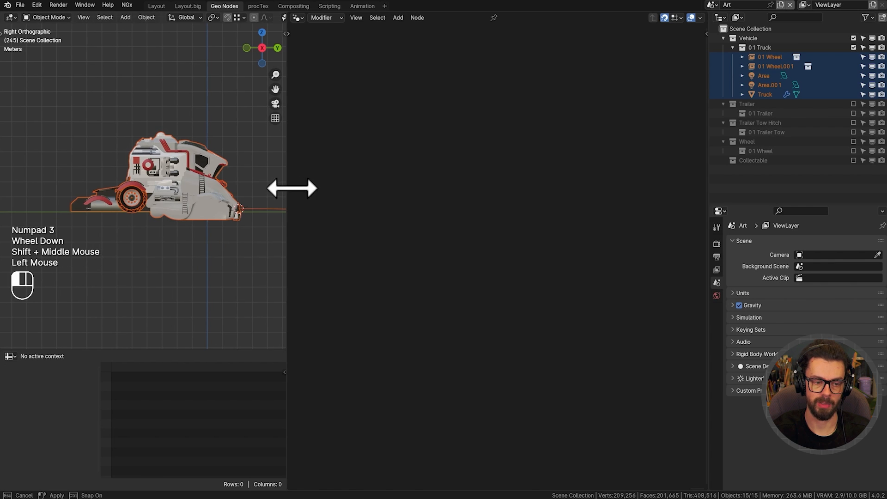
- Create a new top-level collection in the outliner and name it Camera Position
shift+middle_drag(180, 73, 199, 58)
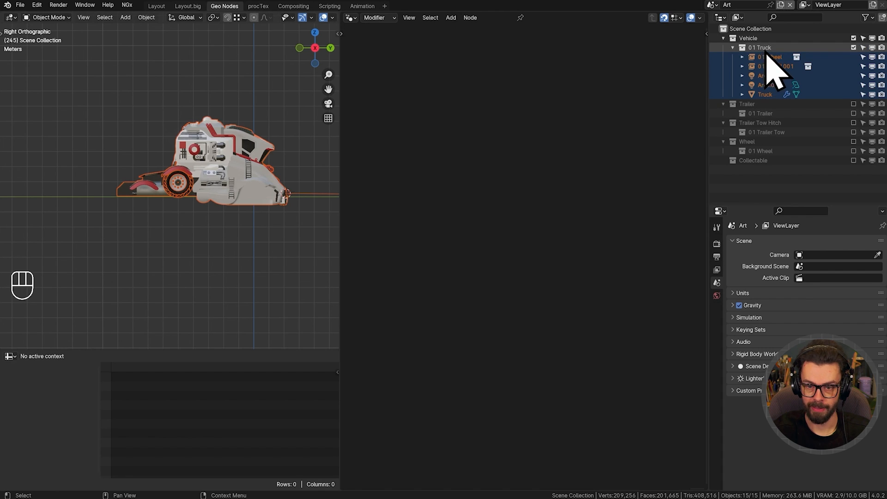
click(770, 189)
key(c)
double_click(764, 170)
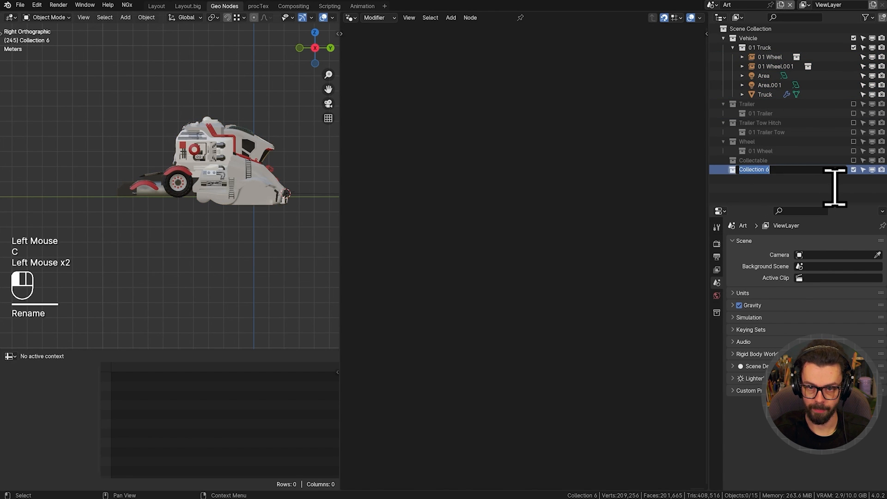
text(Camera)
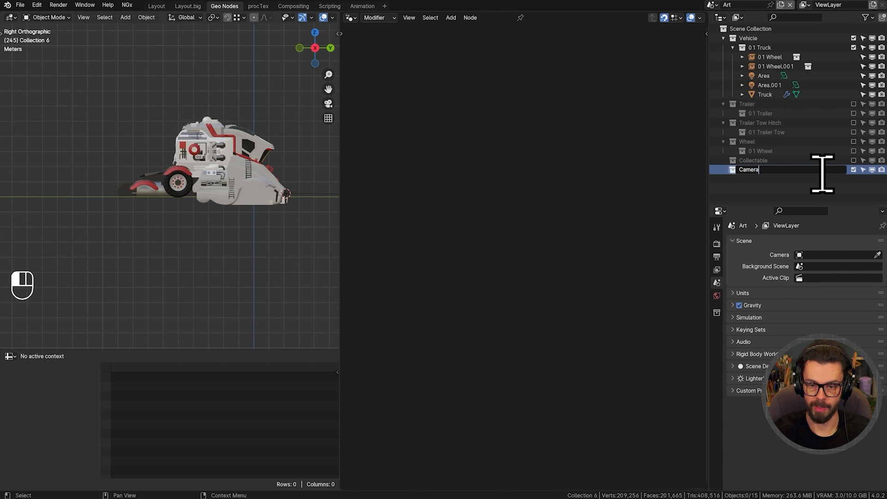
text( Position)
key(Return)
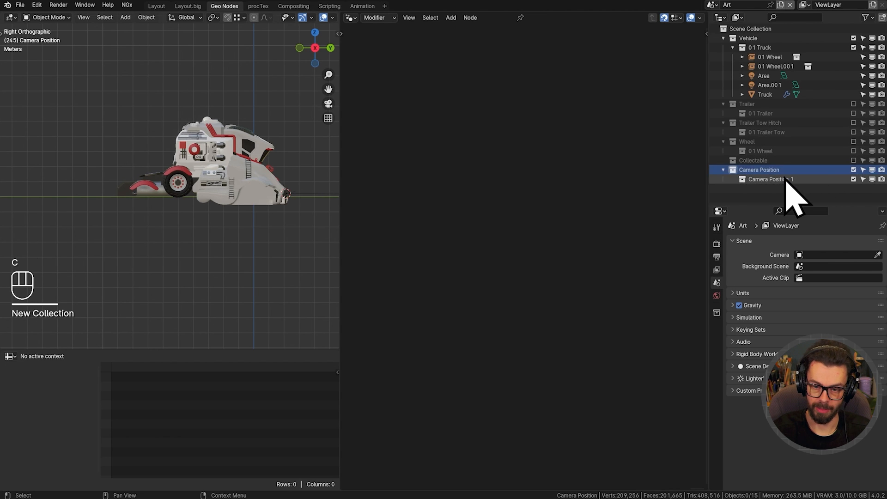
- Rename the sub-collection inside Camera Position as 01 Truck Cam
double_click(824, 180)
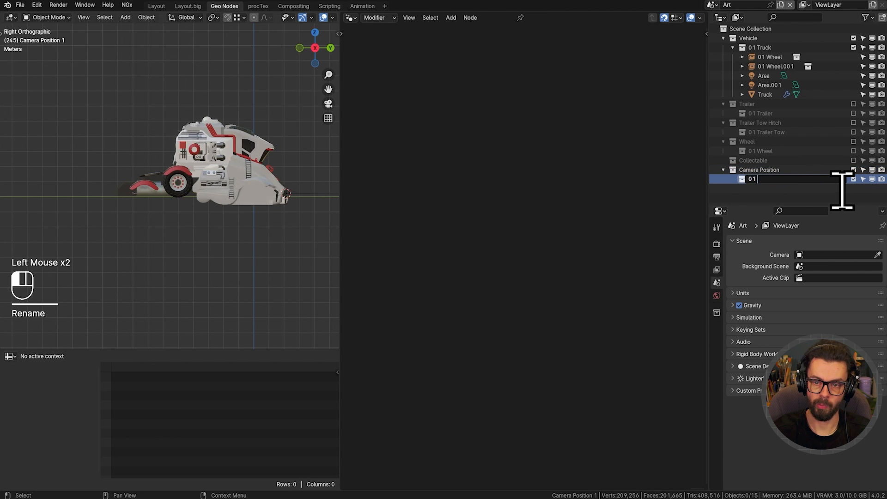
text(01 Trick C)
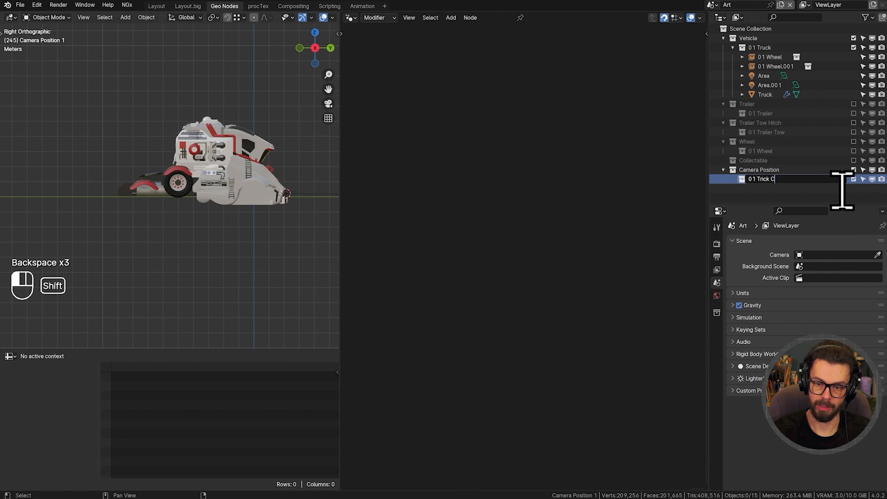
text(am)
key(Return)
- Add a mesh plane to the truck camera collection and clear its location so it sits at the world origin
key(shift+a)
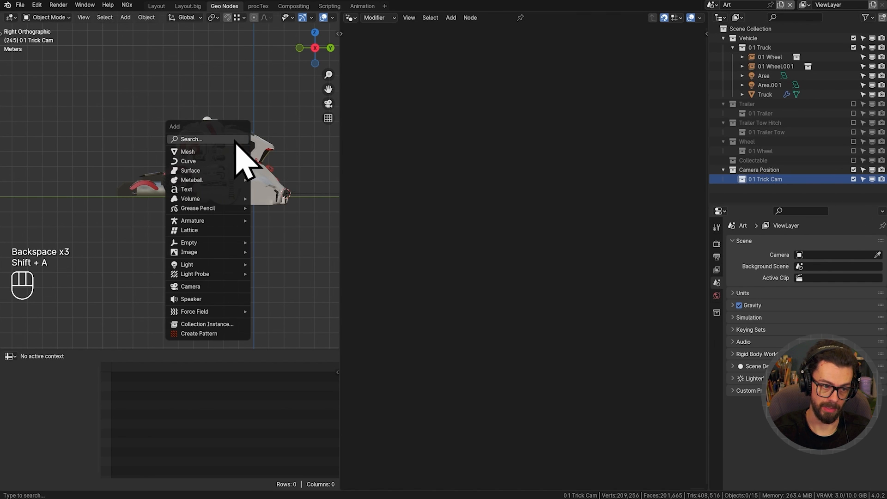
mouse_move(231, 152)
click(276, 152)
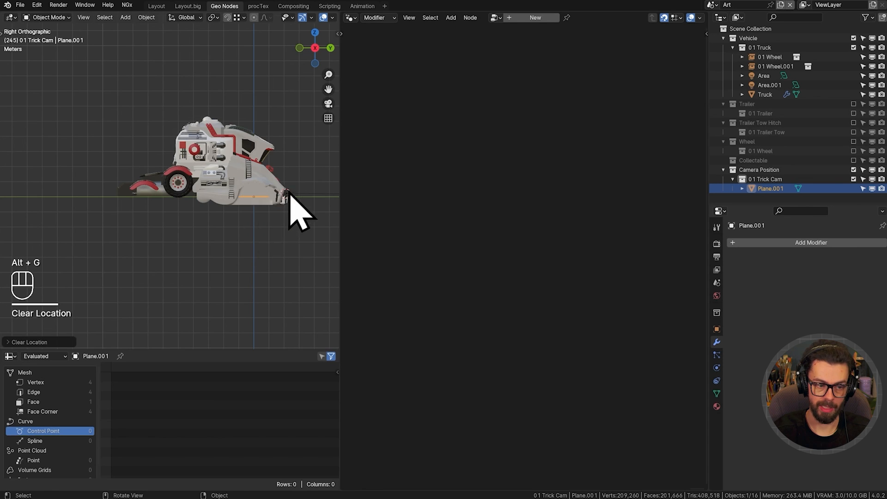
shift+middle_drag(291, 203, 277, 224)
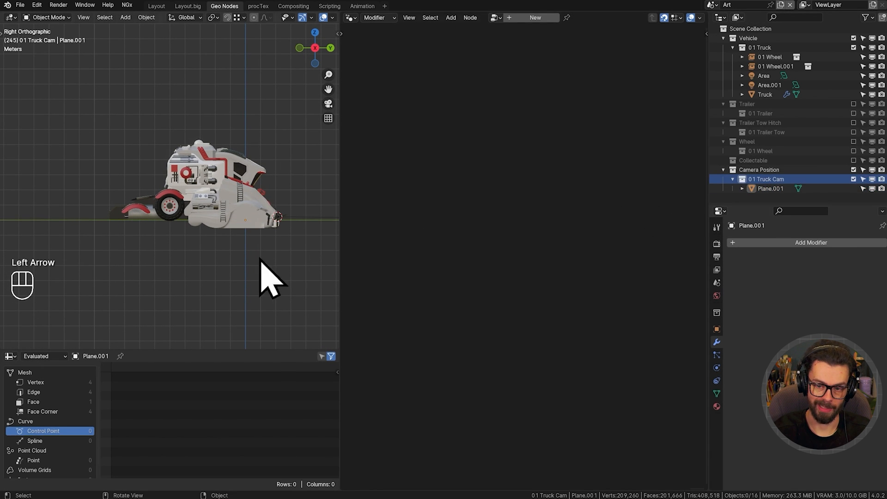
- Merge all vertices of the new plane at its center to leave one single vertex
click(770, 189)
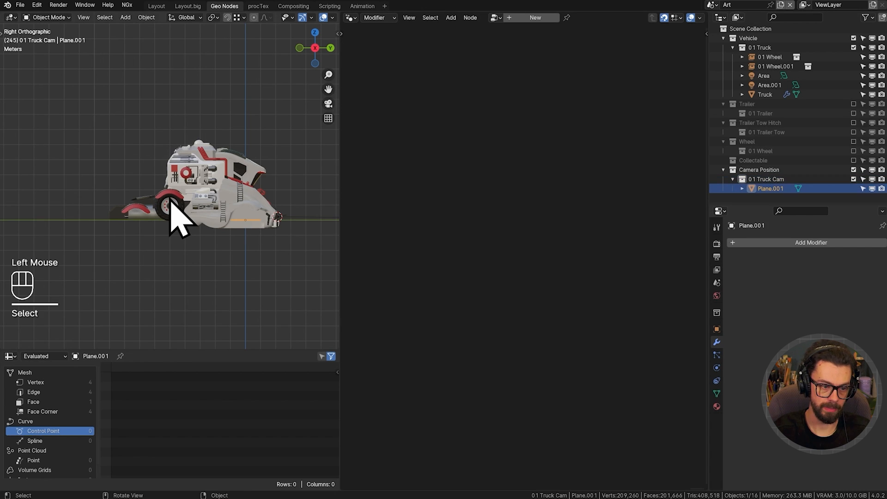
shift+middle_drag(247, 219, 242, 223)
key(Tab)
key(a)
key(m)
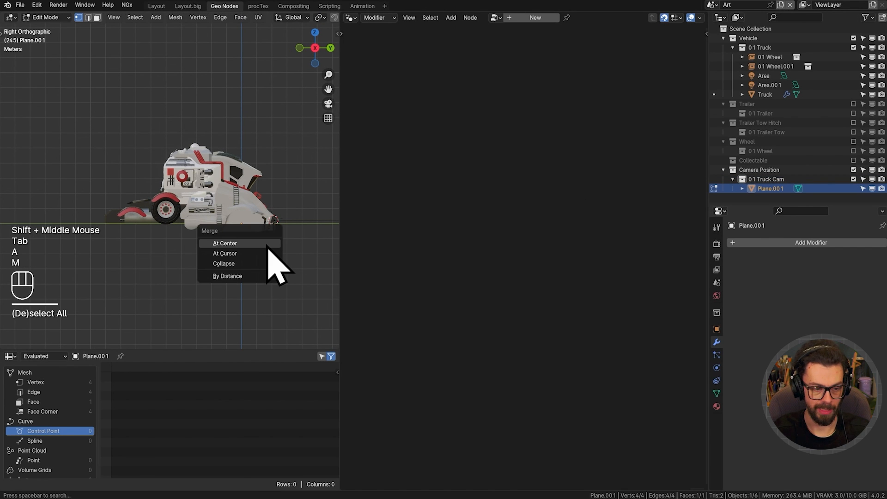
click(259, 253)
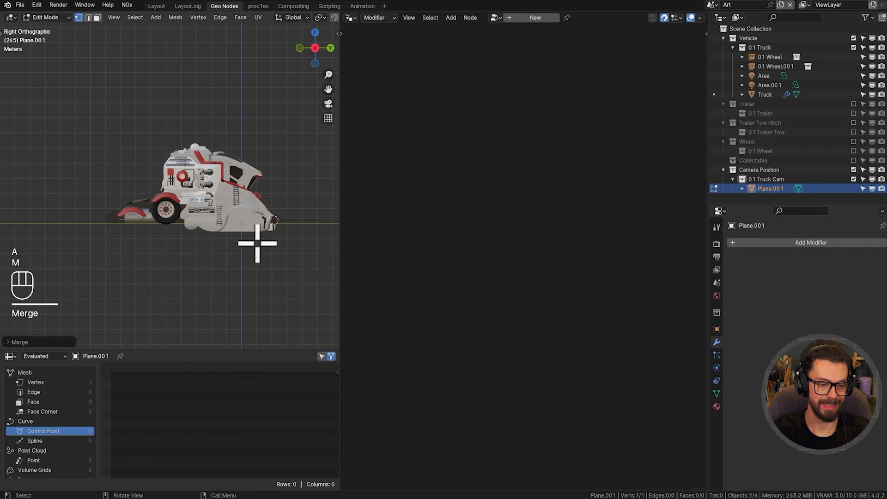
- In the enlarged right side view, move the vertex up and forward to just ahead of the truck's windshield
shift+middle_drag(235, 174, 215, 189)
key(ctrl+space)
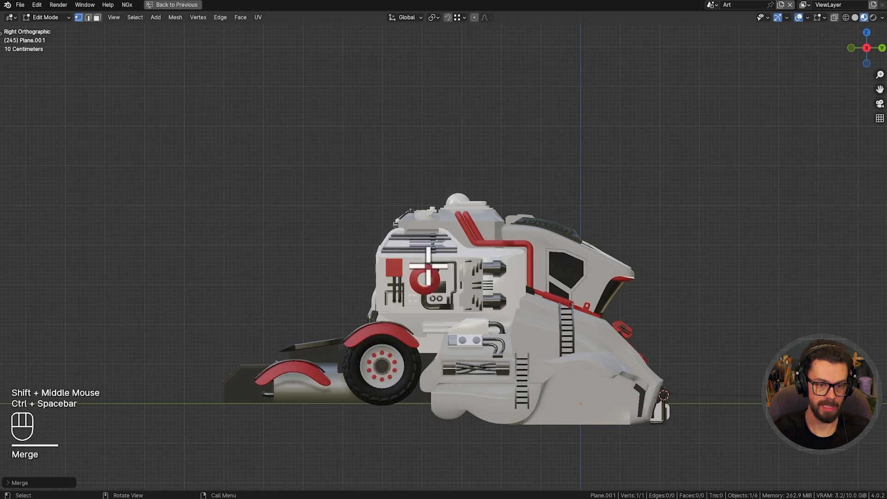
scroll(428, 265, up, 2)
shift+middle_drag(429, 265, 530, 370)
key(g)
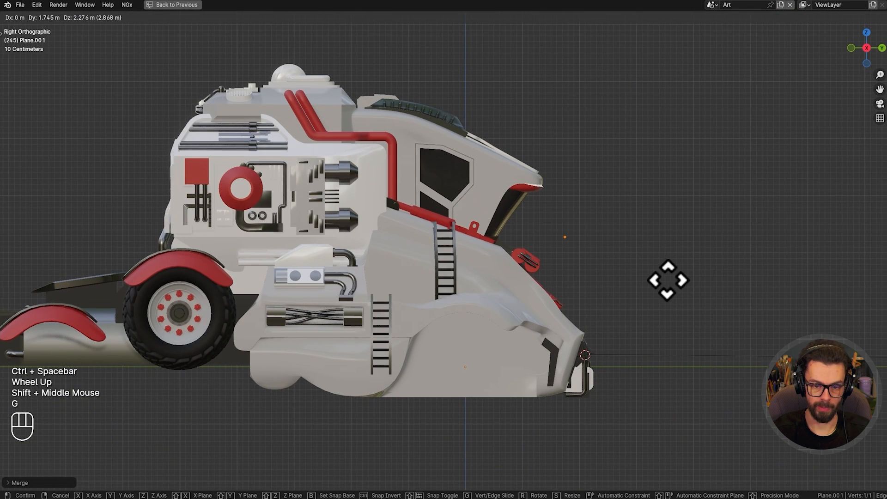
click(666, 277)
key(g)
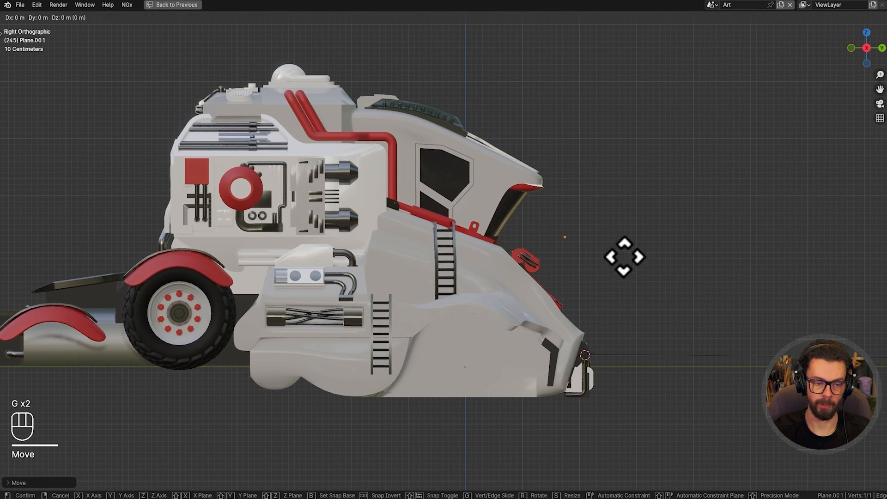
click(634, 275)
key(KP_1)
key(KP_3)
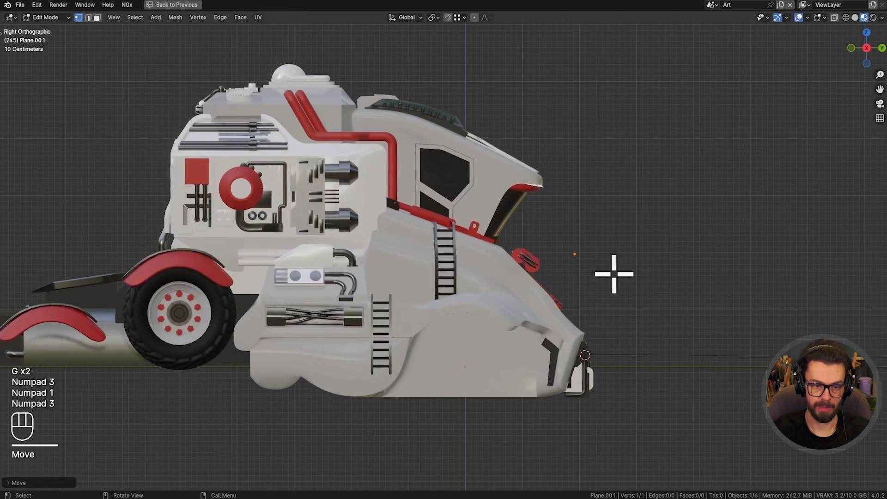
- Refine the vertex position in side view, bringing it slightly higher and closer to the truck's windshield
shift+middle_drag(614, 273, 563, 276)
middle_drag(564, 276, 481, 271)
key(KP_1)
key(KP_3)
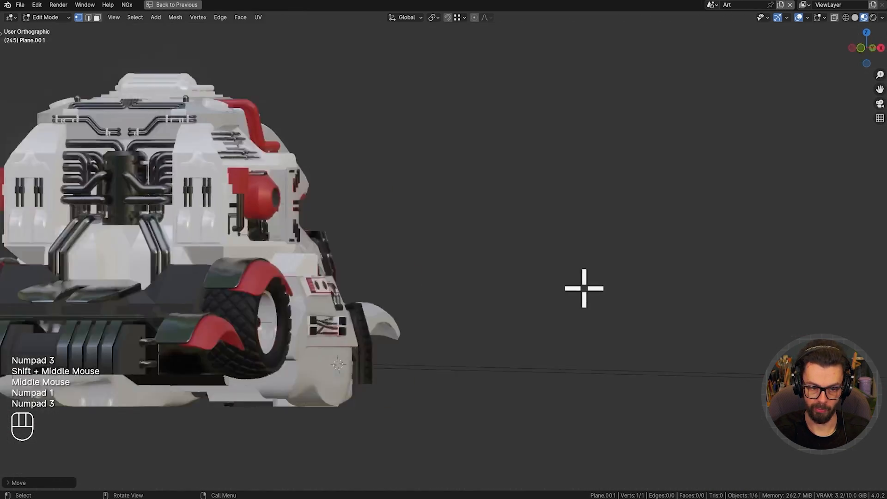
shift+middle_drag(582, 290, 554, 296)
key(g)
click(560, 275)
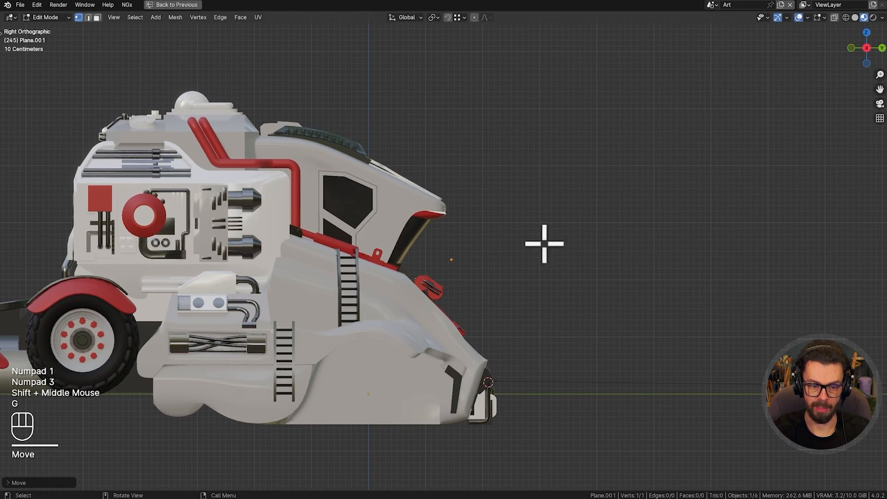
key(g)
scroll(530, 273, down, 2)
shift+middle_drag(531, 273, 562, 300)
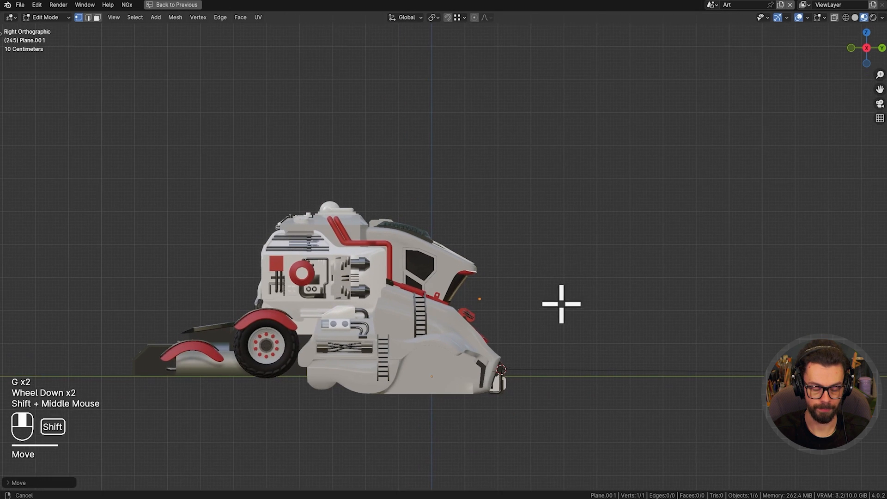
- Extrude the vertex to a point above the truck's rear roof, and extrude again to a higher point well behind it
key(e)
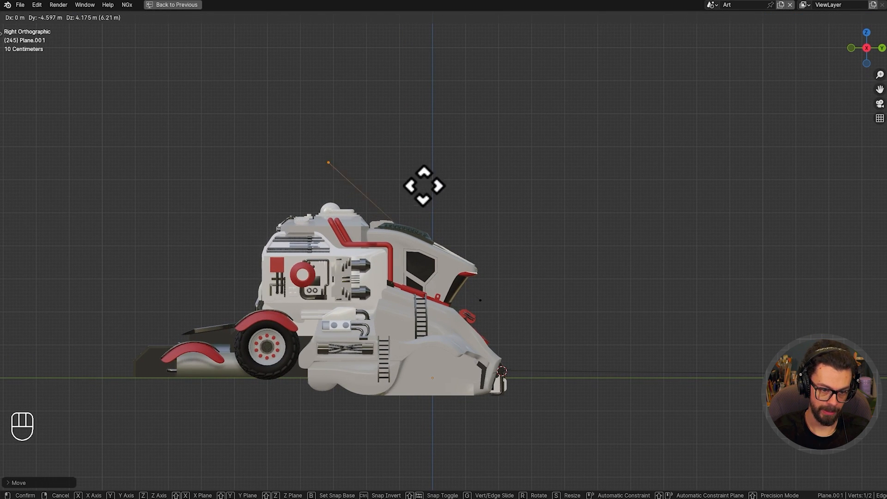
click(383, 177)
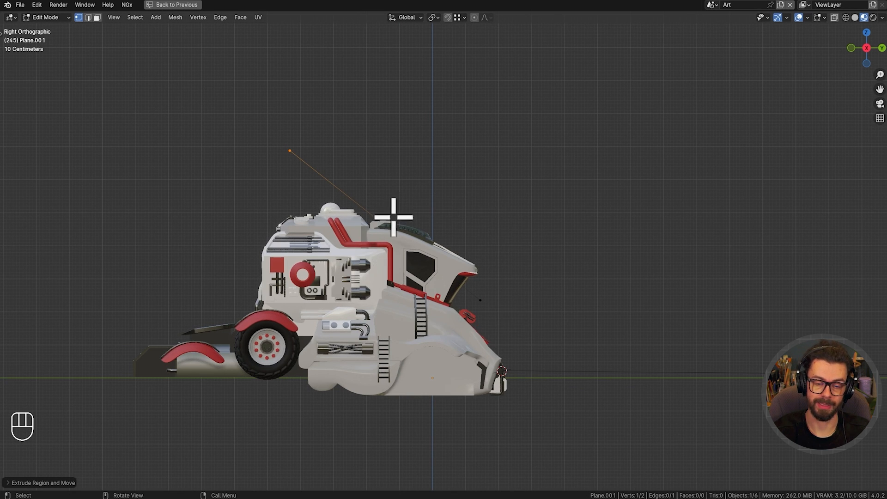
shift+middle_drag(347, 234, 470, 264)
scroll(439, 249, down, 3)
shift+middle_drag(415, 236, 472, 324)
scroll(505, 279, down, 2)
key(e)
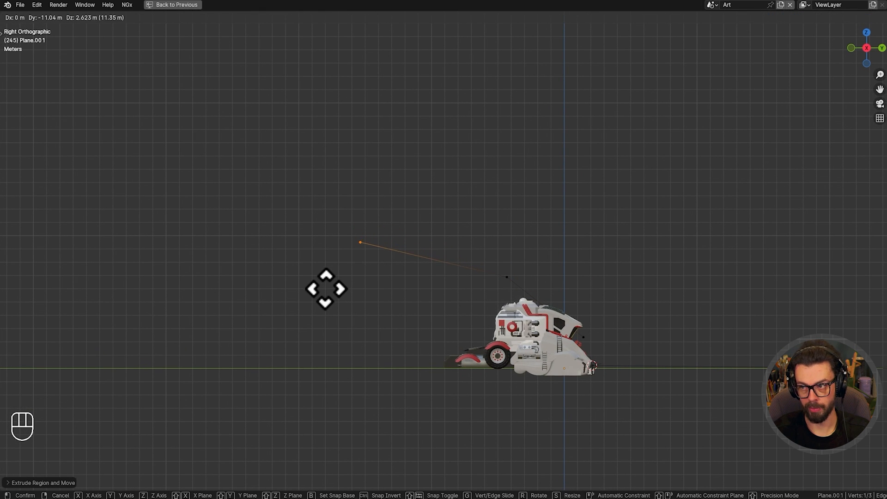
click(266, 298)
- Extrude a fourth vertex about 74 m up and backward, far behind the truck
scroll(363, 323, down, 3)
shift+middle_drag(364, 323, 486, 377)
scroll(440, 360, down, 2)
key(e)
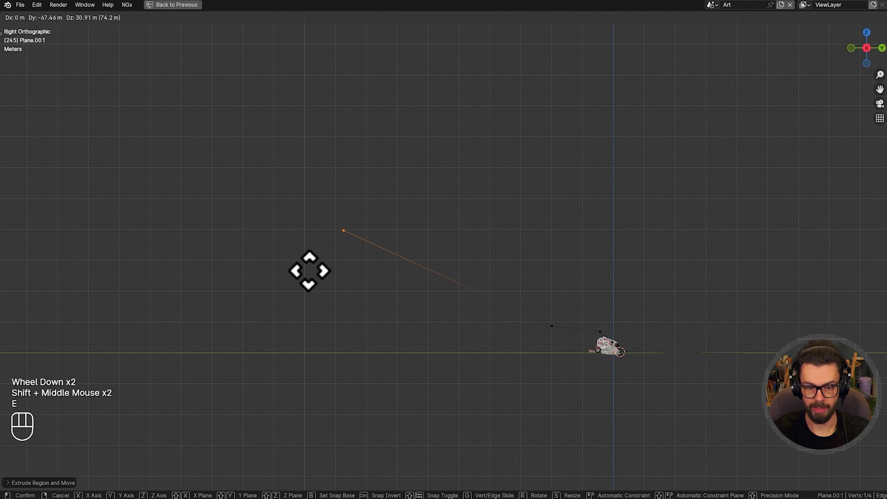
click(313, 272)
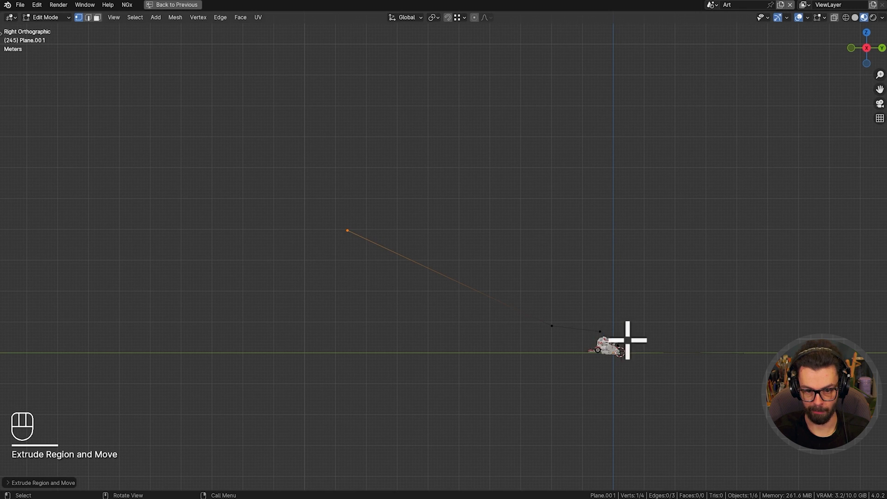
- Move the farthest vertex closer to the truck, and shift the third vertex backward and up to smooth the path
key(g)
click(429, 323)
drag(486, 290, 554, 351)
key(g)
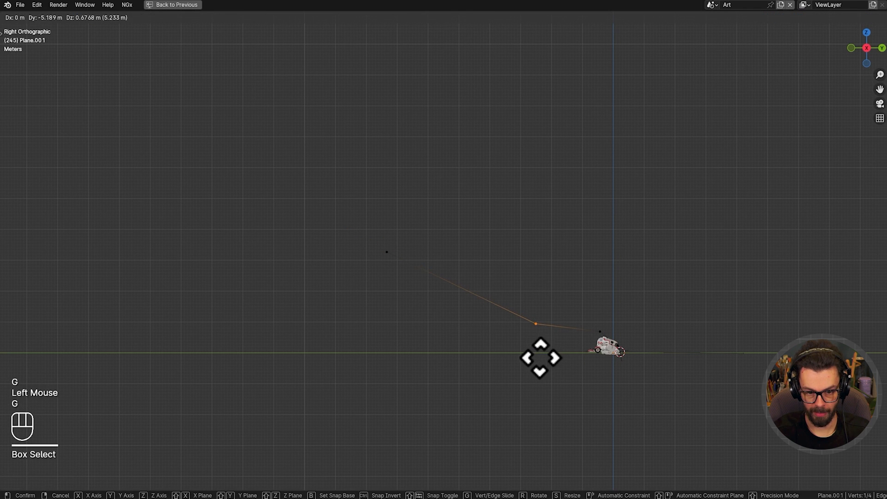
click(539, 356)
click(434, 317)
key(g)
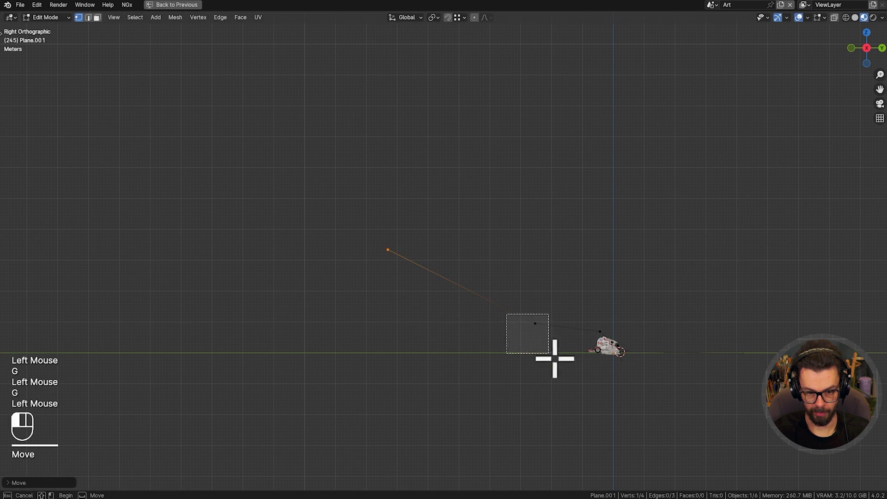
click(565, 361)
shift+middle_drag(562, 368, 485, 331)
scroll(461, 323, up, 1)
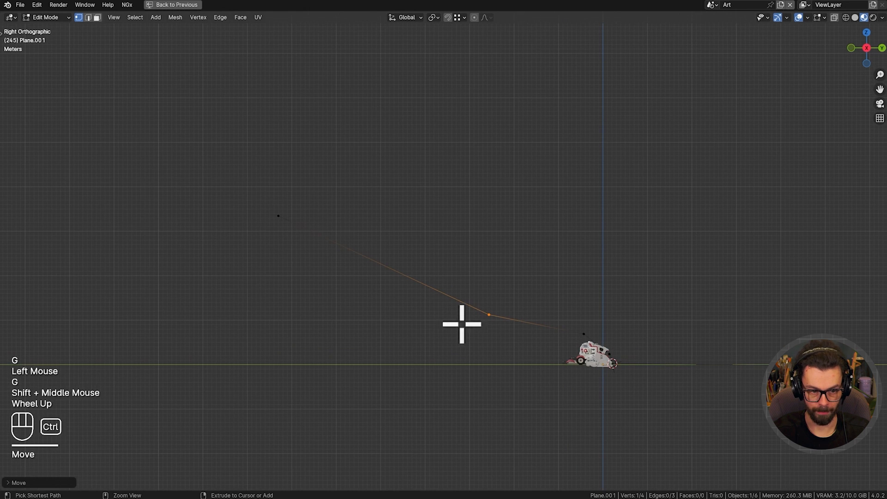
- Save the file, return to Object Mode and restore the full workspace layout
key(ctrl+s)
key(Tab)
key(ctrl+space)
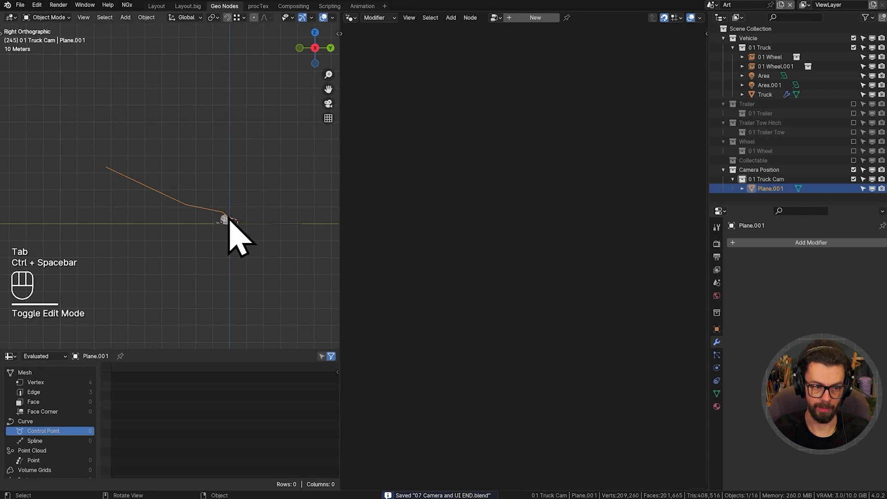
- Annotate the path's vertices with the numbers 0 to 3 starting at the windshield, and erase the annotations
scroll(245, 248, up, 2)
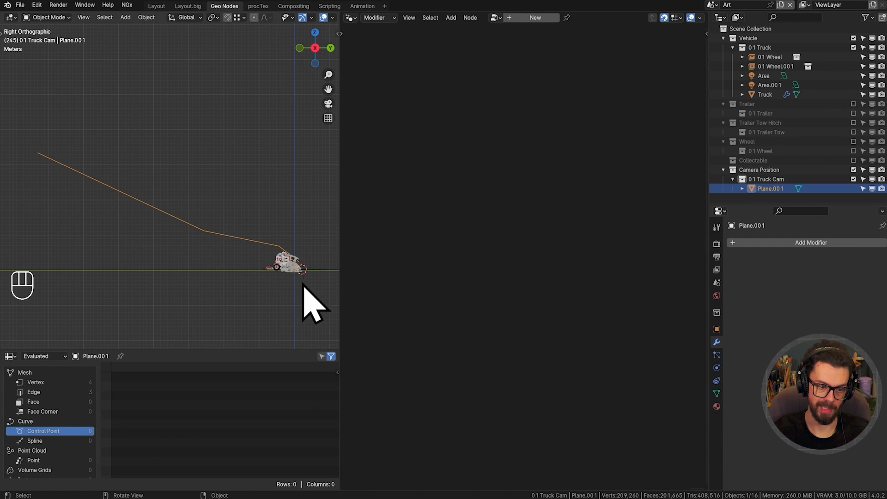
mouse_move(310, 261)
mouse_down()
mouse_move(309, 252)
mouse_move(281, 247)
mouse_up()
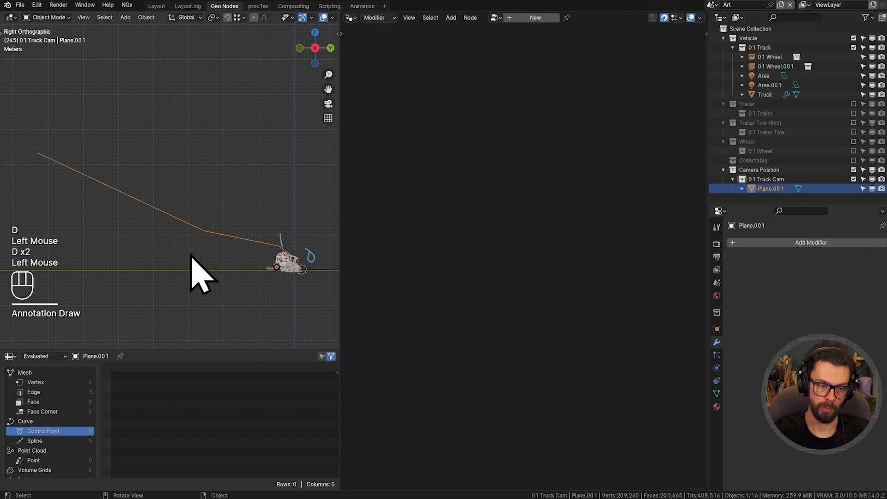
mouse_move(183, 243)
mouse_down()
mouse_move(195, 239)
mouse_move(202, 252)
mouse_up()
drag(41, 138, 43, 154)
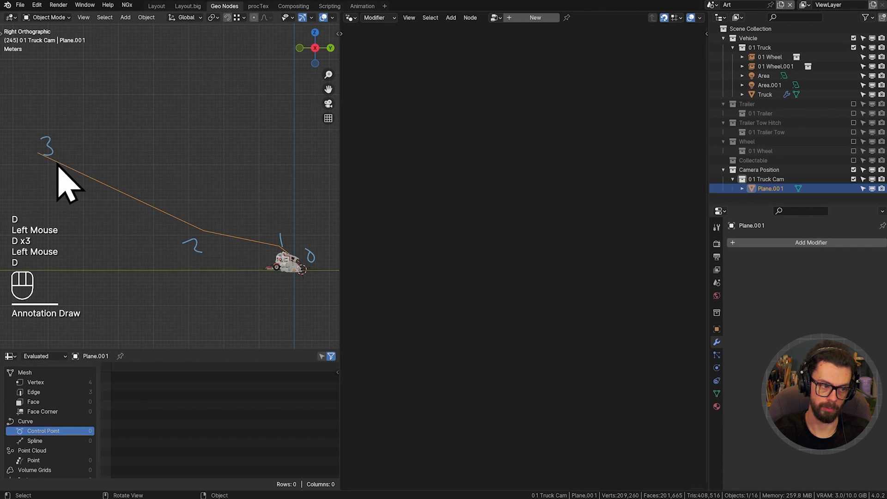
mouse_move(236, 282)
right_down()
mouse_move(63, 99)
mouse_move(283, 264)
mouse_move(309, 234)
mouse_move(141, 220)
right_up()
key(ctrl+s)
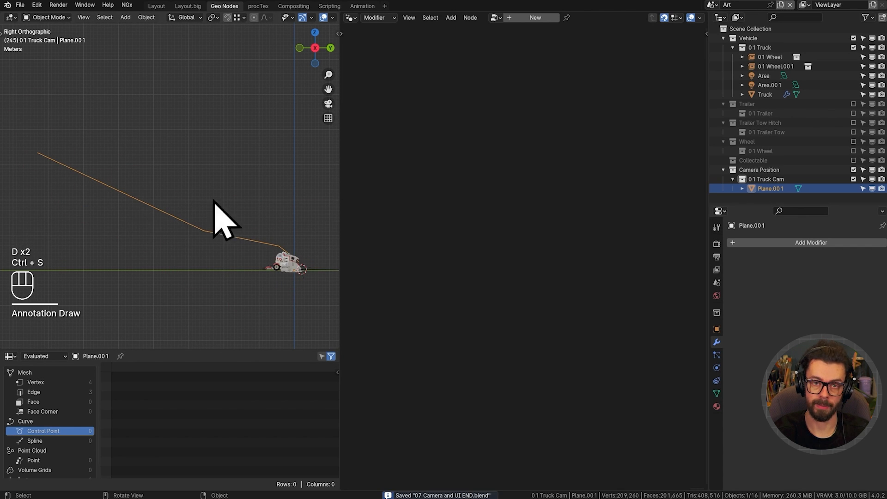
- Switch from the Art scene to the scene named Scene and expand the Camera object inside the Camera collection
click(714, 5)
click(720, 28)
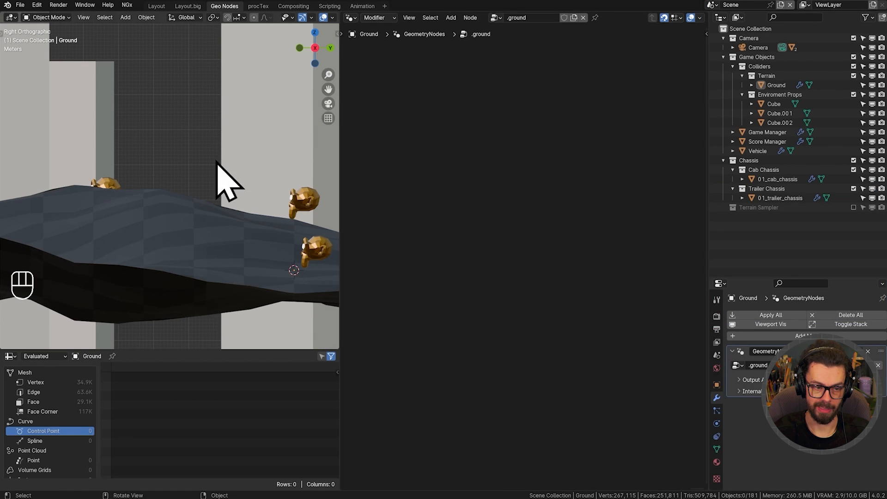
middle_drag(218, 163, 240, 205)
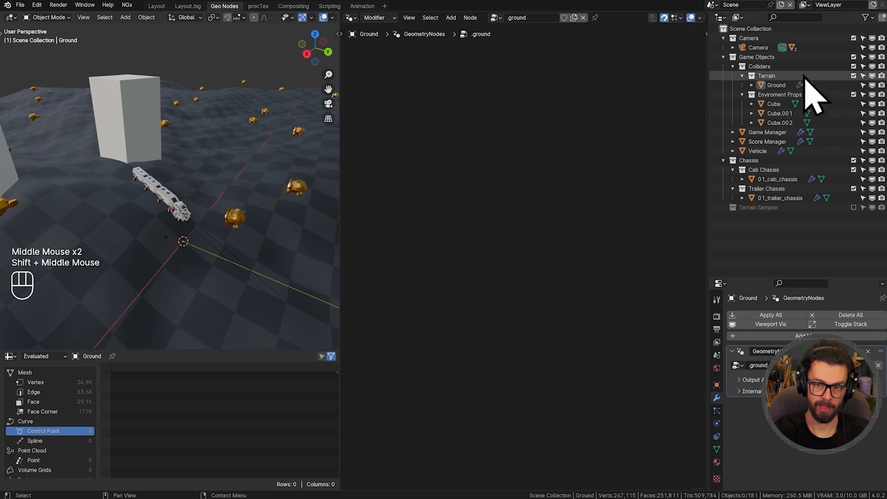
click(748, 38)
click(732, 48)
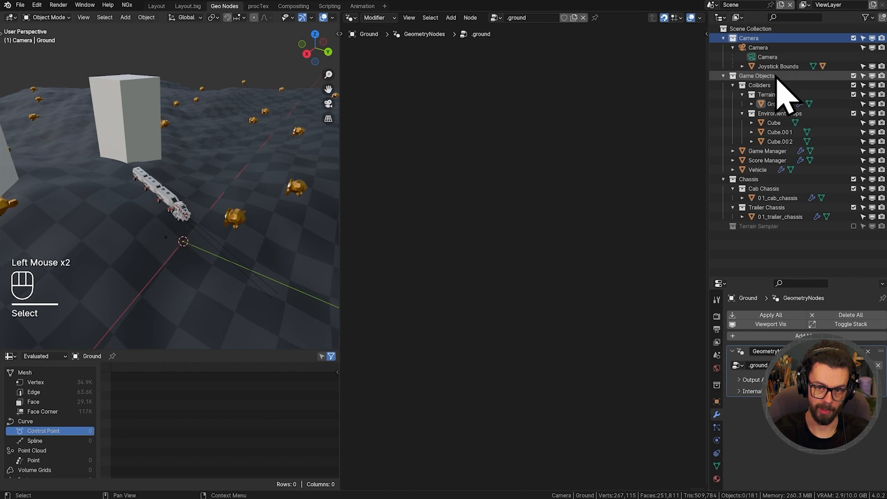
- Add a mesh plane to the Camera collection and rename it Camera Position
click(733, 48)
click(223, 175)
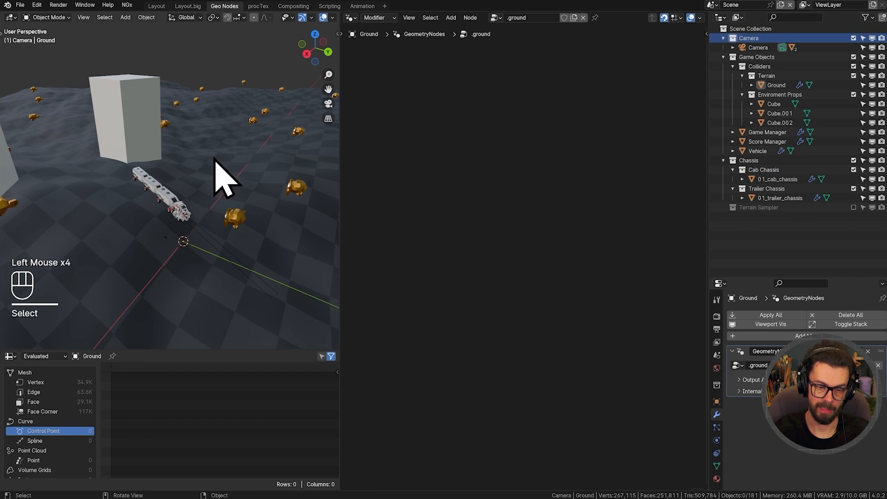
key(shift+a)
mouse_move(178, 159)
click(213, 159)
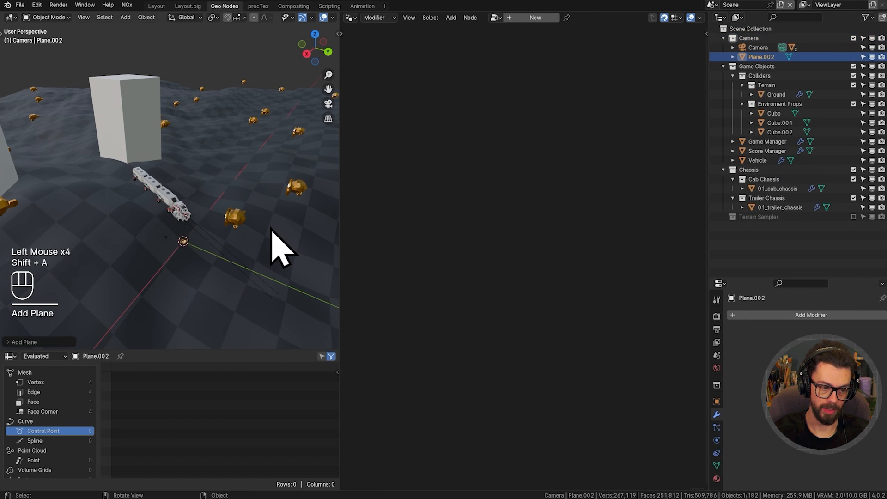
double_click(759, 57)
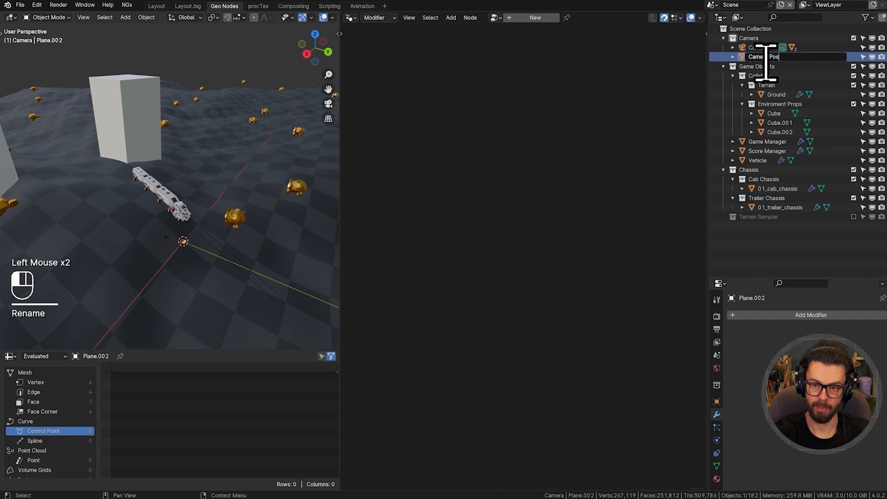
text(Camera Position)
key(Return)
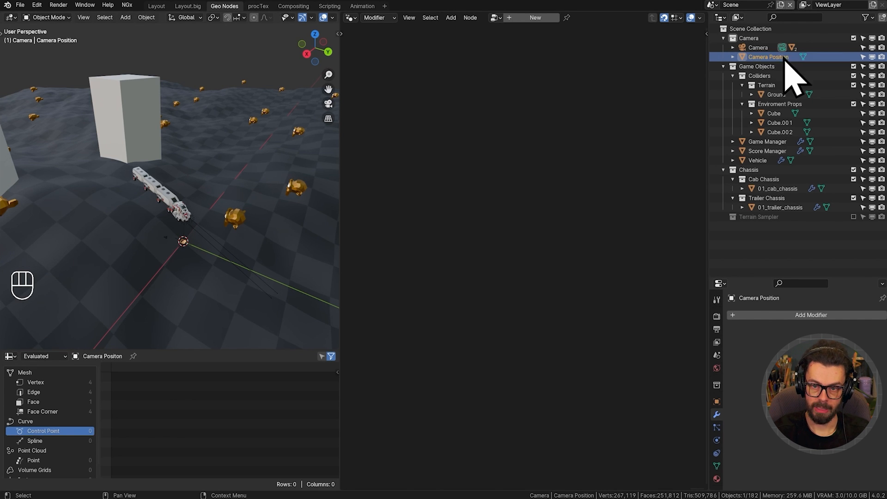
- Create a new geometry node tree named .camera_position on the Camera Position object and frame its nodes
double_click(531, 18)
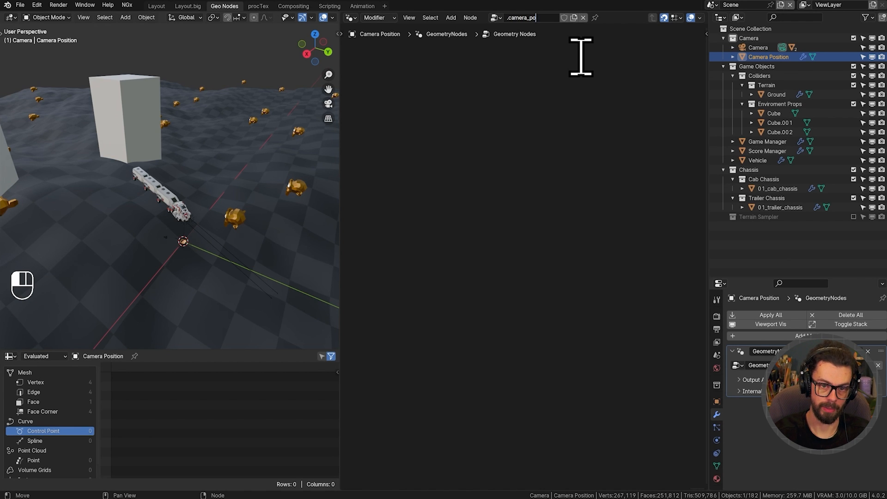
text(.camera_position)
key(Return)
click(767, 58)
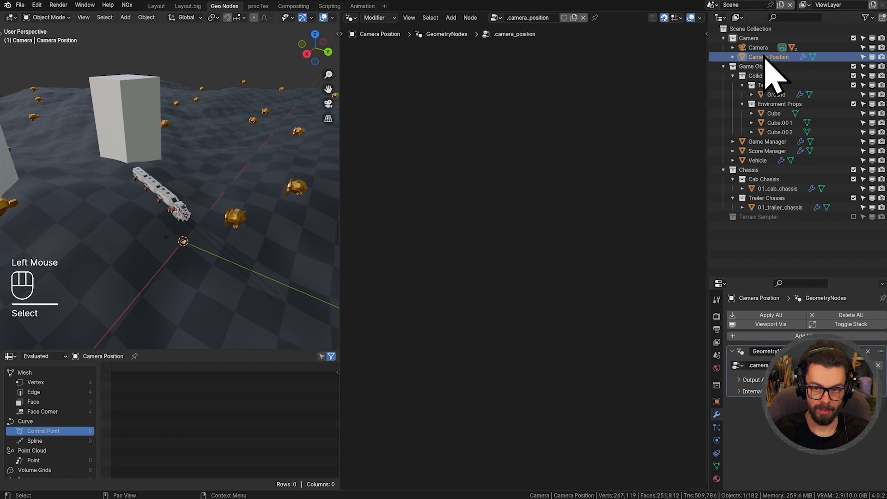
key(a)
key(KP_Decimal)
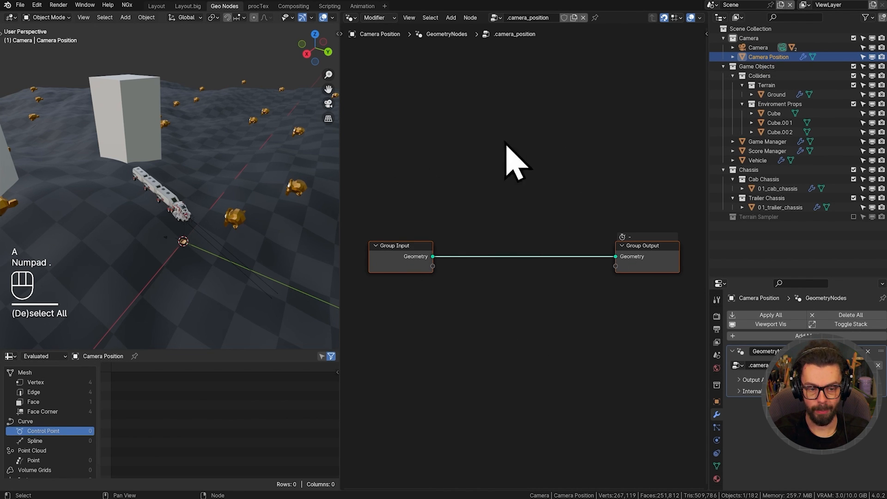
- Merge all vertices of the Camera Position plane into a single vertex at its center
scroll(204, 263, up, 3)
shift+scroll(204, 264, up, 1)
shift+middle_drag(203, 263, 199, 168)
scroll(220, 272, up, 2)
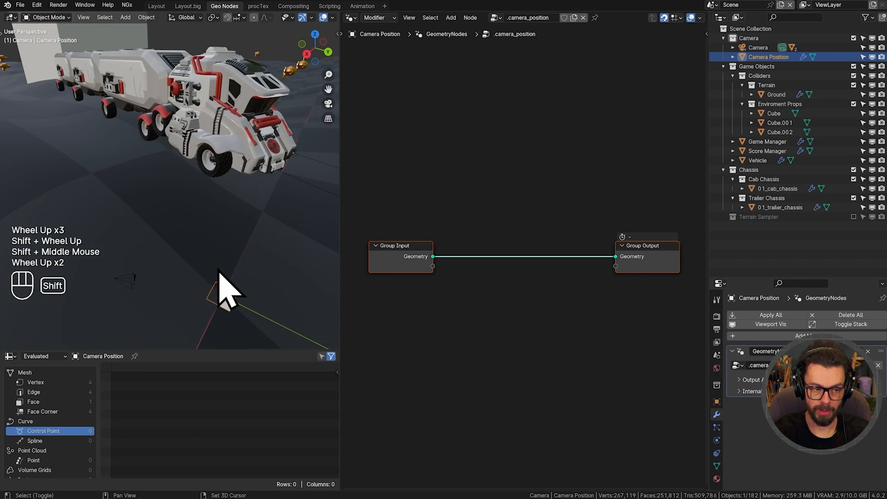
shift+middle_drag(220, 273, 167, 235)
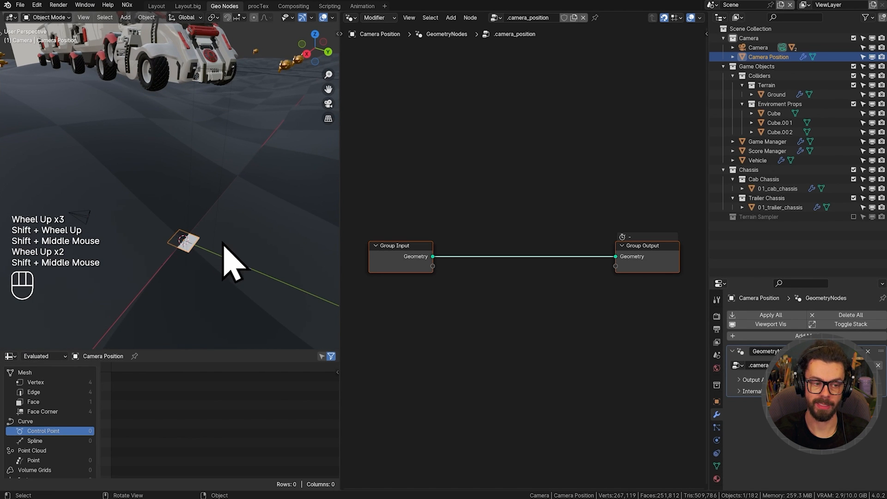
scroll(189, 239, down, 3)
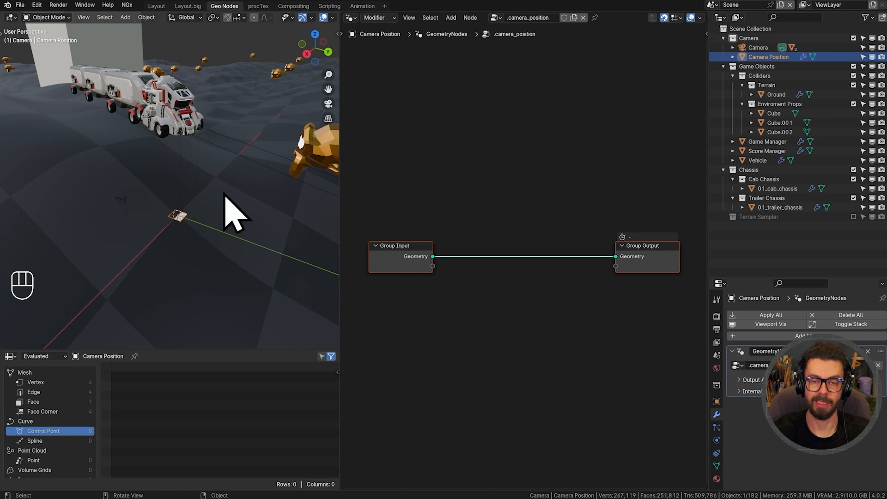
scroll(213, 253, up, 2)
key(Tab)
key(a)
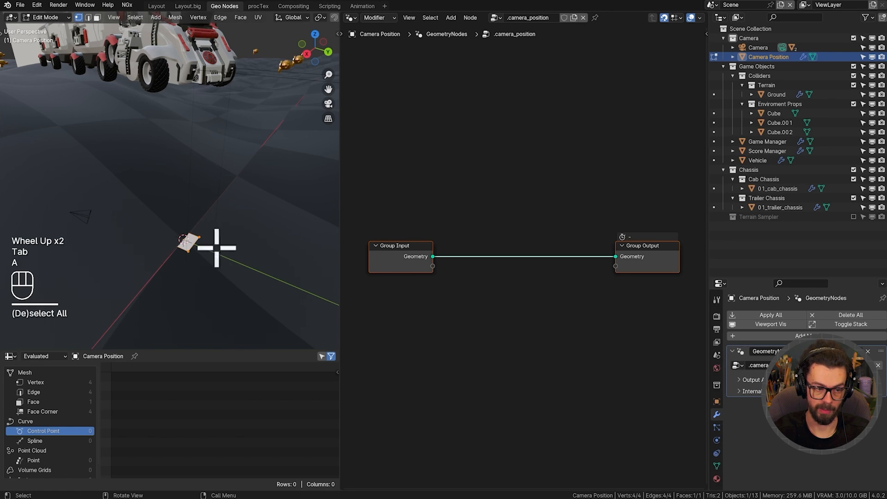
key(m)
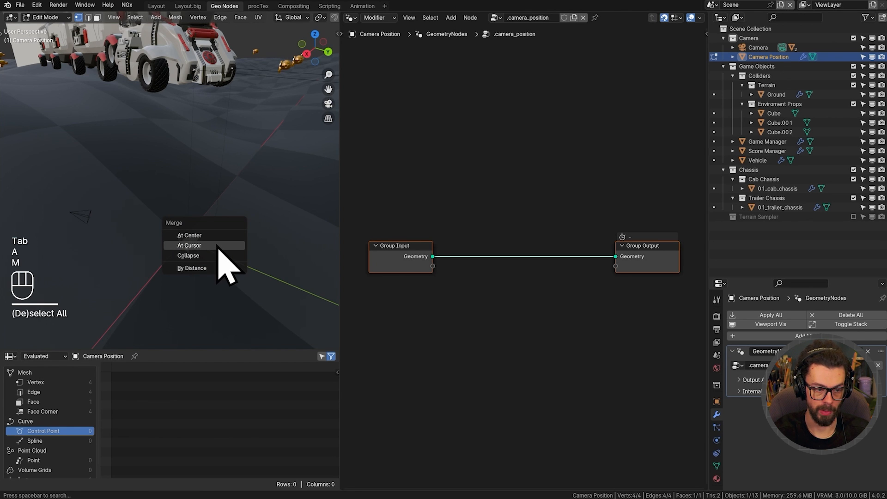
click(216, 235)
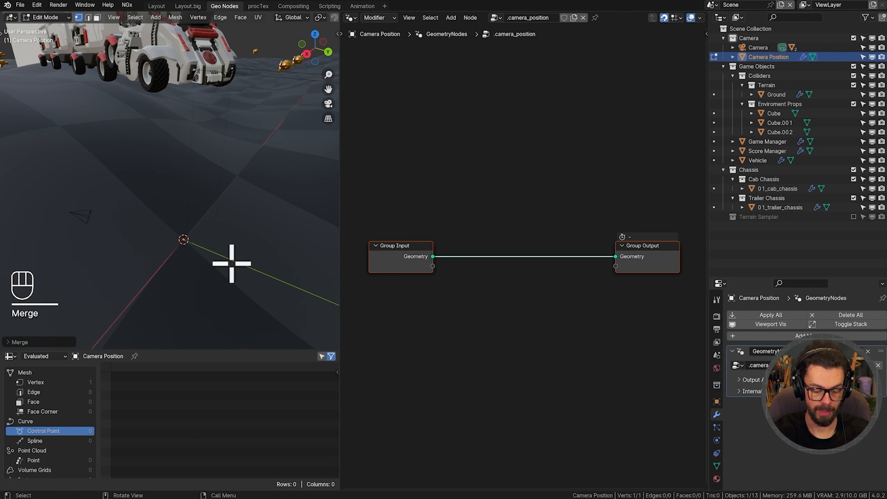
- Assign the remaining vertex to a new vertex group, return to Object Mode and check the group in the mesh data
key(ctrl+g)
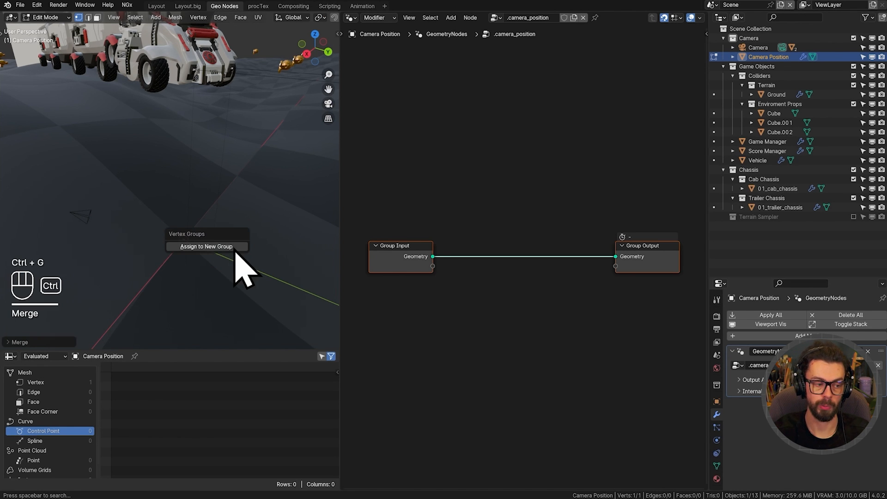
click(206, 246)
key(Tab)
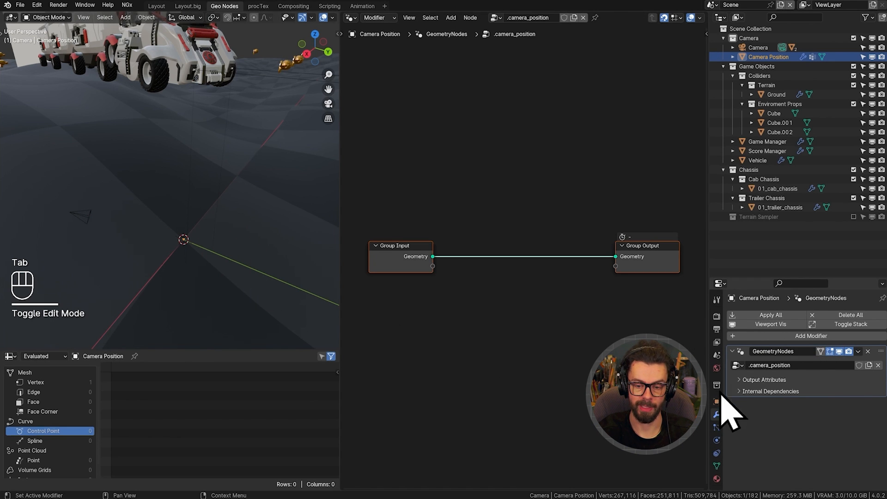
click(716, 466)
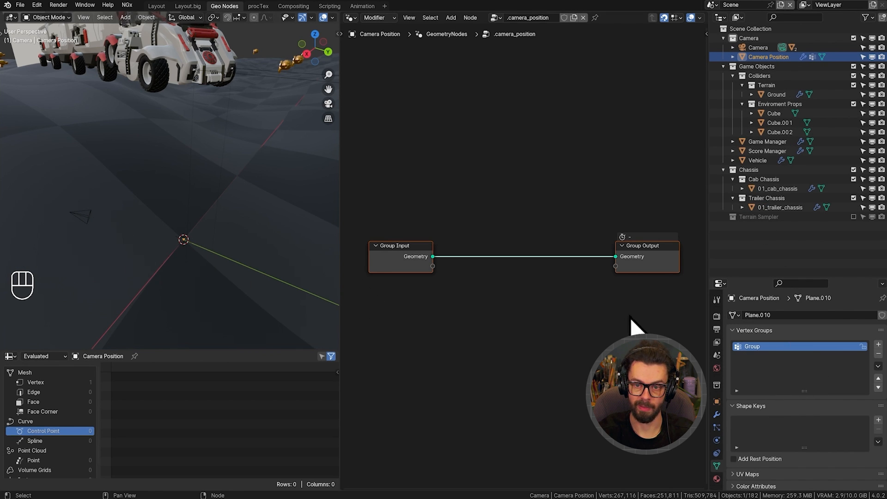
click(716, 414)
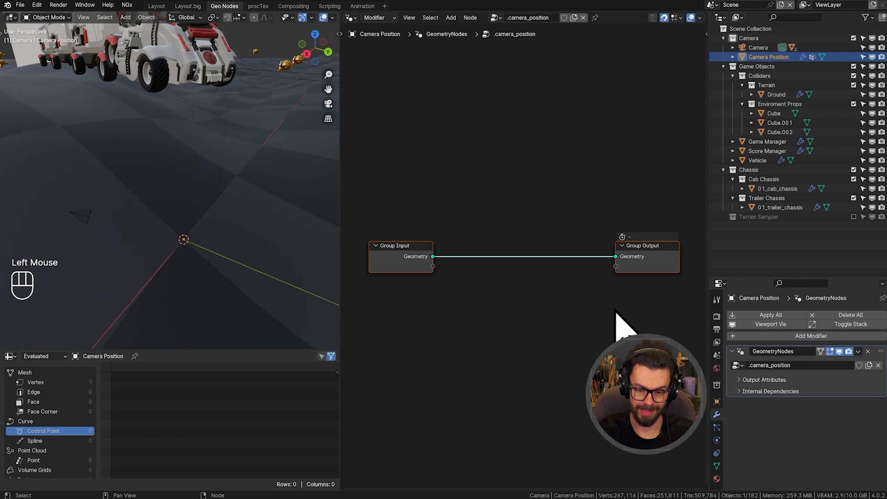
- Bring the Vehicle object into the .camera_position node tree as an Object Info node set to Relative
middle_drag(512, 290, 511, 239)
scroll(459, 259, down, 2)
middle_drag(470, 303, 485, 187)
scroll(454, 239, down, 2)
click(440, 230)
scroll(223, 114, down, 1)
shift+middle_drag(222, 114, 211, 178)
middle_drag(206, 183, 222, 172)
shift+middle_drag(196, 209, 155, 202)
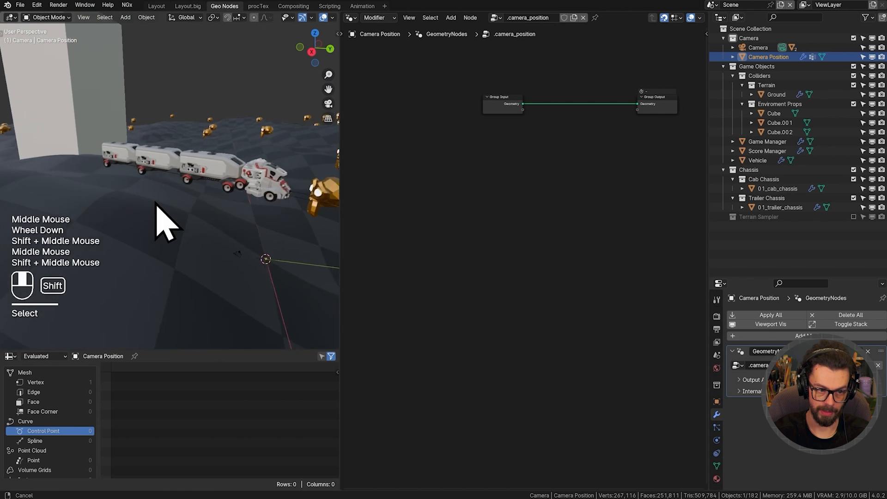
scroll(267, 198, up, 1)
scroll(222, 198, up, 1)
shift+middle_drag(221, 198, 228, 215)
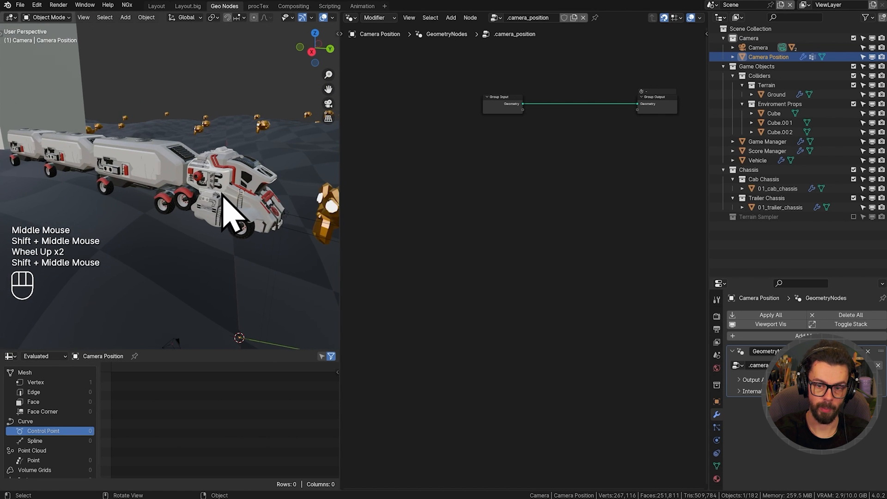
drag(757, 160, 488, 234)
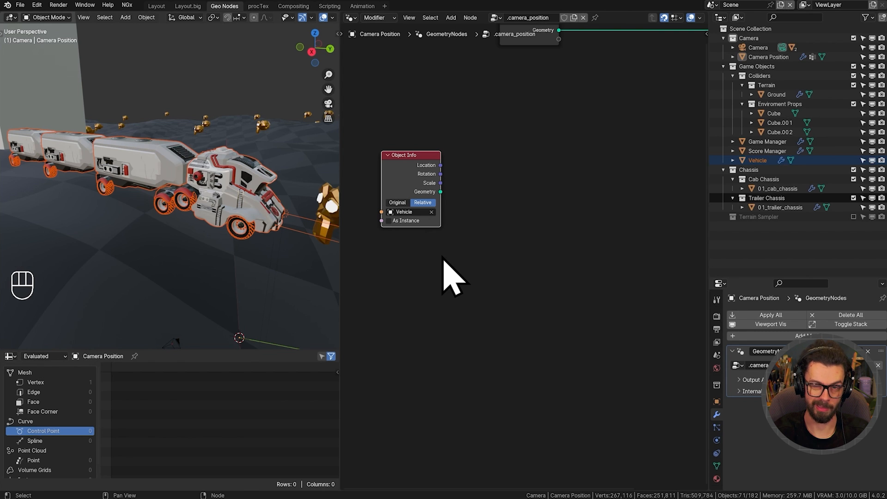
middle_drag(170, 157, 192, 160)
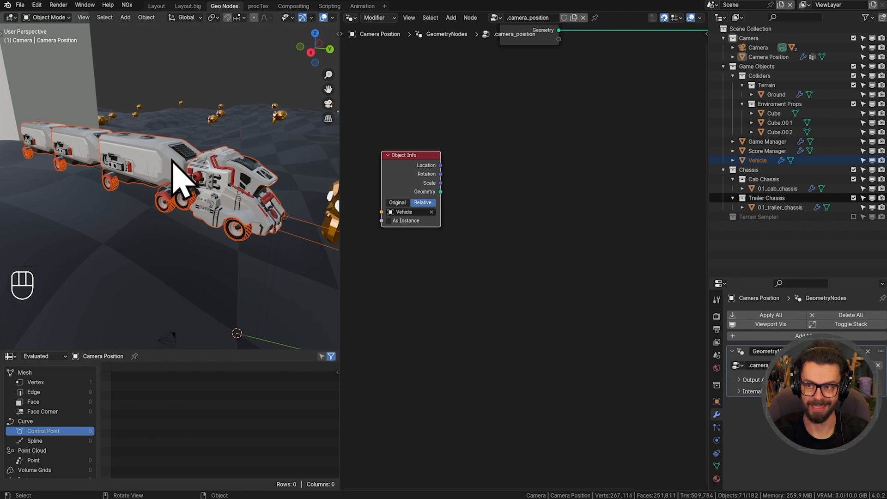
- Feed the Vehicle's geometry into a new Separate Geometry node set to the Instance domain
drag(440, 191, 547, 194)
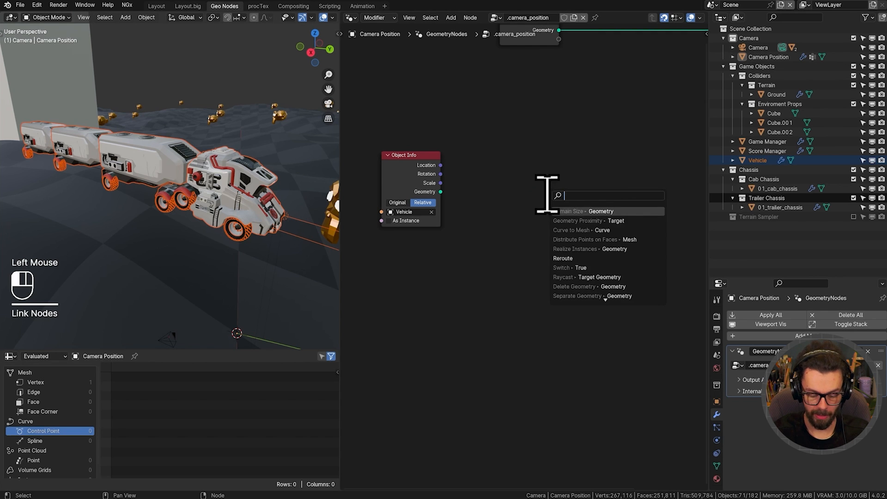
text(separ)
key(Return)
click(523, 180)
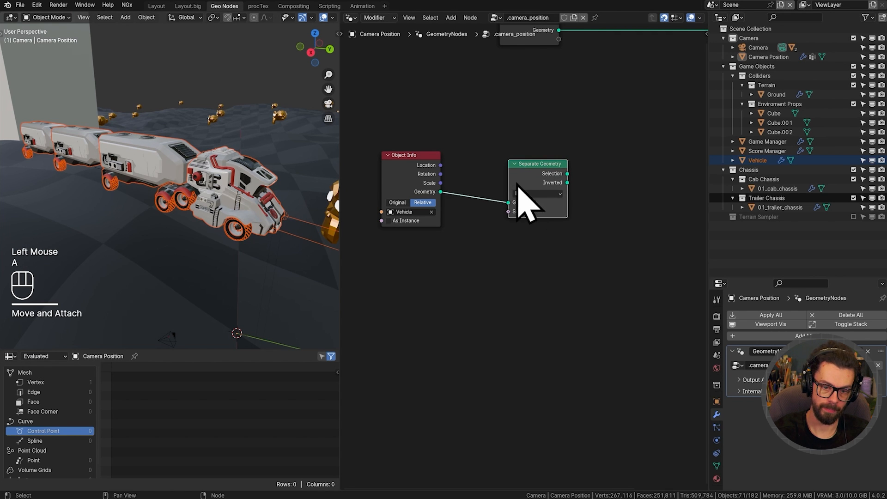
ctrl+middle_drag(523, 180, 578, 154)
click(569, 137)
click(552, 244)
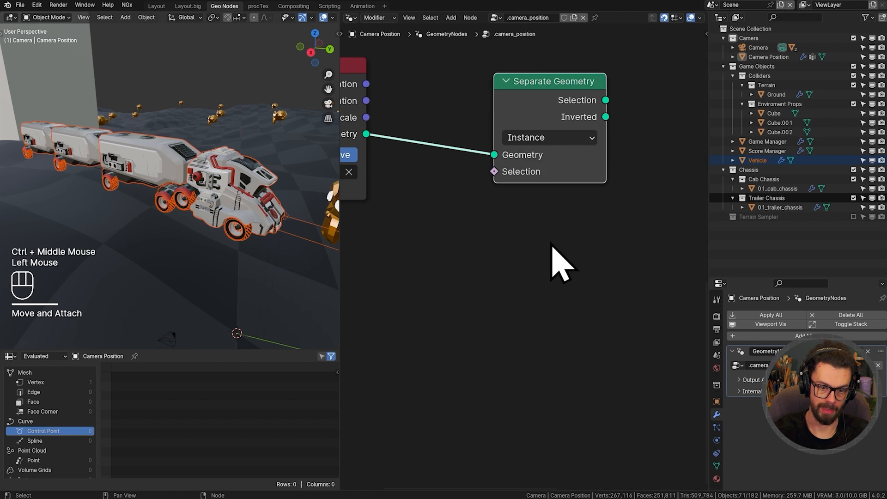
- Preview the Separate Geometry node's Selection output with a Viewer node and isolate the vehicle in local view
scroll(526, 231, down, 2)
shift+middle_drag(500, 221, 556, 222)
drag(586, 130, 547, 118)
ctrl+shift+click(577, 121)
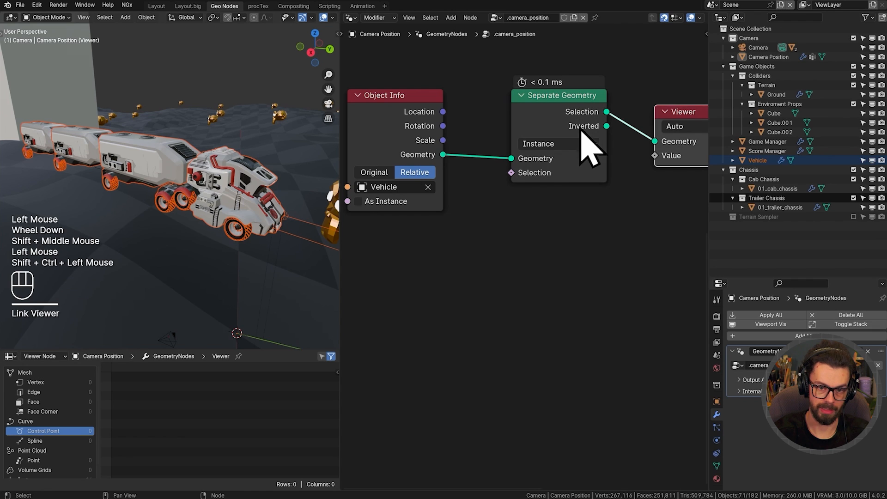
key(KP_Divide)
scroll(237, 190, down, 1)
middle_drag(246, 203, 215, 169)
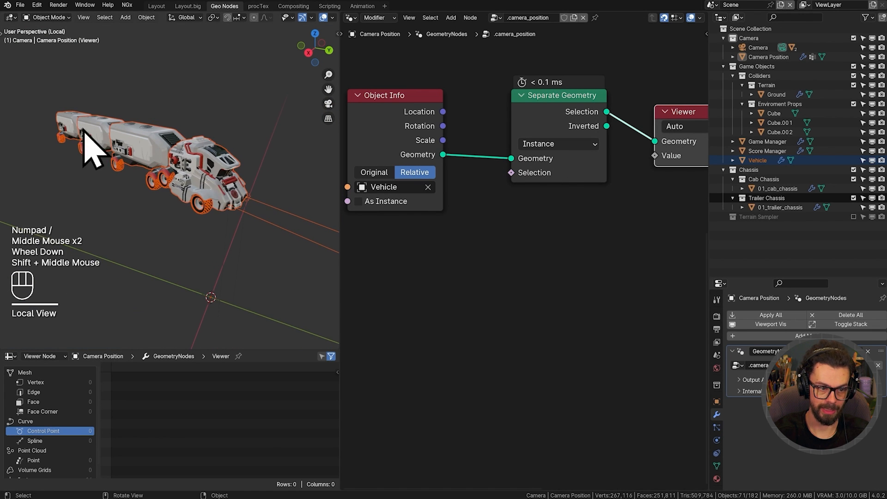
- Add a Named Attribute node below Object Info that reads the Boolean instance attribute trailer
scroll(552, 192, down, 1)
middle_drag(560, 192, 604, 178)
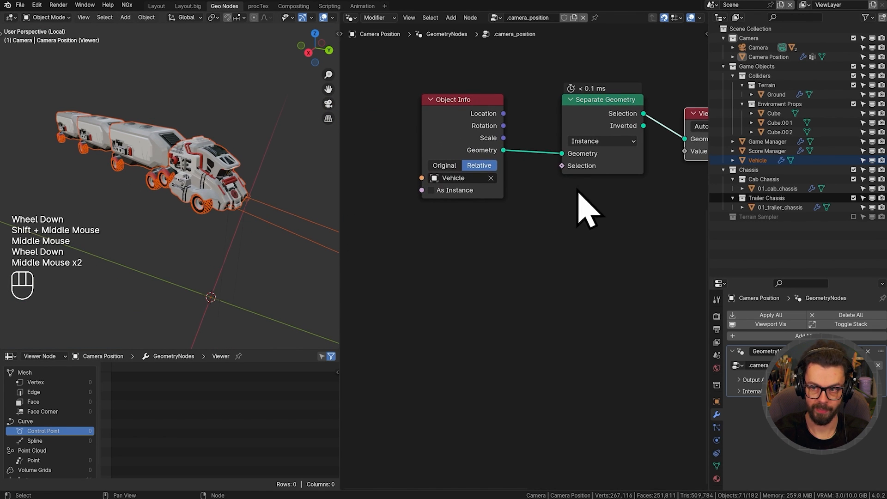
key(shift+a)
mouse_move(552, 215)
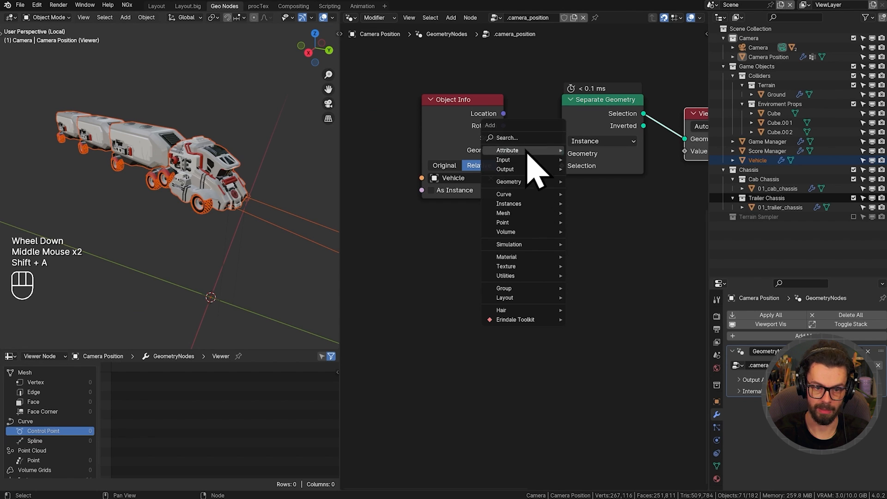
text(named)
key(Return)
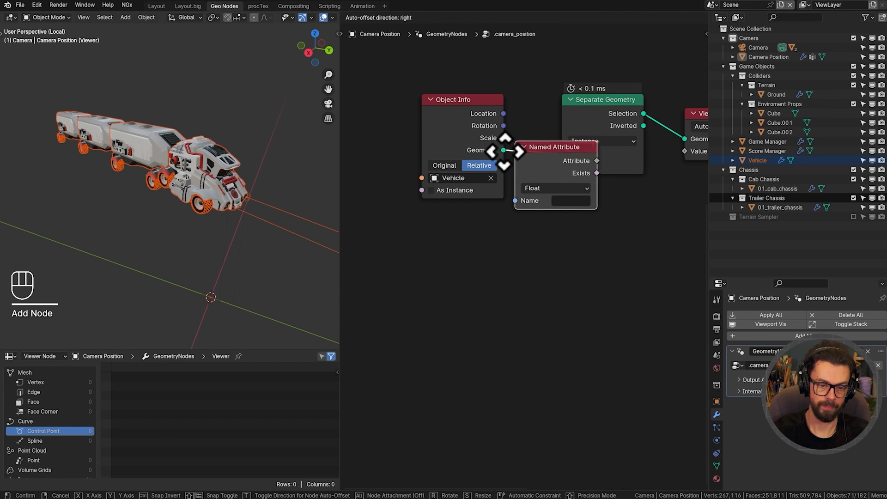
click(419, 208)
click(479, 270)
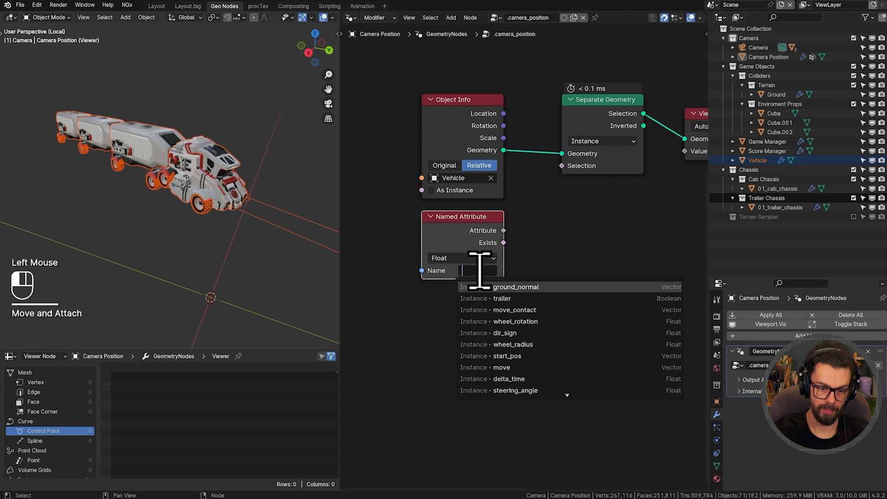
click(531, 297)
- Use the trailer attribute as the Separate Geometry selection and link the Inverted output to the Viewer's Geometry
shift+middle_drag(519, 247, 481, 253)
key(ctrl+z)
key(ctrl+z)
drag(465, 236, 523, 172)
drag(605, 132, 647, 145)
shift+middle_drag(246, 187, 230, 194)
scroll(217, 182, up, 2)
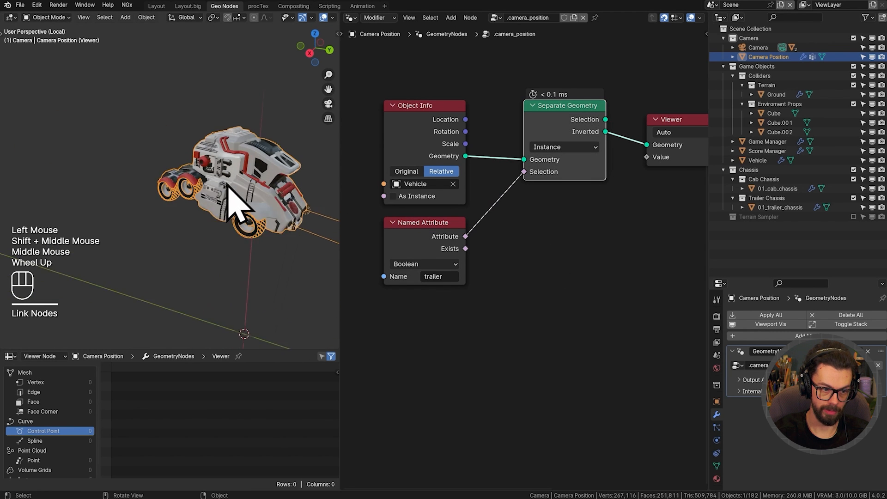
shift+middle_drag(230, 184, 267, 204)
middle_drag(200, 223, 213, 213)
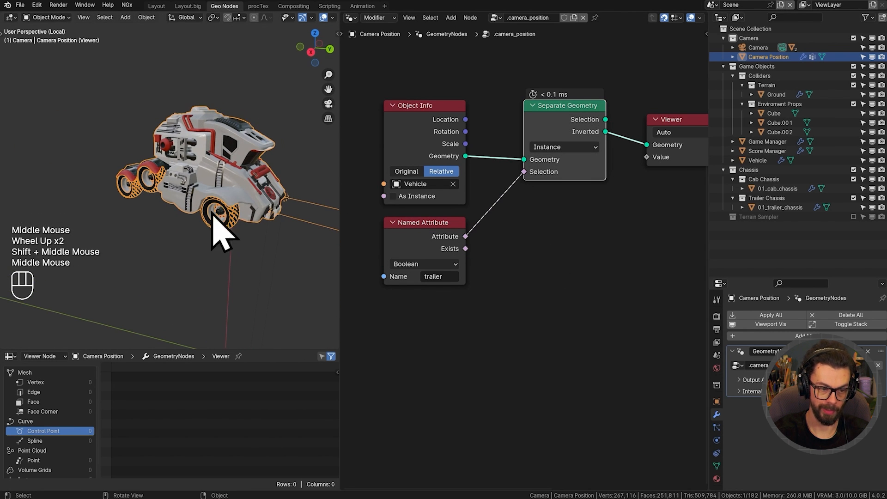
- Examine the instances of the separated cab geometry in the spreadsheet
scroll(46, 438, down, 3)
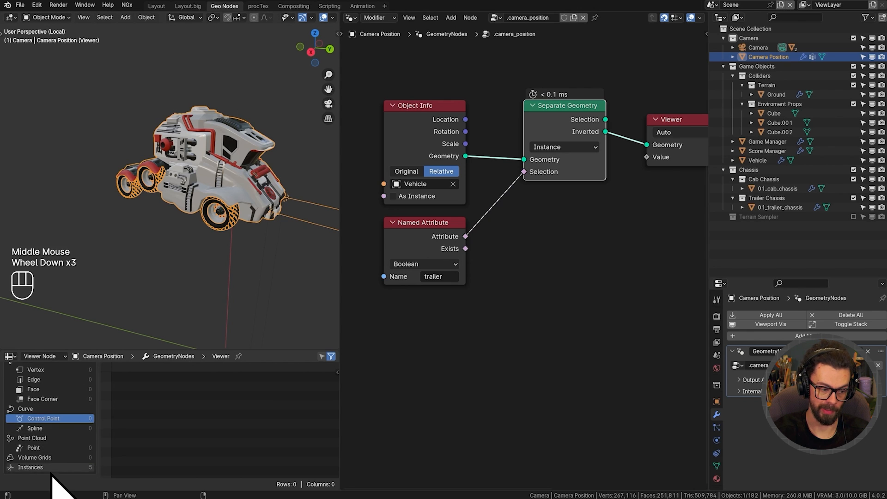
click(52, 467)
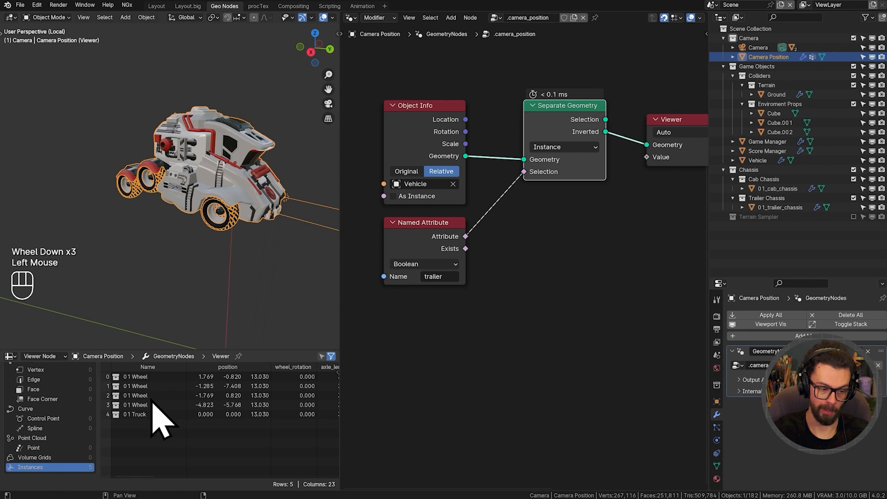
middle_drag(481, 218, 491, 224)
scroll(487, 222, down, 1)
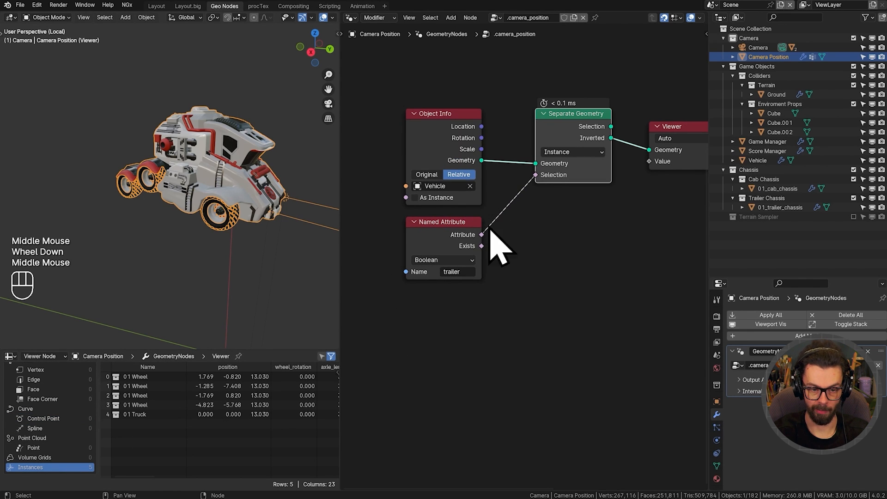
- Insert a Boolean Math node set to Or between the trailer attribute and Separate Geometry's Selection
key(shift+a)
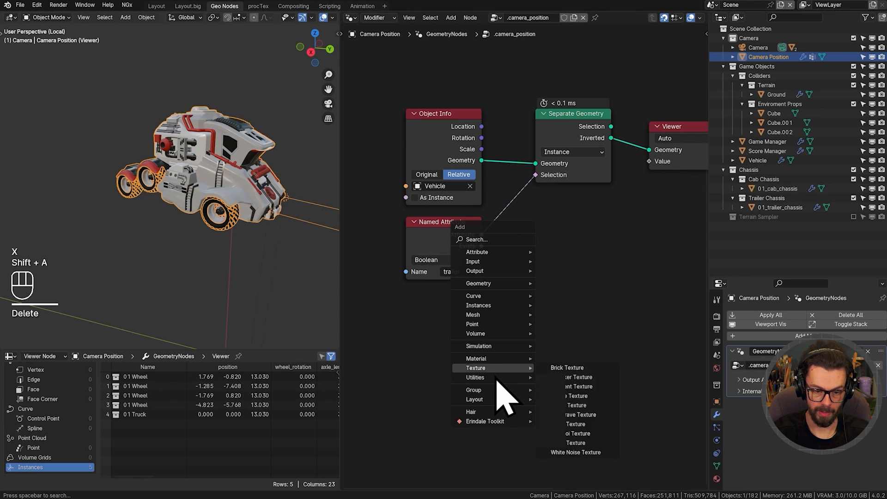
mouse_move(496, 378)
mouse_move(565, 418)
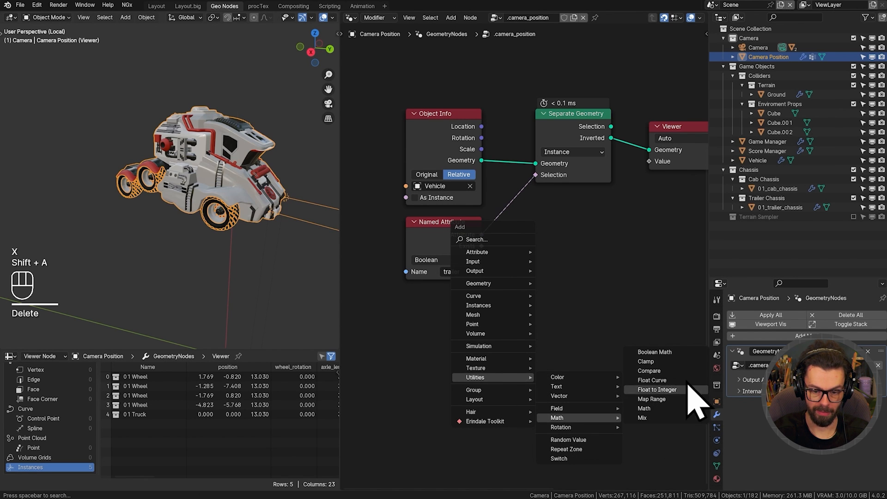
click(683, 358)
key(g)
click(533, 225)
key(g)
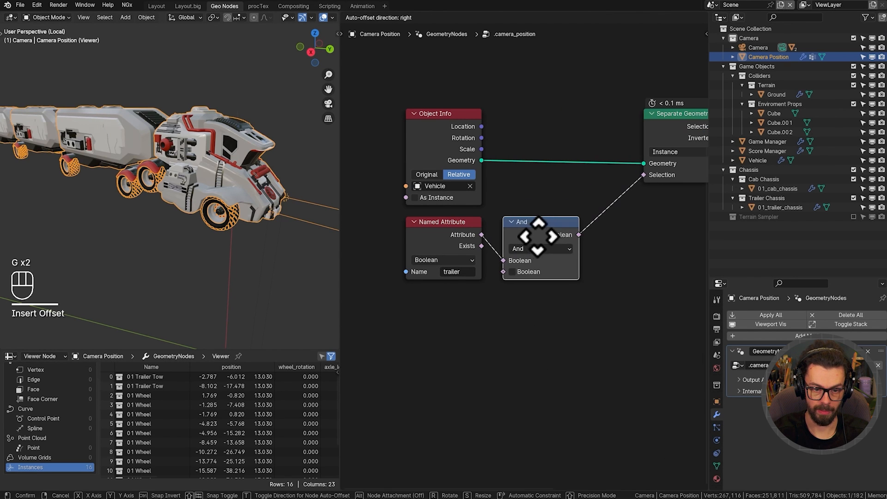
click(533, 236)
click(542, 250)
click(534, 286)
- Duplicate the Named Attribute node, have the copy read wheels, and link it to the Or node's second input
click(439, 238)
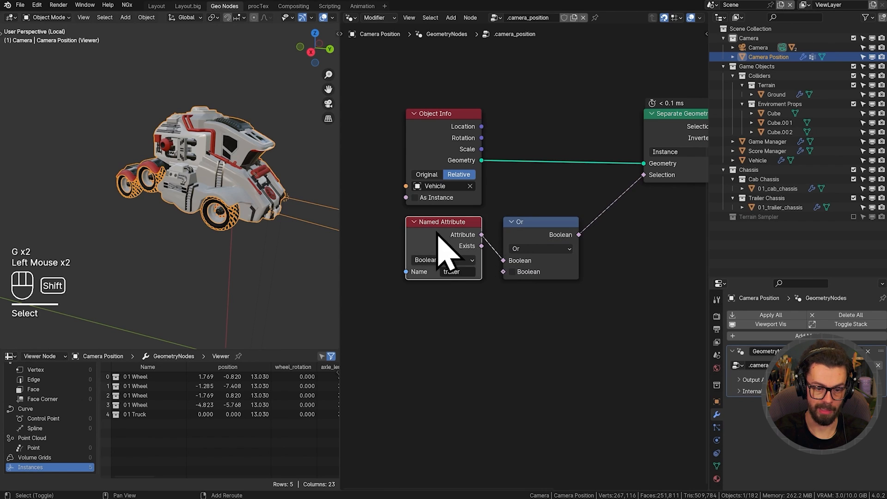
key(shift+d)
click(462, 351)
click(461, 336)
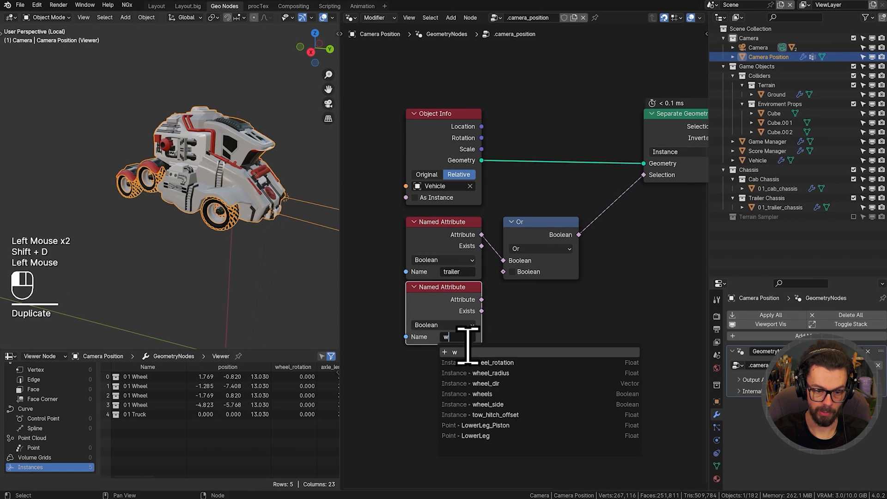
click(510, 392)
drag(482, 300, 505, 273)
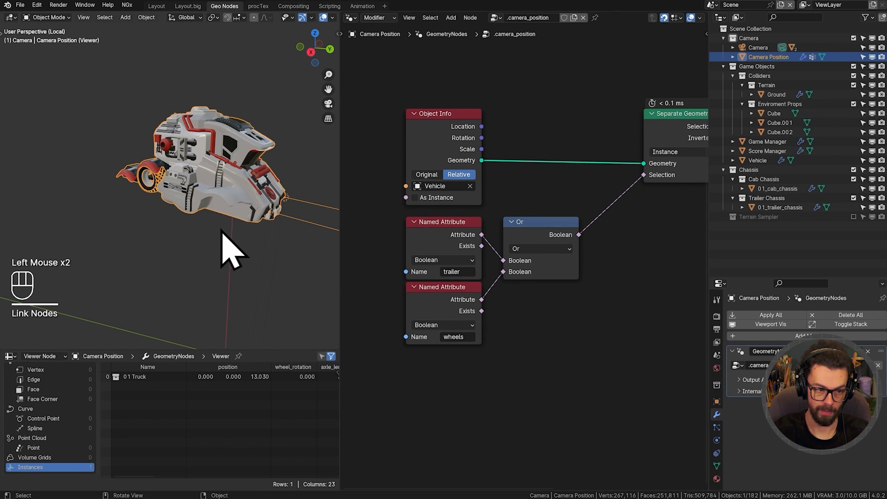
middle_drag(222, 230, 201, 199)
scroll(549, 171, down, 1)
- Move Separate Geometry closer to the Or node and shift the Viewer away to make room between them
shift+middle_drag(571, 160, 491, 177)
click(568, 198)
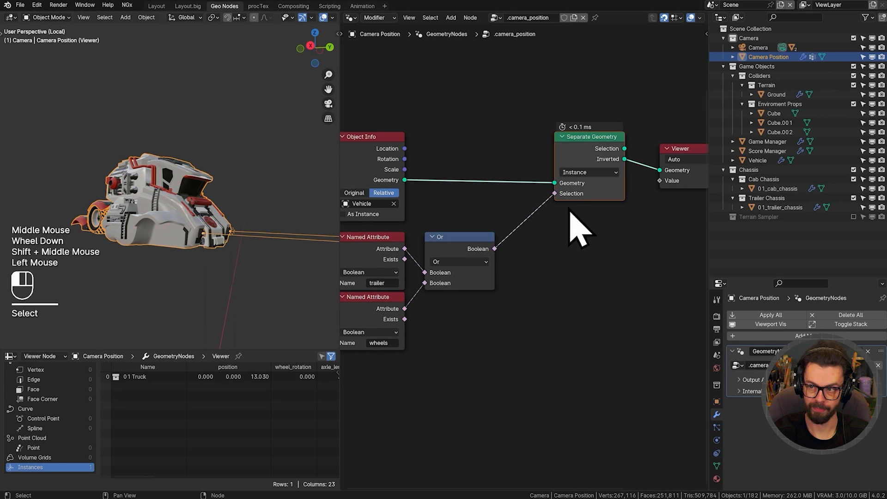
key(g)
click(532, 225)
shift+middle_drag(540, 224, 441, 240)
scroll(561, 223, down, 1)
drag(515, 220, 623, 159)
key(g)
click(543, 176)
- Insert a Capture Attribute node between Separate Geometry and the Viewer and set its data type to Vector
key(shift+a)
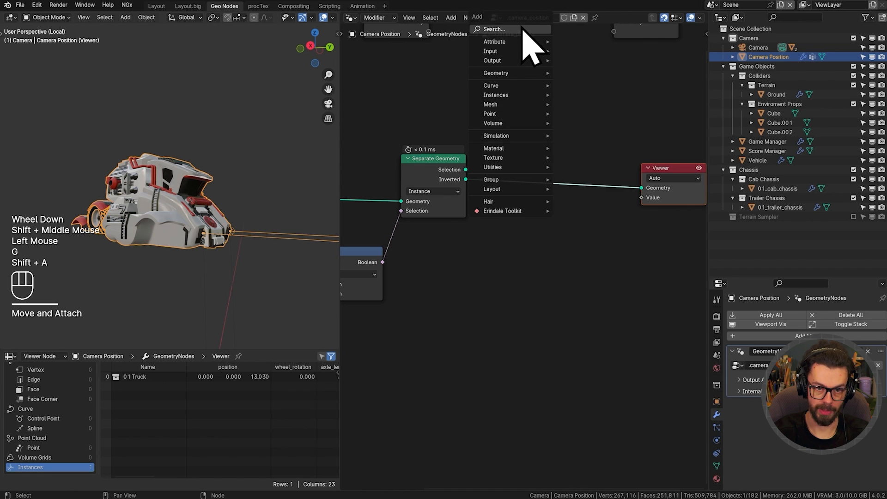
key(shift+a)
text(ca)
click(619, 51)
click(545, 208)
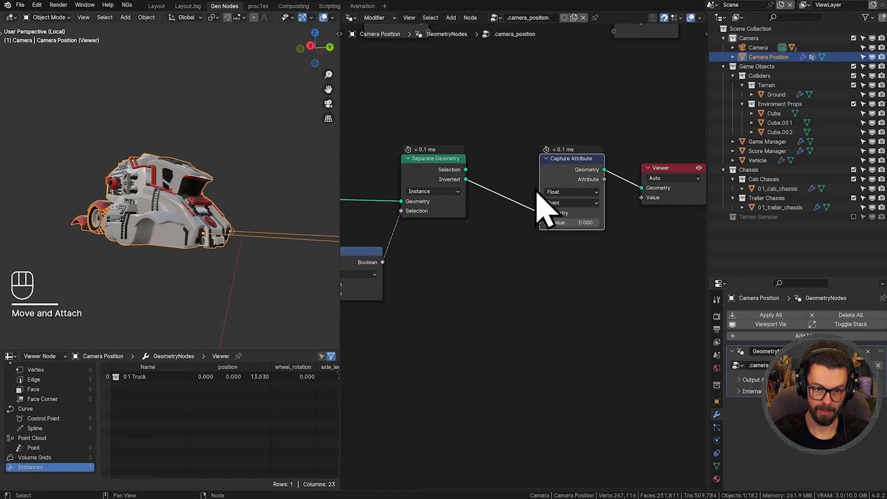
key(g)
click(479, 218)
click(555, 192)
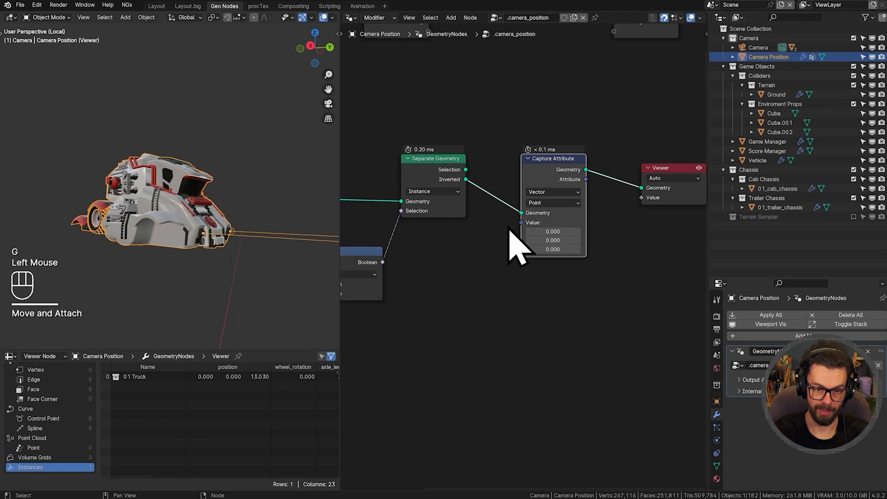
- Feed an Instance Rotation node into Capture Attribute's Value and set the capture domain to Instance
drag(521, 223, 469, 238)
text(instan ro)
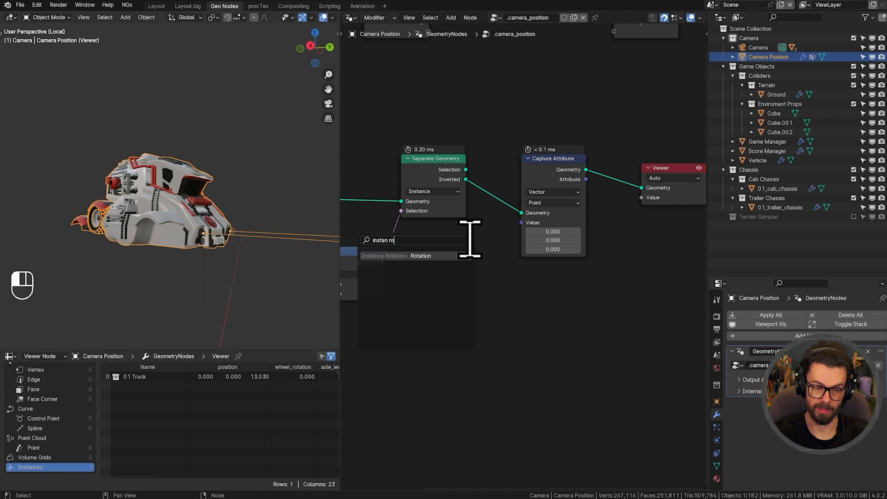
key(Return)
click(583, 240)
click(553, 203)
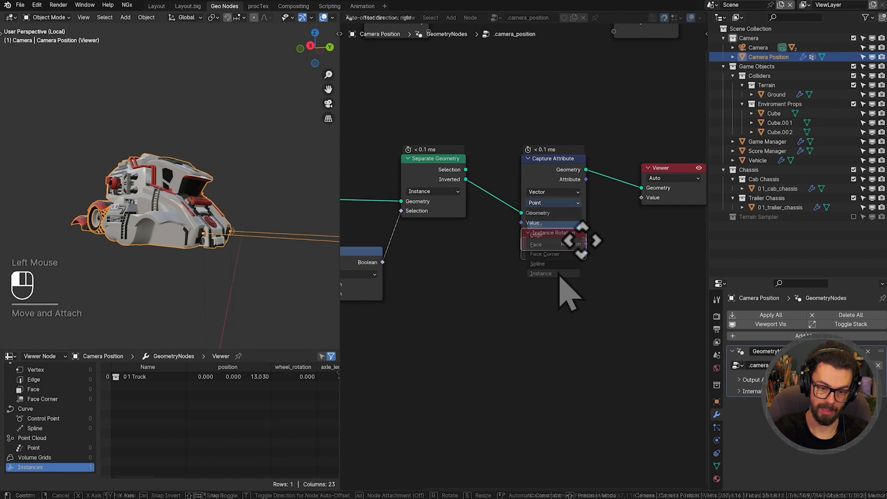
click(560, 274)
- Move the Capture Attribute and Instance Rotation nodes together closer to Separate Geometry
scroll(598, 211, up, 2)
scroll(599, 210, up, 1)
middle_drag(598, 211, 580, 223)
drag(580, 223, 546, 283)
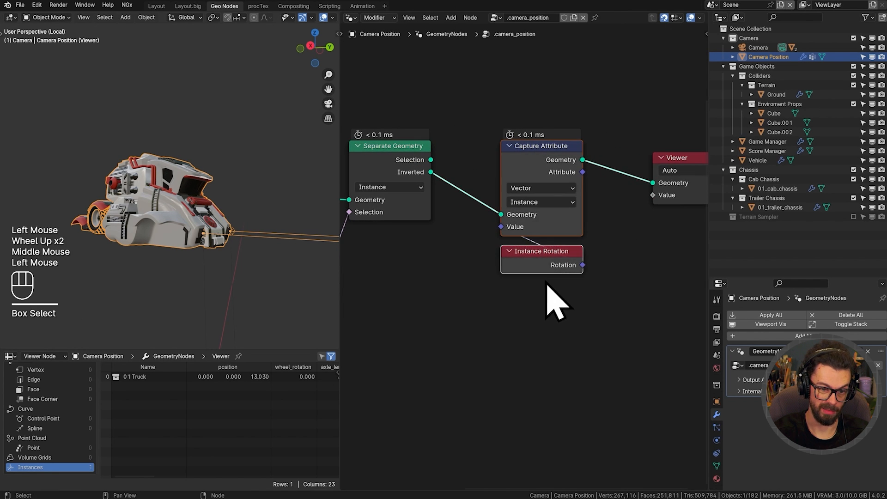
key(g)
click(581, 225)
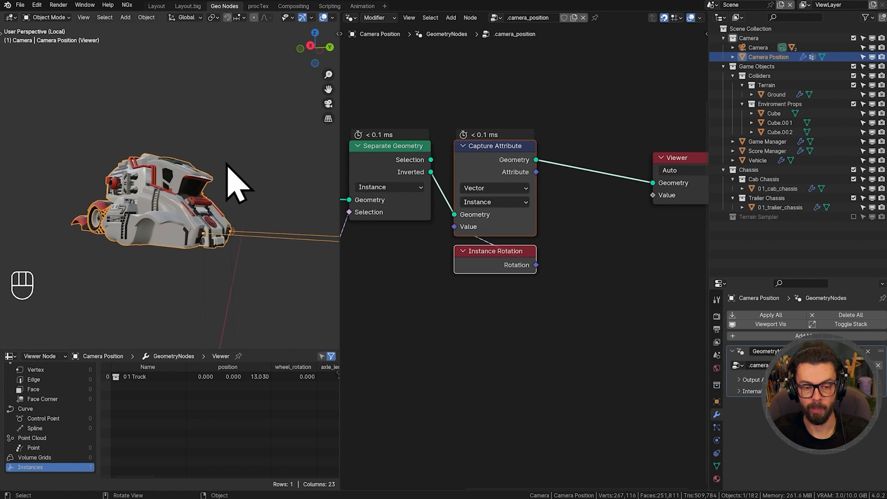
- Move the Viewer node farther from Capture Attribute, level with its Geometry output
scroll(543, 162, down, 2)
middle_drag(543, 162, 462, 159)
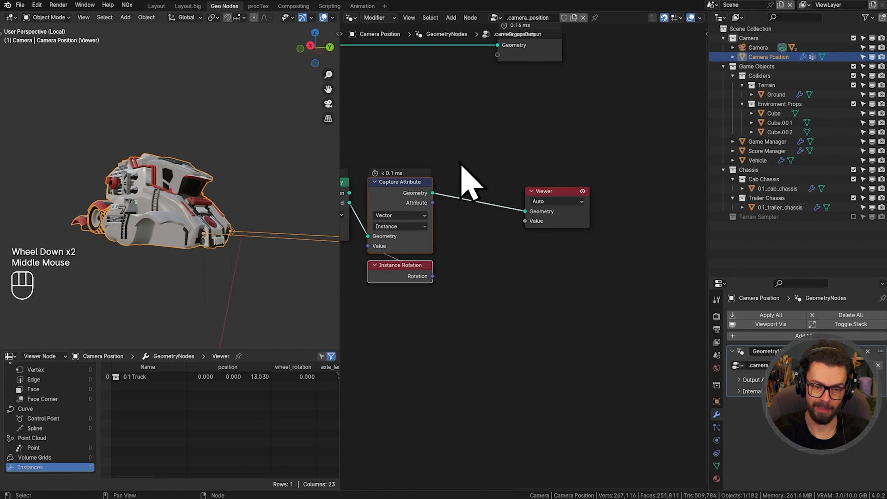
scroll(457, 173, down, 1)
drag(474, 168, 541, 209)
key(g)
click(572, 222)
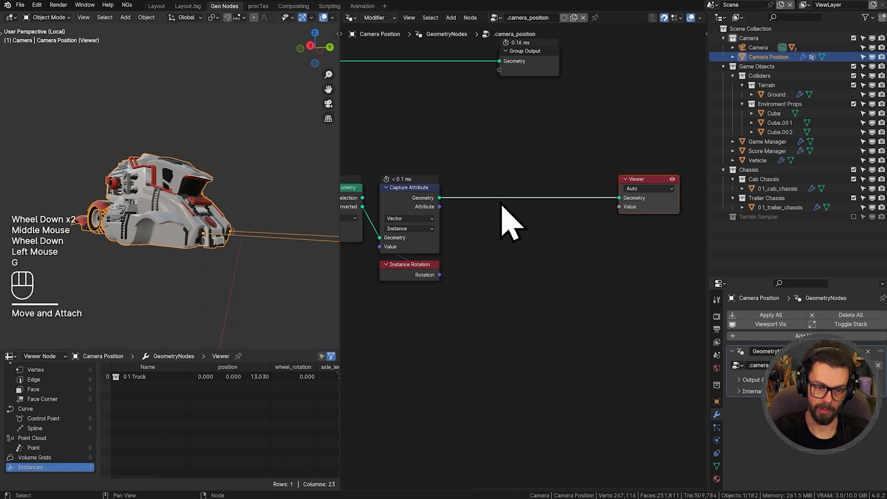
middle_drag(500, 203, 508, 207)
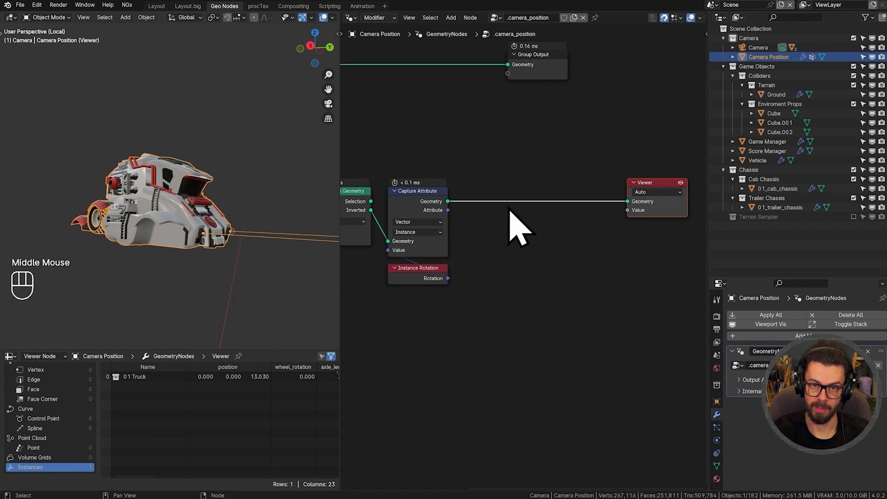
- Insert an Instance on Points node between Capture Attribute and the Viewer
click(517, 226)
key(shift+a)
mouse_move(577, 291)
click(633, 290)
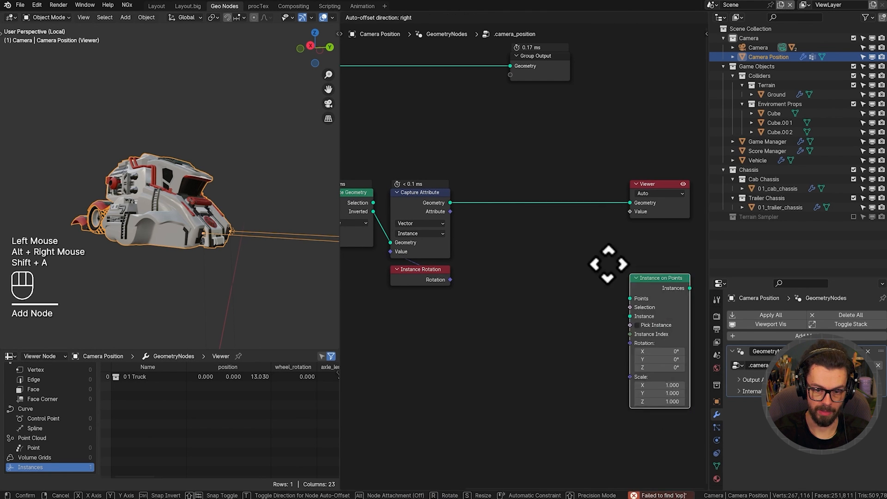
click(491, 173)
key(g)
click(549, 236)
drag(568, 149, 644, 203)
key(g)
click(677, 230)
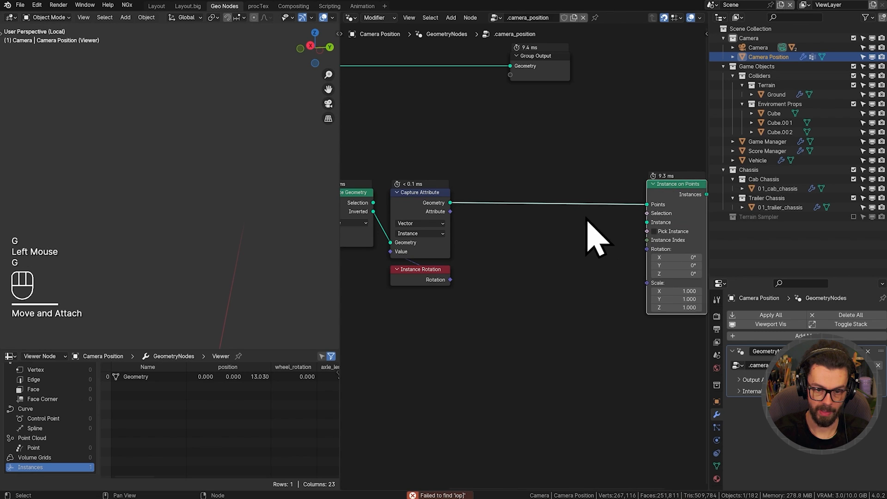
- Add a Collection Info node linked to the Instance input of Instance on Points
middle_drag(588, 219, 555, 218)
drag(616, 222, 567, 227)
text(col)
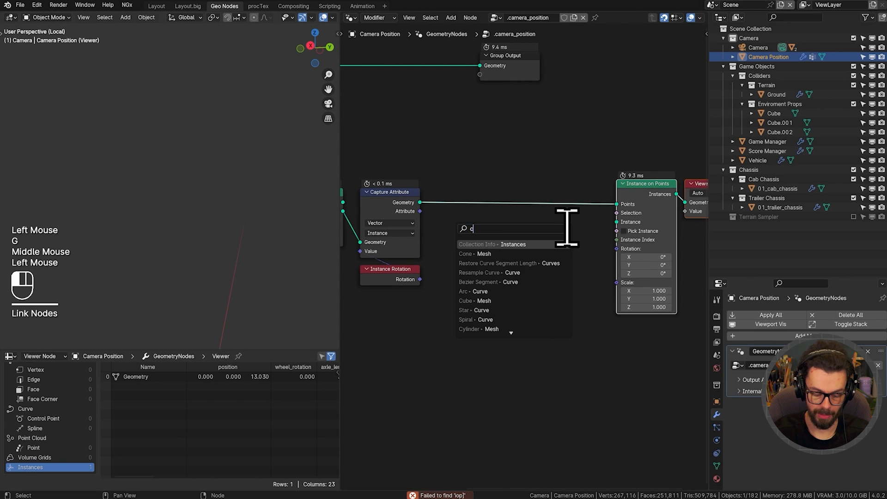
key(Return)
click(567, 226)
scroll(580, 238, up, 3)
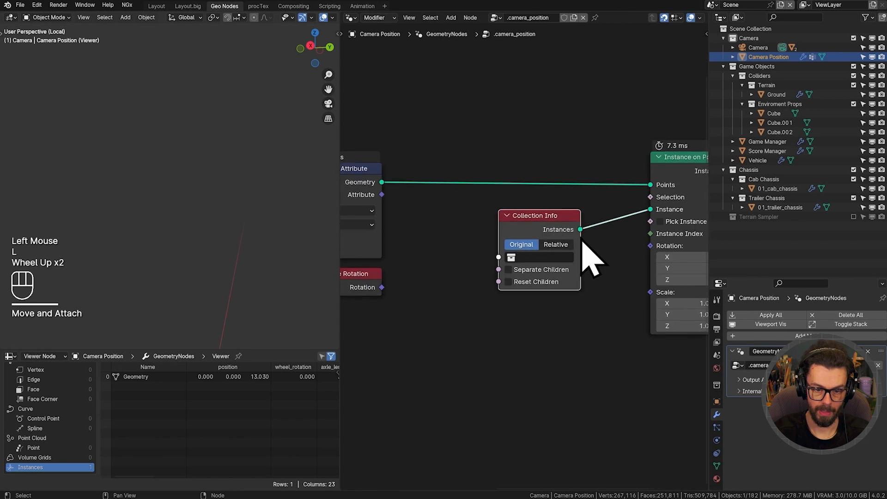
middle_drag(573, 239, 538, 232)
- Set the Collection Info node's collection to Camera Position and inspect the instanced geometry
click(522, 249)
text(camera)
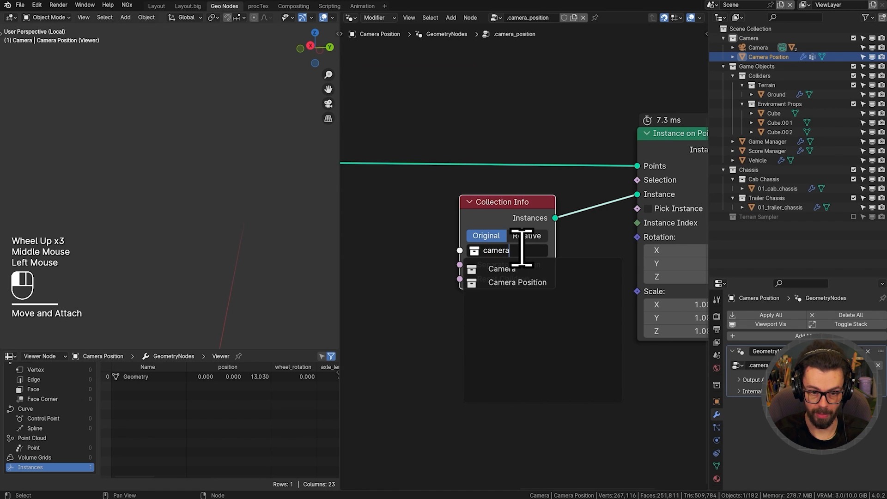
key(Down)
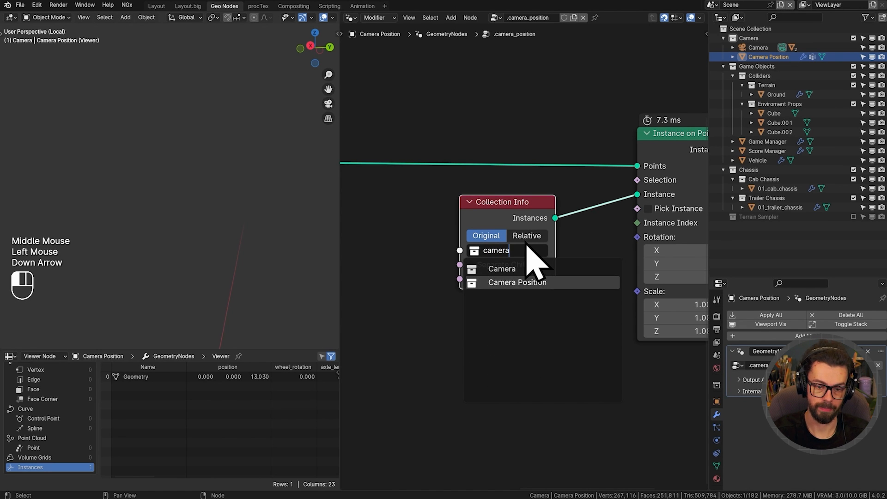
key(Return)
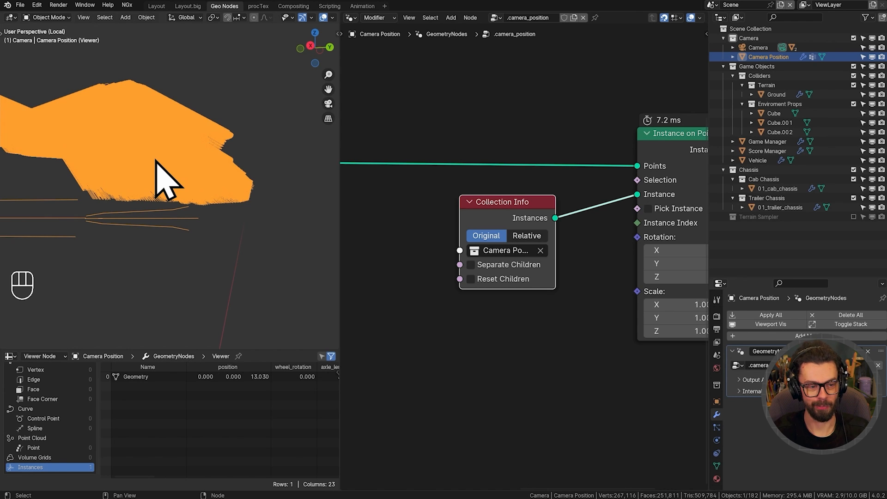
middle_drag(156, 162, 145, 120)
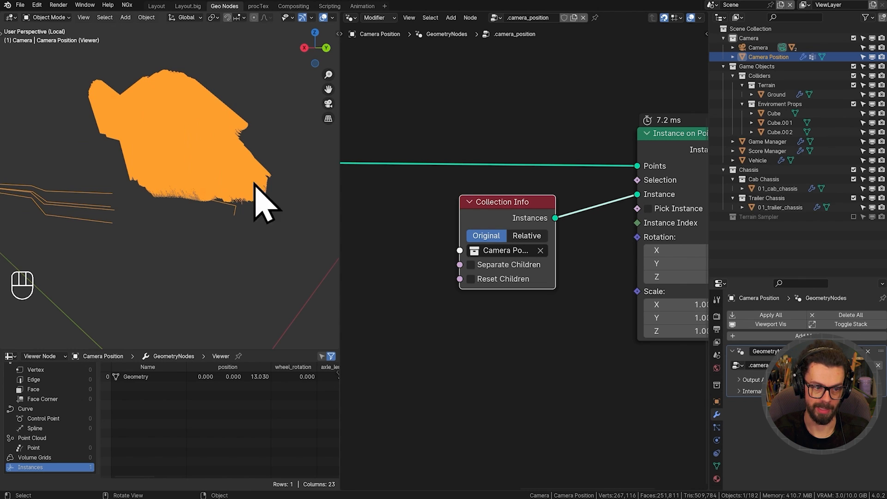
- Insert an Instances to Points node between Capture Attribute and Instance on Points
middle_drag(456, 201, 537, 219)
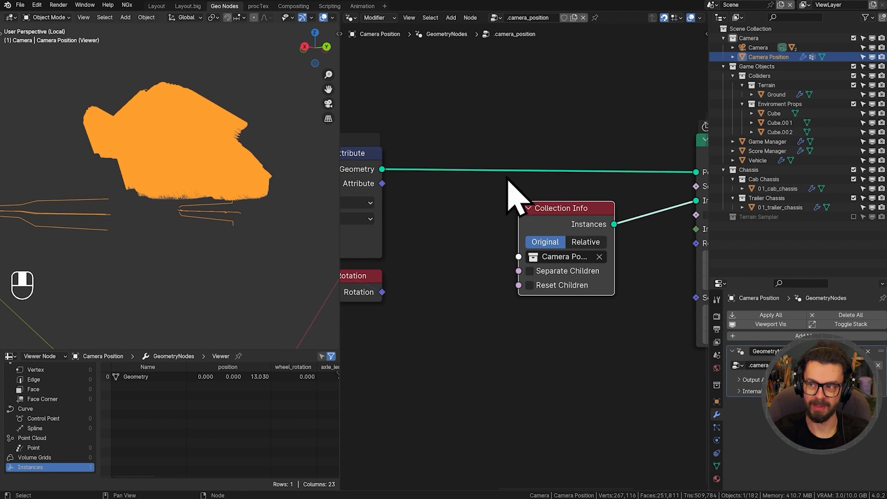
middle_drag(475, 188, 497, 199)
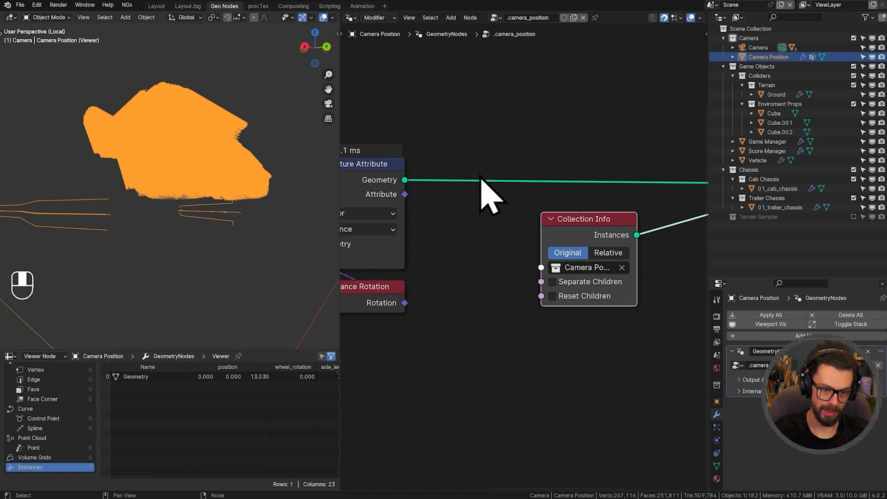
key(shift+a)
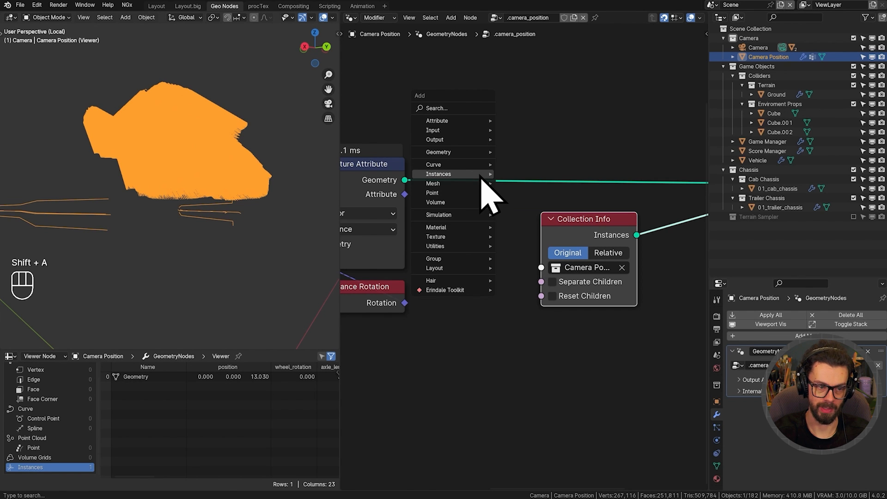
mouse_move(536, 186)
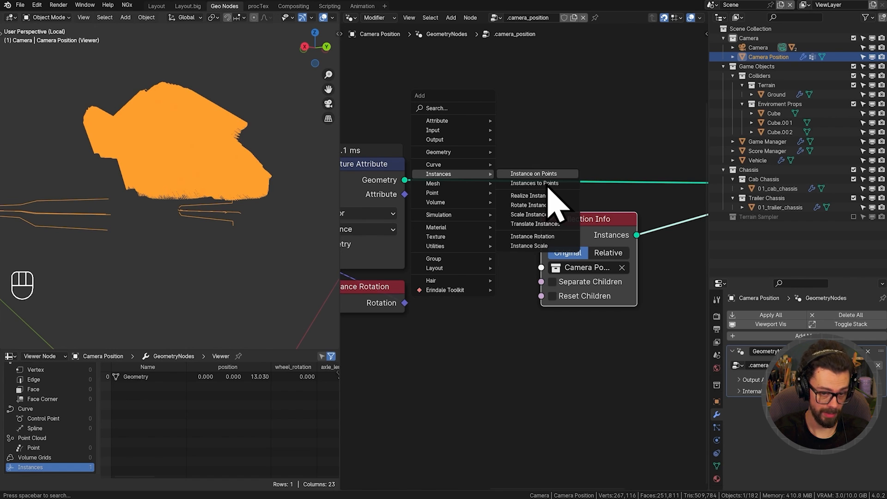
click(549, 183)
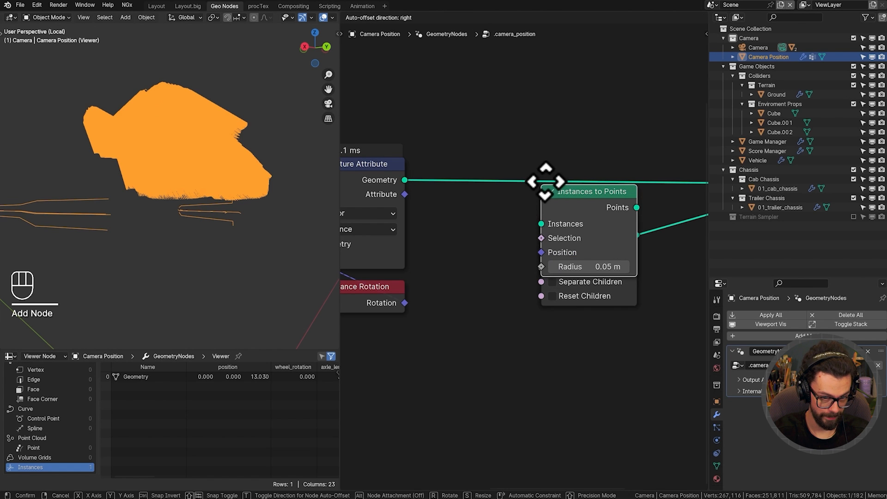
click(480, 155)
scroll(178, 169, down, 2)
scroll(178, 169, down, 1)
middle_drag(178, 169, 194, 190)
scroll(518, 194, down, 1)
- Align Instances to Points above Collection Info and link the captured Attribute to the Rotation of Instance on Points
click(519, 189)
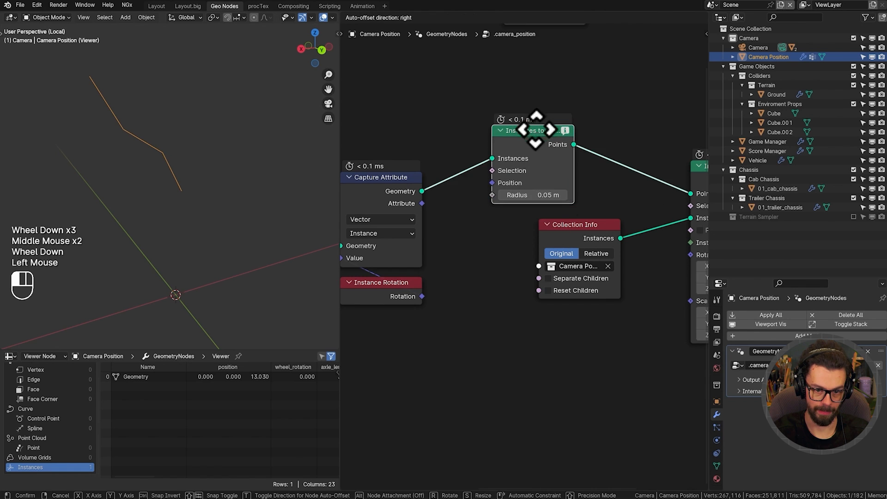
key(g)
shift+middle_drag(423, 217, 412, 194)
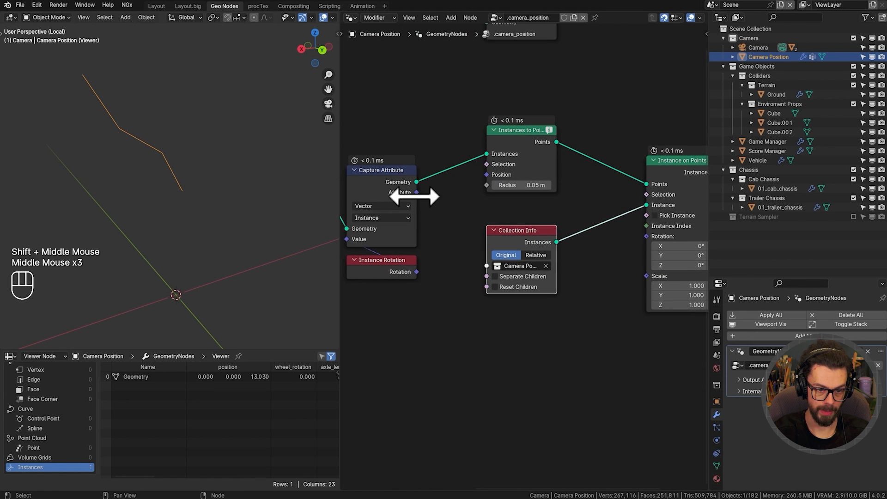
drag(416, 192, 649, 241)
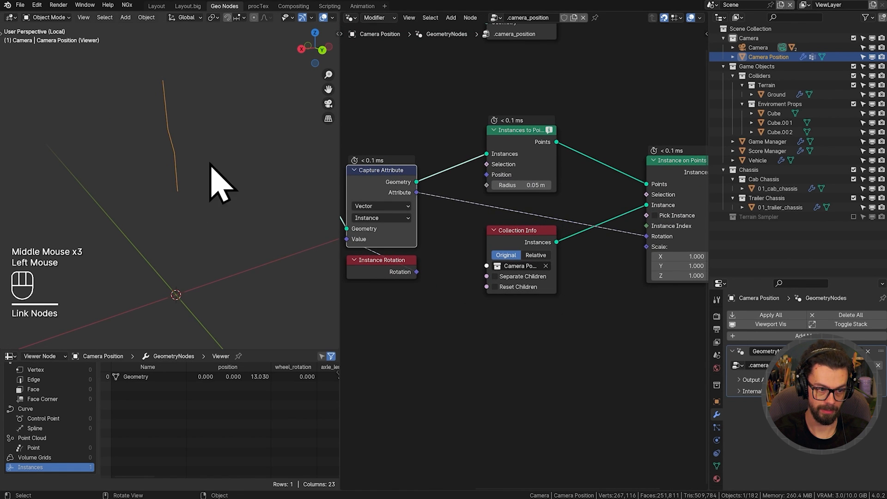
- Tidy the node layout by bringing Instances to Points, Collection Info, Instance on Points and the Viewer close together
drag(584, 129, 536, 245)
key(g)
click(573, 252)
shift+middle_drag(576, 243, 470, 204)
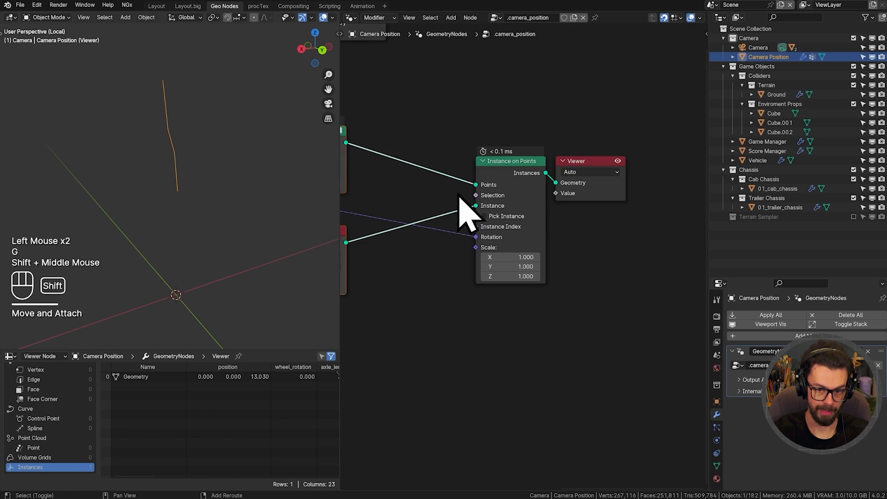
click(566, 190)
key(g)
shift+middle_drag(462, 169, 586, 183)
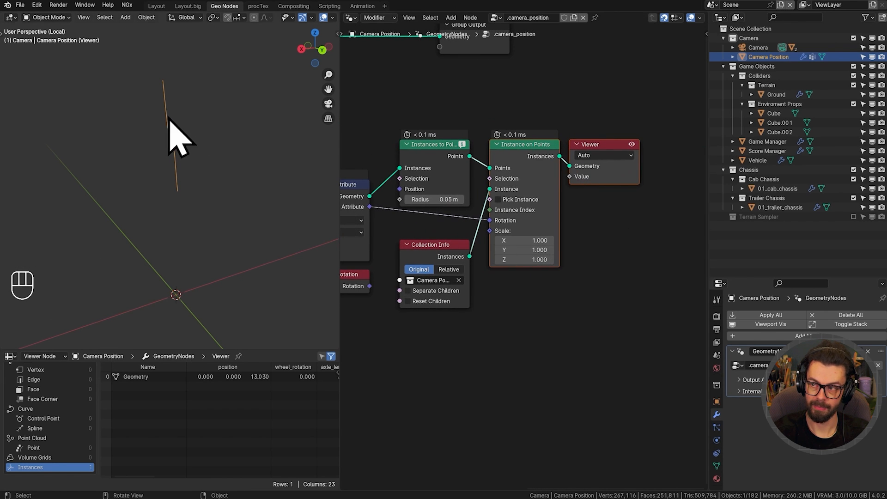
- Stack Collection Info directly beneath Instances to Points and shift Instance on Points with the Viewer further away to make room
middle_drag(170, 118, 194, 139)
shift+middle_drag(616, 176, 613, 174)
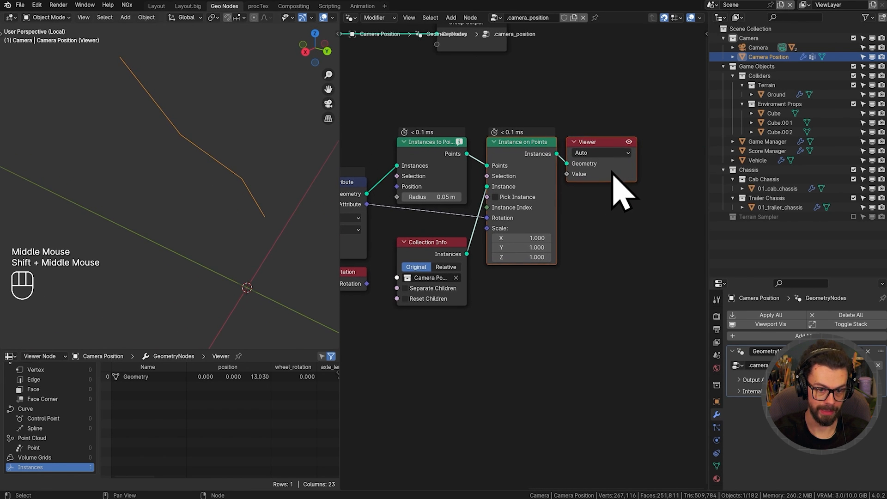
drag(440, 257, 439, 221)
scroll(459, 234, down, 2)
mouse_move(531, 184)
shift+middle_down()
mouse_move(539, 189)
mouse_move(525, 181)
shift+middle_up()
drag(511, 122, 584, 248)
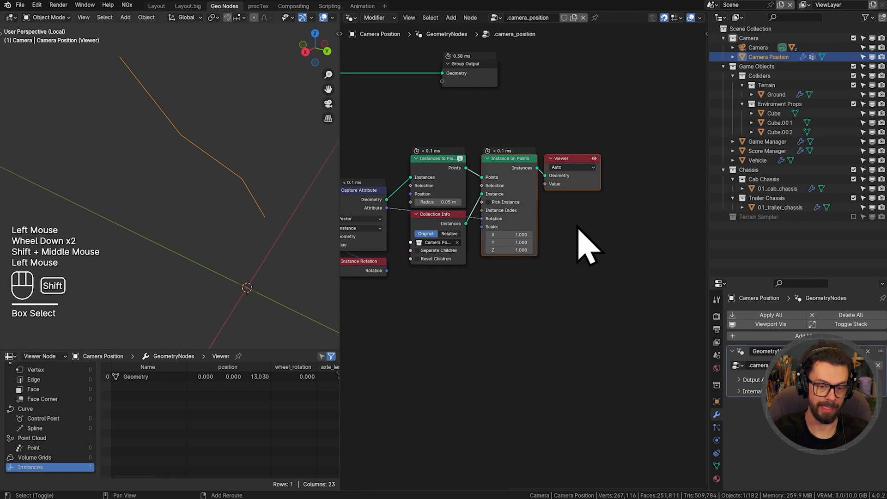
shift+middle_drag(514, 203, 514, 168)
key(g)
click(560, 172)
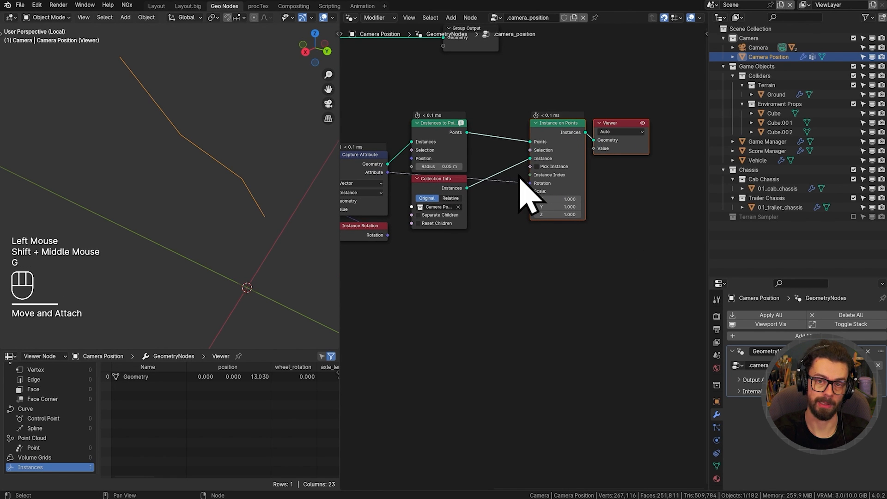
key(g)
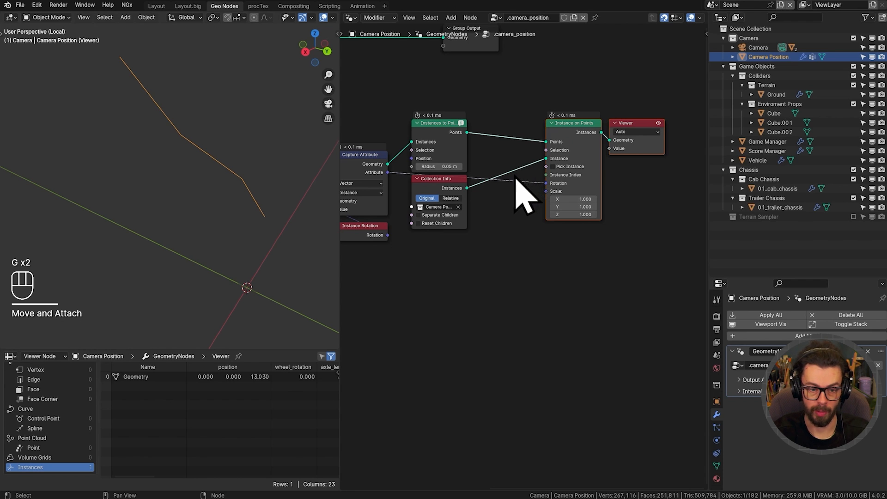
- Widen the node editor and insert a Rotate Euler node between the captured Attribute and the Rotation of Instance on Points
mouse_move(522, 194)
middle_down()
mouse_move(535, 206)
mouse_move(531, 190)
mouse_move(538, 190)
middle_up()
scroll(534, 198, up, 1)
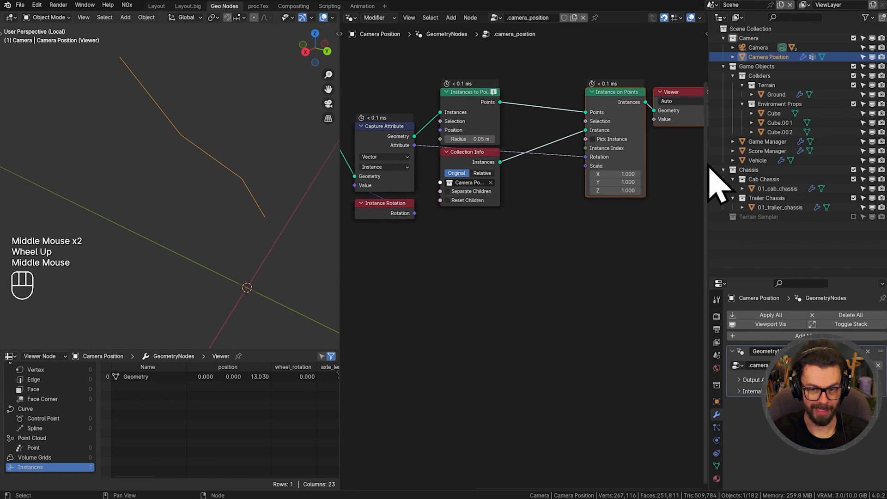
drag(707, 143, 752, 188)
click(560, 209)
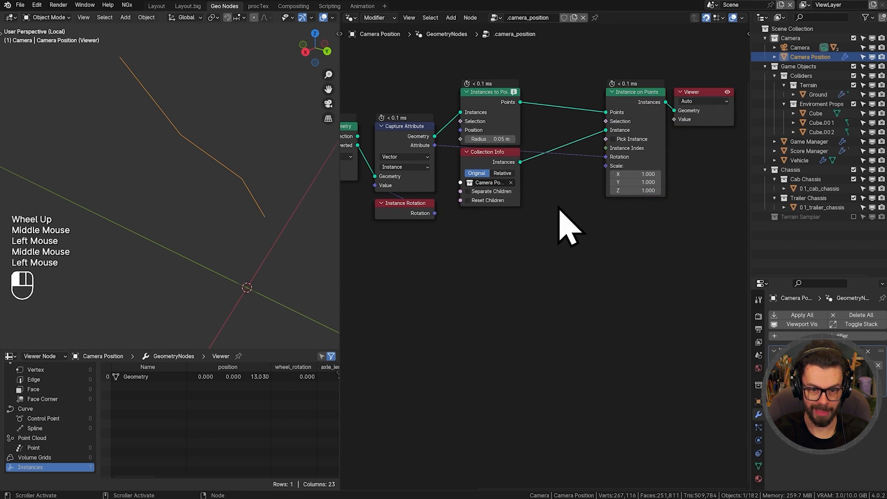
key(shift+a)
mouse_move(554, 278)
mouse_move(618, 327)
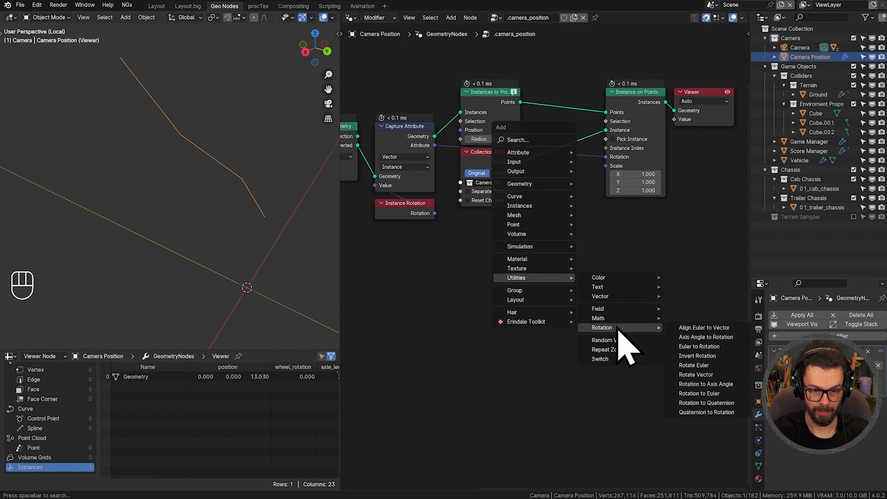
click(713, 365)
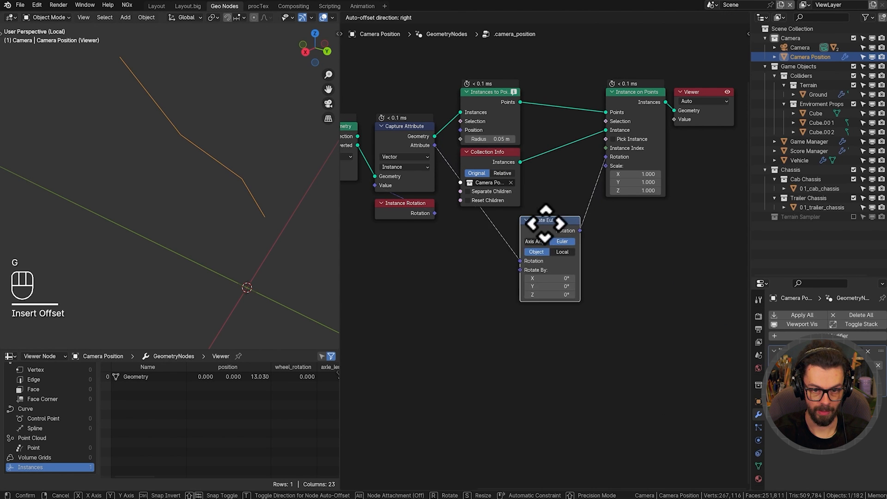
click(546, 224)
- Set Rotate Euler to Axis Angle in Local space and try an angle of -12°
scroll(568, 264, up, 2)
middle_drag(560, 272, 536, 270)
scroll(531, 271, up, 3)
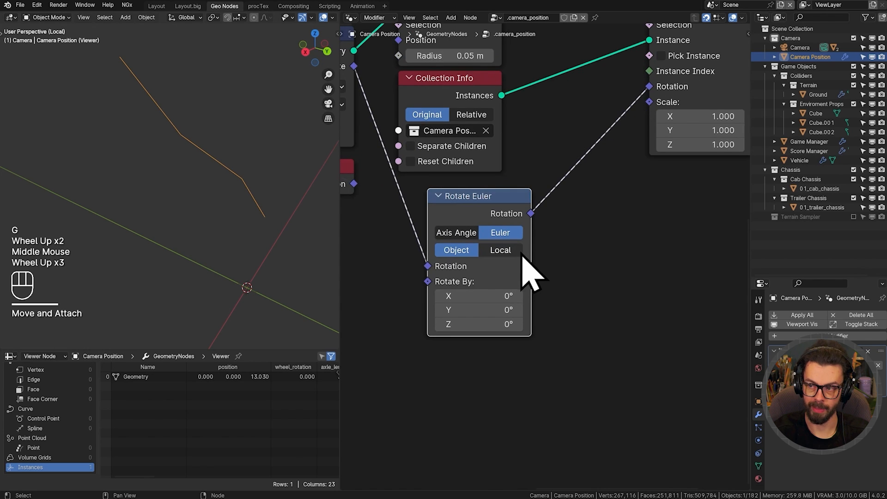
click(457, 232)
click(504, 250)
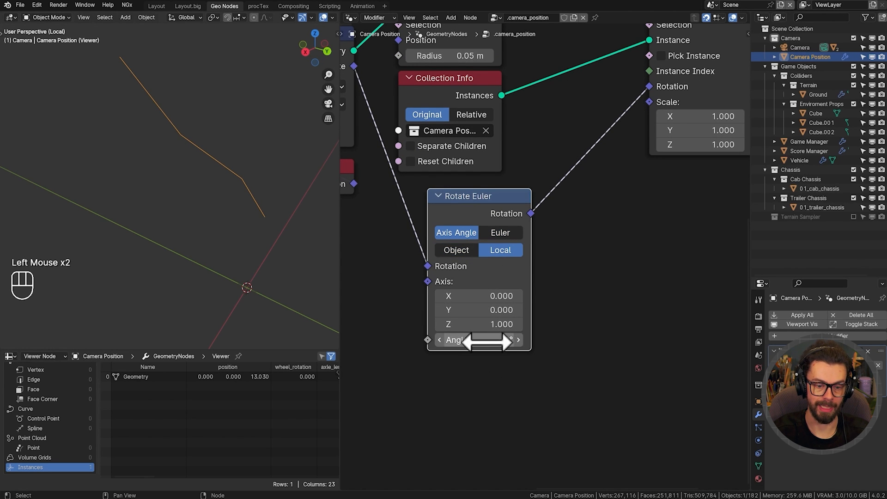
drag(487, 341, 462, 341)
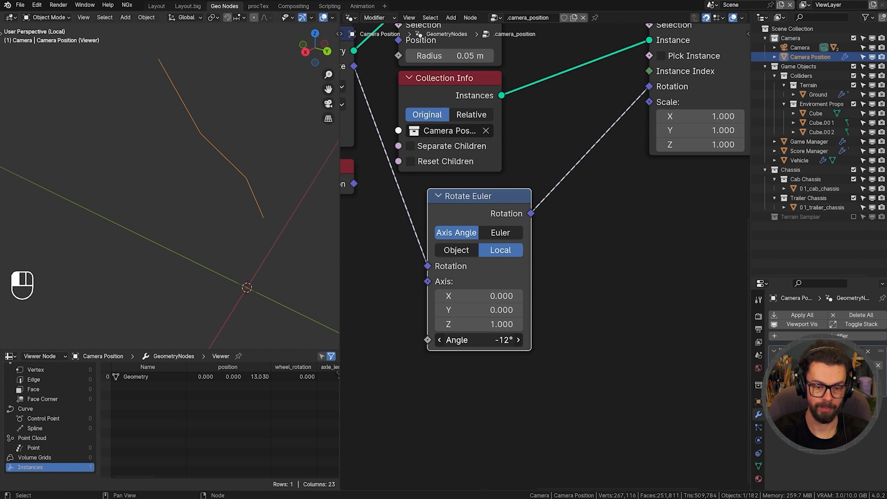
- Add the _controls node group beside Rotate Euler, below Instance Rotation
scroll(555, 293, down, 2)
shift+middle_drag(555, 292, 623, 277)
key(shift+a)
mouse_move(616, 261)
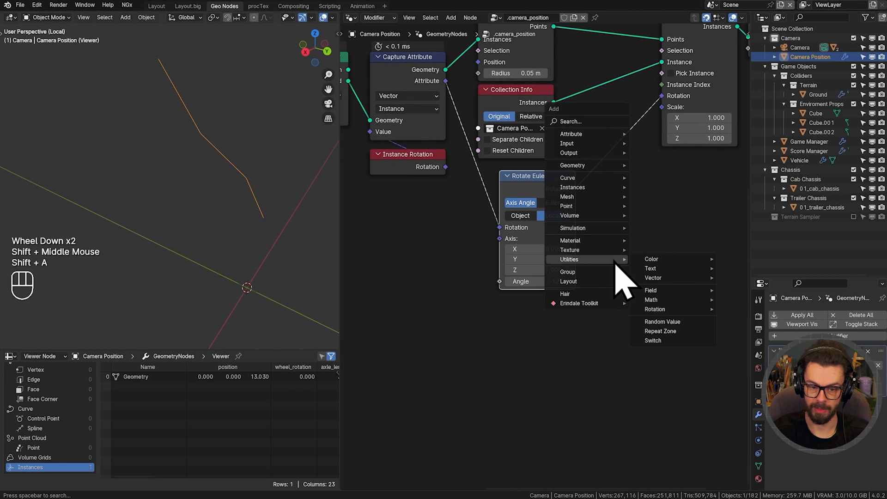
mouse_move(579, 296)
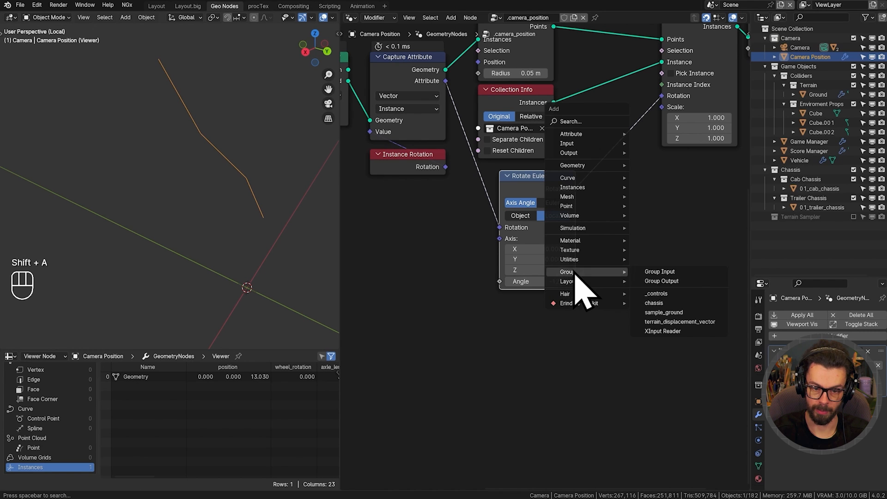
click(670, 306)
click(395, 236)
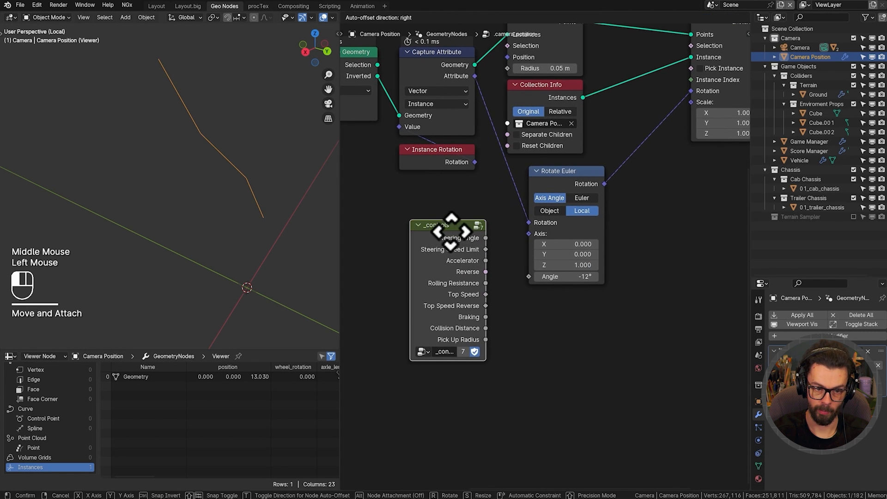
- Open the _controls group for editing and add an XInput Reader group below its Group Output
key(Tab)
scroll(536, 236, down, 2)
mouse_move(515, 242)
middle_down()
mouse_move(580, 233)
mouse_move(505, 231)
middle_up()
scroll(568, 226, down, 3)
scroll(505, 231, up, 2)
key(shift+a)
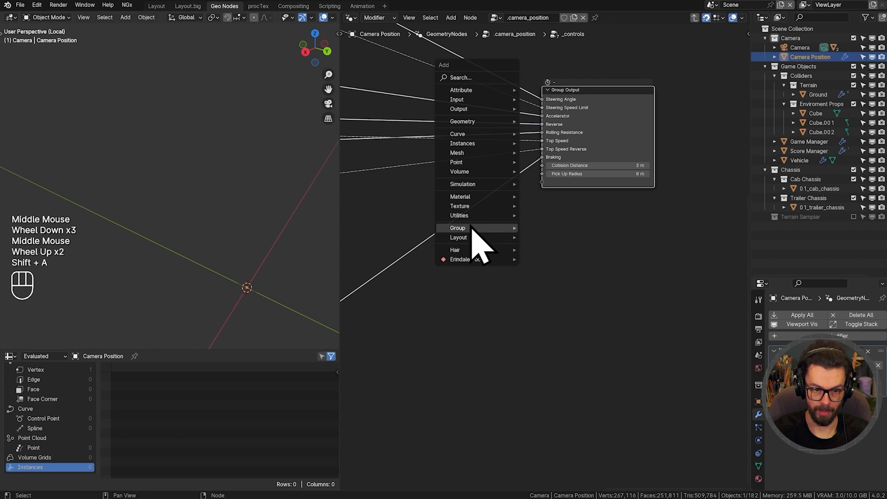
mouse_move(474, 229)
click(550, 270)
click(442, 246)
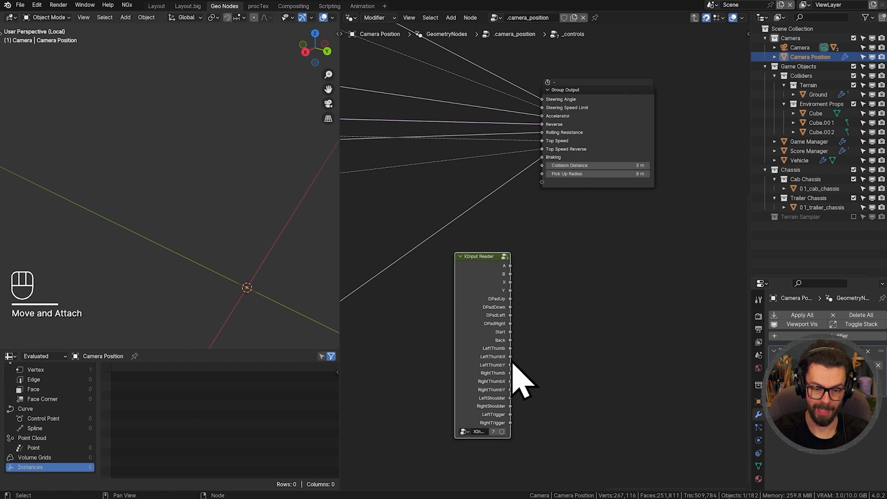
- Link RightThumbX of XInput Reader to a new Group Output socket and hide the reader's unused sockets
drag(510, 357, 577, 330)
click(482, 358)
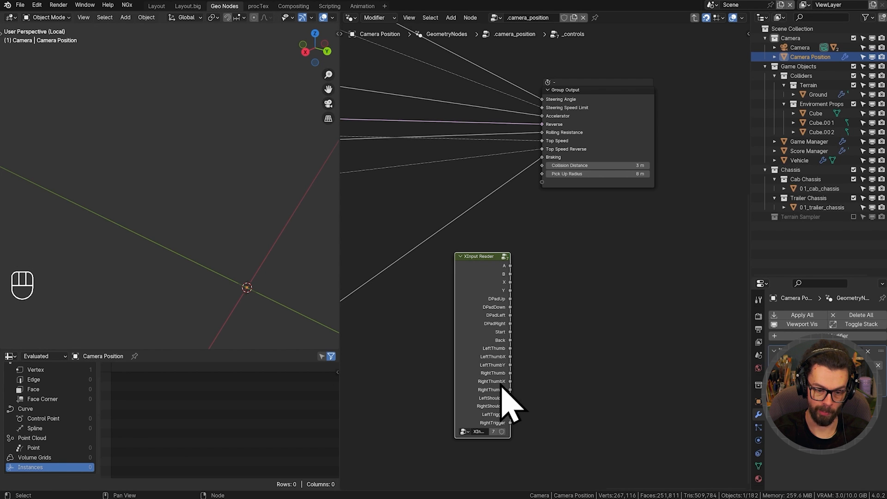
drag(511, 382, 549, 182)
drag(592, 114, 626, 185)
scroll(527, 323, up, 3)
click(469, 300)
key(ctrl+h)
drag(474, 286, 525, 291)
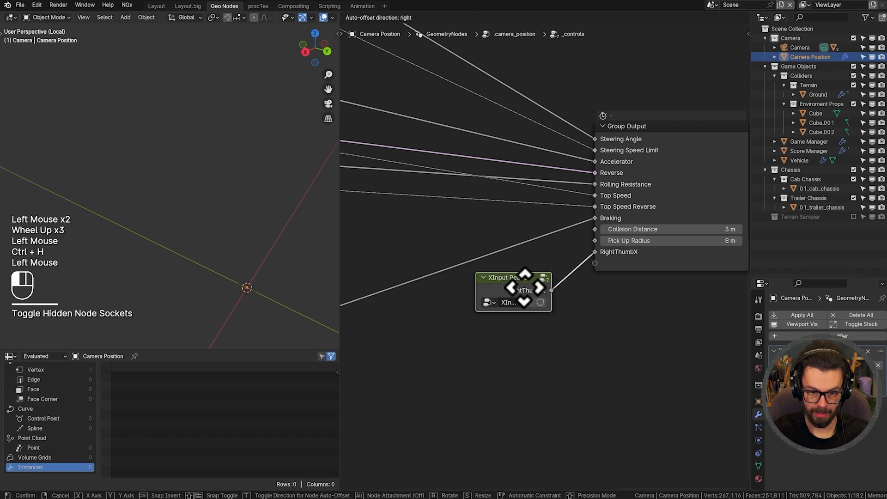
- Rename the RightThumbX output of the _controls group to Look X and exit the group
scroll(525, 291, up, 2)
middle_drag(524, 291, 561, 264)
key(n)
click(572, 181)
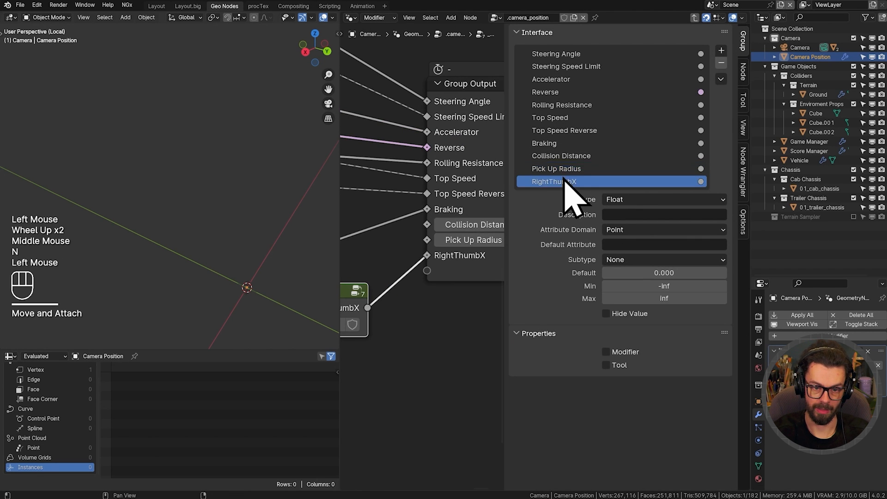
double_click(650, 182)
text(Look X)
key(Return)
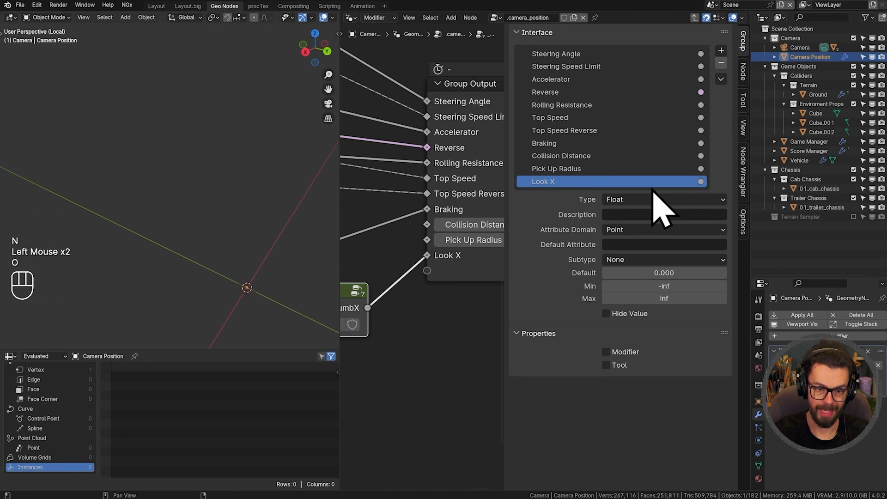
key(n)
key(Tab)
key(Tab)
click(580, 157)
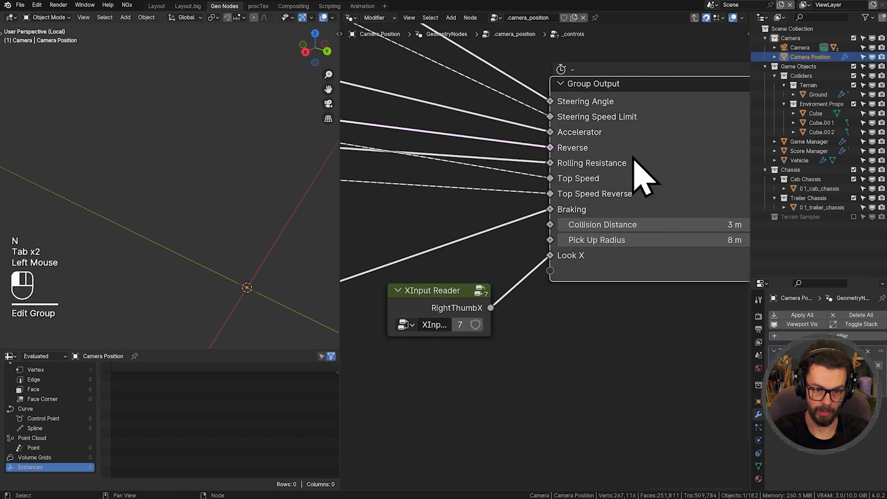
key(Tab)
- Link Look X of _controls to the Angle of Rotate Euler, hide the unused _controls sockets and place the node beside it
scroll(554, 235, down, 2)
drag(469, 358, 528, 279)
click(418, 252)
key(ctrl+h)
drag(420, 241, 421, 276)
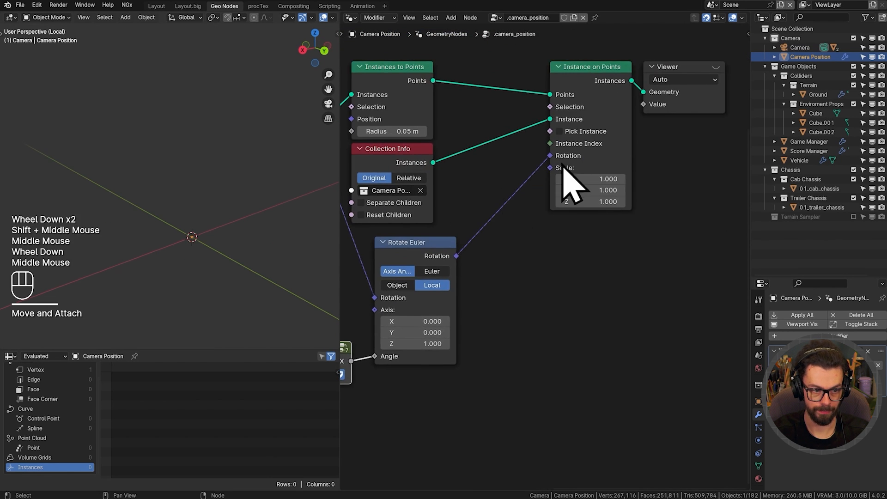
- Activate the Viewer on Instance on Points and start monitoring the controller to test the camera path's rotation
scroll(562, 167, down, 1)
middle_drag(563, 167, 546, 197)
click(674, 112)
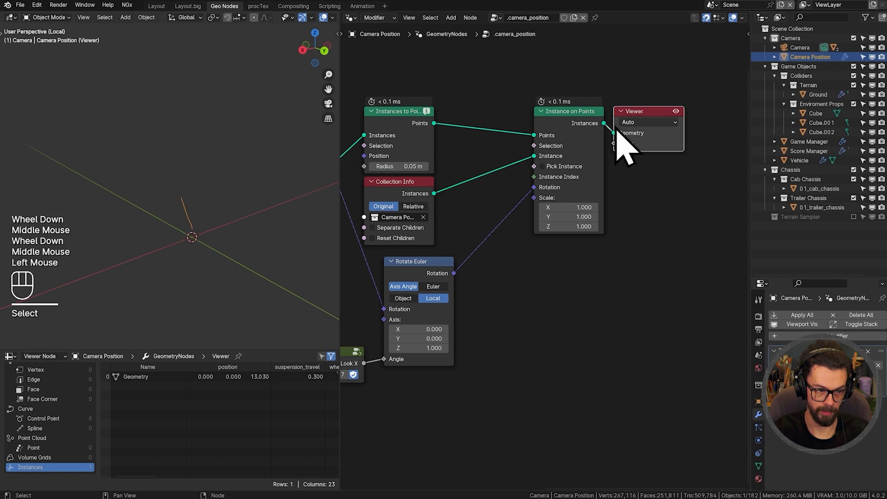
shift+middle_drag(204, 215, 234, 256)
scroll(214, 199, up, 2)
key(n)
click(270, 56)
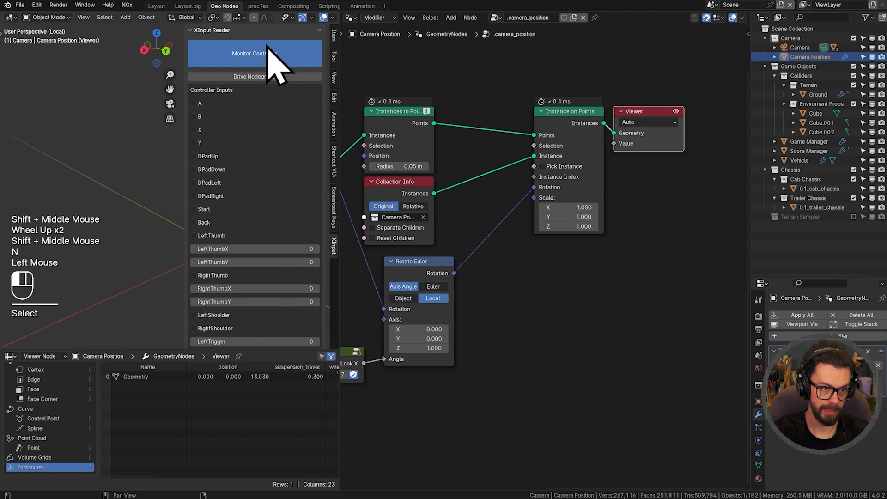
key(n)
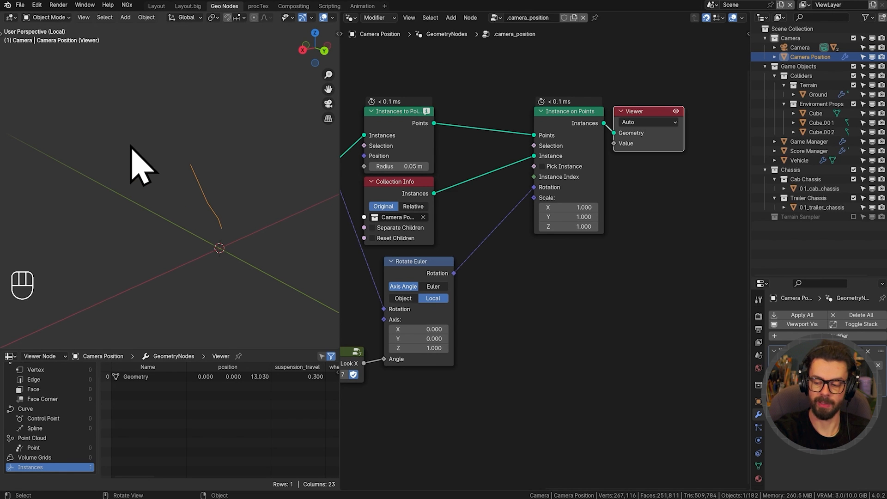
- Reopen the _controls group and move XInput Reader away from Group Output to make room for another node
middle_drag(406, 259, 559, 243)
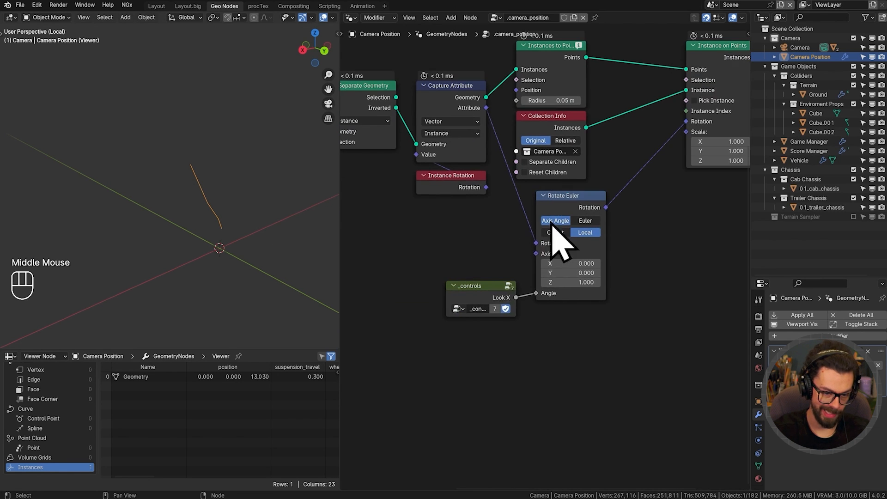
click(506, 293)
key(Tab)
middle_drag(501, 302, 499, 252)
click(501, 257)
key(g)
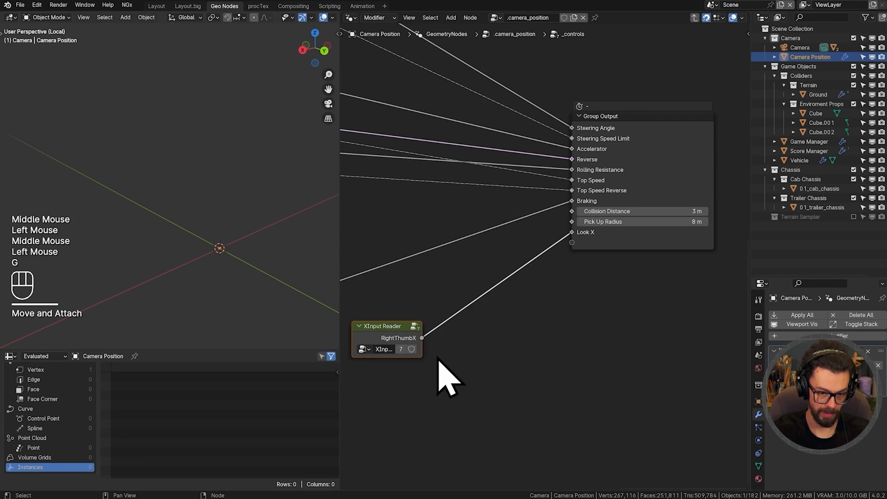
middle_drag(445, 375, 542, 270)
scroll(516, 289, up, 2)
- Insert a Math node set to Multiply by pi between RightThumbX and Look X
key(q)
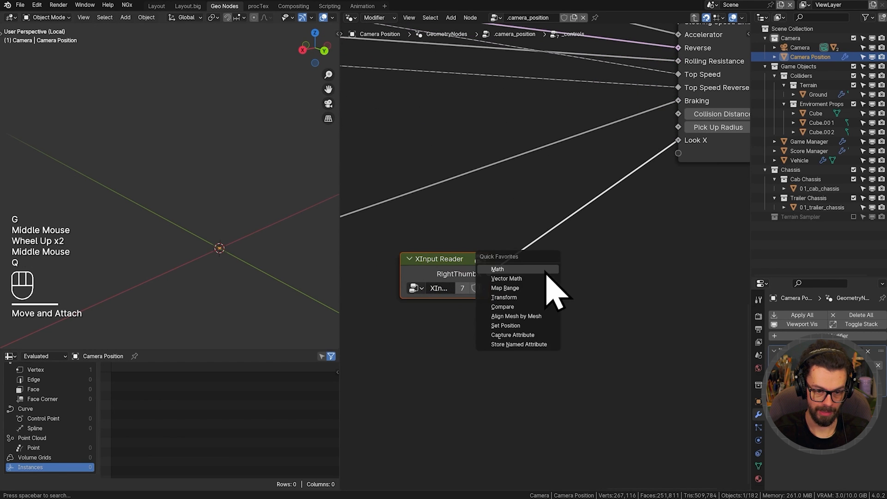
click(546, 272)
click(576, 265)
click(575, 264)
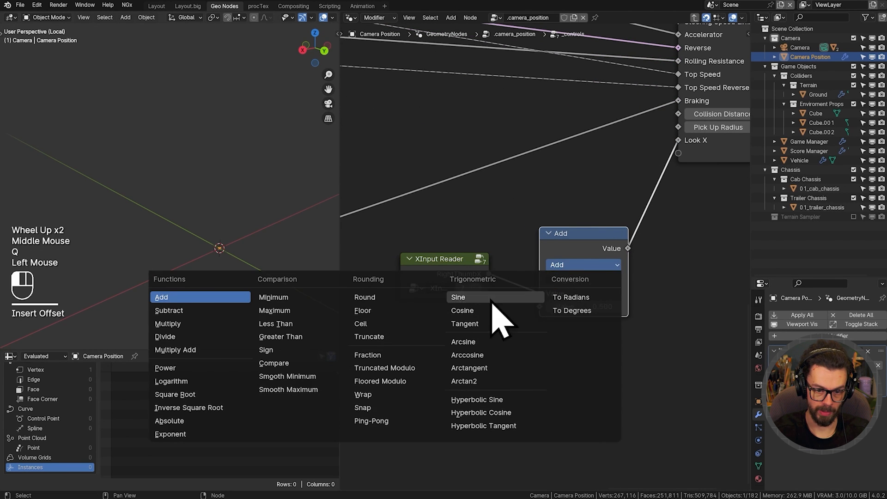
click(193, 324)
drag(568, 253, 538, 274)
click(548, 332)
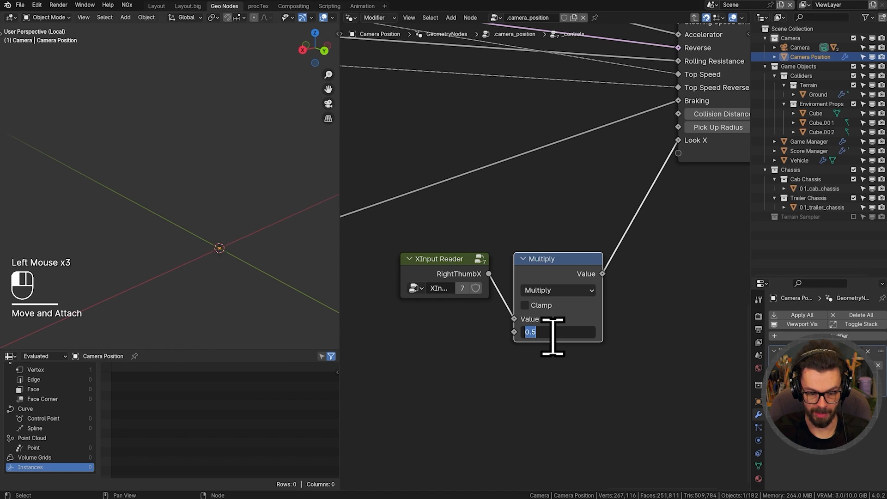
text(pi)
key(Return)
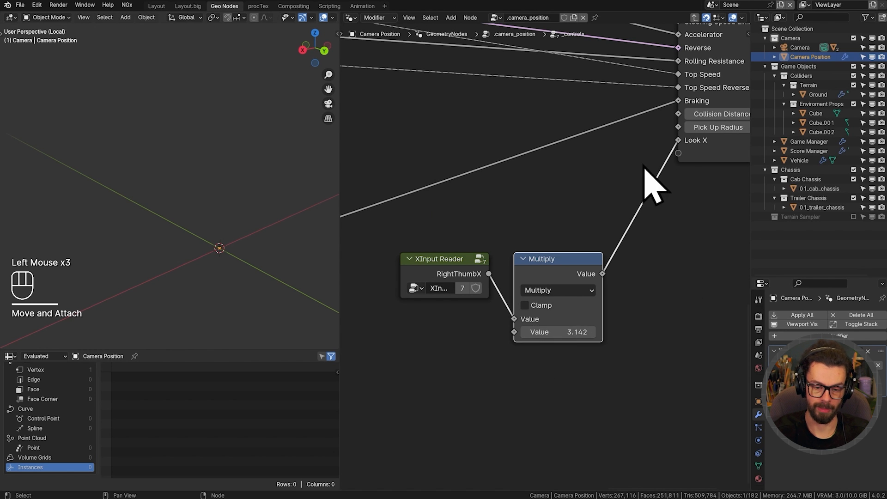
- Return to the .camera_position node tree and reactivate the Viewer to check the path's rotation range
middle_drag(654, 188, 630, 212)
key(Tab)
scroll(595, 194, down, 2)
click(656, 122)
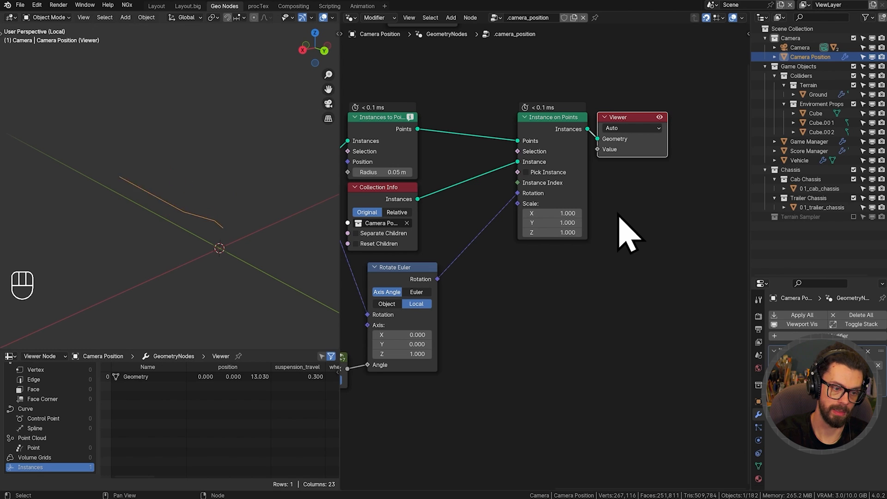
- Move the Viewer away from Instance on Points and insert a Realize Instances node between them
click(553, 135)
shift+middle_drag(637, 124, 585, 142)
drag(572, 96, 627, 223)
key(g)
click(703, 234)
key(shift+a)
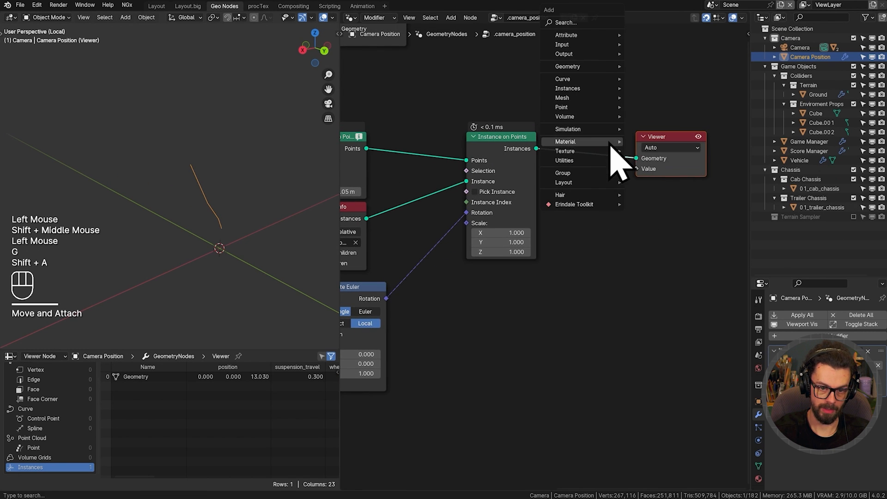
text(rea)
click(643, 53)
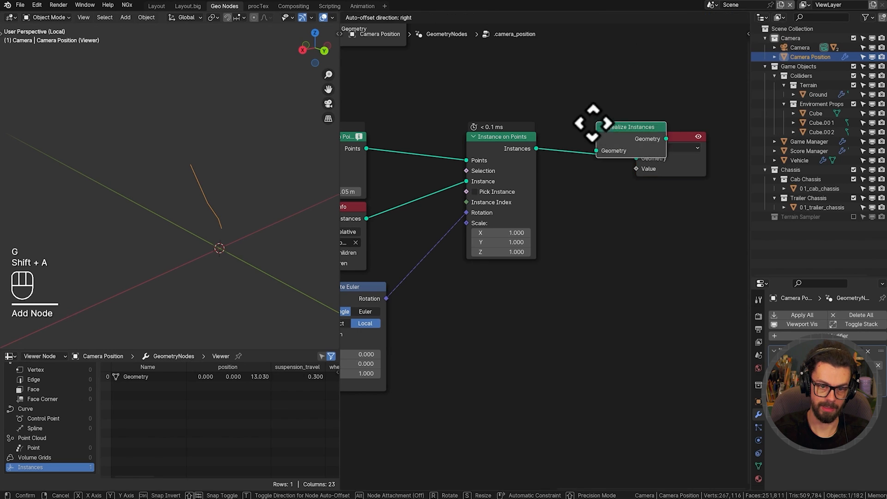
click(593, 148)
middle_drag(229, 218, 203, 214)
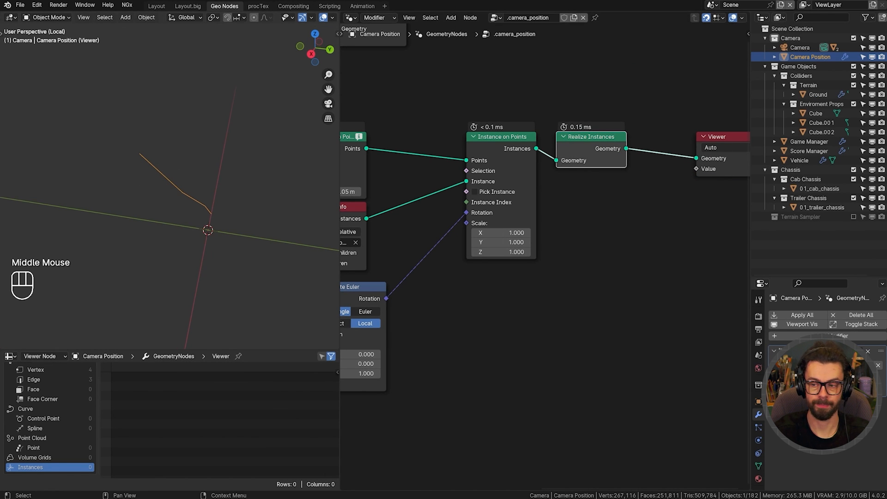
- Move the Viewer away from Realize Instances and insert a Sample Index node between them, set to Vector
key(g)
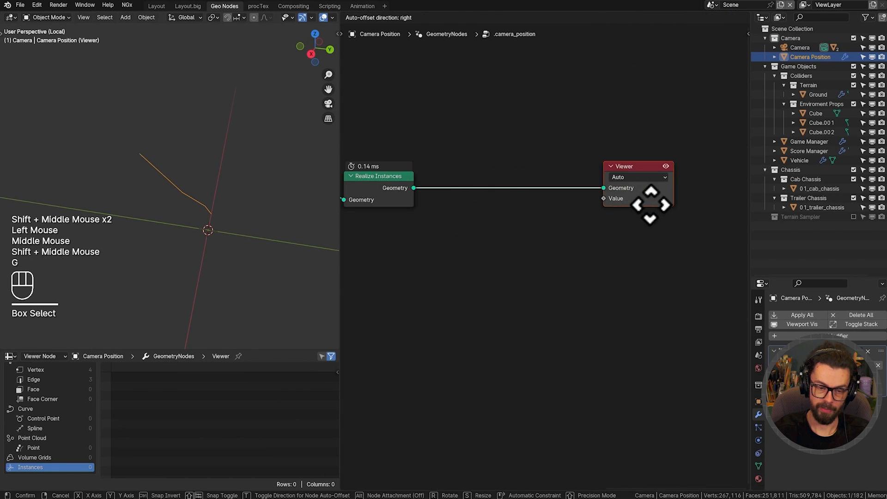
click(659, 203)
shift+middle_drag(521, 199, 598, 190)
key(a)
click(596, 189)
key(shift+a)
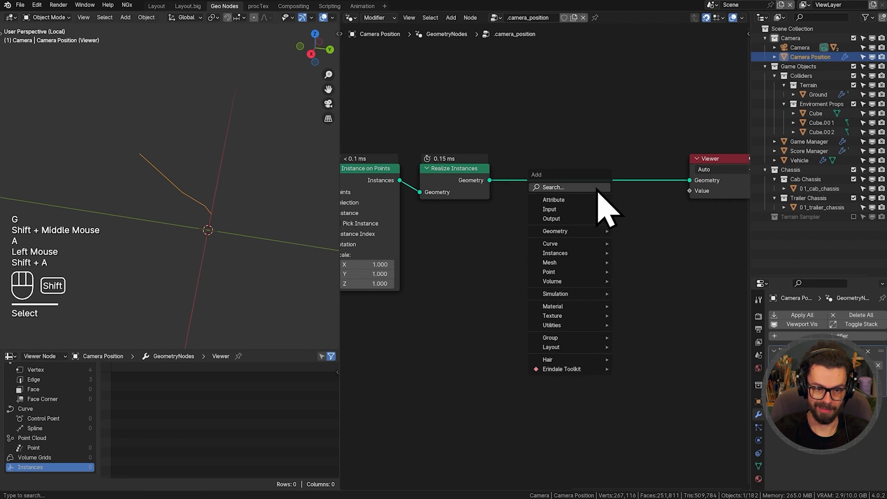
text(sample in)
key(Return)
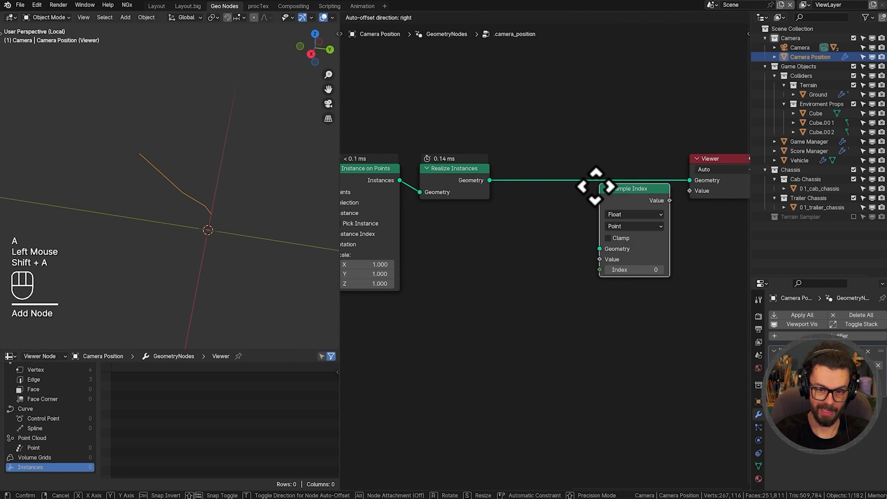
click(613, 182)
click(594, 194)
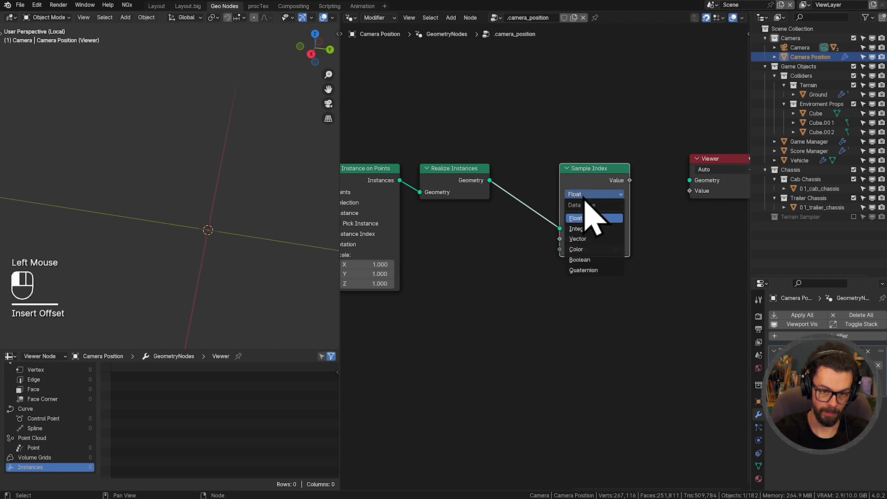
click(596, 213)
- Feed a new Position node into the Value input of the Sample Index node
drag(560, 250, 525, 255)
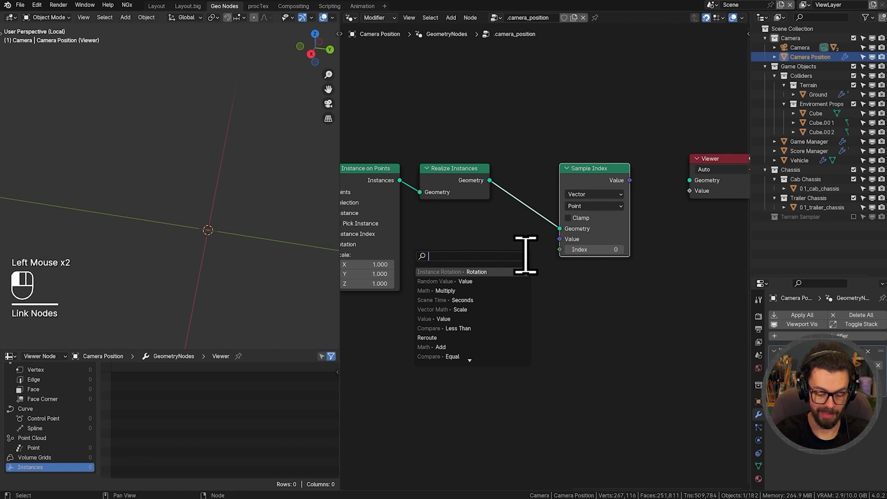
text(position)
key(Return)
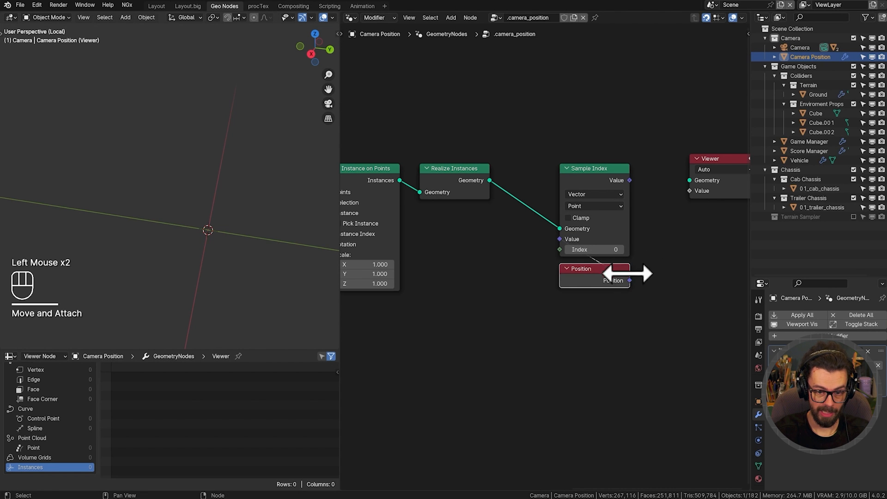
shift+middle_drag(620, 185, 595, 263)
- Move the Group Input and Group Output nodes across the tree to sit above the Sample Index node
scroll(583, 254, down, 2)
shift+middle_drag(476, 156, 538, 212)
scroll(536, 210, down, 3)
scroll(529, 208, up, 1)
drag(479, 217, 410, 187)
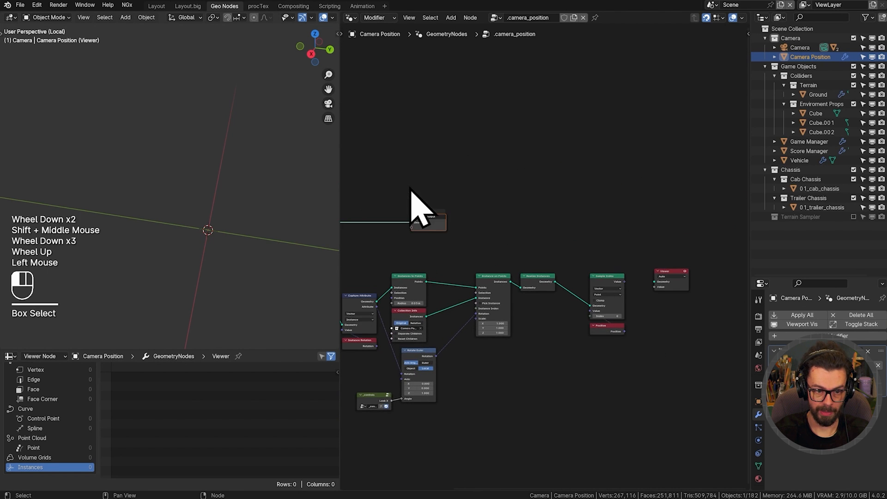
shift+middle_drag(410, 187, 393, 245)
shift+click(397, 204)
key(g)
shift+middle_click(637, 242)
key(g)
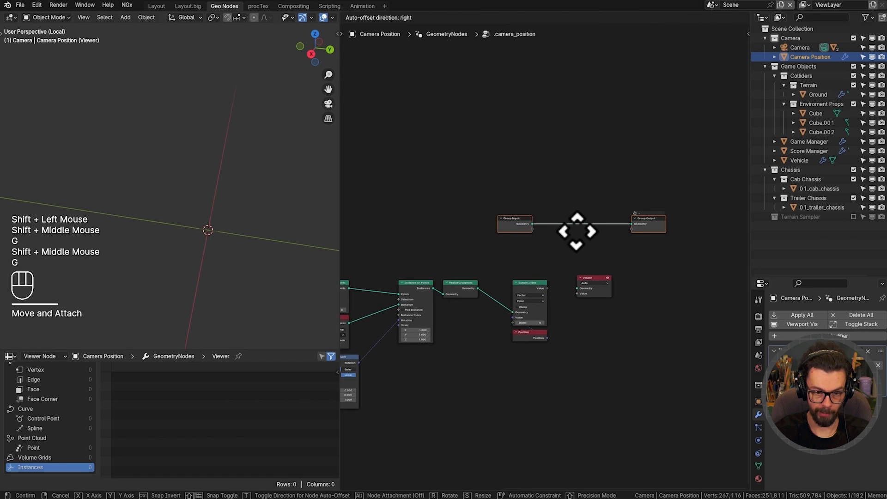
click(578, 231)
- Delete the Viewer node beside Sample Index
scroll(574, 245, up, 2)
shift+middle_drag(574, 245, 504, 178)
scroll(525, 209, up, 2)
drag(513, 238, 588, 316)
key(x)
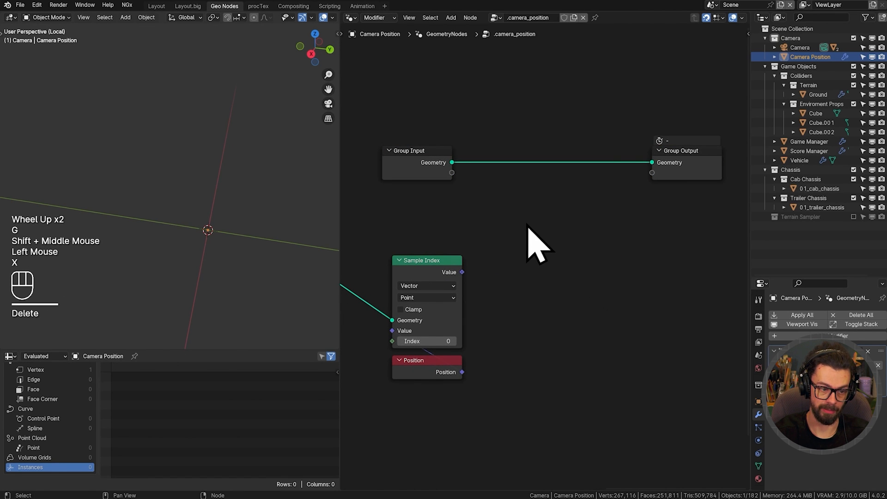
- Insert a Set Position node between Group Input and Group Output and drive its Position with the Sample Index value
middle_drag(534, 206, 532, 196)
key(shift+a)
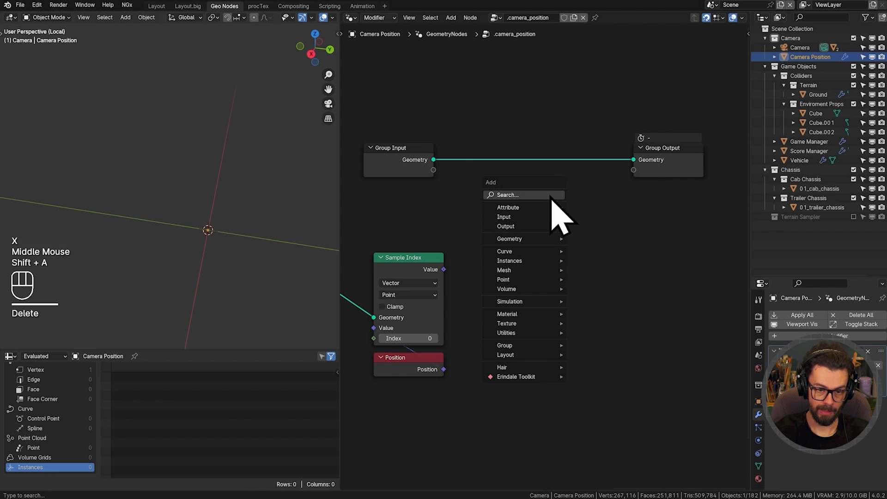
text(set pos)
key(Return)
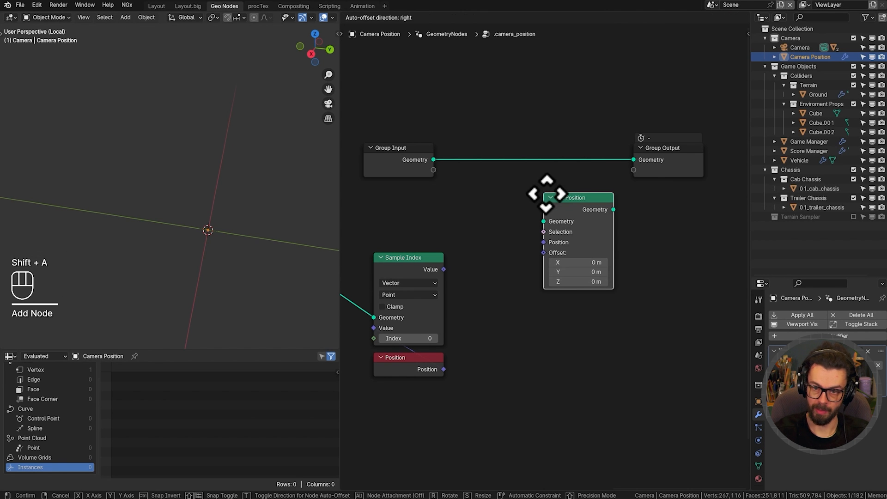
click(527, 144)
drag(443, 269, 522, 212)
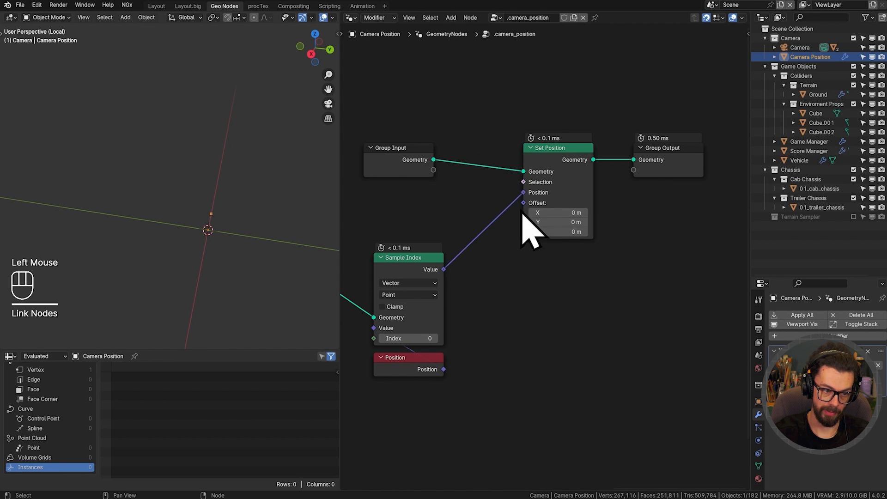
- Step the Sample Index node's Index from 0 up to 4 and back to 0 to examine the point's positions along the path
middle_drag(212, 192, 286, 259)
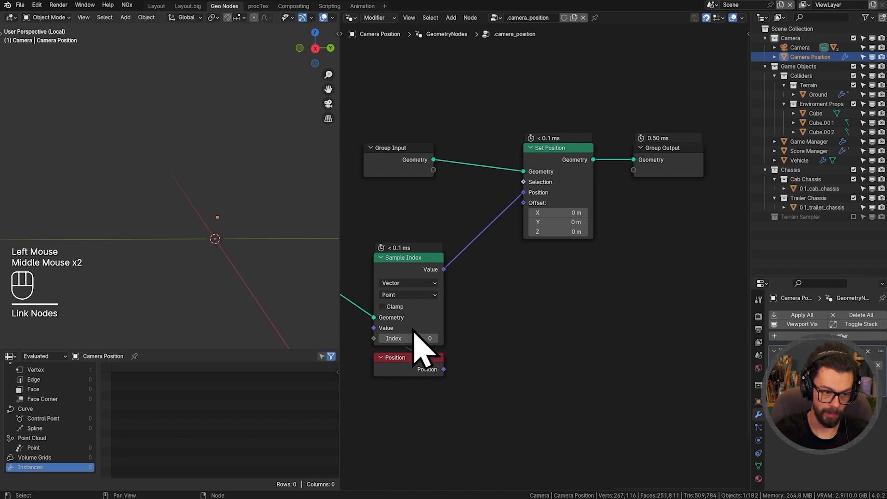
click(435, 338)
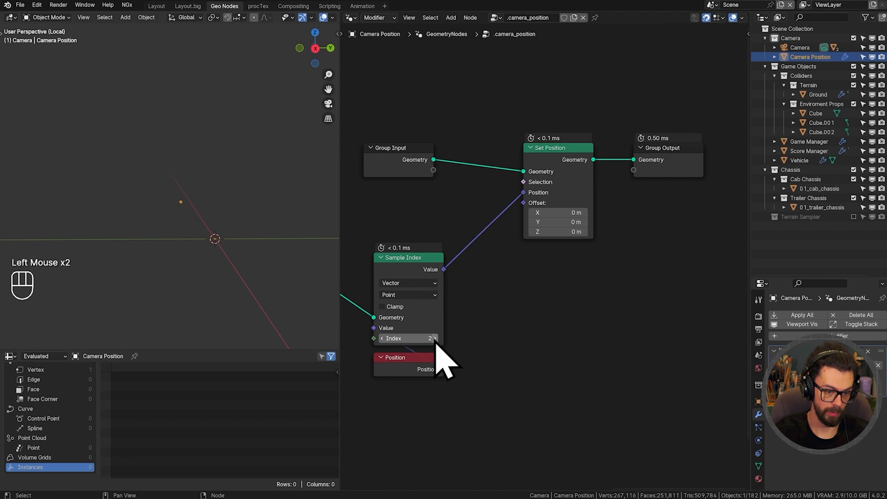
click(435, 338)
click(435, 339)
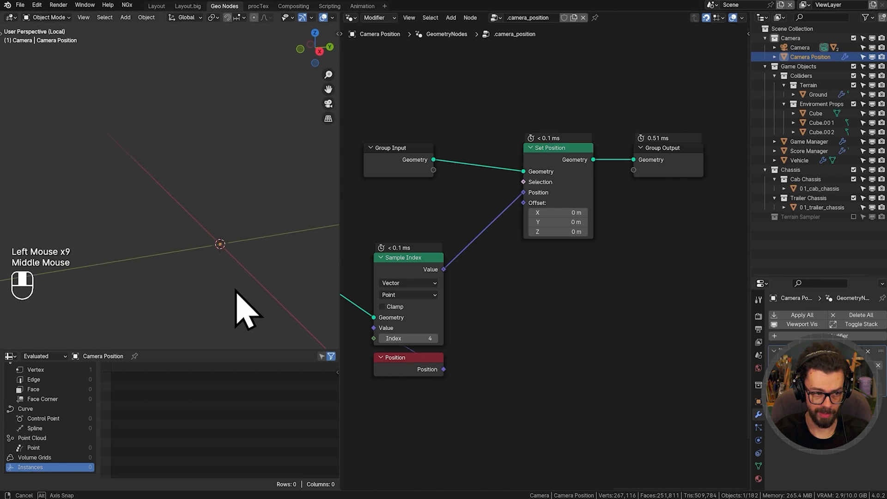
middle_drag(237, 307, 263, 311)
click(382, 338)
click(382, 338)
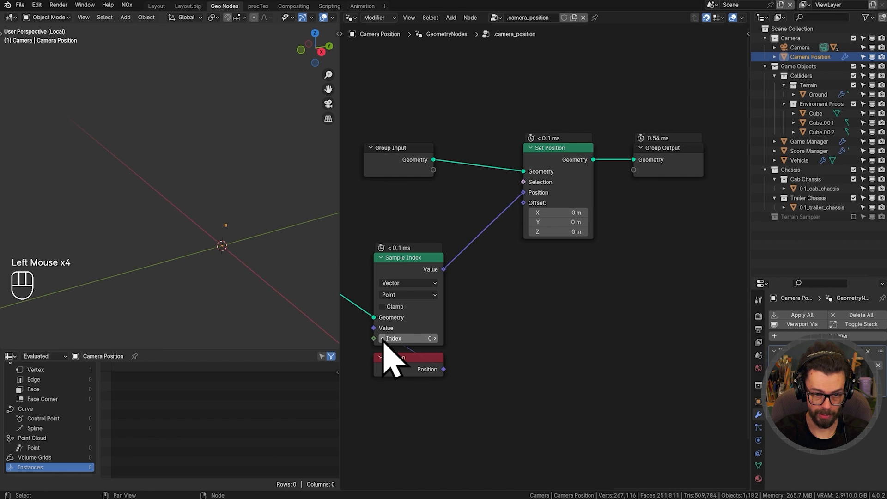
- Move the Sample Index and Position nodes away from Realize Instances to make room for another node
drag(539, 249, 597, 309)
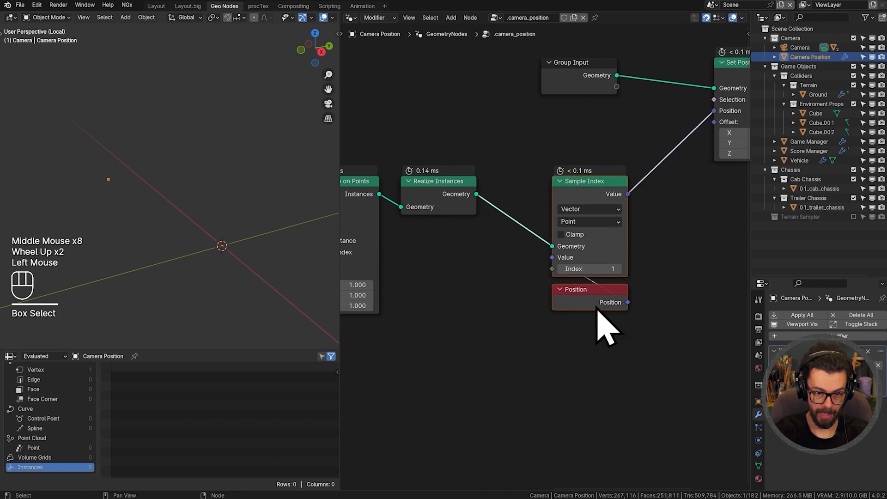
key(g)
click(605, 273)
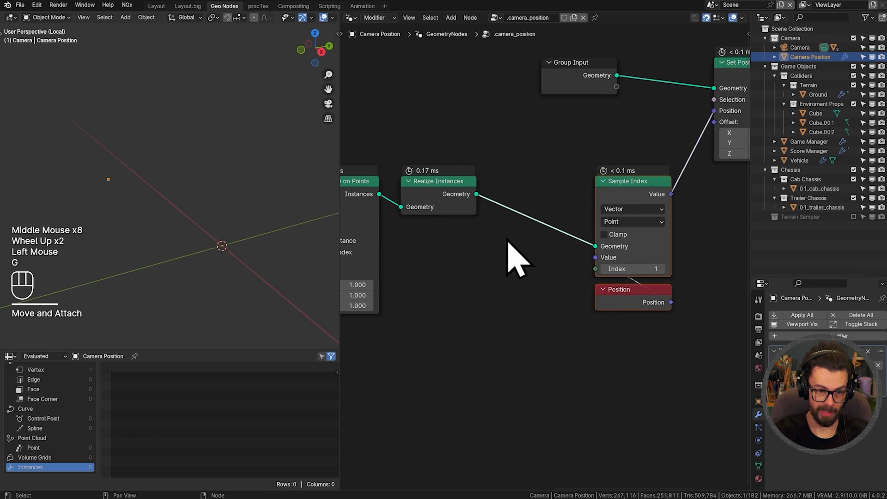
middle_drag(507, 238, 535, 253)
key(g)
click(603, 234)
click(508, 219)
- Insert a Mesh to Curve node between Realize Instances and Sample Index and align it in the gap
key(shift+a)
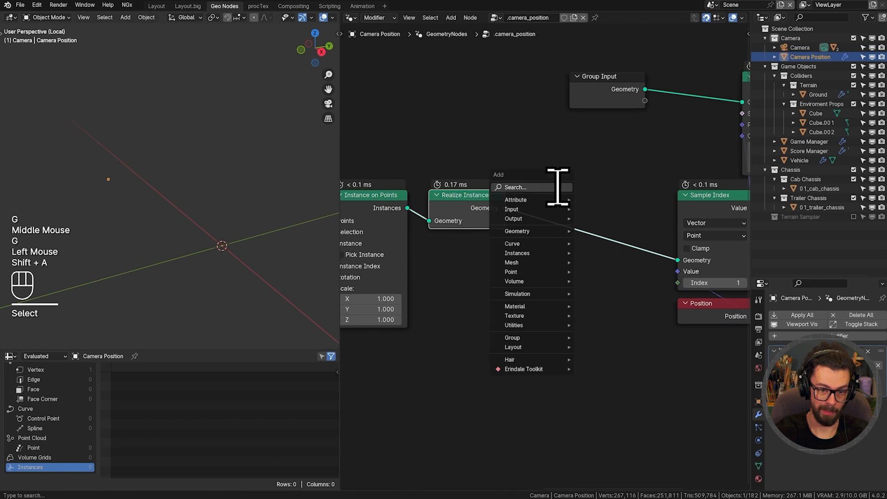
text(mt)
key(Down)
key(Return)
click(556, 183)
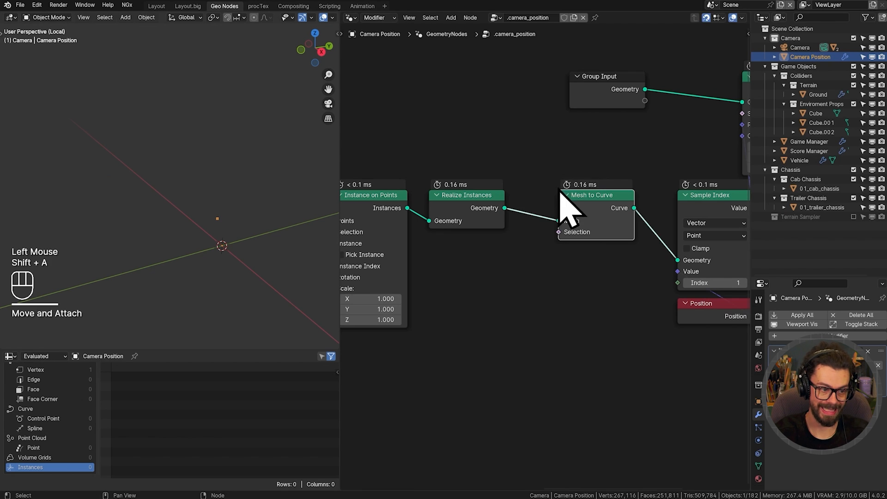
key(g)
click(602, 201)
- Step the Sample Index node's Index up from 0 to check the order of the points along the curve
shift+middle_drag(703, 284, 604, 294)
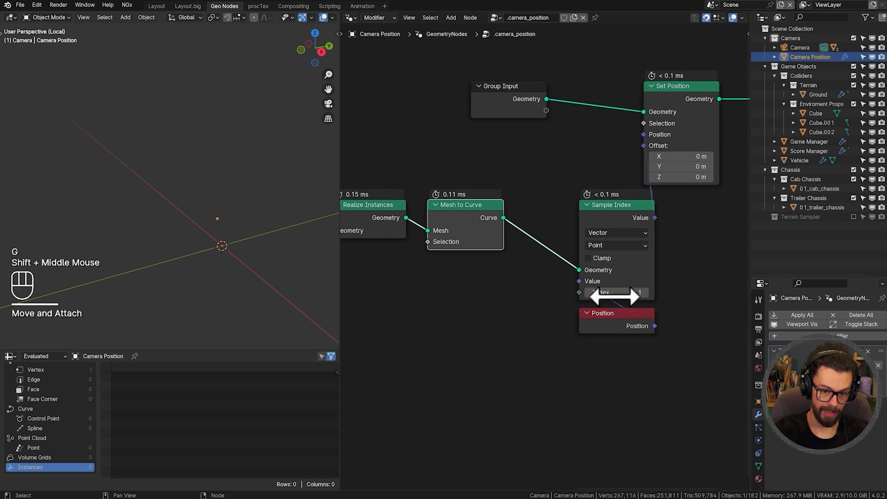
click(588, 294)
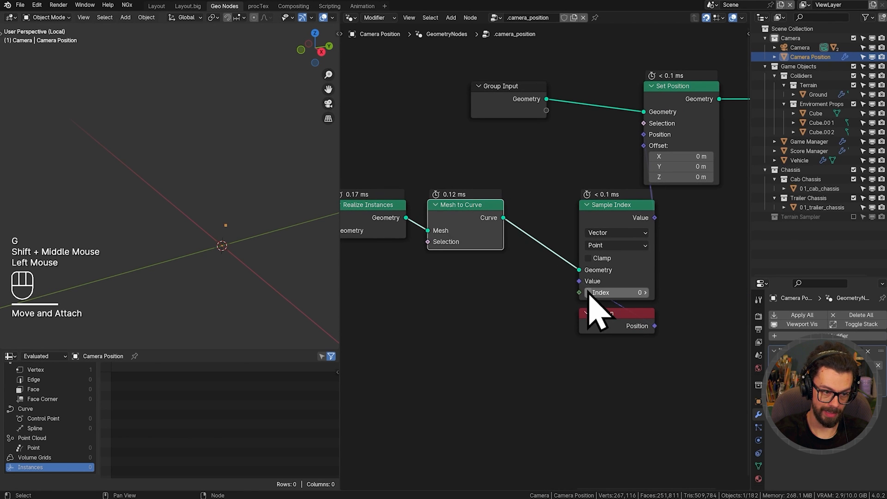
click(647, 293)
click(647, 293)
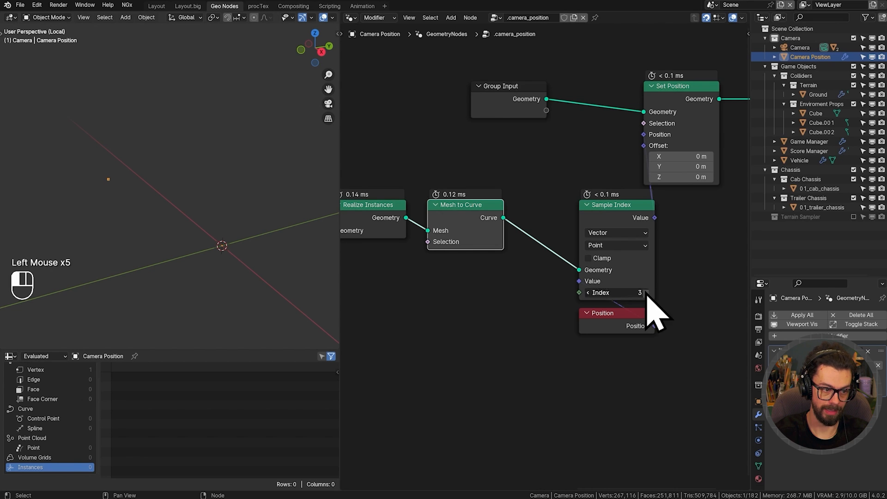
- Reposition Group Input, Set Position, Group Output, Sample Index and Position to leave space after Mesh to Curve
drag(562, 264, 697, 352)
key(g)
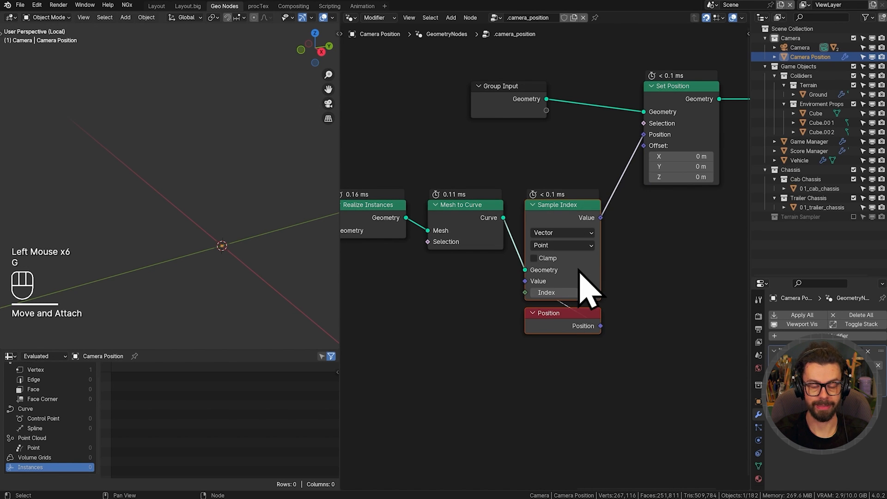
scroll(628, 272, down, 2)
shift+middle_drag(628, 272, 540, 297)
drag(400, 69, 708, 214)
shift+drag(462, 201, 530, 347)
key(g)
click(628, 271)
click(560, 237)
key(g)
click(552, 384)
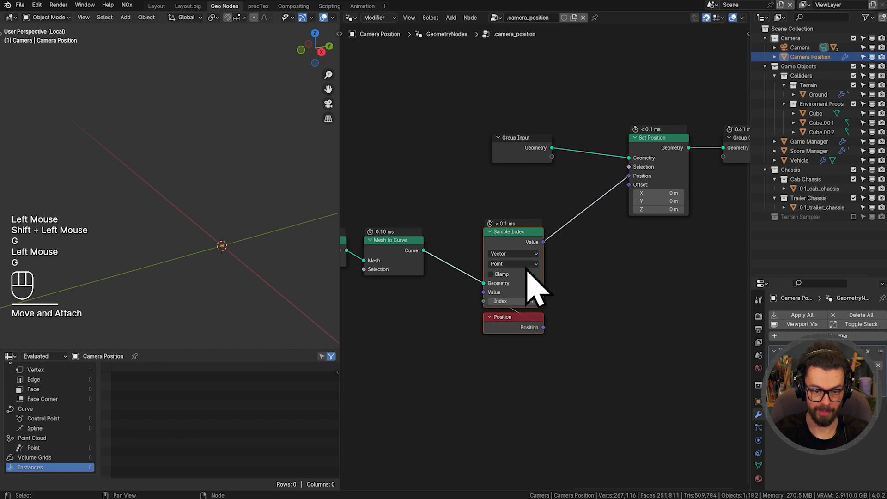
scroll(485, 306, up, 2)
drag(474, 190, 558, 390)
key(g)
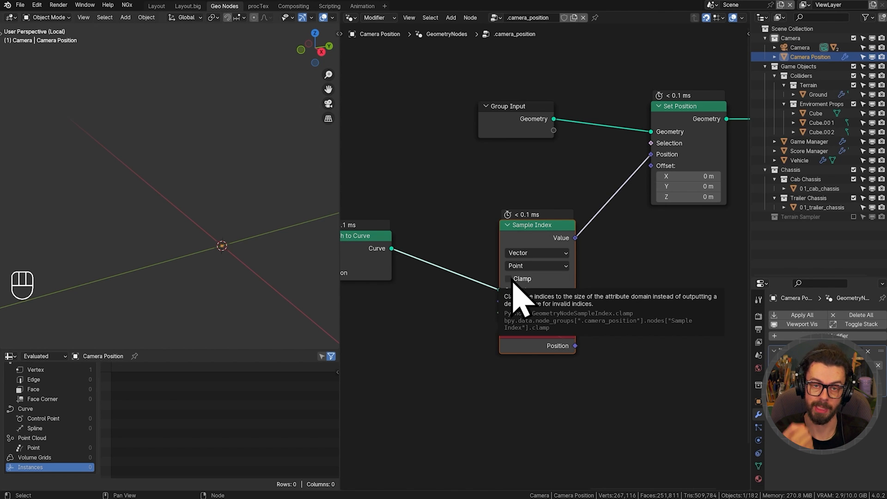
- Set the Sample Index node's Index to 2, temporarily marking the world origin with an annotated cross and erasing it
middle_drag(524, 367, 546, 343)
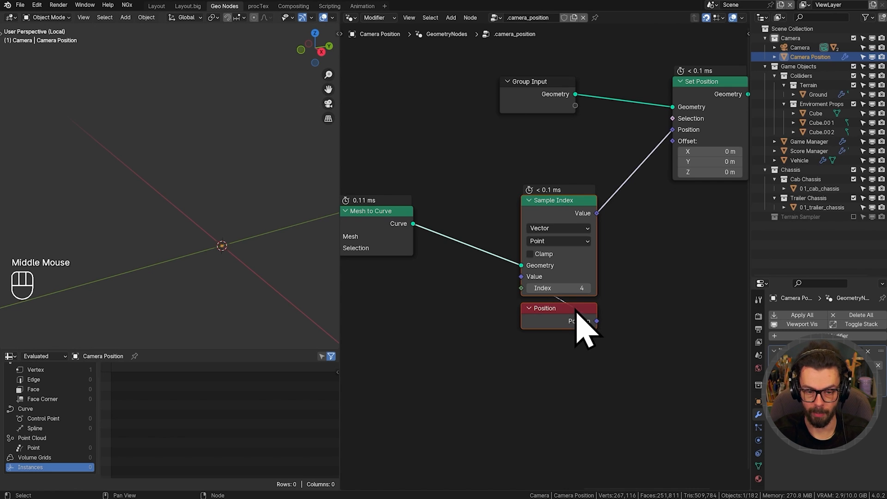
middle_drag(582, 268, 582, 268)
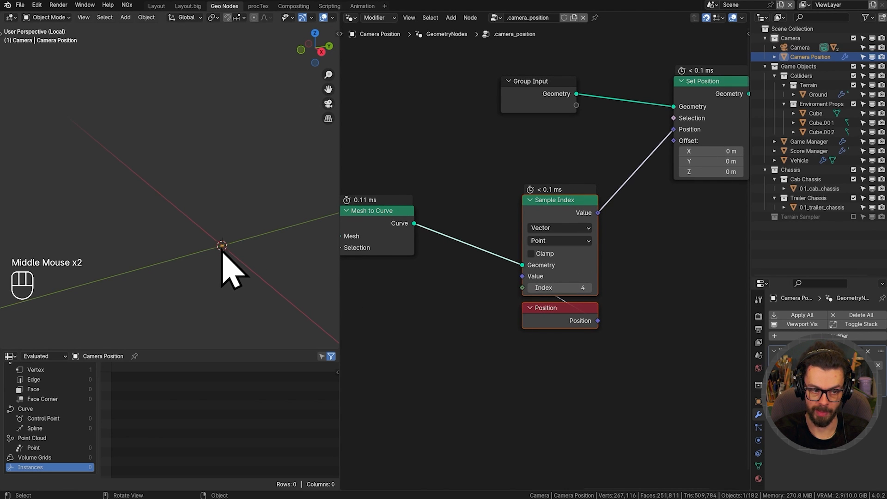
mouse_move(216, 227)
mouse_down()
mouse_move(237, 266)
mouse_move(234, 226)
mouse_up()
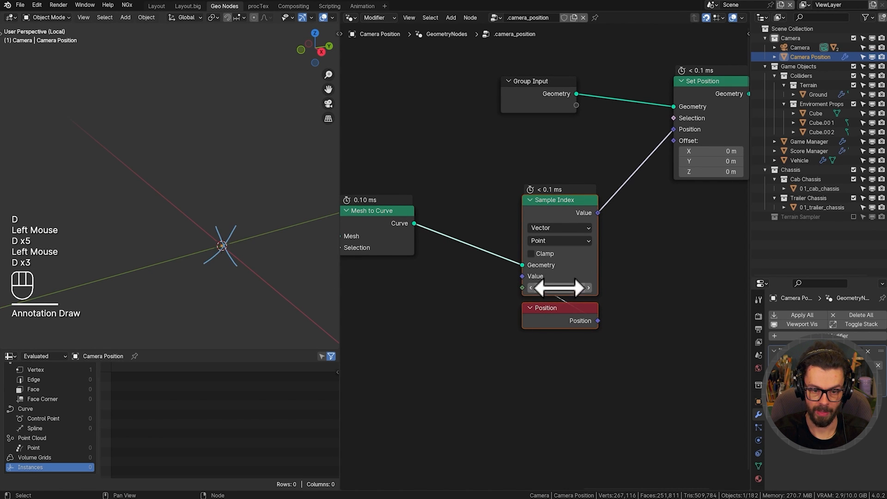
click(530, 289)
click(531, 287)
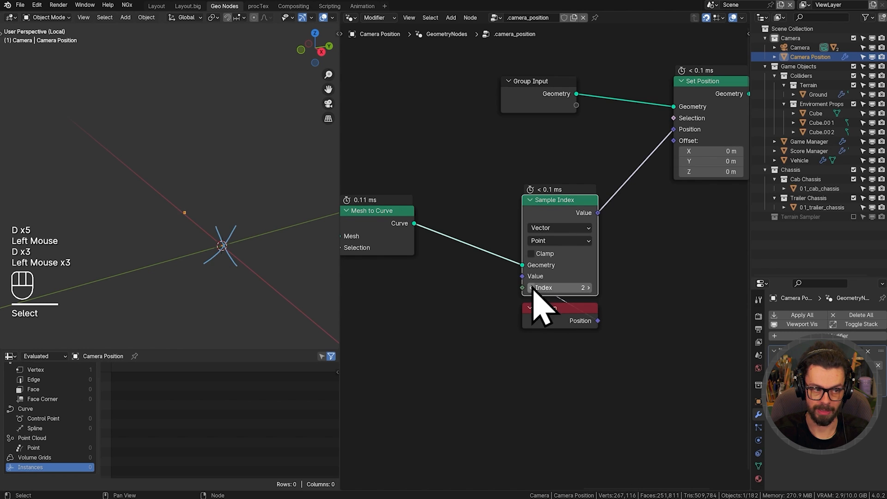
right_drag(242, 277, 215, 252)
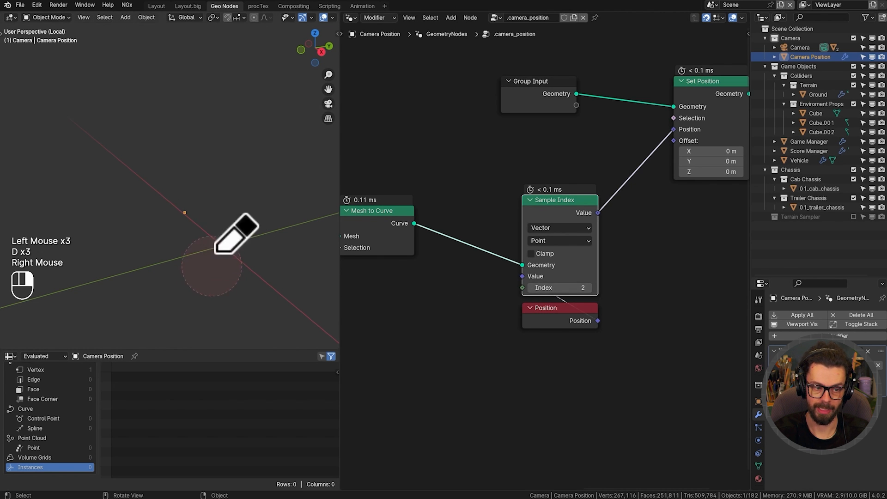
- Add an Integer input node in the empty area below Realize Instances and Mesh to Curve
shift+middle_drag(519, 293, 610, 239)
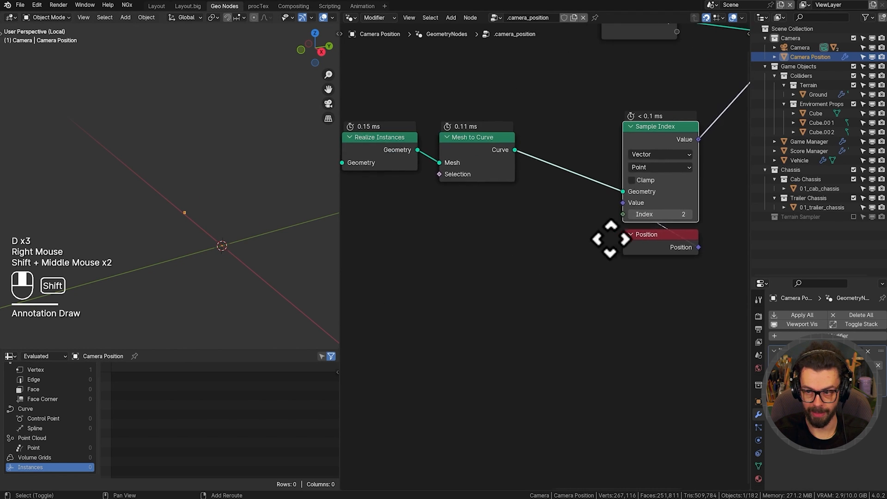
middle_drag(566, 277, 603, 267)
click(603, 267)
key(shift+a)
mouse_move(596, 254)
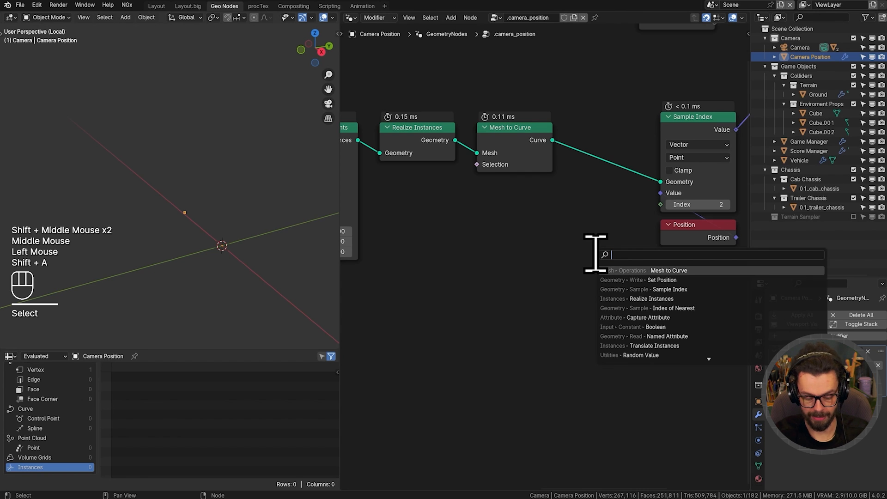
text(integer)
key(Return)
click(400, 231)
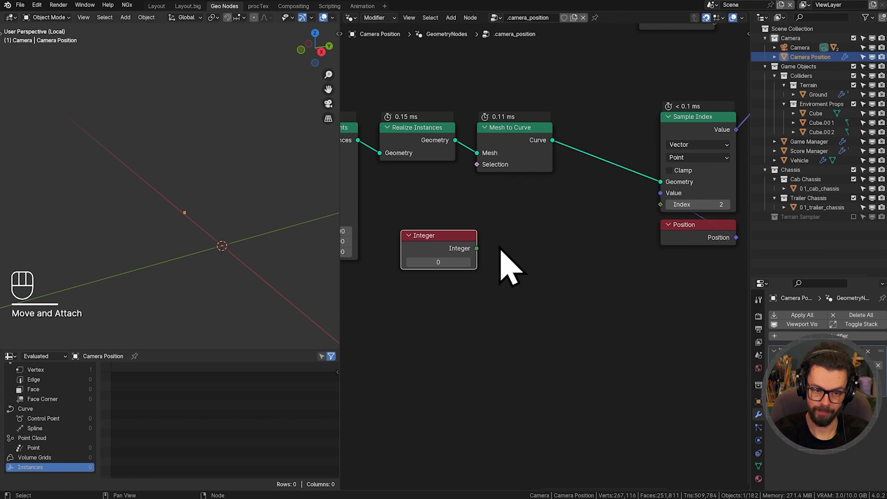
- Add a Floored Modulo math node fed by the Integer output and move the Integer node closer to it
drag(477, 249, 529, 256)
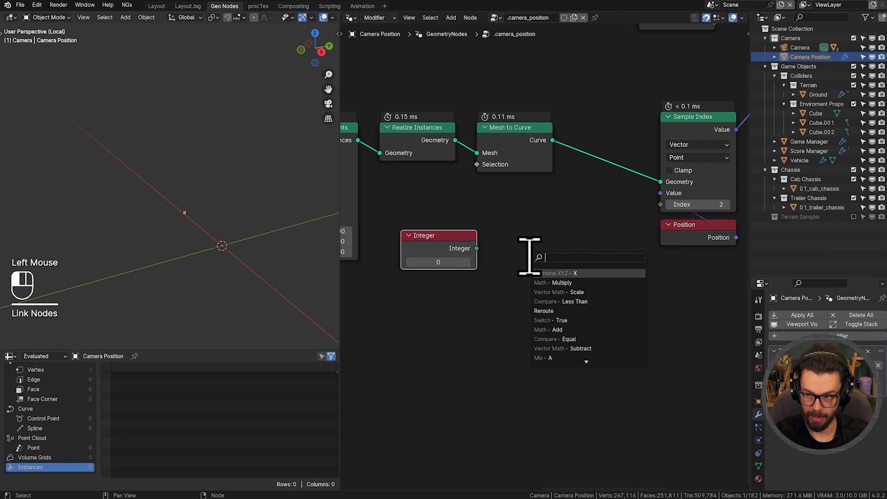
text(floored mod)
key(Return)
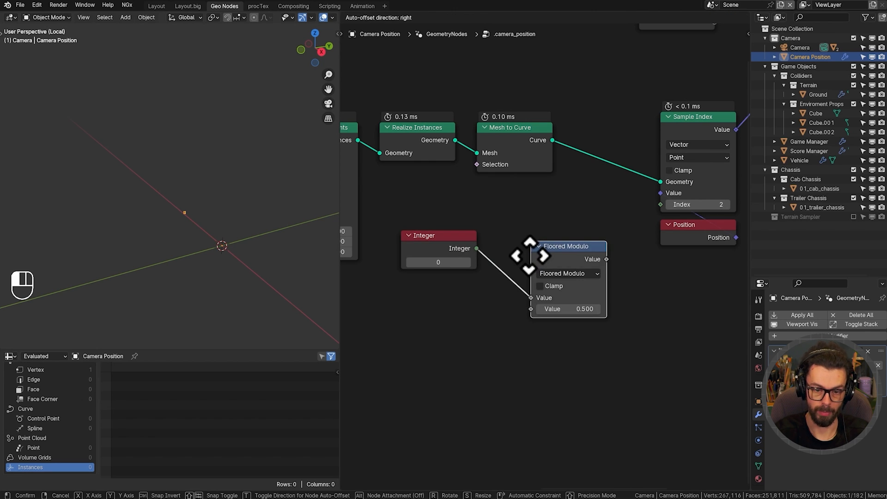
click(518, 244)
click(557, 262)
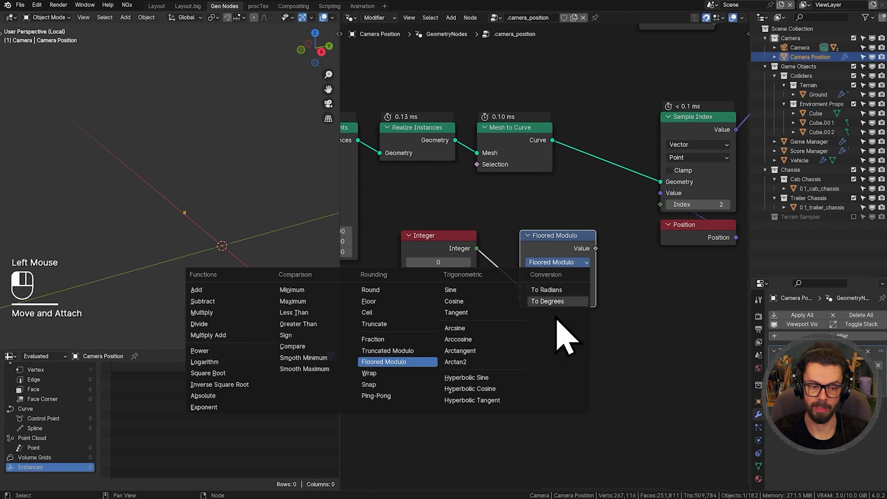
click(397, 362)
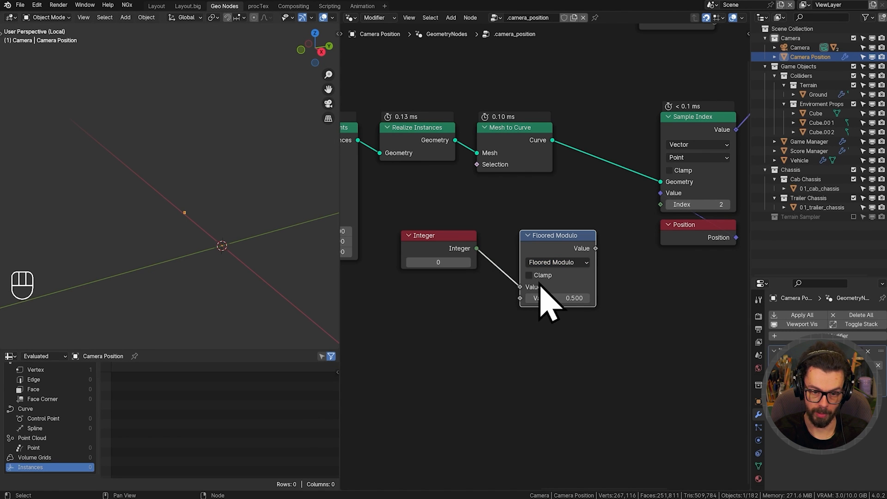
drag(460, 251, 469, 246)
drag(469, 246, 482, 248)
middle_drag(528, 279, 539, 289)
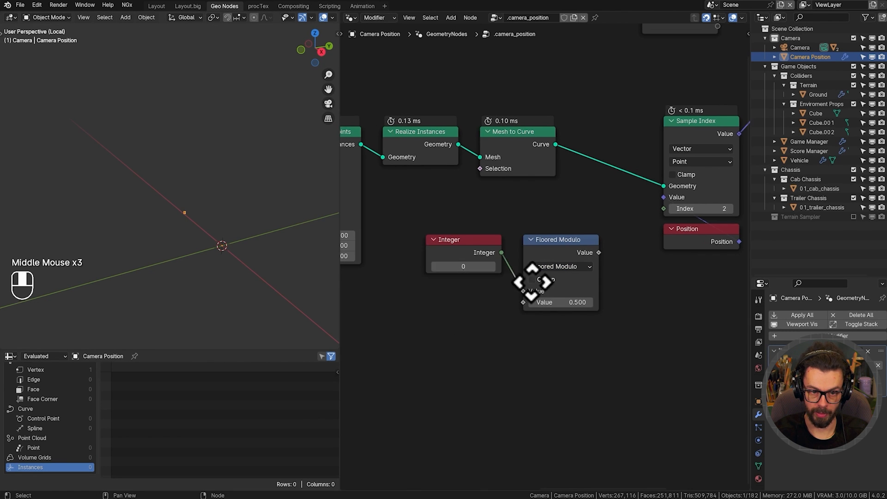
scroll(541, 282, down, 1)
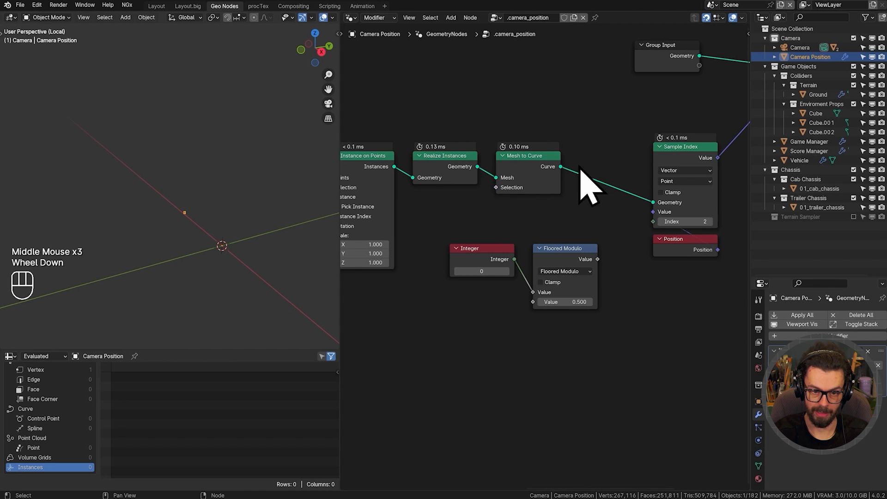
- Add a Domain Size node fed by the Mesh to Curve output and set its component to Curve
drag(560, 167, 594, 210)
text(domain)
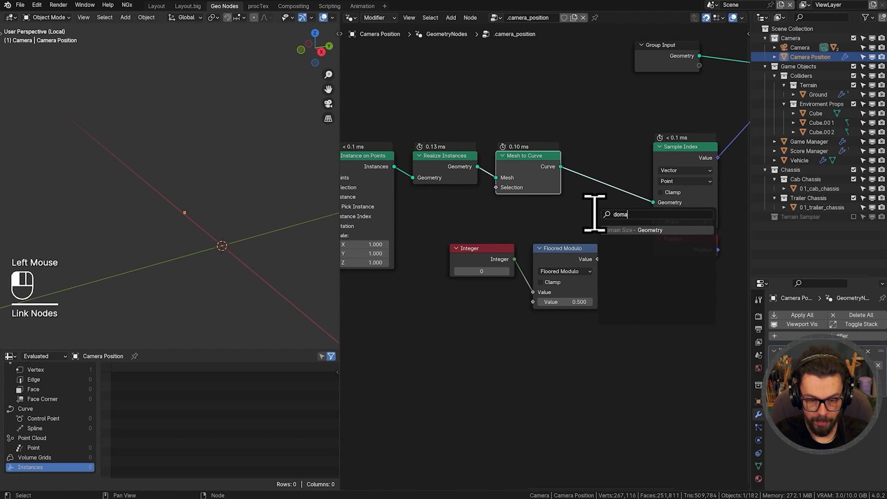
key(Return)
click(567, 323)
click(606, 375)
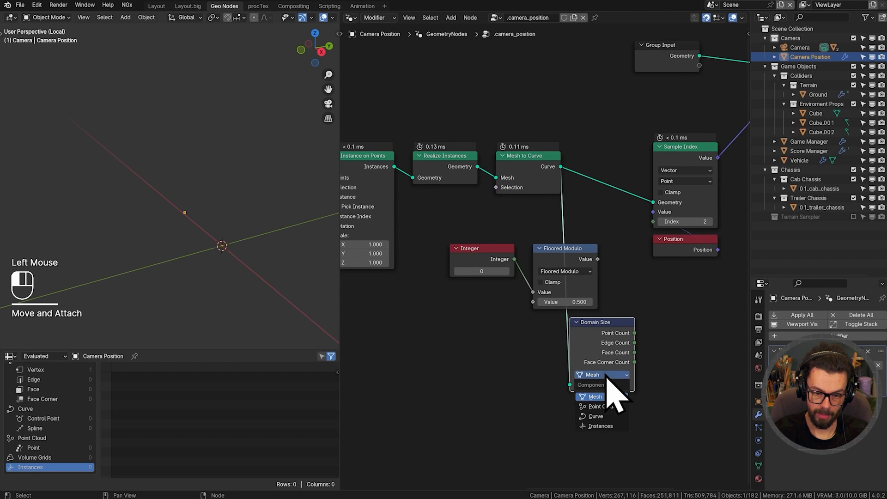
click(611, 416)
- Place Integer and Floored Modulo beside Domain Size, linking Point Count to the modulo's second Value and the modulo result to Sample Index's Index
shift+middle_drag(638, 410, 591, 426)
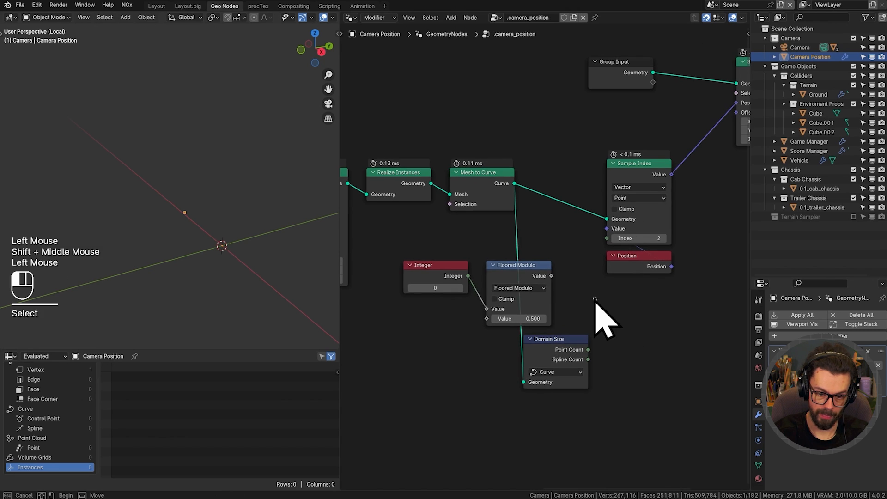
drag(600, 316, 412, 247)
key(g)
click(531, 275)
drag(589, 350, 612, 347)
shift+middle_drag(623, 357, 540, 351)
drag(588, 298, 526, 237)
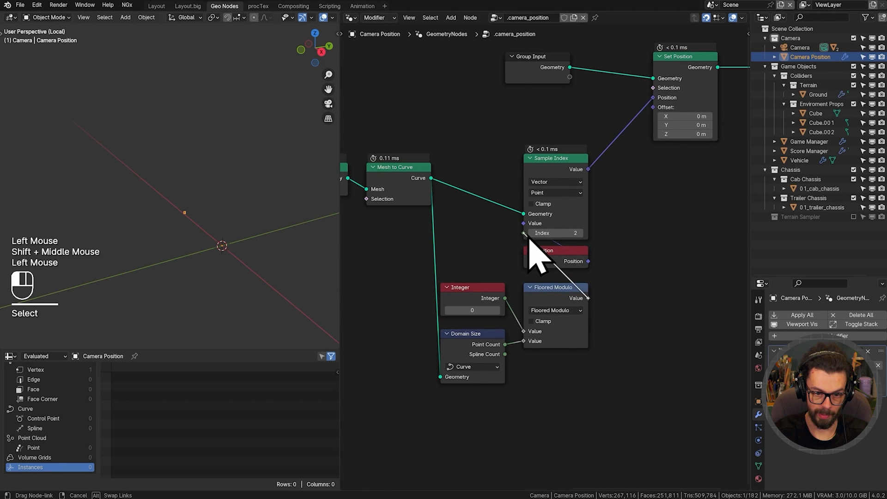
- Step the Integer value up to 7 to check how the sampled index wraps, and reset it to 0
shift+middle_drag(606, 227, 579, 249)
click(469, 333)
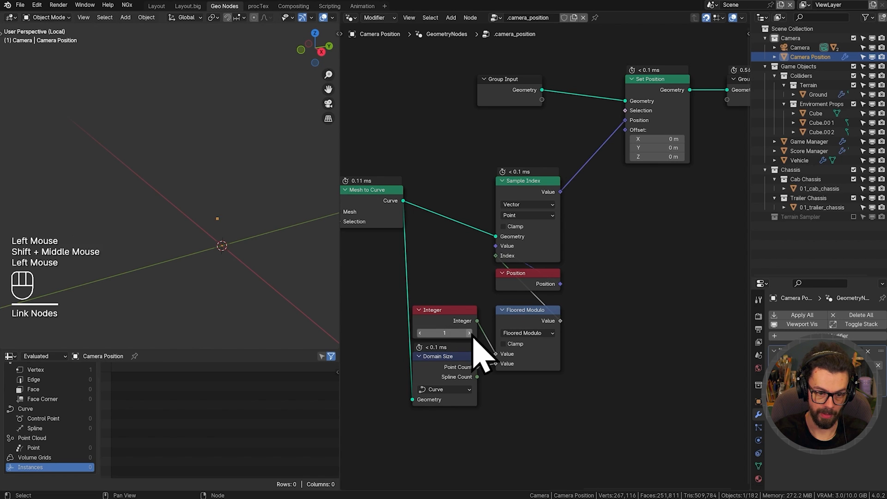
click(470, 333)
click(469, 333)
click(470, 333)
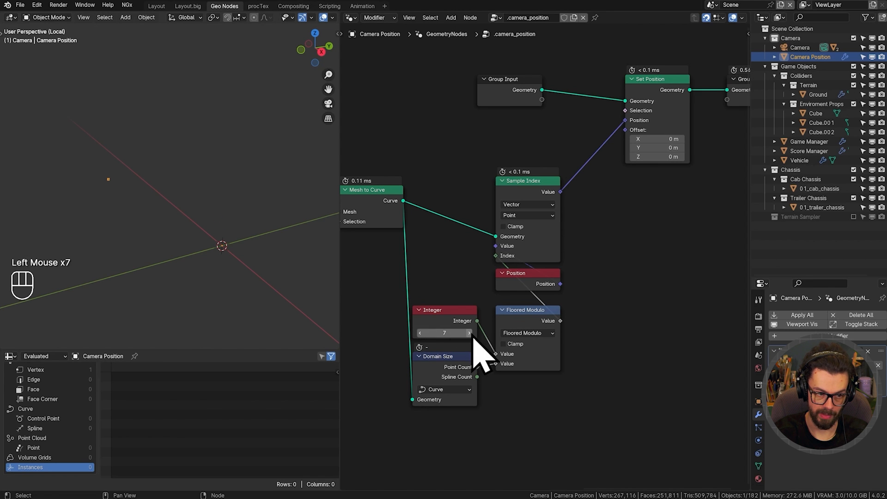
click(451, 332)
text(0)
key(Return)
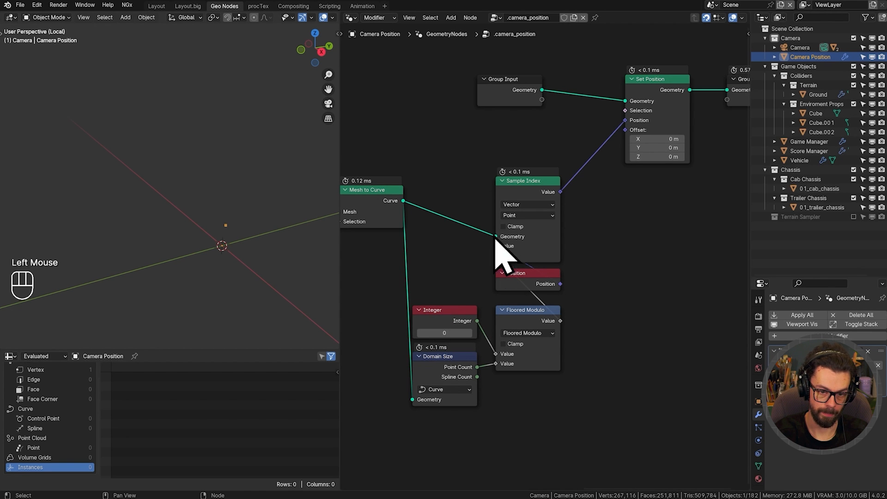
- Spread the nodes after Mesh to Curve, placing the Integer, Domain Size and Floored Modulo group between it and Sample Index
drag(457, 59, 773, 286)
key(g)
click(680, 259)
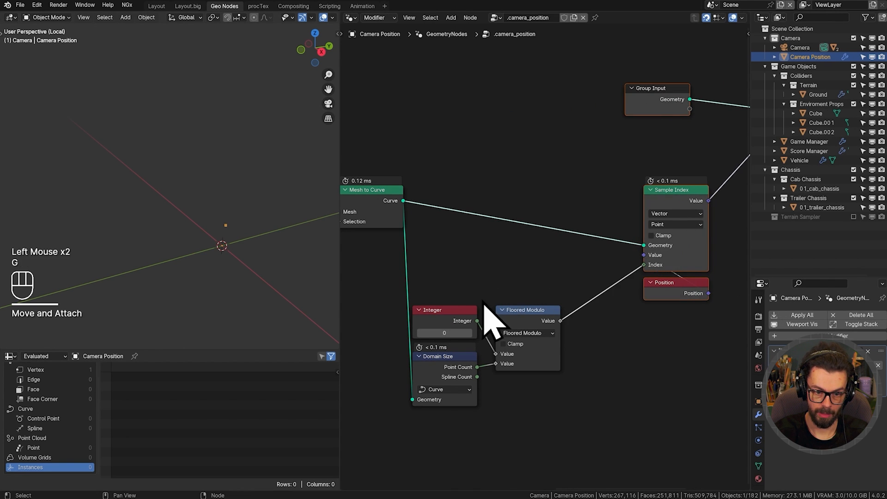
drag(444, 296, 581, 402)
key(g)
click(606, 376)
scroll(538, 366, up, 2)
key(g)
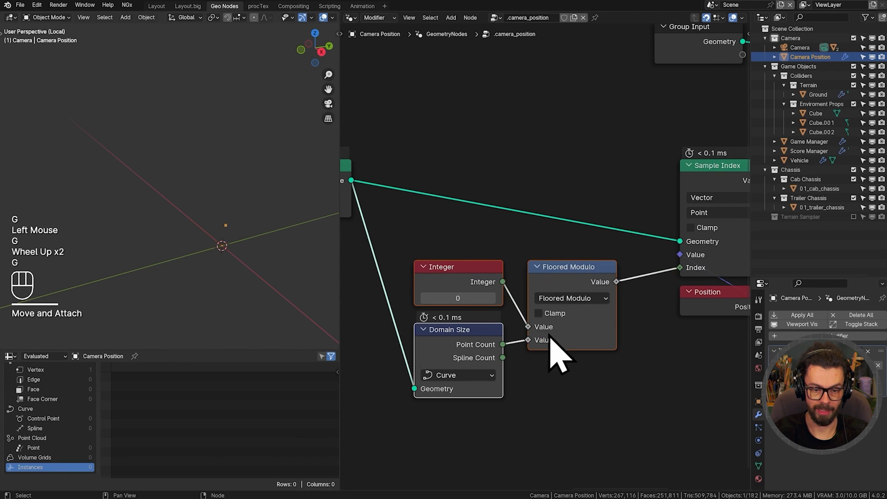
middle_drag(615, 318, 598, 295)
shift+middle_drag(416, 258, 391, 246)
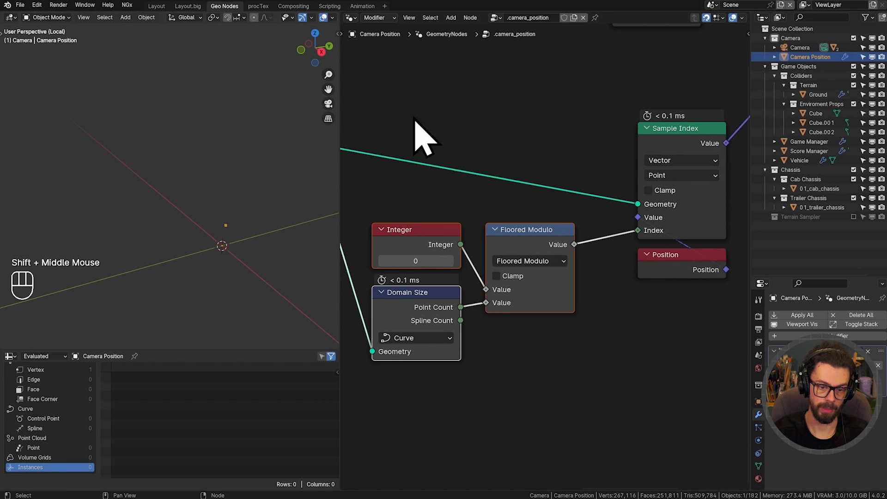
- Shift Floored Modulo and Sample Index away from Integer and raise the Integer node to open a gap between them
drag(403, 119, 703, 274)
key(g)
click(621, 215)
click(601, 240)
key(g)
click(486, 236)
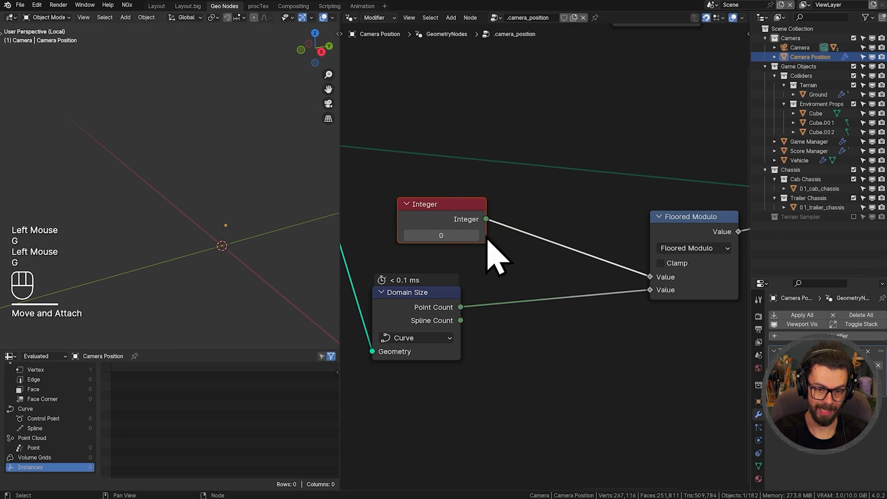
- Insert a duplicate of the Floored Modulo node after Integer, change its operation to Add, and set its second value to 3
click(689, 225)
key(shift+d)
click(575, 199)
click(576, 224)
key(a)
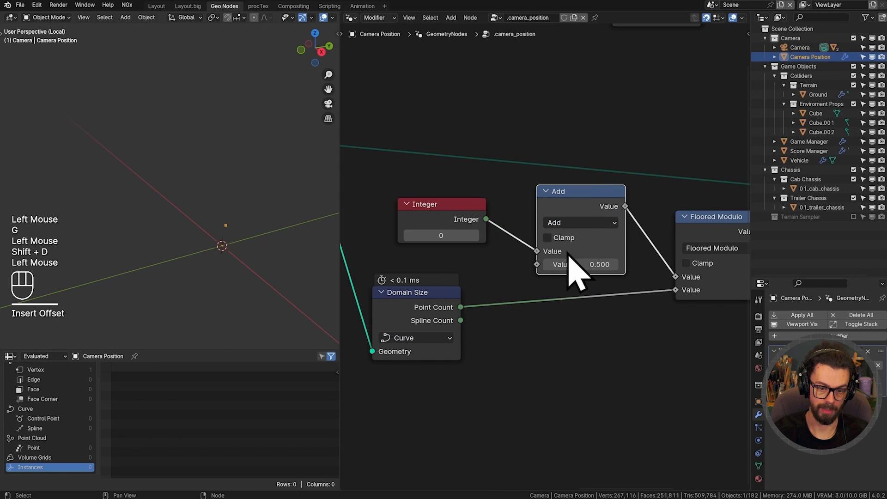
click(573, 262)
text(3)
key(Return)
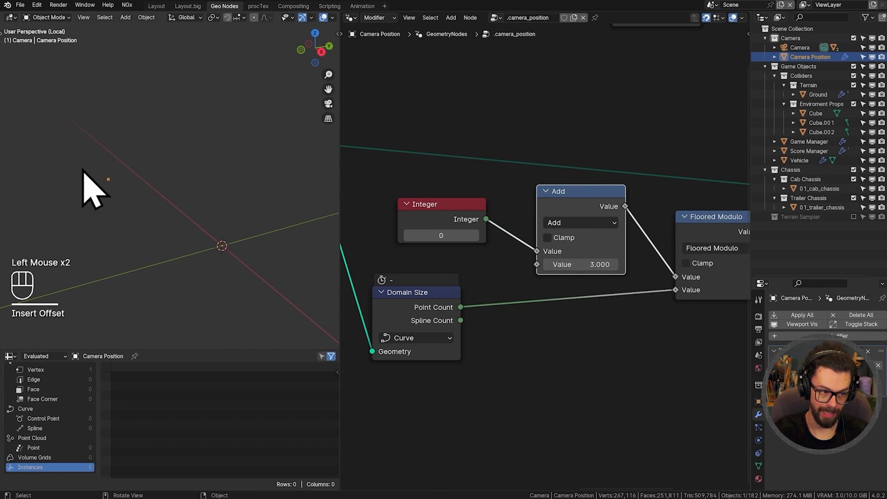
- Step the Integer value up to 4 to check the offset camera index, and reset it to 0
click(475, 236)
click(475, 235)
click(475, 235)
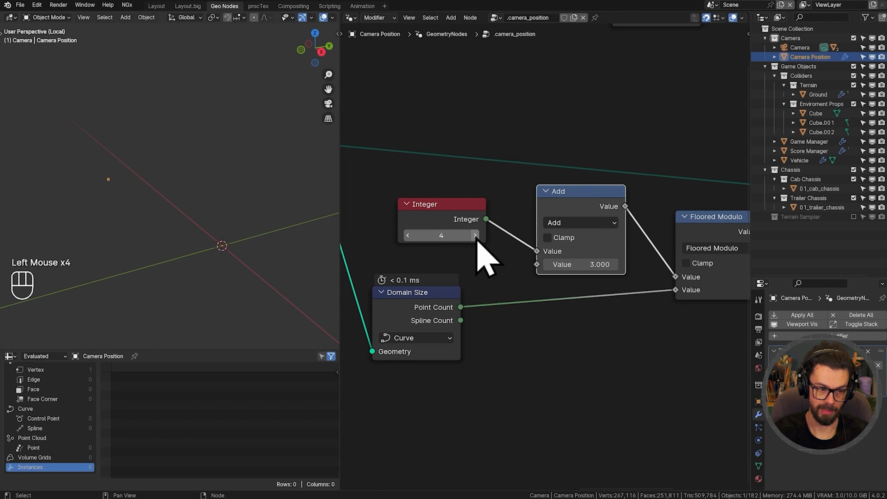
text(0)
key(Return)
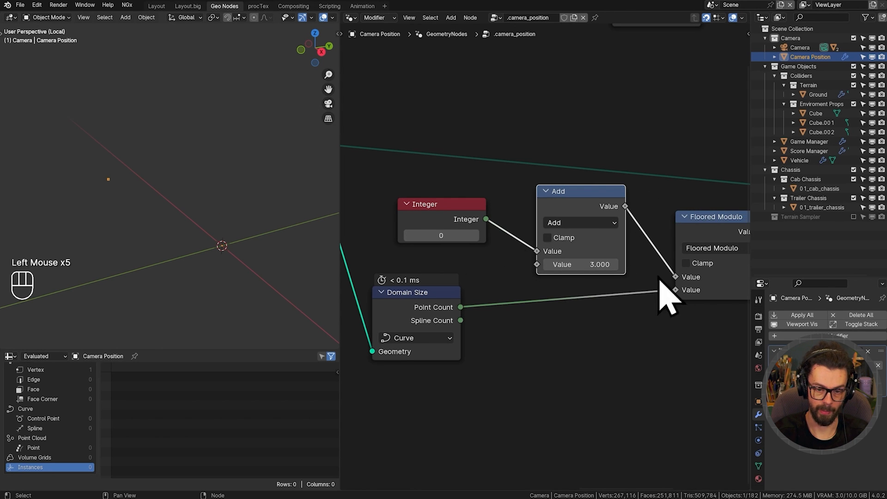
- Align the Integer and Add nodes above Domain Size and bring Floored Modulo closer to them
scroll(610, 240, down, 1)
click(588, 218)
key(g)
click(594, 235)
drag(445, 185, 618, 236)
key(g)
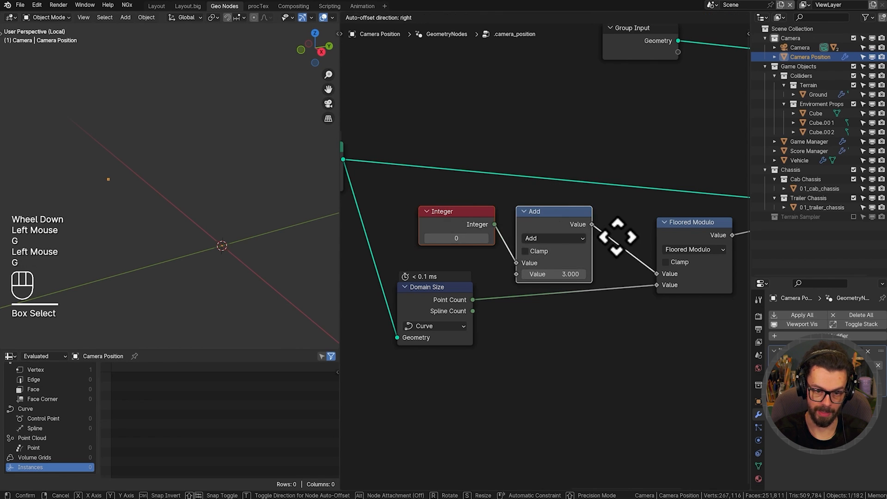
click(602, 238)
click(667, 277)
key(g)
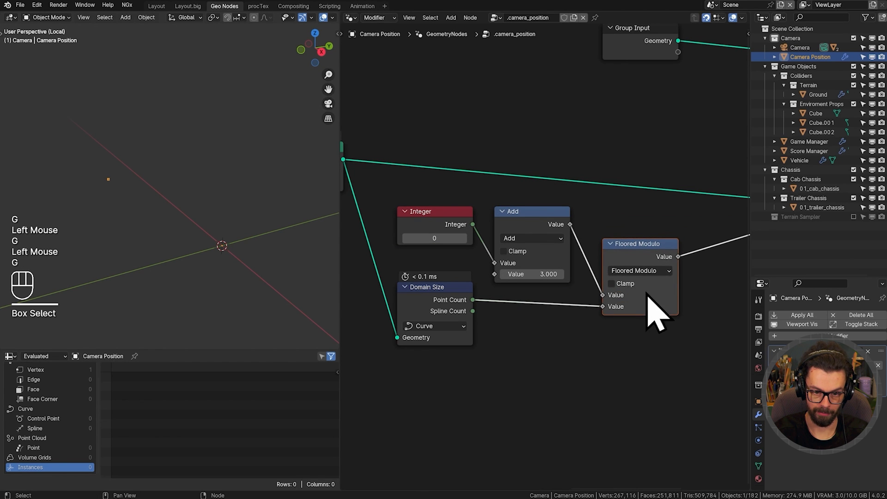
click(653, 307)
- Move the Sample Index and Position nodes next to Floored Modulo
scroll(660, 266, down, 3)
shift+middle_drag(654, 245, 580, 260)
scroll(582, 261, down, 2)
drag(593, 206, 631, 227)
key(g)
click(659, 272)
key(g)
click(651, 243)
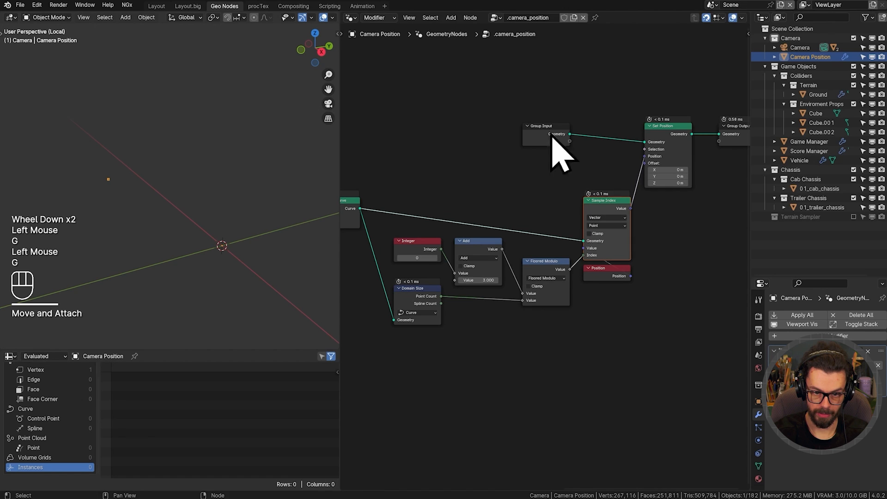
- Move Group Input, Set Position and Group Output farther along, and raise the index nodes with Sample Index to line up with Mesh to Curve
drag(526, 102, 728, 157)
key(g)
click(678, 146)
shift+middle_drag(387, 169, 439, 173)
drag(439, 172, 663, 347)
key(g)
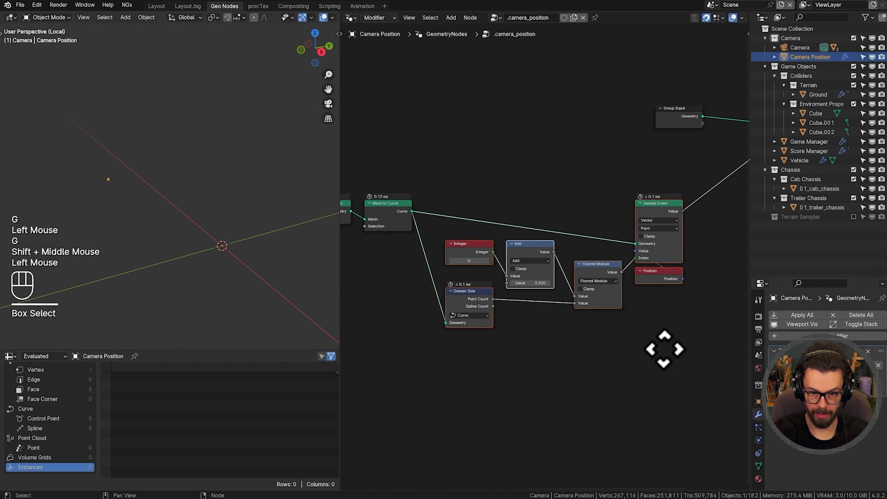
click(663, 328)
- Join the nodes from Mesh to Curve through Sample Index and Position into a frame labelled SELECT CAMERA
drag(377, 154, 688, 366)
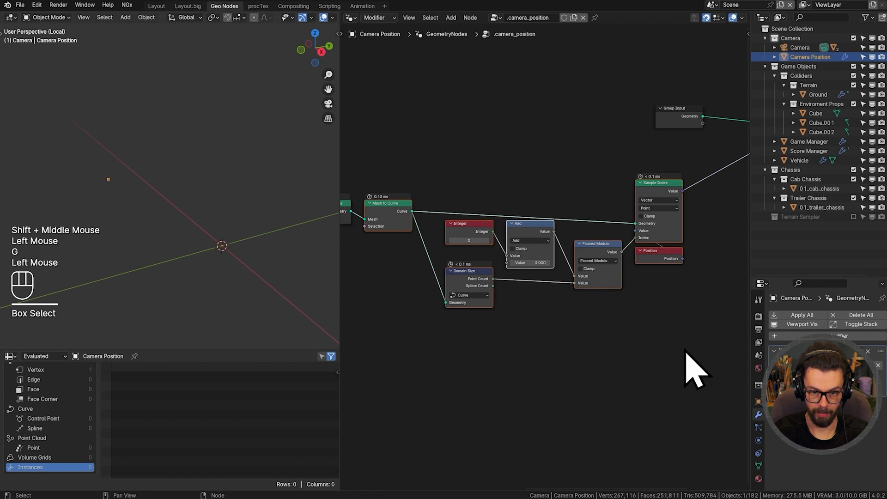
key(ctrl+j)
drag(588, 184, 605, 170)
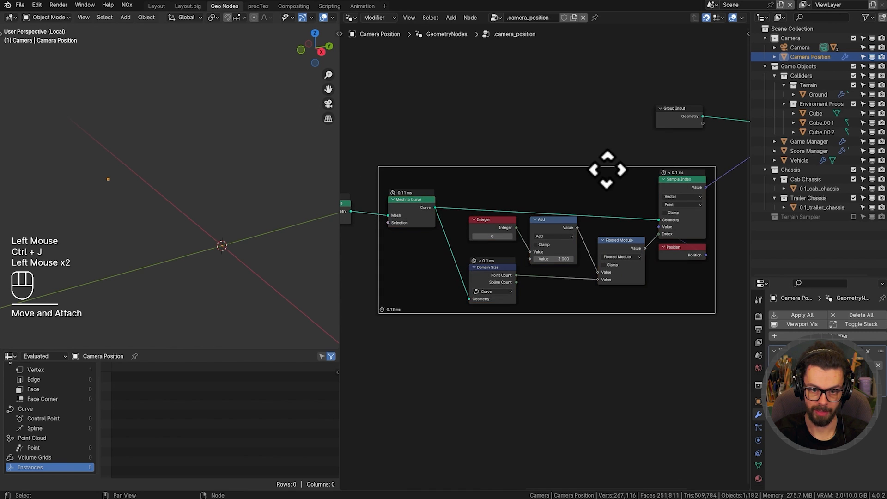
key(F2)
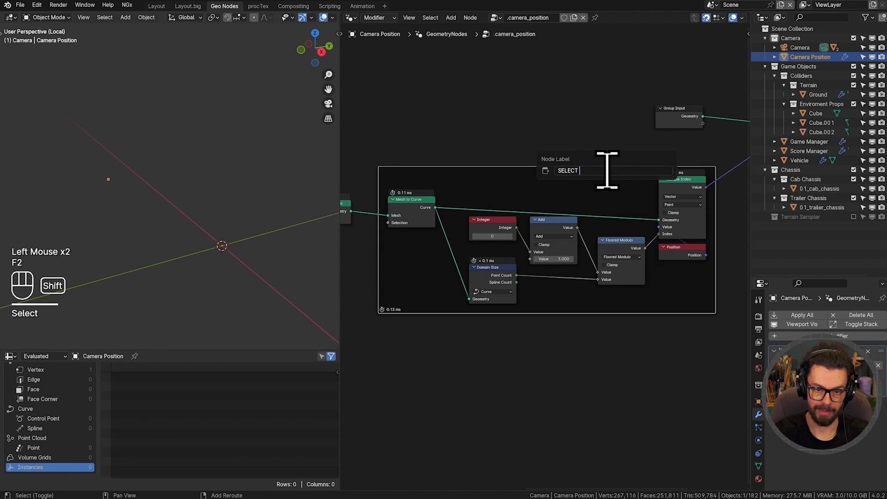
text(SELECT CAMERA)
key(Return)
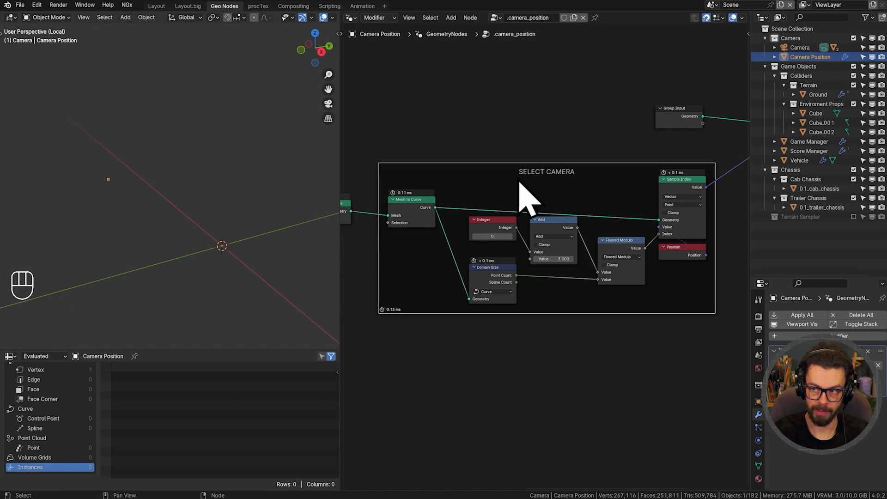
- Join the nodes from Object Info through Realize Instances into a frame labelled INSTANCE POSITIONS
middle_drag(520, 182, 519, 201)
scroll(610, 174, down, 2)
scroll(664, 178, down, 2)
drag(380, 123, 701, 342)
key(ctrl+j)
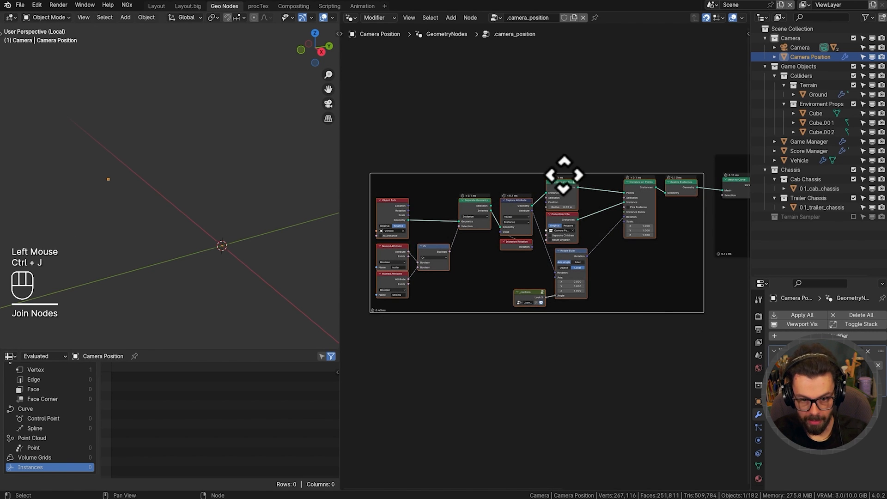
click(517, 177)
key(F2)
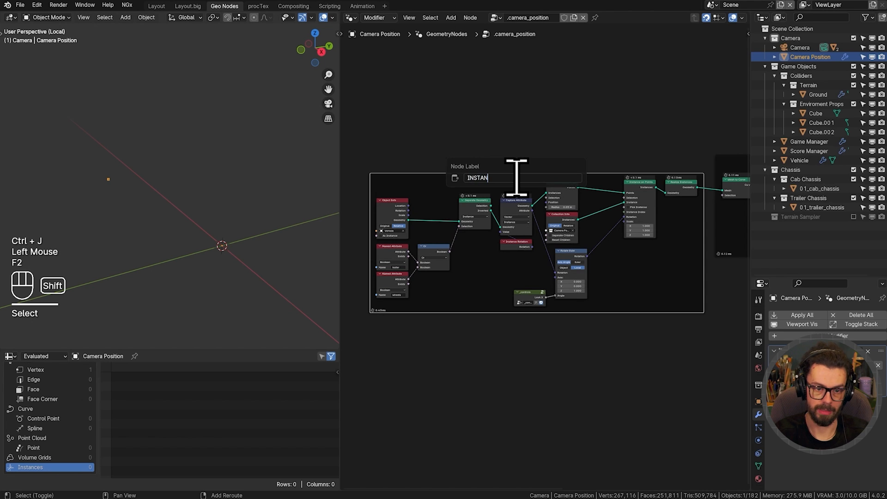
text(INSTANCE POSITIONS)
key(Return)
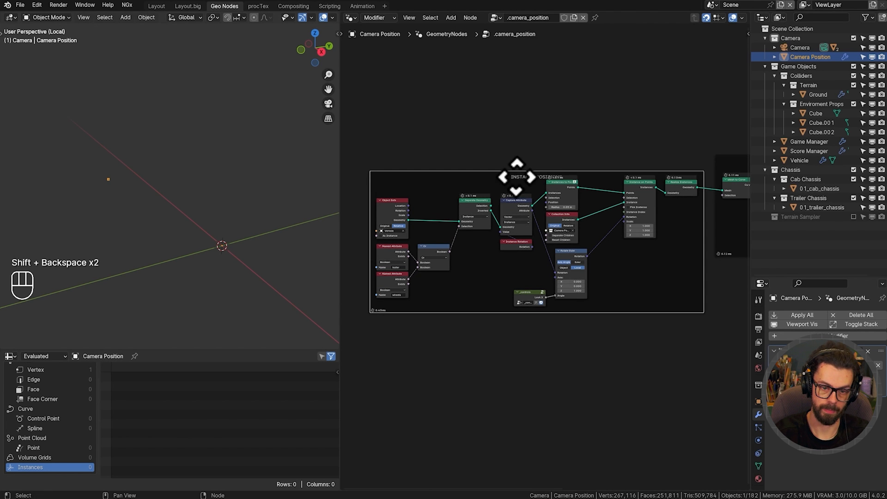
- Save the project file "07 Camera and UI END.blend"
click(550, 168)
middle_drag(615, 158, 476, 182)
key(ctrl+s)
middle_drag(618, 141, 494, 154)
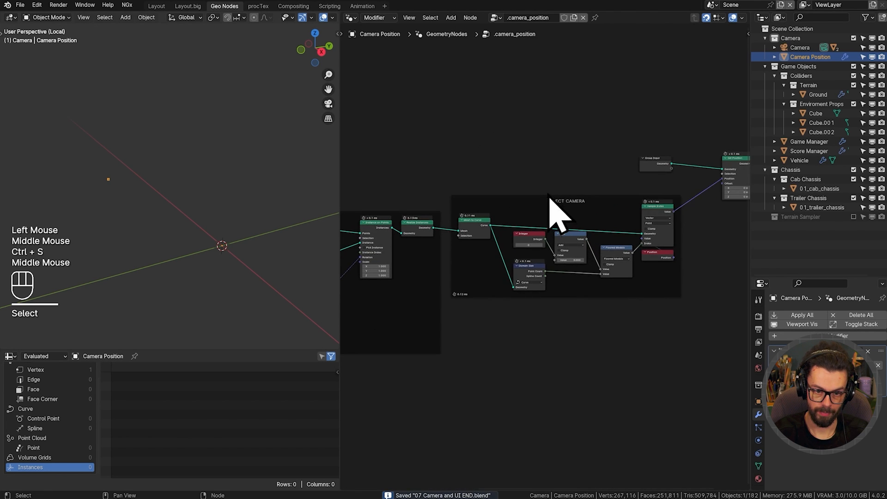
drag(549, 199, 550, 210)
click(553, 185)
middle_drag(553, 184, 459, 197)
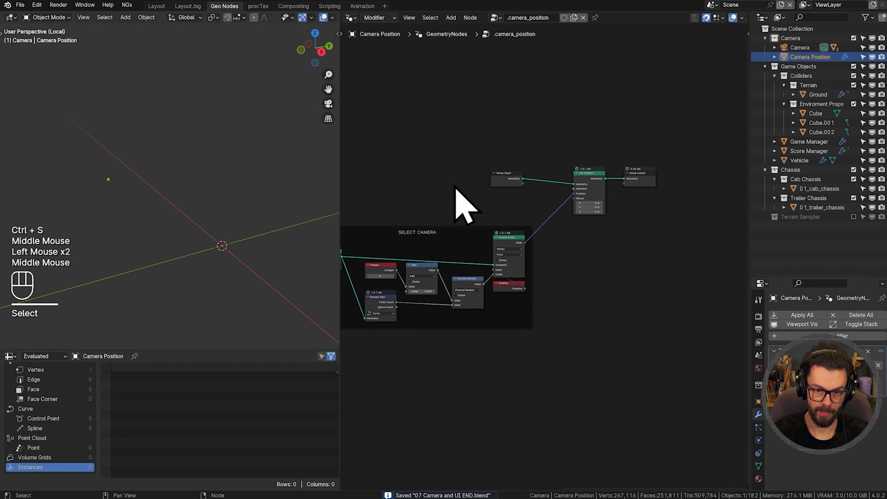
- Spread the Group Input, Set Position and Group Output nodes far apart to make room between them
mouse_move(526, 217)
middle_down()
mouse_move(521, 228)
mouse_move(539, 227)
middle_up()
scroll(531, 224, up, 3)
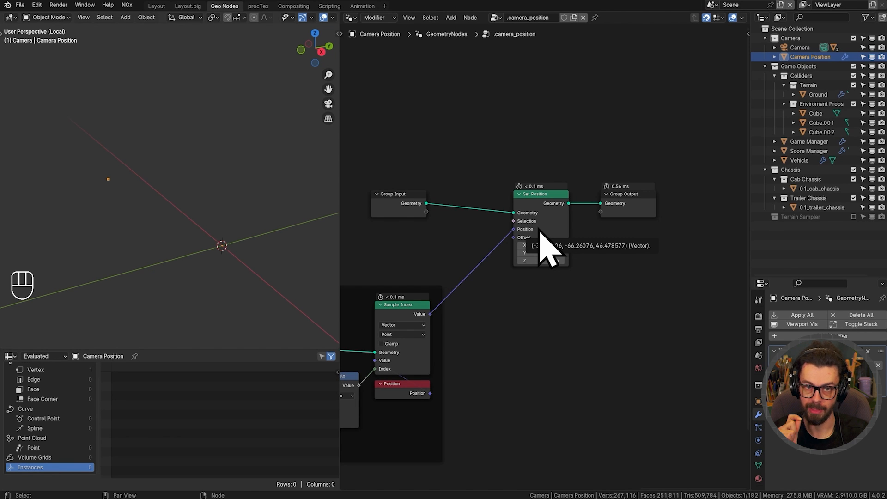
shift+middle_drag(521, 165, 531, 170)
scroll(531, 170, down, 2)
drag(415, 157, 664, 239)
key(s)
click(657, 229)
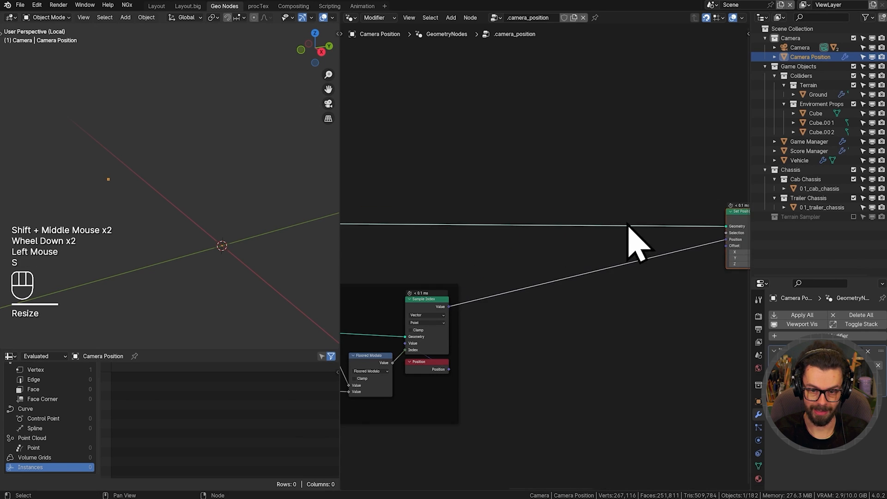
- Reposition the Set Position node in the open space between Group Input and Group Output
shift+middle_drag(627, 187, 524, 186)
scroll(525, 185, down, 1)
drag(569, 174, 628, 226)
key(g)
scroll(536, 213, up, 2)
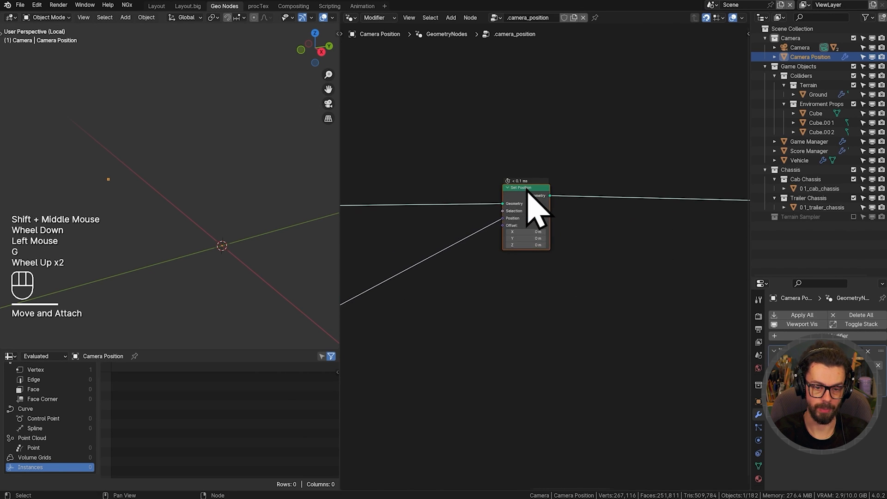
- Add a Simulation Zone and spread its input and output nodes to either side of Set Position
key(shift+a)
mouse_move(516, 301)
click(575, 295)
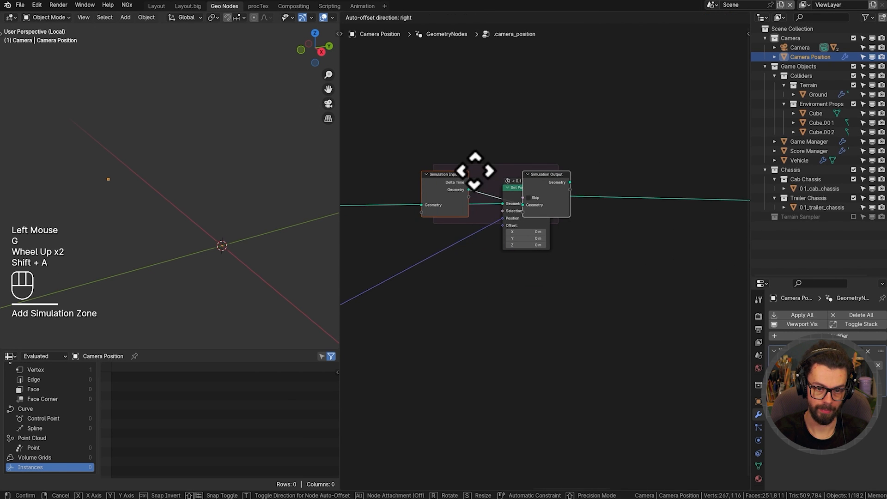
key(g)
key(s)
key(g)
click(555, 200)
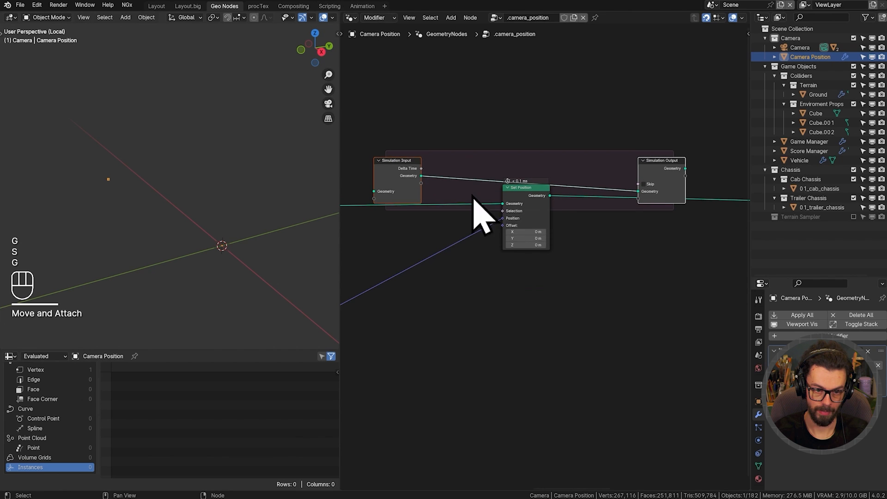
- Route geometry from Simulation Input through Set Position into Simulation Output, and on to Group Output
drag(422, 176, 639, 191)
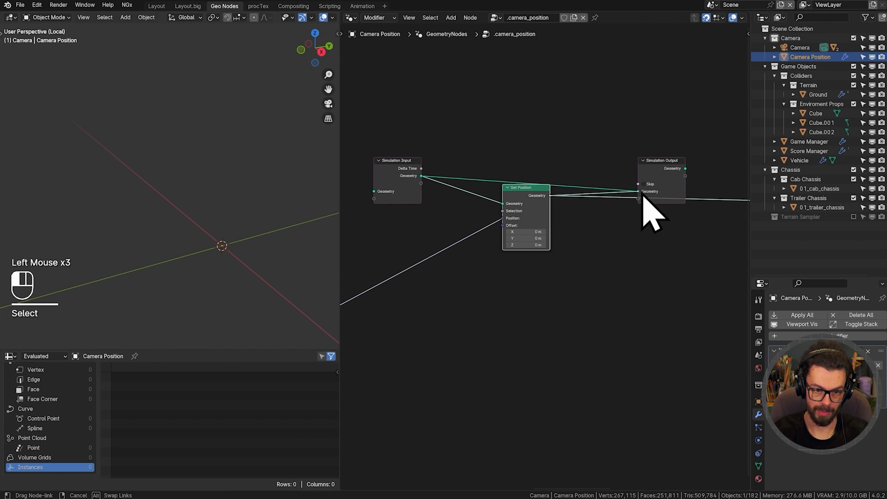
scroll(651, 189, down, 1)
middle_drag(660, 188, 509, 188)
drag(508, 182, 657, 228)
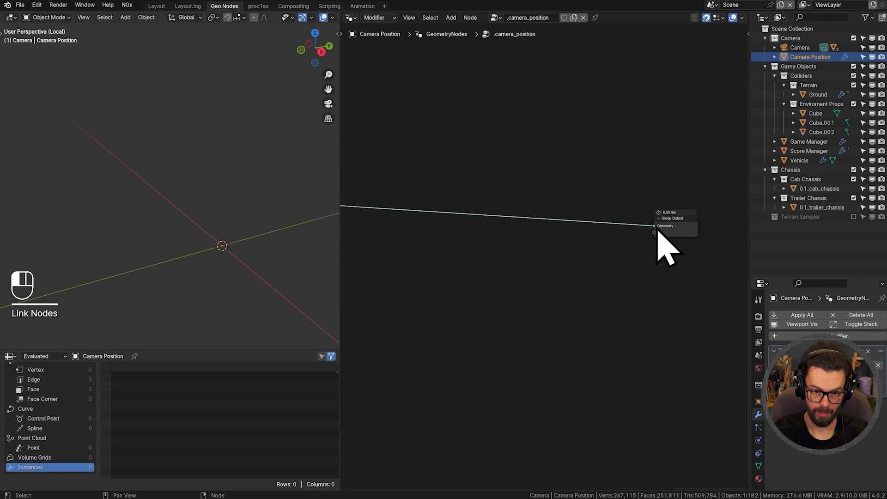
- Move the Group Output node back beside Simulation Output
drag(591, 190, 682, 237)
scroll(597, 233, down, 3)
shift+middle_drag(503, 227, 677, 235)
key(g)
shift+middle_drag(422, 197, 509, 198)
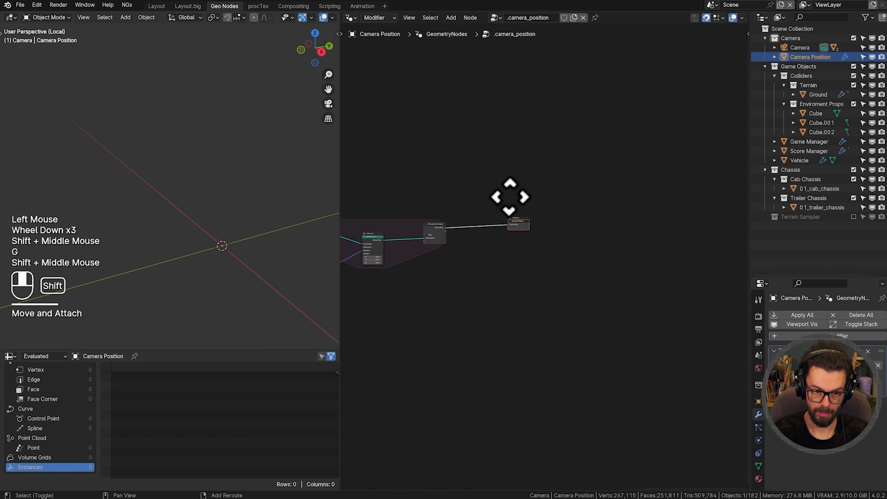
key(g)
shift+middle_drag(584, 201, 559, 180)
- Move the Group Input node next to Simulation Input, above the SELECT CAMERA frame
scroll(439, 206, down, 3)
middle_drag(370, 217, 439, 206)
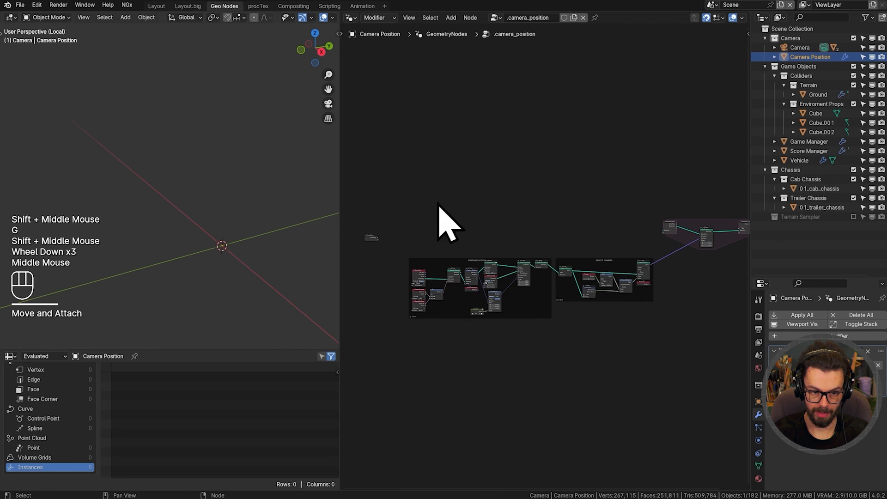
drag(375, 209, 358, 251)
key(g)
middle_drag(634, 253, 511, 241)
scroll(511, 241, up, 6)
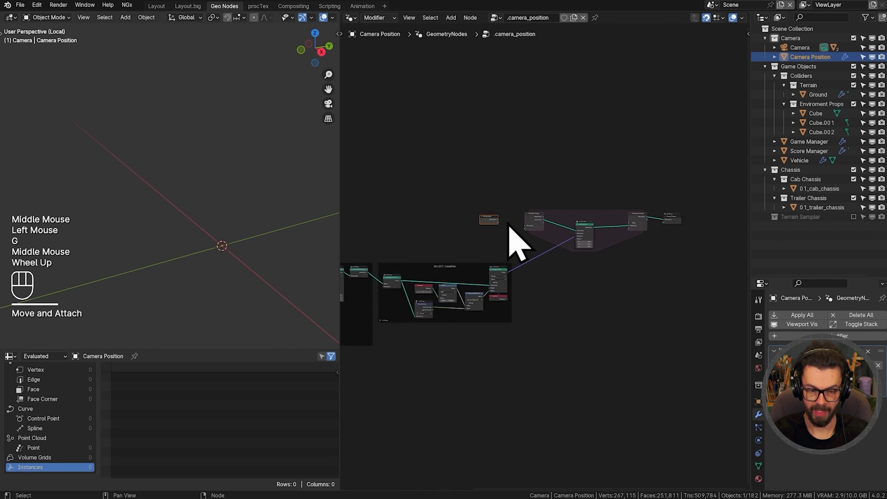
middle_drag(487, 206, 461, 213)
scroll(477, 211, up, 2)
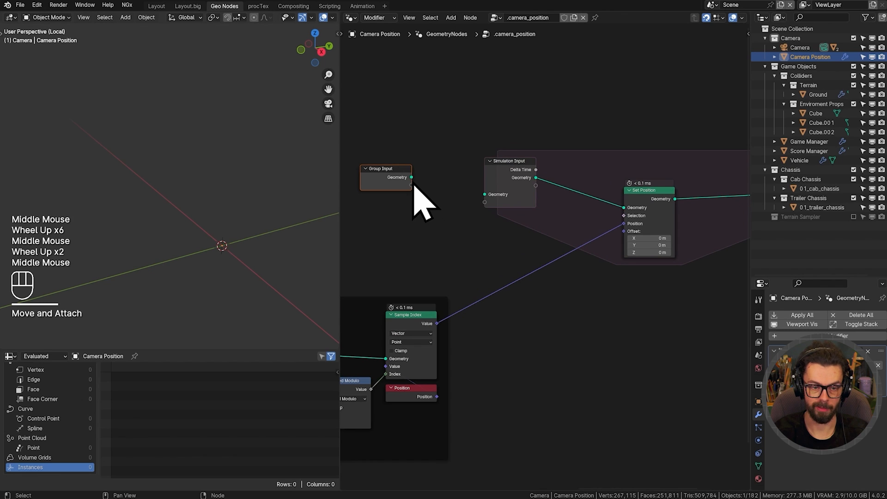
- Connect Group Input's geometry to Simulation Input and move Simulation Input closer to it
drag(411, 178, 484, 194)
drag(503, 175, 452, 183)
click(442, 245)
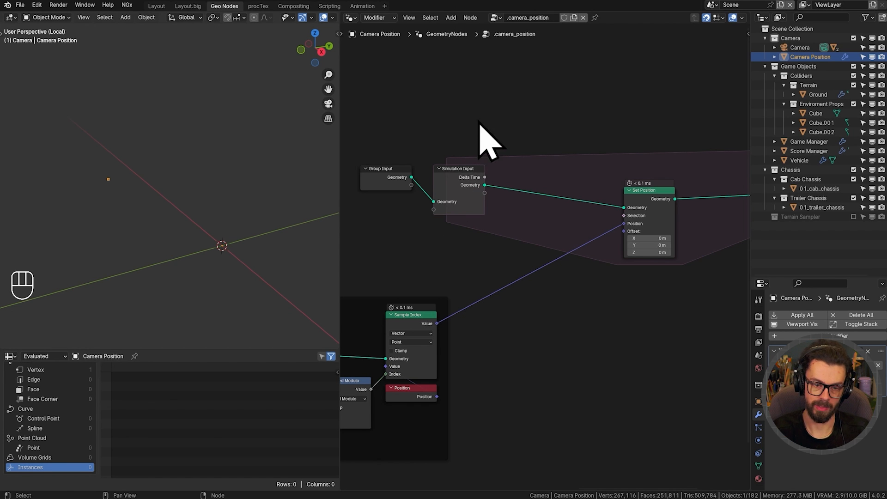
- Annotate the space above the simulation zone with a handwritten "y" and "0 → 1"
scroll(480, 130, up, 2)
mouse_move(471, 151)
middle_down()
mouse_move(487, 218)
mouse_move(462, 152)
middle_up()
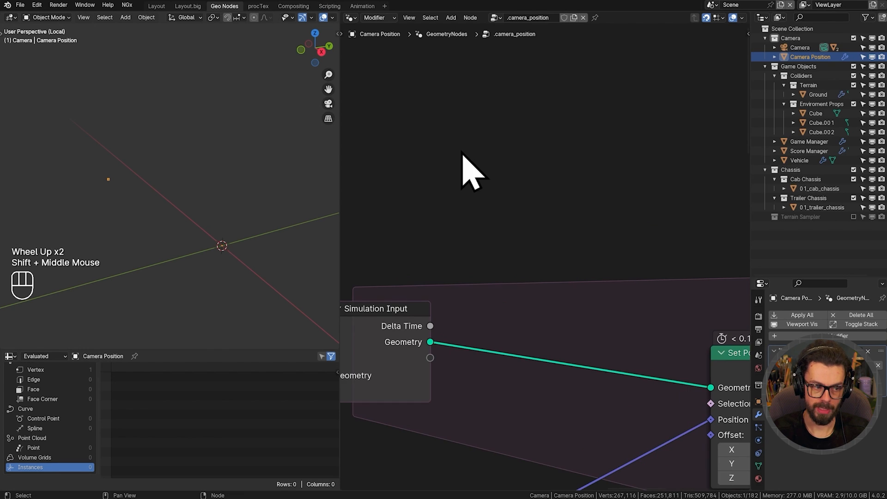
mouse_move(447, 114)
mouse_down()
mouse_move(468, 116)
mouse_move(445, 166)
mouse_up()
mouse_move(457, 182)
shift+middle_down()
mouse_move(444, 179)
mouse_move(471, 169)
mouse_move(459, 165)
shift+middle_up()
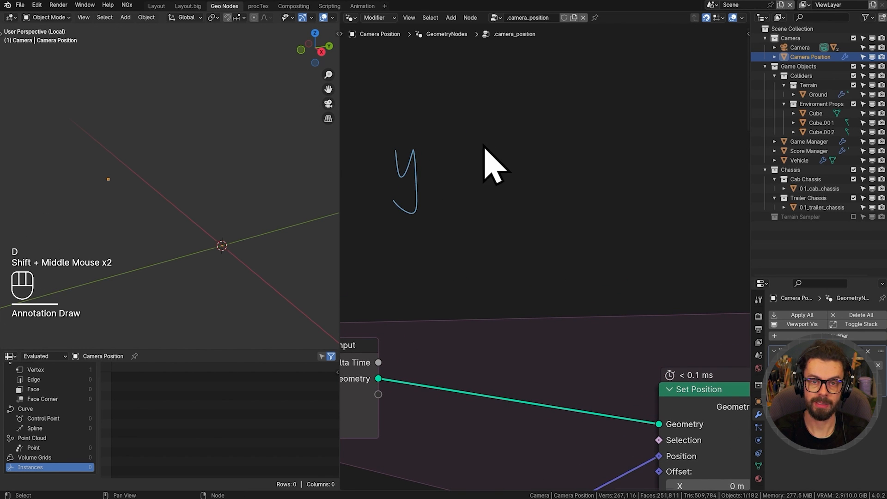
mouse_move(489, 138)
mouse_down()
mouse_move(561, 154)
mouse_move(547, 163)
mouse_up()
drag(599, 122, 602, 162)
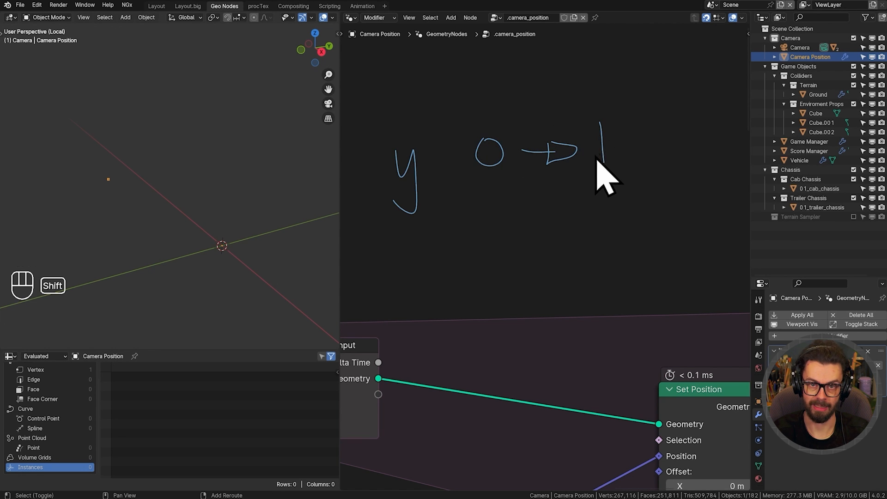
- Write the remaining button state pairs 1 1, 1 0 and 0 0 under the 0 → 1 annotation
scroll(568, 168, down, 1)
shift+middle_drag(596, 158, 489, 189)
drag(444, 173, 444, 206)
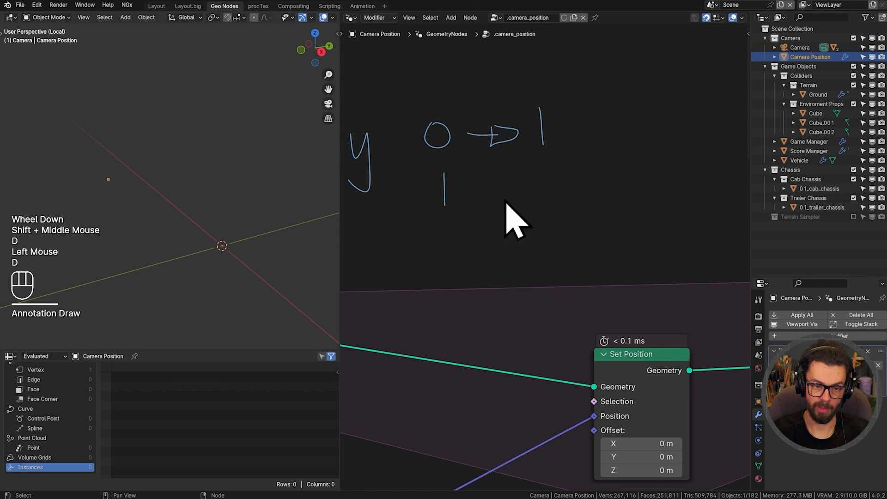
drag(544, 168, 546, 202)
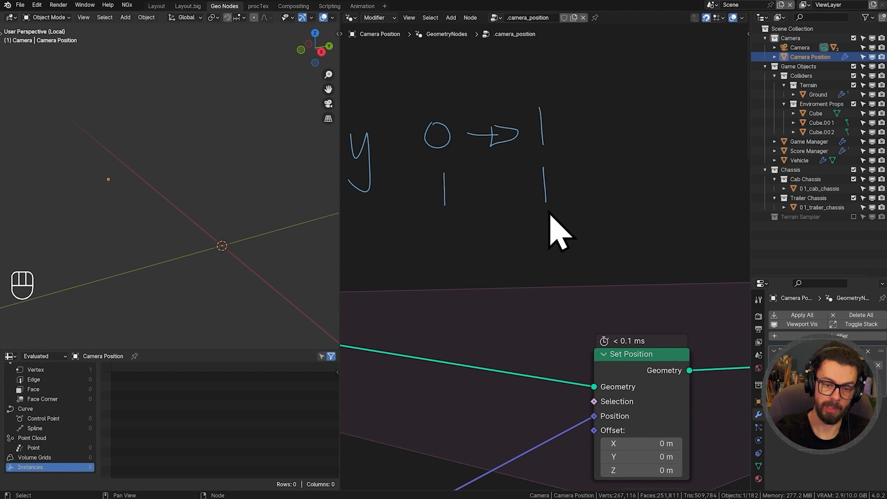
drag(448, 224, 453, 251)
mouse_move(560, 217)
mouse_down()
mouse_move(559, 241)
mouse_move(552, 230)
mouse_up()
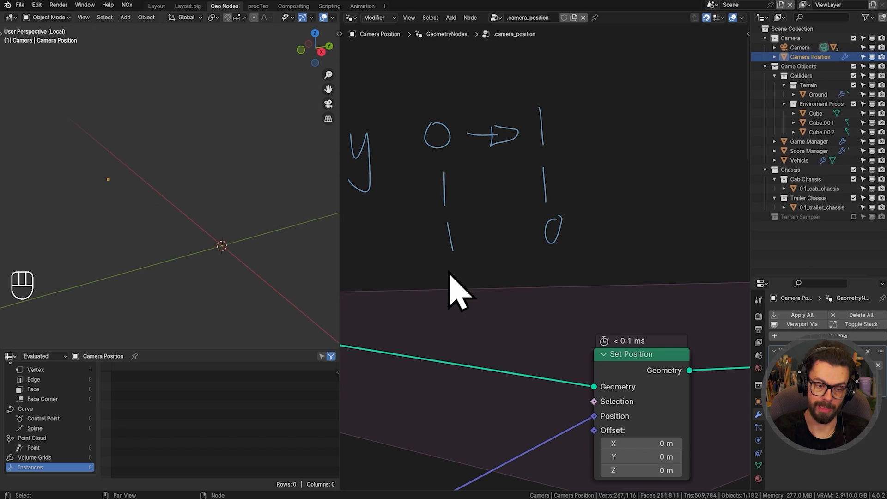
mouse_move(462, 262)
mouse_down()
mouse_move(471, 266)
mouse_move(464, 262)
mouse_up()
drag(560, 256, 557, 276)
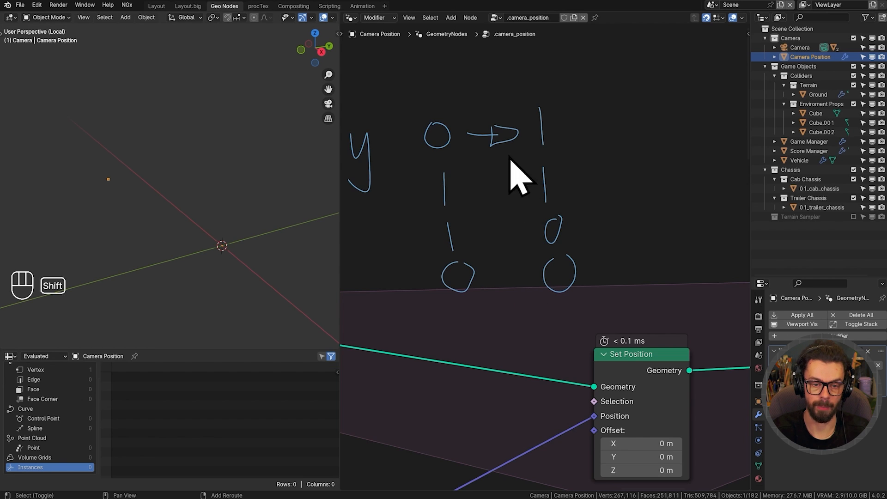
- Circle the 0 → 1 pair in the annotation and widen the node editor area
shift+middle_drag(544, 119, 577, 135)
mouse_move(624, 110)
mouse_down()
mouse_move(458, 164)
mouse_move(615, 112)
mouse_up()
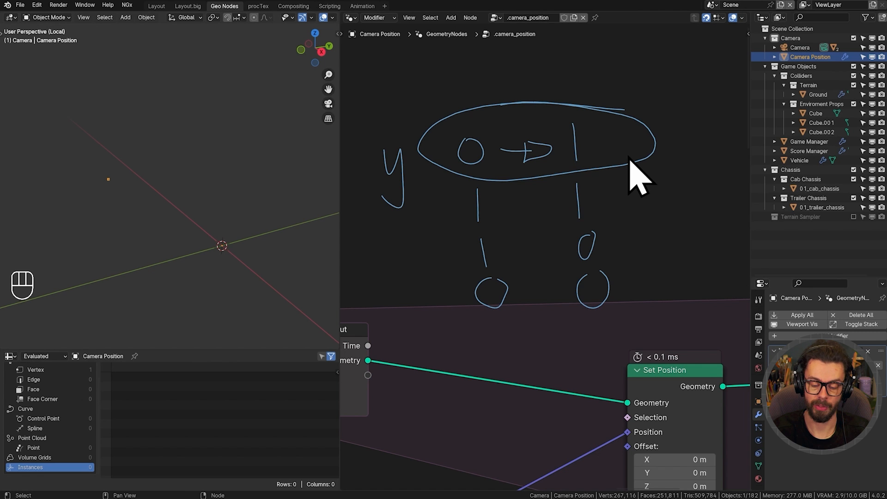
scroll(634, 226, down, 3)
middle_drag(634, 227, 617, 161)
drag(340, 153, 317, 148)
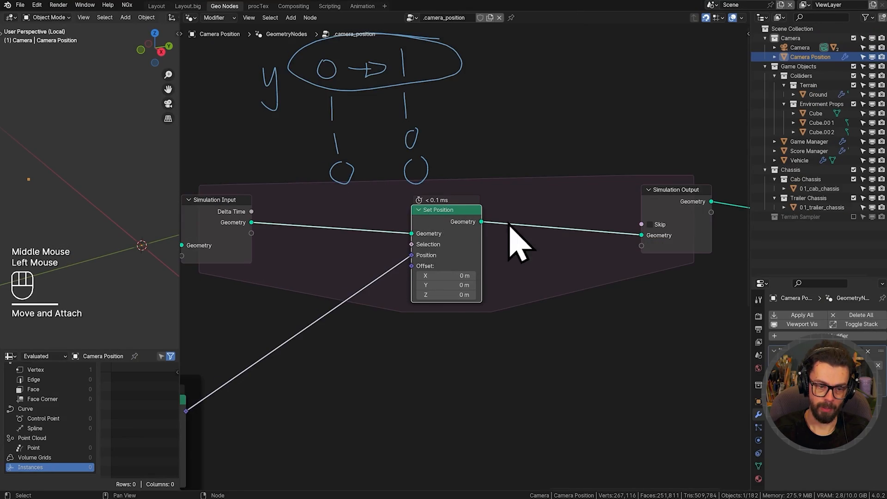
- Add a _controls group node below the simulation zone and open the group for editing
mouse_move(510, 223)
middle_down()
mouse_move(513, 239)
mouse_move(513, 231)
middle_up()
key(shift+a)
mouse_move(531, 278)
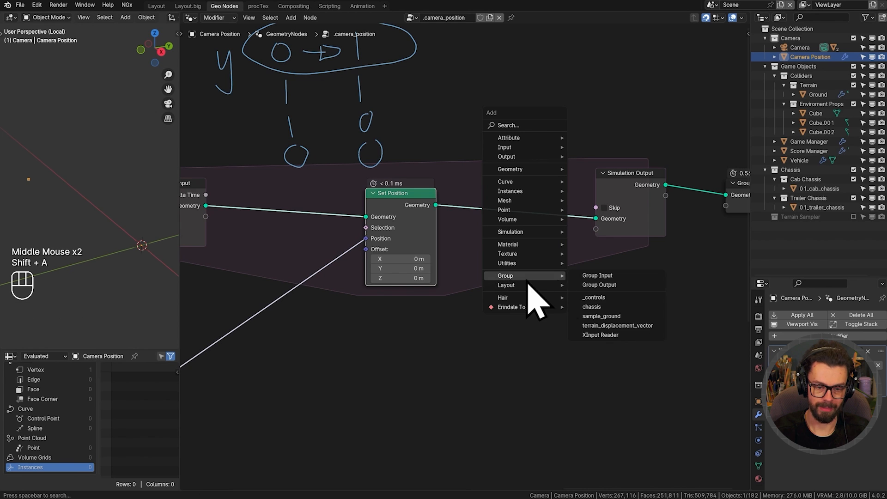
click(612, 318)
click(536, 293)
key(Tab)
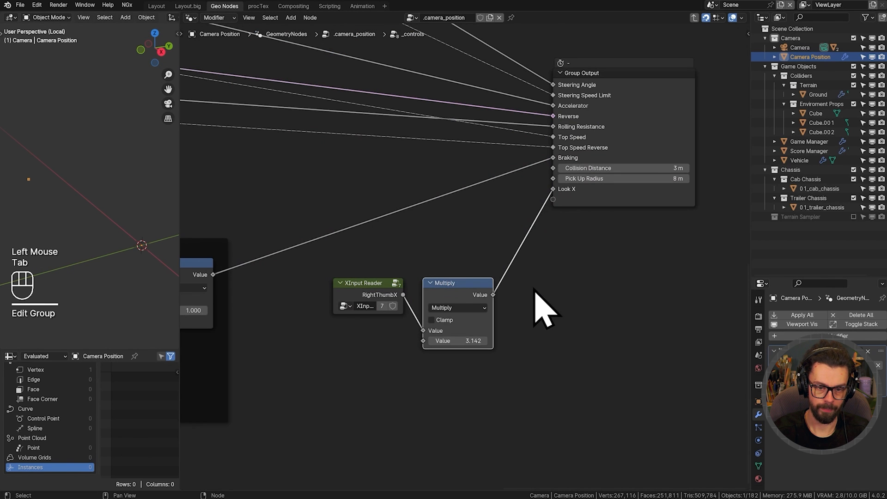
- Expose the XInput Reader's Y button as a new output of the _controls group, then leave the group
click(388, 294)
key(ctrl+h)
middle_drag(430, 335, 416, 310)
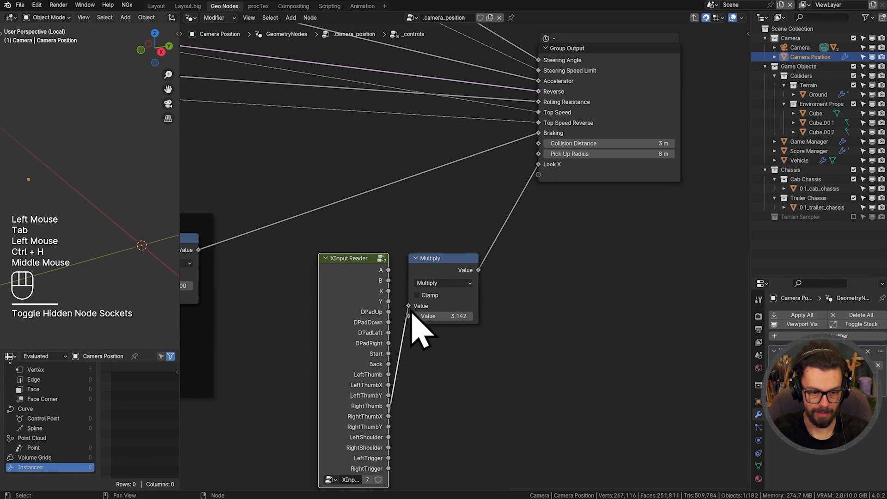
drag(388, 302, 547, 181)
click(361, 292)
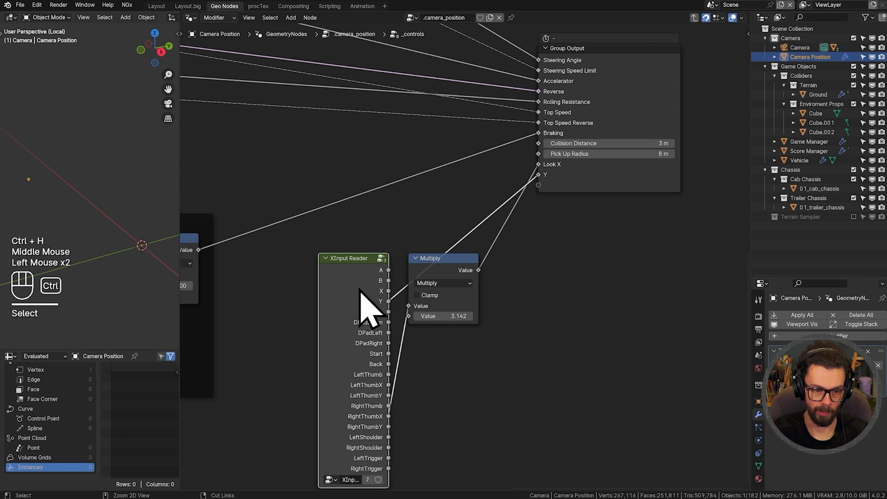
key(ctrl+h)
click(575, 178)
key(Tab)
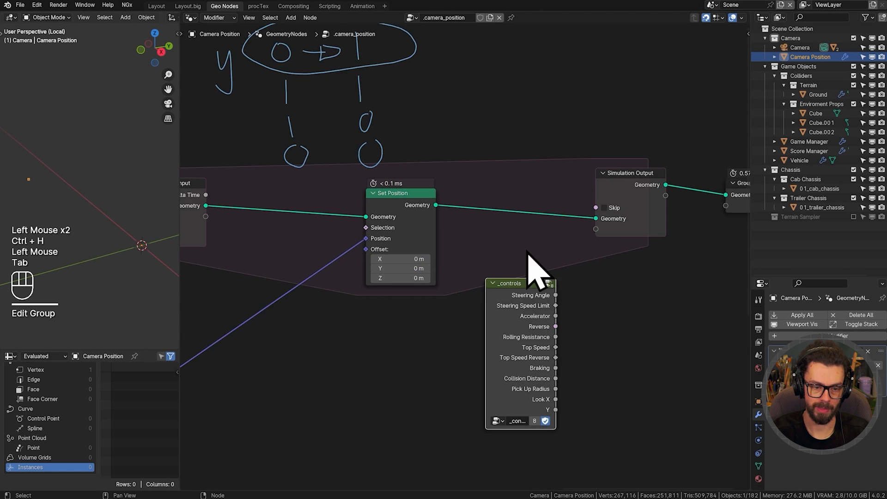
- Hide all outputs of the _controls node except Y, hide its node options and delete the temporary reroute
middle_drag(528, 254, 586, 268)
drag(610, 353, 410, 370)
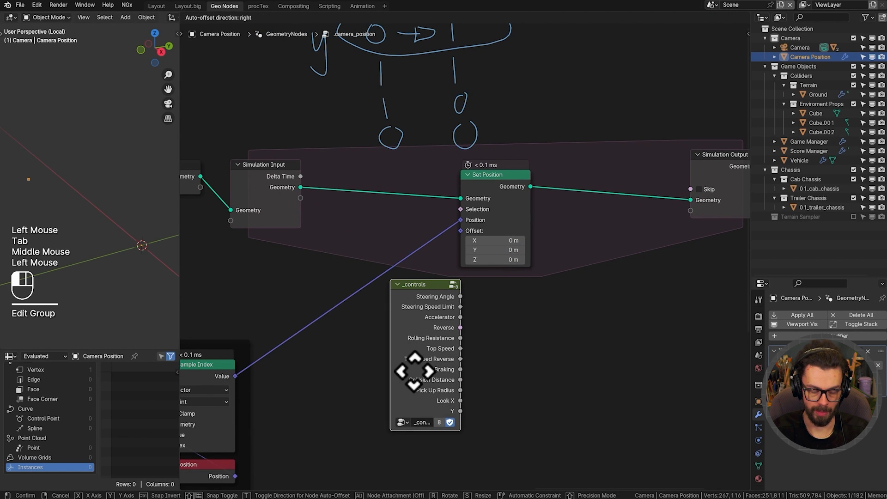
drag(460, 411, 485, 387)
click(485, 405)
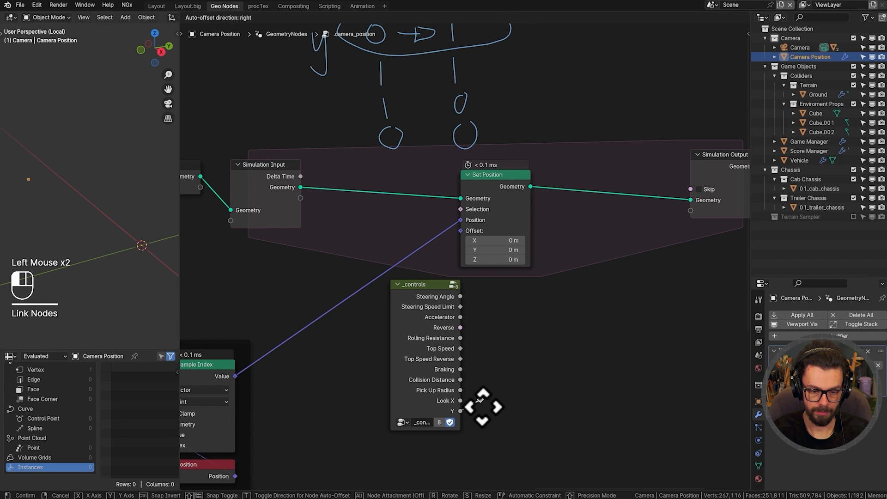
key(ctrl+h)
right_click(434, 302)
mouse_move(441, 306)
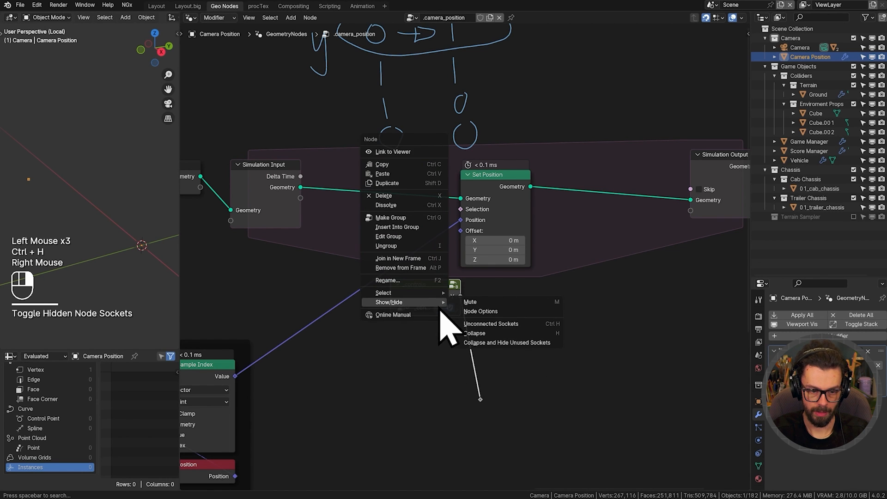
click(467, 311)
key(ctrl+d)
key(ctrl+c)
key(ctrl+x)
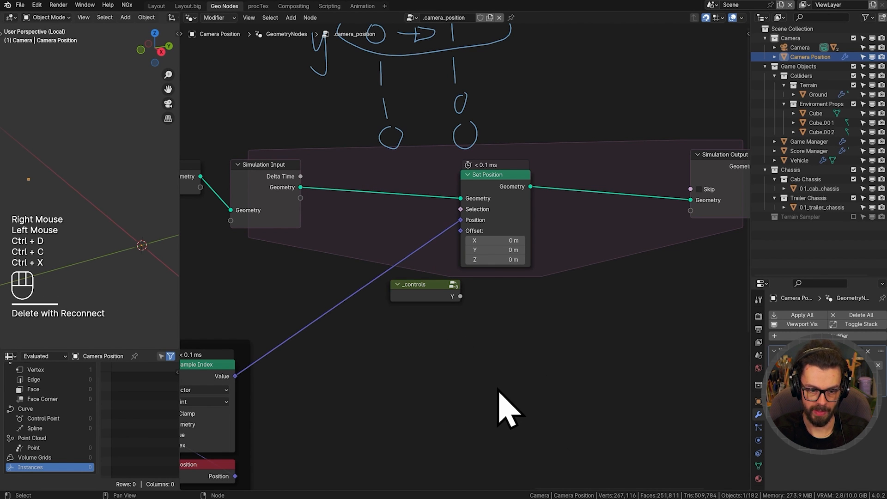
- Place the _controls node under Simulation Input and shift Set Position toward Simulation Output
drag(418, 289, 253, 237)
middle_drag(383, 237, 398, 296)
drag(413, 236, 599, 343)
key(g)
click(446, 306)
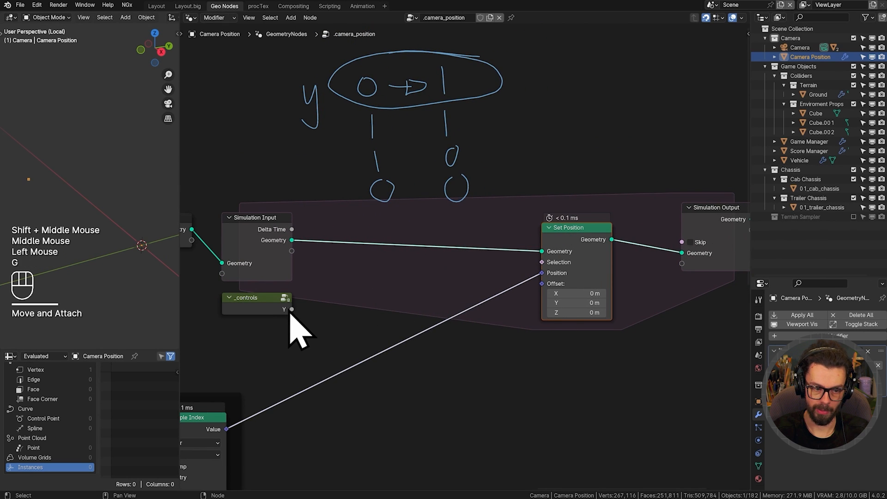
- Insert a Store Named Attribute node on the geometry link between Simulation Input and Set Position
middle_drag(392, 276, 396, 269)
key(shift+a)
mouse_move(403, 123)
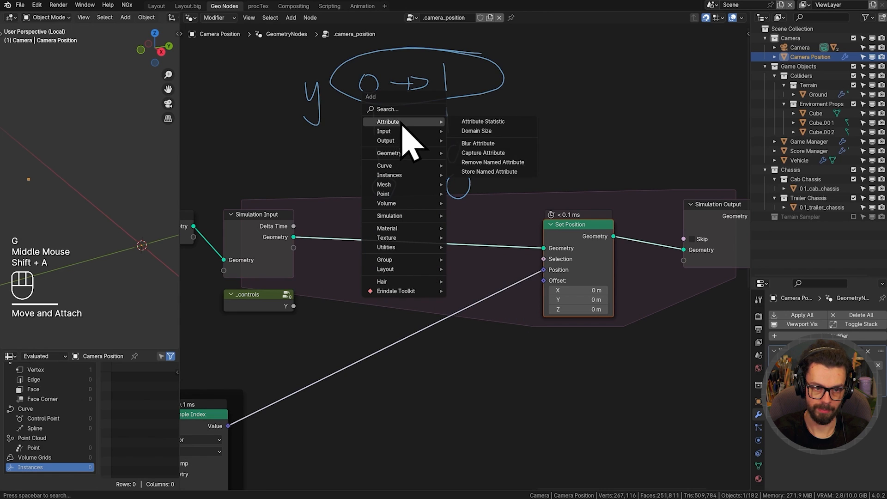
click(469, 171)
click(427, 212)
mouse_move(455, 162)
right_down()
mouse_move(505, 141)
mouse_move(298, 93)
mouse_move(351, 76)
right_up()
drag(421, 222, 411, 191)
- Set the Store Named Attribute node's data type to Integer and name its attribute cam_idx
scroll(421, 234, up, 3)
mouse_move(421, 233)
middle_down()
mouse_move(404, 225)
mouse_move(496, 222)
middle_up()
click(508, 201)
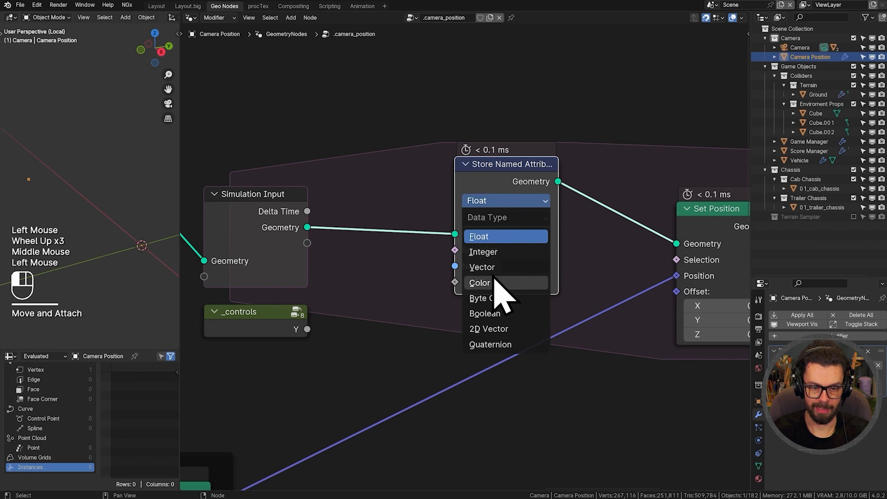
click(484, 252)
double_click(526, 267)
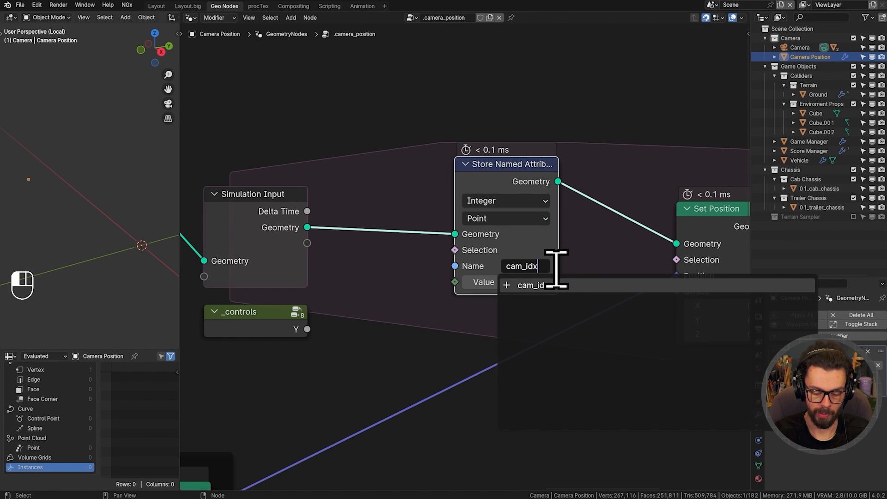
key(Return)
middle_drag(360, 333, 391, 319)
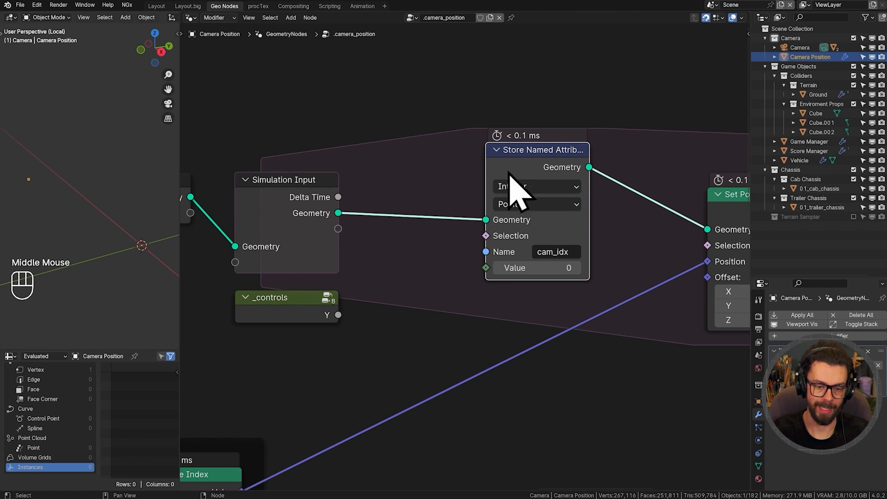
- Add an Integer Named Attribute node reading cam_idx, placed between Simulation Input and Store Named Attribute below the geometry link
drag(512, 185, 572, 183)
key(shift+a)
text(named)
key(Return)
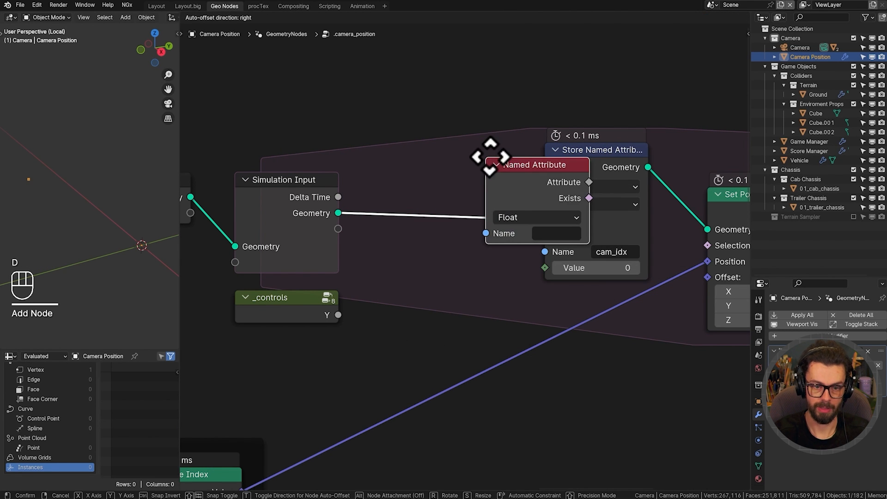
click(392, 237)
key(ctrl+c)
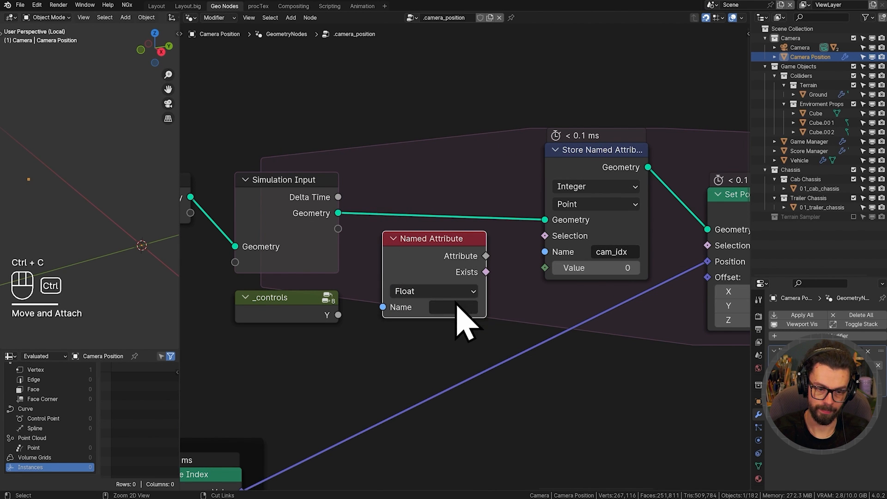
key(ctrl+v)
- Shift the Store Named Attribute and Set Position nodes together toward Simulation Output to make room
scroll(531, 275, down, 2)
middle_drag(532, 275, 411, 254)
scroll(412, 253, down, 3)
drag(411, 151, 643, 284)
key(g)
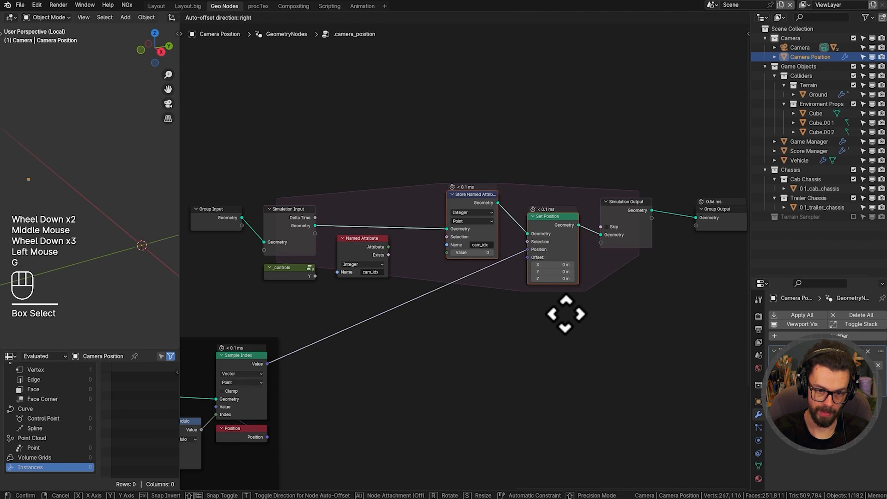
click(574, 314)
- Feed the Named Attribute's Attribute output through a new Add math node into the Value input of Store Named Attribute
scroll(461, 282, up, 2)
middle_drag(361, 258, 453, 261)
scroll(446, 259, up, 2)
drag(427, 244, 478, 258)
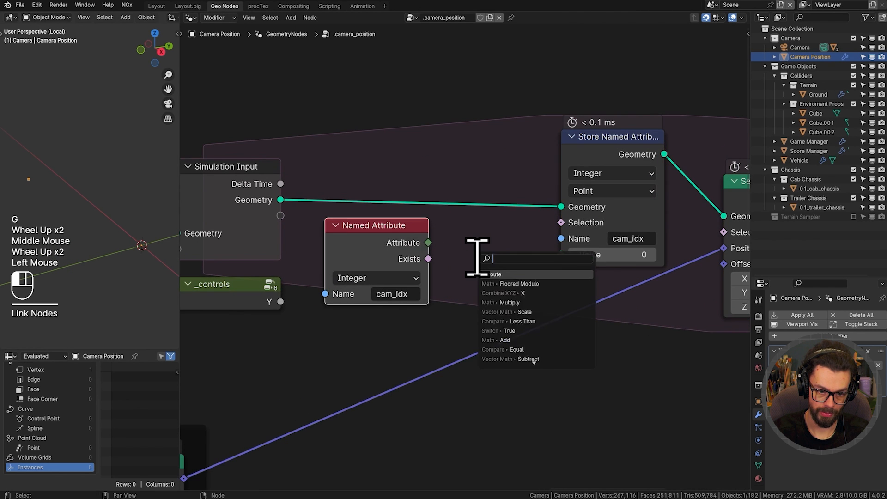
text(add)
key(Return)
click(438, 226)
key(g)
drag(398, 198, 562, 254)
click(484, 261)
- Place the _controls node under Named Attribute and link its Y output to the Add node's second value
click(249, 300)
key(g)
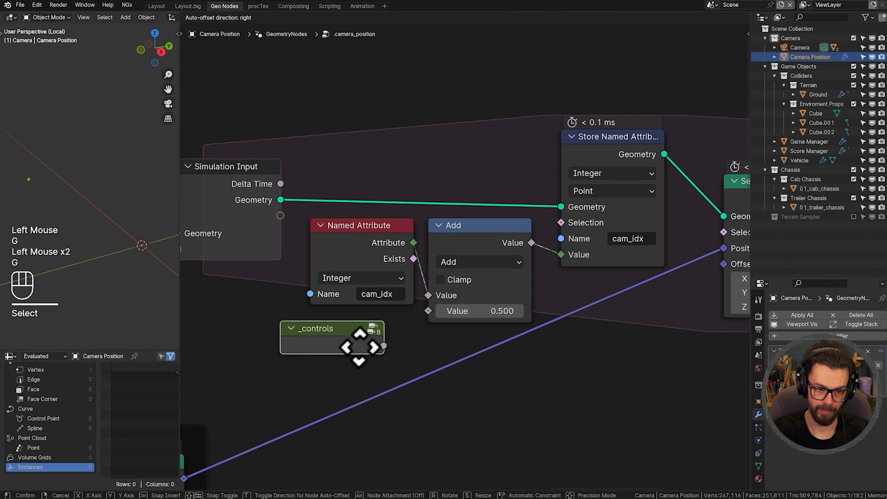
click(390, 347)
drag(413, 346, 428, 310)
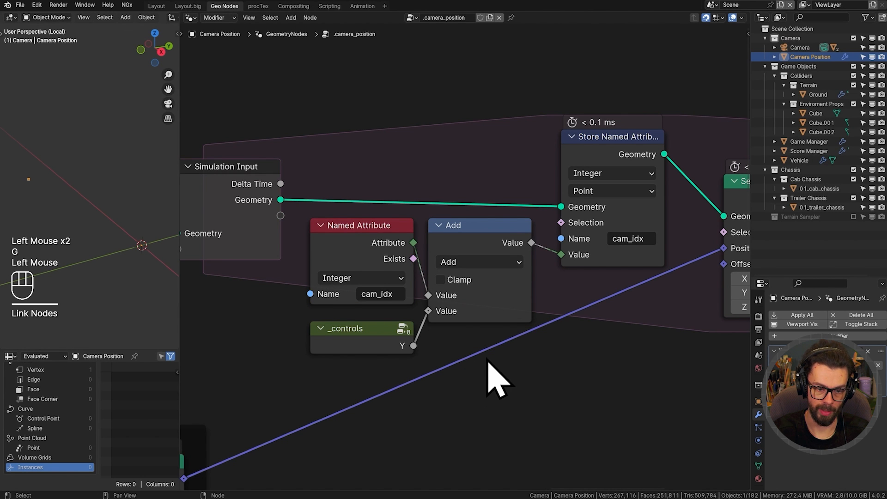
- Duplicate the cam_idx Named Attribute node into the SELECT CAMERA frame and link it to the Add node's first value
scroll(483, 365, down, 3)
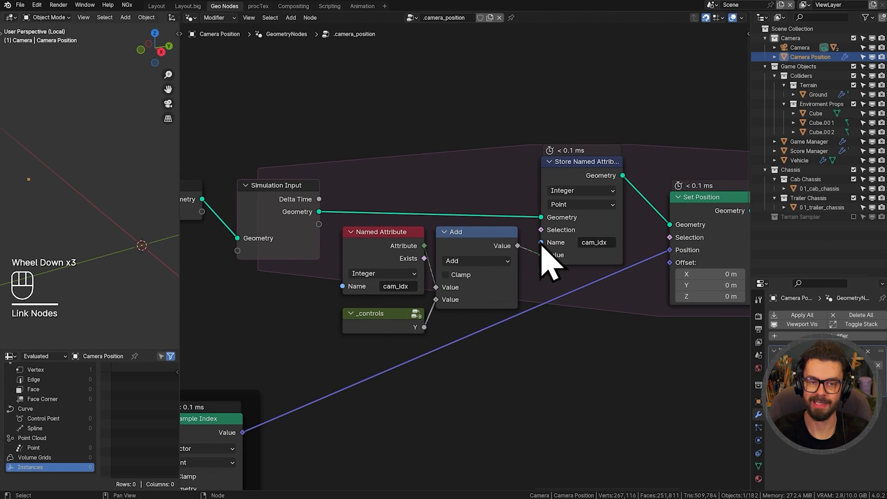
scroll(509, 295, down, 2)
middle_drag(494, 297, 577, 235)
scroll(573, 258, down, 3)
scroll(566, 261, up, 1)
click(532, 180)
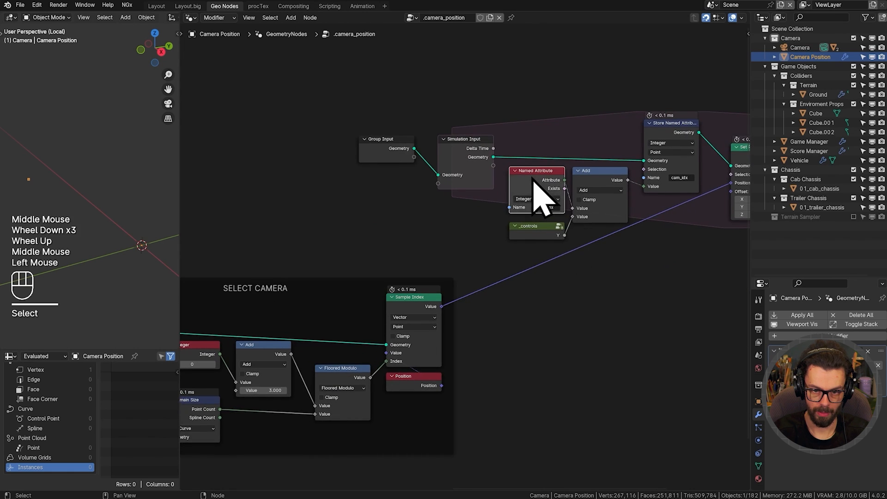
shift+middle_drag(535, 190, 599, 161)
key(shift+d)
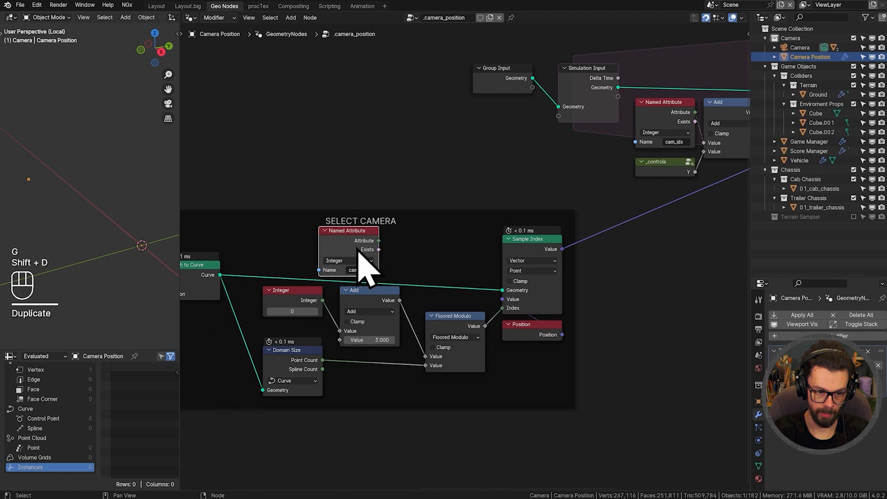
key(g)
click(323, 240)
- Delete the Integer node in the SELECT CAMERA frame, put the Named Attribute node in its place and save the file
click(279, 300)
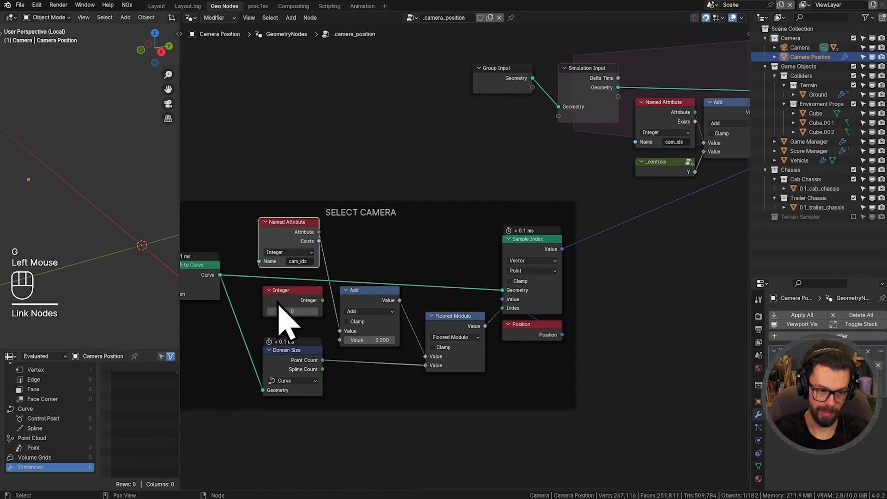
click(279, 301)
key(x)
drag(303, 242, 290, 304)
key(ctrl+s)
- Widen the 3D viewport slightly and shift Group Output away from Simulation Output
middle_drag(472, 203, 376, 218)
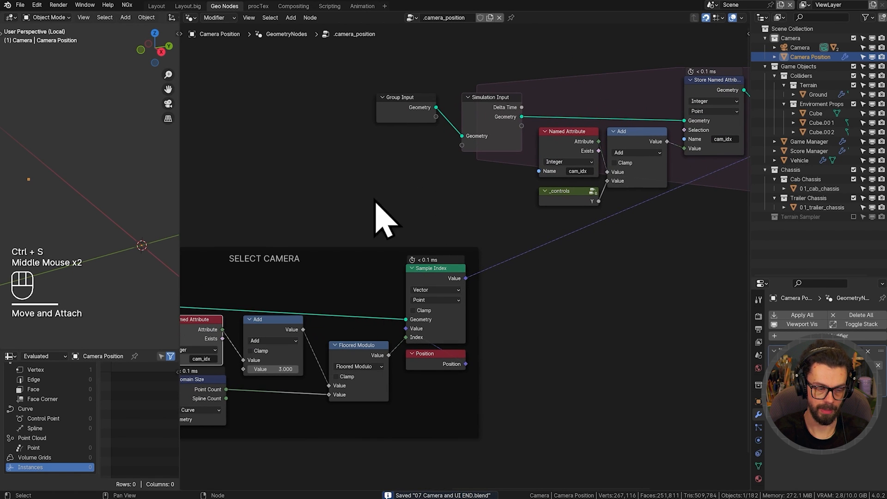
drag(180, 162, 199, 211)
middle_drag(499, 198, 268, 230)
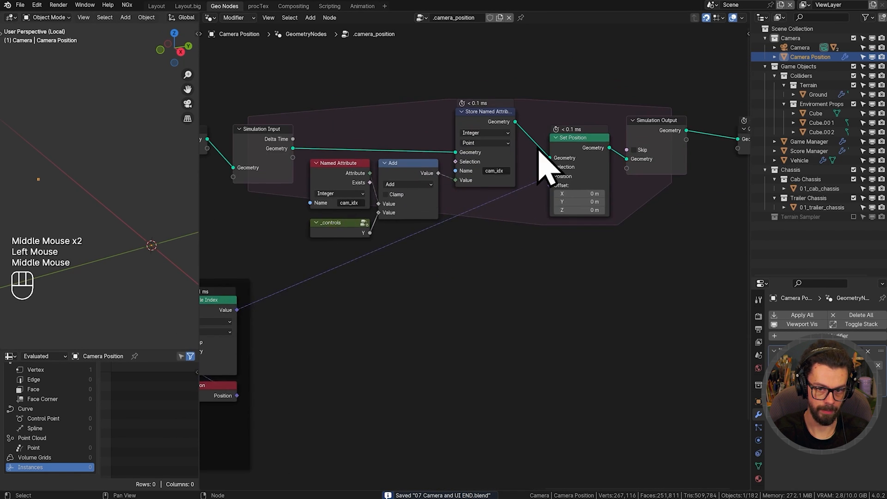
middle_drag(550, 148, 448, 165)
middle_drag(577, 141, 471, 159)
drag(596, 143, 504, 218)
key(g)
click(584, 190)
- Insert a Mesh to Points node between Simulation Output and Group Output, with a radius of about 12.6 m
key(shift+a)
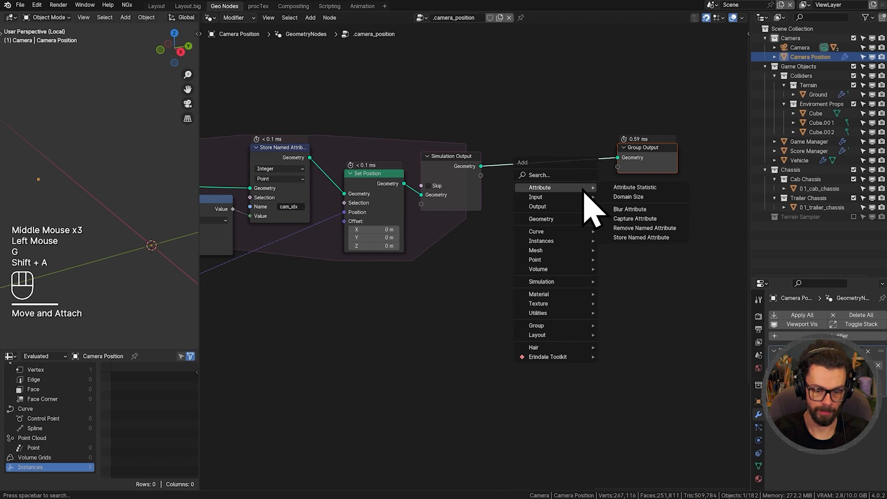
click(575, 175)
text(mesh)
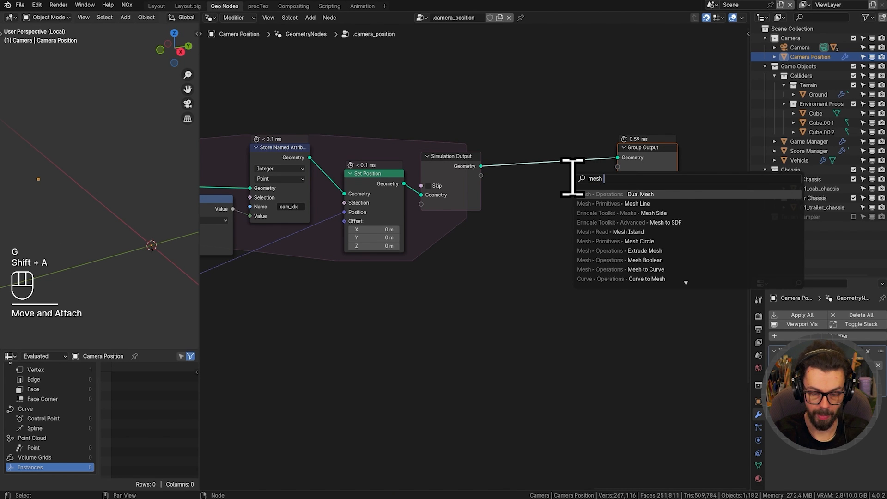
text( to p)
key(Return)
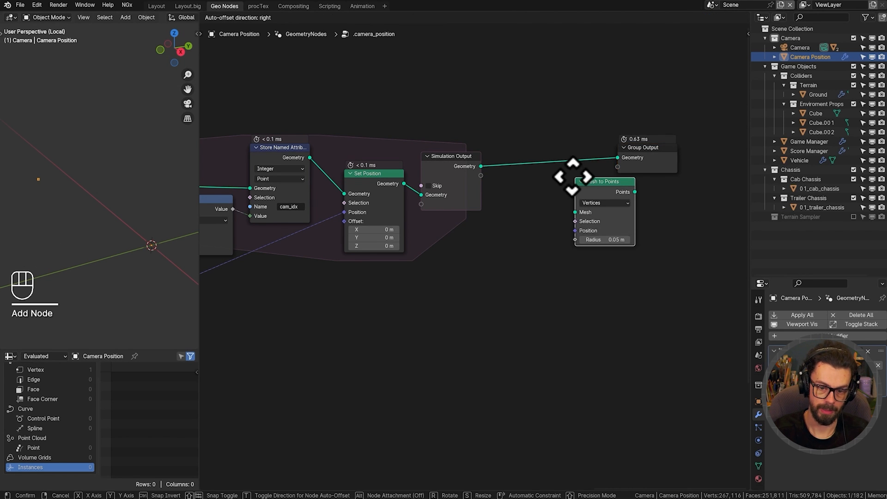
click(561, 199)
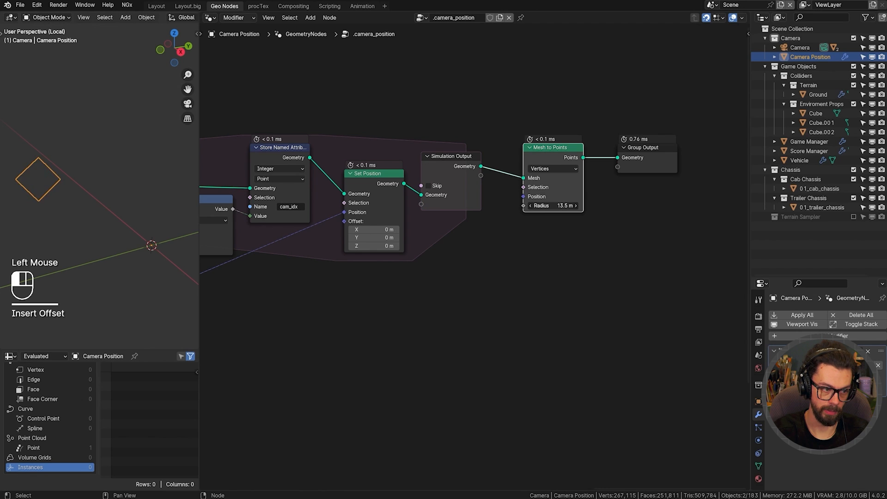
- Switch the 3D viewport to solid shading, frame the camera point and widen the viewport further
key(z)
shift+middle_drag(77, 193, 116, 178)
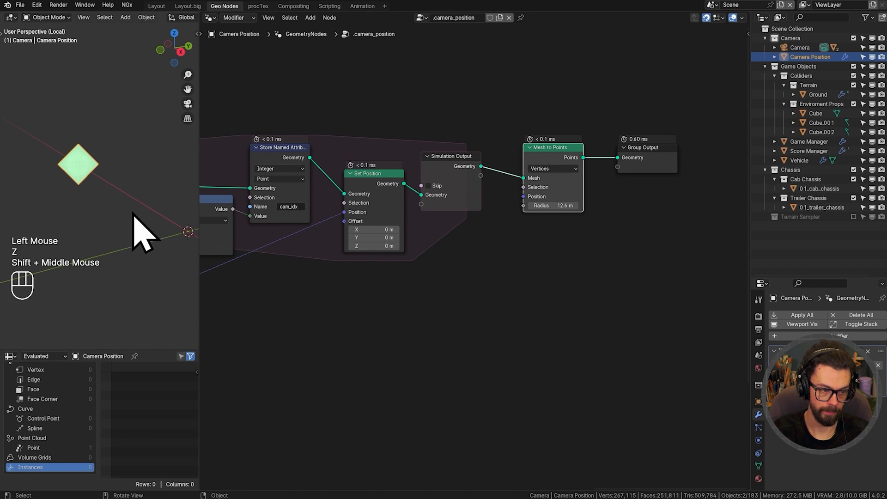
scroll(136, 222, down, 1)
drag(199, 194, 240, 184)
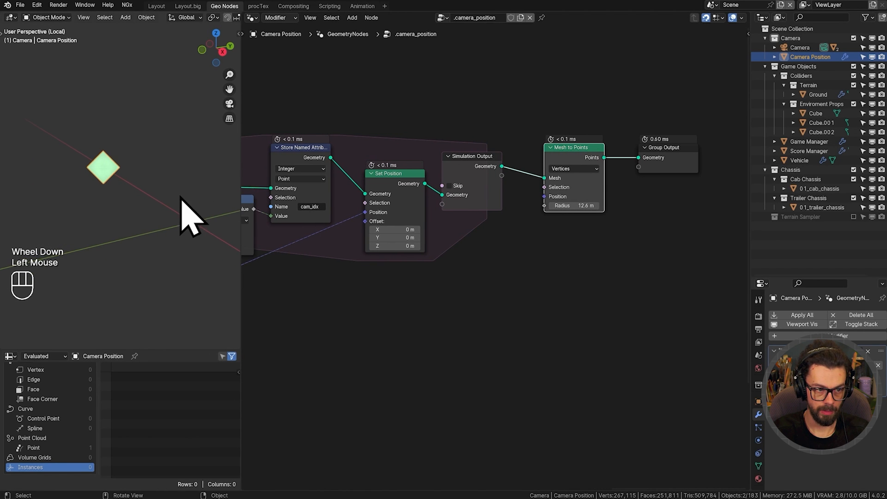
- Play the simulation to test how the Y button moves the camera point, then stop playback
key(n)
click(189, 61)
key(n)
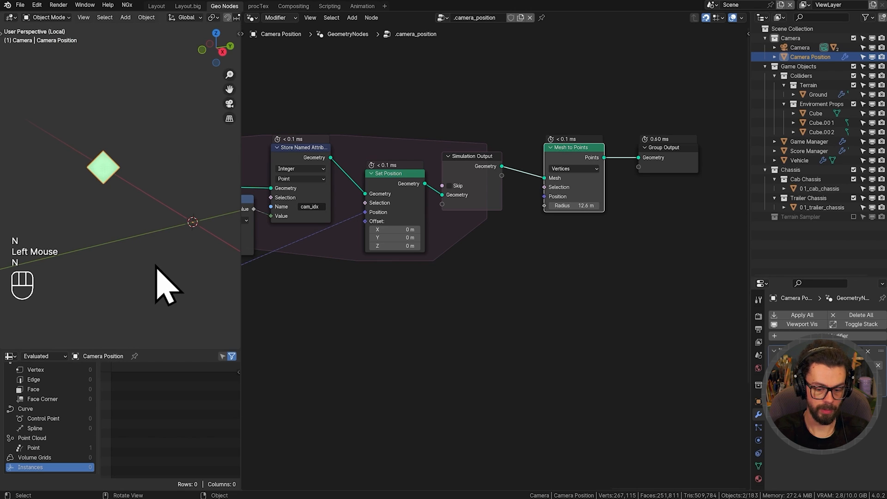
key(shift+space)
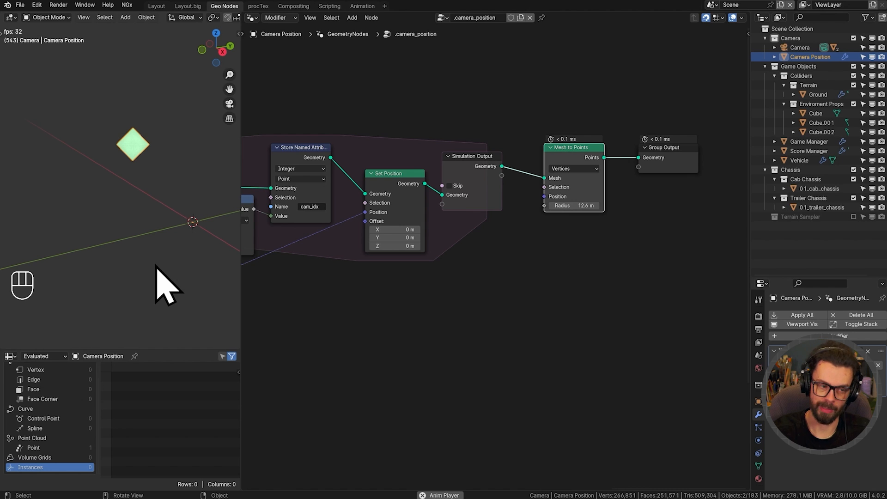
key(shift+space)
- Move Group Input and Simulation Input up and away from the Named Attribute and _controls nodes
shift+middle_drag(398, 198, 472, 209)
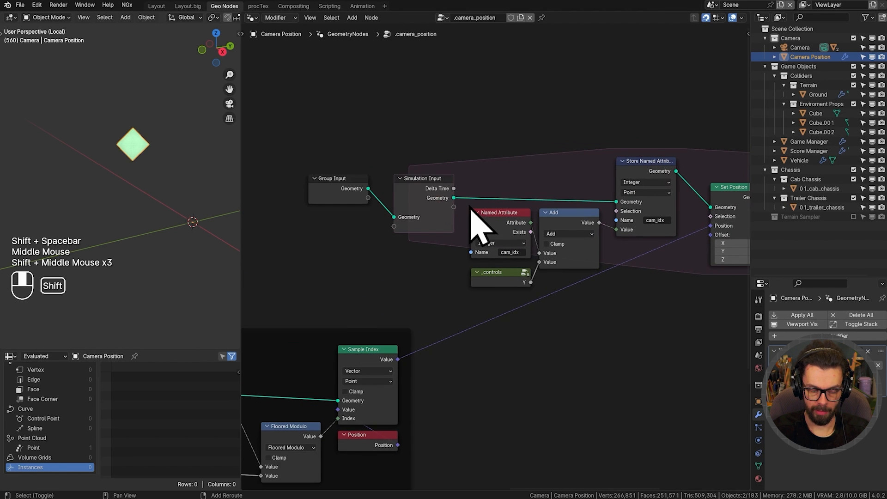
drag(334, 128, 418, 187)
key(g)
shift+middle_drag(440, 173, 434, 155)
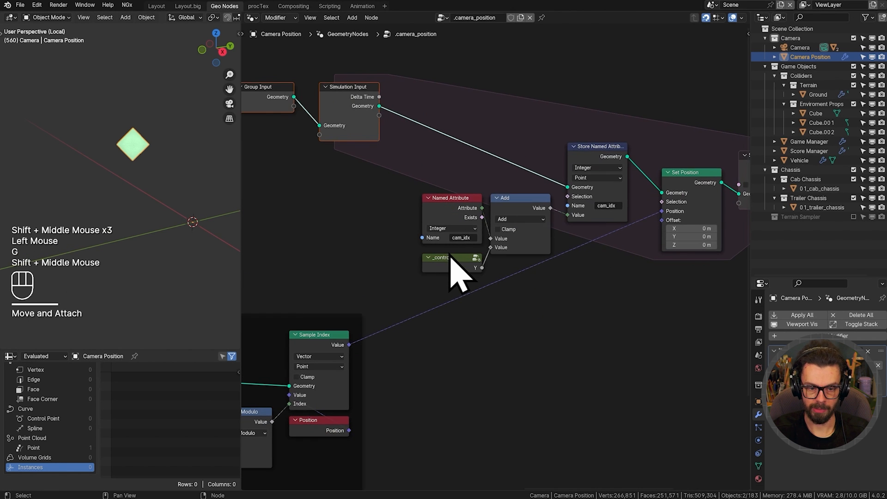
- Duplicate the _controls node and place the copy below Set Position, near Simulation Output
click(455, 260)
middle_drag(463, 270, 365, 246)
key(shift+d)
click(639, 255)
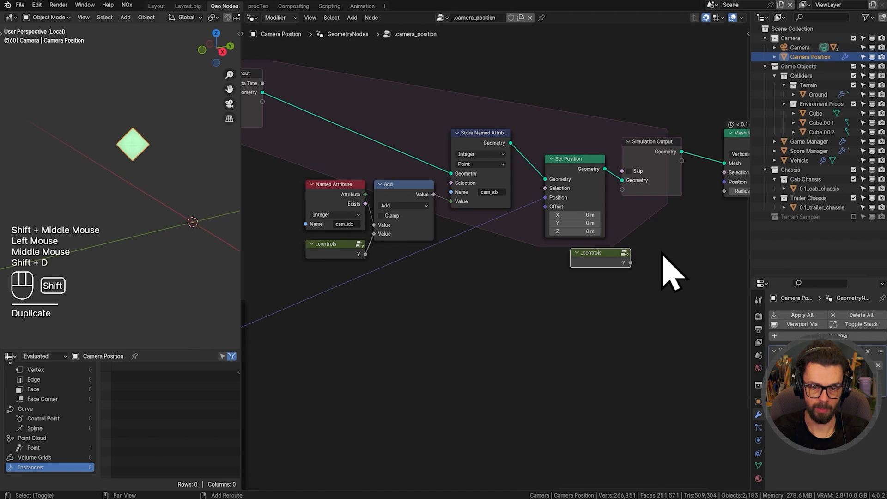
shift+middle_drag(663, 253, 579, 266)
key(g)
click(582, 255)
- Shift Simulation Output, Mesh to Points and Group Output away from Set Position, and raise Set Position level with Simulation Output
shift+middle_drag(635, 231, 548, 247)
drag(452, 102, 661, 203)
key(g)
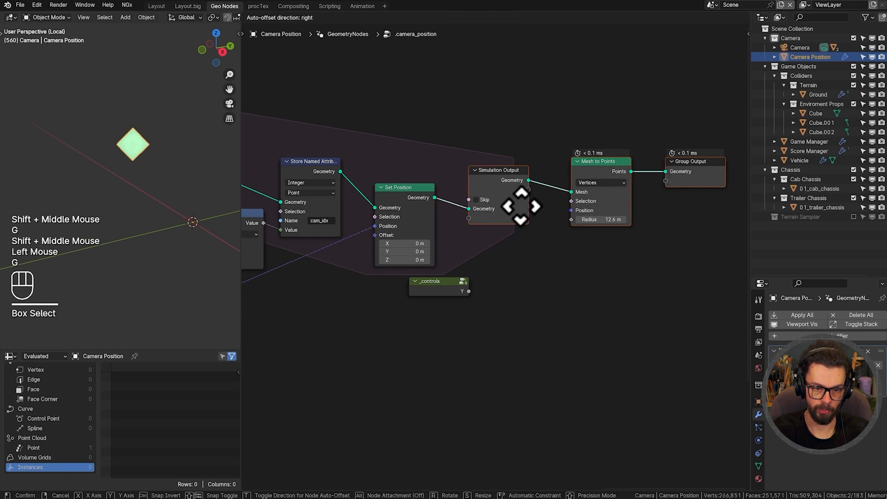
click(568, 209)
scroll(522, 186, up, 4)
mouse_move(513, 214)
shift+middle_down()
mouse_move(519, 209)
mouse_move(518, 226)
shift+middle_up()
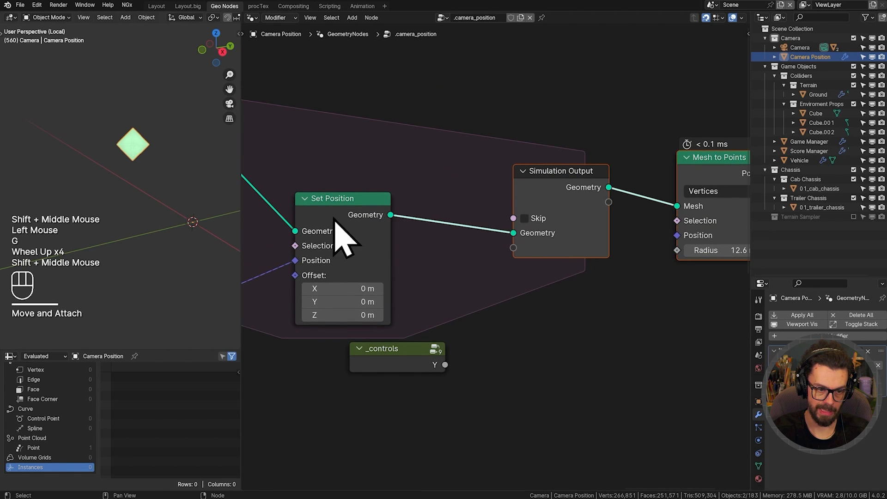
drag(334, 218, 306, 190)
- Link the duplicated _controls node's Y output to a new Simulation Output state and tuck the node directly beneath Simulation Output
drag(413, 297, 441, 377)
key(g)
click(555, 326)
drag(558, 310, 513, 248)
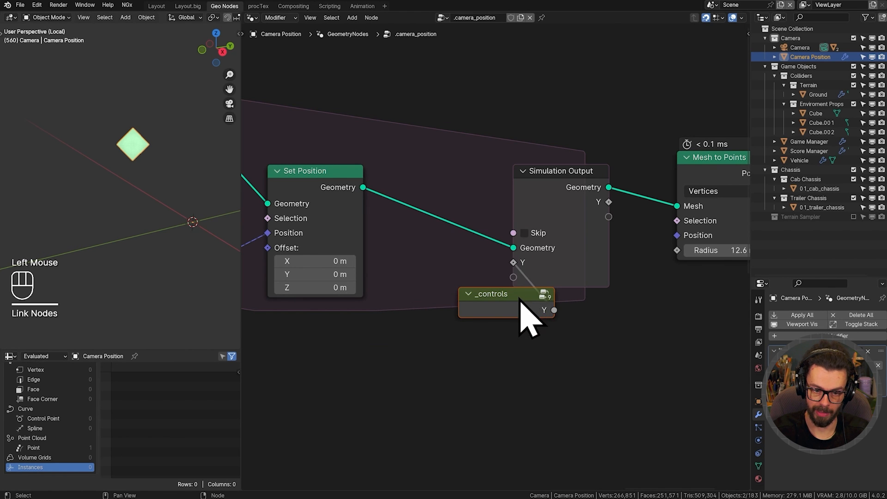
drag(531, 317, 571, 323)
click(571, 324)
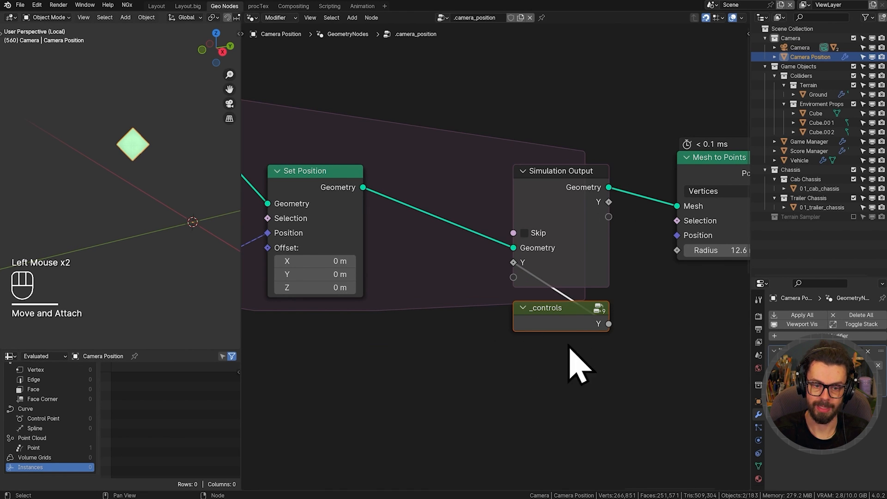
- Handwrite the annotation labels y-1 and y0 in two rows above the Simulation Input node
scroll(547, 279, down, 3)
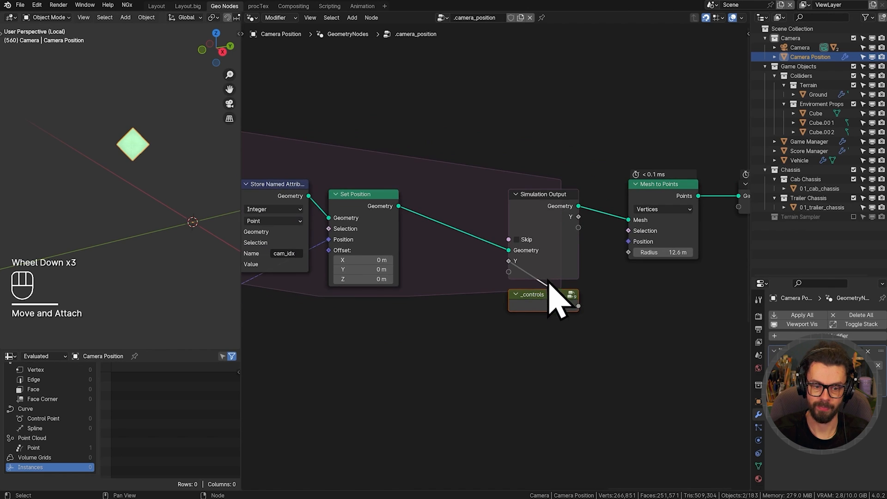
scroll(508, 309, down, 2)
middle_drag(277, 259, 406, 257)
middle_drag(272, 208, 410, 237)
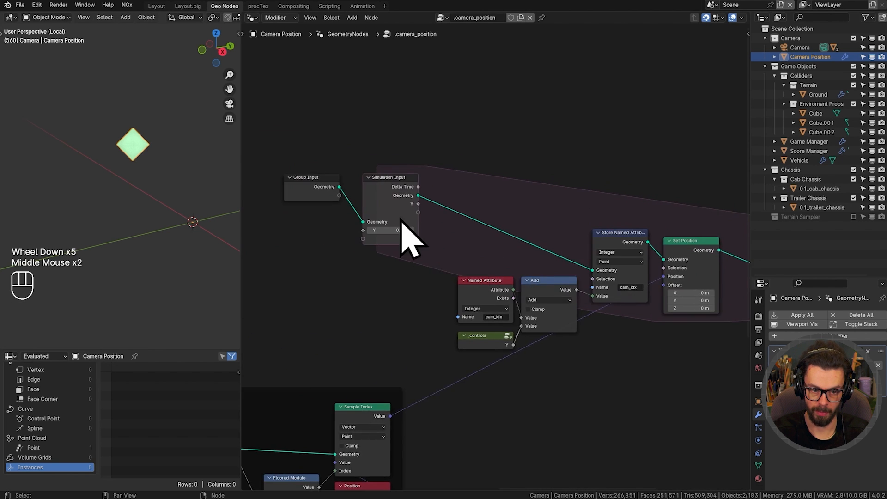
scroll(402, 212, up, 3)
drag(389, 185, 432, 240)
mouse_move(390, 271)
shift+middle_down()
mouse_move(445, 268)
mouse_move(448, 208)
mouse_move(439, 185)
shift+middle_up()
key(d)
drag(392, 118, 401, 163)
key(d)
key(d)
drag(416, 133, 426, 141)
key(d)
mouse_move(395, 182)
mouse_down()
mouse_move(418, 217)
mouse_move(411, 221)
mouse_up()
key(d)
key(d)
drag(426, 184, 428, 184)
key(d)
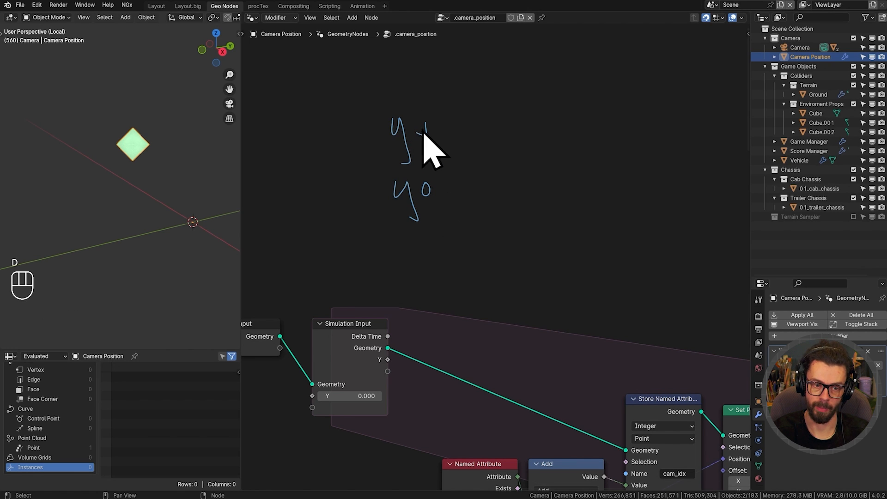
- Annotate the y-1 and y0 rows with a 0, 0 column marked x below and a second column of 0, 1
shift+middle_drag(469, 247, 490, 147)
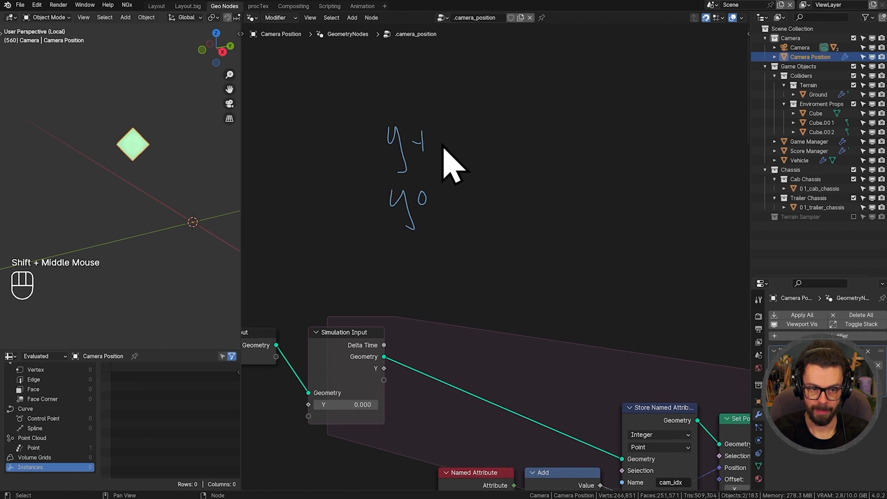
key(d)
drag(467, 122, 467, 124)
key(d)
key(d)
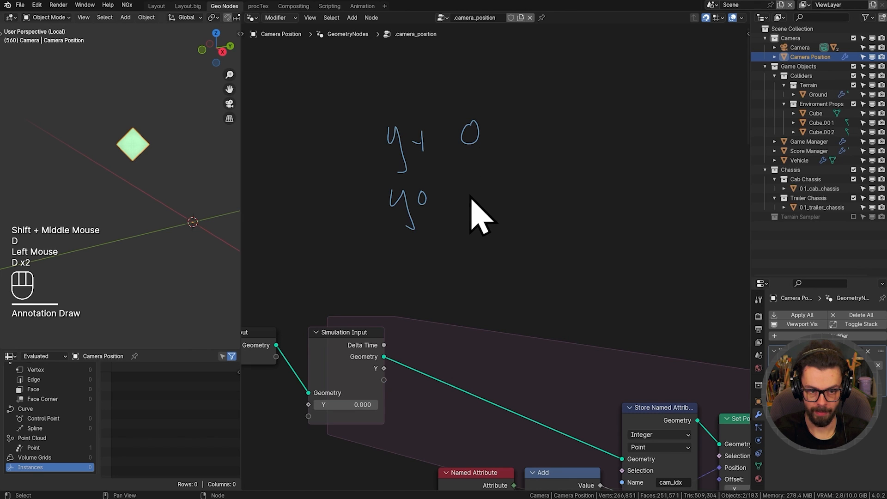
key(d)
mouse_move(476, 186)
mouse_down()
mouse_move(475, 212)
mouse_move(475, 185)
mouse_up()
key(d)
mouse_move(470, 255)
mouse_down()
mouse_move(478, 266)
mouse_move(469, 273)
mouse_up()
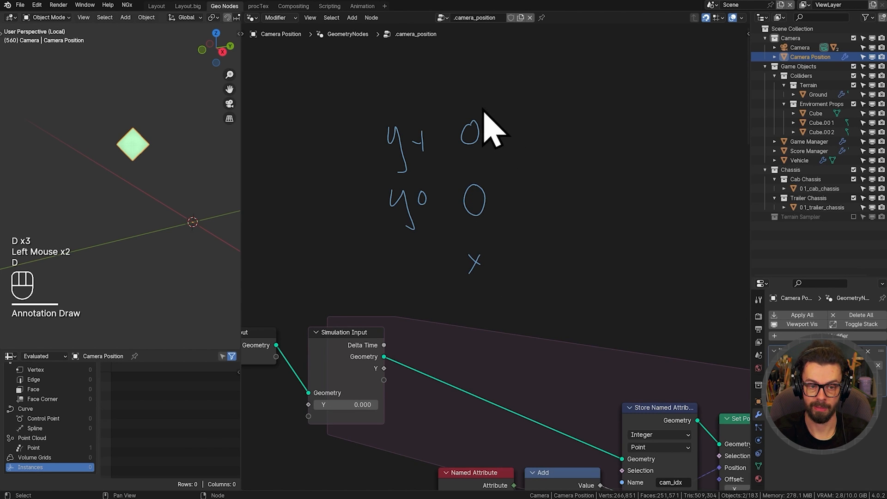
key(d)
drag(503, 121, 507, 146)
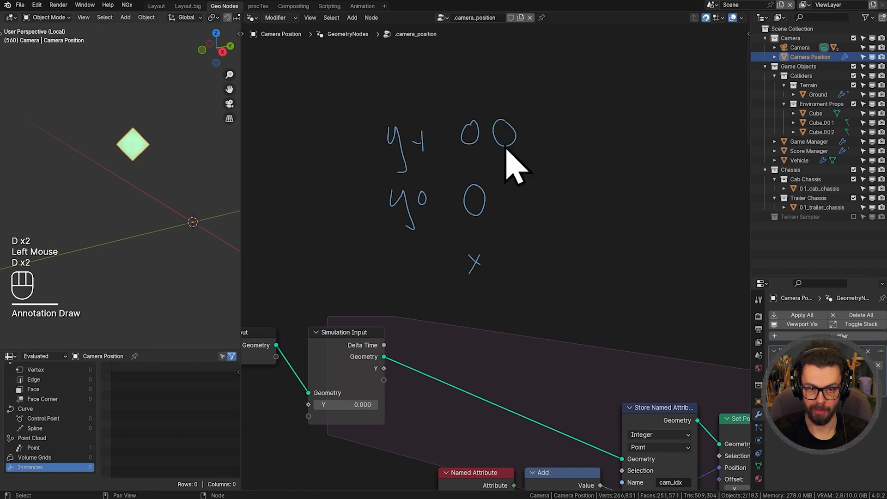
drag(509, 193, 510, 211)
key(d)
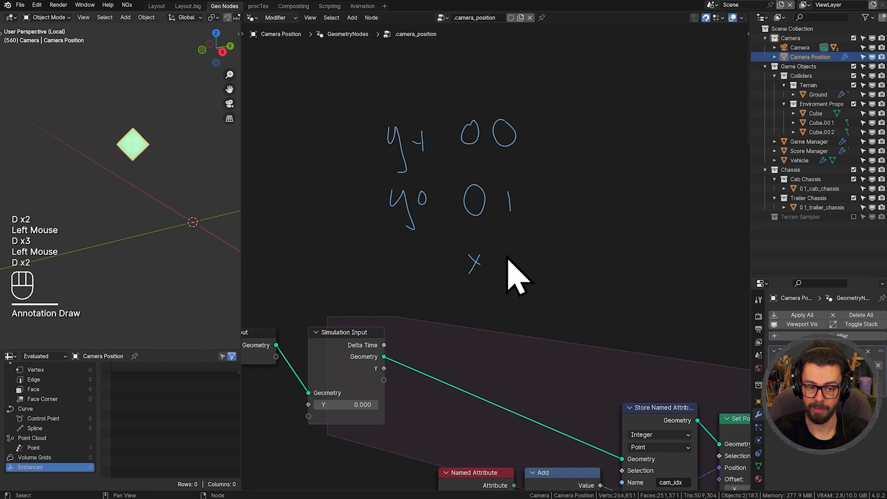
- Annotate a check mark under the second column, and add a third column reading 1 over 1 with a cross below
drag(507, 253, 519, 247)
key(d)
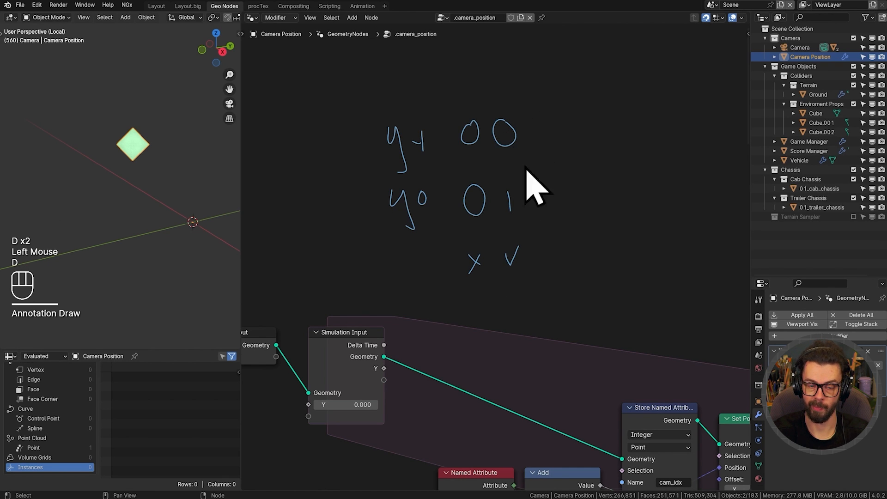
key(d)
drag(534, 116, 536, 137)
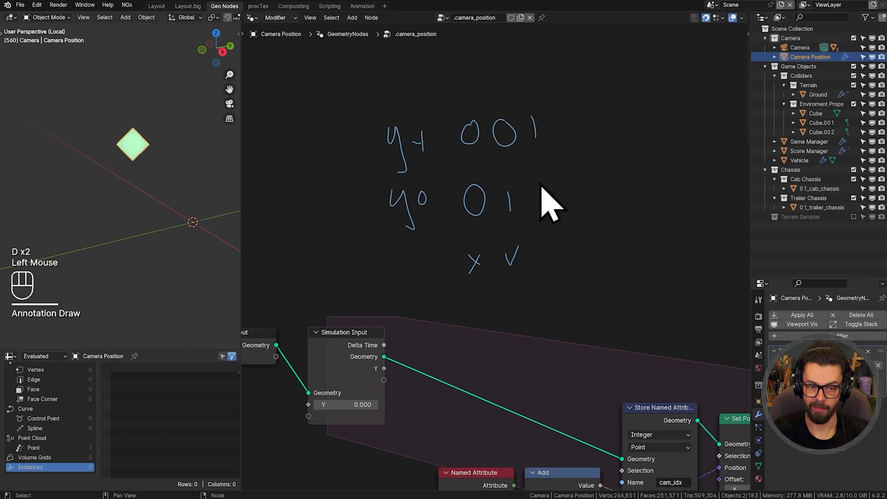
drag(538, 189, 540, 213)
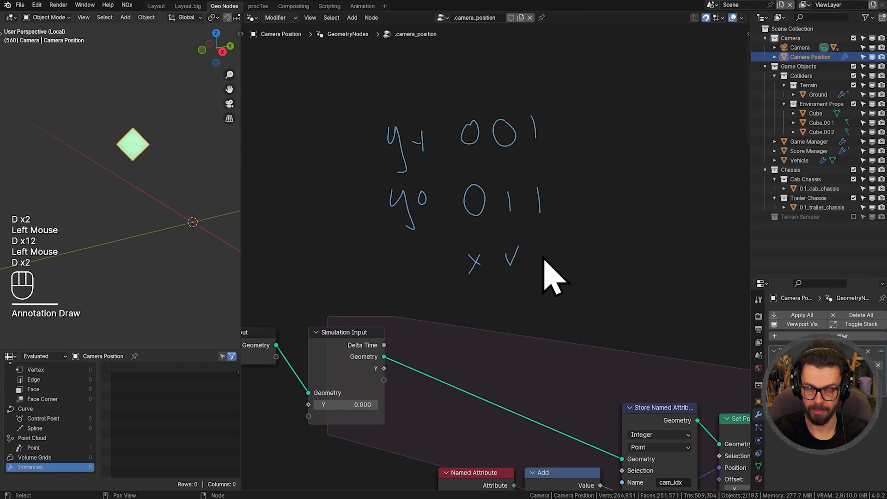
key(d)
mouse_move(535, 245)
mouse_down()
mouse_move(549, 261)
mouse_move(537, 264)
mouse_up()
middle_drag(538, 272, 520, 231)
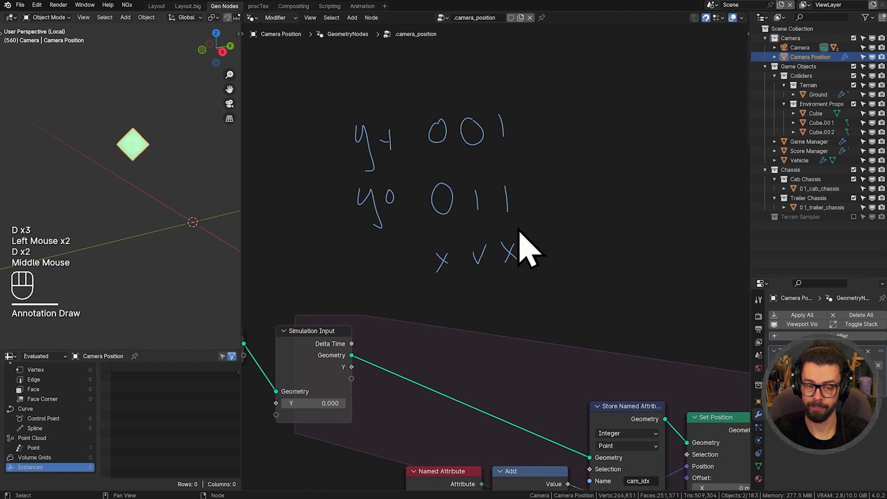
- Annotate a fourth column of the truth table with 1 over 0 and a cross underneath
key(d)
drag(528, 111, 528, 137)
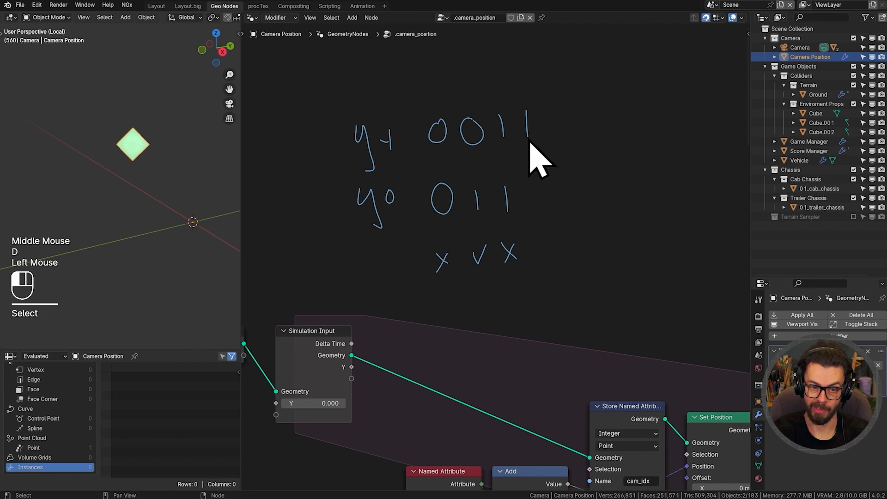
key(d)
mouse_move(538, 185)
mouse_down()
mouse_move(531, 206)
mouse_move(541, 184)
mouse_up()
key(d)
key(d)
mouse_move(534, 243)
mouse_down()
mouse_move(548, 257)
mouse_move(535, 259)
mouse_up()
key(d)
shift+middle_drag(514, 287, 527, 279)
- Draw an annotation loop around the second column, the 0-to-1 case with the check mark
key(d)
drag(506, 259, 503, 135)
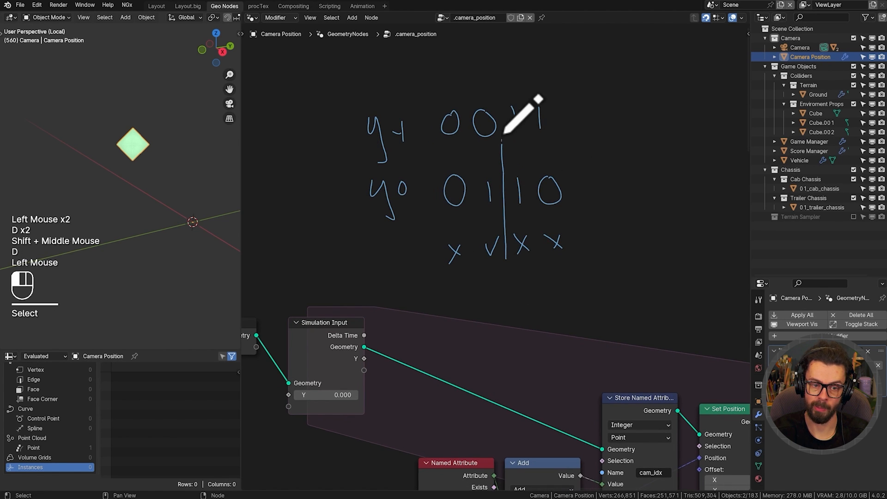
drag(479, 234, 501, 248)
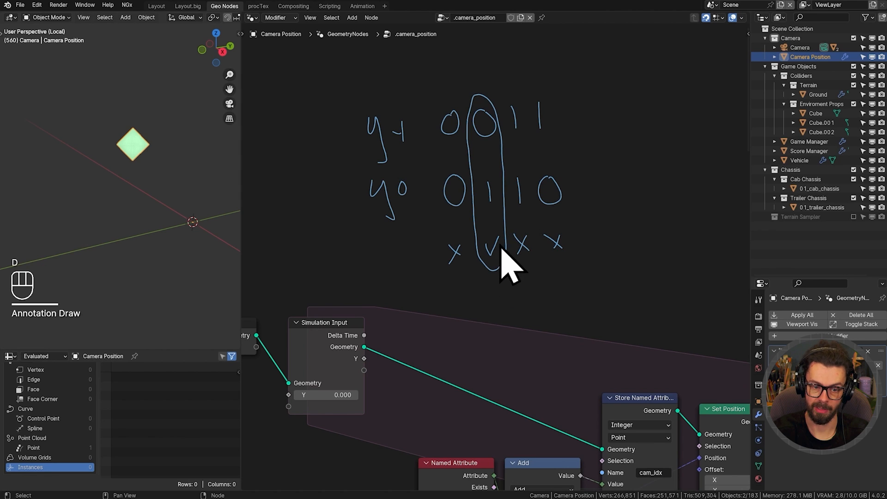
- Add a Boolean Math node above the simulation zone and keep its operation on And
middle_drag(509, 345, 530, 253)
key(shift+a)
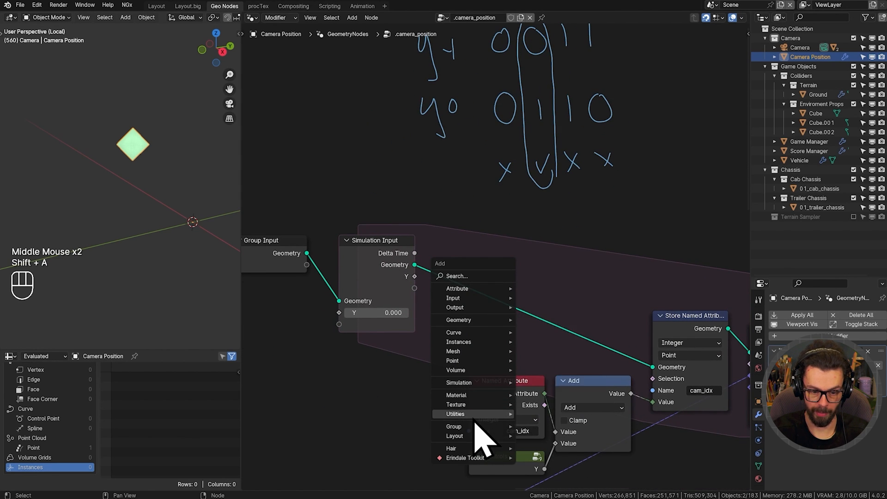
mouse_move(462, 413)
mouse_move(557, 374)
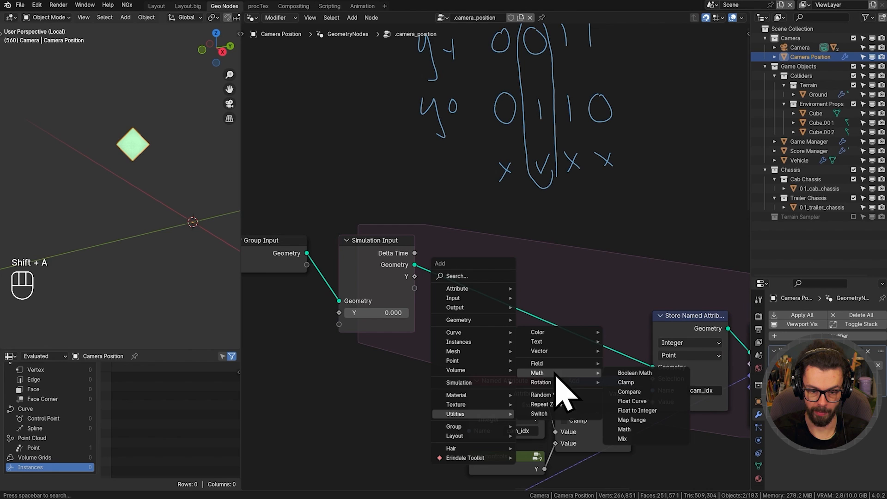
click(635, 374)
scroll(574, 204, up, 2)
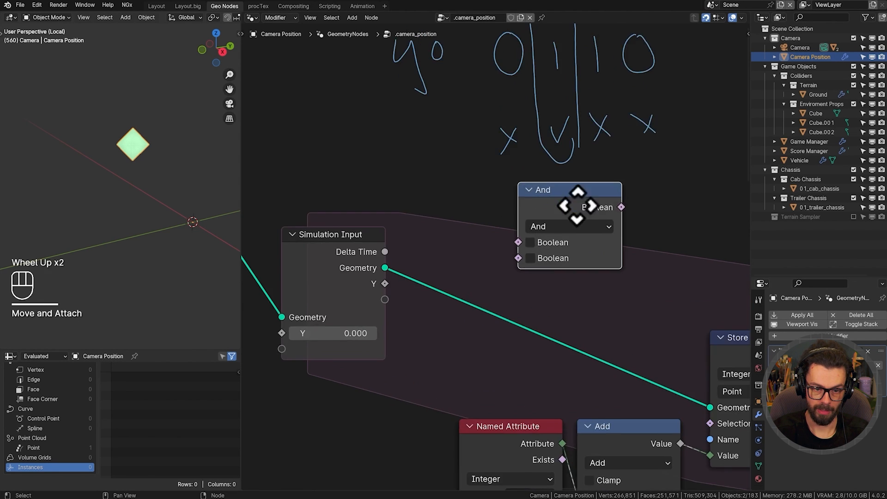
middle_drag(574, 203, 534, 311)
click(518, 372)
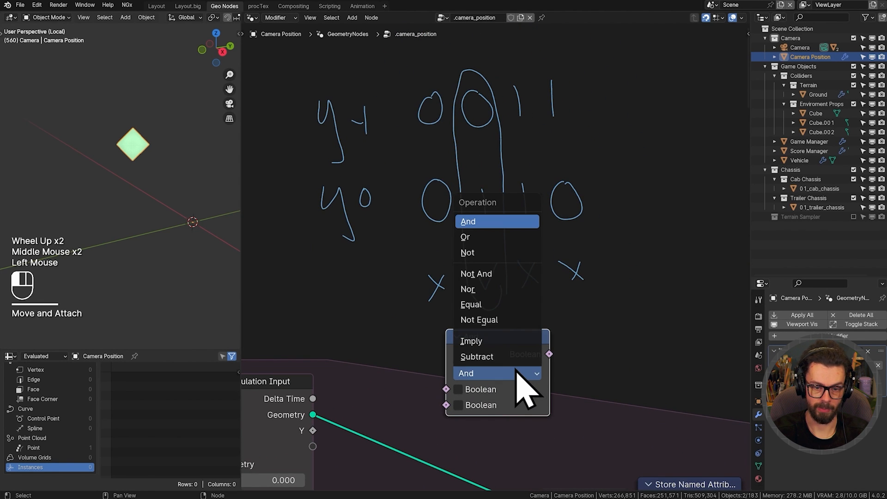
click(485, 226)
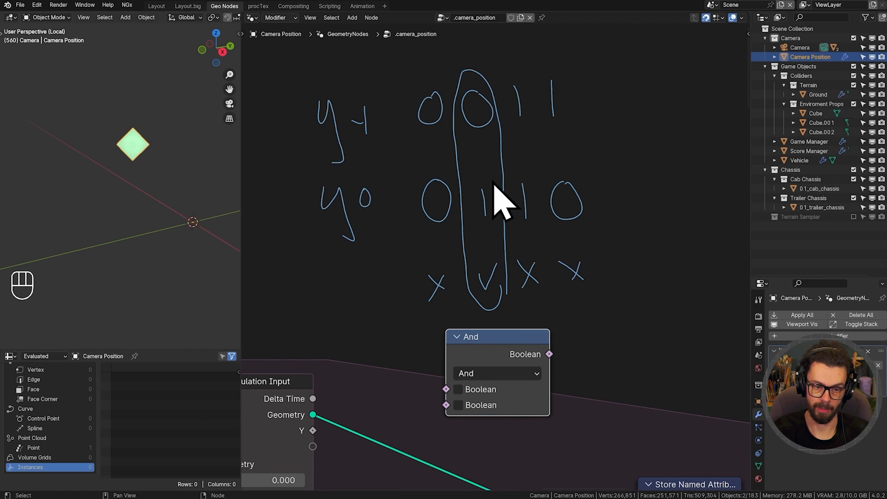
- Place the Boolean Math node beside the handwritten truth table and set its operation to Subtract
click(498, 378)
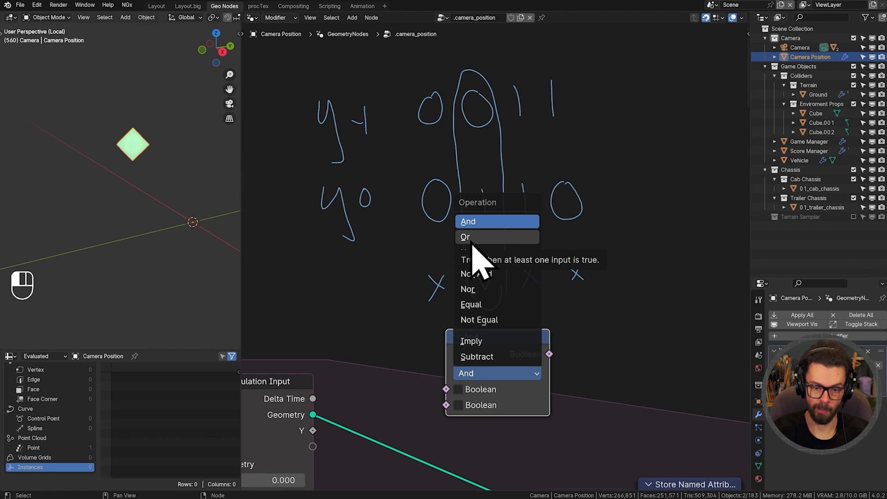
drag(502, 336, 679, 130)
shift+middle_drag(647, 157, 619, 162)
click(640, 186)
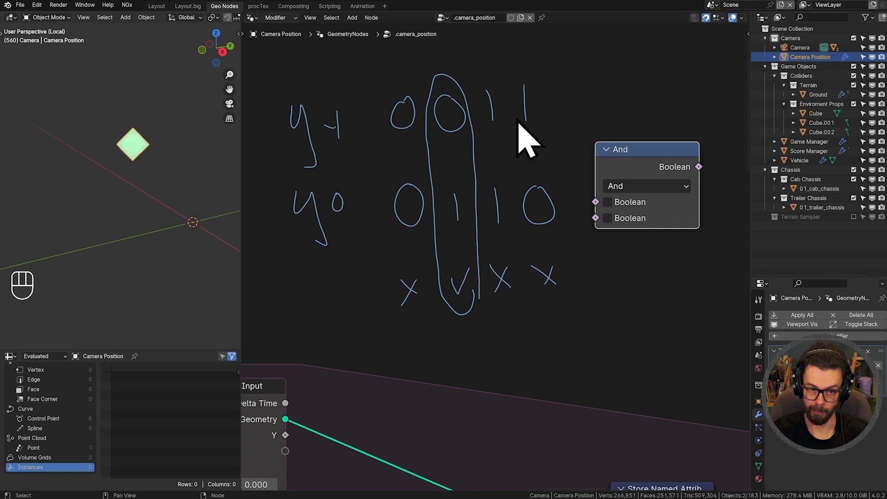
click(647, 185)
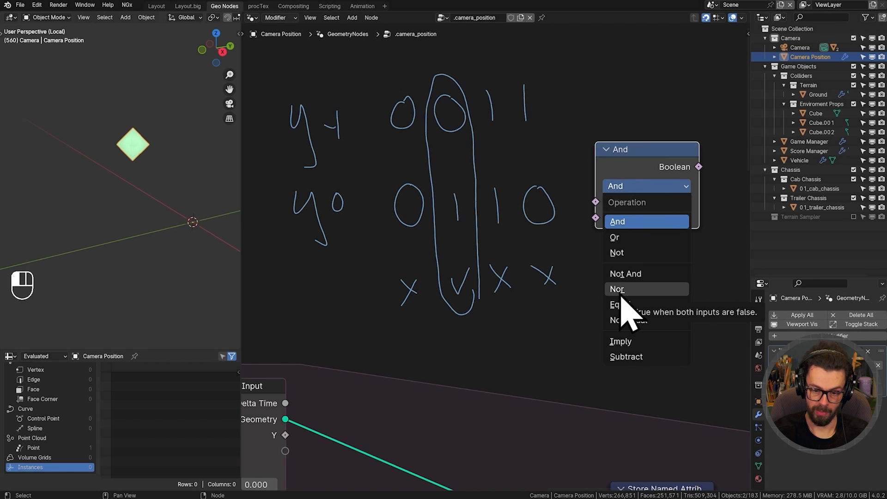
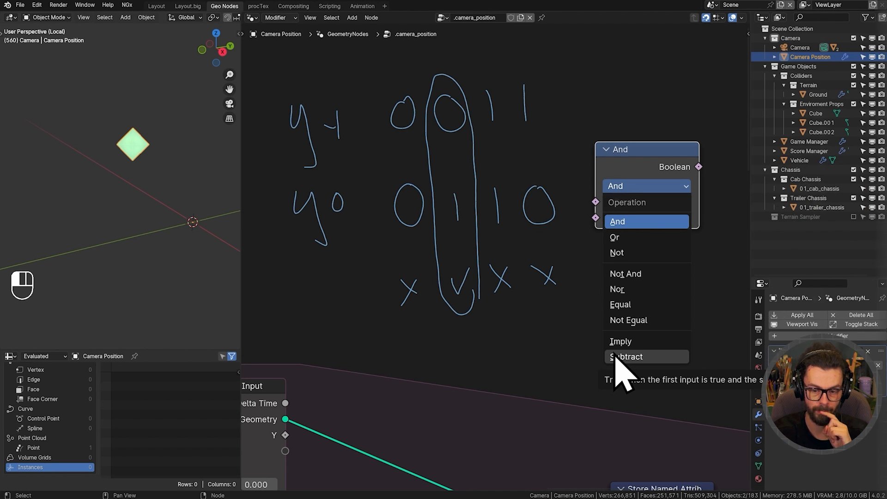
- Preview the Subtract node's output with a Viewer and place the node beneath Mesh to Points
key(g)
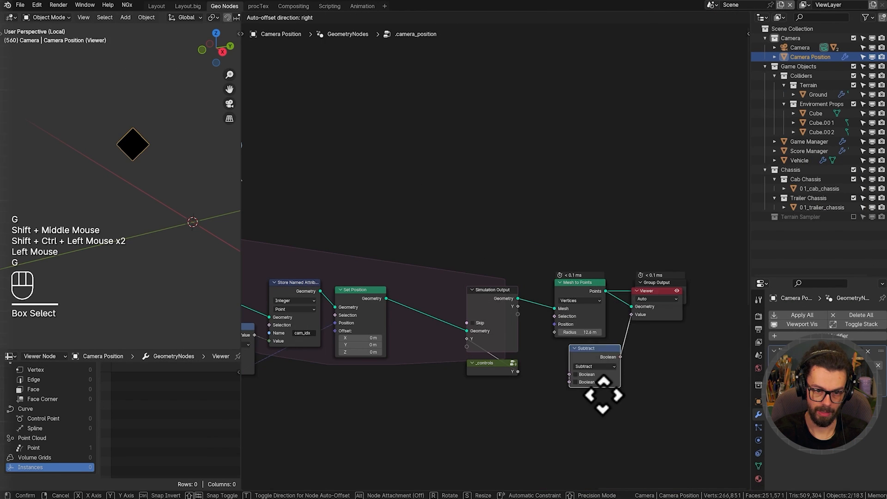
click(601, 390)
scroll(661, 352, up, 2)
middle_drag(644, 338, 522, 227)
key(g)
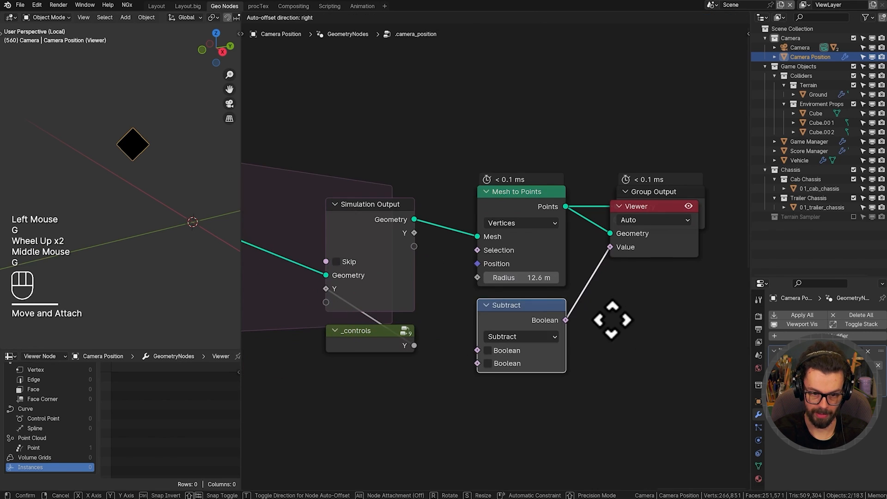
click(607, 324)
- Test the Subtract node by toggling its two Boolean inputs through their combinations and examining the point's colour
click(507, 350)
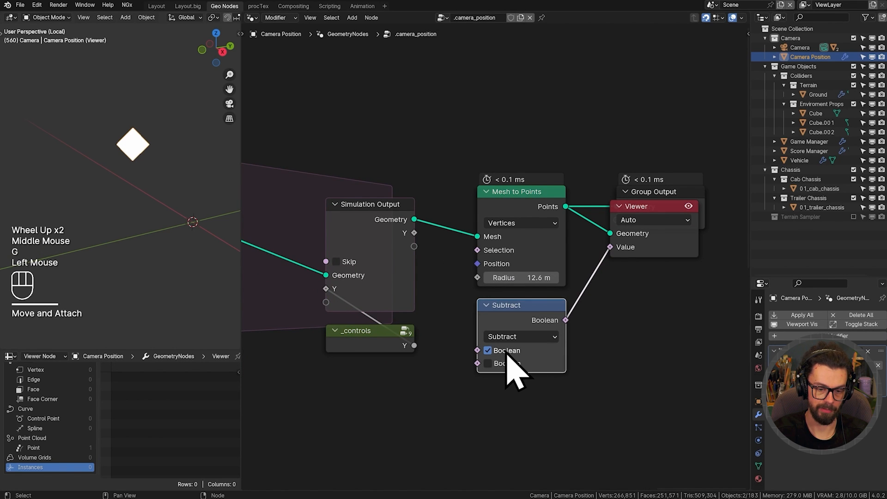
scroll(487, 369, up, 2)
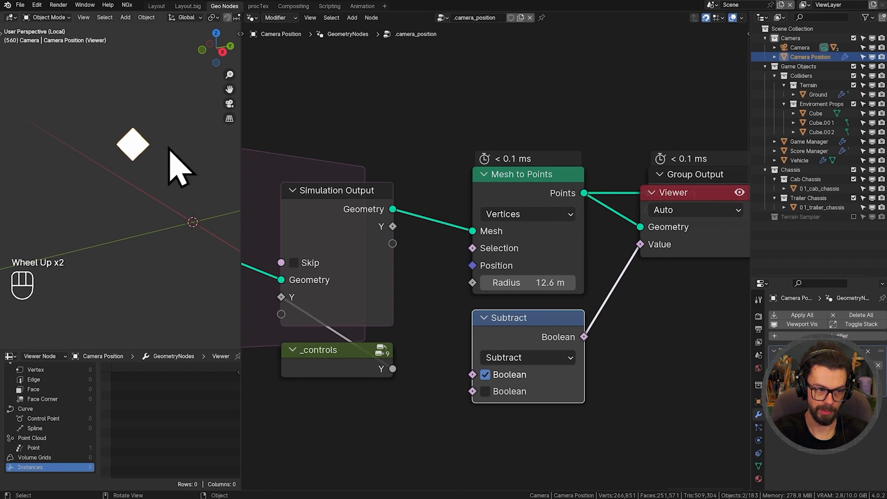
click(485, 374)
click(485, 392)
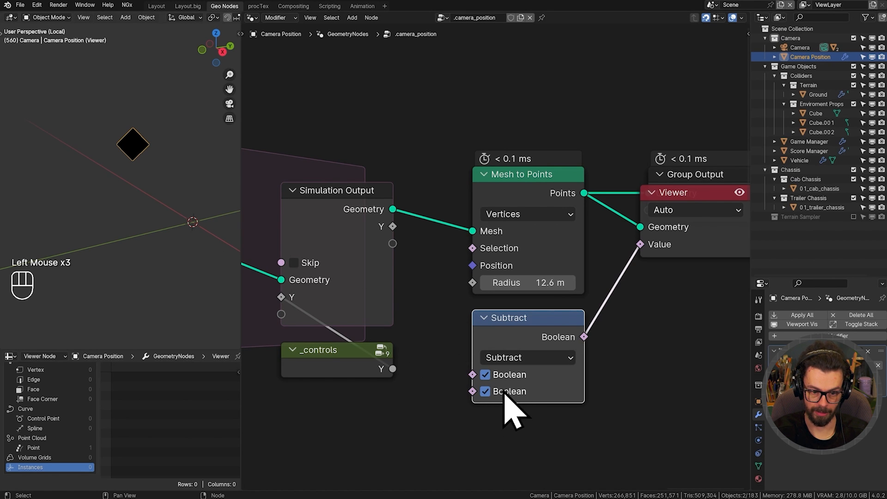
click(485, 375)
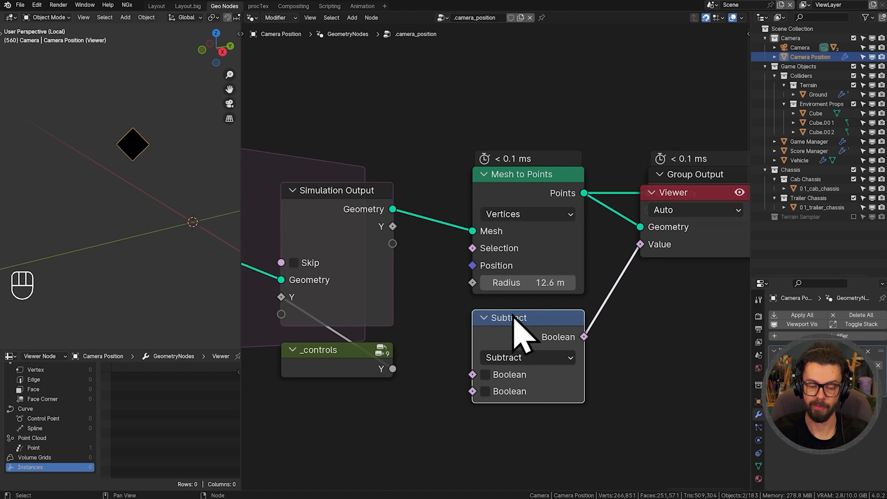
click(507, 375)
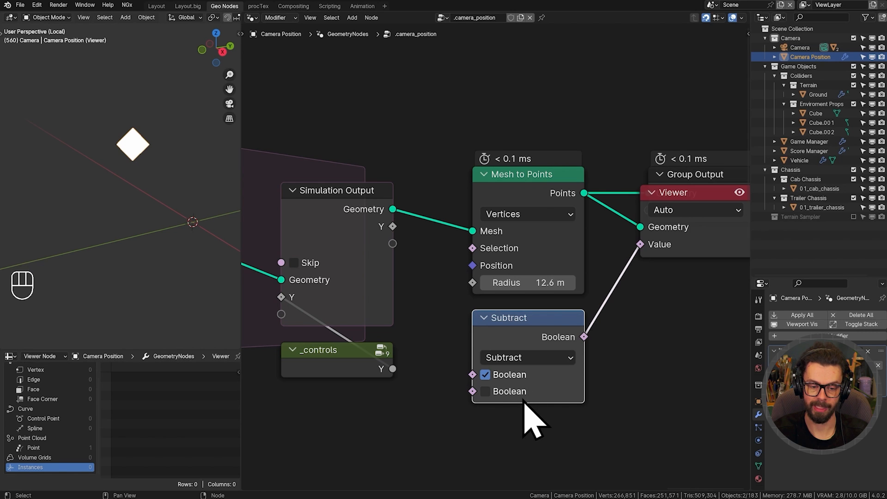
- Delete the Viewer node, keeping the Boolean Math node on Subtract
click(661, 254)
key(x)
scroll(577, 337, down, 2)
click(550, 338)
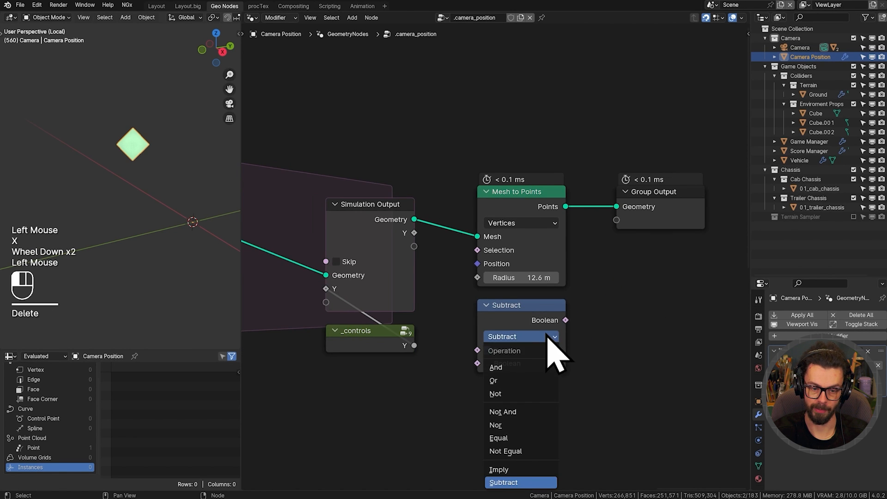
click(545, 324)
- Move the Subtract node back beside the Simulation Input, below the handwritten truth table
scroll(532, 346, down, 2)
middle_drag(530, 351, 714, 350)
key(g)
click(380, 168)
shift+middle_drag(391, 178, 640, 191)
key(g)
click(483, 199)
scroll(455, 200, up, 2)
shift+middle_drag(427, 201, 454, 214)
scroll(453, 214, up, 2)
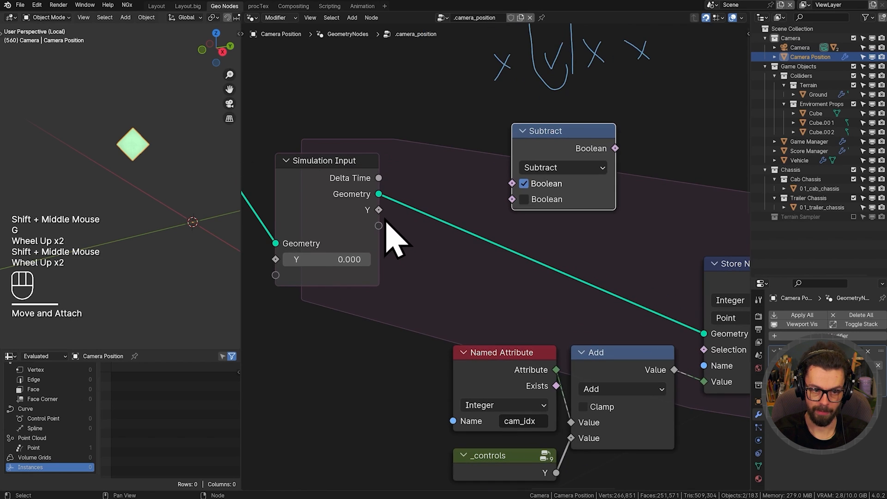
- Place _controls beneath Simulation Input, and link its Y to Subtract's first Boolean and Simulation Input's Y to the second
drag(387, 217, 511, 208)
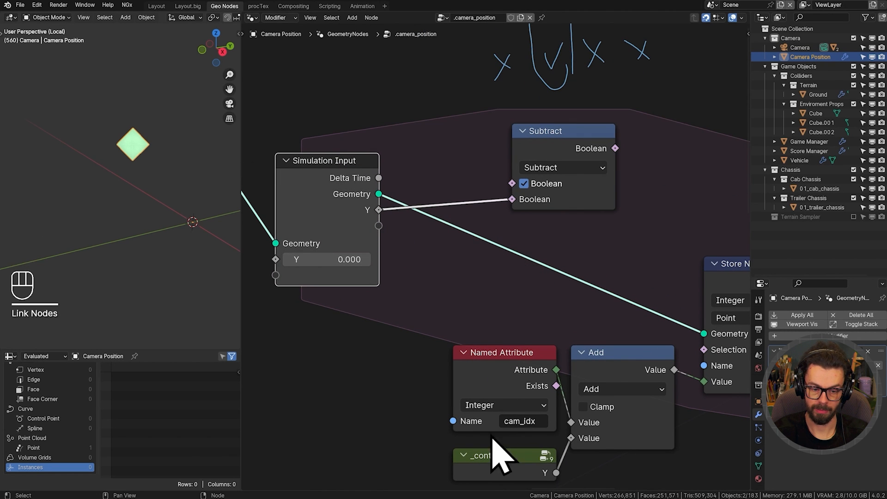
drag(499, 457, 323, 310)
drag(375, 329, 536, 186)
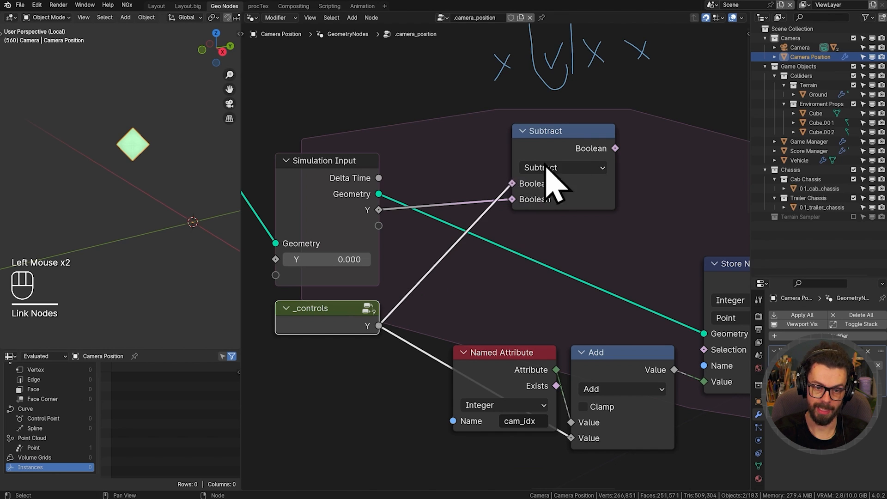
- Link the Subtract output to the Add node's second Value in place of the direct _controls Y link
drag(567, 137, 572, 438)
scroll(563, 344, down, 2)
shift+middle_drag(563, 343, 519, 346)
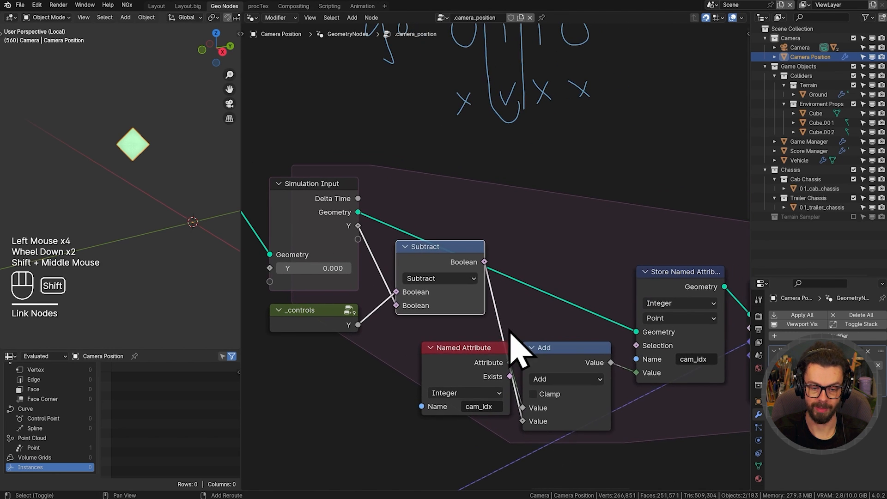
- Arrange the Named Attribute, Subtract and Add nodes compactly between Simulation Input and Store Named Attribute
drag(483, 321, 590, 390)
key(g)
click(530, 185)
drag(528, 151, 564, 192)
key(g)
click(578, 193)
scroll(566, 318, down, 2)
shift+middle_drag(566, 318, 540, 299)
drag(547, 316, 450, 178)
key(g)
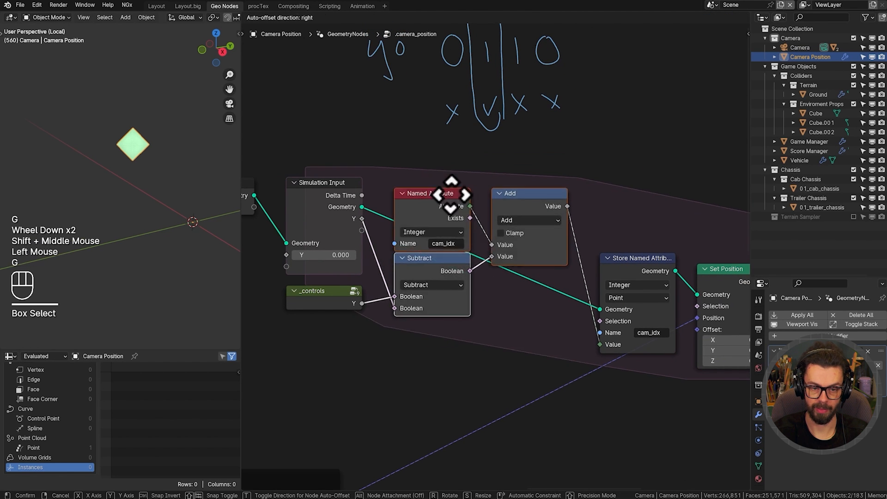
click(448, 255)
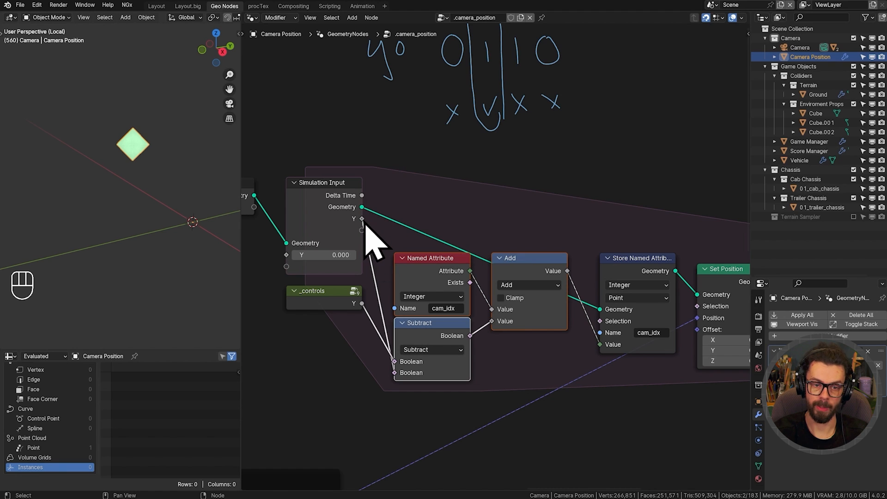
- Play the animation to test the camera position switching with the Y control
key(shift+space)
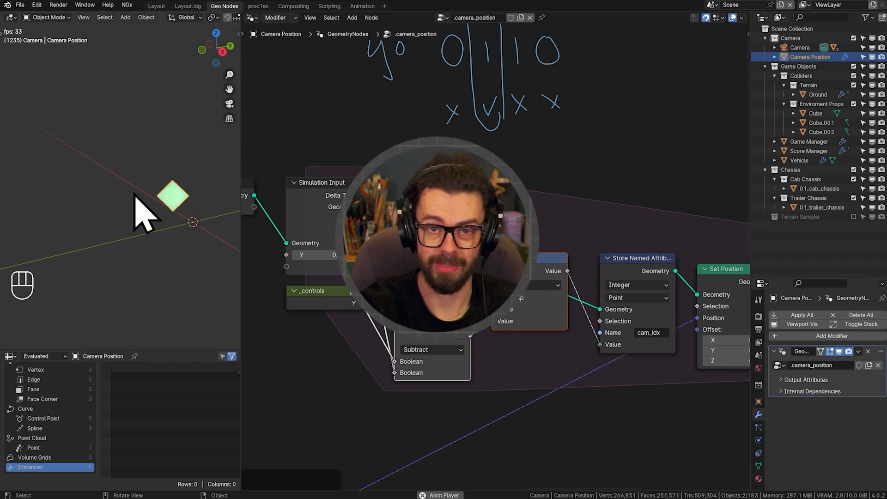
- Move the Store Named Attribute and Set Position nodes up and closer to the Add node
scroll(451, 242, down, 2)
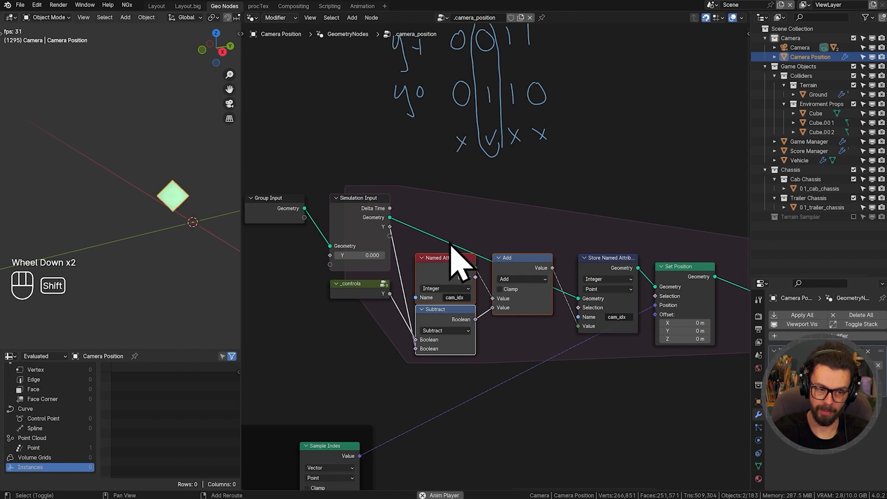
shift+middle_drag(451, 243, 444, 221)
scroll(551, 217, down, 1)
drag(550, 217, 621, 312)
key(g)
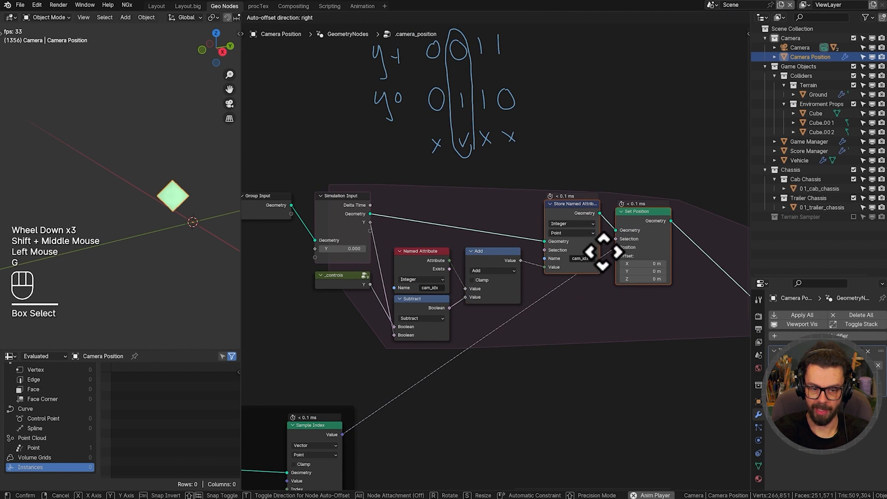
click(603, 251)
- Move Simulation Output, its _controls node and Mesh to Points up into line beside Set Position
scroll(573, 296, down, 2)
shift+middle_drag(573, 286, 432, 273)
drag(562, 204, 684, 351)
key(g)
click(663, 187)
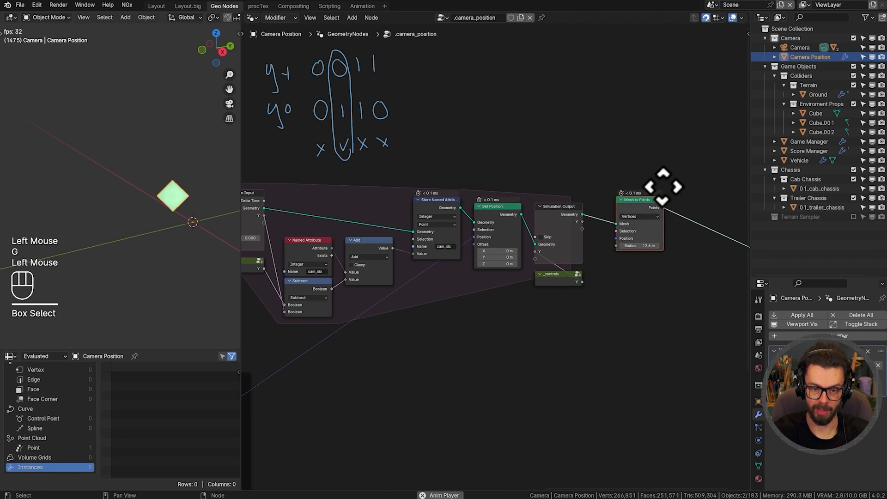
scroll(451, 317, down, 2)
shift+middle_drag(452, 317, 528, 311)
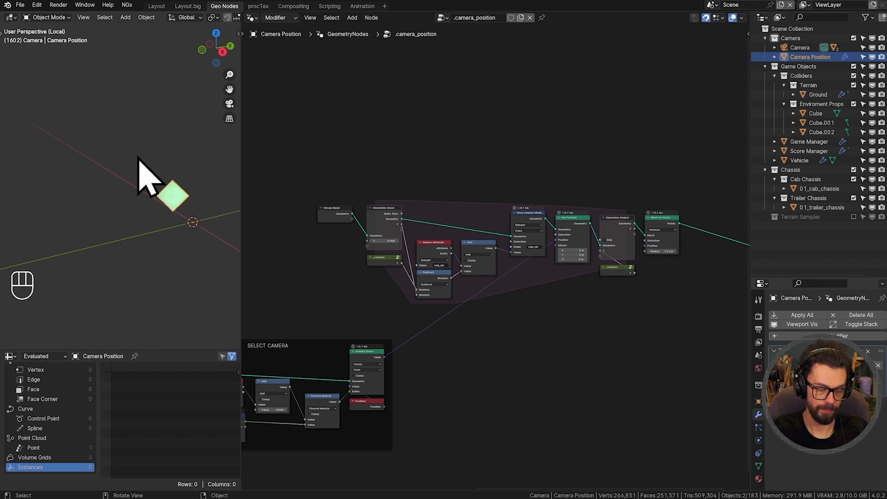
- Exit local view so the whole scene shows around the Camera Position object
key(KP_Divide)
scroll(138, 185, down, 2)
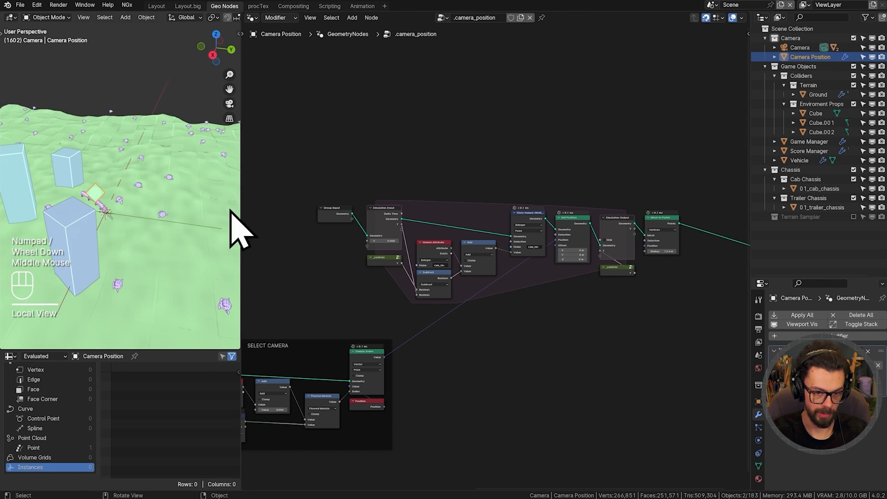
- Delete the Mesh to Points node while keeping its connection, and move Group Output beside Simulation Output
middle_drag(663, 223, 458, 222)
scroll(457, 223, up, 1)
scroll(492, 198, up, 2)
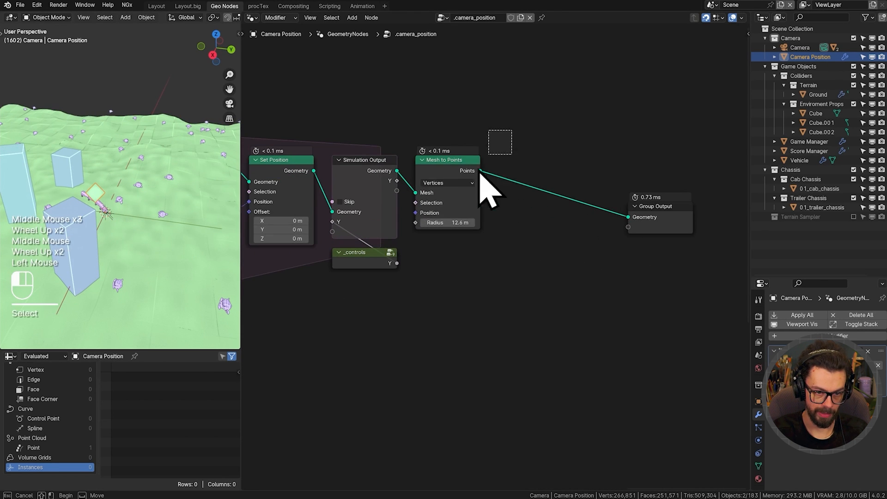
click(480, 190)
key(ctrl+x)
drag(556, 159, 687, 244)
key(g)
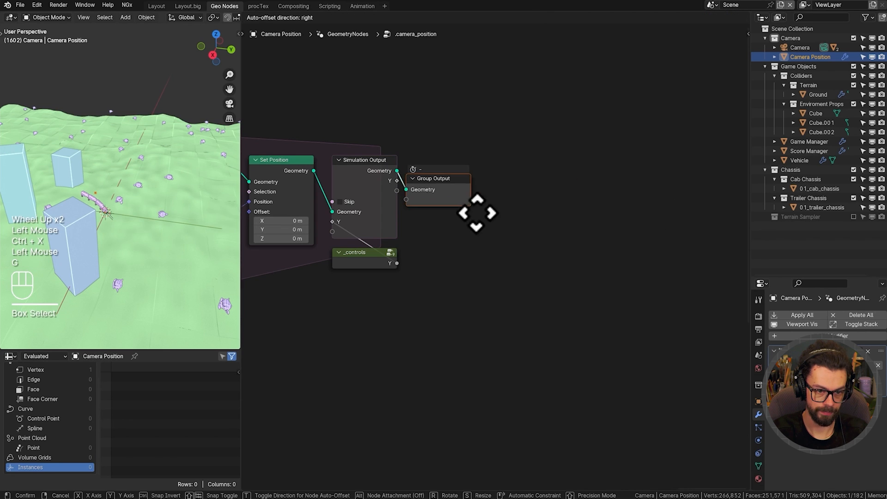
click(476, 212)
- Add a Copy Location constraint to the Camera object
scroll(126, 221, up, 4)
shift+middle_drag(125, 221, 159, 208)
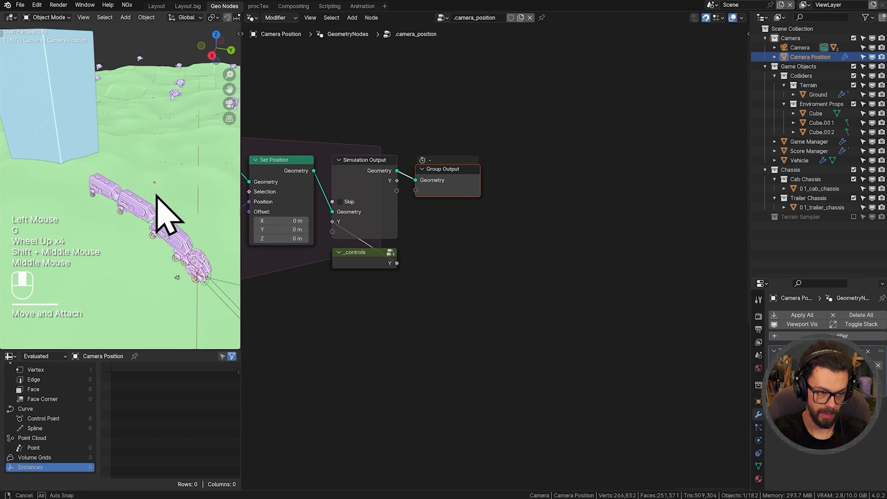
click(800, 48)
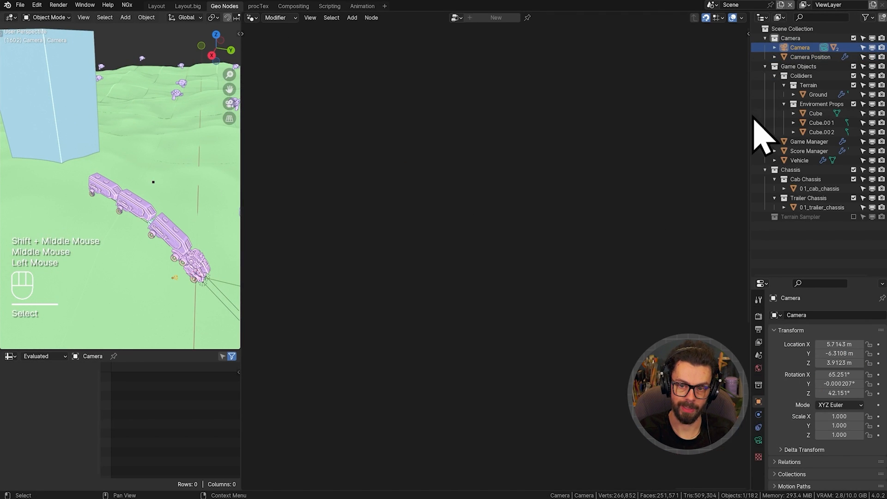
drag(751, 121, 669, 122)
click(677, 428)
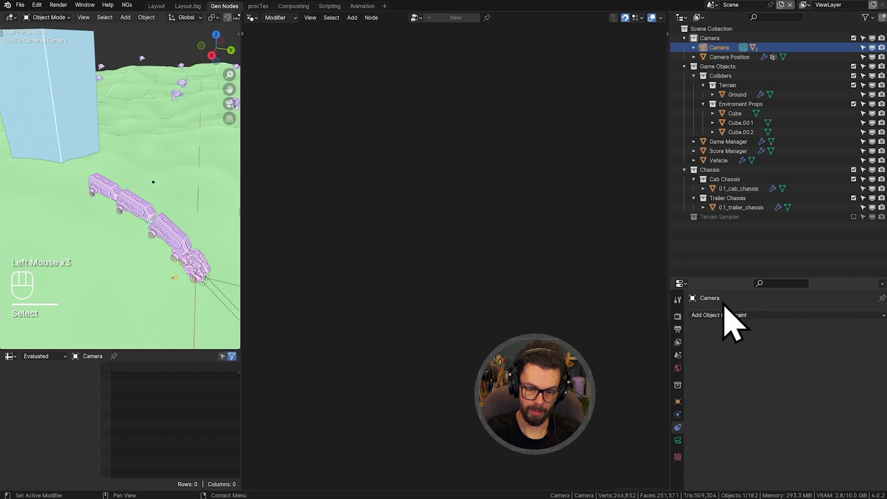
drag(731, 278, 735, 190)
ctrl+middle_drag(759, 258, 794, 254)
click(791, 235)
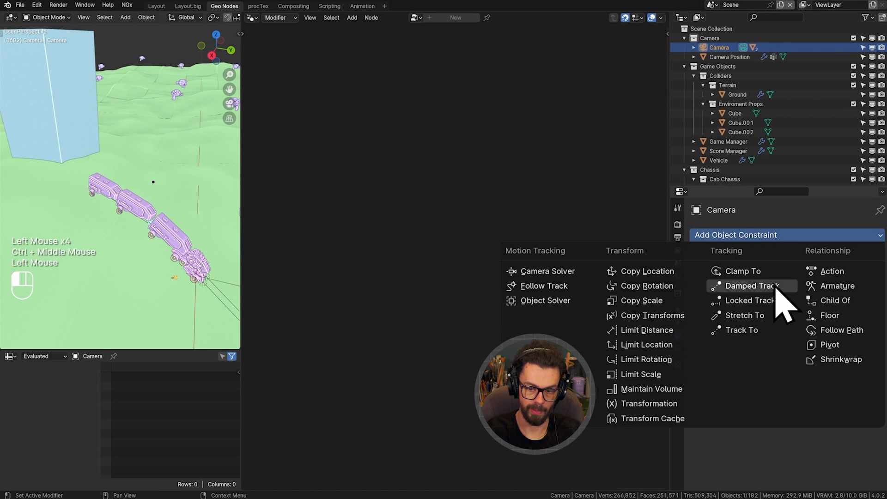
click(617, 271)
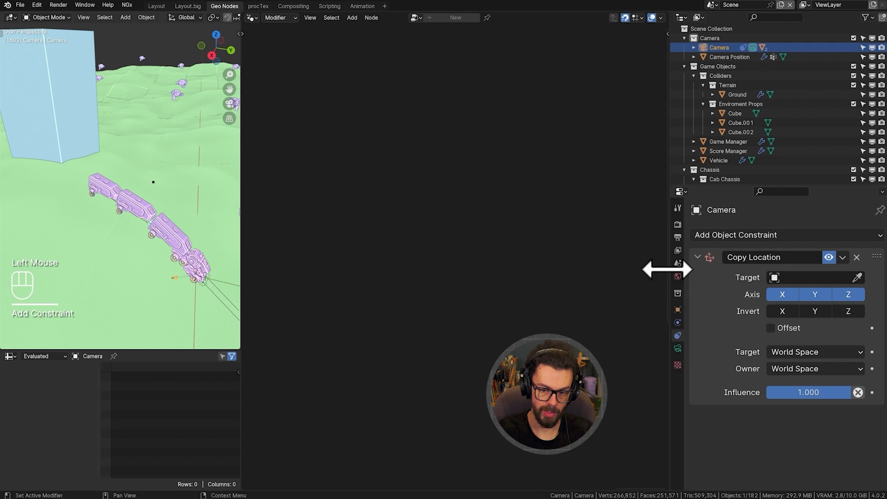
- Set the Copy Location constraint's target to Camera Position and its vertex group to Group
click(809, 276)
click(734, 297)
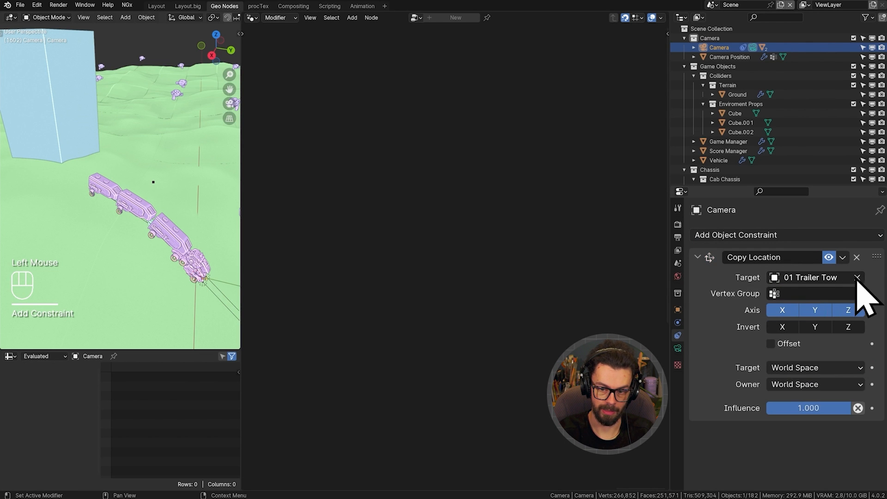
click(857, 278)
drag(734, 57, 817, 285)
click(802, 292)
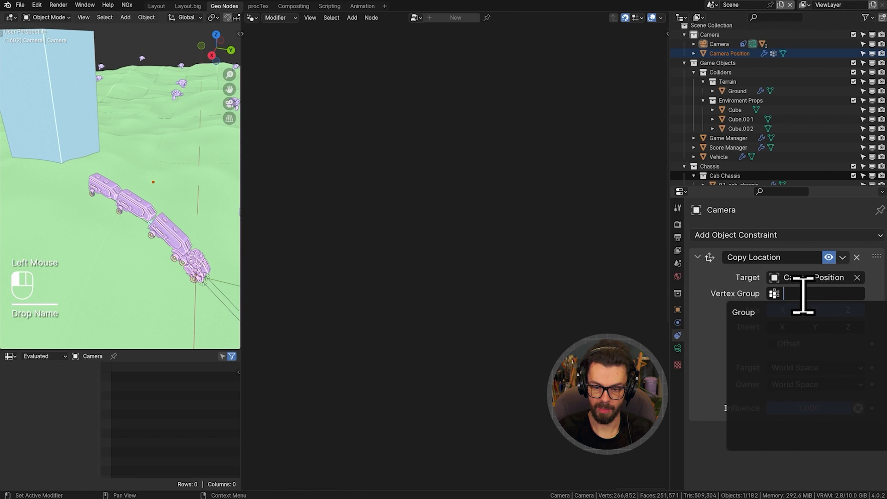
click(765, 312)
- Check the constrained camera beside the vehicle and save the file
scroll(133, 198, up, 3)
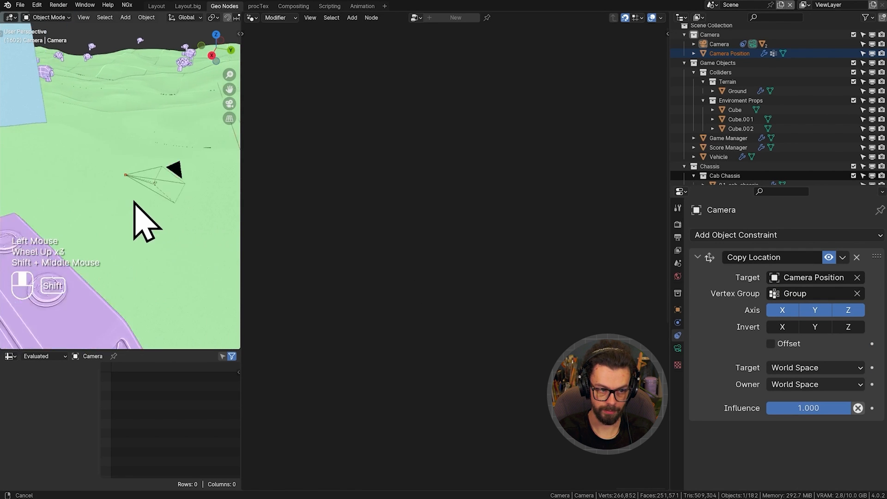
shift+middle_drag(132, 198, 142, 180)
scroll(112, 213, down, 1)
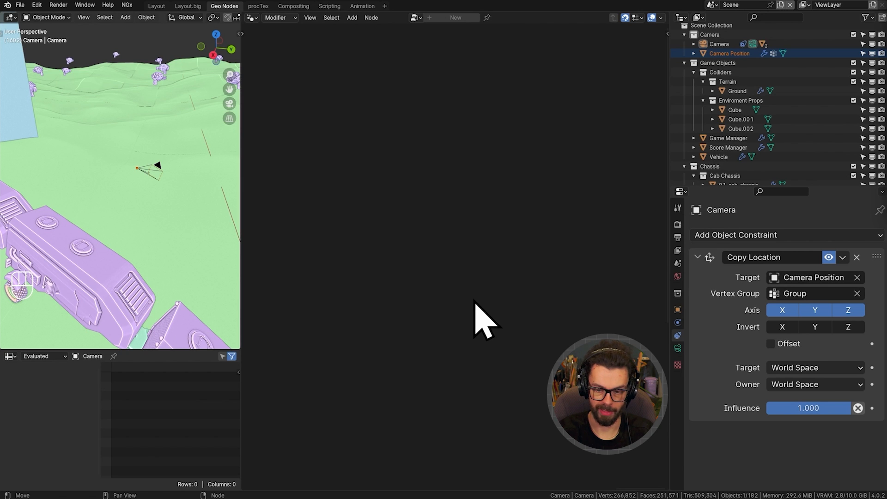
scroll(157, 231, down, 2)
middle_drag(157, 231, 133, 159)
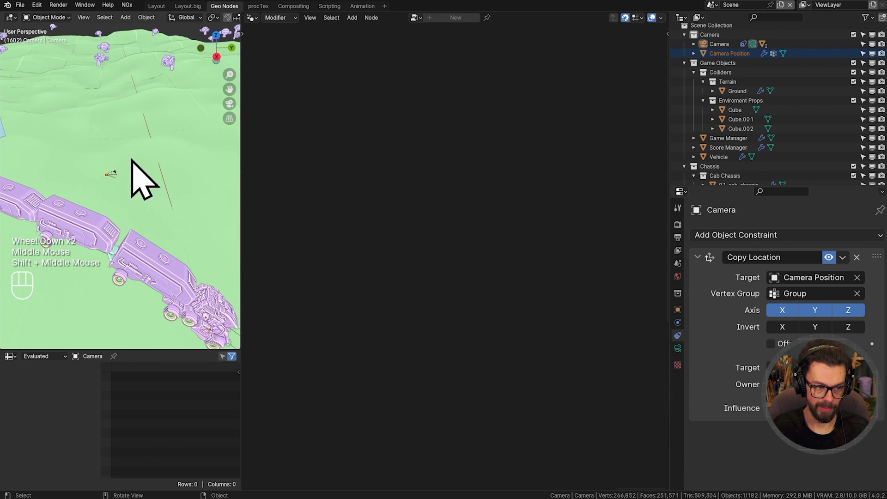
key(ctrl+s)
- Add a plane mesh to the Camera collection and rename it Camera Target
shift+middle_drag(138, 204, 139, 184)
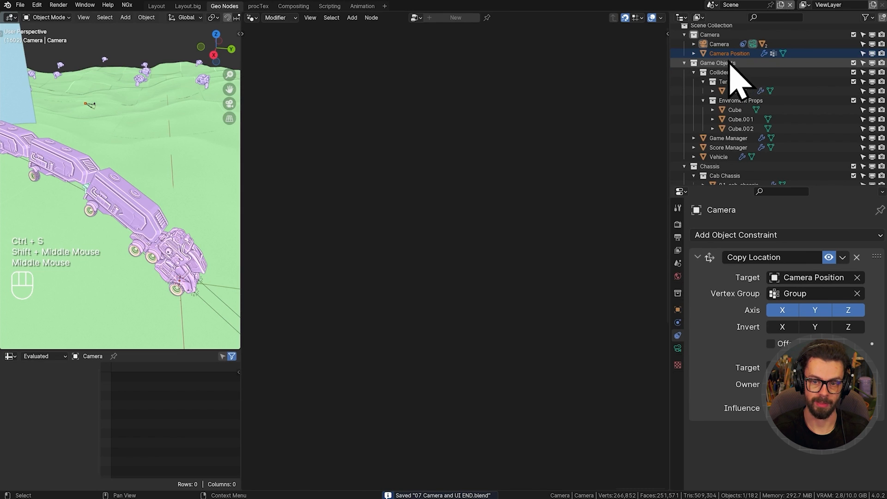
key(shift+a)
mouse_move(141, 143)
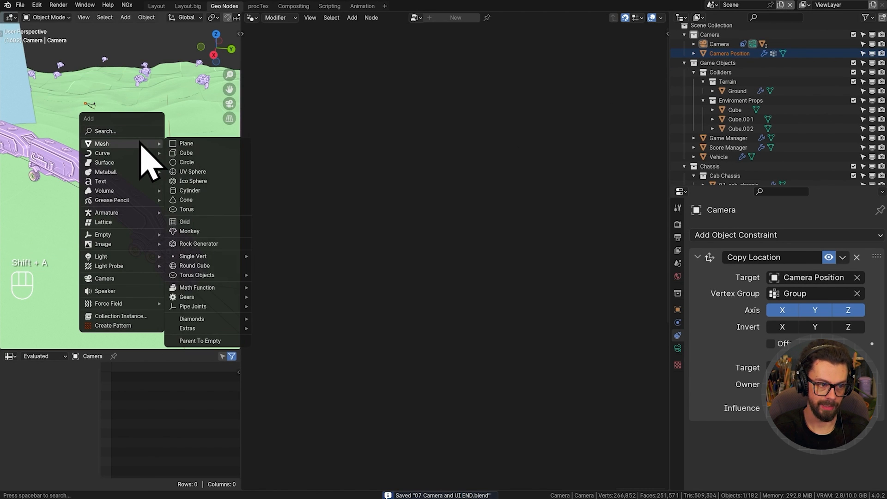
click(226, 144)
double_click(728, 65)
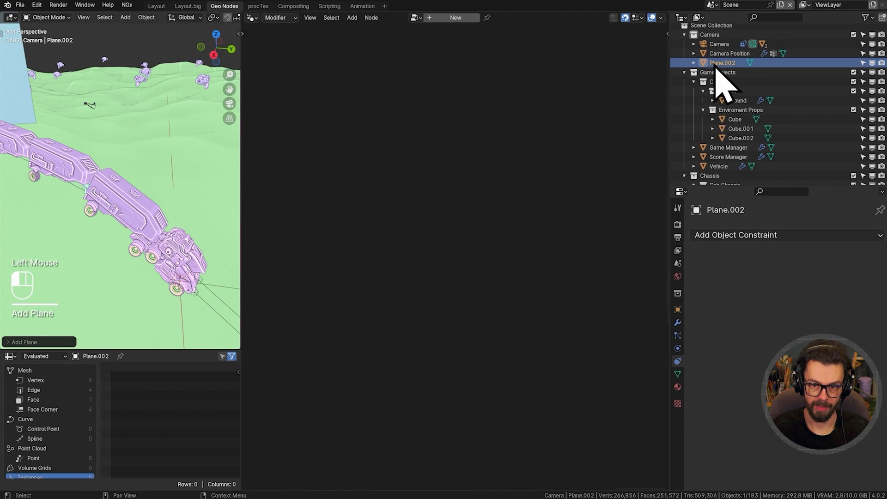
key(BackSpace)
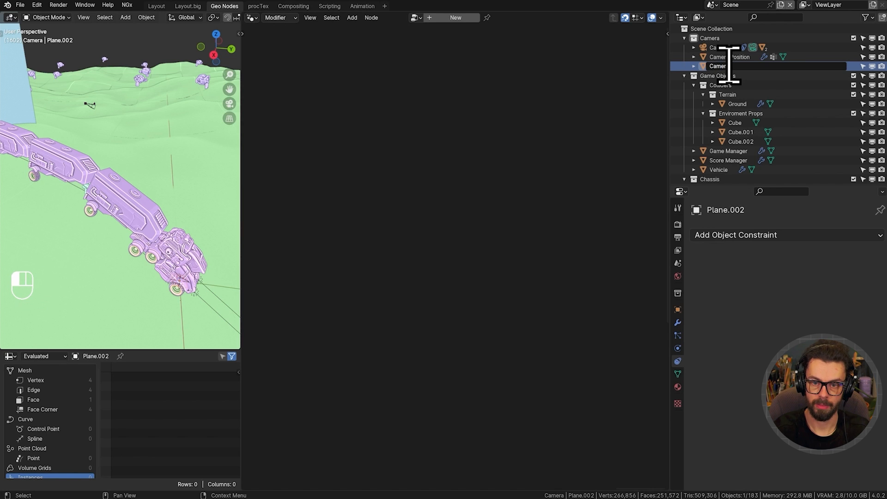
text(Camera Target)
key(Return)
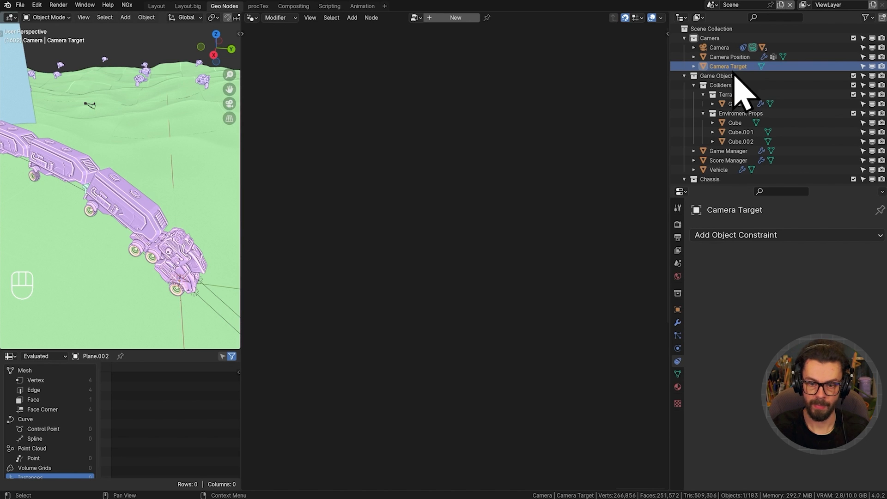
- Merge all of Camera Target's vertices at their center and switch the viewport to wireframe display
key(Tab)
shift+middle_drag(182, 206, 124, 194)
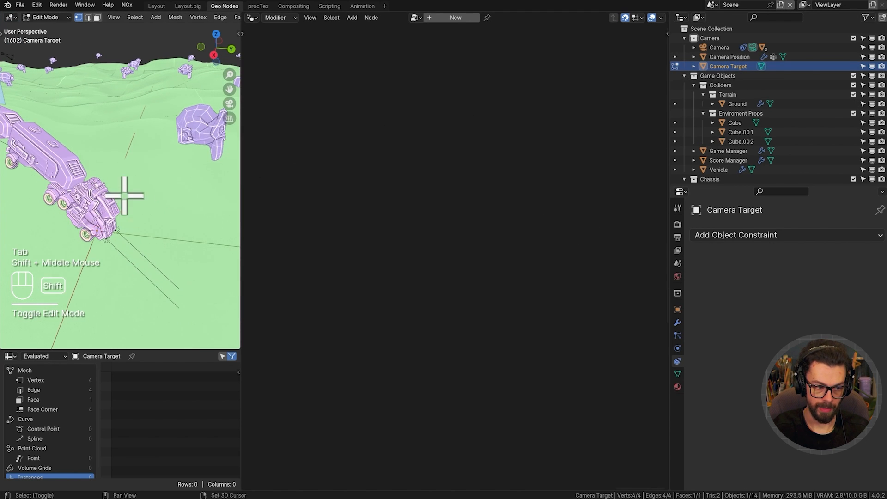
key(a)
key(m)
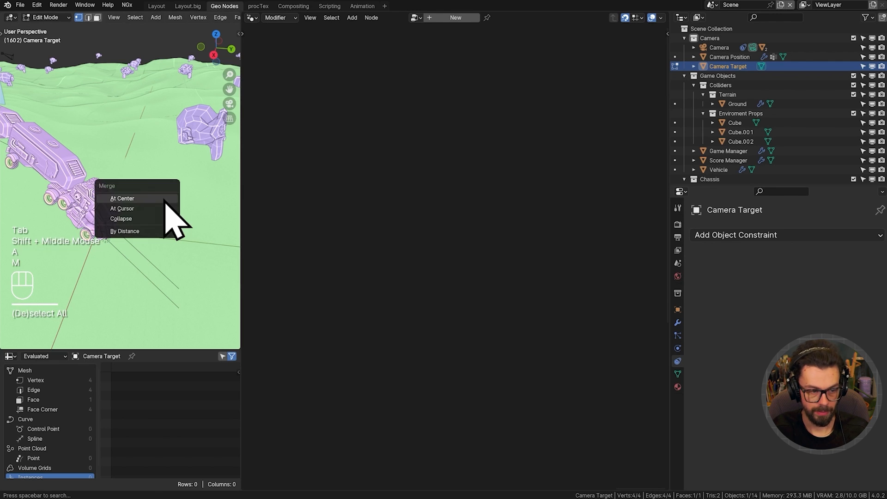
click(147, 199)
key(z)
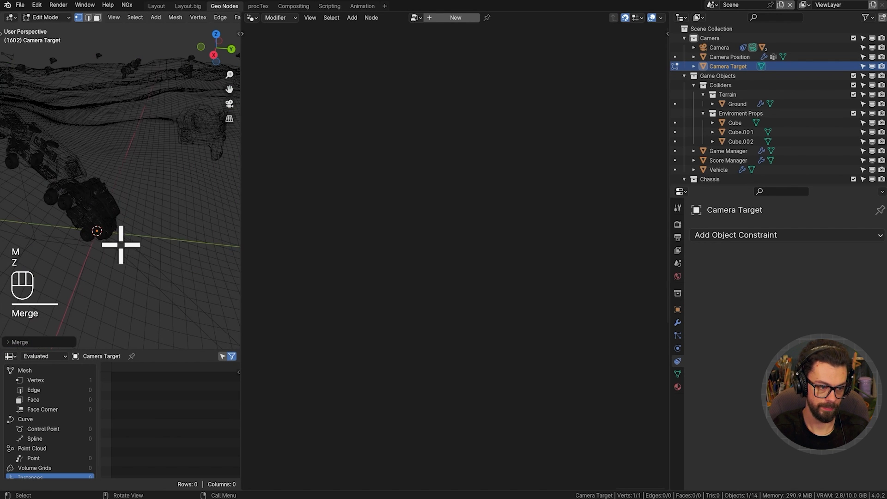
middle_drag(120, 243, 176, 254)
key(Tab)
- Create a new geometry node tree on Camera Target and name it .camera_target
click(458, 17)
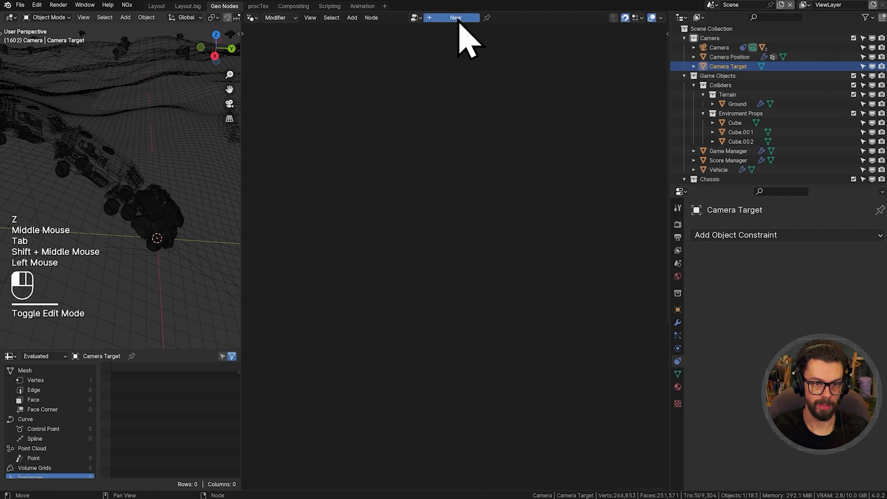
shift+middle_drag(437, 88, 486, 101)
click(455, 18)
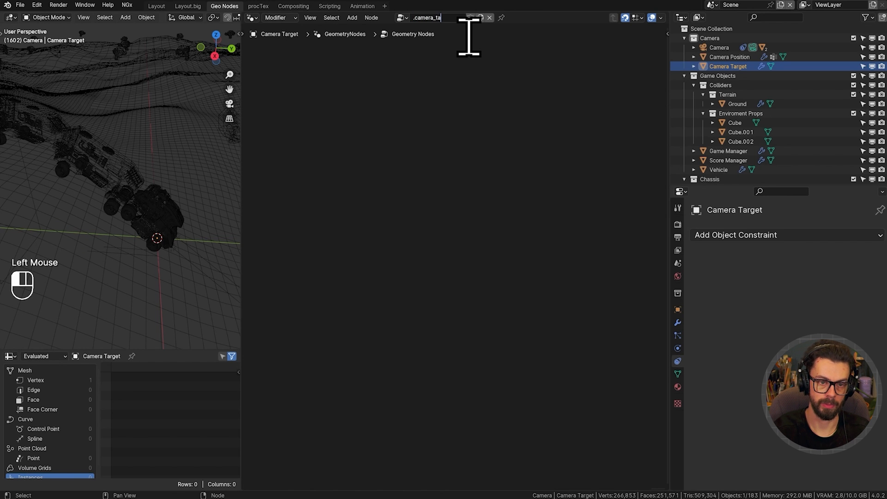
key(a)
key(KP_Decimal)
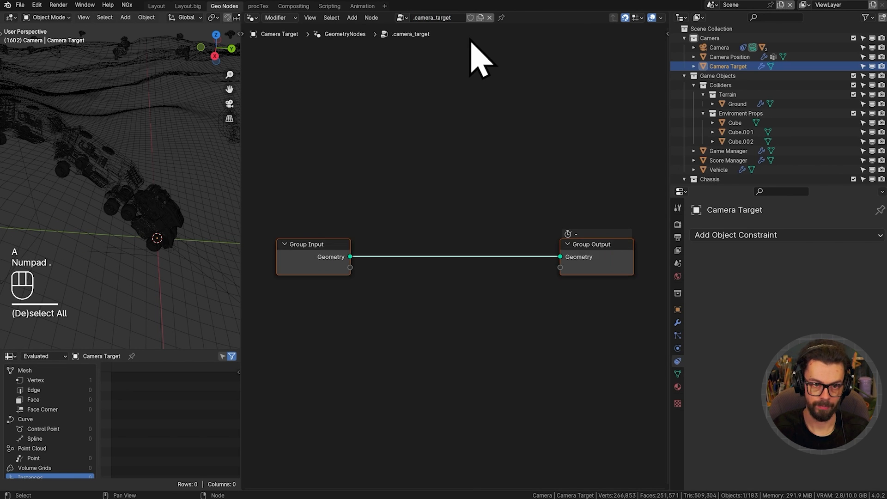
click(452, 190)
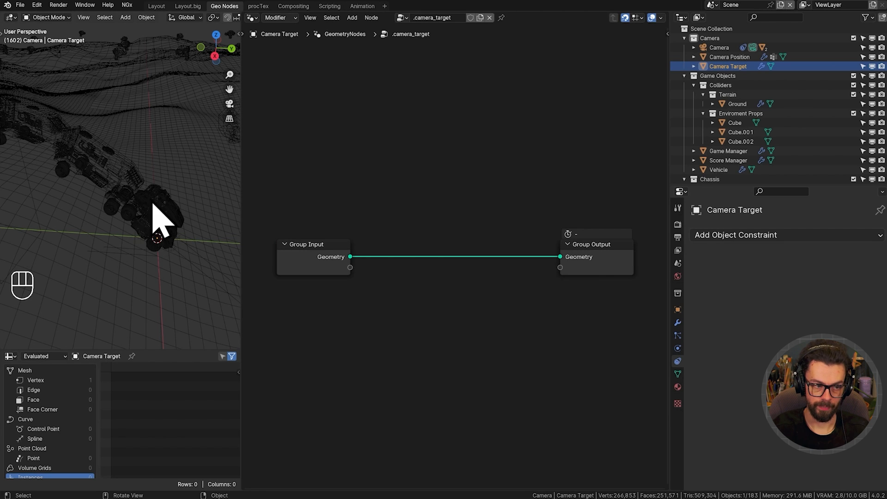
- Copy the INSTANCE POSITIONS frame and all its nodes from Camera Position's node tree
click(729, 57)
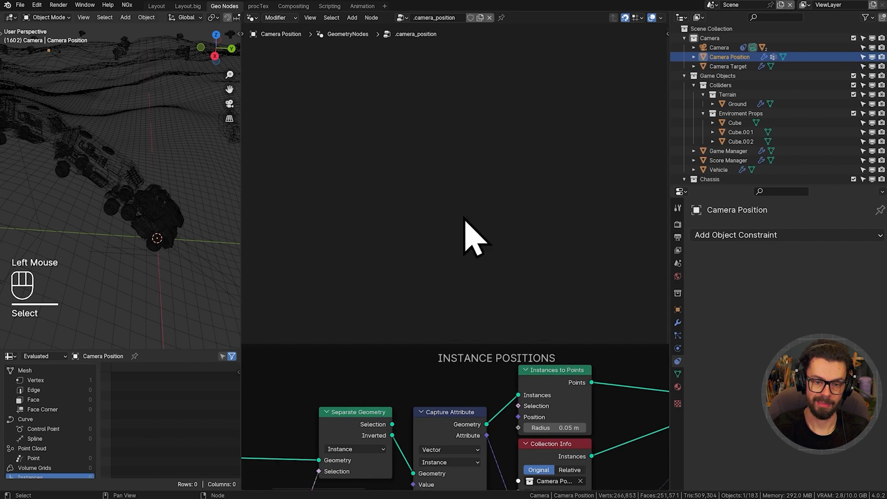
scroll(423, 268, down, 4)
middle_drag(422, 265, 456, 157)
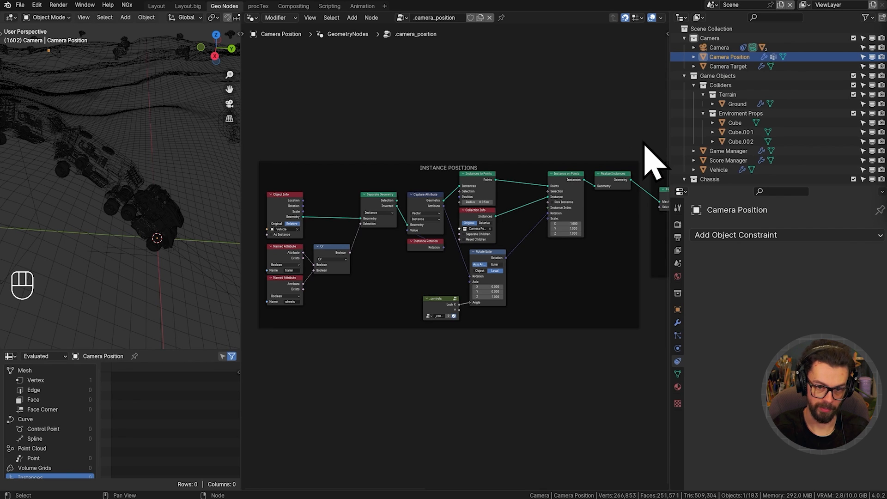
drag(645, 143, 253, 365)
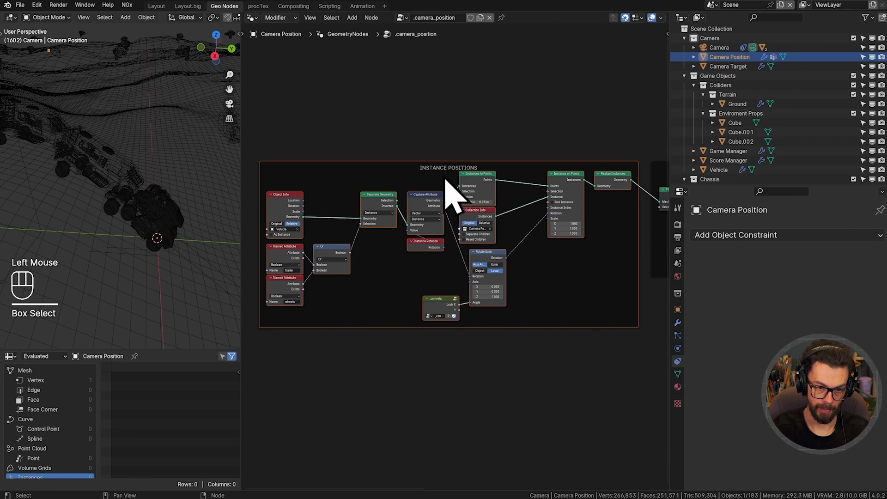
shift+click(485, 185)
middle_drag(514, 274, 510, 280)
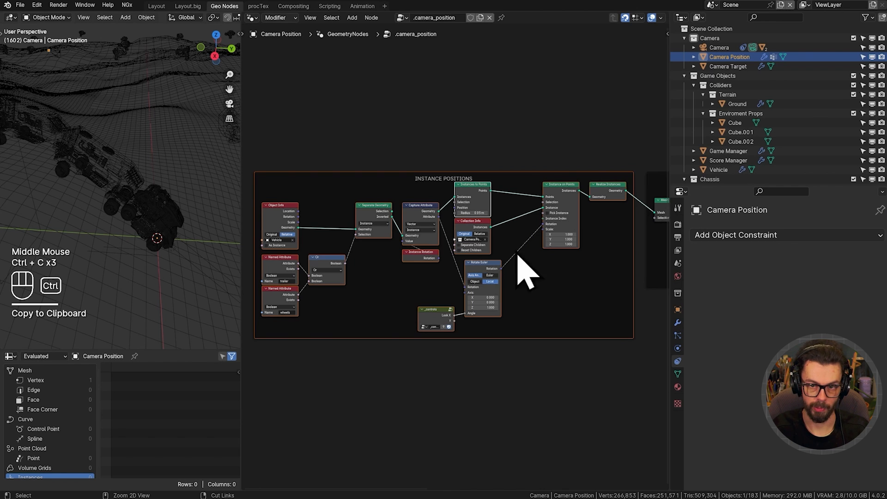
- Paste the copied INSTANCE POSITIONS nodes into Camera Target's node tree and place them below the Group Input and Output
click(739, 67)
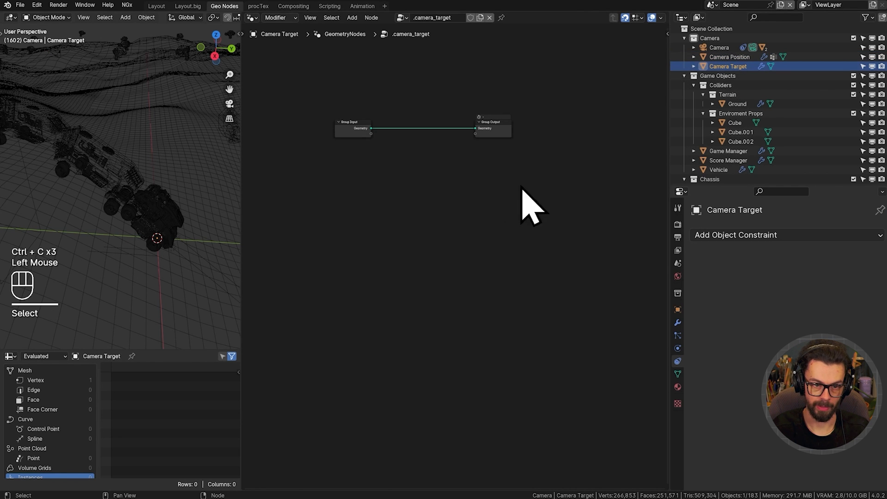
middle_drag(400, 234, 439, 238)
key(ctrl+v)
middle_drag(493, 226, 535, 232)
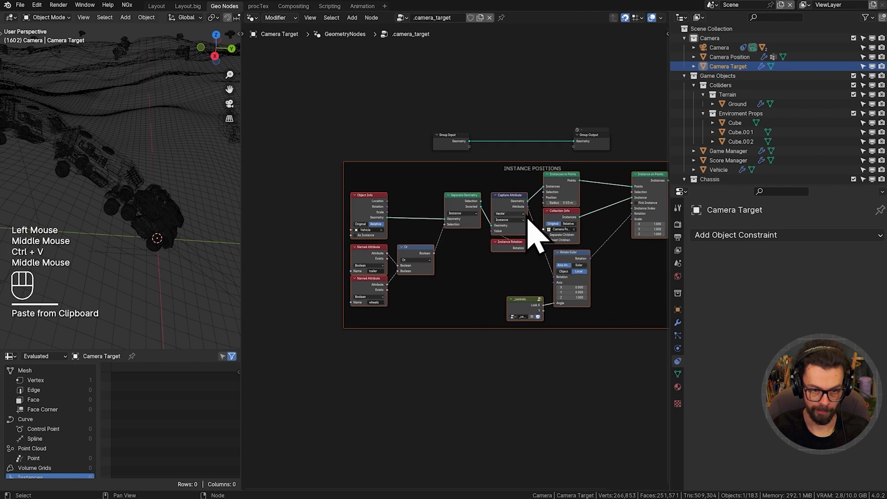
key(g)
click(432, 228)
- Widen the node editor and delete the INSTANCE POSITIONS frame, keeping the nodes inside it
drag(668, 131, 767, 132)
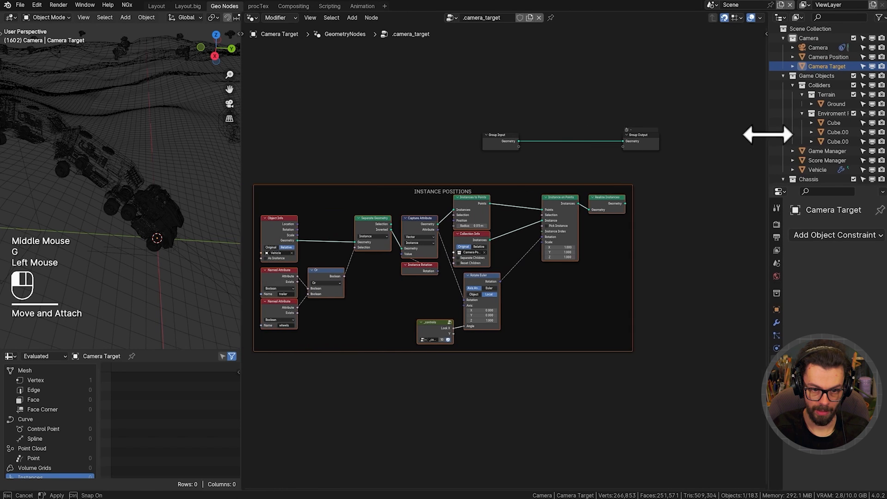
scroll(508, 194, up, 1)
click(510, 182)
key(x)
middle_drag(511, 172, 555, 174)
scroll(588, 217, up, 2)
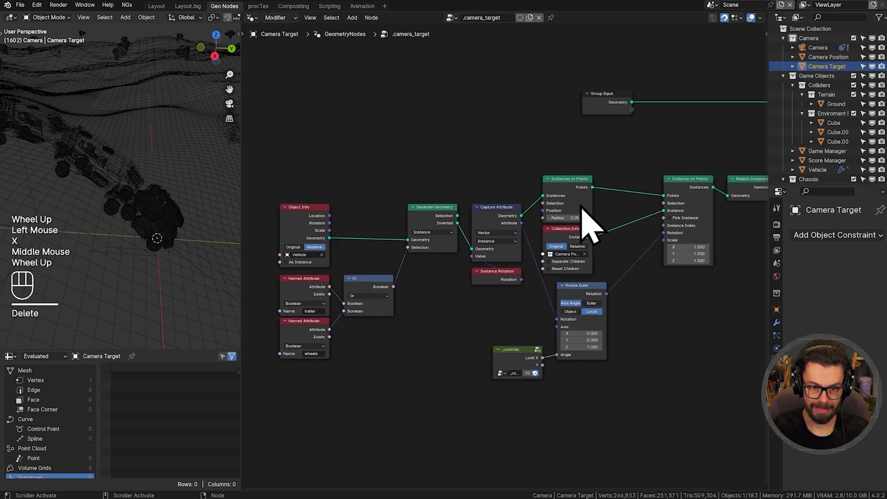
- Preview the Inverted output of the Separate Geometry node with a Viewer
middle_drag(588, 218, 552, 217)
middle_drag(441, 282, 429, 287)
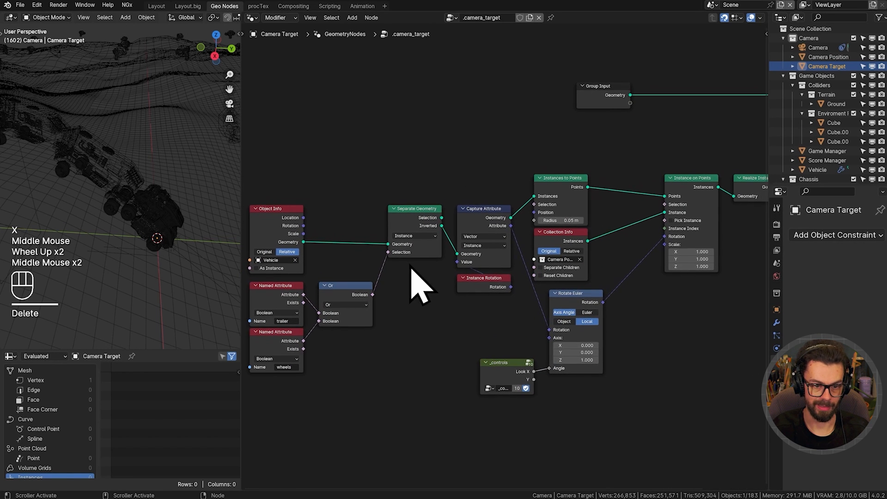
ctrl+shift+click(423, 222)
ctrl+shift+click(435, 231)
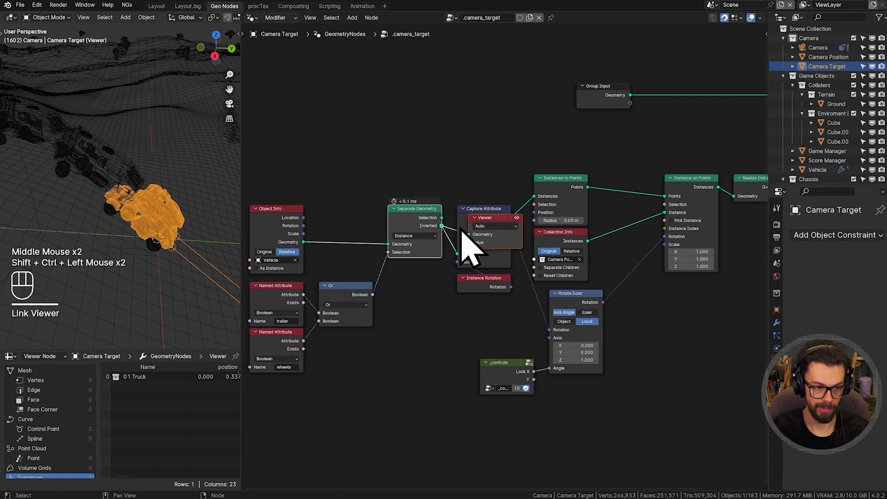
- Move the Viewer node above the Capture Attribute and Instances to Points nodes
click(489, 221)
key(g)
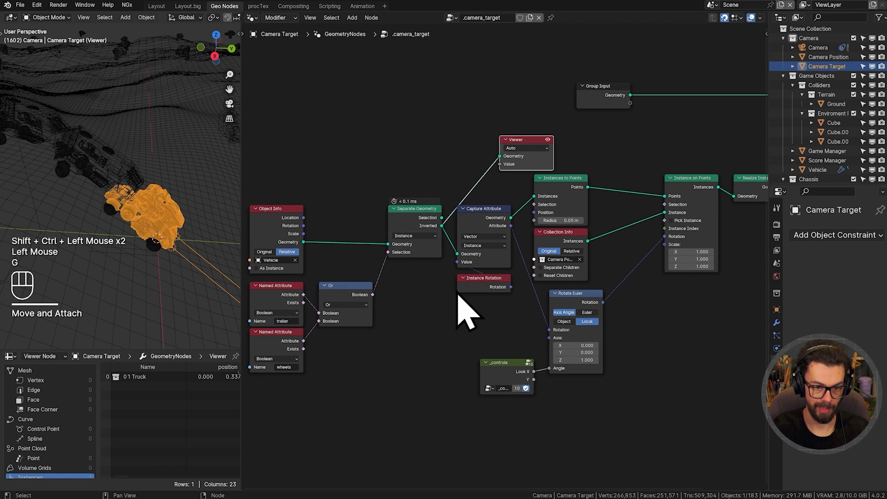
click(492, 189)
- Delete the Capture Attribute, Instance Rotation, Collection Info, Rotate Euler and _controls nodes while keeping the geometry link reconnected
middle_drag(497, 276, 449, 268)
drag(434, 302, 525, 232)
shift+click(589, 410)
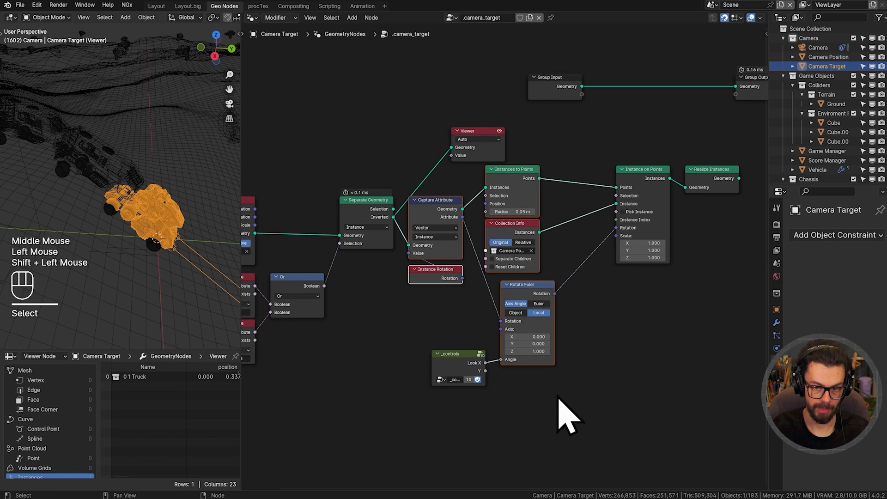
drag(555, 394, 461, 277)
key(ctrl+x)
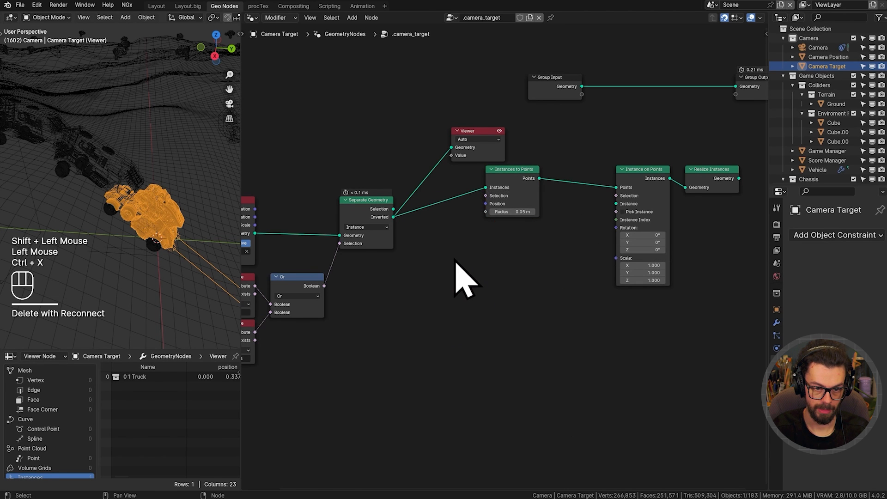
- Preview the Instances to Points output in the Viewer, enlarge its point radius to 5.91 m and switch the viewport to solid shading
ctrl+shift+click(510, 178)
middle_drag(568, 178, 547, 157)
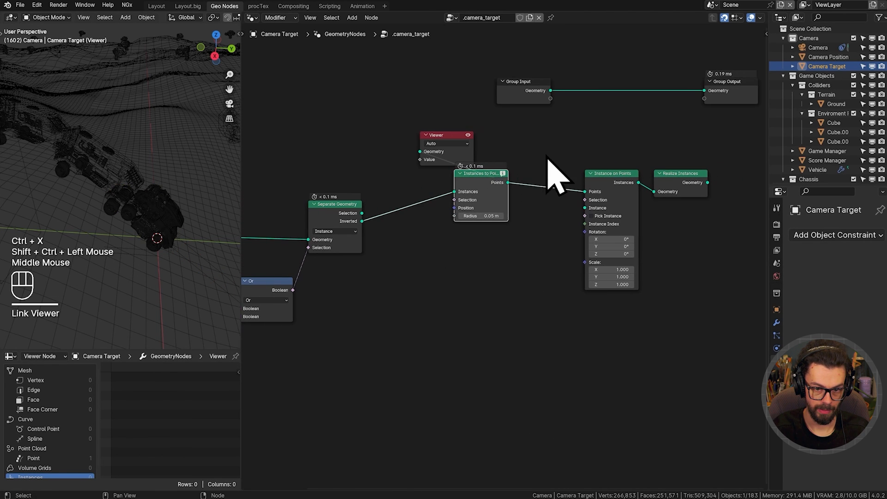
click(441, 135)
key(g)
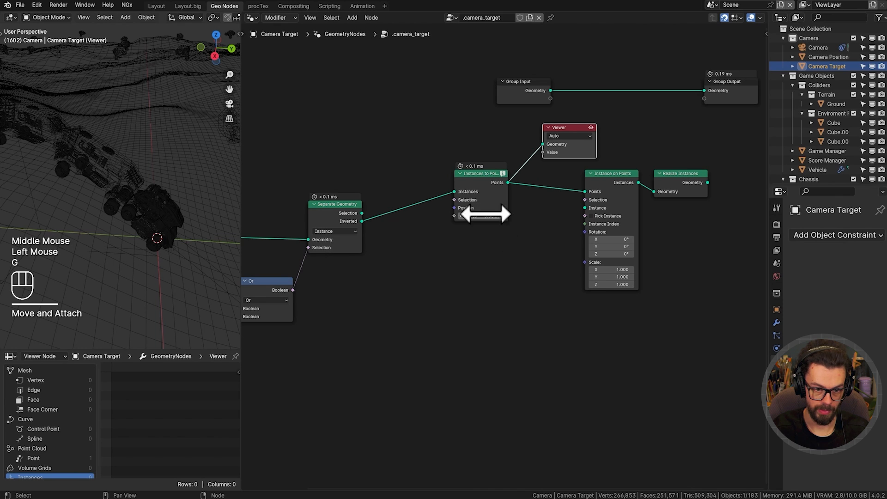
shift+drag(485, 214, 462, 214)
key(z)
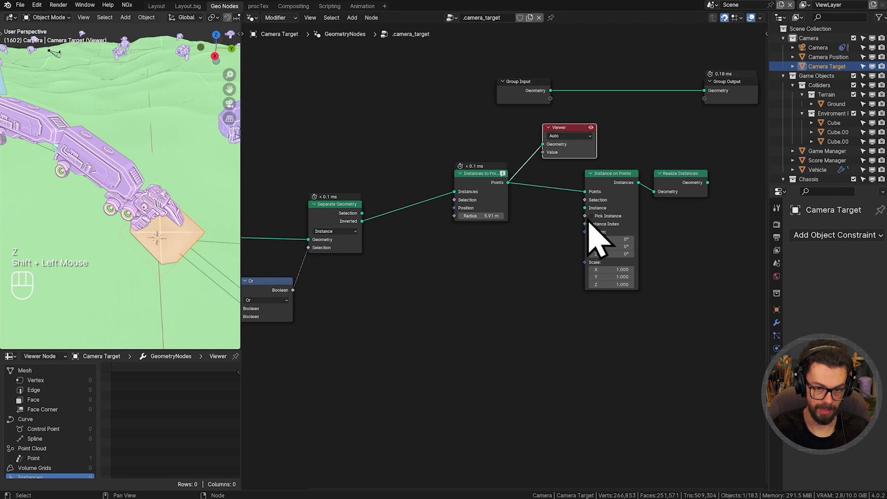
- Delete the Instance on Points and Realize Instances nodes
drag(589, 228, 717, 257)
key(x)
shift+middle_drag(535, 220, 589, 222)
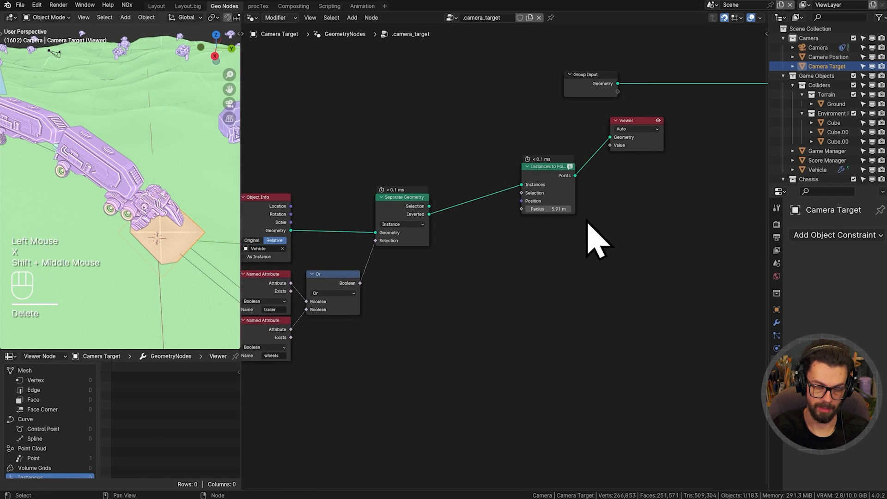
- Insert a Translate Instances node between Separate Geometry and Instances to Points, with a Y translation of 2.9 m
scroll(574, 148, up, 2)
drag(656, 92, 555, 164)
key(g)
shift+middle_drag(498, 199, 501, 200)
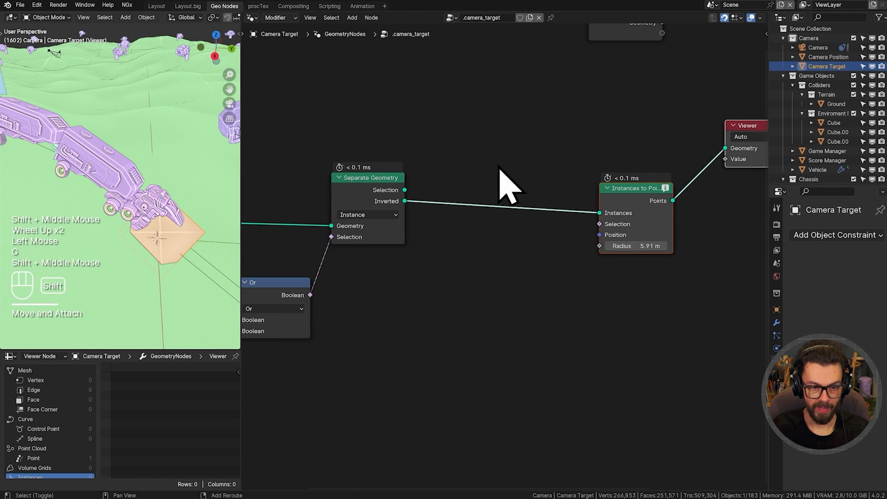
key(shift+a)
mouse_move(474, 88)
text(translate)
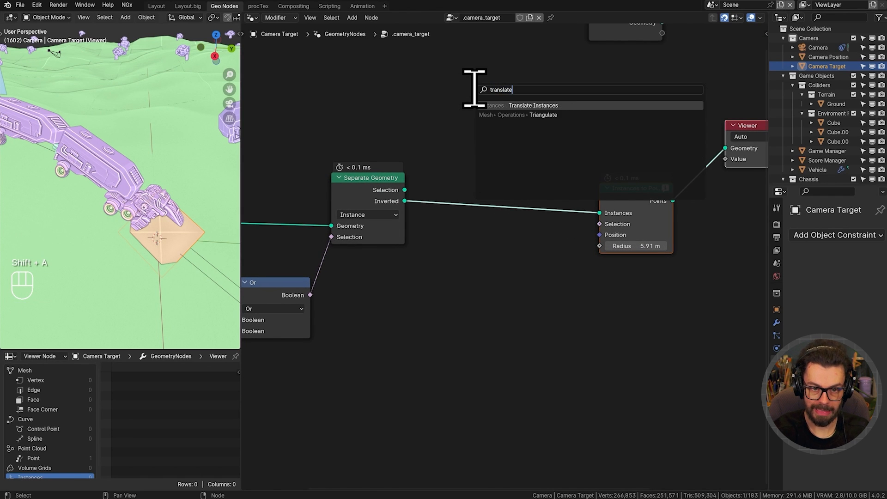
key(Return)
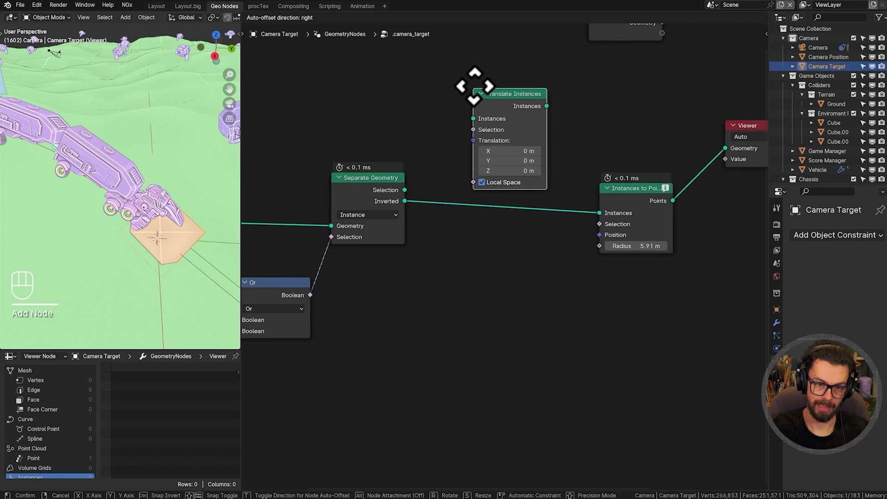
click(486, 155)
key(g)
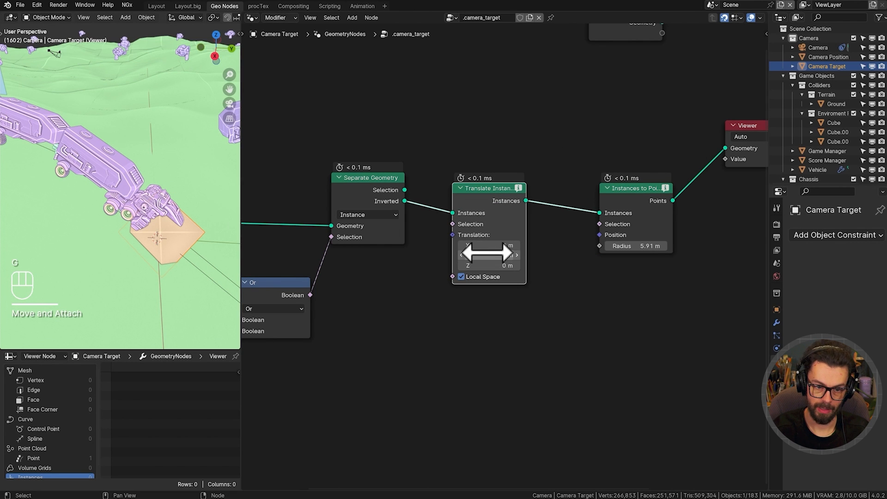
mouse_move(488, 252)
mouse_down()
mouse_move(425, 255)
mouse_move(506, 255)
mouse_move(484, 255)
mouse_move(497, 255)
mouse_up()
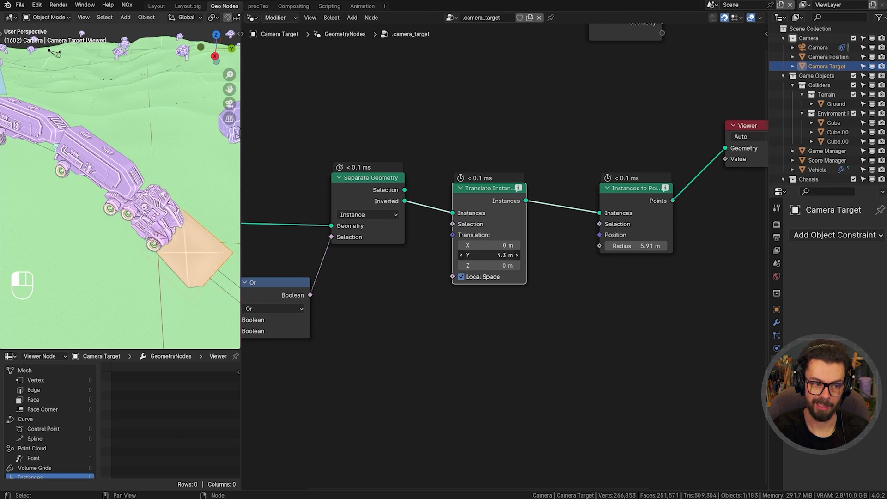
- Frame the Object Info, Named Attribute, Or and Separate Geometry nodes together and label the frame FIND CAB
scroll(487, 253, down, 2)
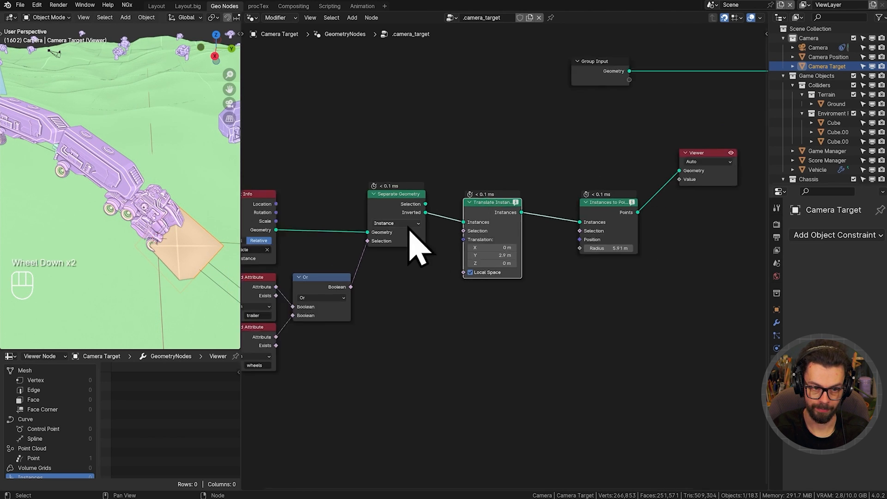
middle_drag(380, 226, 485, 203)
shift+middle_drag(558, 192, 542, 195)
shift+middle_drag(471, 199, 552, 195)
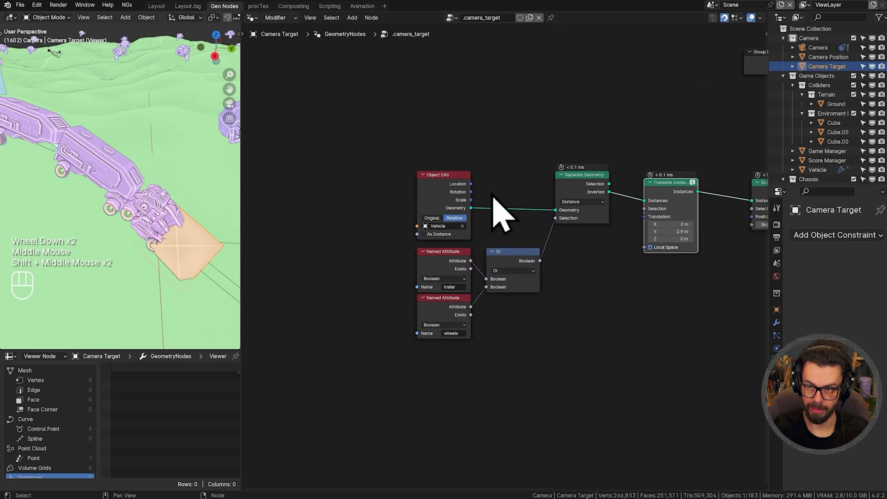
drag(363, 120, 619, 348)
key(ctrl+j)
click(511, 161)
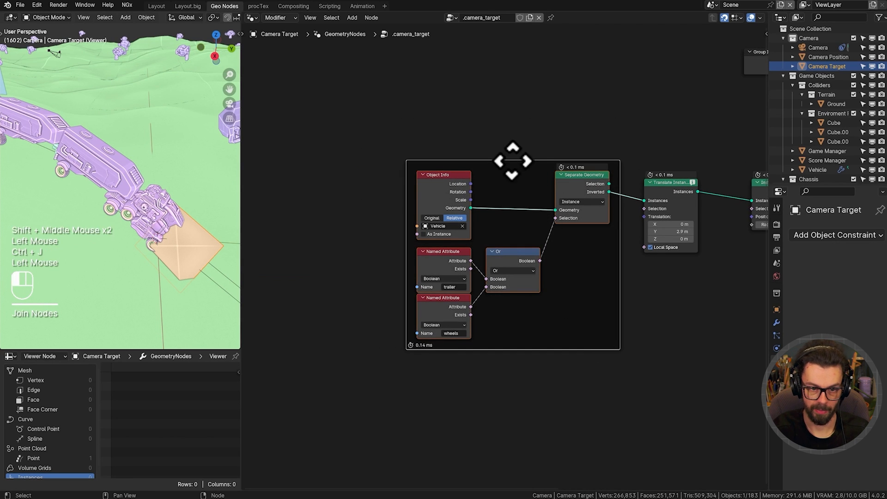
key(F2)
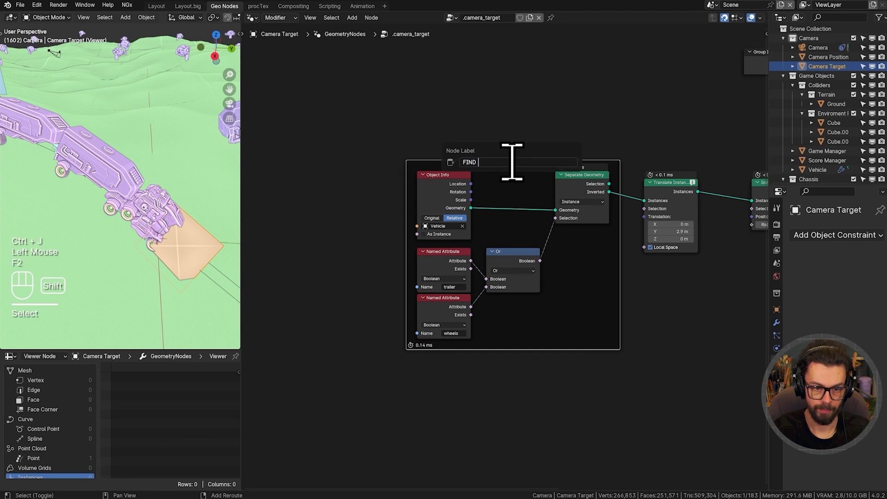
key(Return)
- Move the FIND CAB frame away from the Translate Instances node to leave room between them
key(g)
click(480, 172)
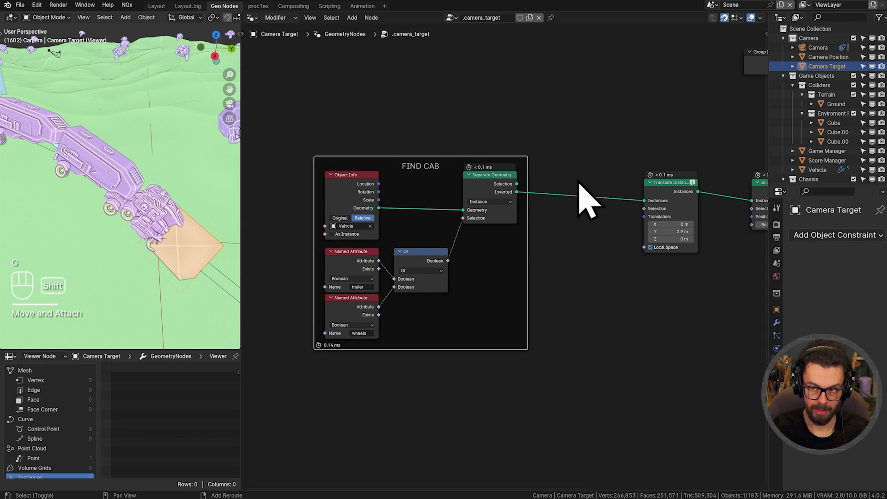
shift+middle_drag(578, 181, 573, 183)
key(g)
click(481, 191)
shift+middle_drag(561, 214, 524, 201)
scroll(523, 201, up, 3)
shift+middle_drag(602, 204, 577, 202)
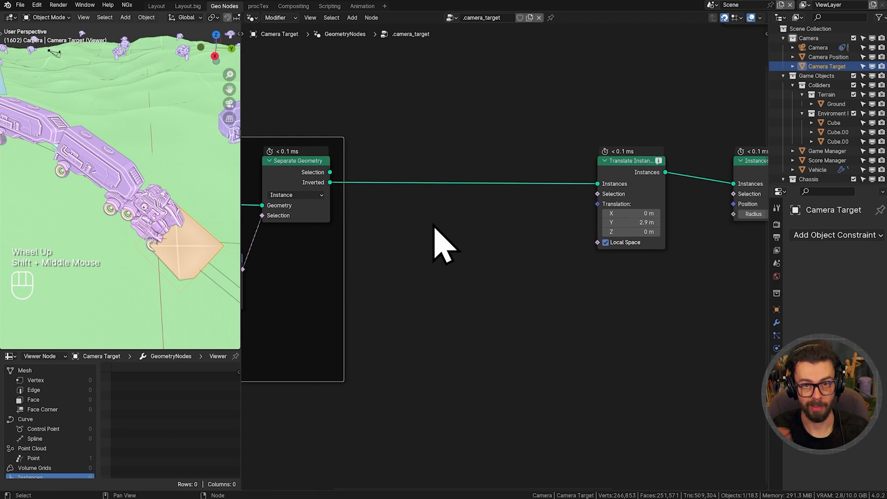
- Sketch annotation strokes over the truck in the viewport, erase them and view the truck from behind
shift+middle_drag(433, 224, 428, 223)
shift+middle_drag(155, 217, 166, 241)
middle_drag(167, 240, 130, 205)
shift+middle_drag(130, 205, 116, 205)
scroll(131, 226, up, 1)
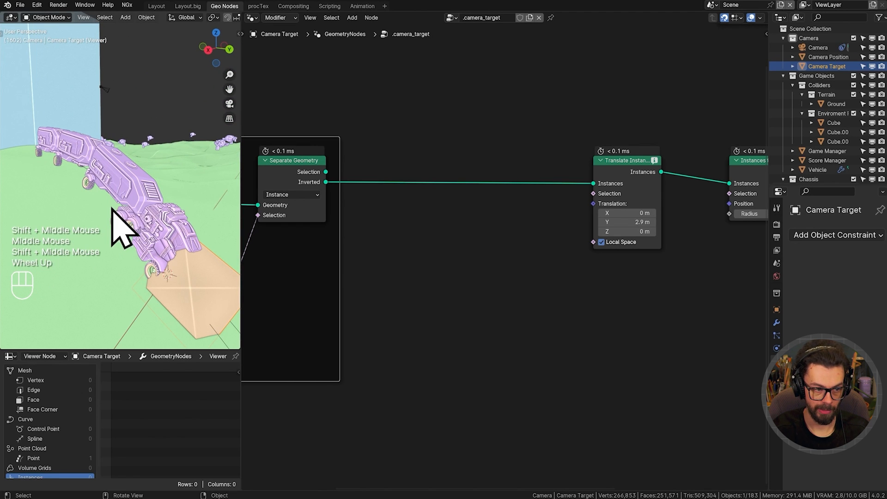
key(d)
drag(124, 190, 106, 205)
drag(112, 191, 123, 204)
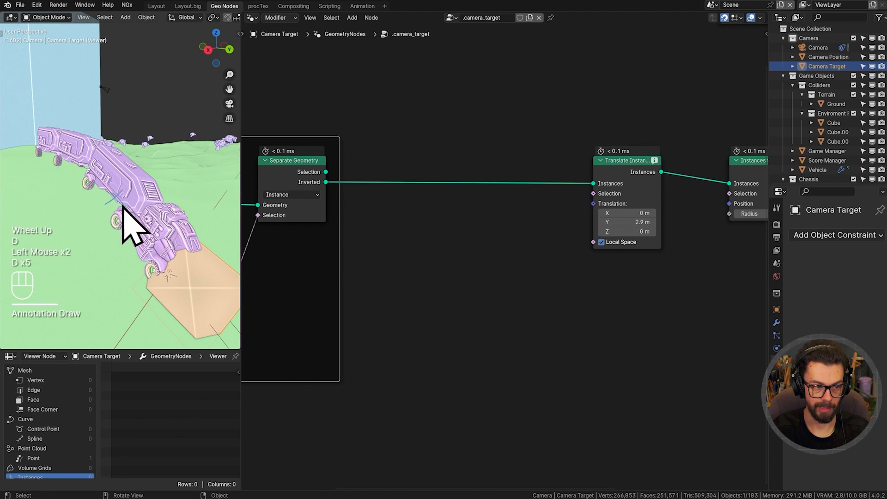
key(d)
mouse_move(128, 181)
right_down()
mouse_move(131, 207)
mouse_move(101, 212)
right_up()
mouse_move(134, 203)
middle_down()
mouse_move(68, 208)
mouse_move(226, 229)
mouse_move(126, 238)
mouse_move(111, 191)
mouse_move(170, 190)
mouse_move(127, 195)
mouse_move(244, 212)
mouse_move(75, 179)
mouse_move(90, 126)
mouse_move(129, 248)
mouse_move(164, 254)
mouse_move(83, 254)
mouse_move(203, 305)
mouse_move(185, 241)
middle_up()
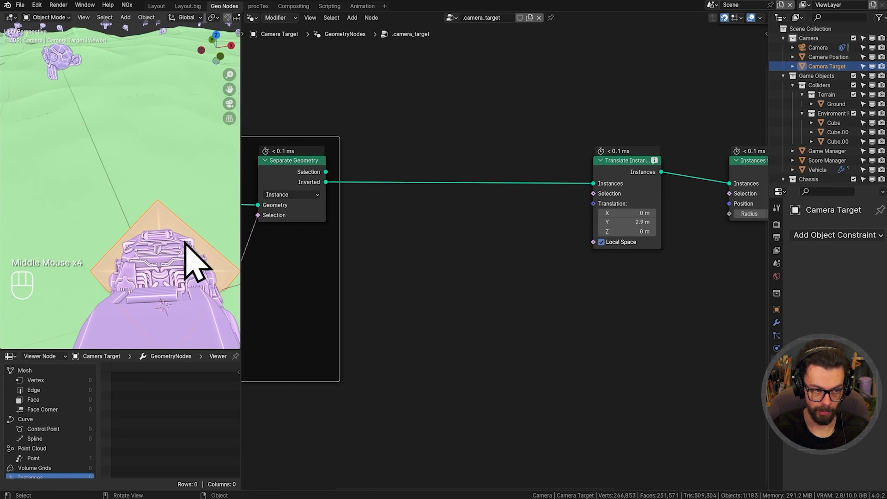
- Add the _controls group node below the link between Separate Geometry and Translate Instances
scroll(483, 206, down, 1)
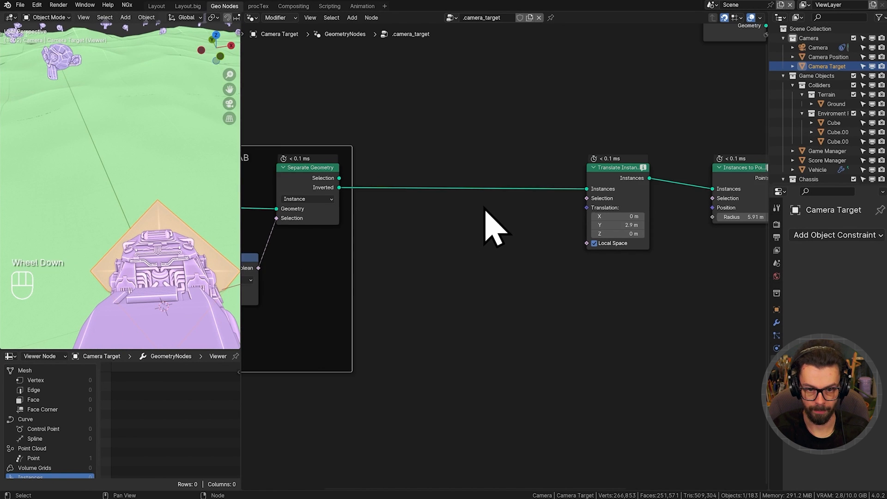
middle_drag(483, 206, 518, 206)
scroll(491, 214, down, 1)
key(shift+a)
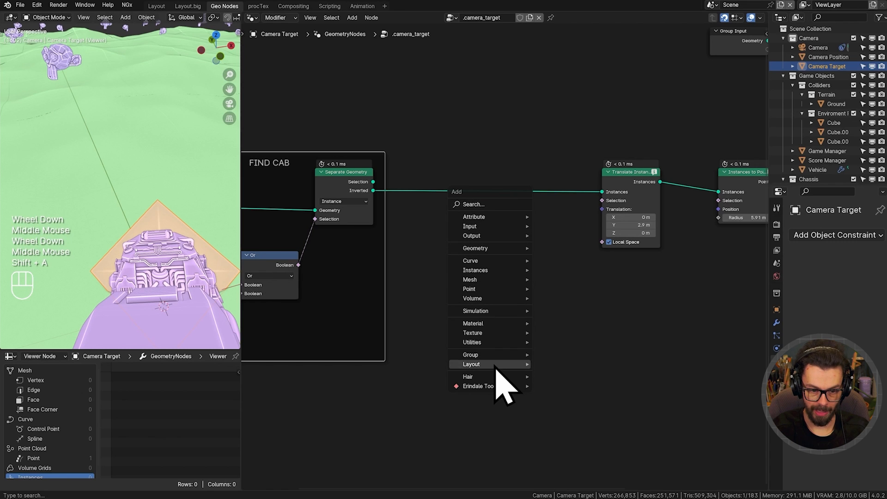
mouse_move(496, 359)
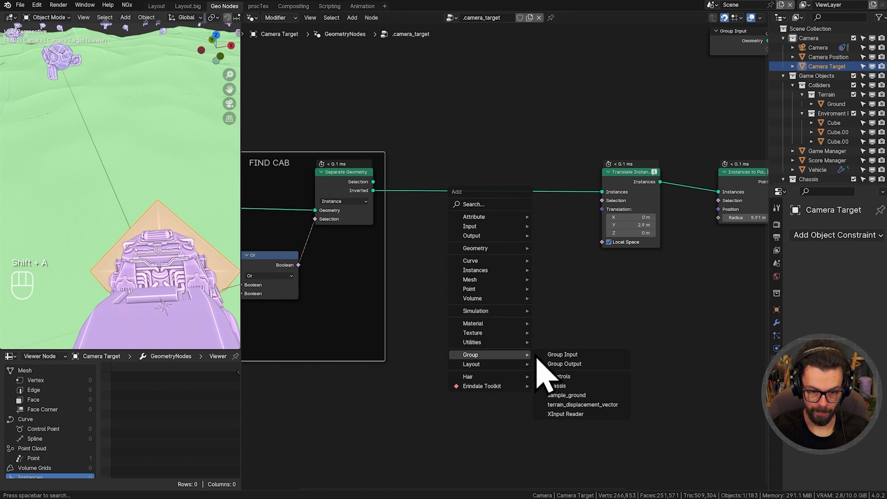
click(561, 376)
click(440, 253)
scroll(514, 295, up, 2)
mouse_move(514, 294)
middle_down()
mouse_move(521, 309)
mouse_move(509, 301)
middle_up()
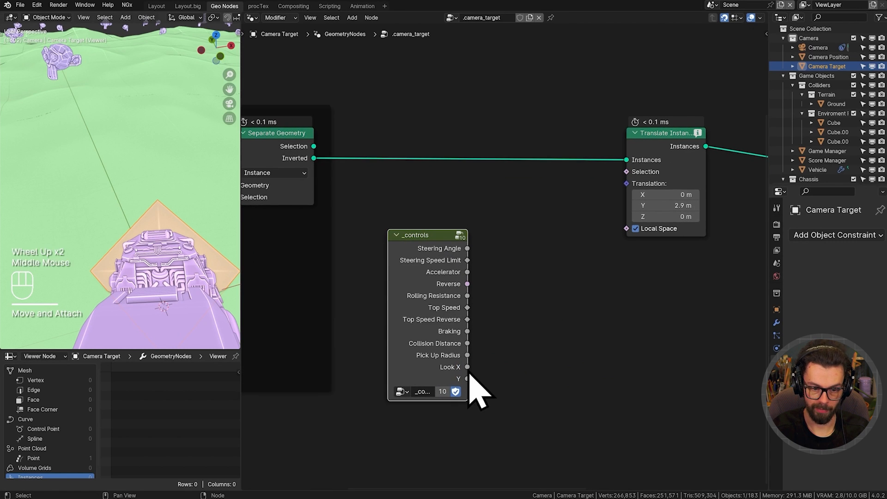
- Add an Absolute math node fed by the Look X output of _controls
drag(468, 367, 486, 365)
drag(551, 335, 551, 335)
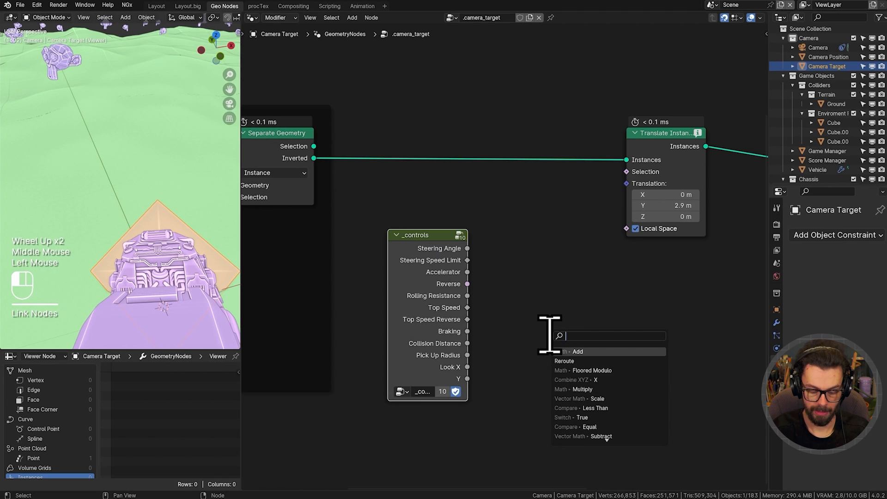
text(a)
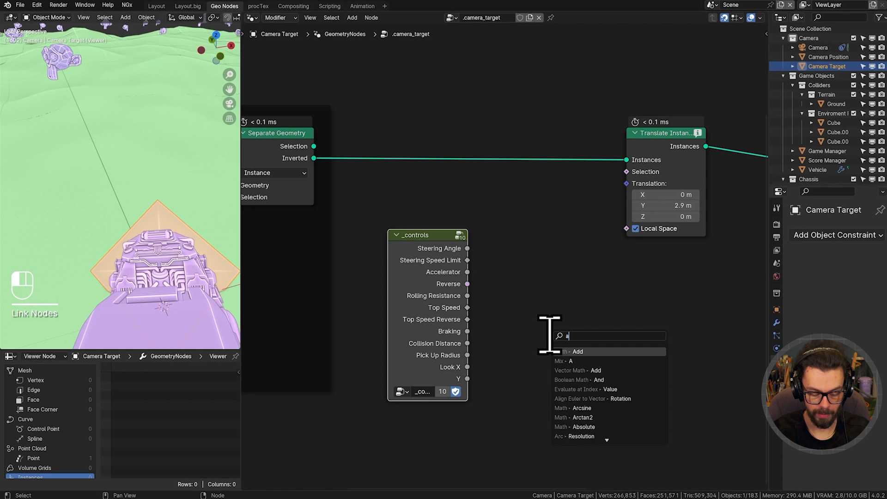
text(bs)
key(Return)
click(526, 315)
- Hide the unused outputs of the _controls node and arrange it next to the Absolute node
click(433, 309)
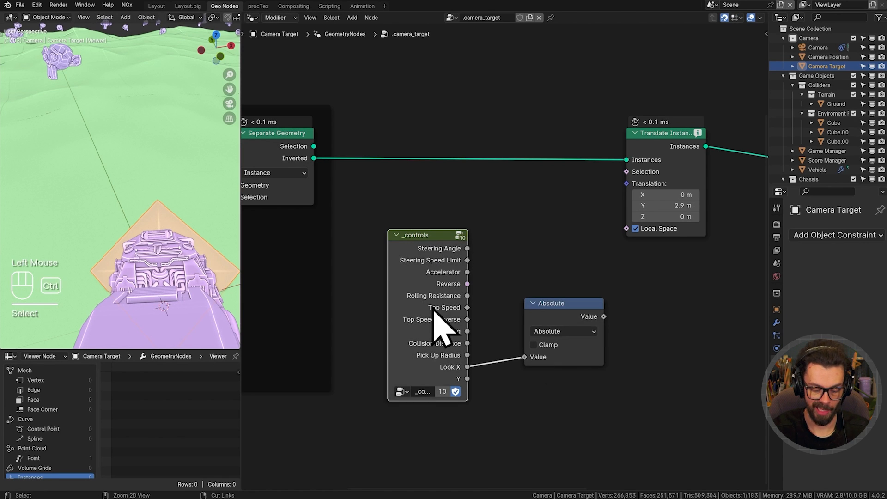
key(ctrl+h)
drag(425, 243, 412, 289)
drag(576, 312, 529, 283)
drag(529, 283, 529, 293)
- Space Translate Instances and the nodes after it farther from FIND CAB, and reposition _controls and Absolute in the gap
shift+middle_drag(588, 279, 474, 308)
scroll(474, 307, down, 2)
drag(472, 159, 797, 258)
key(g)
middle_drag(516, 254, 606, 212)
drag(421, 226, 555, 333)
key(g)
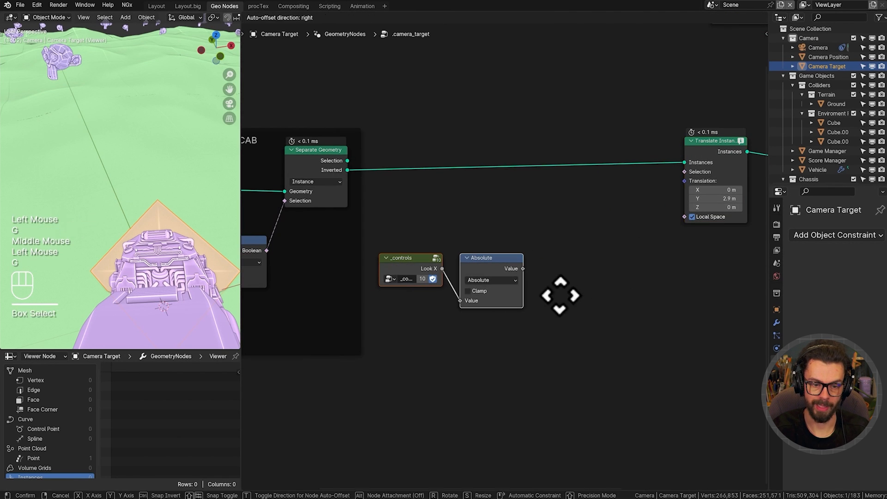
click(560, 297)
scroll(559, 296, up, 3)
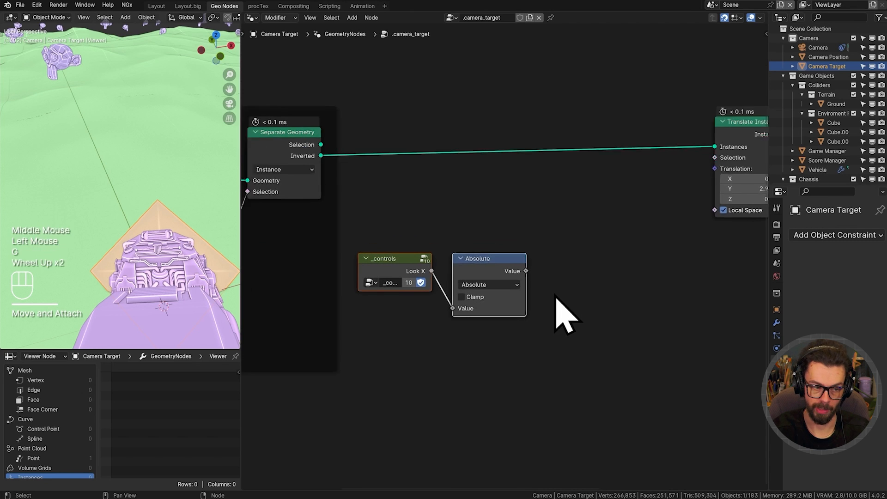
middle_drag(559, 297, 552, 294)
- Look inside the _controls group to check what feeds Look X, and return to the .camera_target tree
click(388, 261)
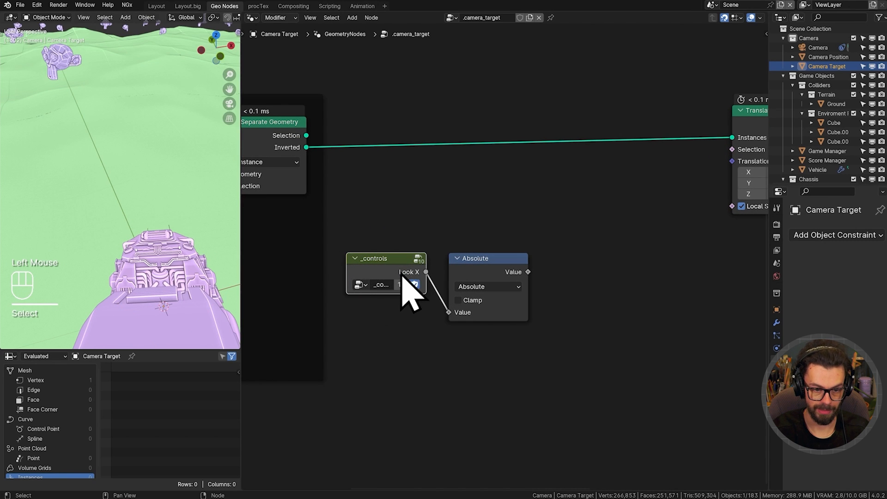
key(Tab)
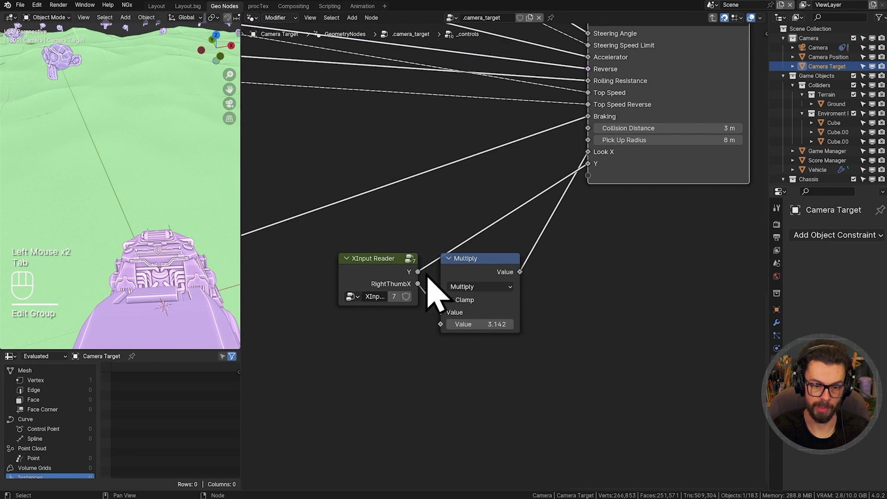
key(Tab)
- Replace the _controls node with an XInput Reader group node beside the Absolute node
click(386, 254)
key(x)
click(409, 270)
key(x)
key(shift+a)
mouse_move(489, 243)
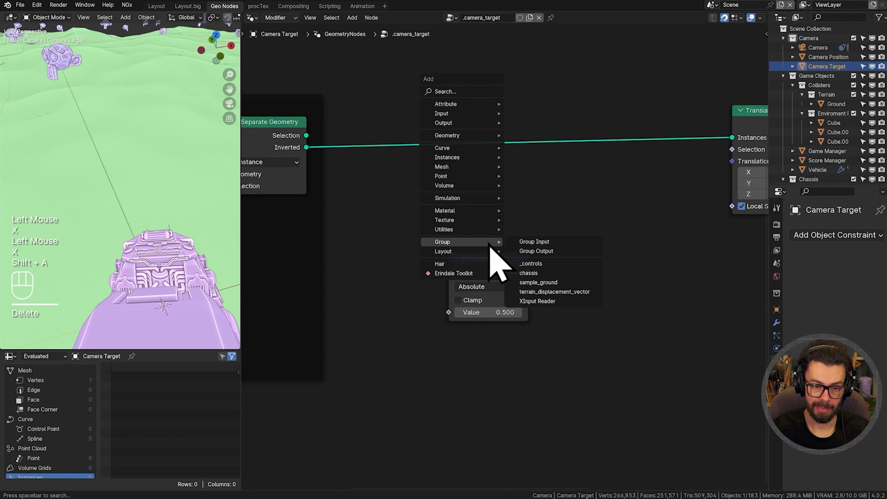
click(538, 301)
click(384, 266)
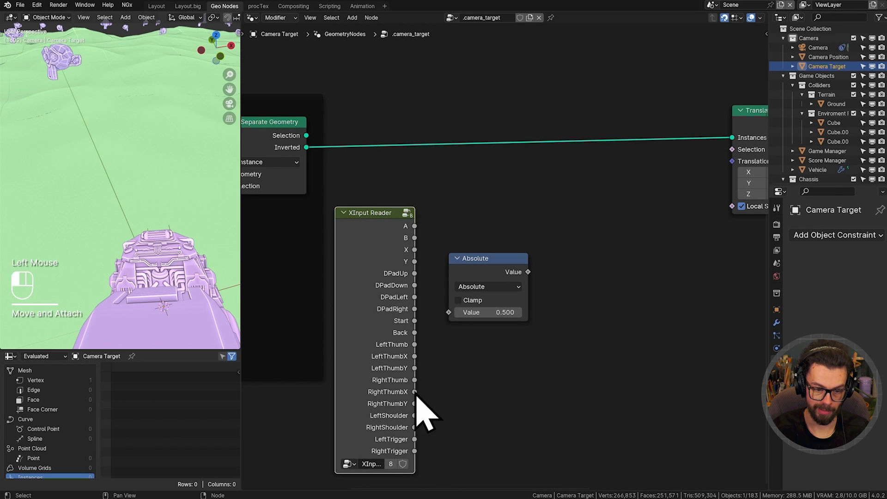
- Connect RightThumbX of the XInput Reader to the Absolute node's Value, hide the unused outputs and place the reader beside it
drag(415, 392, 448, 312)
key(ctrl+h)
drag(389, 218, 398, 287)
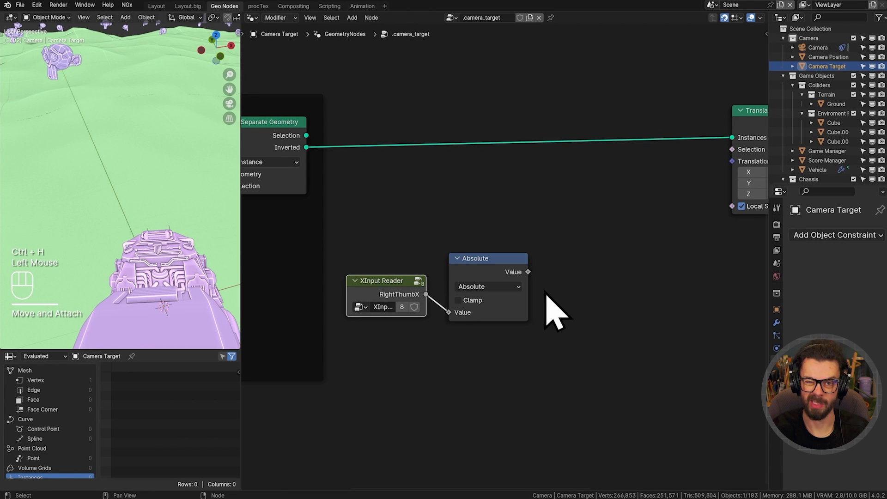
- Add a Map Range node fed by the Absolute node's Value and place it beside the Absolute node
drag(476, 274, 563, 300)
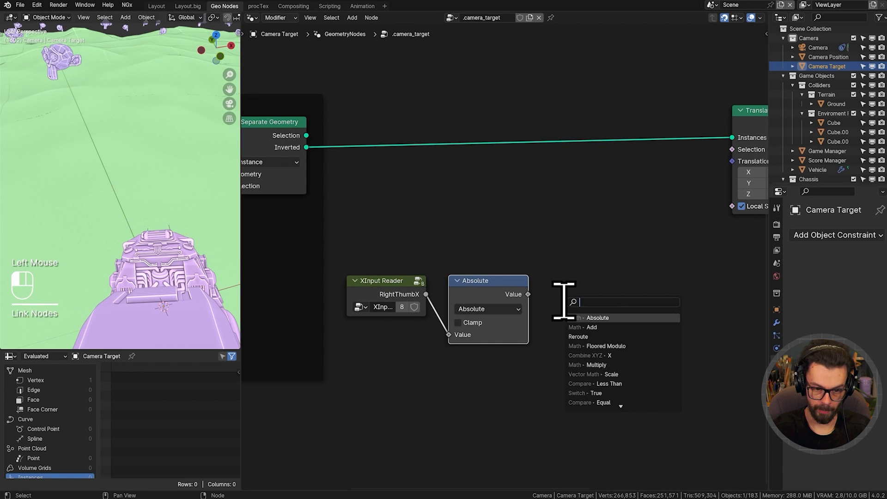
text(map)
key(Return)
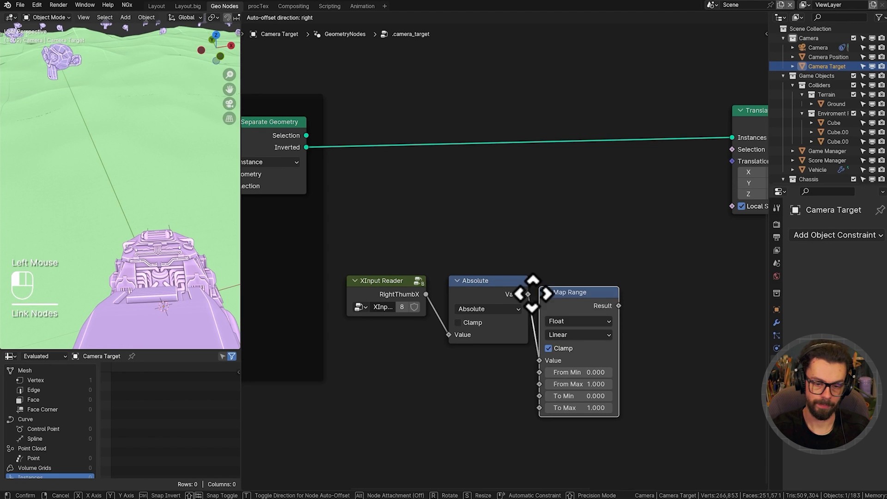
click(548, 285)
scroll(584, 311, down, 1)
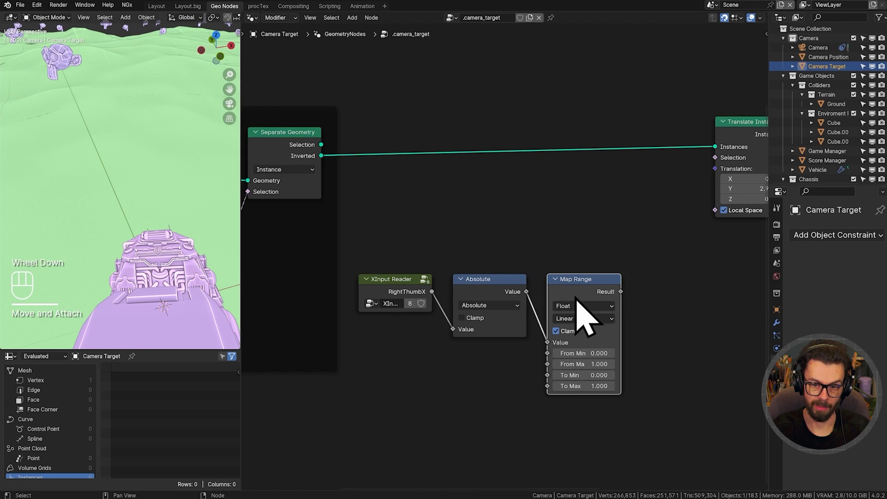
- Add a Combine XYZ node beside Map Range, with the Map Range Result feeding its Y input
middle_drag(584, 311, 558, 307)
text(cx)
drag(513, 300, 534, 324)
key(Return)
click(547, 318)
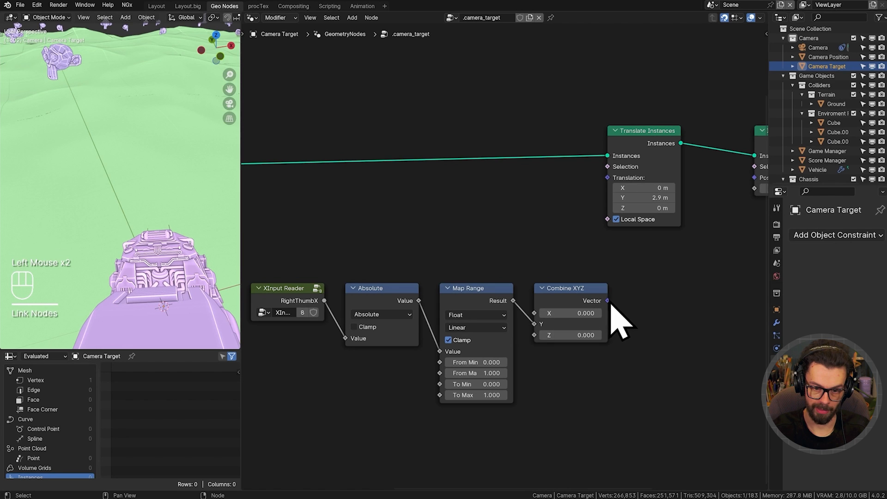
- Connect Combine XYZ's Vector to Translate Instances' Translation, stack Translate Instances above Combine XYZ, and shift the whole cluster up
drag(608, 300, 608, 179)
key(g)
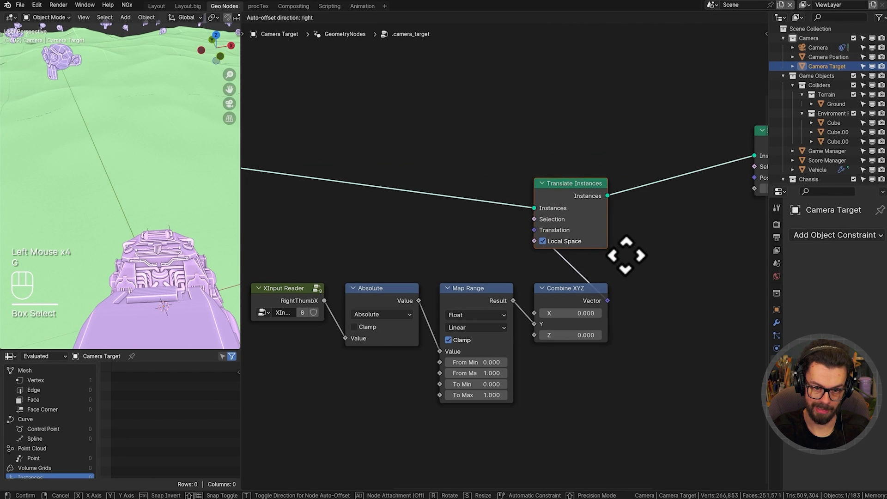
click(622, 254)
drag(301, 157, 609, 370)
key(g)
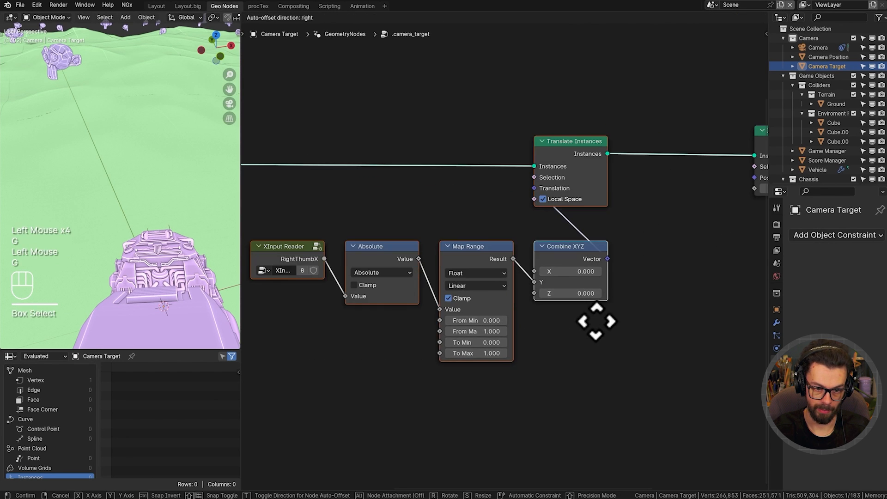
click(581, 312)
- Inspect the vehicle from another angle in wireframe shading to look for the target point around the cab
scroll(494, 268, down, 2)
shift+middle_drag(484, 271, 530, 271)
middle_drag(186, 218, 176, 227)
shift+middle_drag(115, 245, 164, 261)
shift+middle_drag(156, 231, 158, 239)
mouse_move(159, 239)
middle_down()
mouse_move(131, 228)
mouse_move(165, 229)
middle_up()
key(z)
click(69, 218)
scroll(165, 229, up, 2)
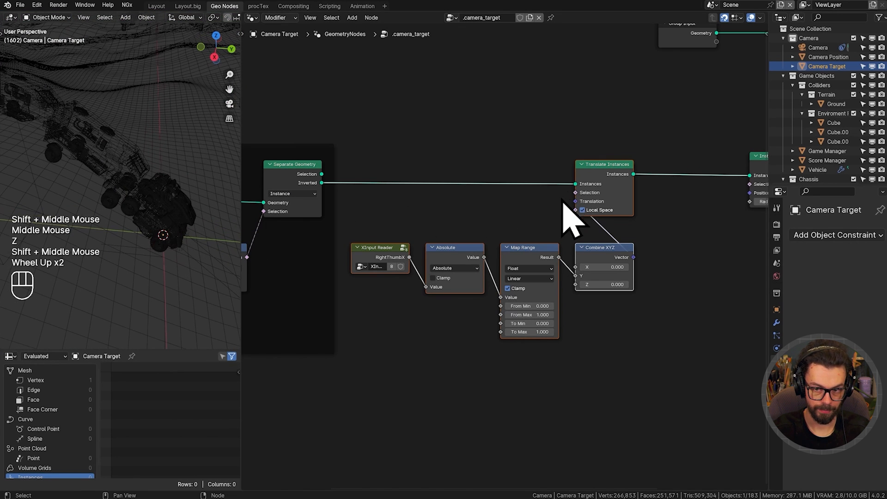
- Activate the Viewer node to preview the target point, and switch the viewport back to solid shading
middle_drag(657, 146, 471, 194)
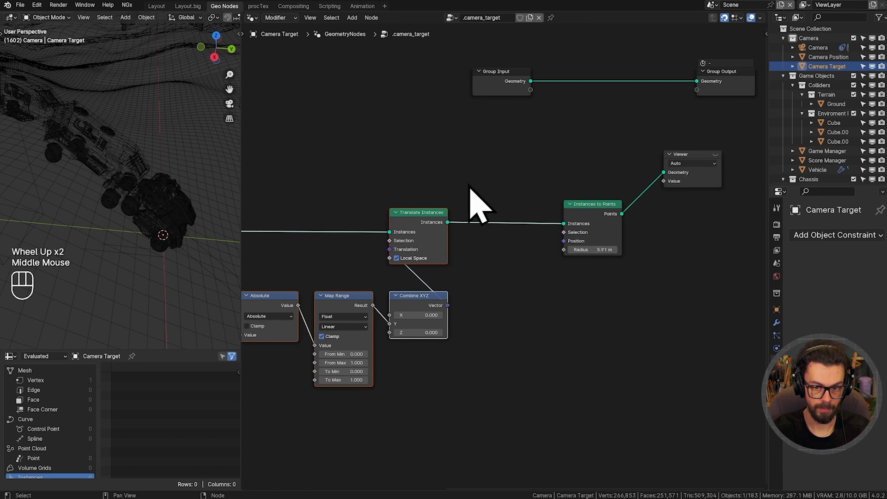
click(715, 154)
middle_drag(384, 199, 445, 195)
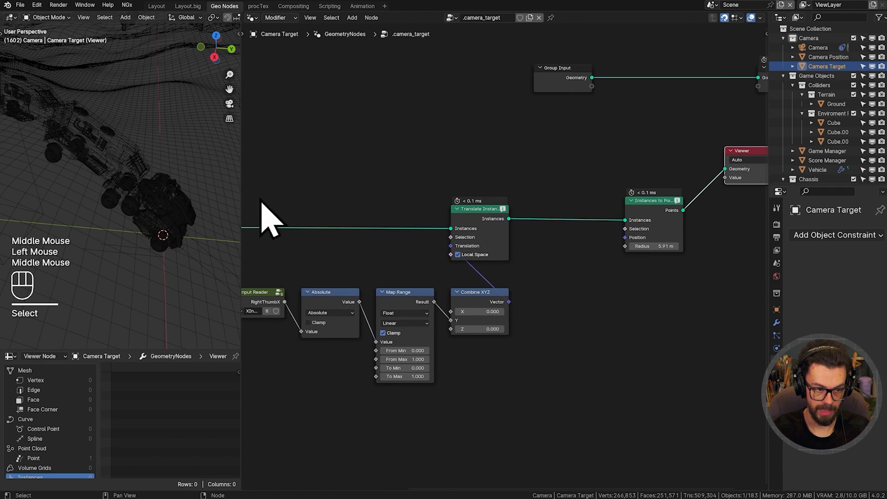
shift+middle_drag(134, 194, 110, 186)
key(z)
click(180, 188)
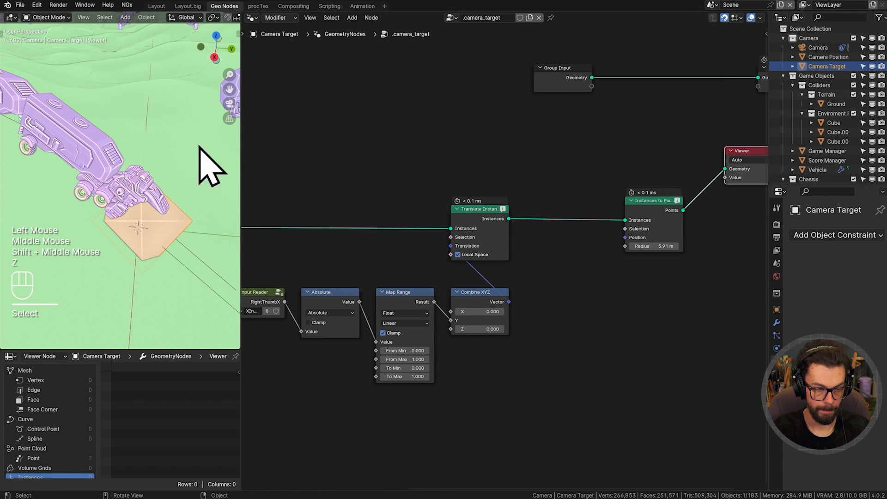
key(n)
click(181, 55)
key(n)
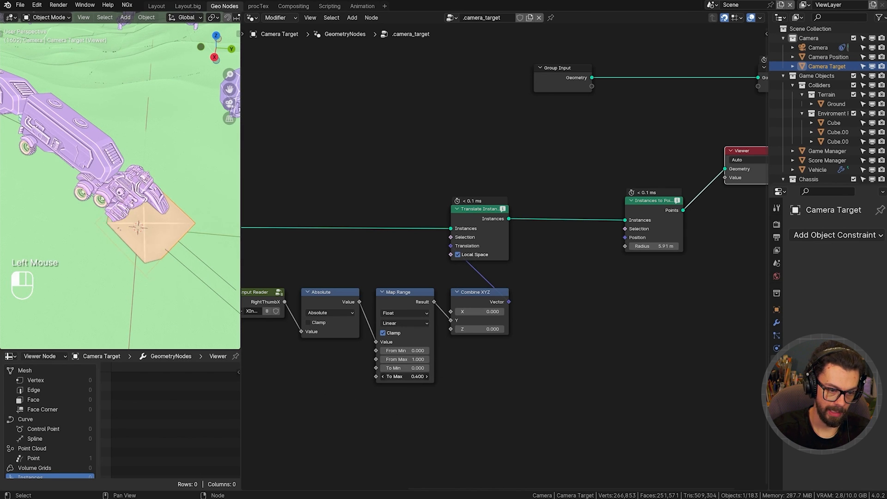
- Set the Map Range node's To Min to 5 and To Max to -10
drag(404, 376, 379, 377)
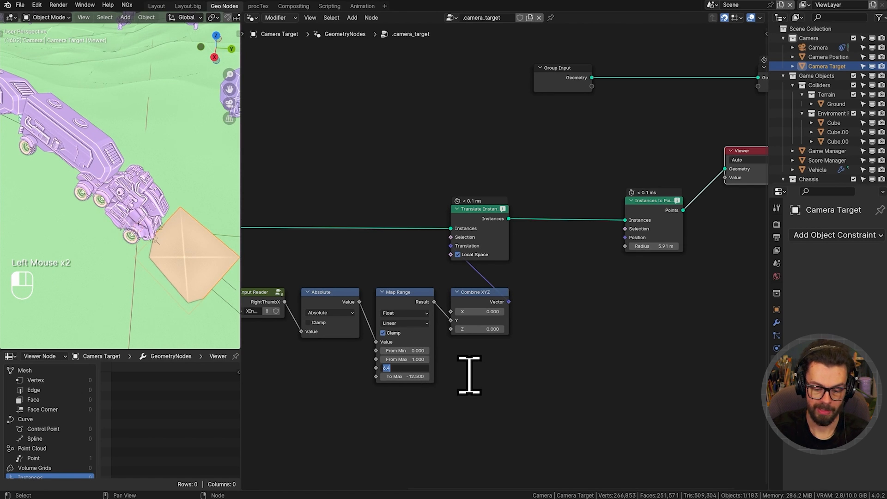
key(Return)
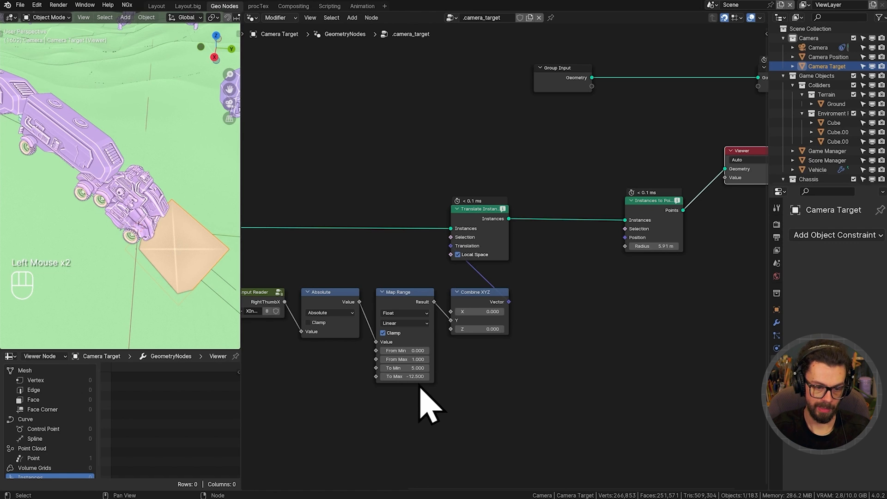
scroll(420, 386, up, 3)
middle_drag(430, 380, 559, 261)
ctrl+middle_drag(515, 363, 541, 314)
middle_drag(561, 304, 597, 267)
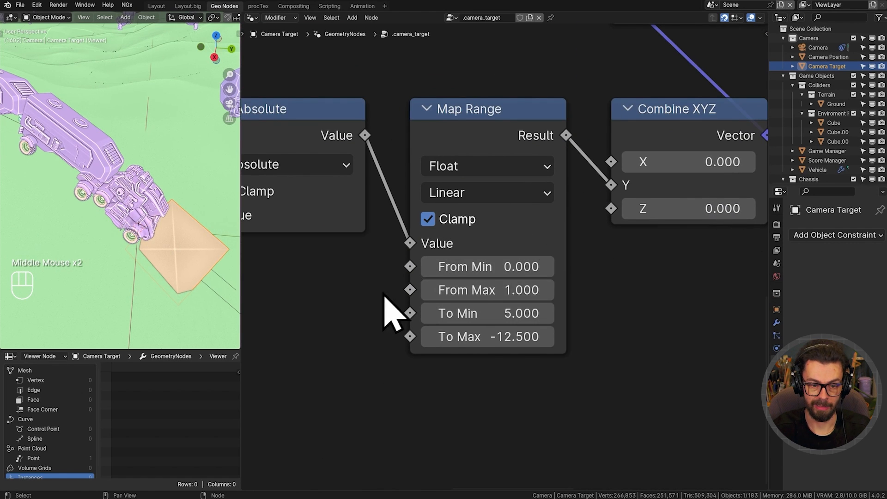
middle_drag(381, 294, 553, 296)
scroll(314, 163, down, 1)
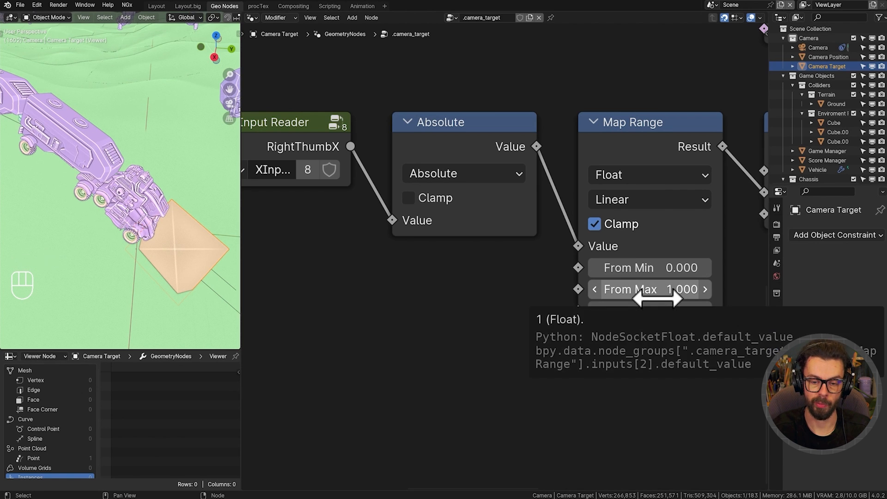
click(673, 332)
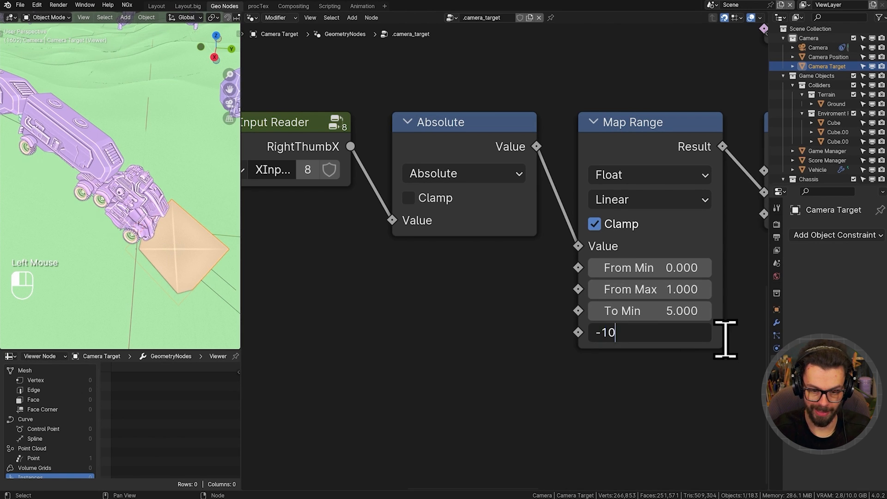
key(Return)
- Frame Translate Instances with the thumbstick nodes feeding it, and label the frame MOVE TARGET
scroll(630, 217, down, 2)
middle_drag(630, 217, 594, 282)
scroll(585, 296, down, 2)
scroll(594, 282, down, 2)
drag(406, 168, 683, 429)
key(ctrl+j)
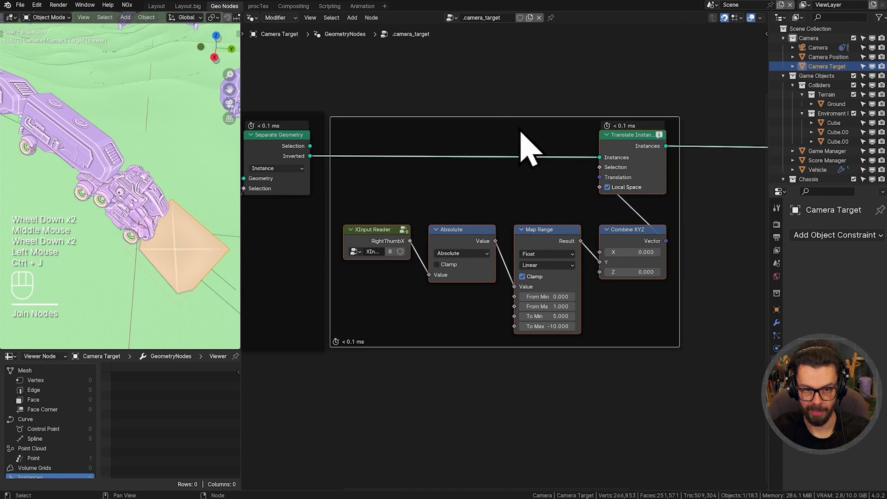
drag(511, 124, 525, 122)
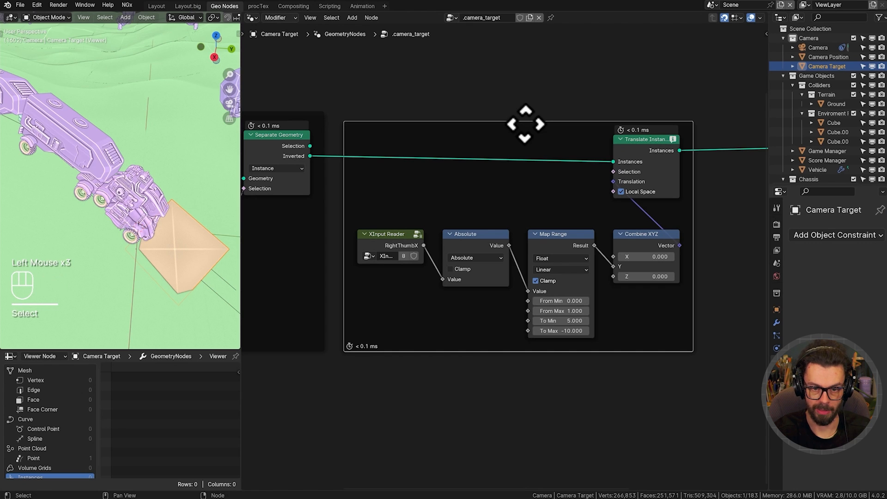
key(F2)
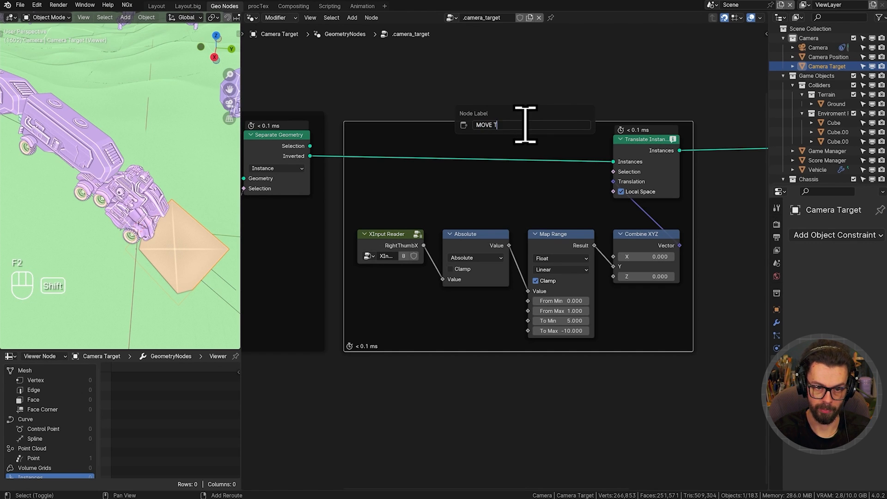
key(Return)
- Move Instances to Points closer to the MOVE TARGET frame and feed its Points into a new Sample Index node
middle_drag(536, 139, 539, 214)
click(677, 170)
key(g)
click(599, 167)
shift+middle_drag(627, 165, 505, 199)
scroll(539, 183, up, 2)
drag(449, 207, 537, 212)
text(sample ind)
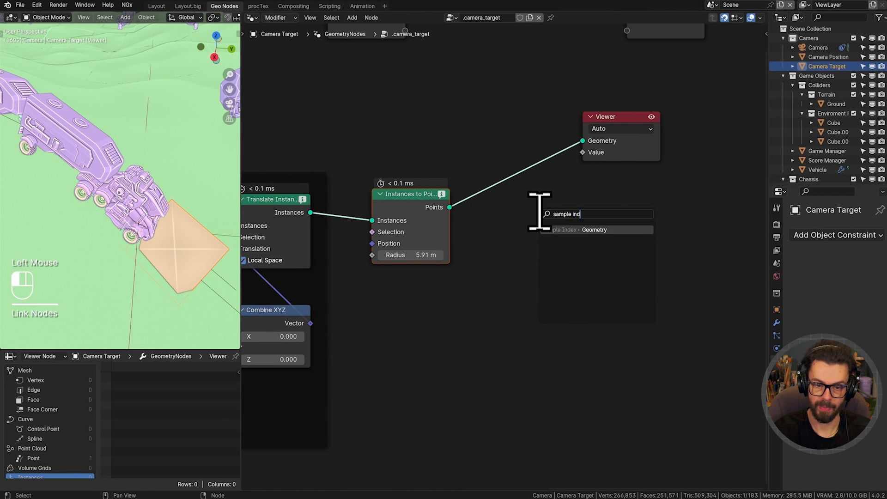
key(Return)
click(495, 193)
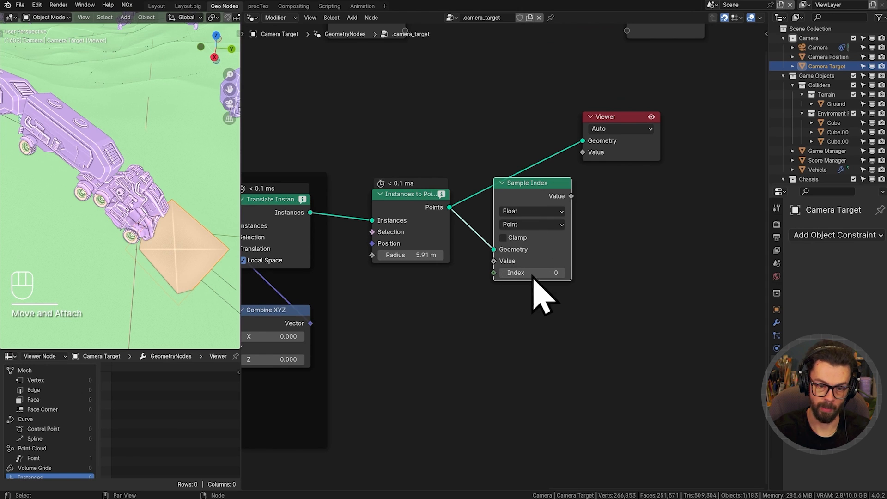
- Set Sample Index to the Vector type and feed its Value from a new Position node placed below Instances to Points
click(531, 211)
click(528, 211)
drag(496, 271, 439, 283)
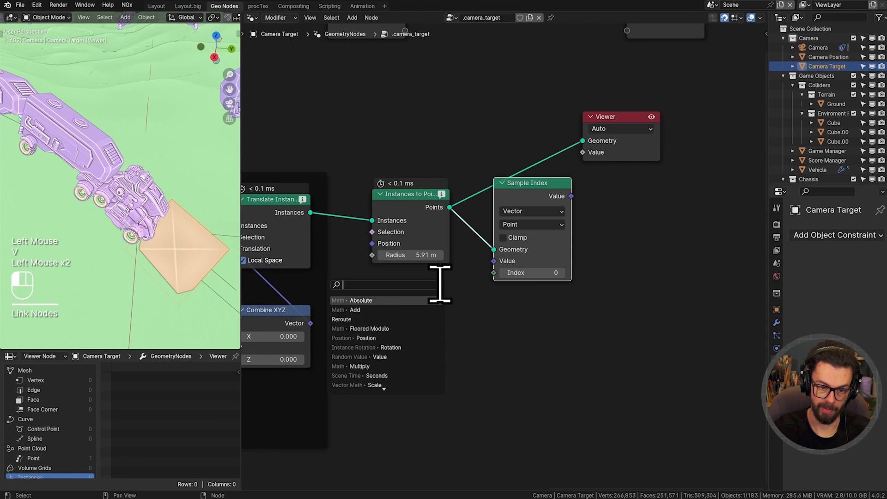
key(BackSpace)
key(BackSpace)
key(BackSpace)
text(pos)
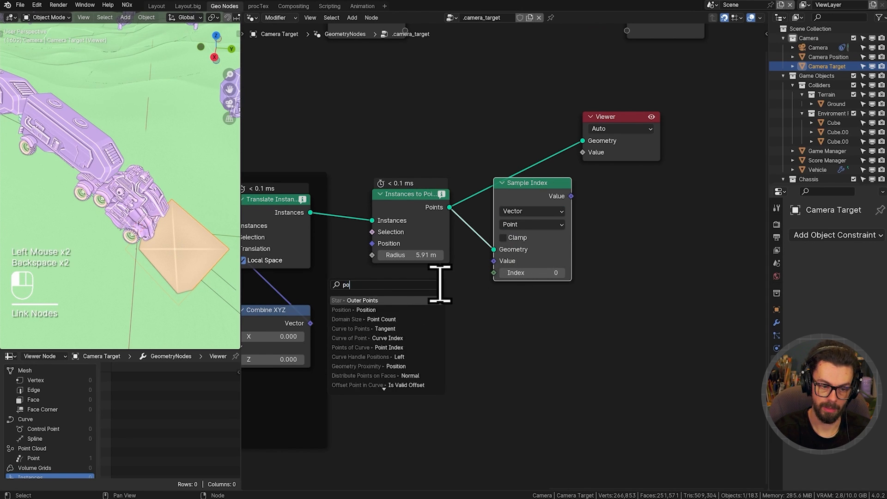
key(Return)
click(451, 295)
- Delete the Viewer node and move Group Input and Group Output down nearer the Sample Index node
shift+middle_drag(538, 125, 473, 218)
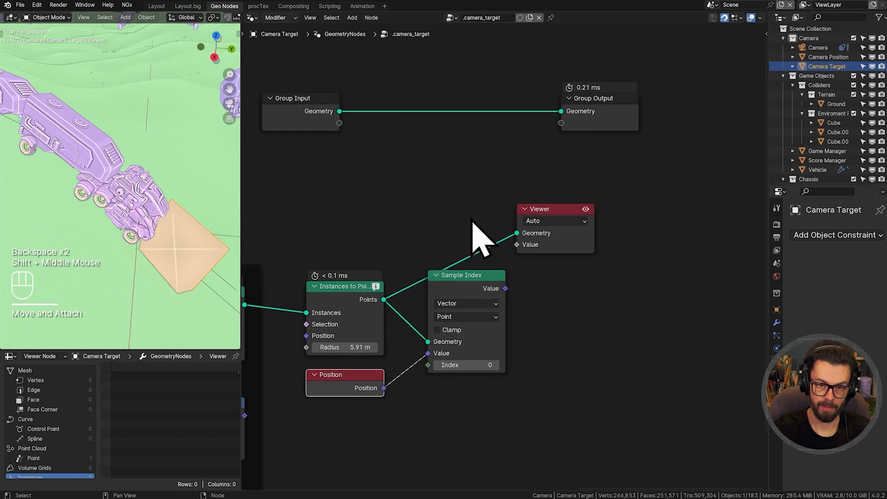
click(550, 210)
key(x)
drag(326, 141, 637, 63)
key(g)
click(570, 204)
- Insert a Set Position node between Group Input and Group Output, and connect Sample Index's Value to its Position
key(shift+a)
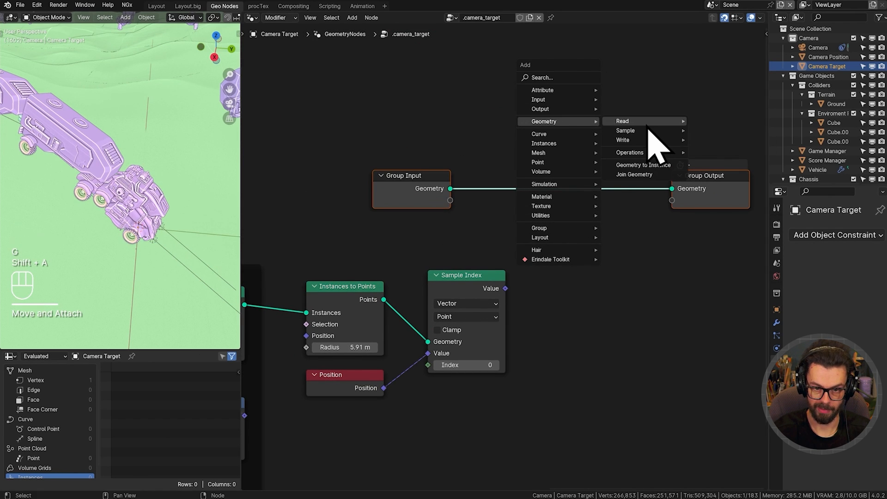
mouse_move(648, 126)
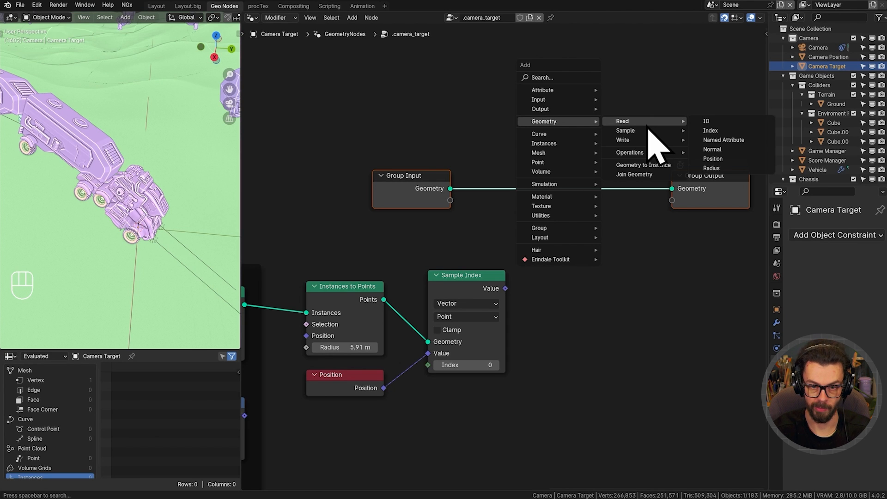
click(733, 152)
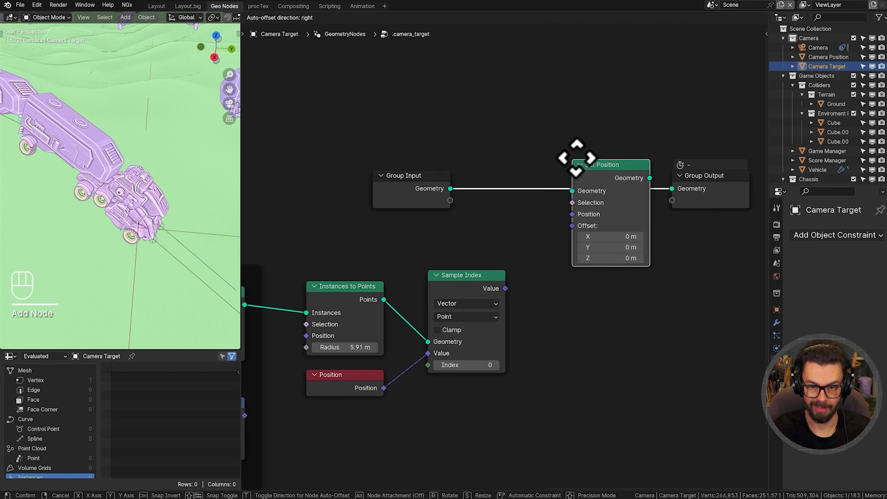
click(586, 160)
drag(505, 288, 549, 215)
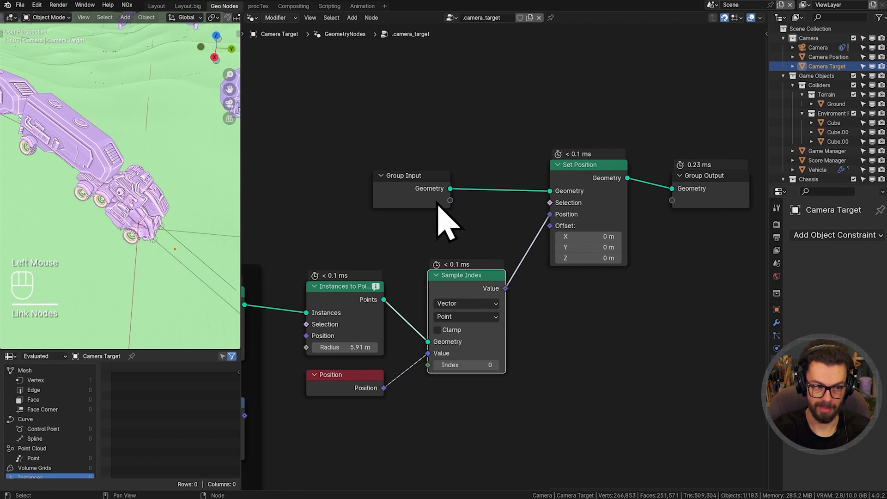
- Arrange Group Input, Set Position and Group Output compactly around Sample Index, and save the file
drag(353, 141, 430, 196)
key(g)
click(484, 239)
drag(553, 112, 674, 227)
key(g)
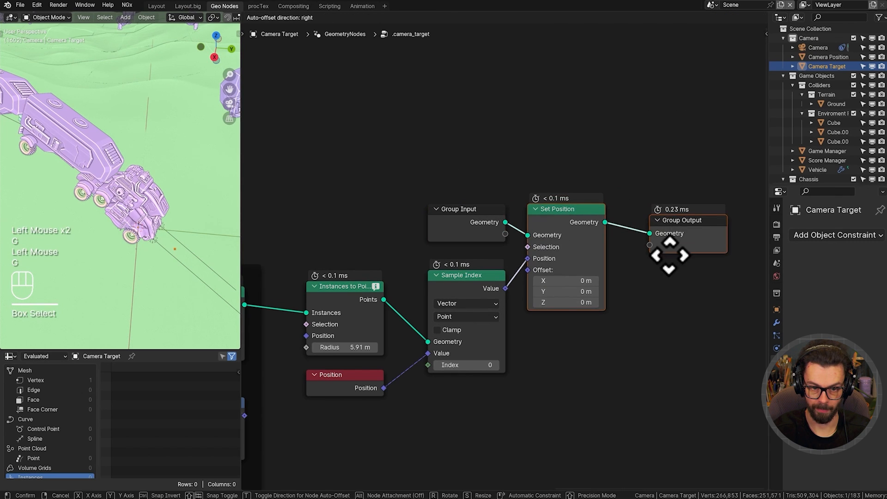
click(691, 232)
key(g)
click(646, 204)
key(ctrl+s)
scroll(470, 252, down, 3)
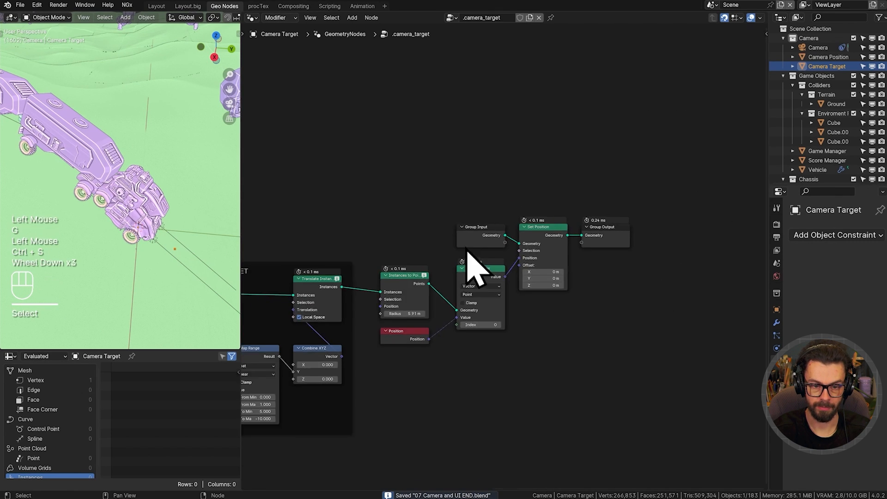
middle_drag(470, 251, 550, 215)
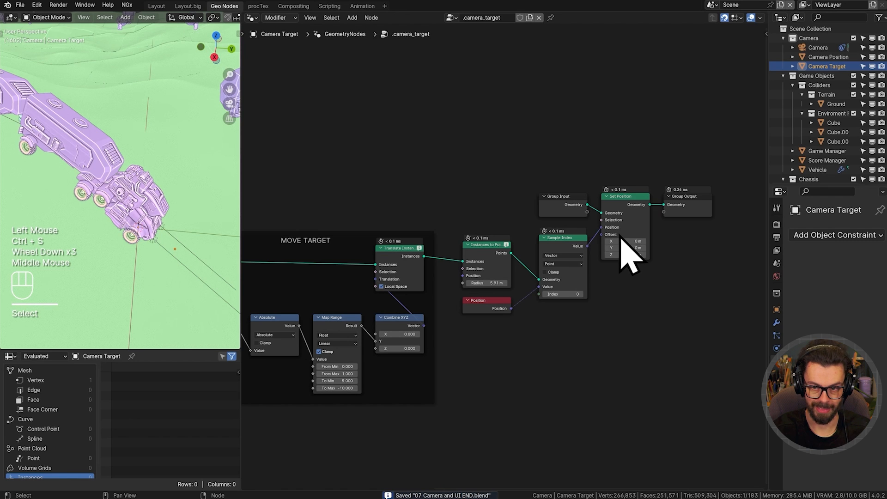
- Select the Camera object, widen its properties area, and add a Track To constraint below Copy Location
click(818, 48)
shift+middle_drag(67, 123, 174, 234)
scroll(174, 233, up, 2)
shift+middle_drag(172, 144, 155, 173)
scroll(155, 173, down, 1)
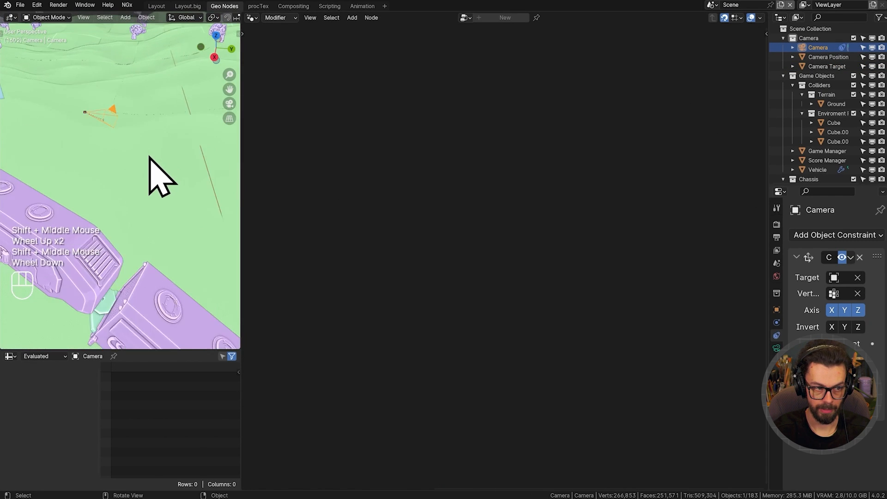
scroll(149, 157, down, 1)
drag(768, 176, 624, 169)
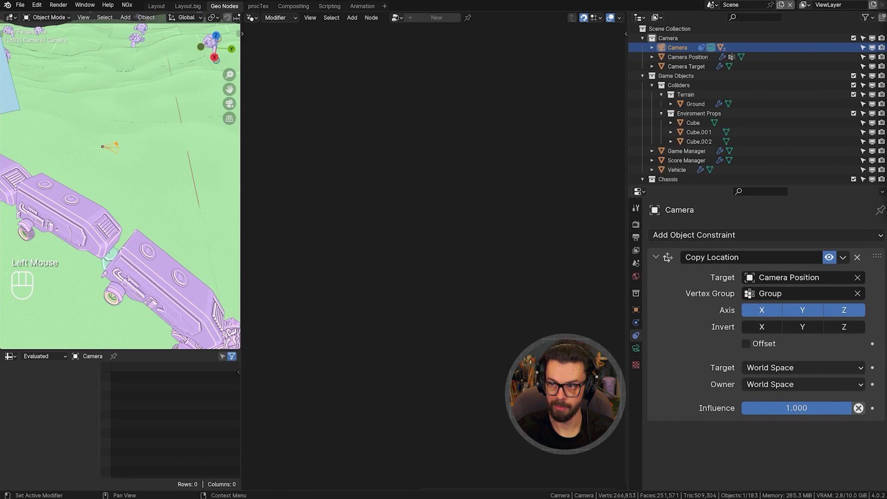
click(711, 235)
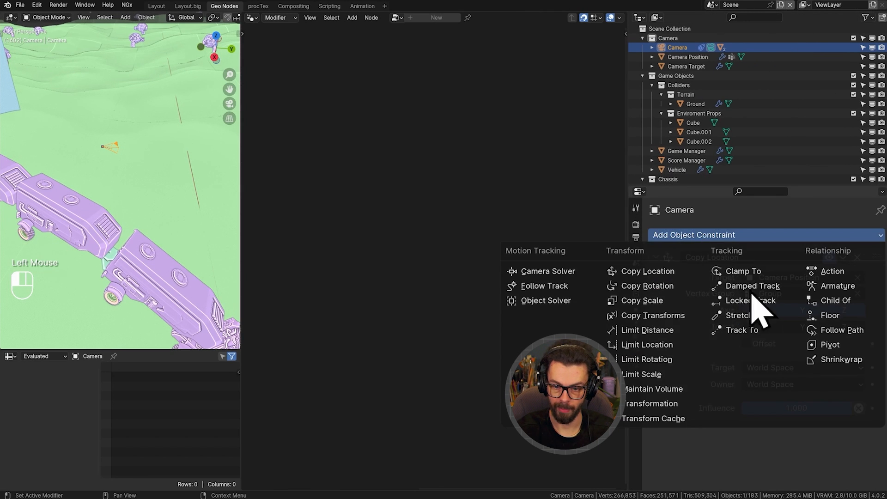
click(758, 331)
scroll(711, 314, down, 5)
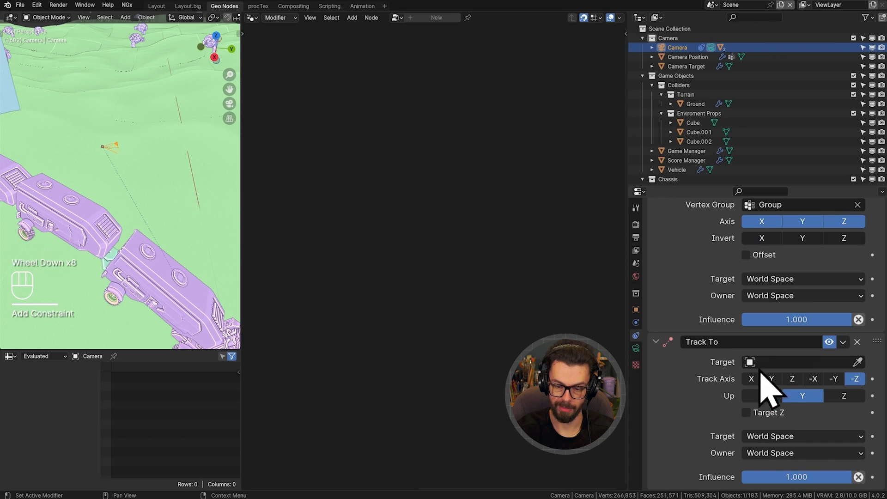
- Set Camera Target as the Track To constraint's target, and assign the Camera Target object's vertex to a new vertex group
drag(702, 67, 788, 360)
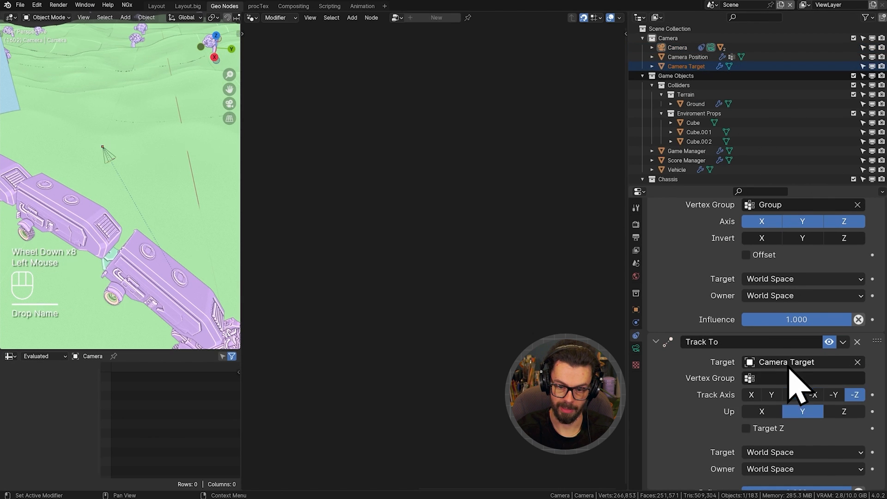
click(776, 378)
click(695, 67)
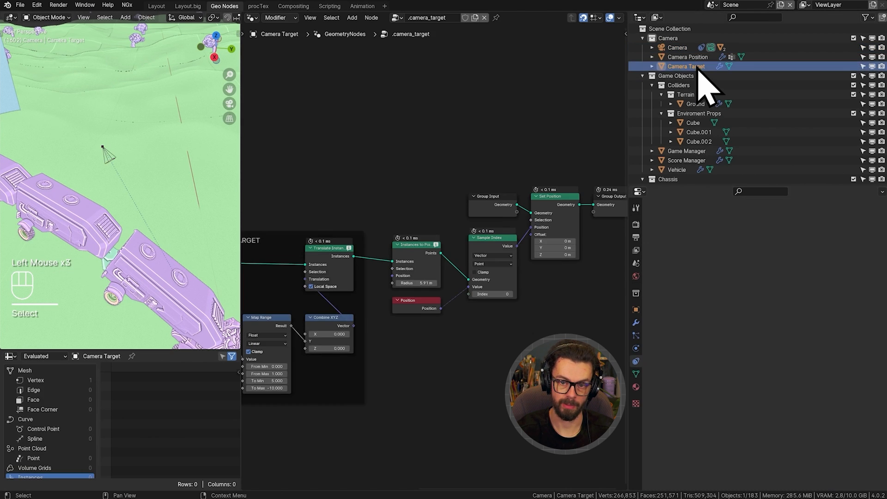
key(Tab)
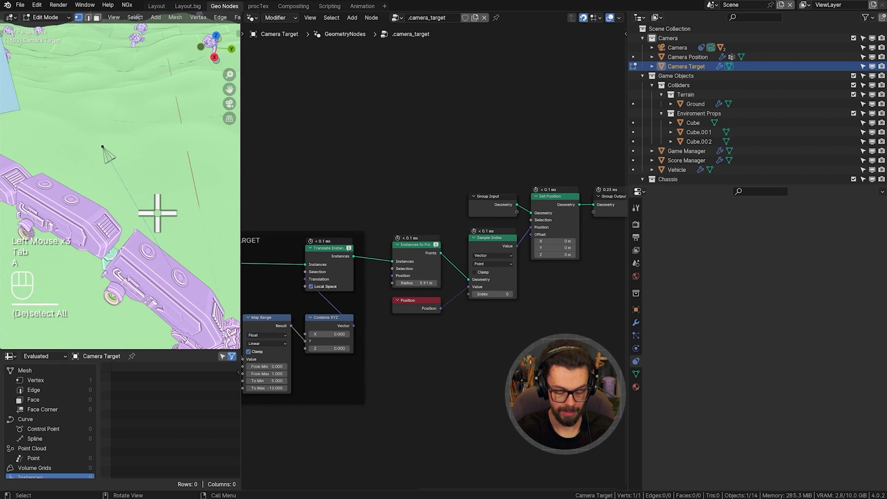
key(ctrl+g)
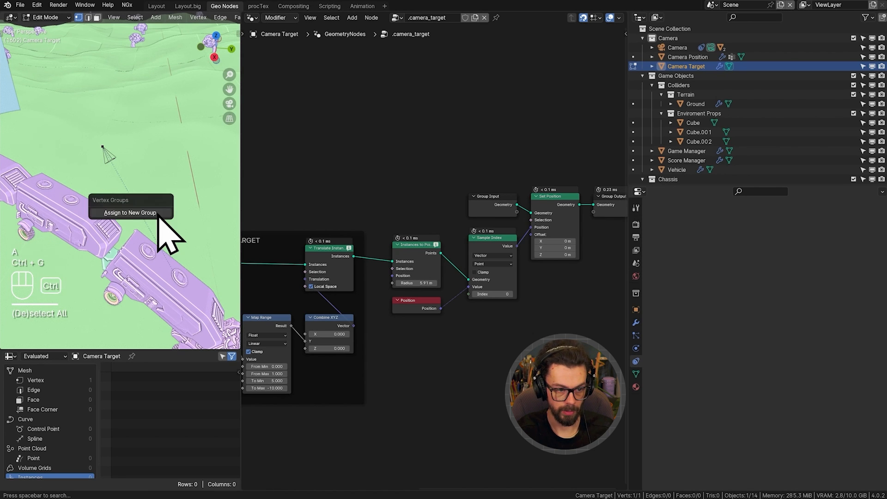
click(158, 213)
key(Tab)
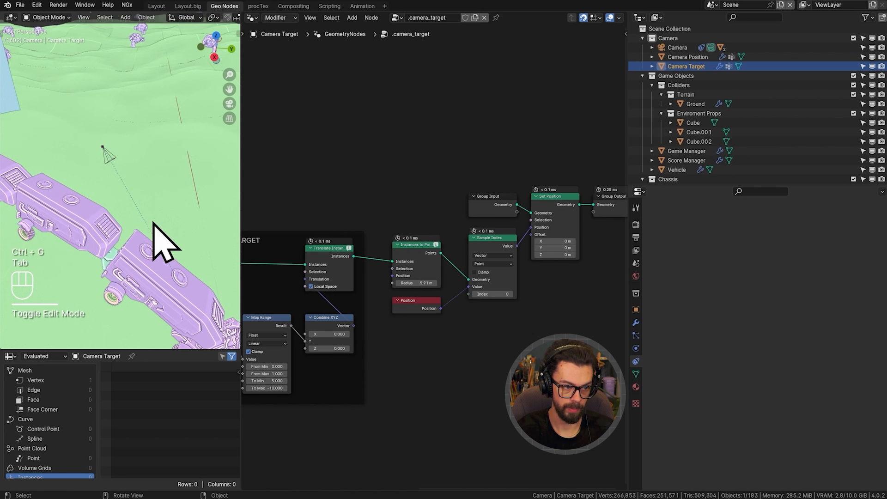
- Select the Camera object and set its Track To constraint's vertex group to Group
scroll(159, 247, down, 2)
shift+middle_drag(159, 247, 76, 208)
middle_drag(116, 258, 268, 277)
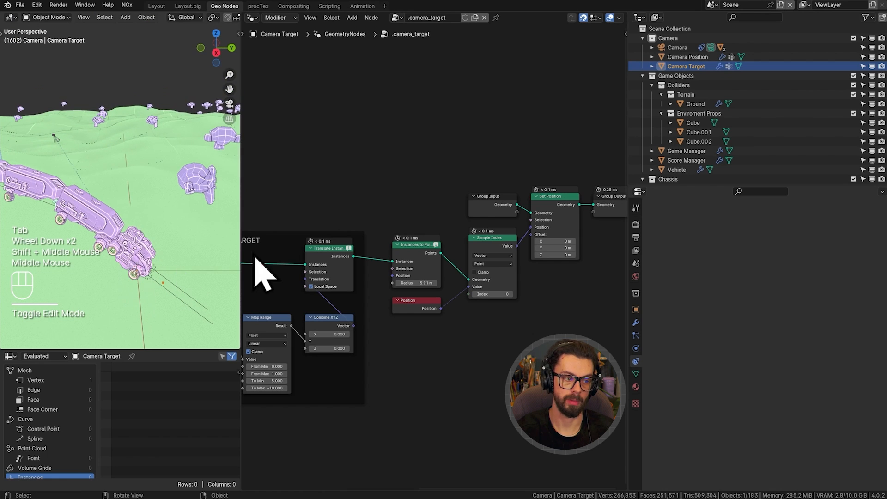
click(678, 48)
click(678, 49)
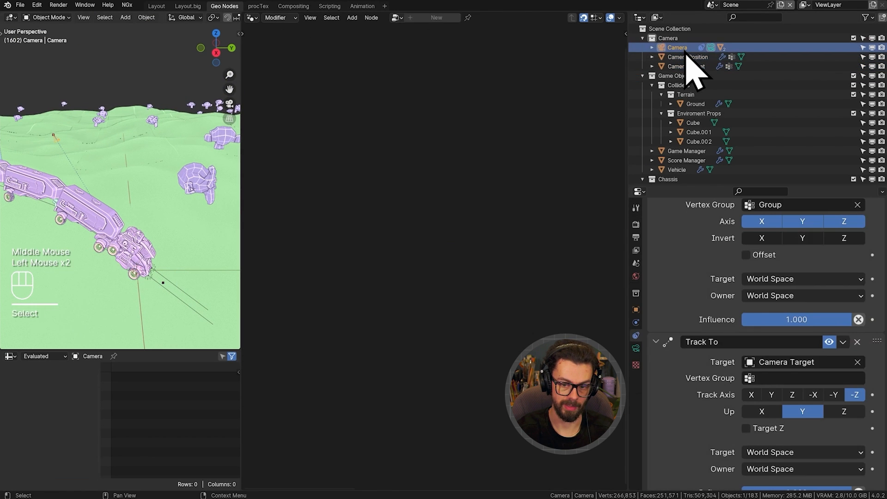
click(764, 378)
click(767, 234)
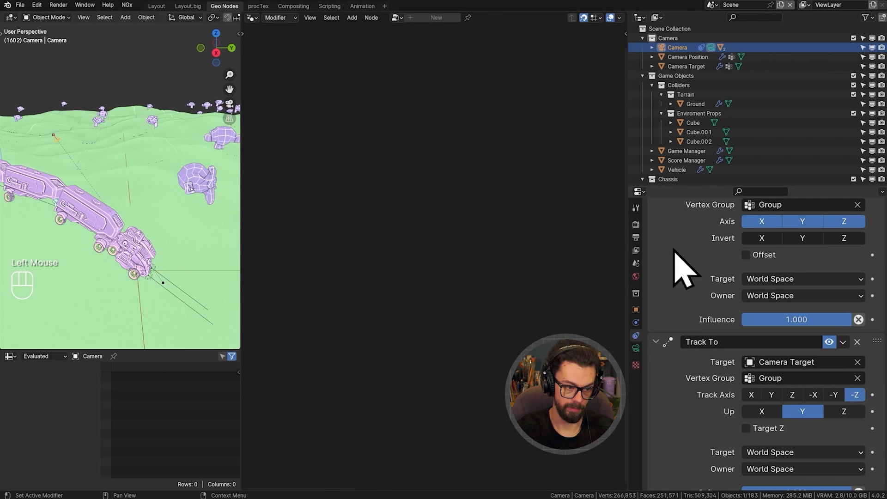
scroll(720, 405, down, 1)
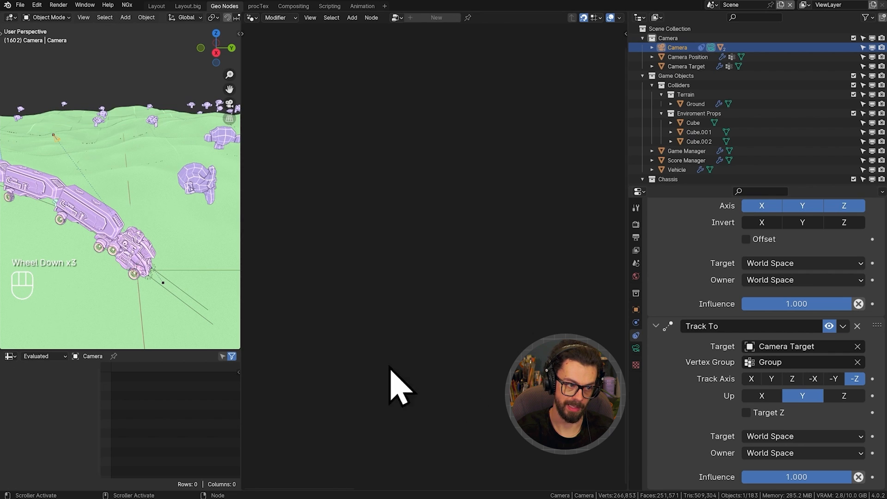
- Look through the camera in a maximized viewport, start the XInput Reader, and play the animation to test the tracking
middle_drag(148, 264, 126, 223)
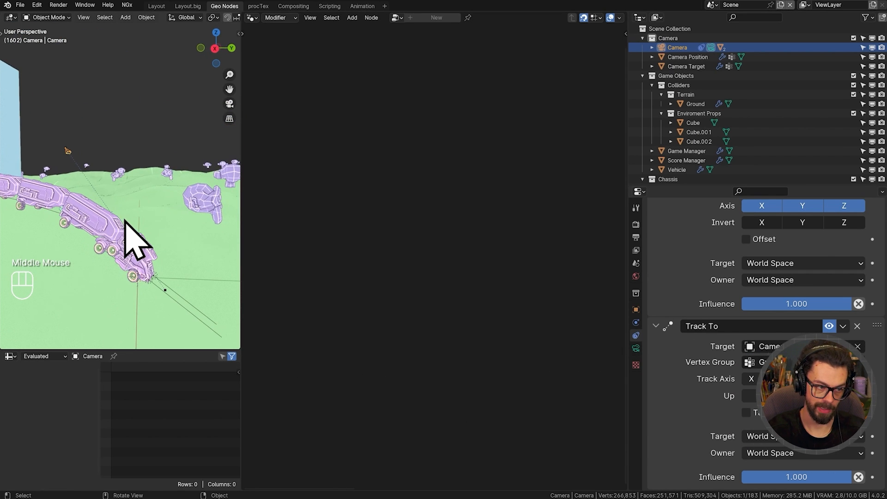
key(KP_0)
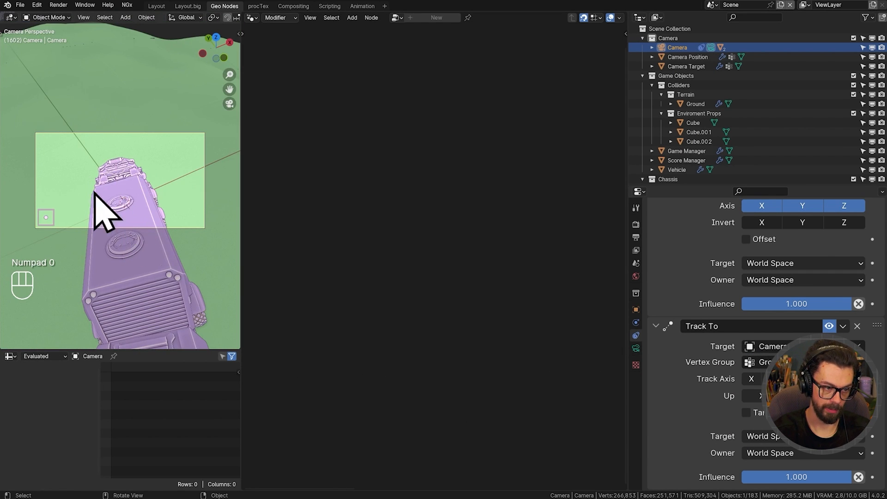
key(ctrl+space)
key(n)
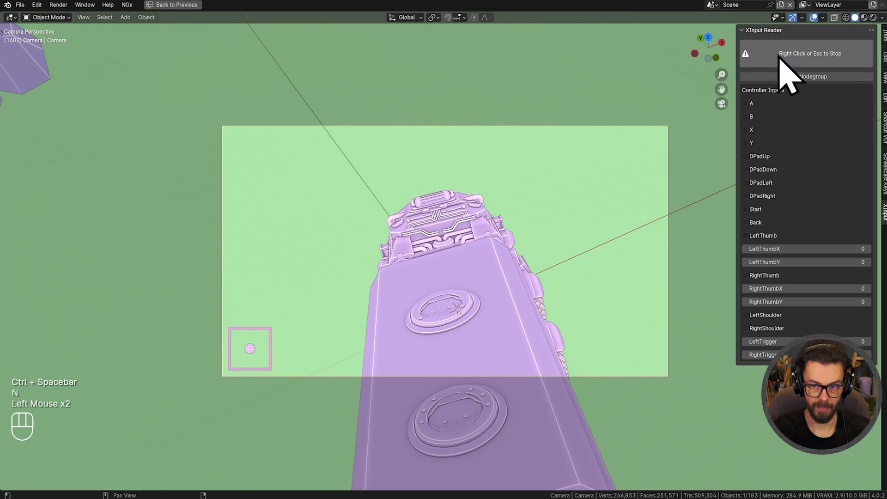
key(shift+space)
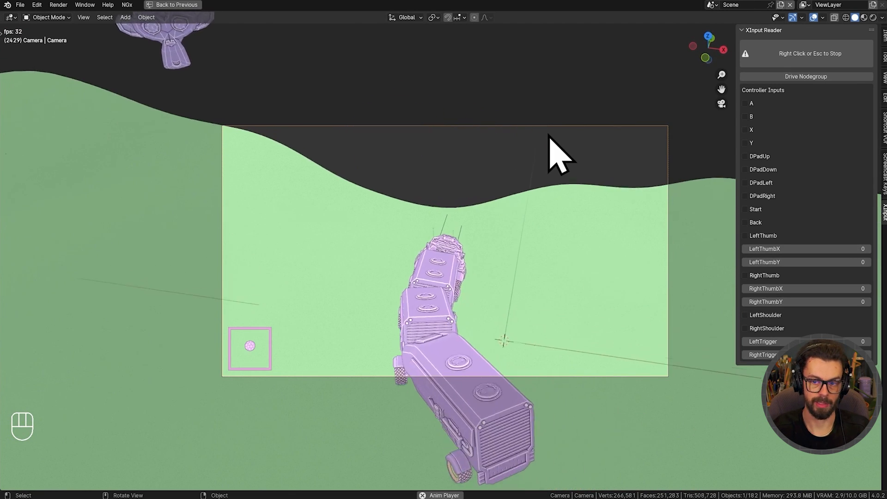
key(ctrl+space)
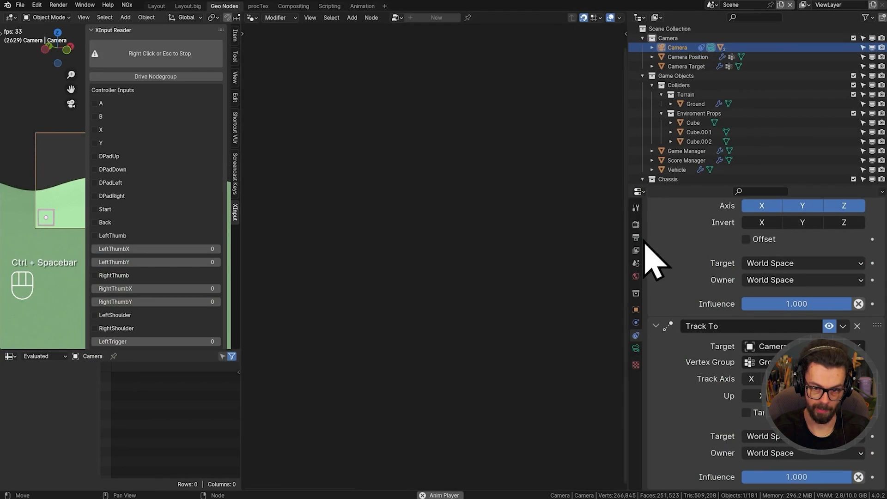
- Set the Camera's clip End to 1000 m
click(636, 348)
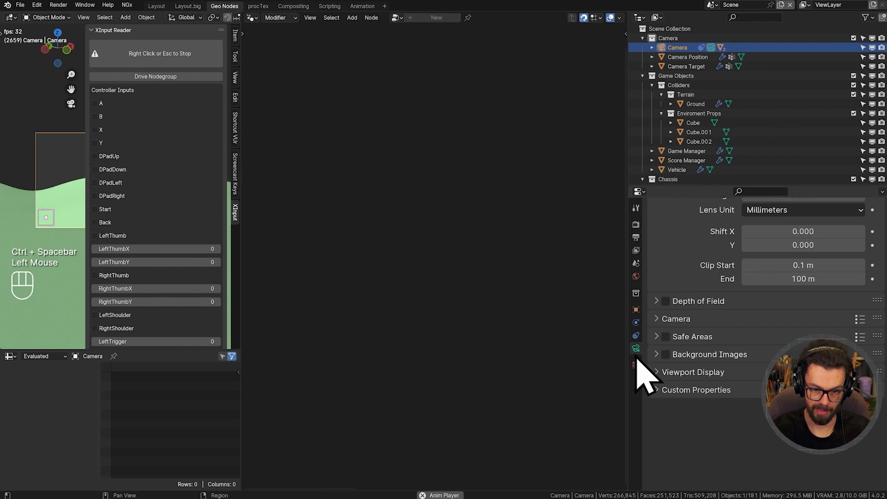
scroll(704, 260, up, 5)
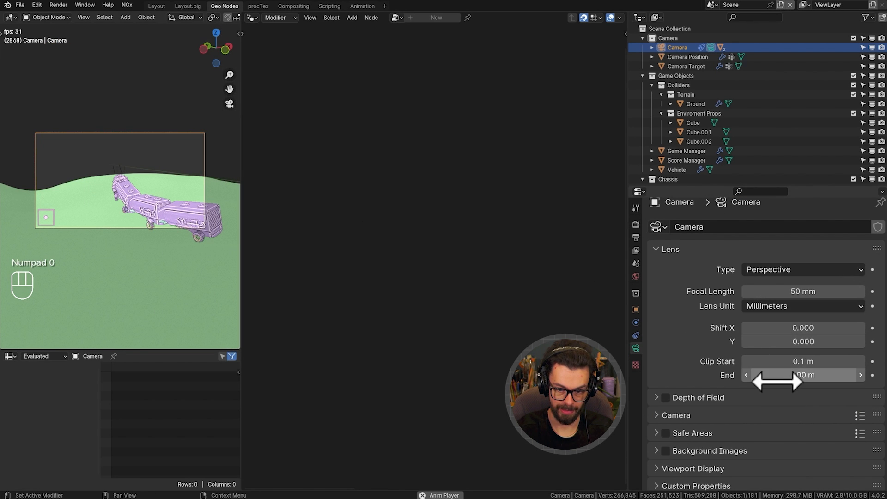
drag(776, 378, 829, 378)
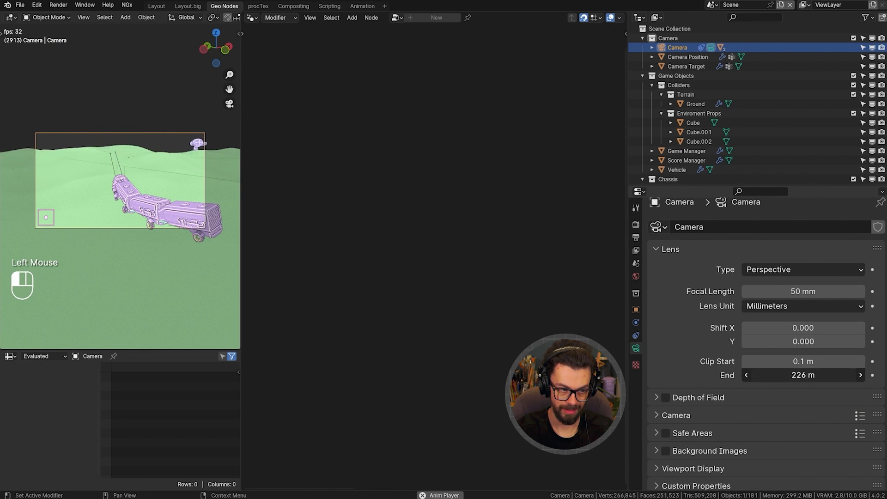
double_click(778, 376)
text(1000)
key(Return)
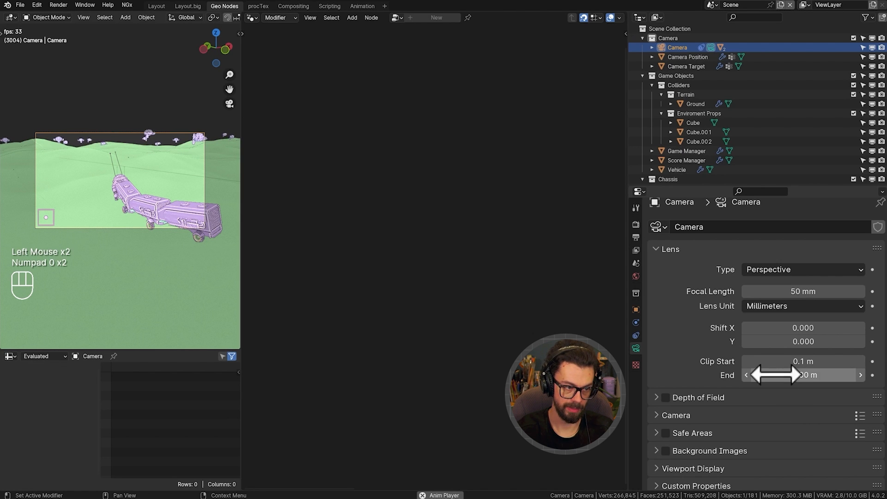
- Save the file and check the running camera view in a maximized viewport
key(ctrl+s)
key(ctrl+space)
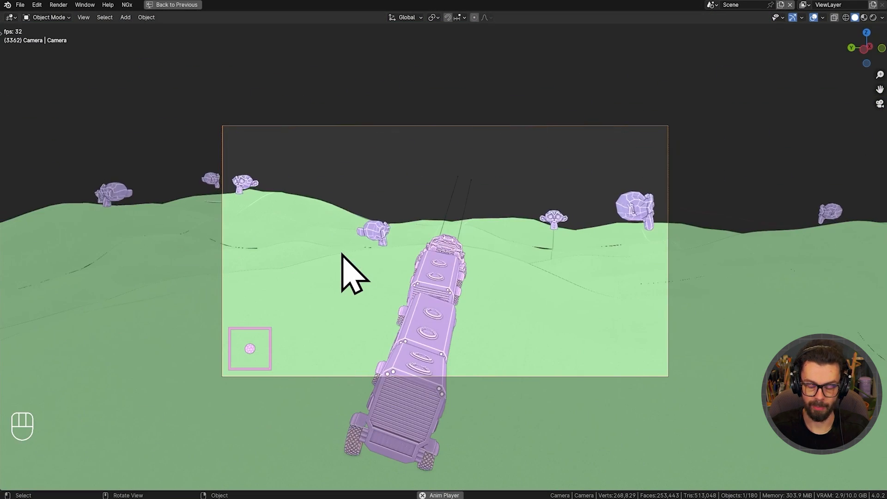
key(ctrl+space)
- Select the Camera Position object and widen the node editor around its simulation zone nodes
click(702, 59)
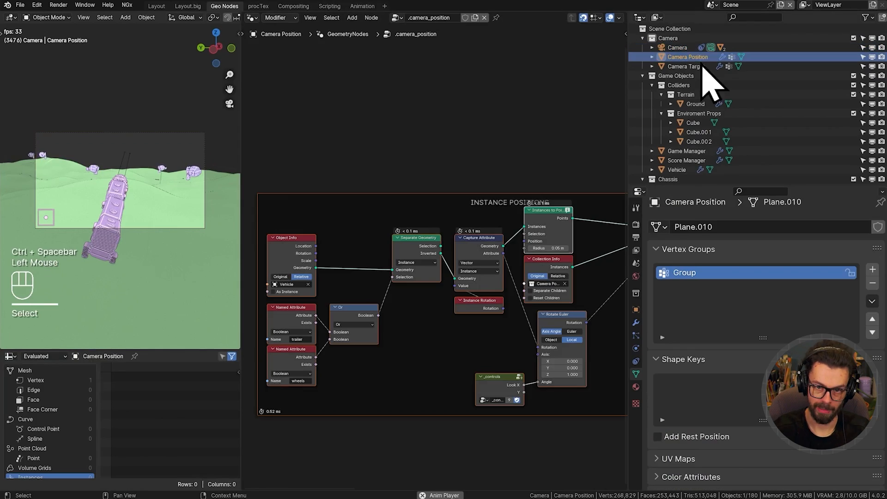
scroll(479, 209, down, 2)
middle_drag(516, 198, 382, 215)
middle_drag(522, 202, 499, 188)
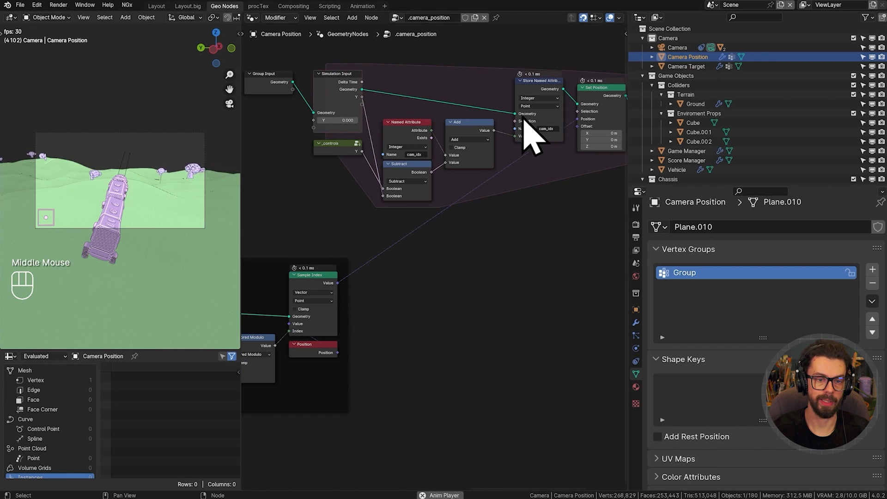
middle_drag(531, 136, 501, 153)
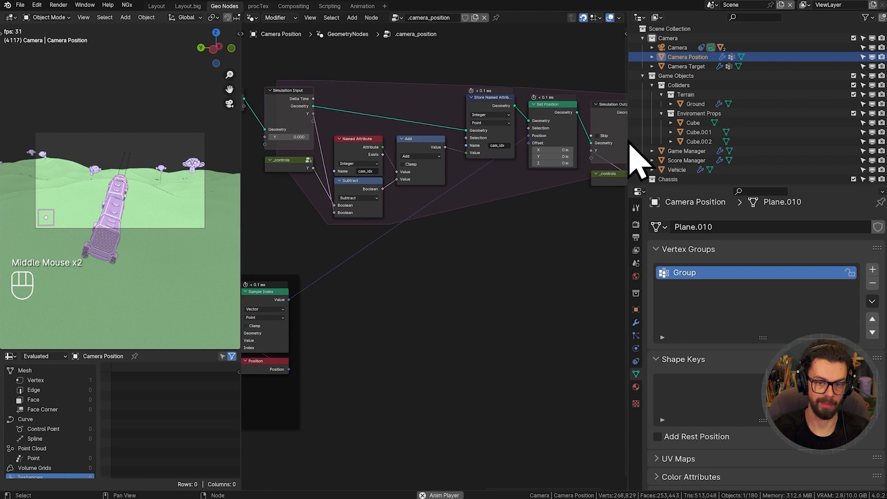
drag(627, 123, 784, 153)
- Move Set Position, Simulation Output, its _controls node and Group Output up slightly, in line with Store Named Attribute
drag(615, 61, 737, 190)
key(g)
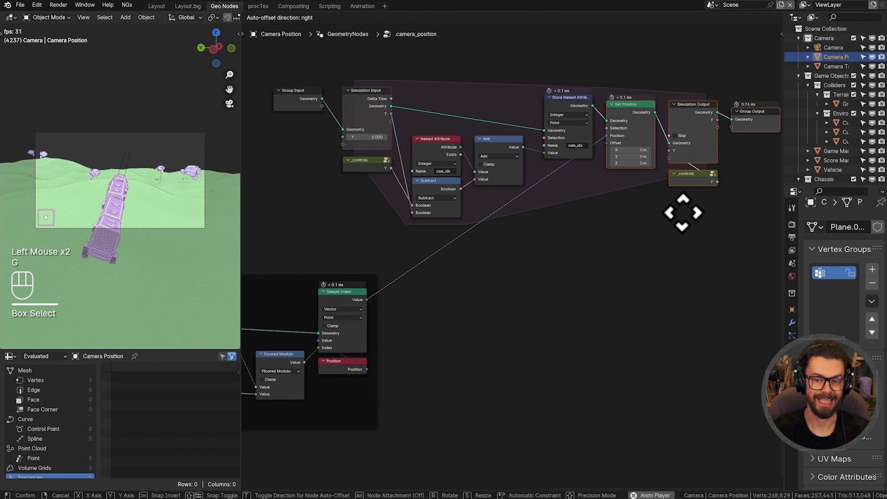
click(689, 208)
drag(722, 95, 739, 147)
key(g)
click(749, 159)
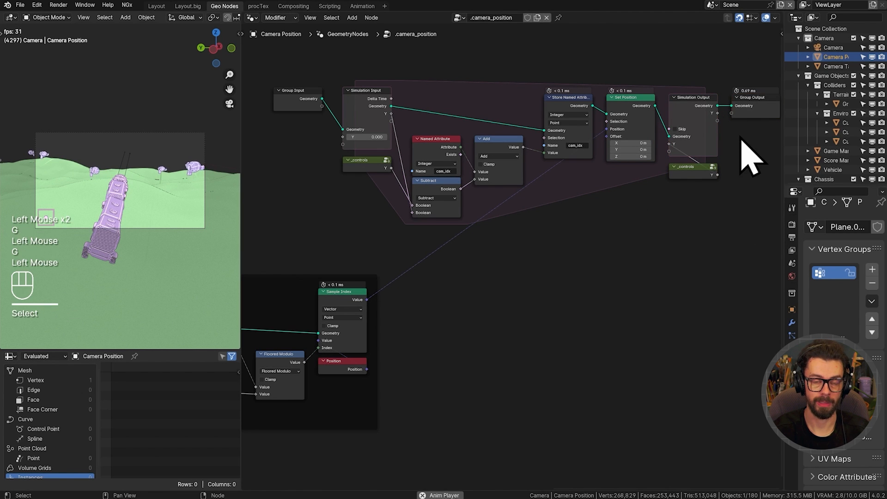
- Add a Position node above the Sample Index node, outside the SELECT CAMERA frame
middle_drag(485, 241, 510, 234)
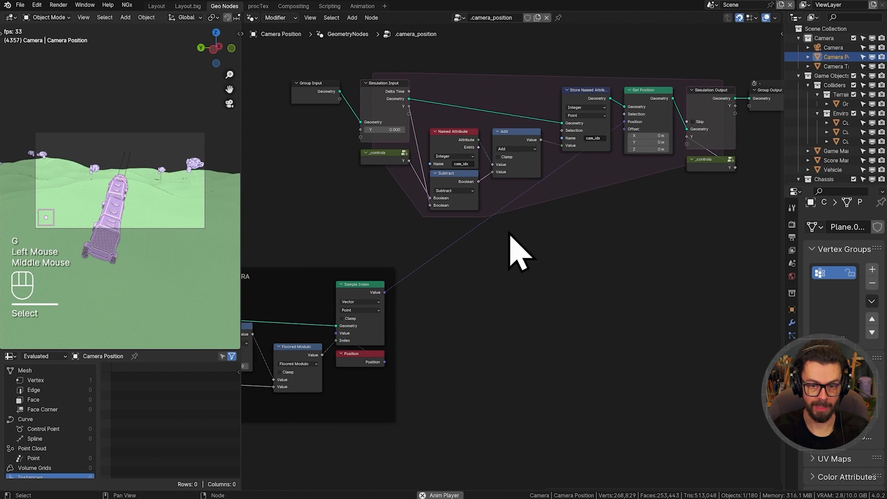
middle_drag(395, 291, 460, 276)
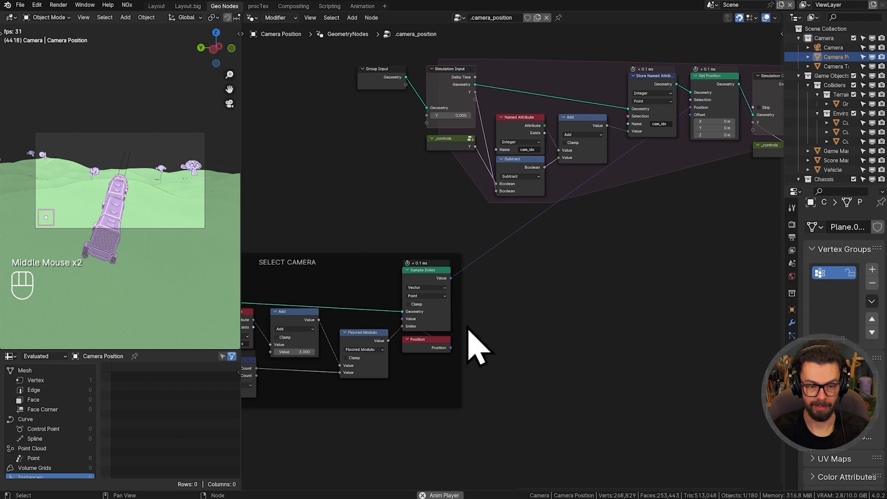
scroll(525, 307, up, 3)
middle_drag(525, 307, 558, 292)
key(shift+a)
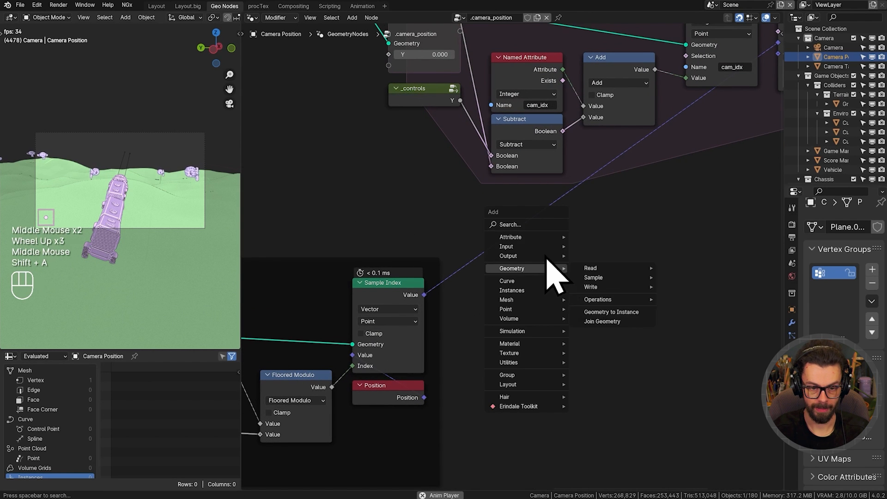
click(532, 224)
text(pos)
key(Return)
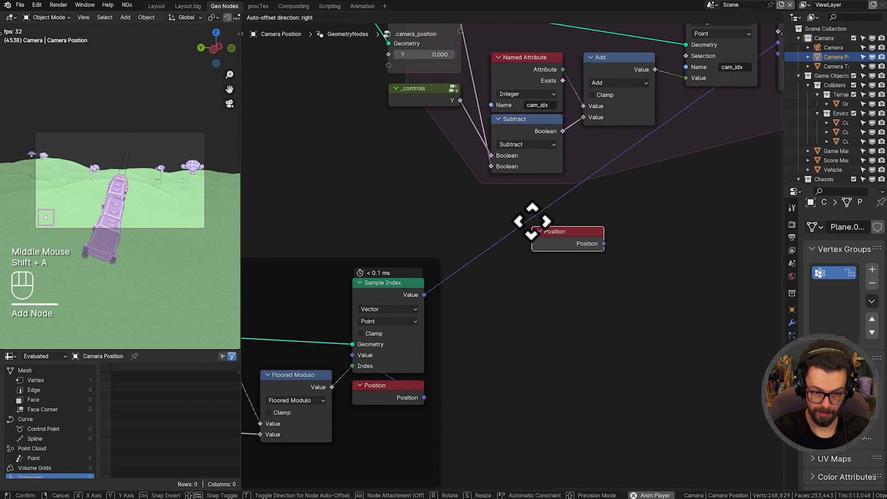
click(370, 215)
key(g)
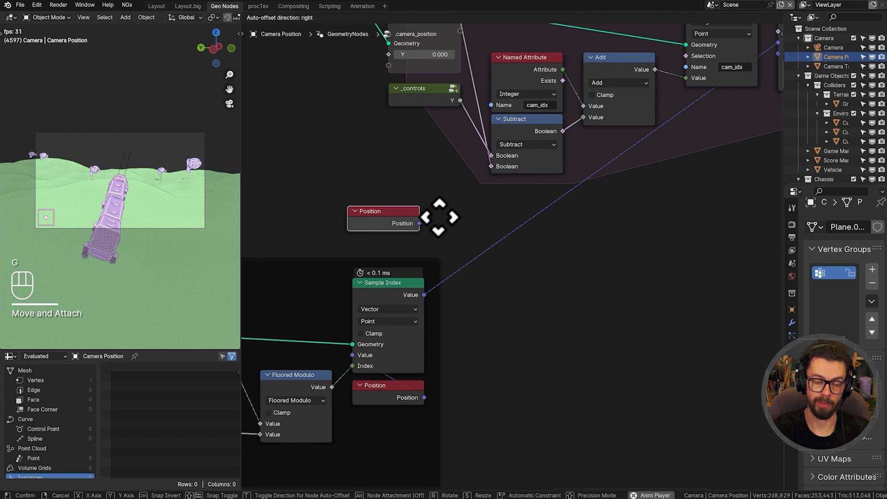
click(439, 218)
- Add a Mix node set to Vector and insert it on the link between Sample Index and Set Position
key(shift+a)
click(575, 258)
text(mix)
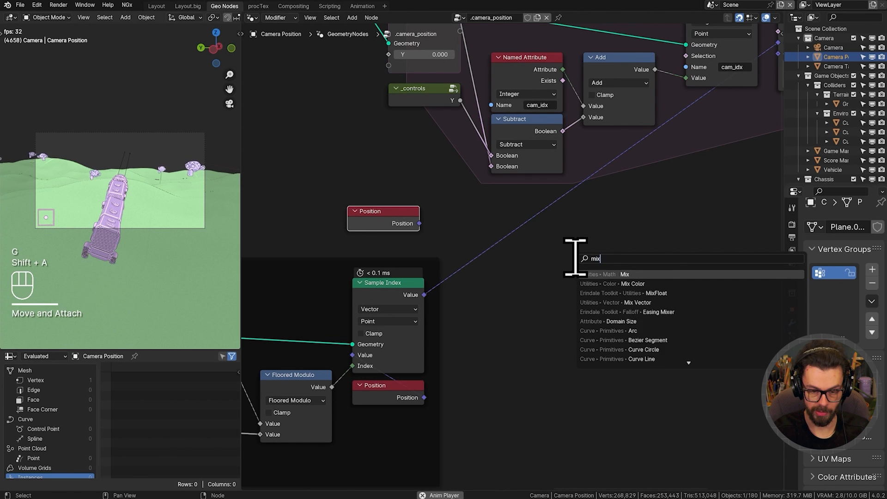
key(Return)
click(582, 272)
click(588, 289)
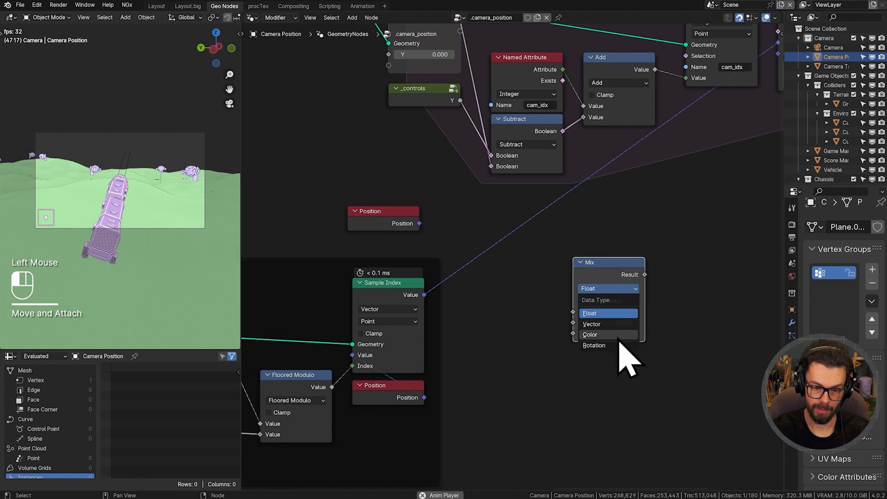
click(606, 326)
key(g)
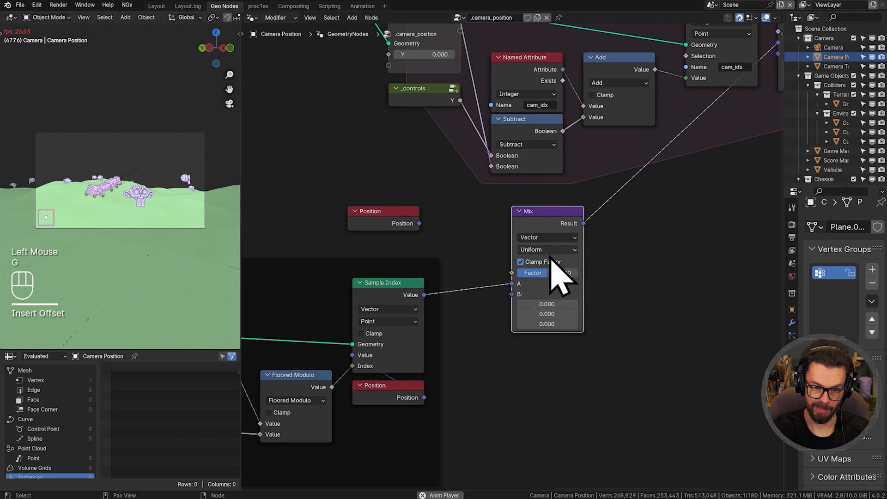
click(564, 290)
- Connect the new Position node to Mix's A and Sample Index's Value to B, and set the Factor to 0.1
drag(563, 283, 563, 324)
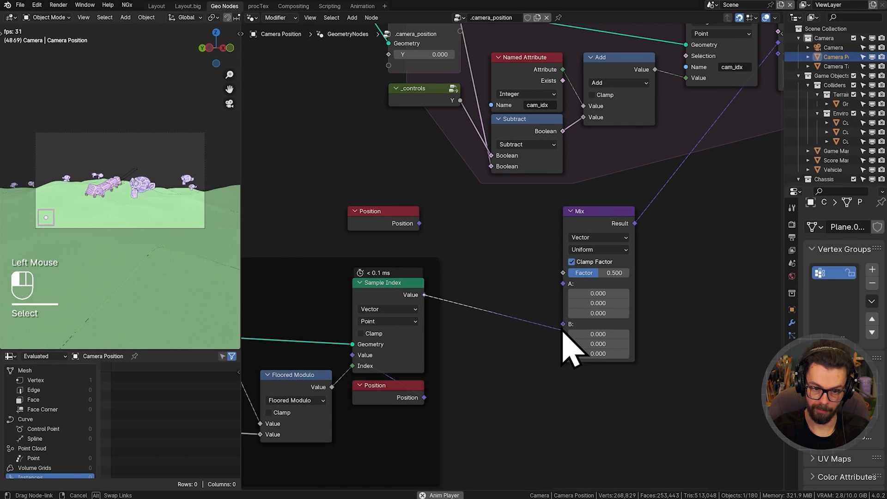
drag(563, 283, 515, 220)
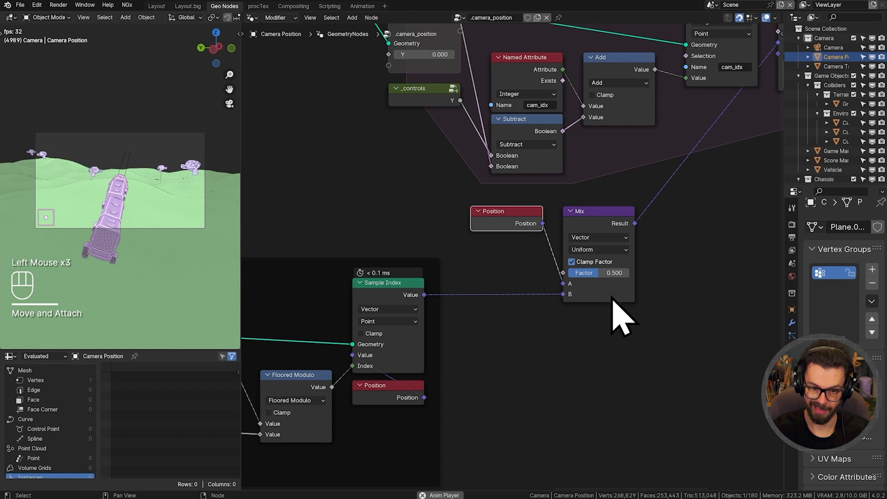
click(611, 274)
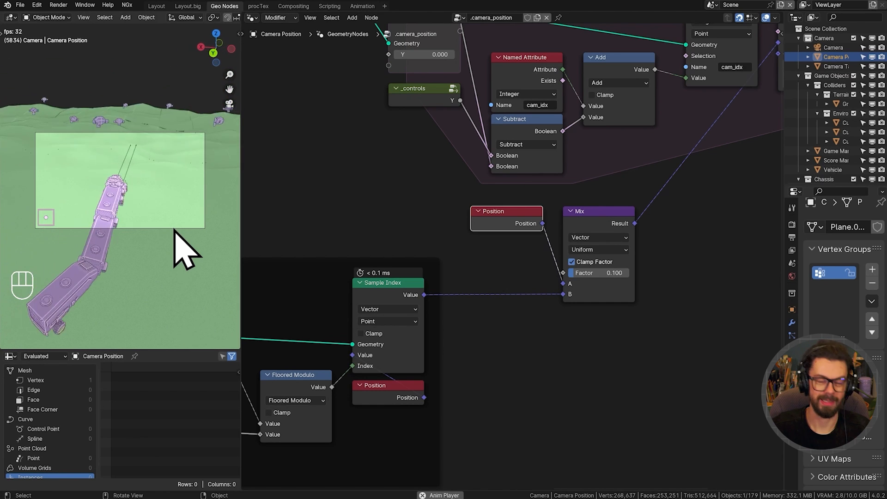
- Set the Mix node's Factor back to 0.1
click(615, 287)
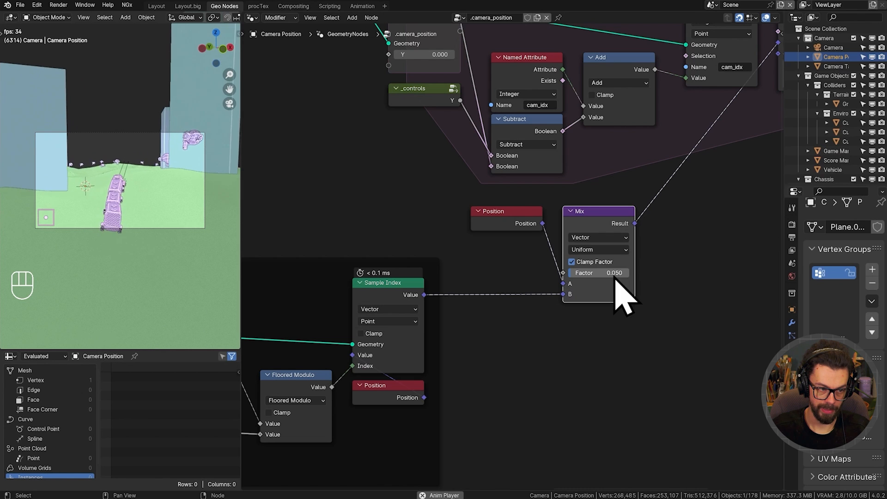
click(614, 273)
text(0.1)
key(Return)
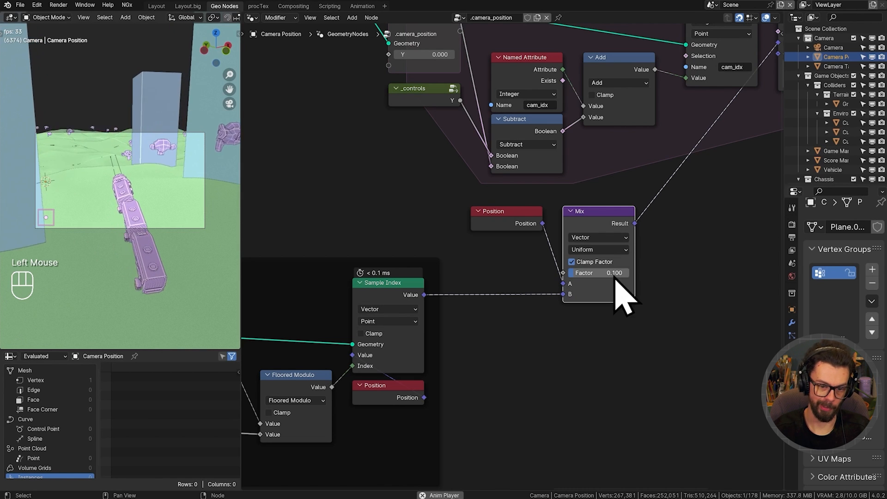
- Join the upper Position node and the Mix node into a frame labelled SMOOTHING
key(ctrl+j)
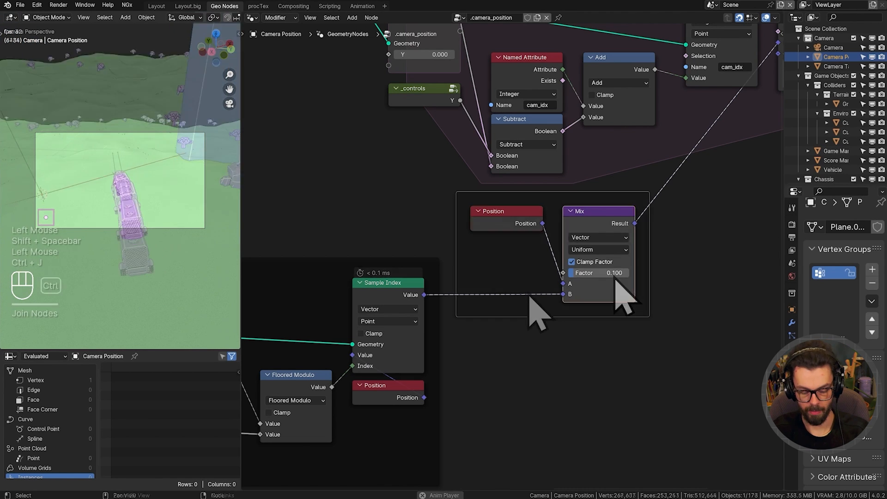
click(515, 194)
key(F2)
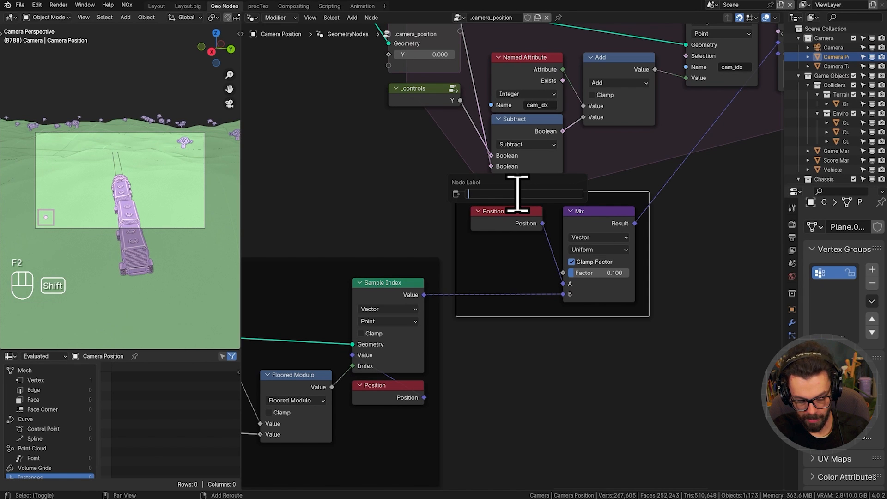
text(SMOOTHING)
key(Return)
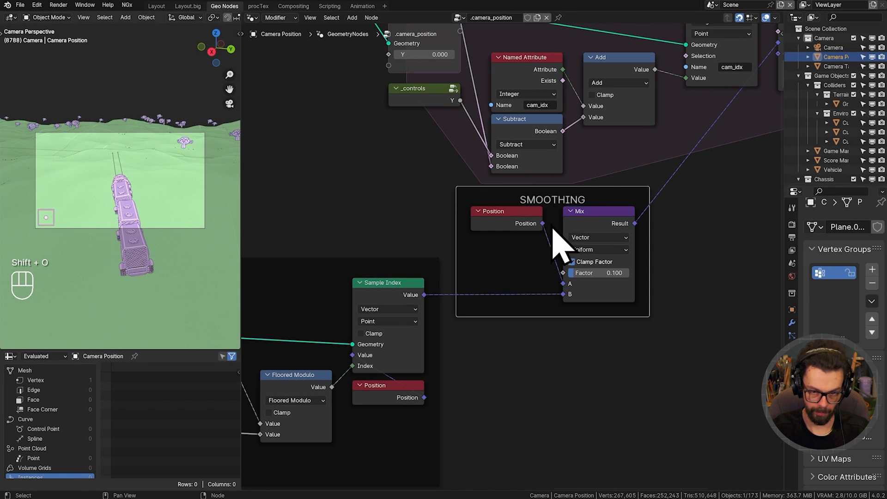
- Move the SMOOTHING frame slightly down and to the right, clear of the simulation zone and the SELECT CAMERA frame
scroll(549, 231, down, 2)
key(g)
click(564, 286)
scroll(446, 285, down, 2)
shift+middle_drag(446, 286, 587, 247)
shift+scroll(587, 248, down, 1)
scroll(586, 248, down, 3)
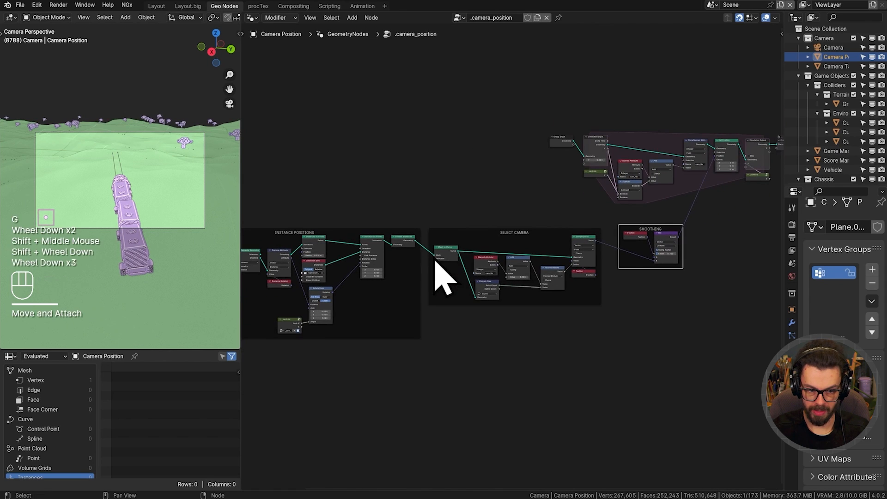
- Shift the INSTANCE POSITIONS and SELECT CAMERA frames left to widen the gap before SMOOTHING, and save the file
drag(442, 330, 405, 279)
scroll(412, 294, down, 2)
shift+middle_drag(415, 297, 512, 287)
key(g)
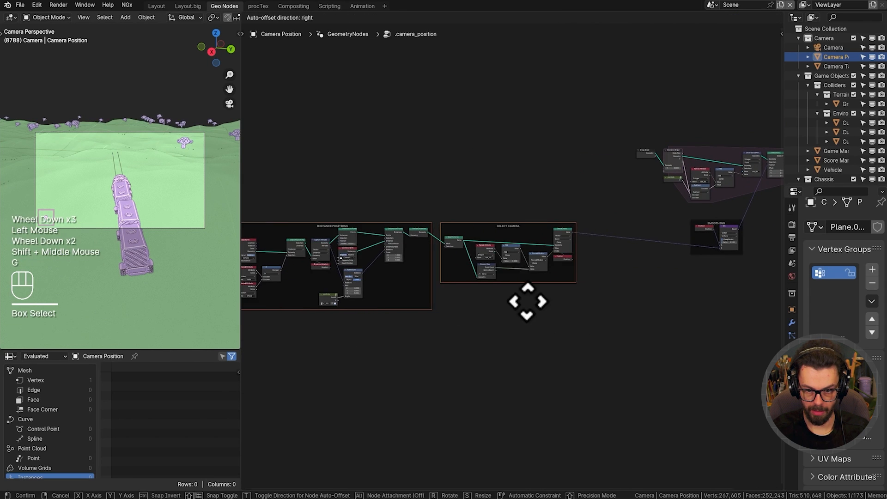
click(528, 303)
shift+middle_drag(597, 283, 546, 293)
key(g)
click(547, 297)
key(ctrl+s)
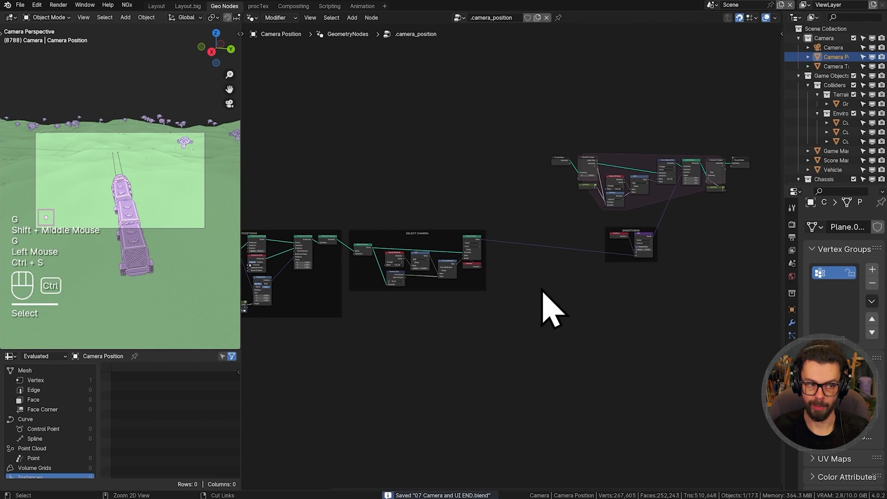
- Open the Ground object's terrain_displacement_vector group and raise its Multiply value to 80.900
click(845, 103)
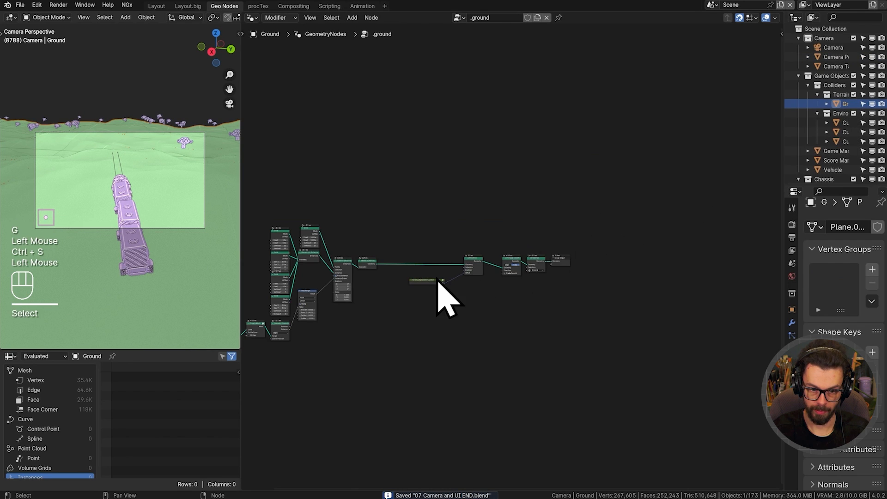
scroll(378, 301, up, 3)
click(373, 300)
key(Tab)
scroll(462, 314, up, 5)
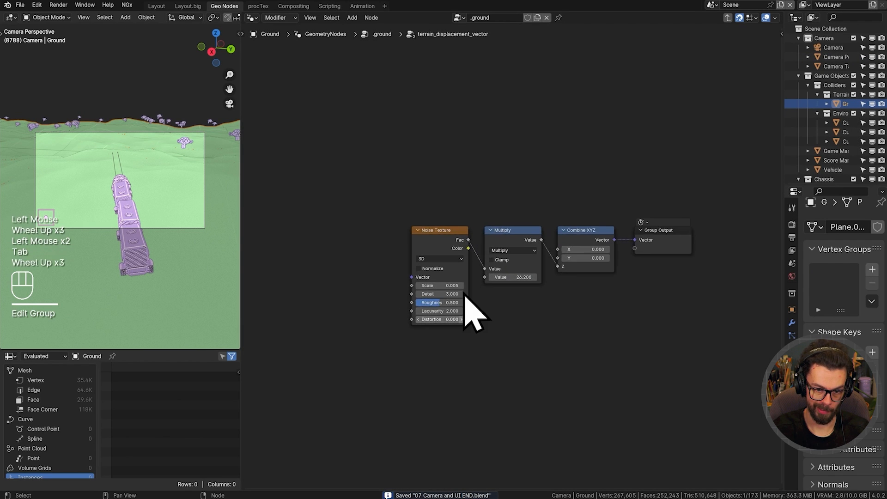
click(506, 289)
drag(506, 289, 522, 289)
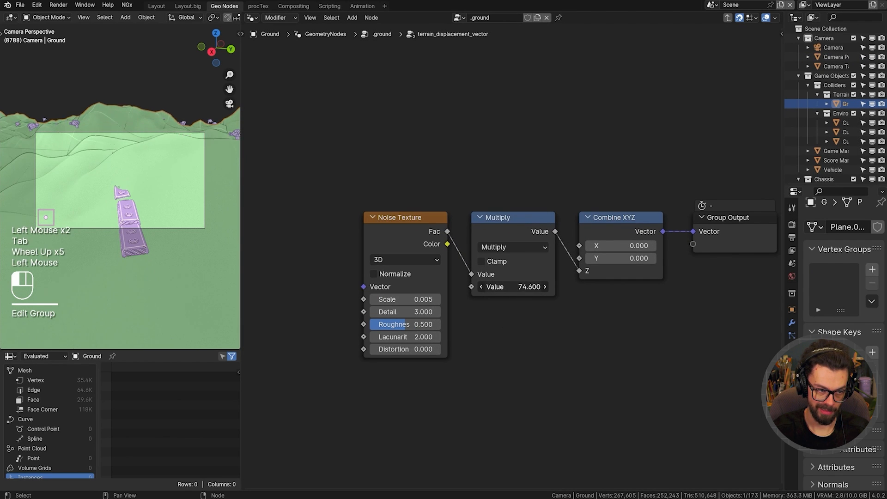
- Switch the Noise Texture to 4D and replay the simulation from the first frame to inspect the vehicle on the terrain
click(405, 259)
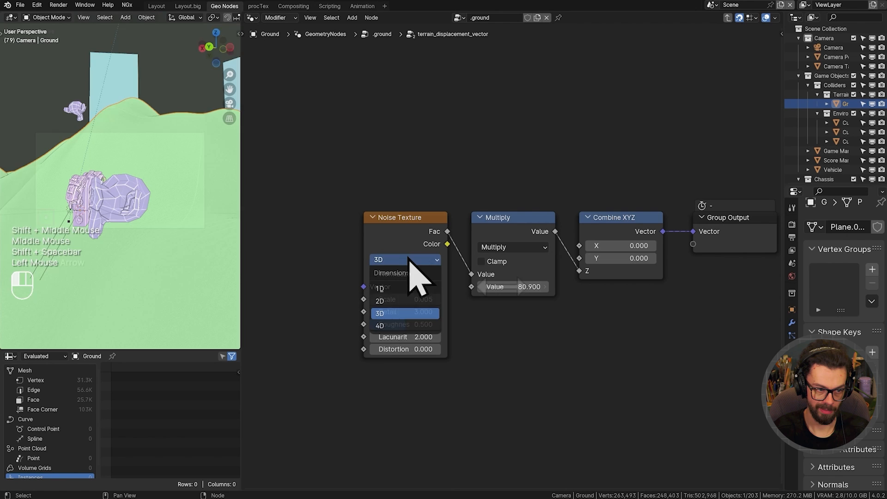
click(398, 326)
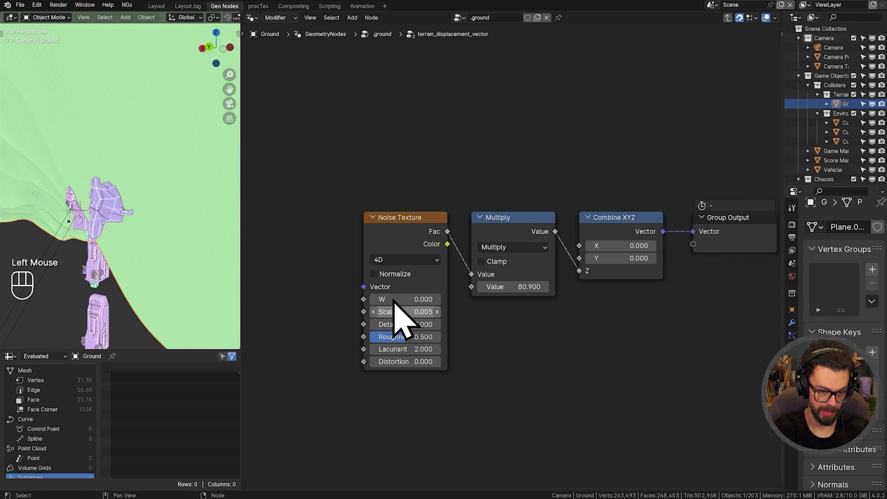
key(shift+Left)
middle_drag(107, 138, 54, 174)
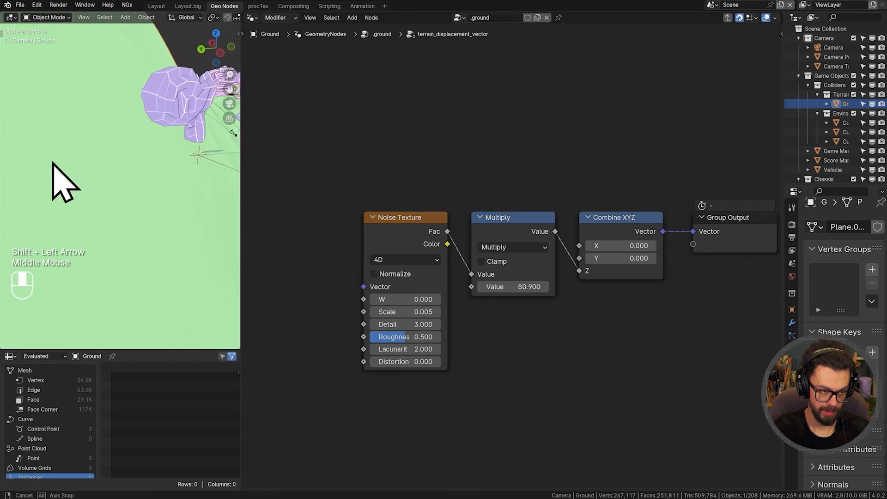
scroll(188, 155, down, 3)
shift+middle_drag(188, 155, 127, 204)
key(shift+space)
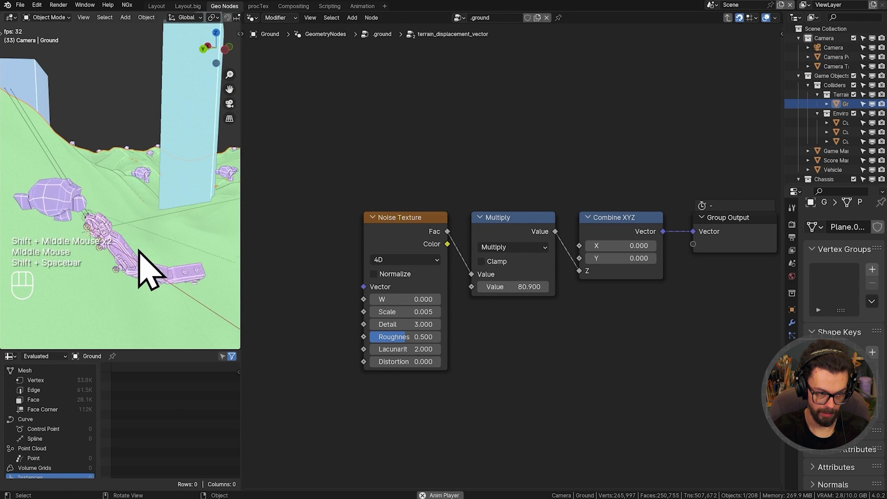
middle_drag(162, 297, 112, 267)
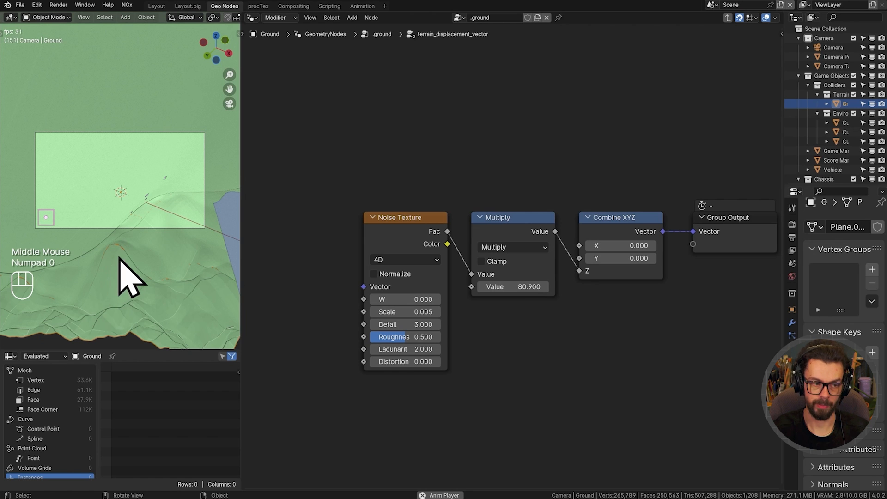
- Lower the terrain's Multiply value to 51.900, restart the simulation from the first frame and save the file
shift+drag(506, 291, 476, 291)
key(shift+Left)
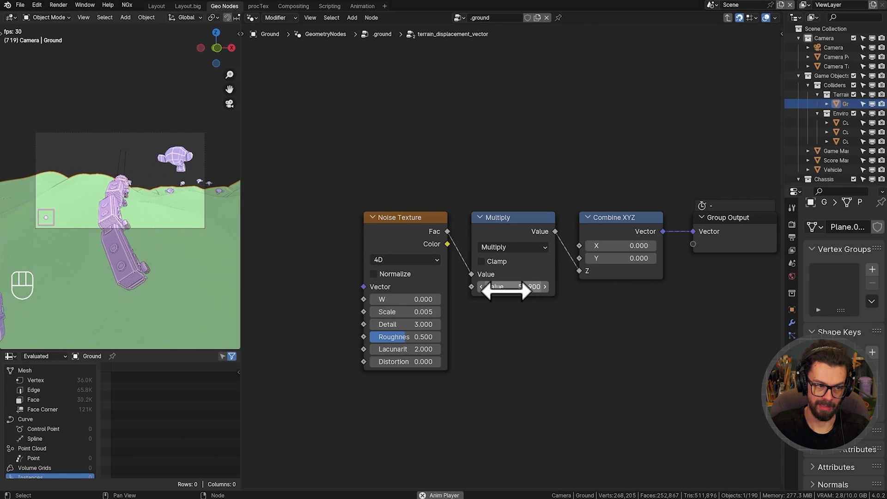
key(ctrl+s)
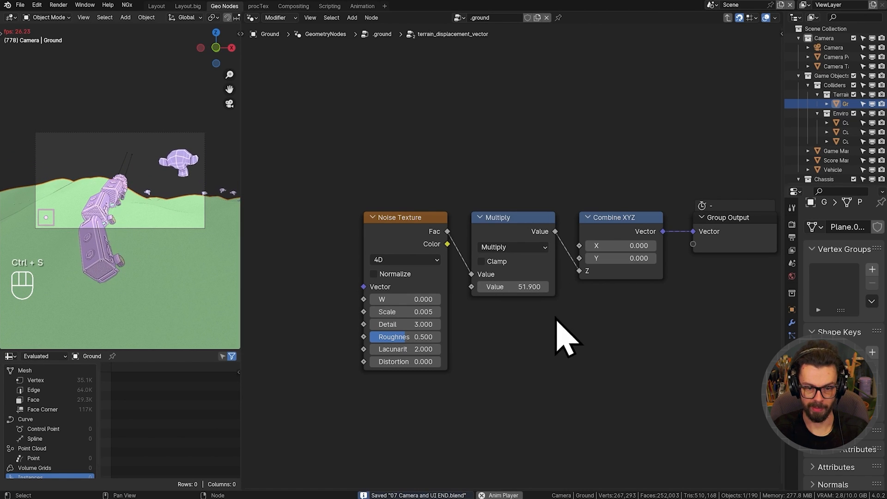
- Exit the terrain group, stop playback and select the Camera Position object to return to its node tree
middle_drag(557, 319, 584, 293)
key(Tab)
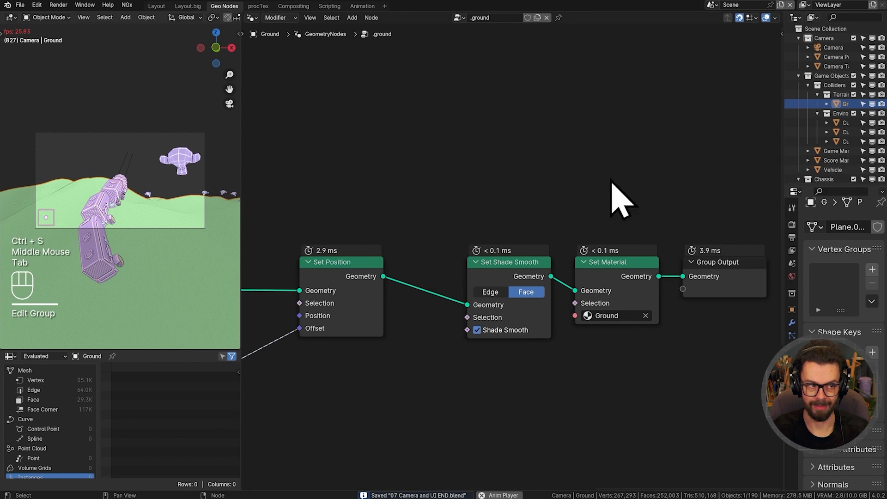
key(shift+space)
drag(784, 138, 665, 138)
click(735, 57)
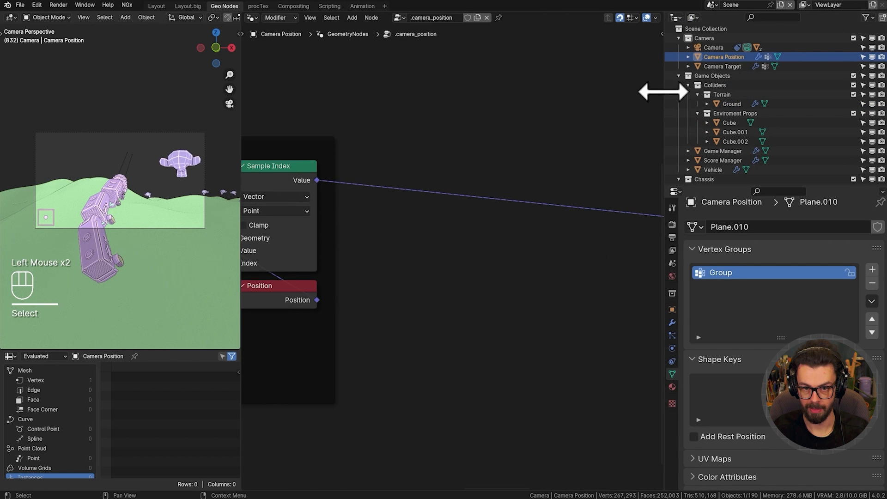
drag(664, 92, 749, 91)
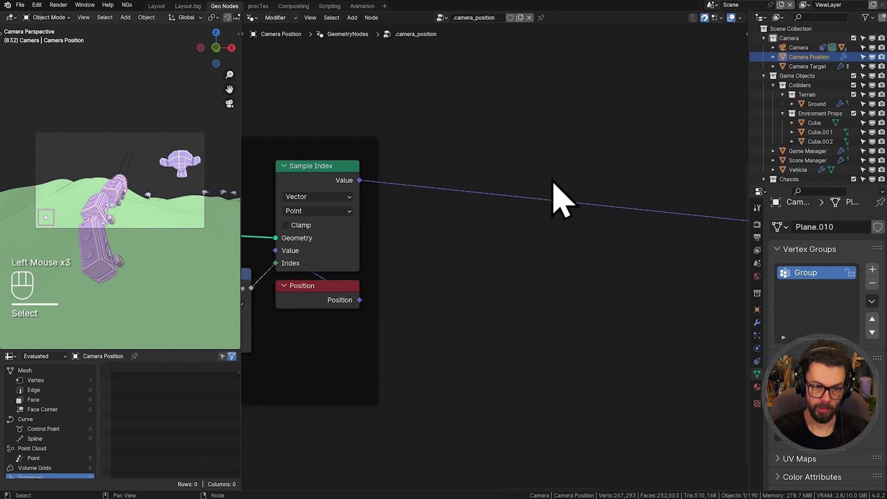
- Add a Geometry Proximity node below the link between the SELECT CAMERA and SMOOTHING frames
middle_drag(553, 179, 518, 178)
middle_drag(481, 224, 519, 221)
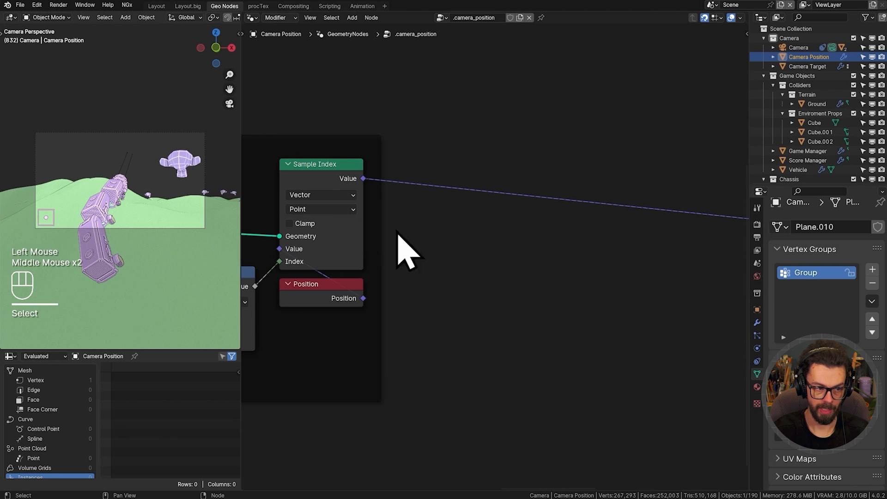
middle_drag(398, 233, 384, 206)
scroll(439, 234, down, 1)
key(shift+a)
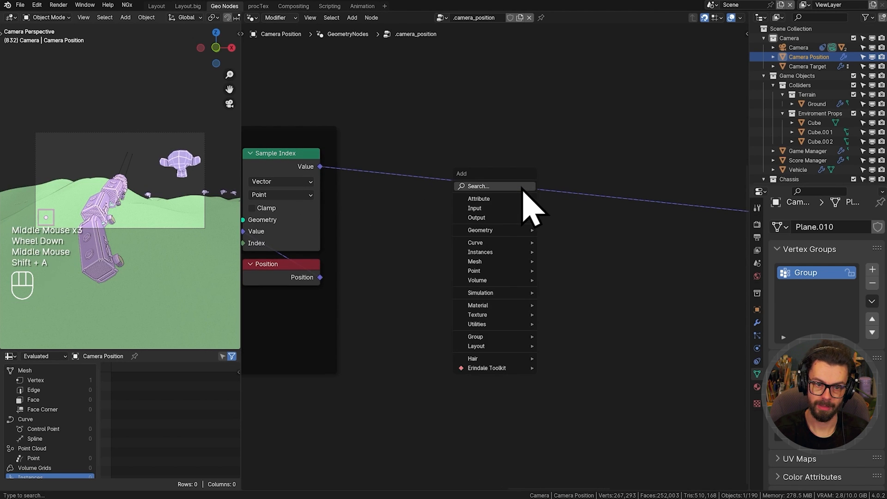
text(geometr p)
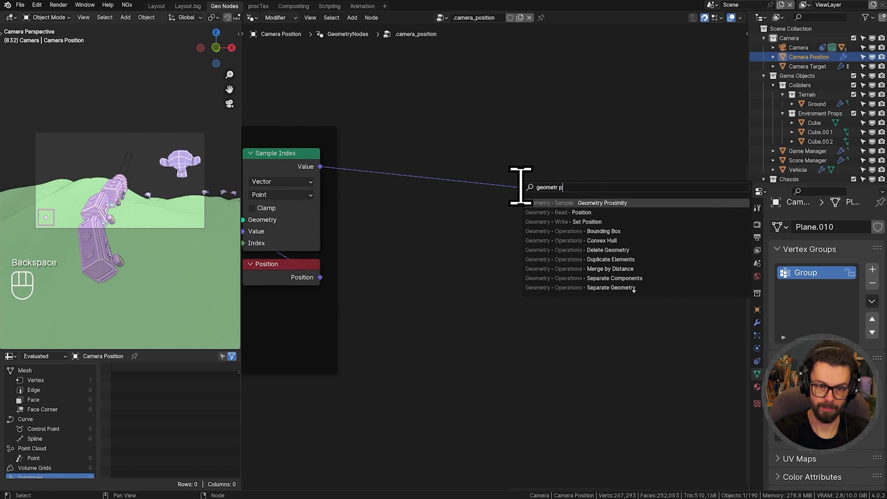
text(rox)
key(Return)
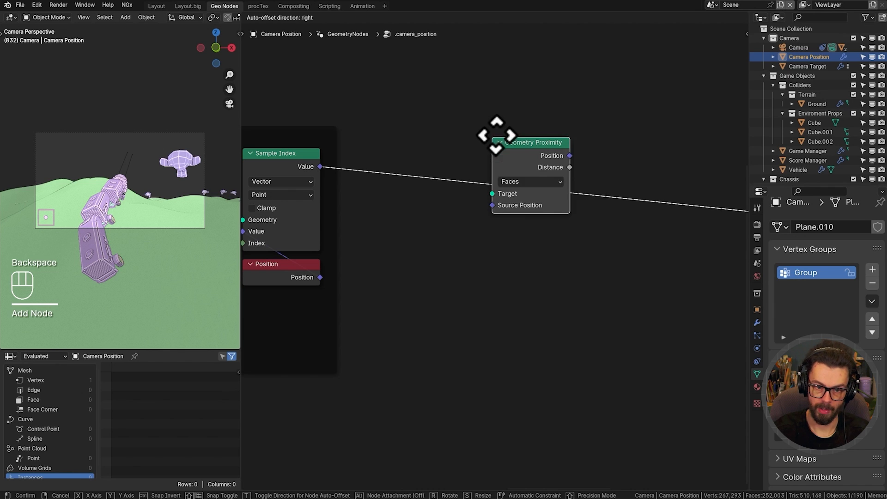
click(462, 238)
middle_drag(456, 252, 448, 234)
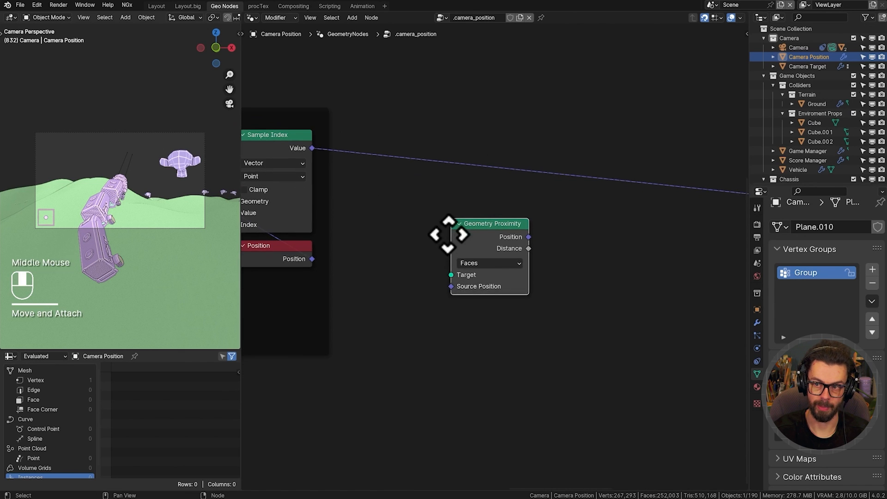
- Add the Terrain Sampler collection as a Relative Collection Info node and feed it through Realize Instances into Geometry Proximity's Target
drag(776, 185, 531, 224)
key(Return)
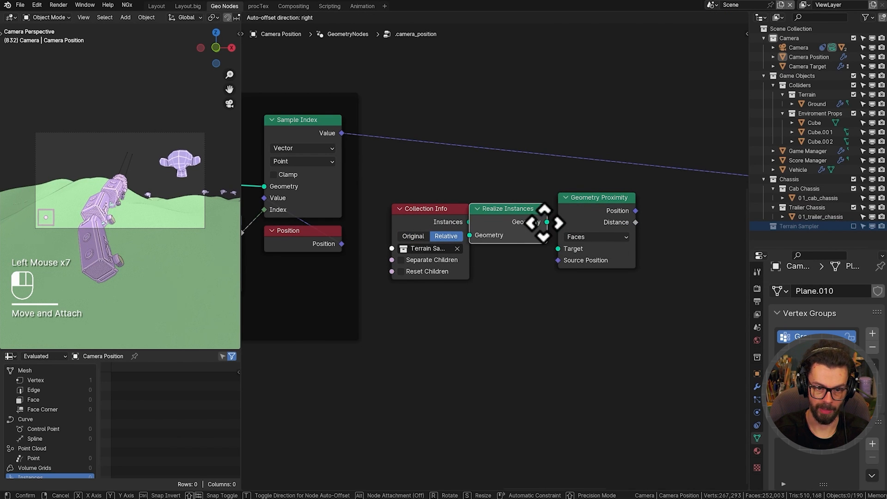
click(553, 226)
drag(587, 216, 621, 218)
drag(558, 222, 591, 248)
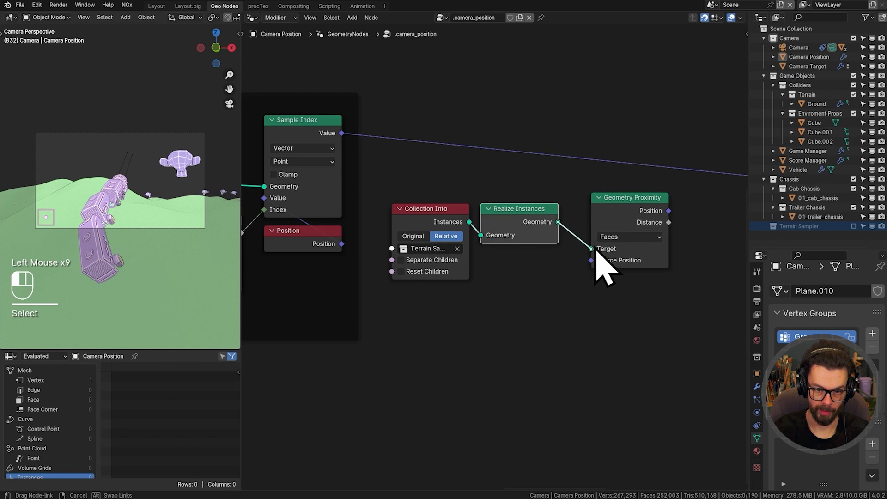
- Line up Realize Instances and Geometry Proximity in an evenly spaced row beside Collection Info
mouse_move(613, 211)
mouse_down()
mouse_move(613, 223)
mouse_move(603, 222)
mouse_up()
drag(513, 172, 621, 218)
key(g)
click(624, 218)
key(g)
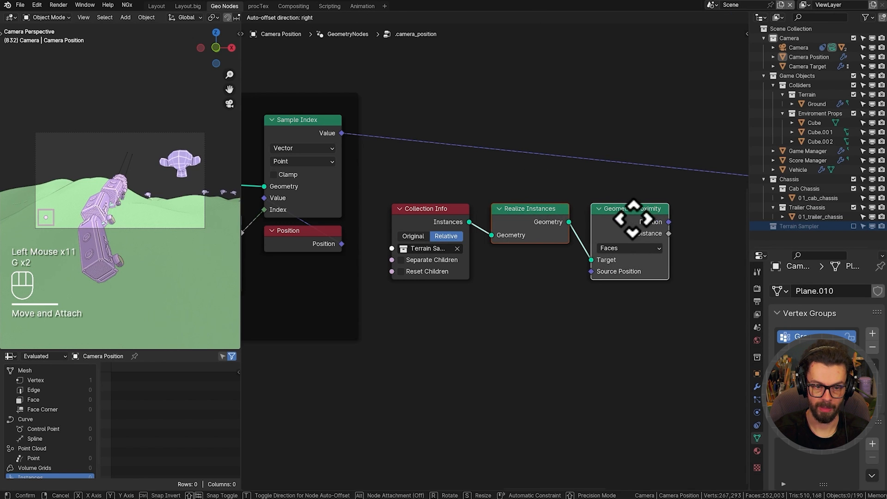
click(633, 218)
click(613, 186)
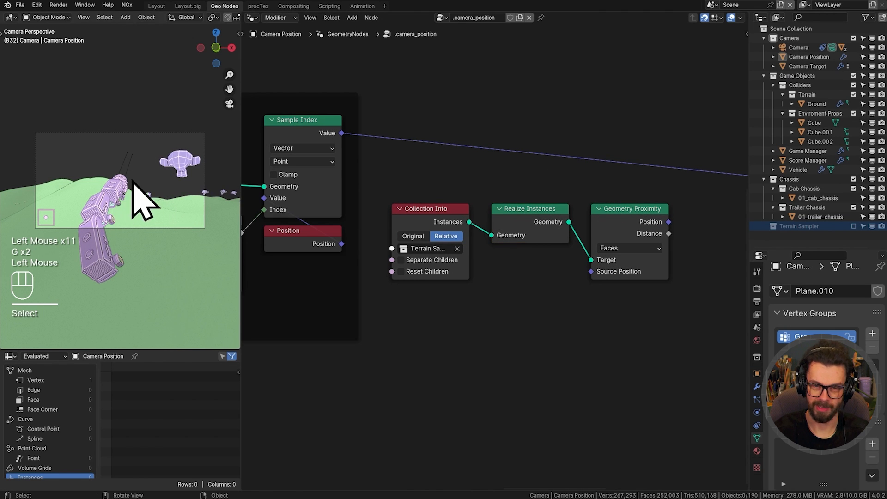
scroll(478, 173, down, 4)
scroll(524, 223, down, 2)
middle_drag(525, 224, 498, 242)
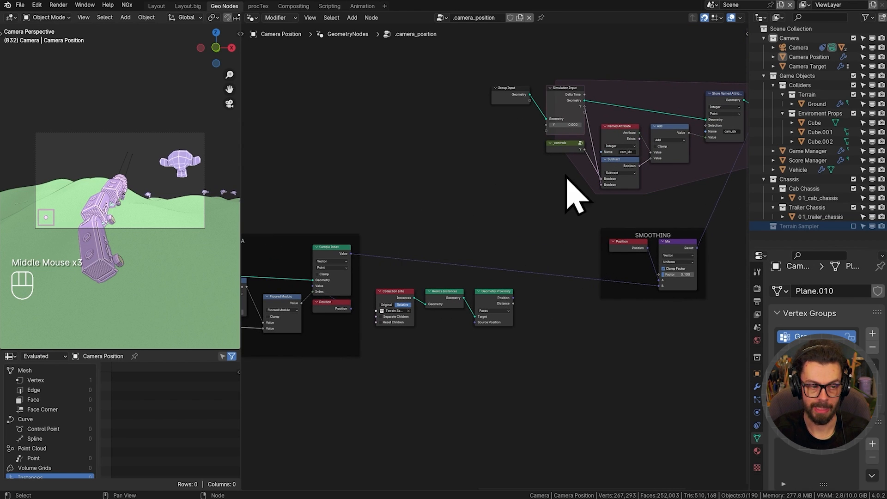
middle_drag(429, 270, 440, 217)
scroll(437, 275, up, 5)
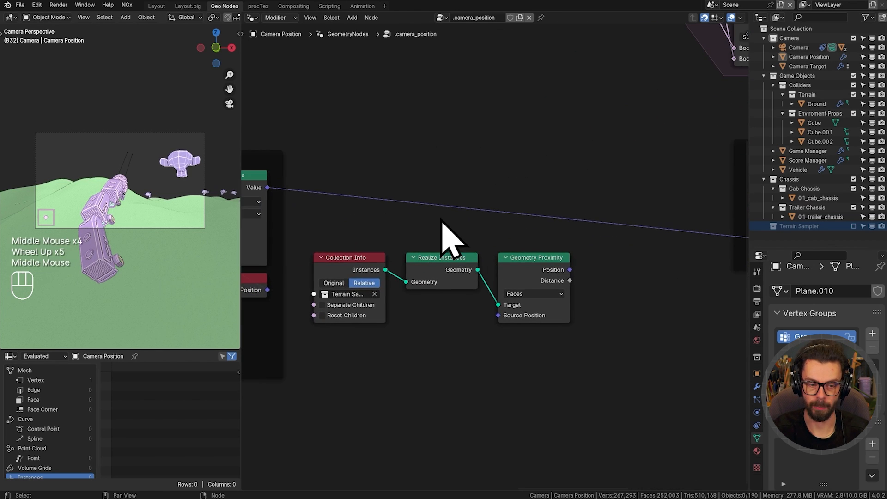
drag(440, 217, 566, 302)
key(g)
click(577, 303)
key(g)
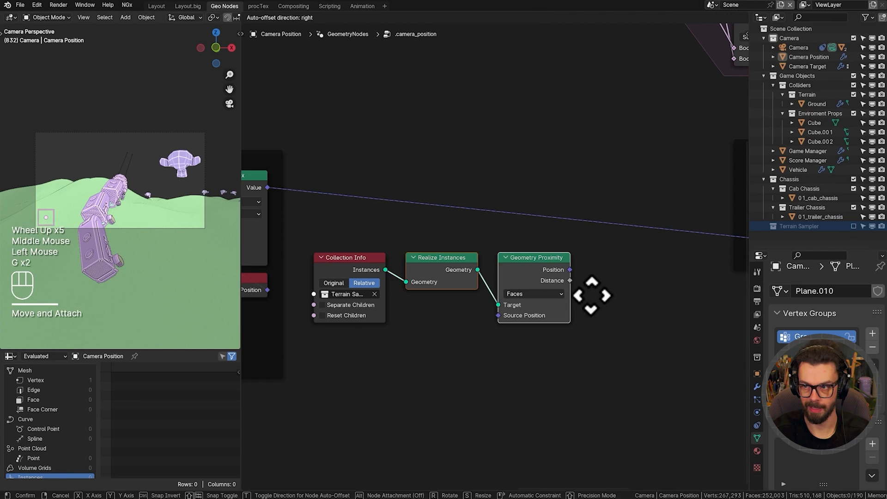
click(601, 309)
- Connect Sample Index's Value to the Source Position of Geometry Proximity
scroll(605, 277, down, 2)
shift+middle_drag(600, 268, 592, 288)
scroll(580, 282, up, 1)
scroll(583, 285, up, 1)
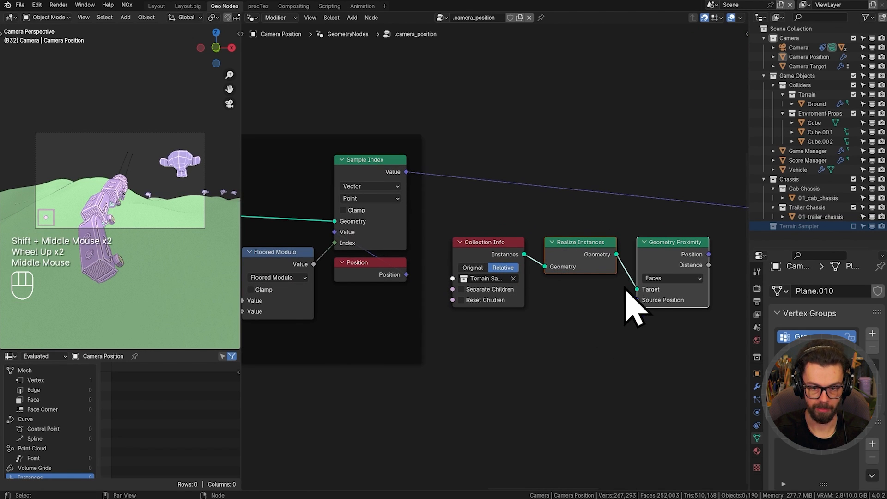
drag(638, 301, 402, 176)
middle_drag(559, 218, 519, 197)
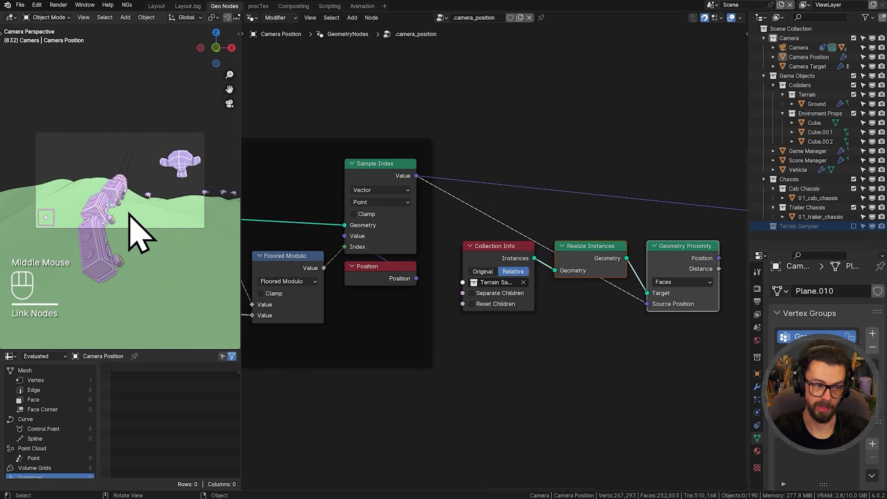
- Move the Collection Info, Realize Instances and Geometry Proximity row slightly lower and closer to the SELECT CAMERA frame
middle_drag(569, 222, 481, 226)
scroll(618, 247, down, 4)
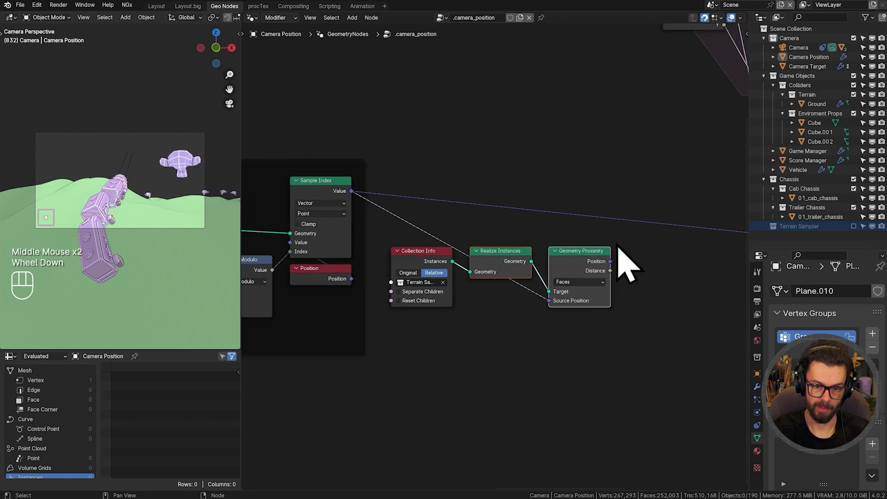
middle_drag(563, 290, 612, 277)
scroll(612, 277, up, 4)
middle_click(612, 277)
drag(459, 201, 698, 286)
key(g)
click(678, 317)
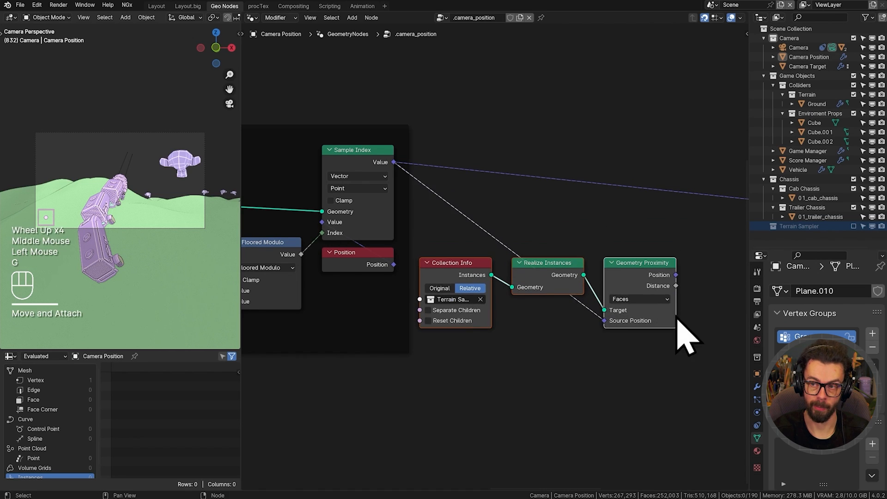
- Annotate a ground line below the nodes with a cross above it, a cross on it and an upward arrow between them
shift+middle_drag(693, 298, 625, 293)
shift+middle_drag(521, 255, 469, 210)
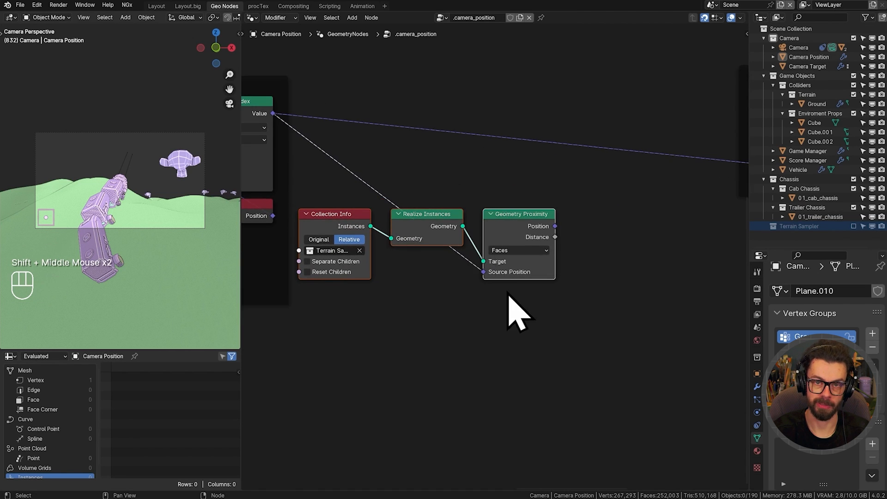
shift+middle_drag(518, 313, 484, 263)
key(d)
drag(478, 276, 493, 285)
drag(491, 269, 484, 288)
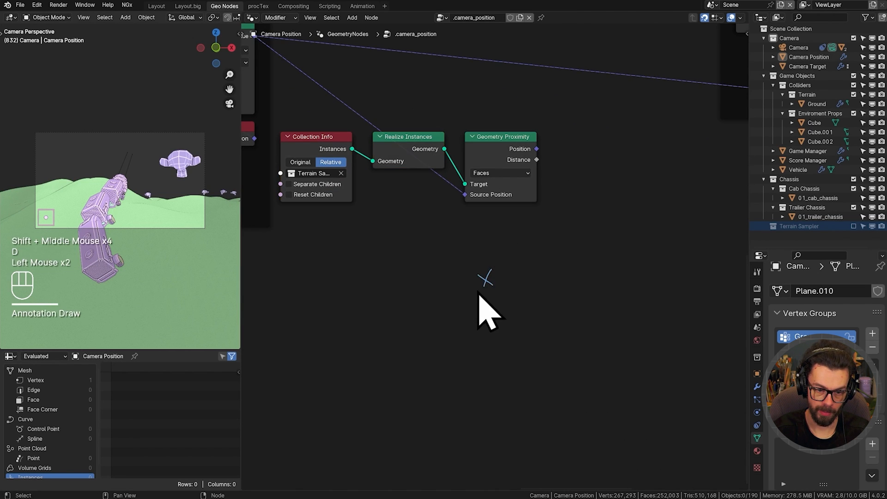
shift+middle_drag(492, 289, 493, 265)
key(d)
drag(381, 332, 630, 342)
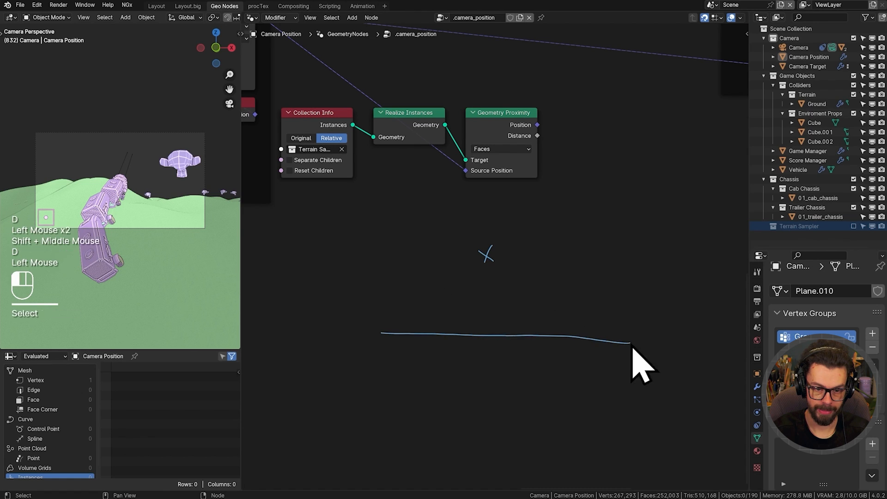
key(d)
mouse_move(479, 341)
mouse_down()
mouse_move(498, 334)
mouse_move(503, 273)
mouse_move(509, 278)
mouse_up()
key(d)
key(d)
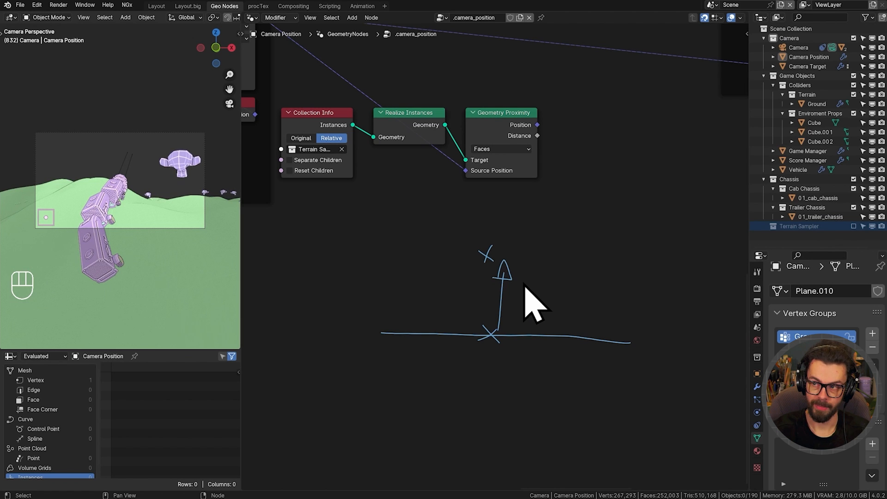
- Annotate a second cross below the ground line, with a downward arrow to it from a cross on the line
shift+middle_drag(547, 291, 512, 220)
key(d)
mouse_move(540, 322)
mouse_down()
mouse_move(551, 330)
mouse_move(541, 337)
mouse_up()
key(d)
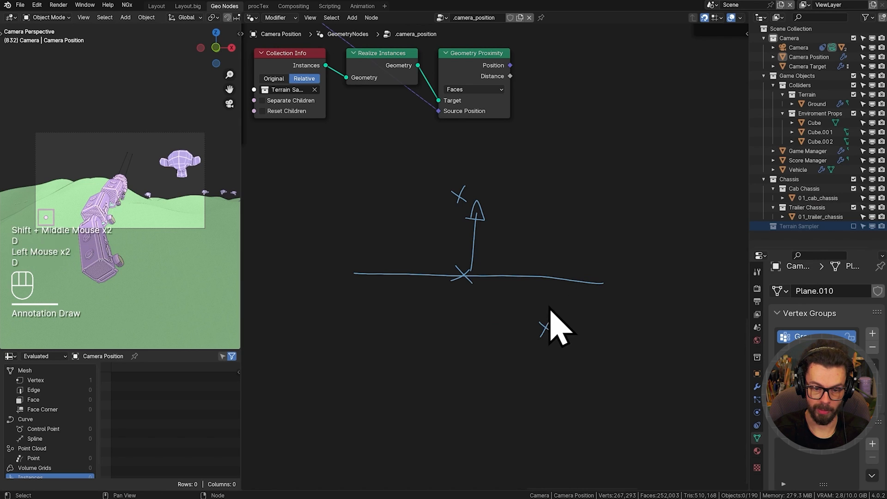
mouse_move(548, 280)
mouse_down()
mouse_move(549, 321)
mouse_move(552, 282)
mouse_up()
key(d)
key(d)
key(d)
drag(549, 271, 544, 284)
key(d)
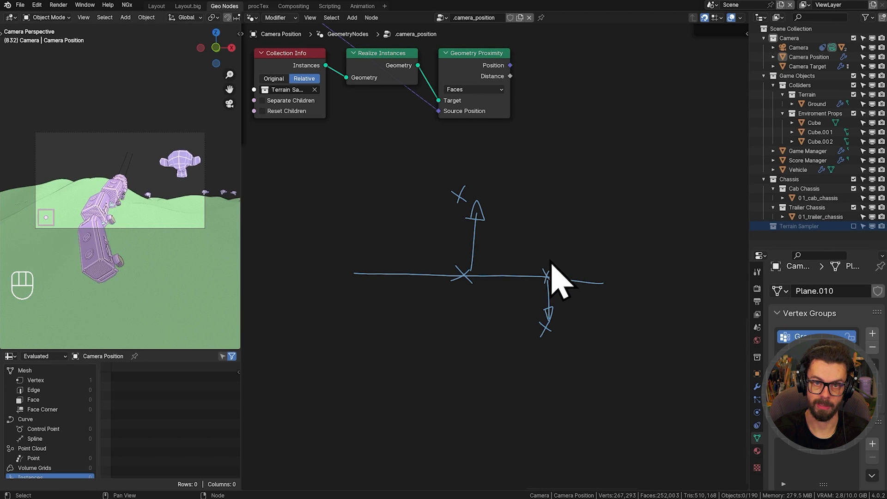
- Add a vector Subtract node taking Sample Index's Value minus Geometry Proximity's Position, and place it beside Geometry Proximity
middle_drag(534, 246, 536, 292)
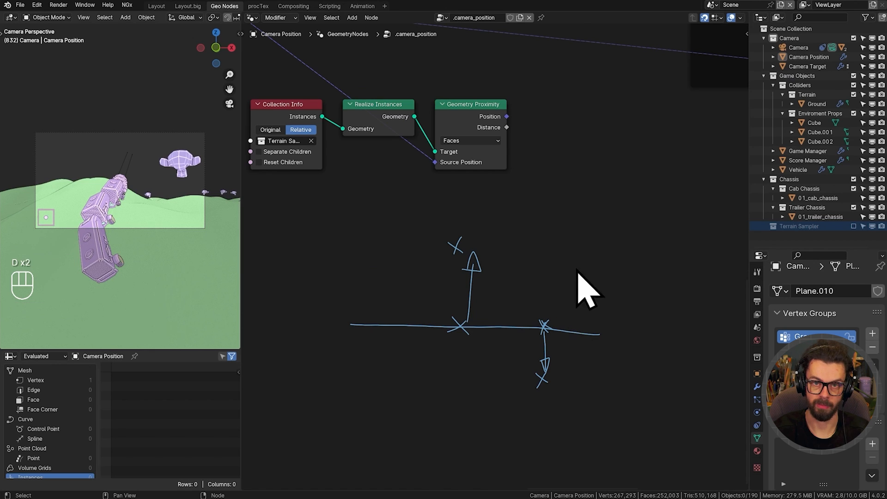
mouse_move(550, 173)
middle_down()
mouse_move(578, 270)
mouse_move(576, 259)
mouse_move(590, 251)
middle_up()
key(shift+a)
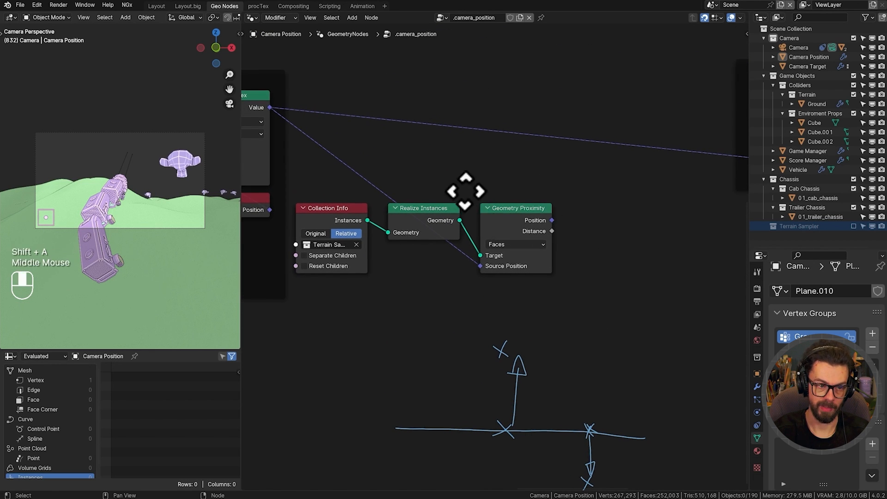
middle_drag(465, 192, 506, 212)
drag(310, 128, 634, 198)
text(sub)
key(Return)
click(634, 199)
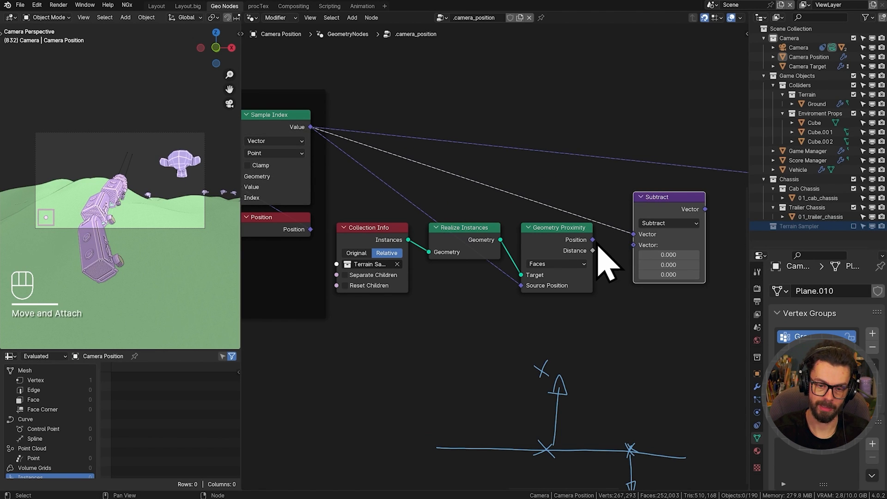
drag(594, 240, 634, 261)
drag(673, 198, 653, 177)
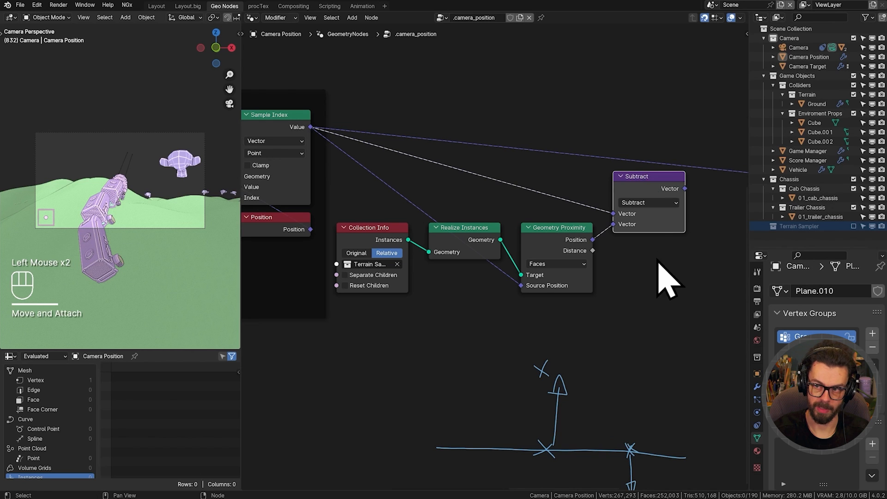
mouse_move(660, 261)
shift+middle_down()
mouse_move(634, 277)
mouse_move(607, 255)
shift+middle_up()
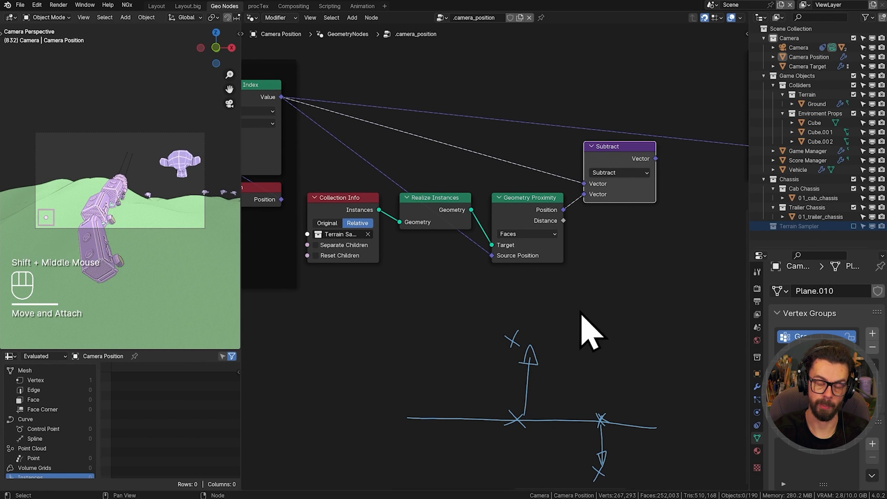
- Annotate the upper cross with a 3 and the ground line with a 0
shift+middle_drag(581, 313, 502, 339)
click(483, 312)
drag(479, 310, 478, 326)
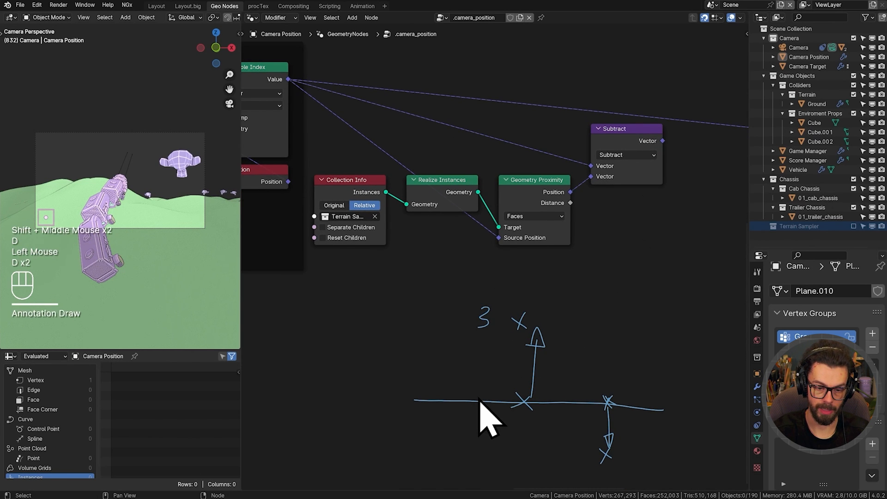
drag(476, 387, 472, 410)
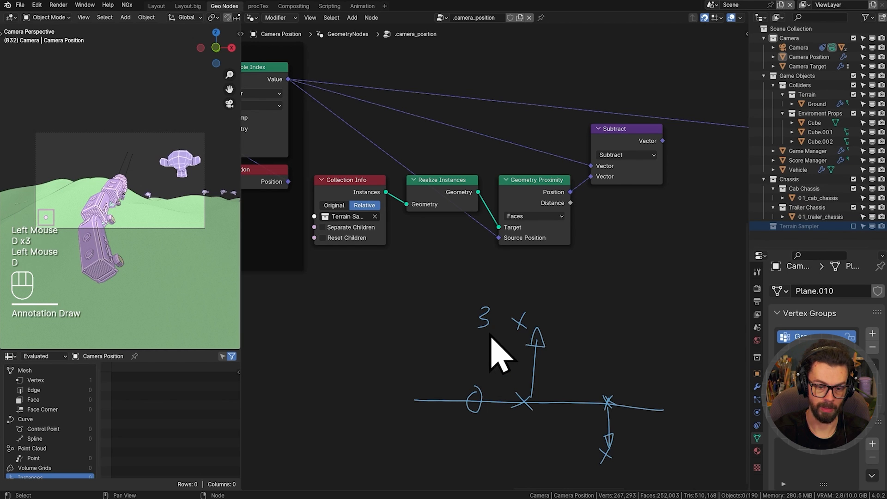
shift+middle_drag(559, 329, 534, 345)
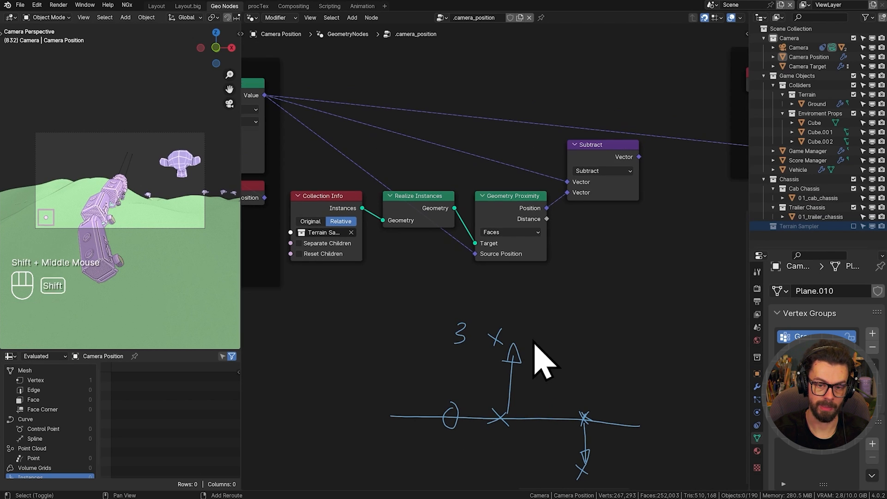
- Move the SMOOTHING frame farther away to make room for more nodes after Subtract
scroll(646, 175, down, 1)
scroll(463, 208, down, 1)
drag(459, 139, 623, 256)
key(g)
click(574, 241)
middle_drag(498, 225, 631, 211)
scroll(536, 222, up, 3)
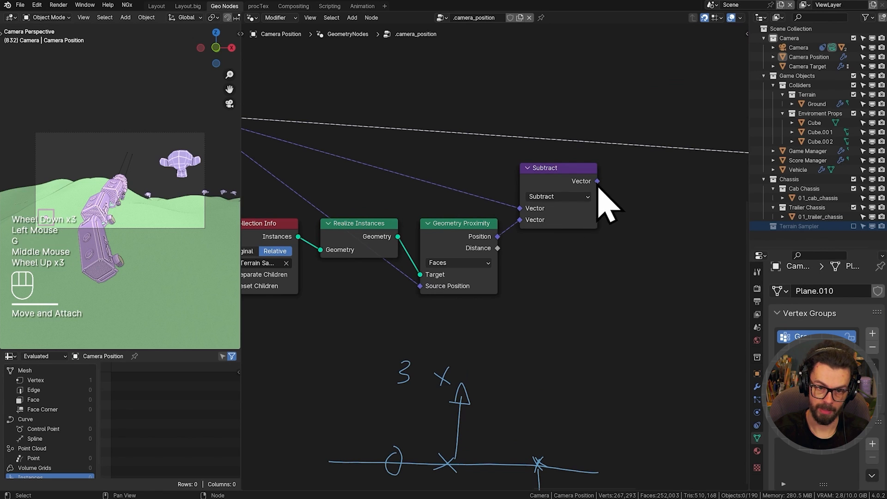
- Add a Separate XYZ node fed by Subtract's Vector output
drag(597, 183, 627, 186)
text(sep)
key(Return)
click(632, 174)
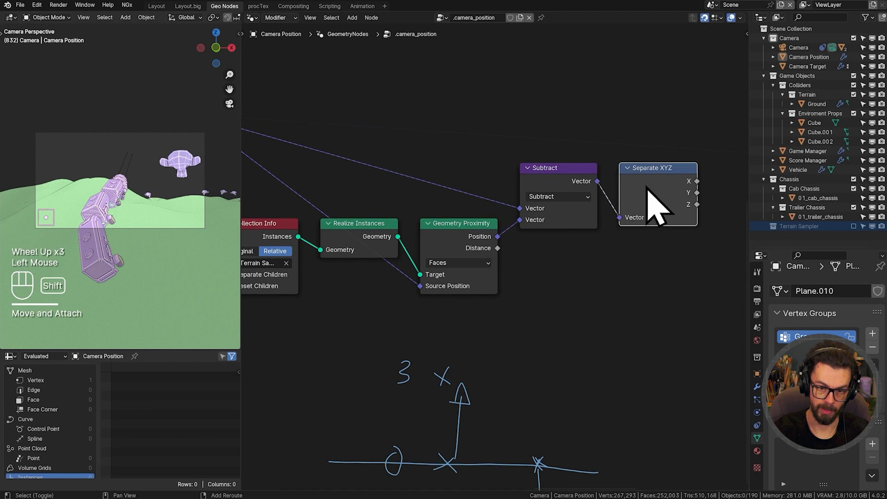
shift+middle_drag(704, 213, 621, 212)
- Add a Compare node set to Greater Than, with Separate XYZ's Z feeding A
drag(661, 202, 662, 204)
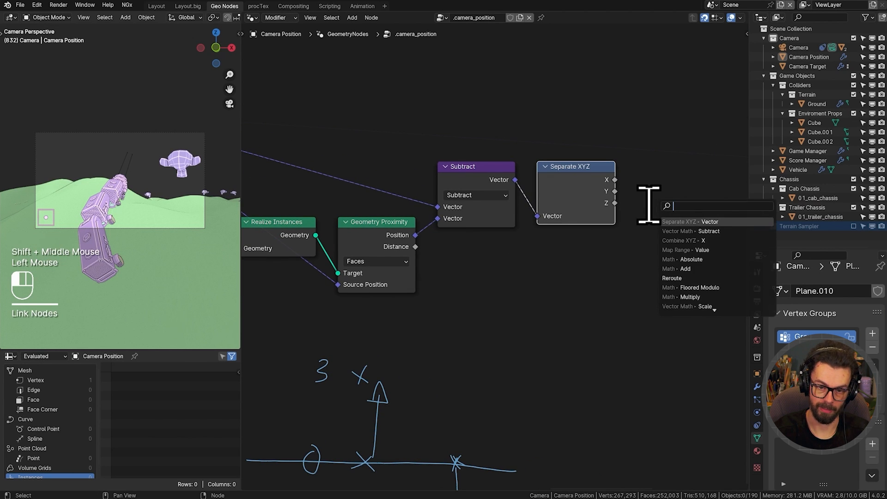
text(g)
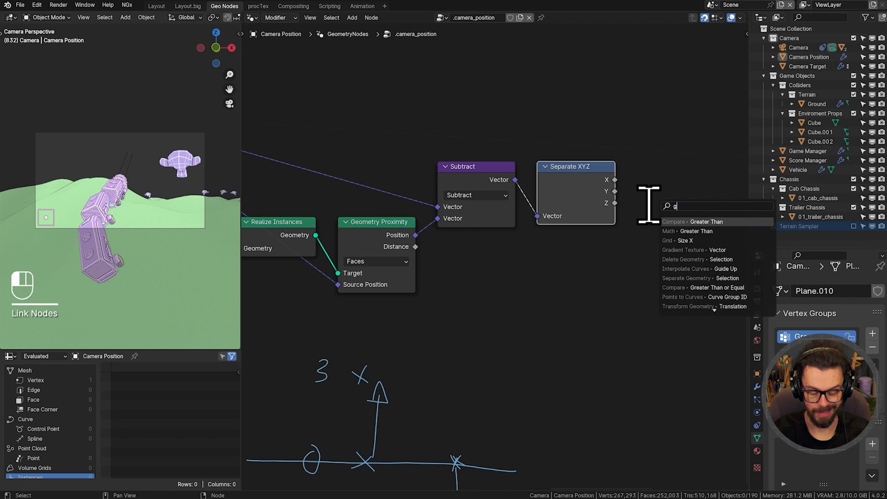
text(r)
key(Return)
click(621, 192)
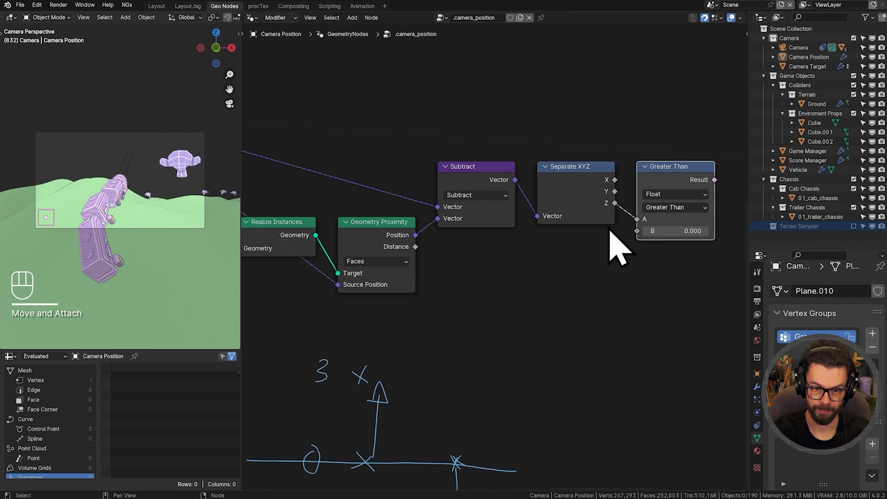
- Add a Switch node beside Greater Than and set its data type to Vector
scroll(613, 242, down, 2)
shift+middle_drag(614, 231, 594, 208)
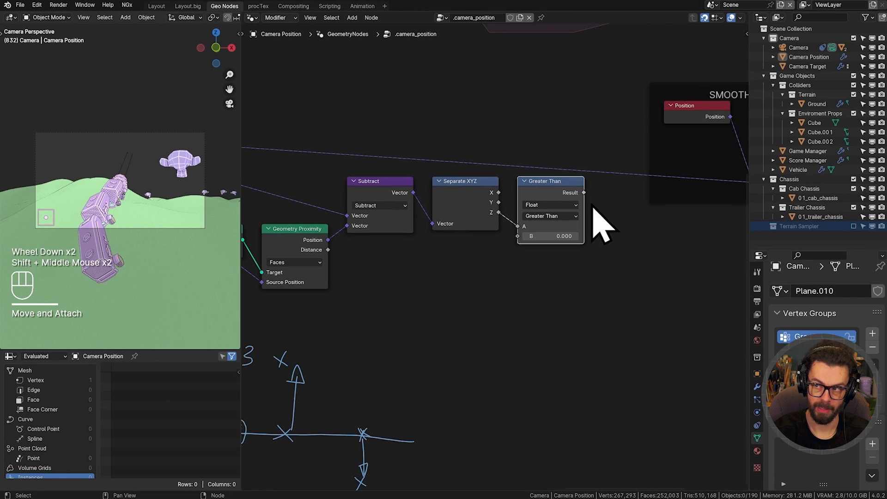
drag(584, 193, 606, 193)
text(sw)
key(Return)
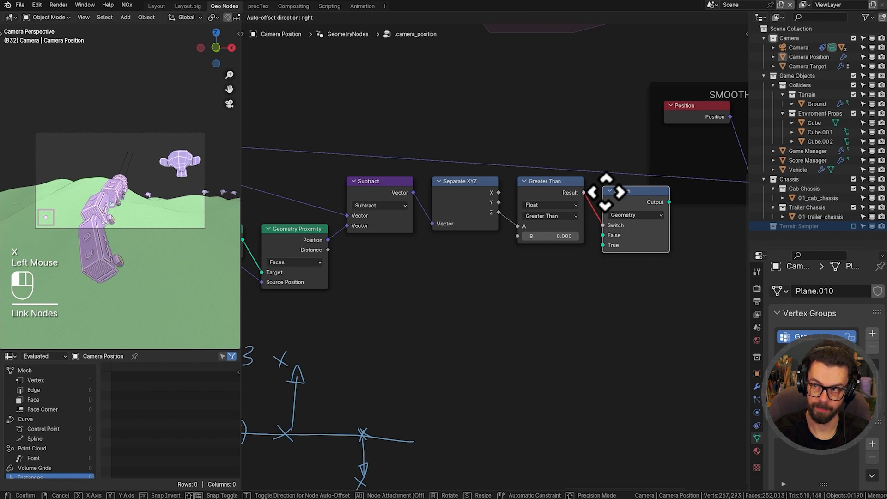
click(596, 188)
click(625, 257)
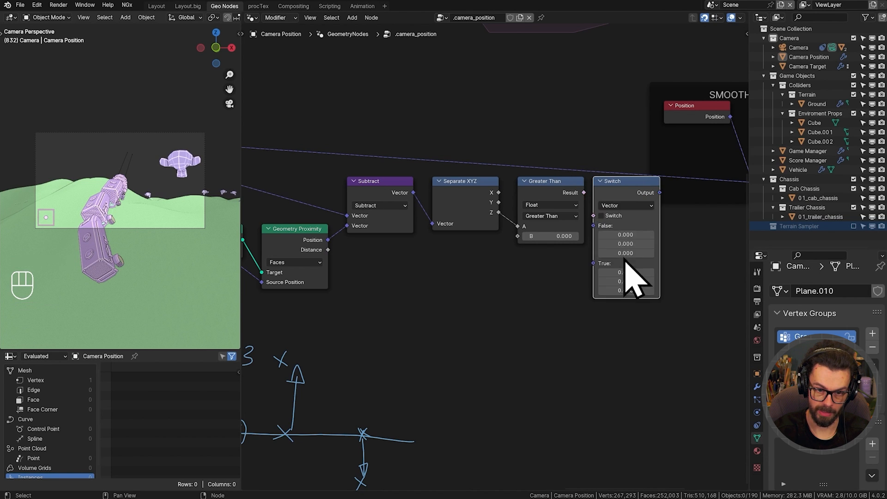
- Move the SMOOTHING frame up and away from the Switch node
scroll(697, 202, down, 3)
shift+middle_drag(697, 202, 482, 178)
scroll(476, 156, down, 1)
click(476, 161)
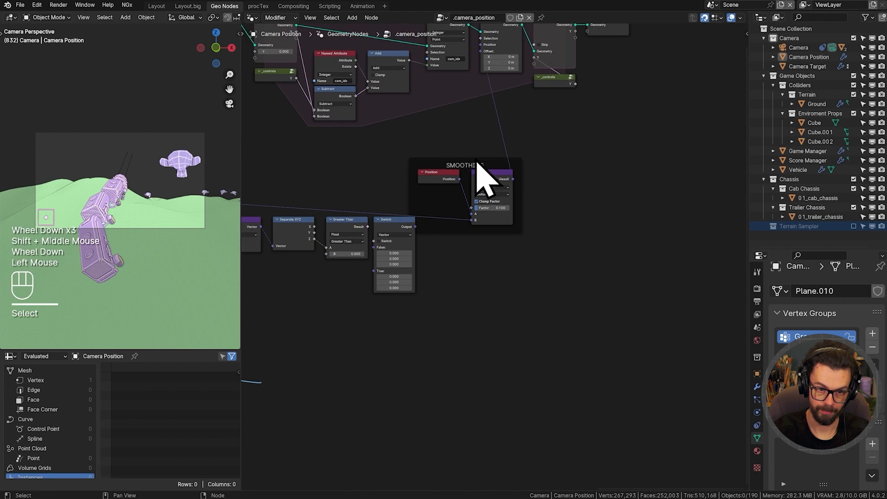
click(476, 158)
key(g)
click(573, 111)
- Move the simulation zone nodes with Group Input and Group Output so they sit above the SMOOTHING frame
shift+middle_drag(528, 130, 509, 199)
scroll(506, 197, down, 2)
drag(263, 85, 683, 218)
key(g)
click(666, 140)
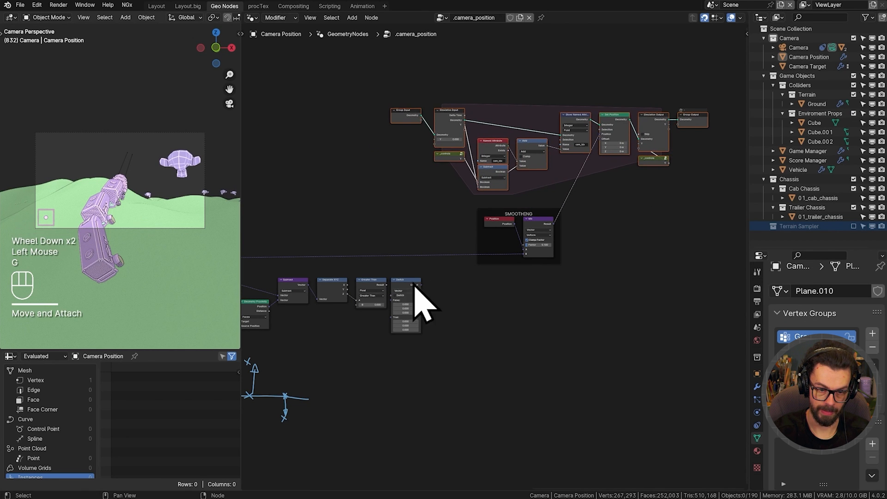
- Space the Switch node away from Greater Than and connect Greater Than's Result to its Switch input
scroll(413, 283, up, 3)
middle_drag(507, 246, 702, 223)
scroll(577, 263, up, 2)
drag(552, 279, 584, 283)
click(535, 286)
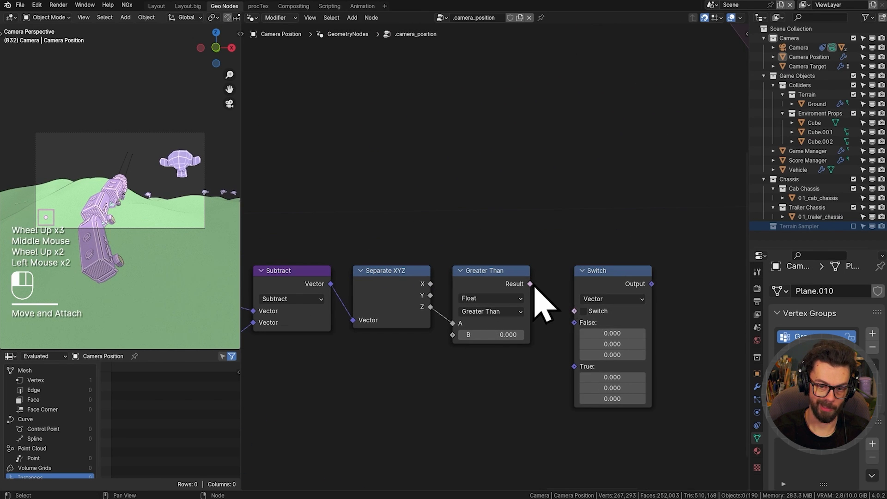
drag(578, 315, 575, 311)
- Add a reroute above Greater Than on the Sample Index to SMOOTHING link and connect it to Switch's True input
scroll(491, 237, down, 2)
shift+middle_drag(491, 237, 577, 204)
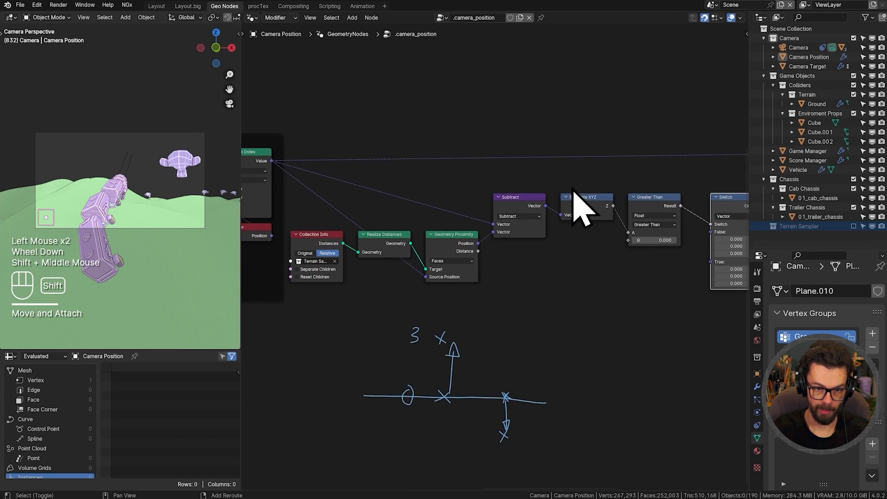
scroll(508, 189, down, 1)
shift+middle_drag(568, 159, 550, 162)
middle_drag(578, 196, 549, 200)
key(g)
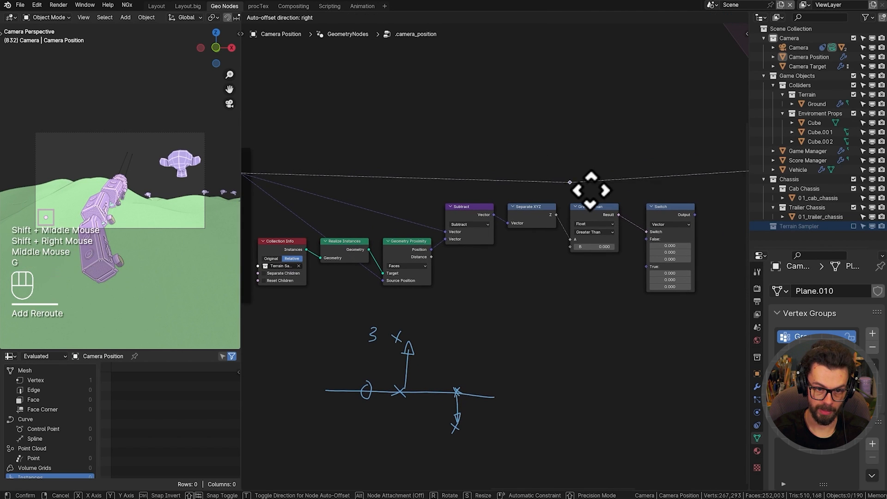
click(621, 184)
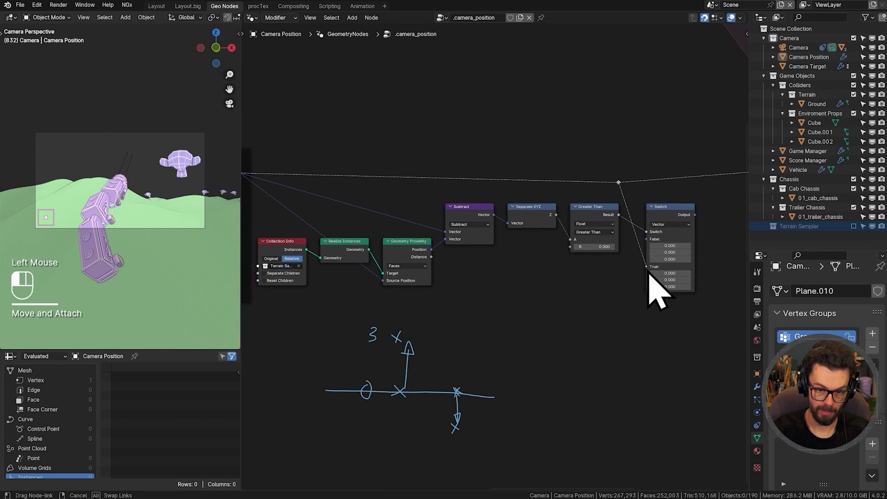
- Connect Geometry Proximity's Position to Switch's False input, routing the link beneath Greater Than with two reroutes
middle_drag(440, 183, 484, 186)
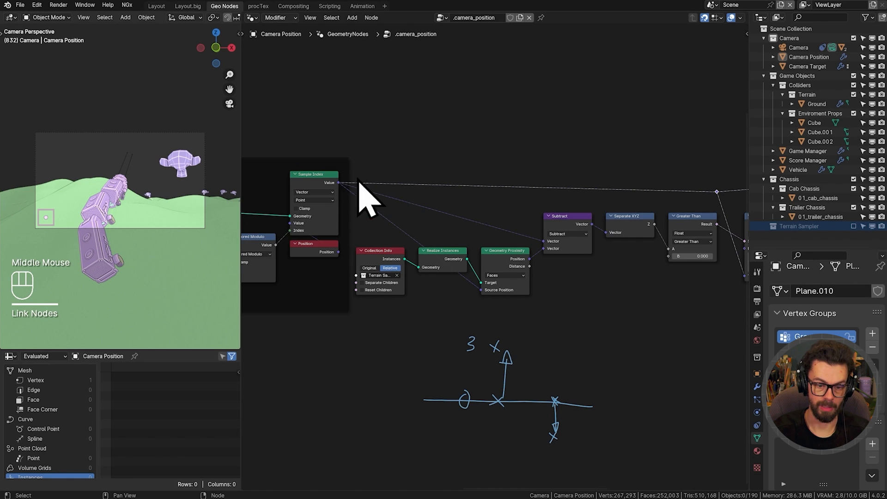
middle_drag(530, 221, 437, 209)
scroll(540, 226, up, 2)
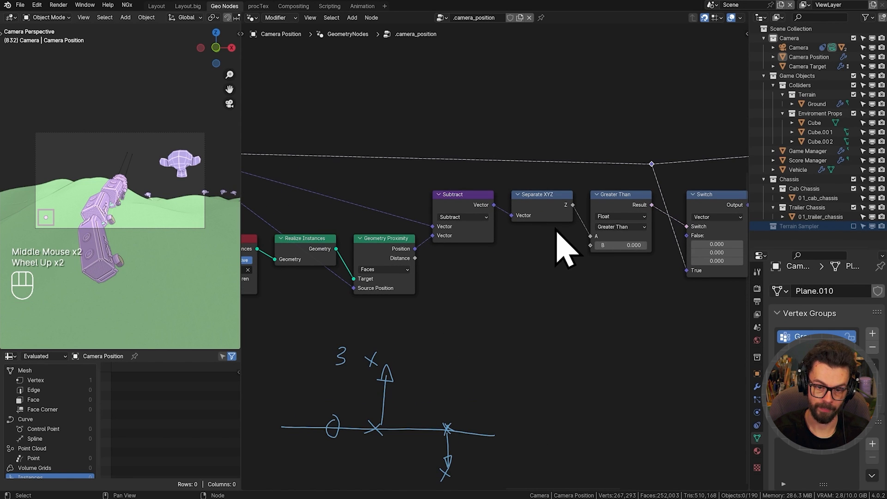
middle_drag(472, 255, 465, 259)
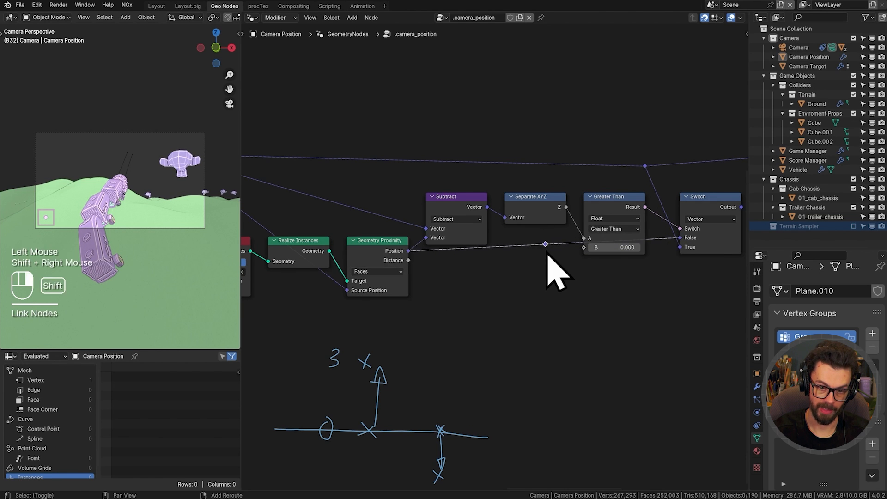
key(g)
click(648, 283)
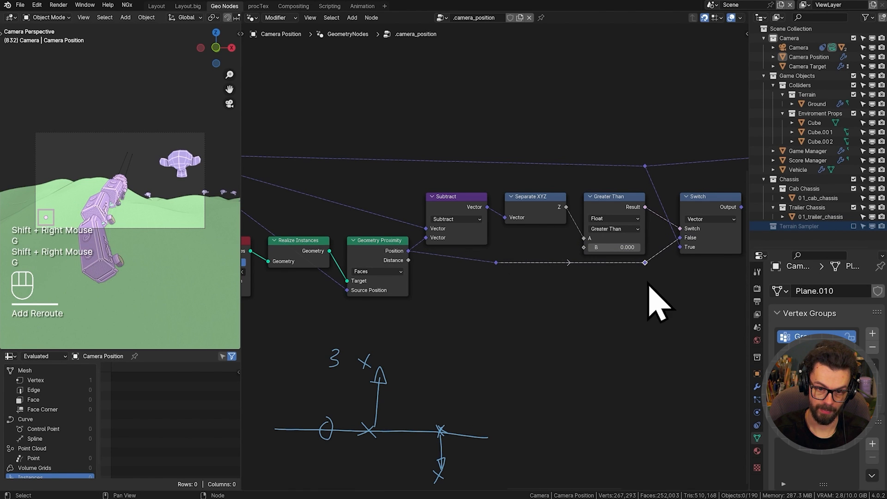
middle_drag(620, 299, 578, 289)
scroll(617, 244, up, 1)
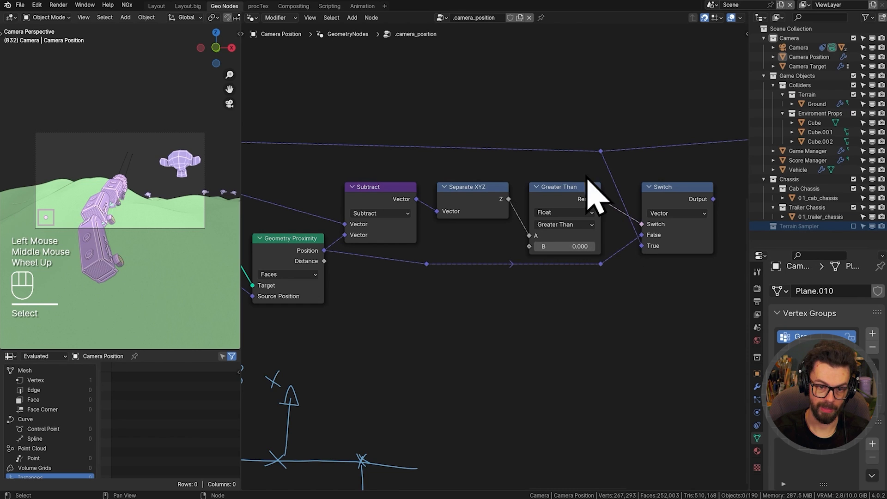
- Connect the Switch node's Output to the B input of the Mix node in the SMOOTHING frame and save the file
middle_drag(558, 237, 583, 251)
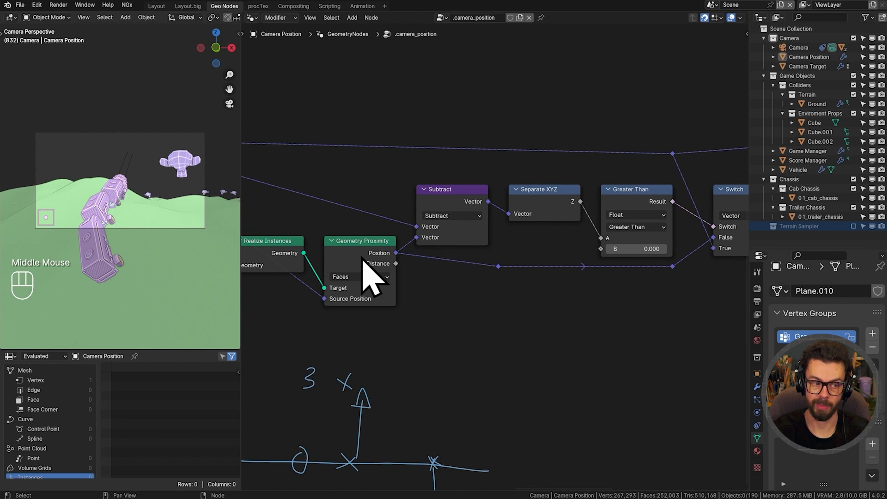
middle_drag(595, 227, 550, 238)
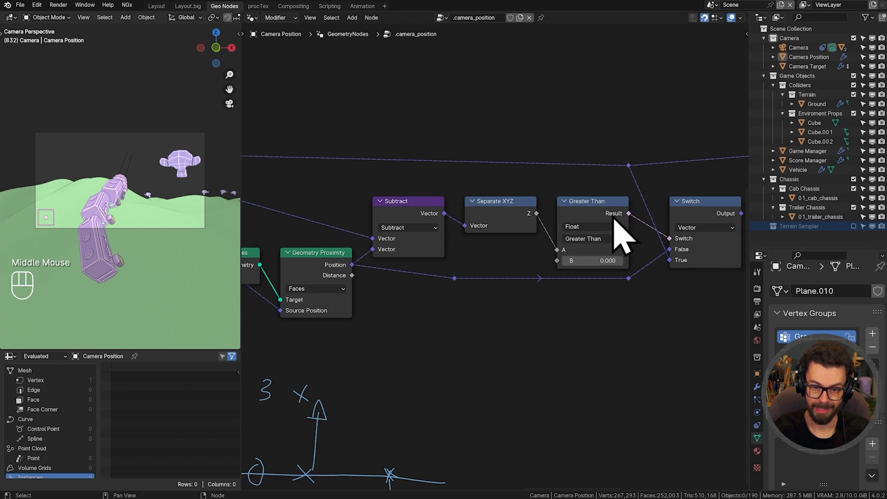
middle_drag(628, 164, 633, 180)
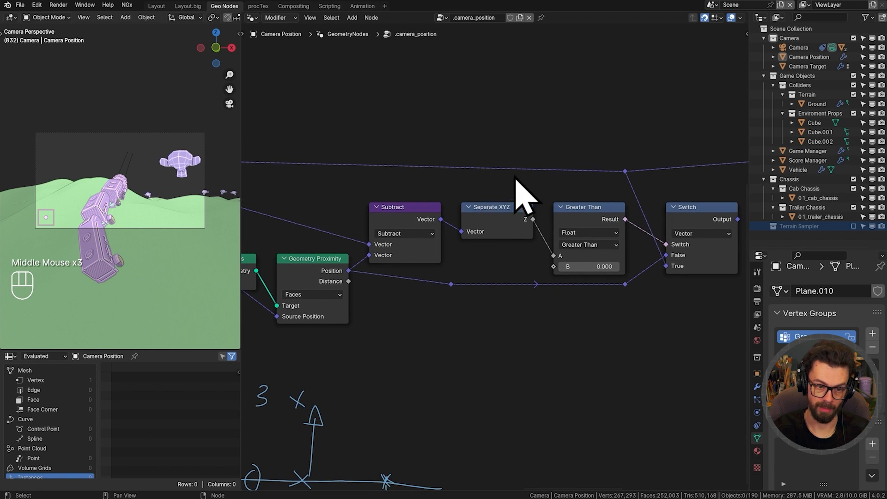
middle_drag(429, 176, 527, 181)
middle_drag(714, 171, 590, 207)
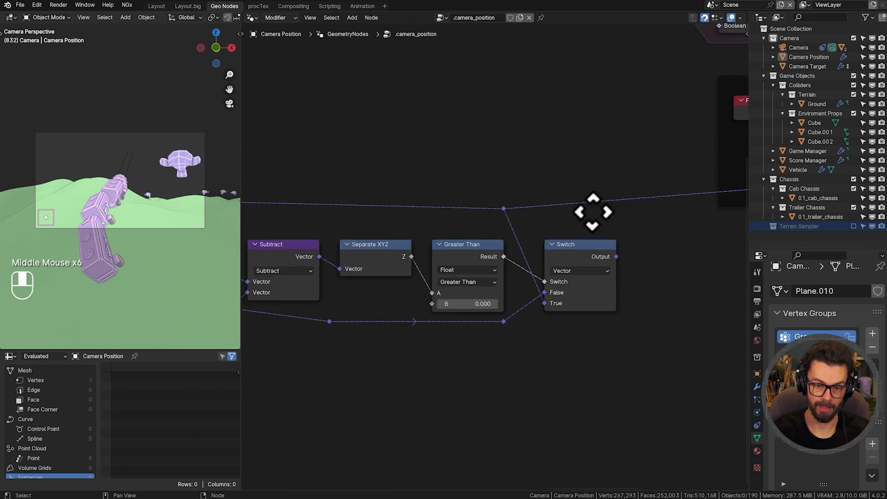
scroll(577, 231, down, 1)
middle_drag(568, 254, 513, 254)
drag(466, 284, 517, 267)
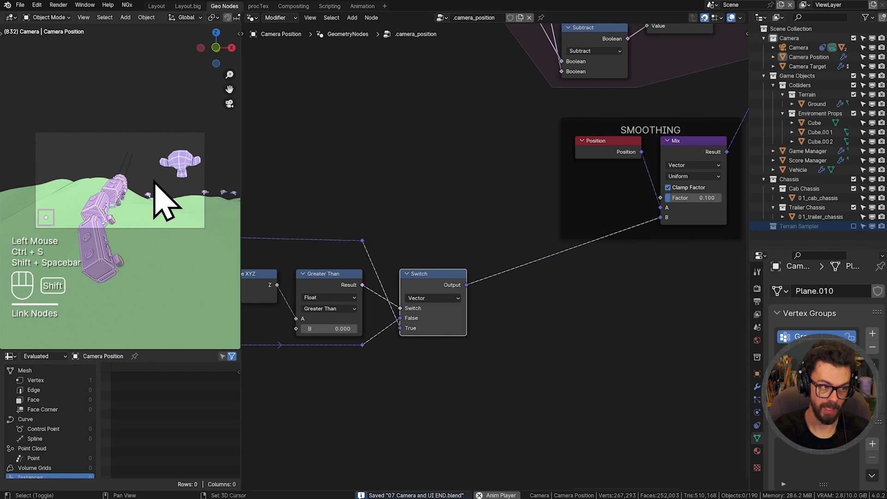
- Start the XInput Reader and play the simulation from its first frame in a maximized viewport to test the camera's terrain collisions
key(n)
click(199, 76)
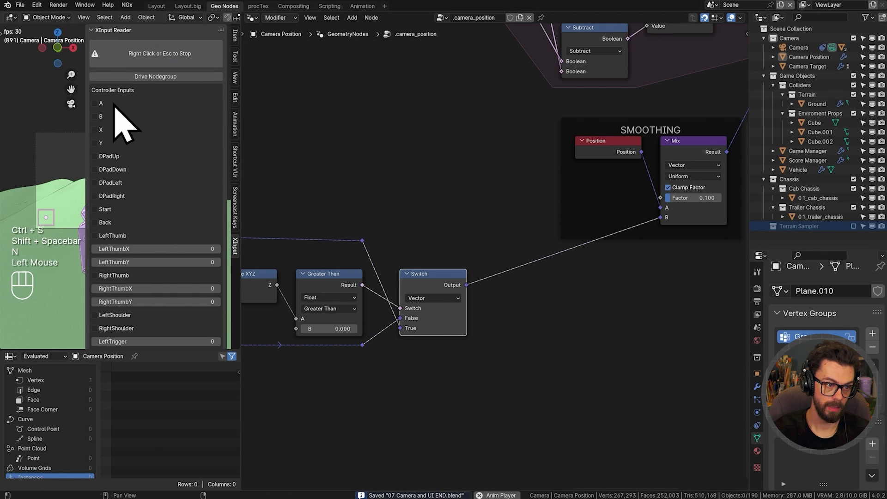
key(n)
key(ctrl+space)
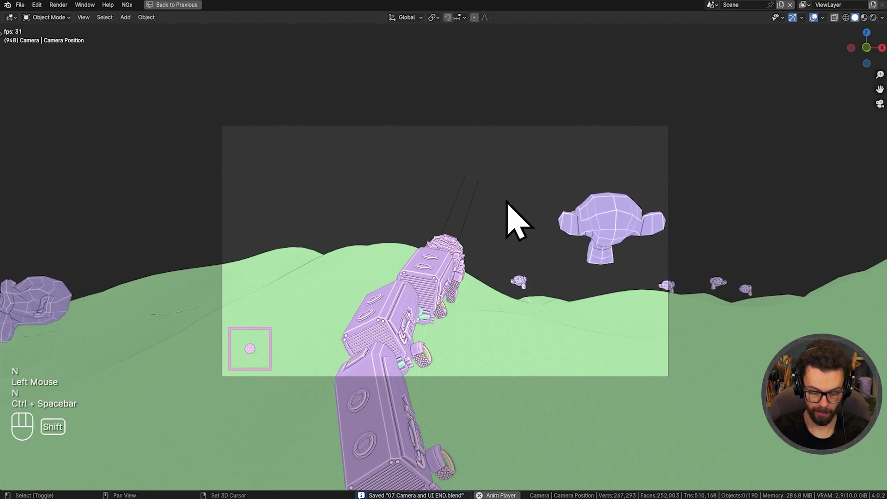
key(shift+Left)
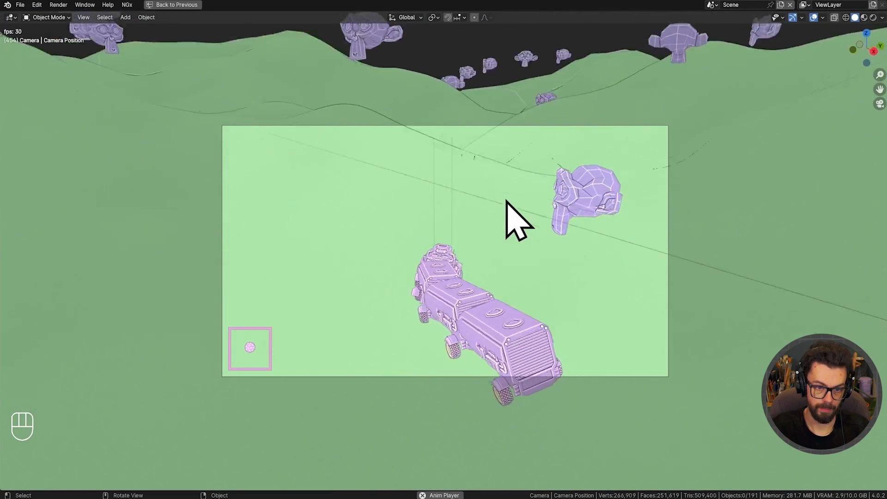
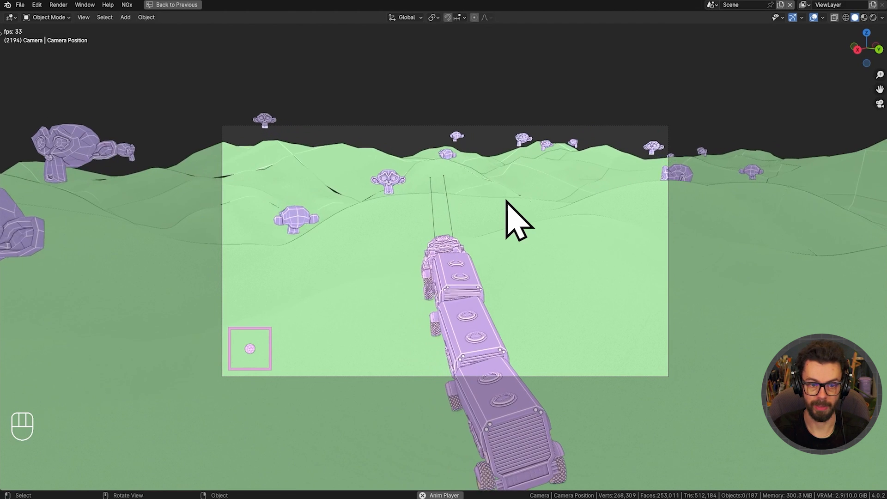
key(shift+space)
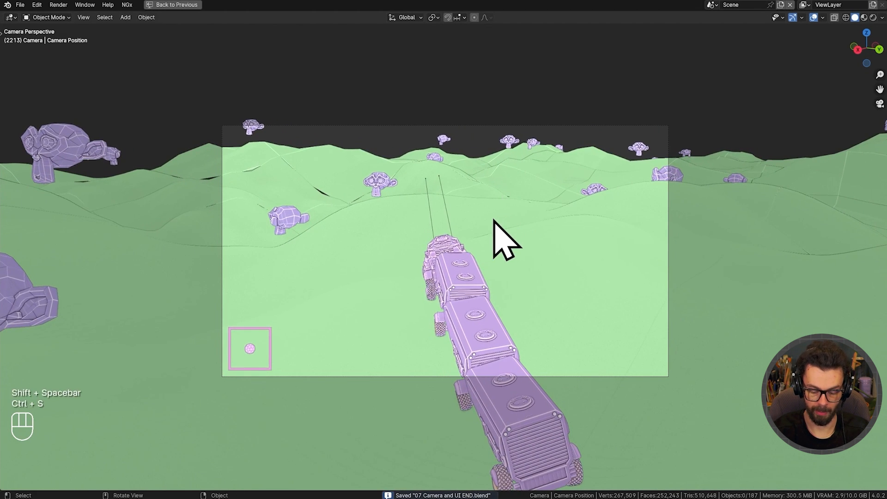
key(shift+Left)
key(ctrl+space)
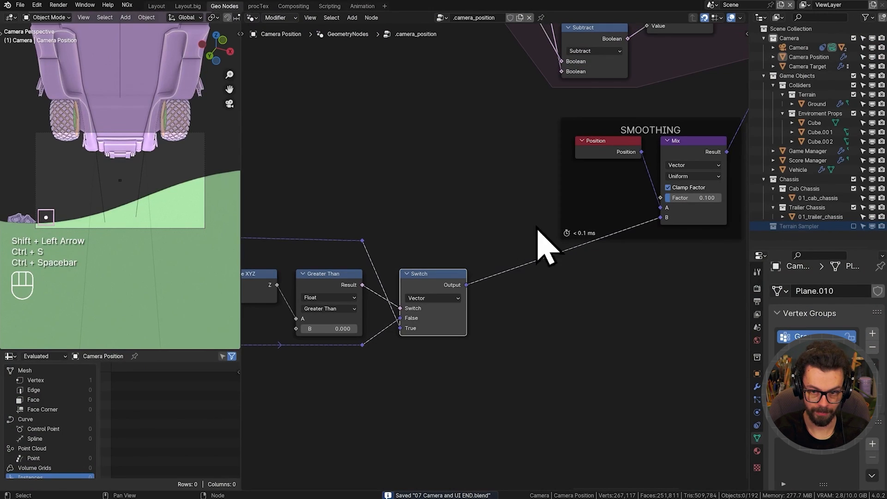
- Enlarge the Outliner and Properties editors by shrinking the node editor's width, keeping the SMOOTHING nodes in view
drag(784, 251, 626, 157)
scroll(444, 226, down, 2)
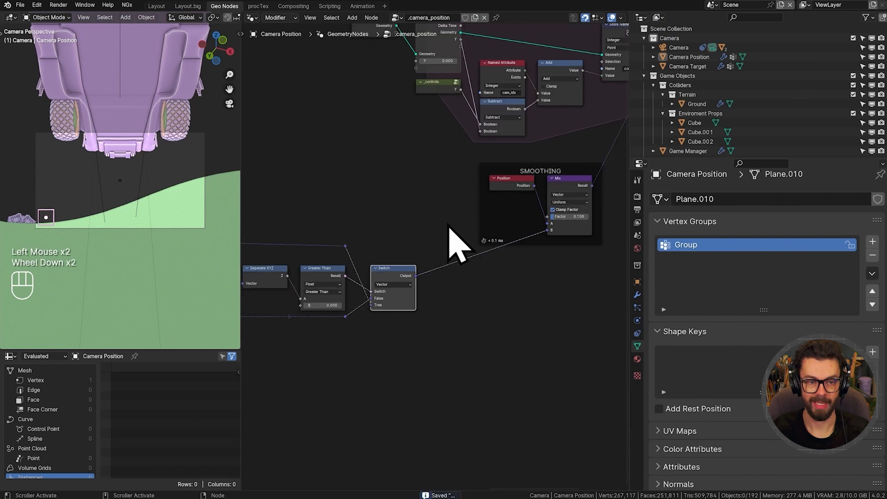
middle_drag(451, 232, 424, 224)
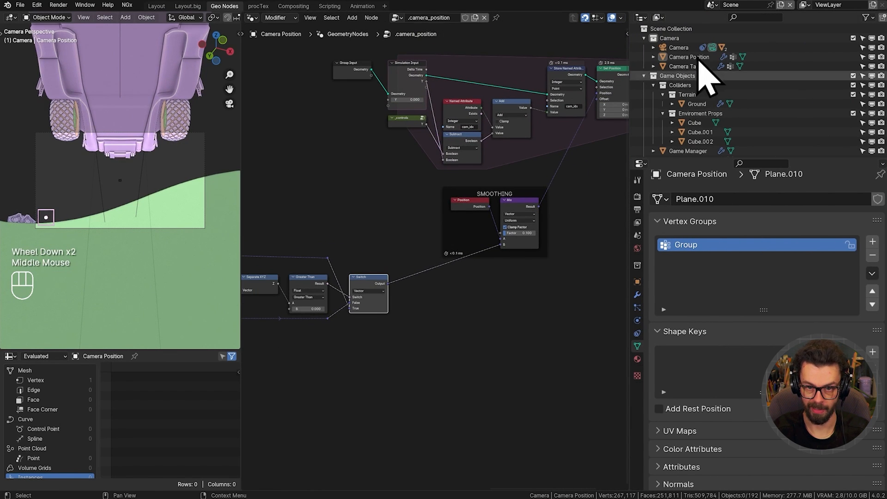
- Add a mesh plane to the Camera collection, rename it UI Manager, and save the file
click(670, 38)
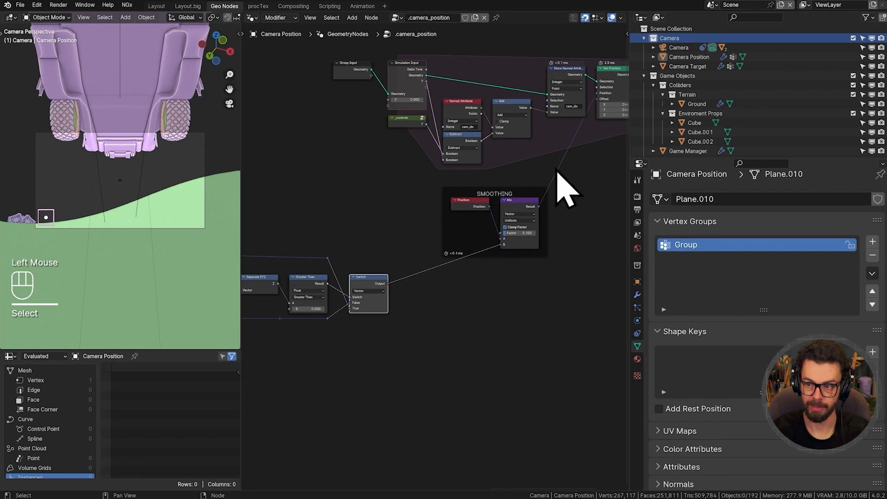
key(shift+a)
mouse_move(125, 159)
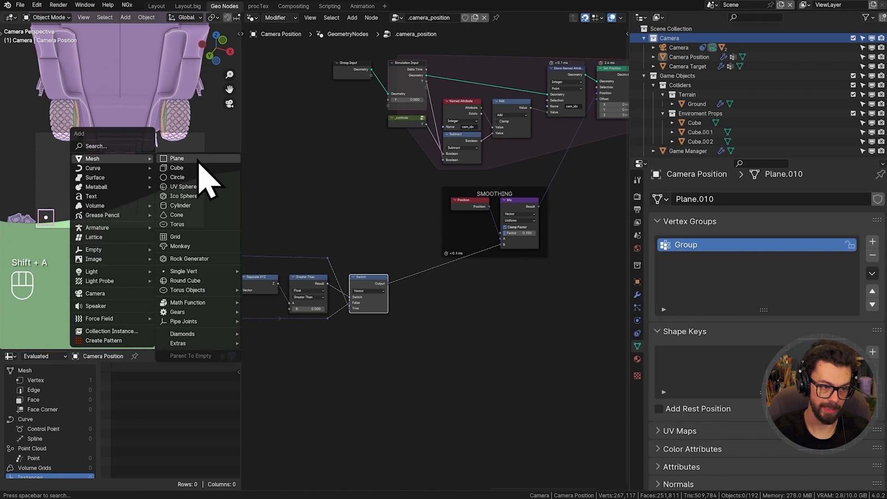
click(197, 162)
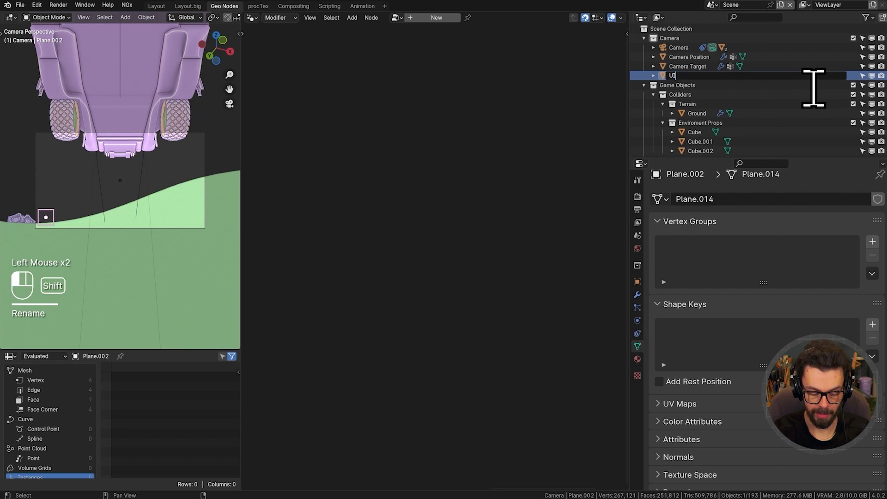
key(Return)
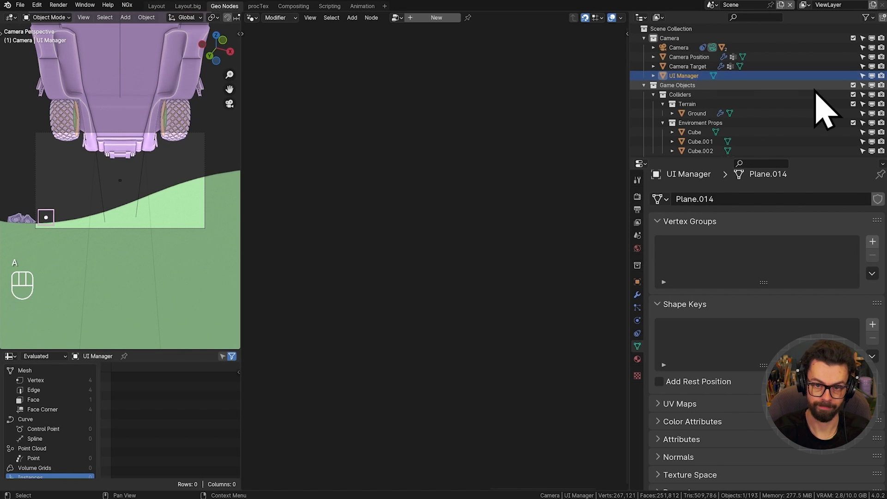
key(ctrl+s)
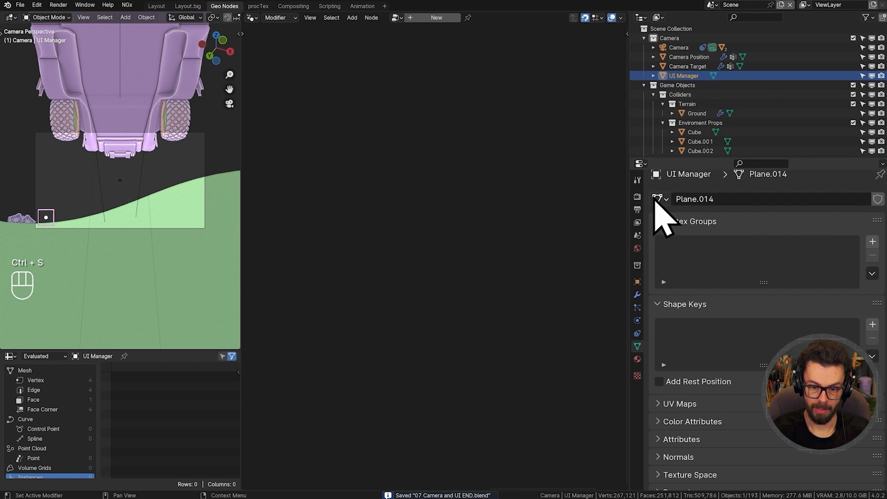
- Disable the Camera's Copy Location and Track To constraints and clear its location and rotation
ctrl+middle_drag(714, 223, 715, 248)
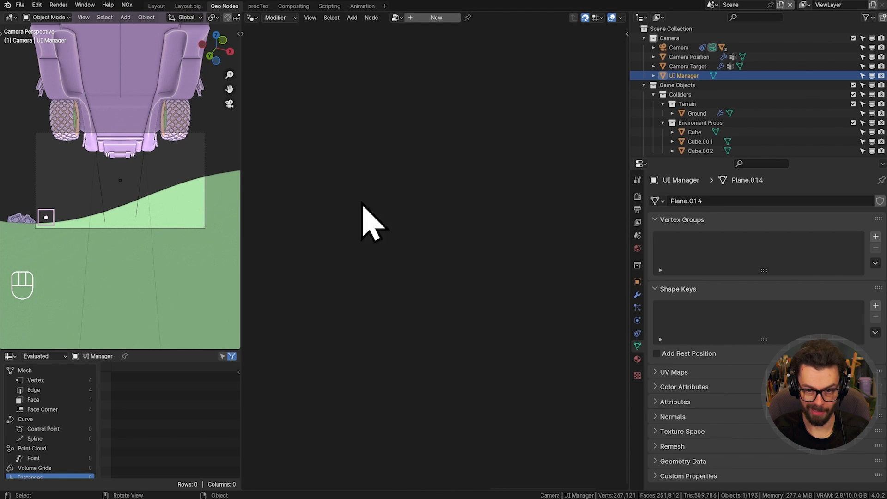
click(679, 48)
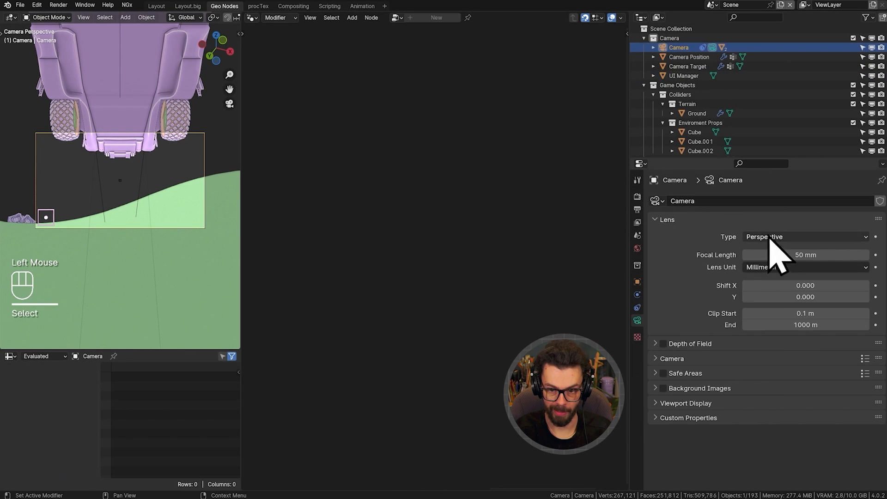
click(637, 308)
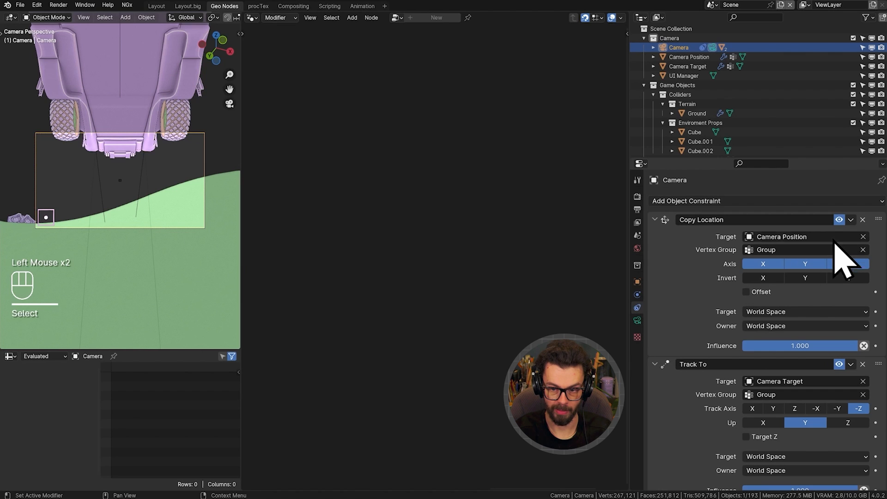
click(839, 220)
click(839, 364)
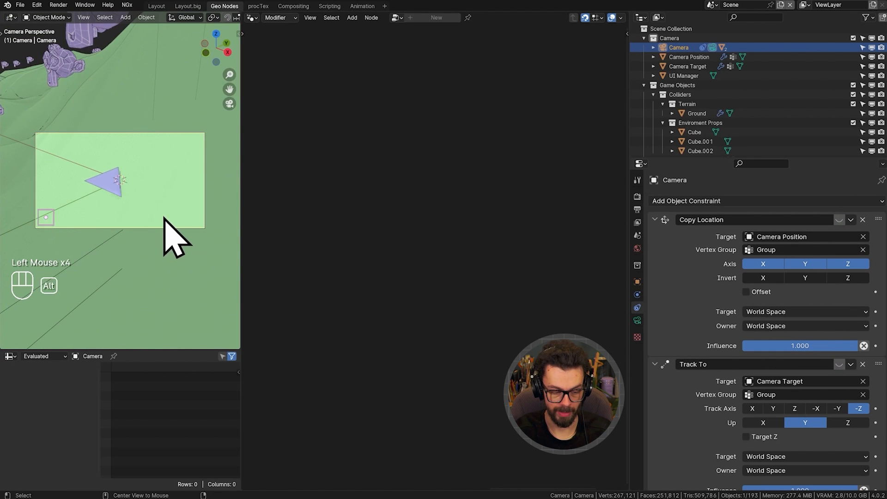
key(alt+g)
key(alt+r)
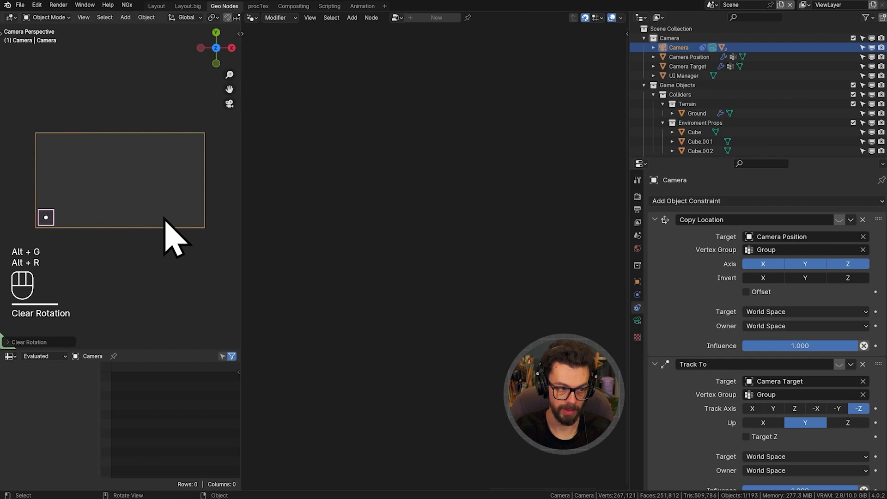
- Re-enable the Camera's Copy Location and Track To constraints to check the tracked view, and disable both again
click(838, 219)
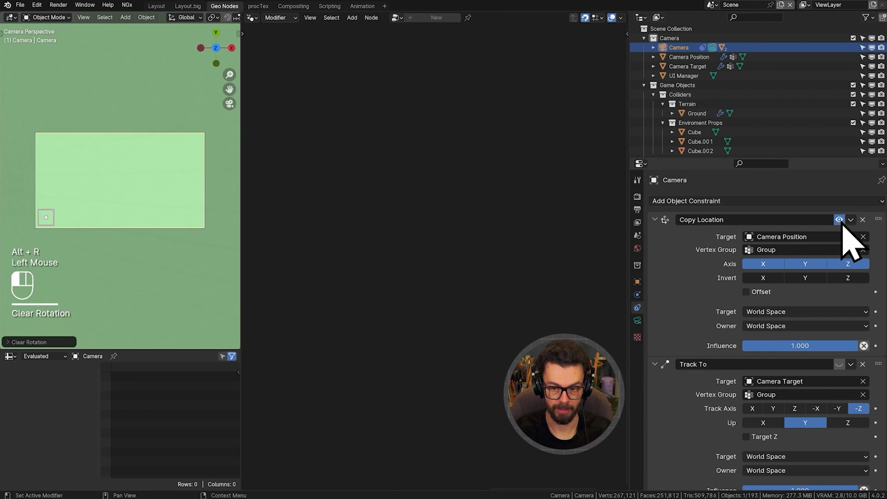
click(839, 364)
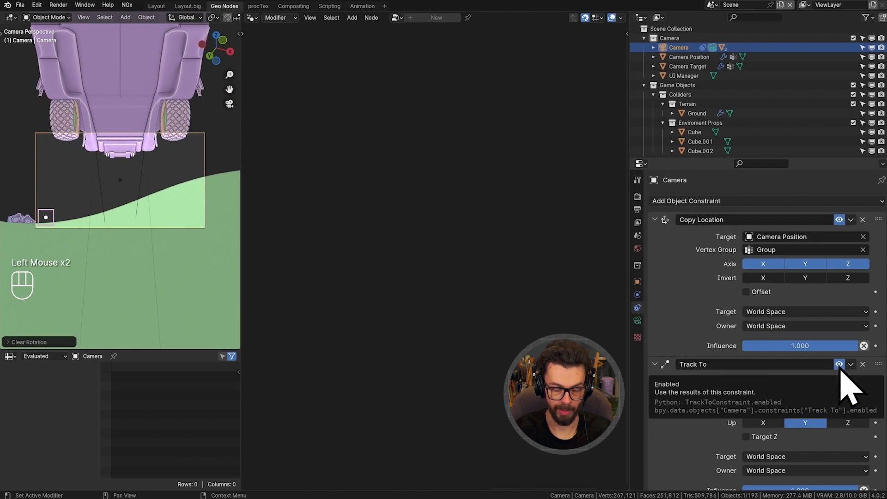
click(839, 364)
click(839, 219)
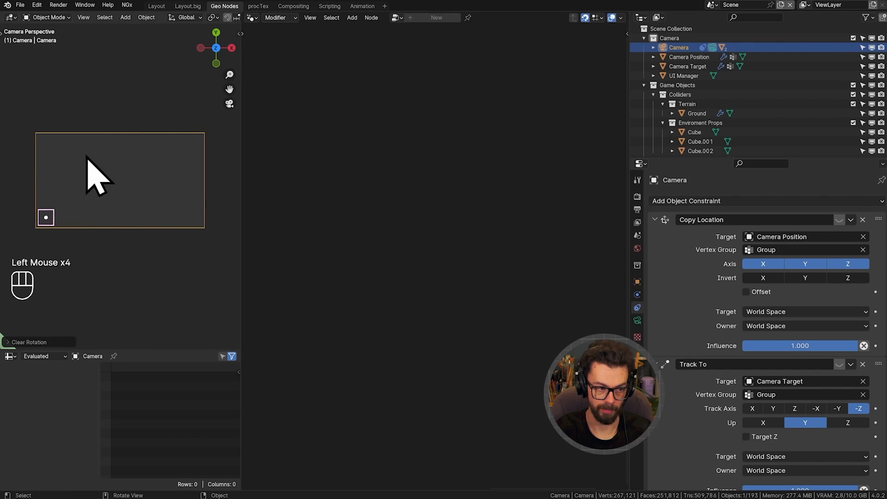
- Switch the viewport to wireframe and move the UI Manager plane down along Z in front of the camera
key(z)
middle_drag(141, 221, 214, 147)
scroll(143, 166, down, 3)
scroll(144, 158, down, 2)
scroll(144, 162, down, 2)
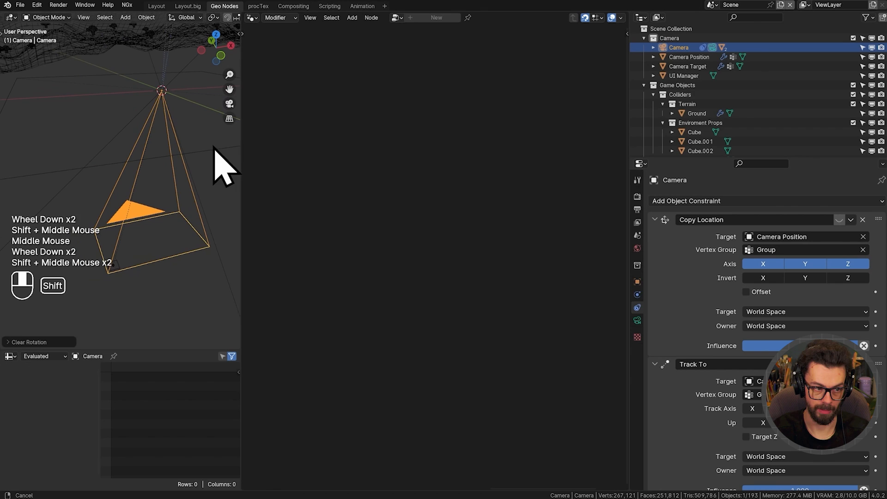
click(707, 75)
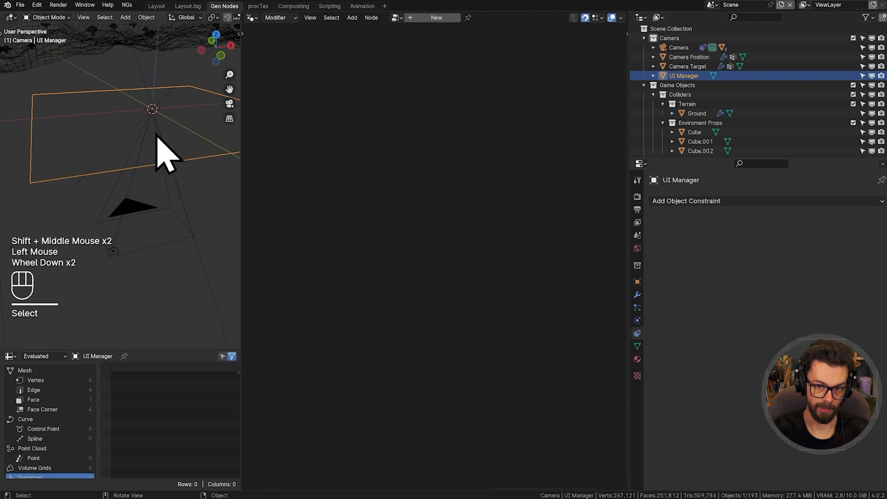
key(g)
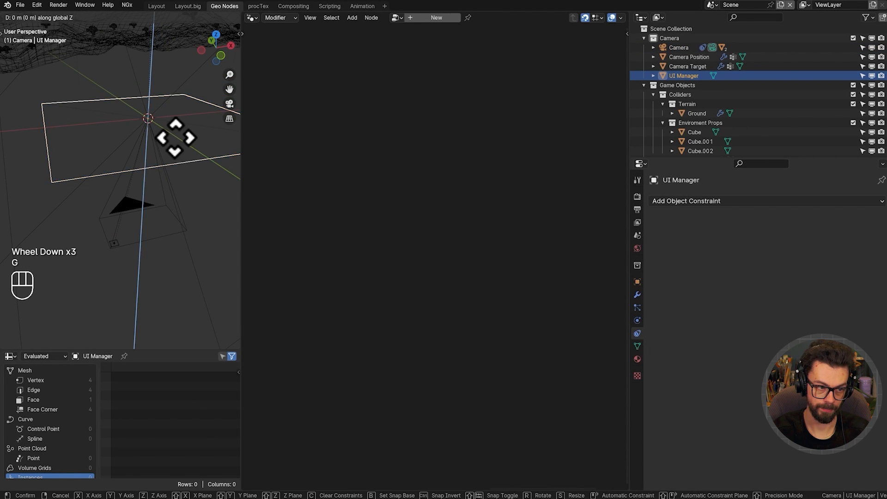
click(170, 241)
middle_drag(185, 258, 145, 217)
key(g)
click(213, 228)
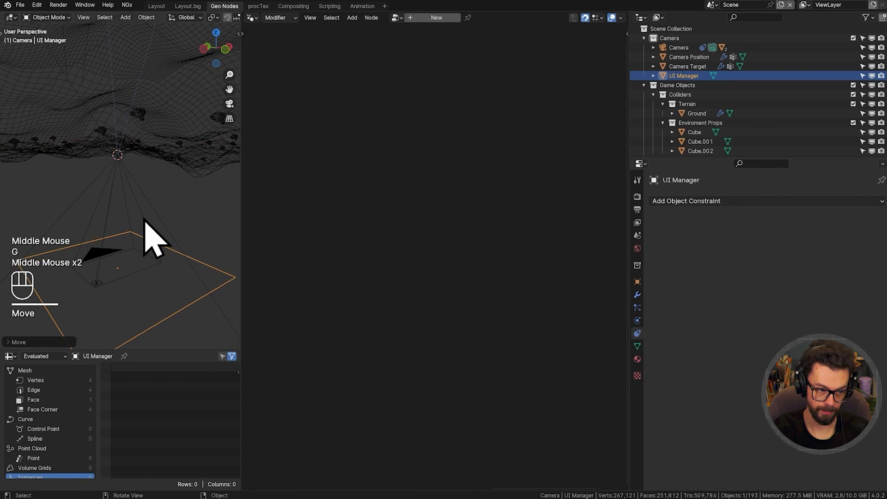
- Parent the UI Manager plane to the Camera using the Object option
shift+click(142, 220)
key(ctrl+p)
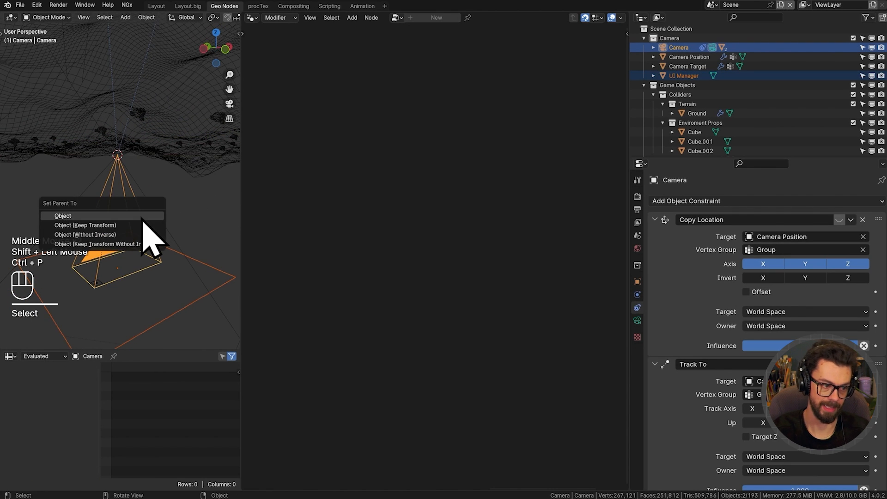
click(139, 216)
middle_drag(171, 217, 164, 244)
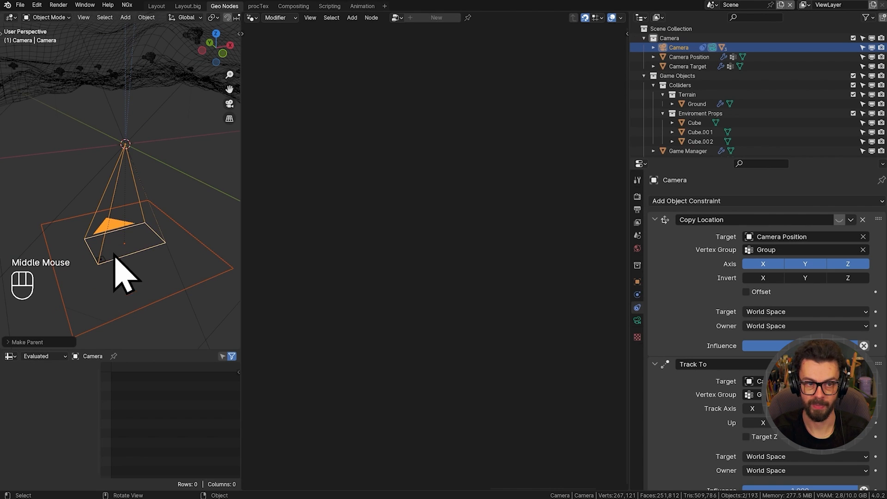
- Select the UI Manager plane below the camera and move it slightly upward along the global Z axis
scroll(116, 277, up, 1)
shift+middle_drag(126, 283, 93, 188)
scroll(151, 245, up, 4)
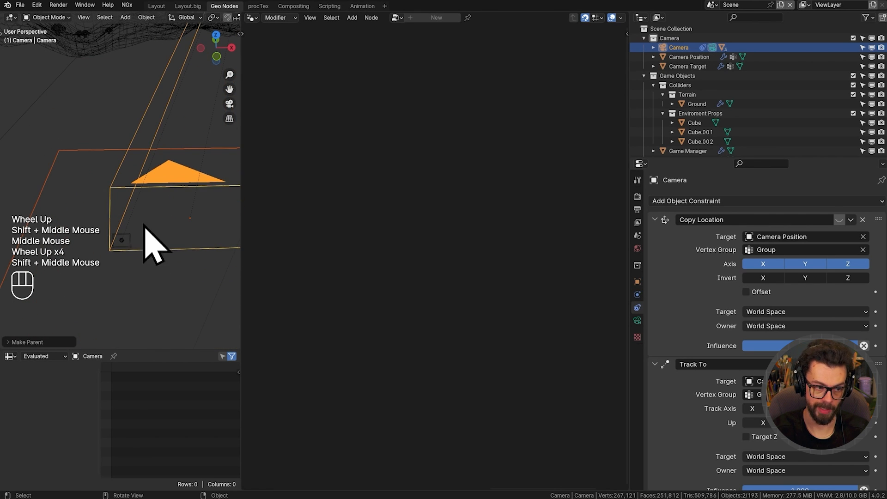
scroll(133, 246, down, 4)
middle_drag(133, 246, 152, 245)
key(KP_1)
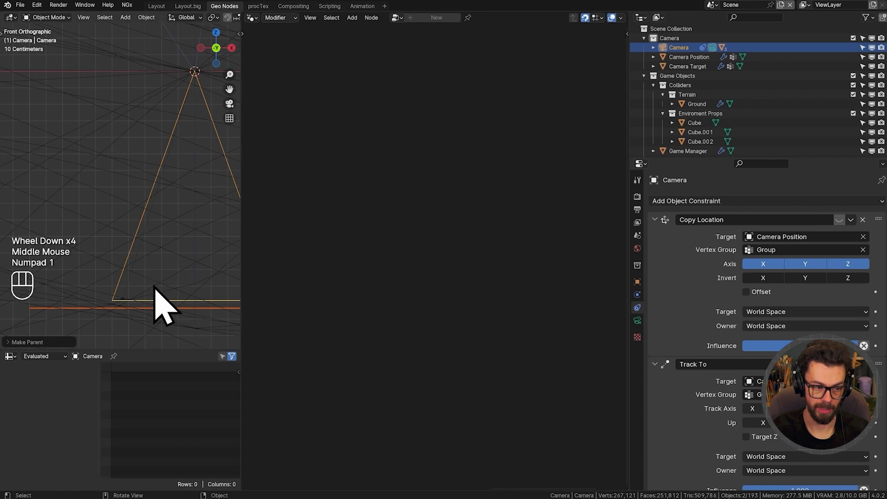
key(g)
right_click(158, 287)
click(156, 309)
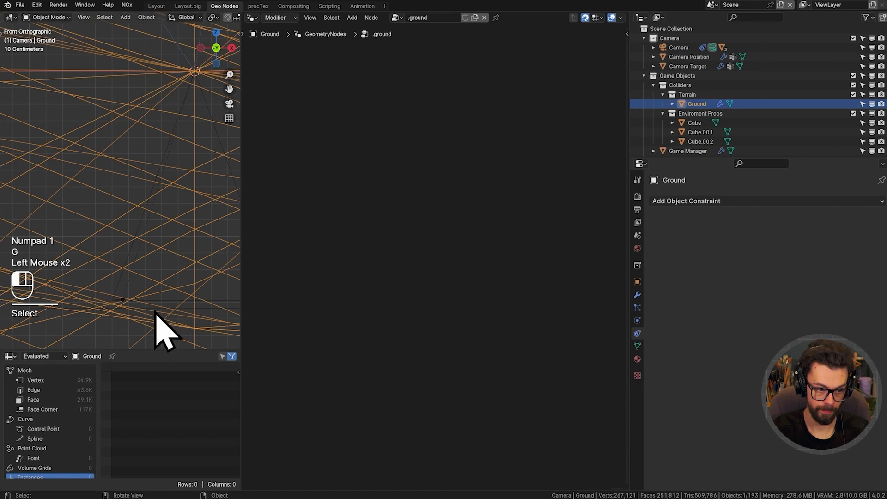
key(g)
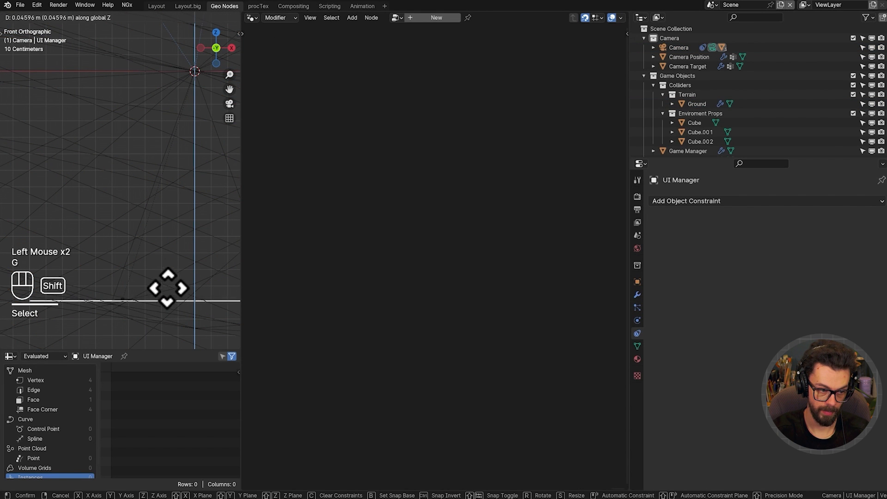
scroll(169, 284, down, 2)
middle_drag(171, 262, 187, 305)
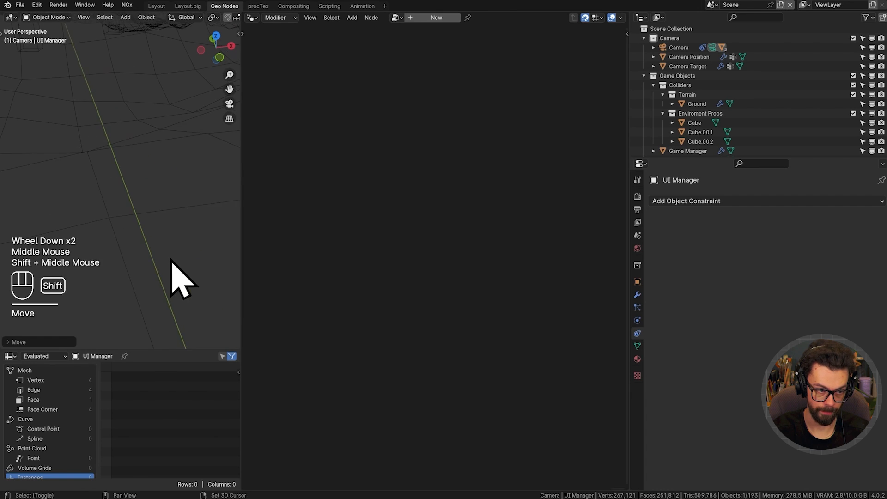
scroll(171, 260, down, 7)
key(KP_Decimal)
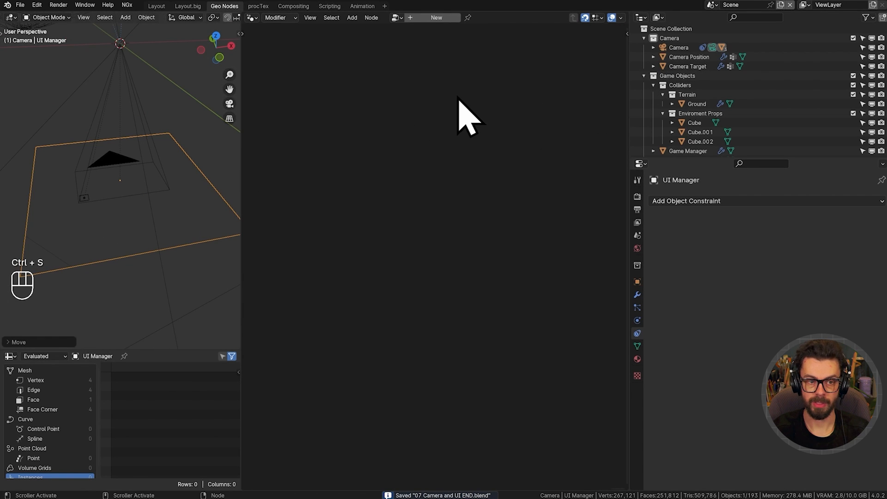
- Create a new geometry node tree named .ui_manager on the UI Manager, widen the node editor and save the file
click(432, 19)
drag(621, 65, 728, 69)
click(488, 18)
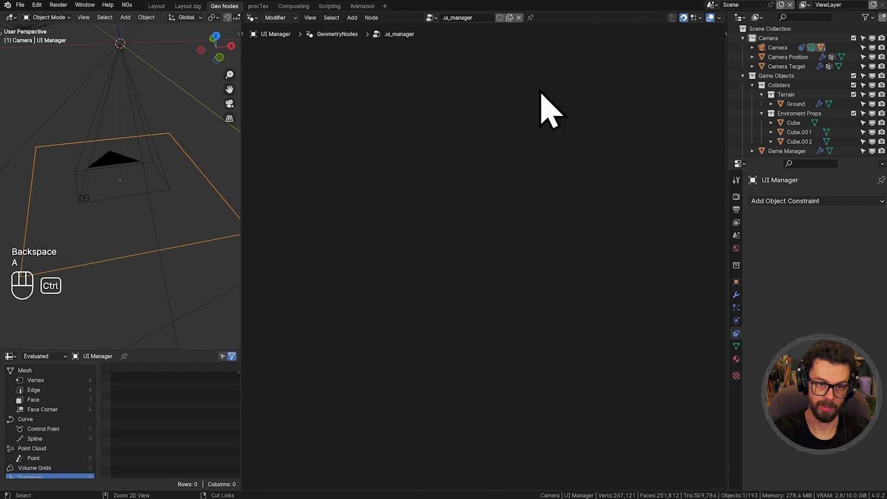
key(ctrl+s)
- Delete the Group Input node from the .ui_manager node tree, keeping only the Group Output
key(a)
key(KP_Decimal)
click(350, 273)
key(x)
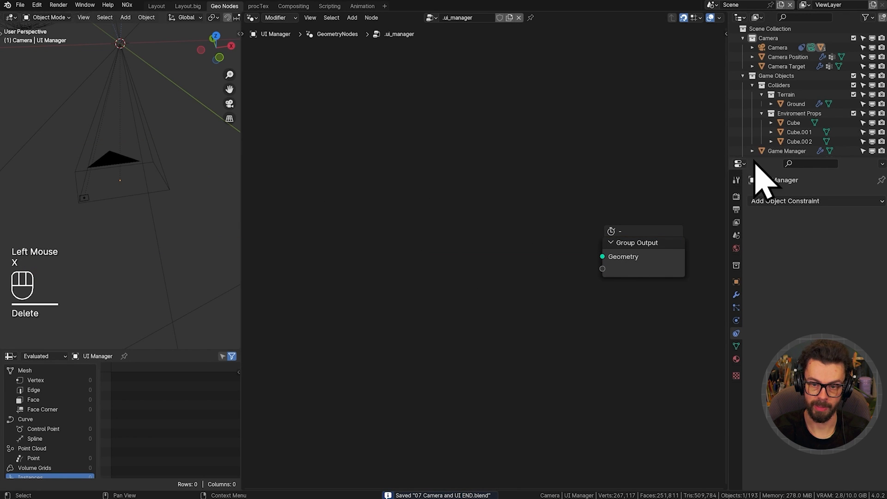
- Add an Object Info node for the Score Manager object and place it well to the left of the Group Output
drag(754, 157, 762, 283)
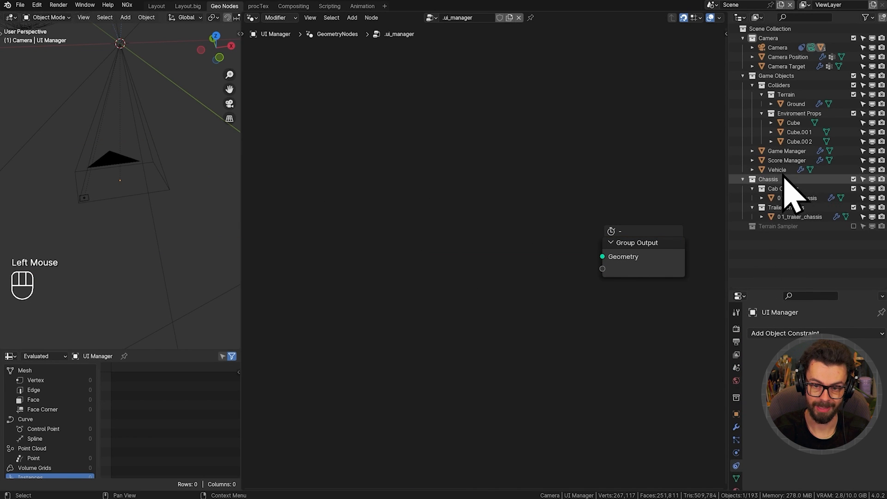
drag(783, 160, 377, 199)
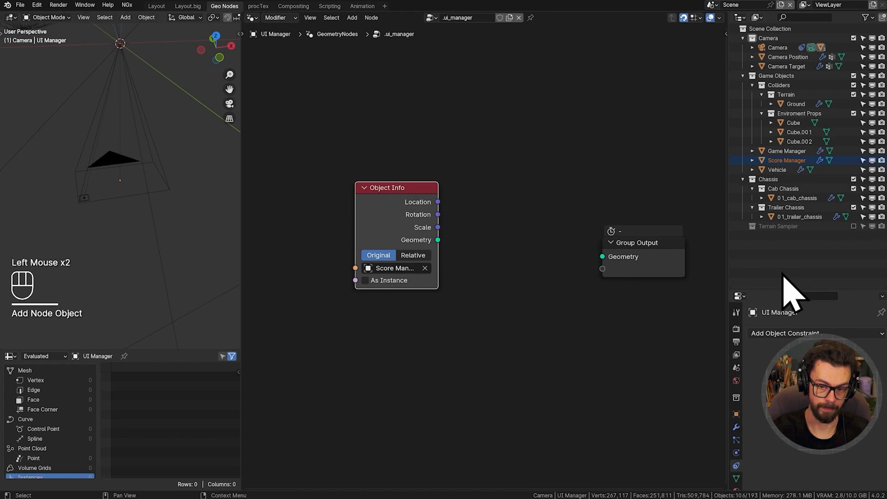
drag(779, 288, 779, 228)
scroll(500, 214, down, 2)
middle_drag(501, 214, 531, 210)
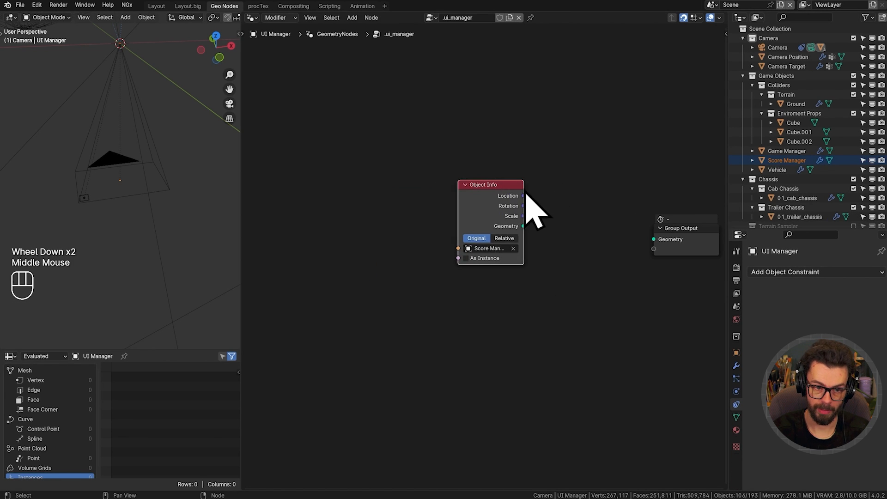
drag(477, 197, 334, 183)
drag(383, 218, 364, 228)
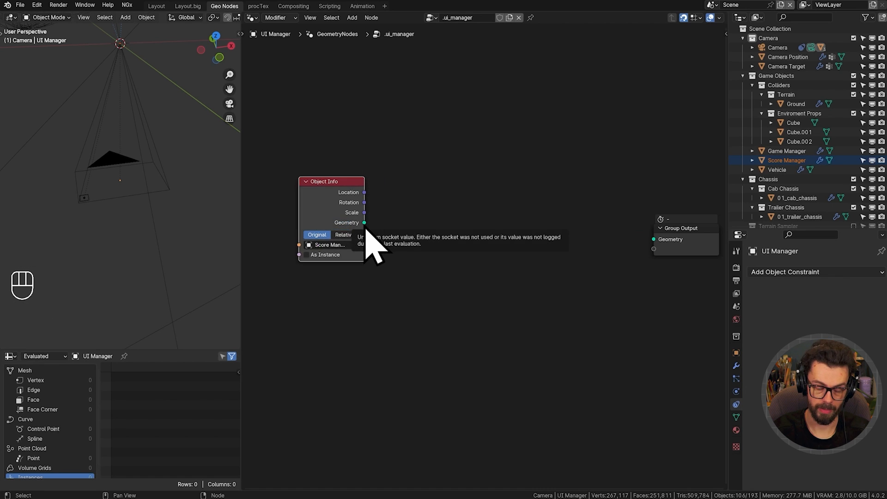
- Link the Object Info geometry to a Viewer node and enlarge the spreadsheet to show the count_start and count_end columns
ctrl+shift+click(362, 231)
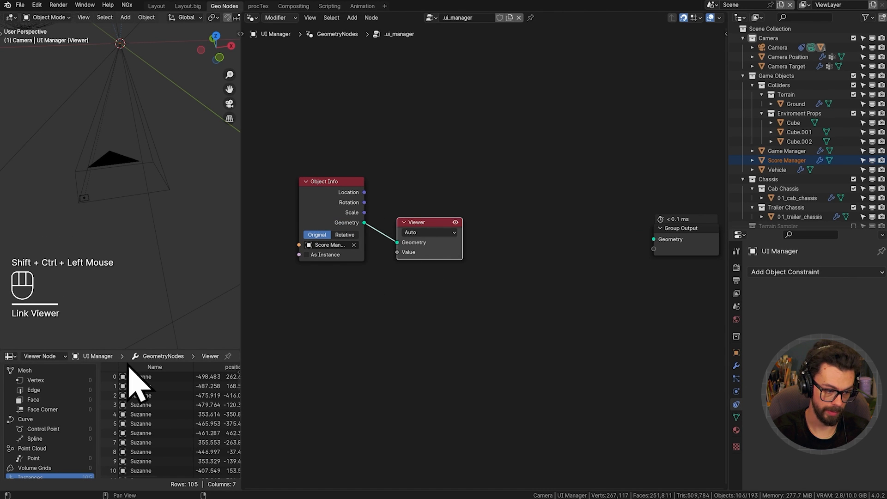
drag(136, 350, 141, 273)
drag(140, 273, 141, 244)
drag(241, 304, 351, 313)
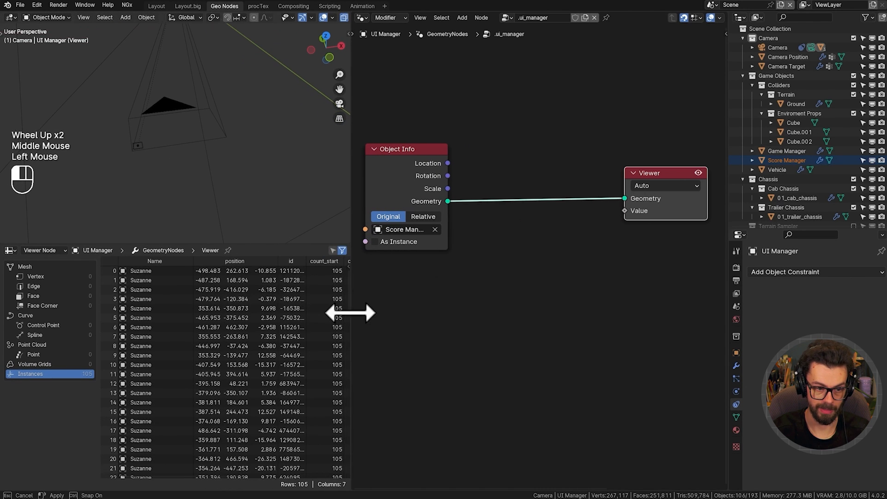
middle_drag(297, 328, 190, 327)
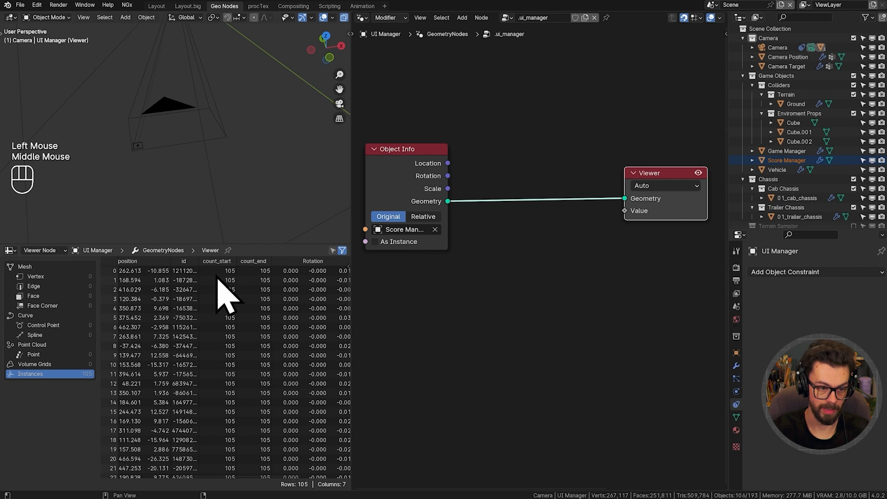
middle_drag(262, 270, 259, 312)
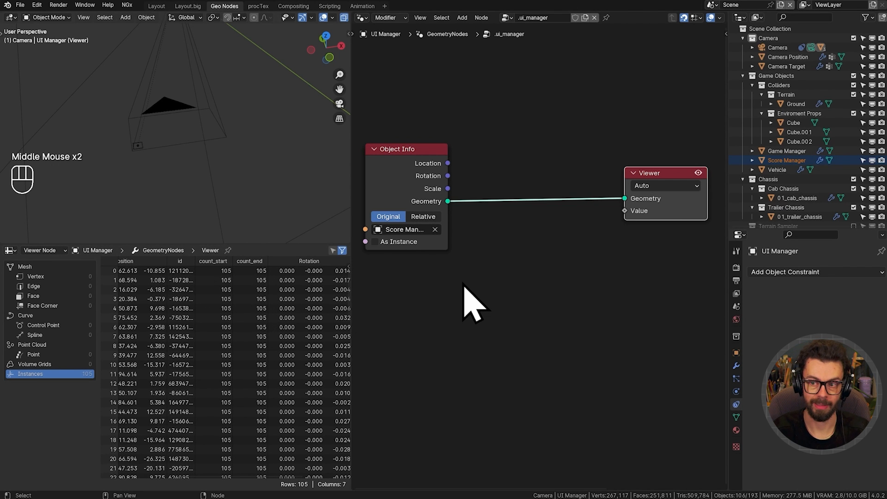
- Add a Named Attribute node below Object Info and set it to the integer attribute count_end
middle_drag(555, 199, 625, 222)
key(shift+a)
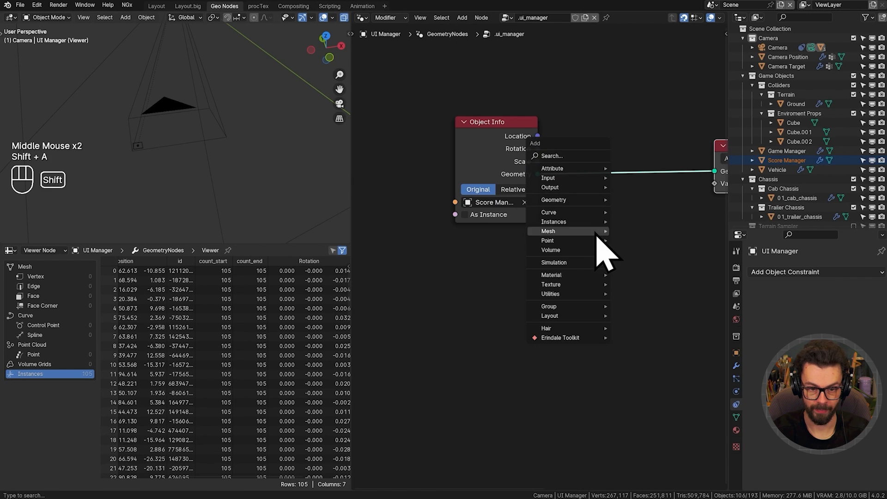
click(566, 155)
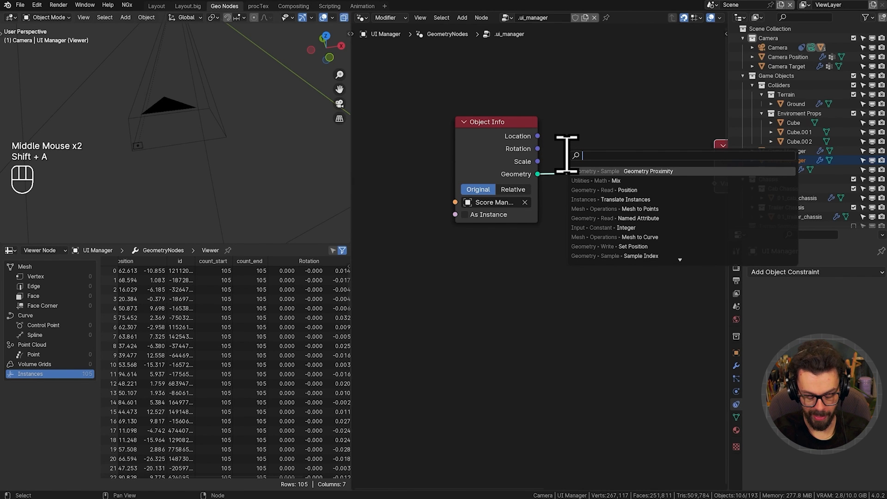
text(name)
key(Return)
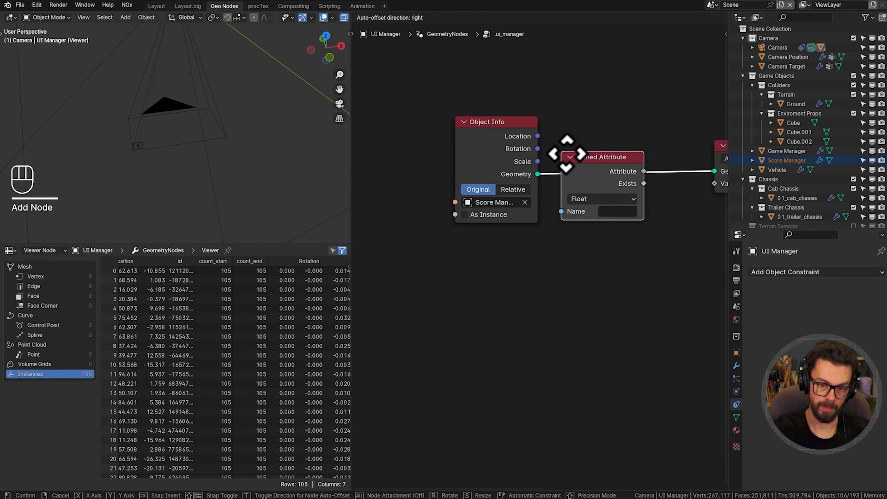
click(482, 320)
click(481, 317)
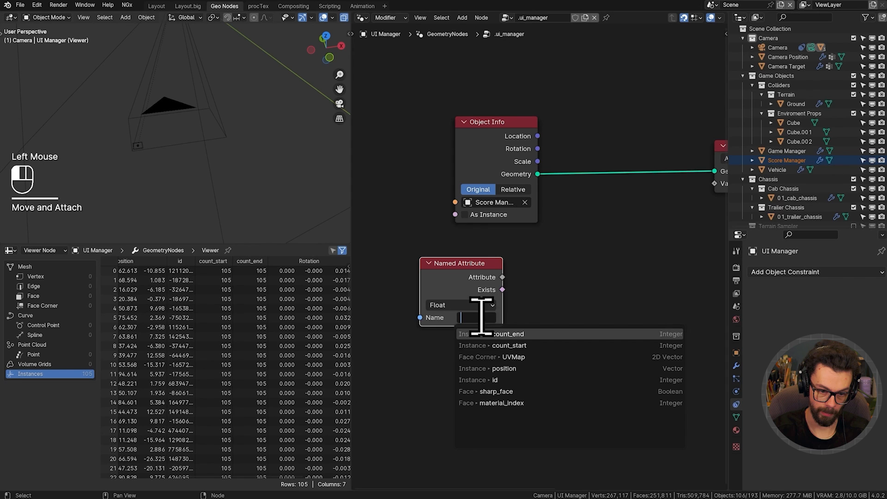
click(560, 340)
- Duplicate the Named Attribute node below the original and set the copy to count_start
click(477, 284)
key(shift+d)
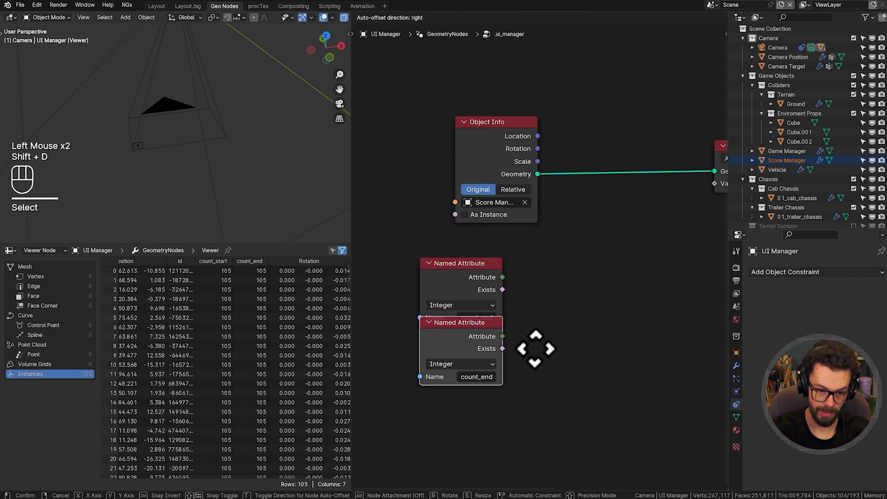
click(534, 361)
click(483, 389)
click(549, 279)
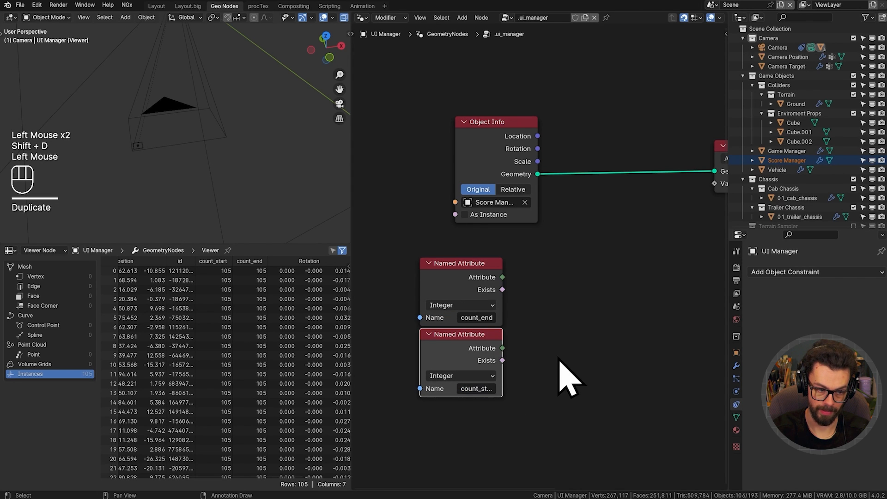
- Arrange the Named Attribute nodes with count_start above count_end and widen both so their names are fully readable
drag(475, 277, 495, 406)
key(g)
click(517, 310)
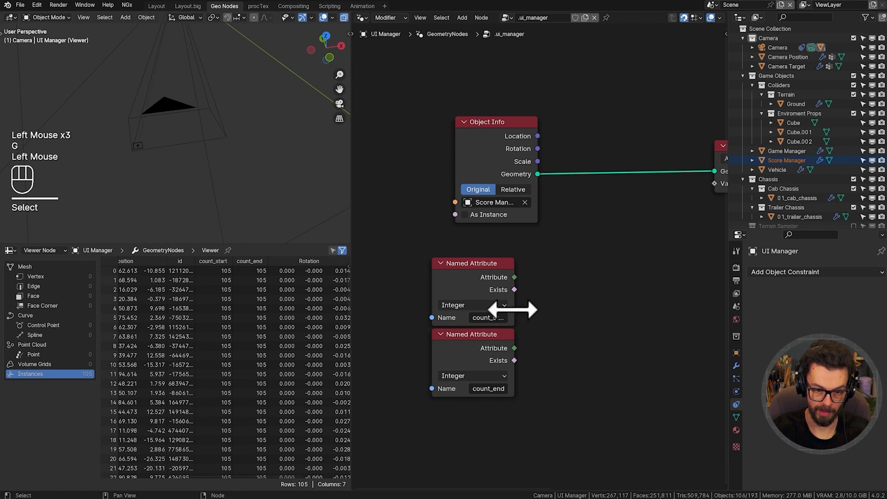
click(528, 297)
click(519, 341)
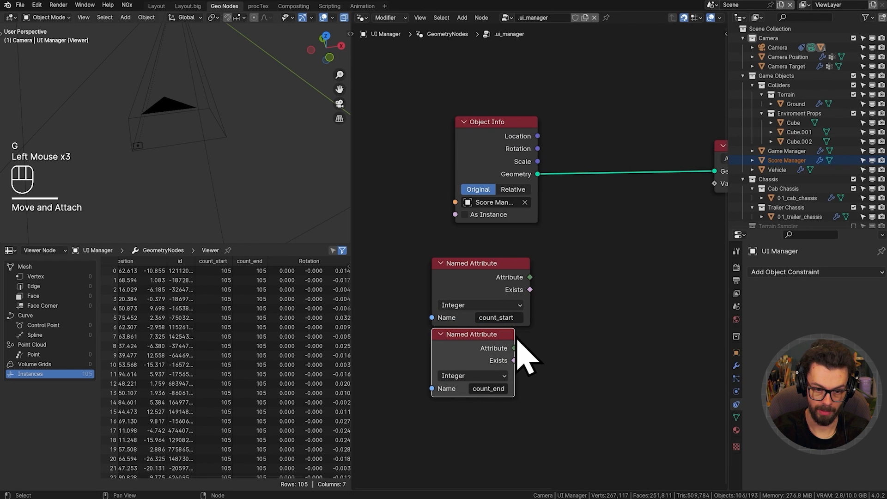
click(517, 335)
drag(516, 335, 532, 341)
click(560, 306)
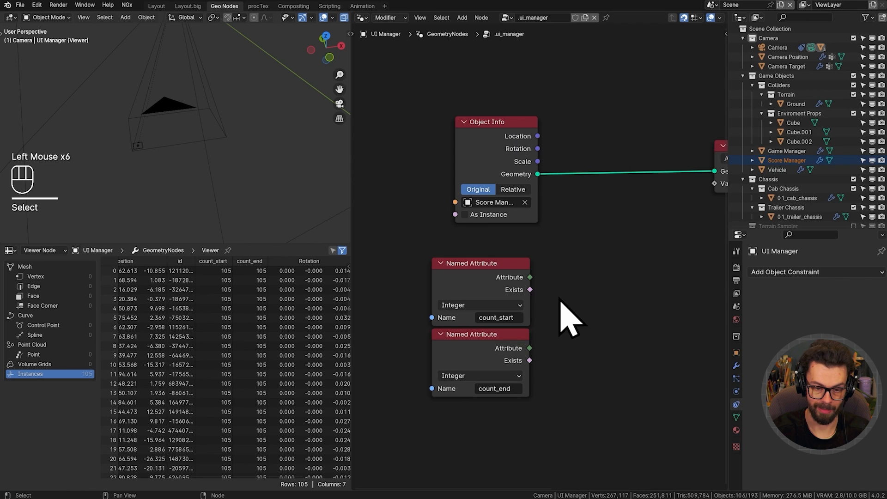
- Add a Subtract math node that takes count_start as its first value and count_end as its second
drag(530, 278, 588, 277)
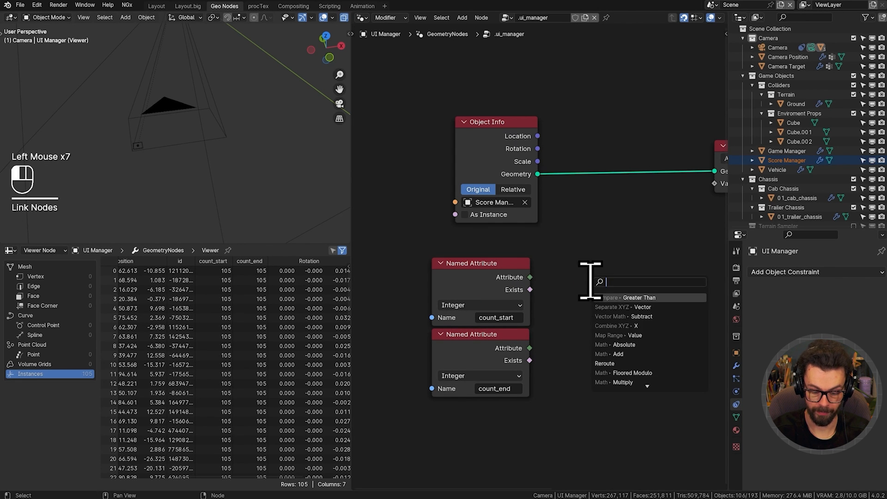
text(sub)
key(Return)
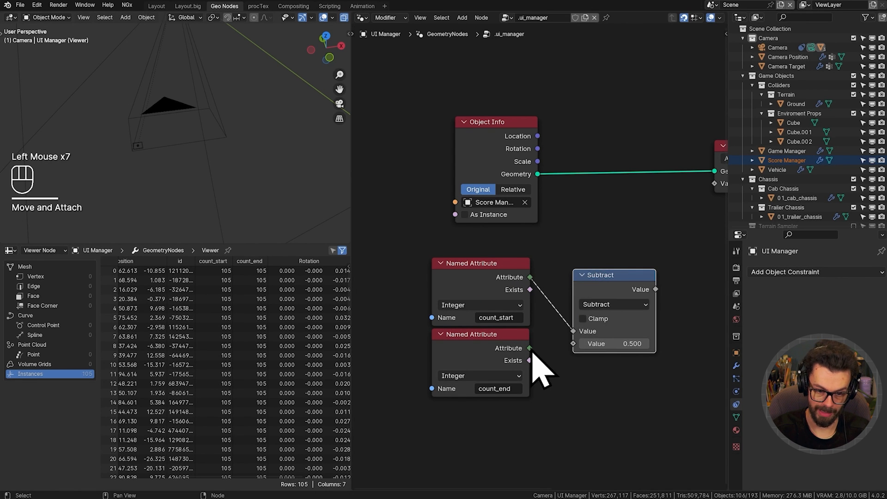
drag(529, 348, 670, 300)
key(g)
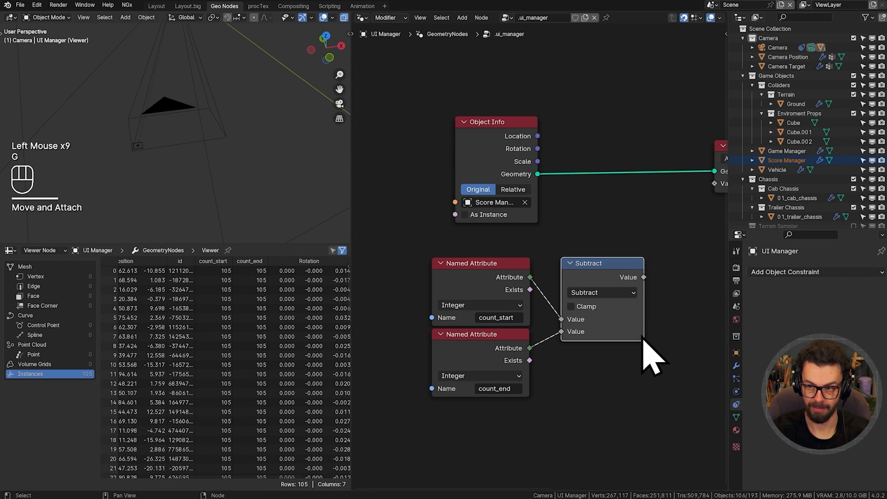
- Move the Subtract node and both Named Attribute nodes left so that Subtract sits directly below Object Info
shift+middle_drag(636, 343, 632, 333)
drag(654, 368, 468, 255)
key(g)
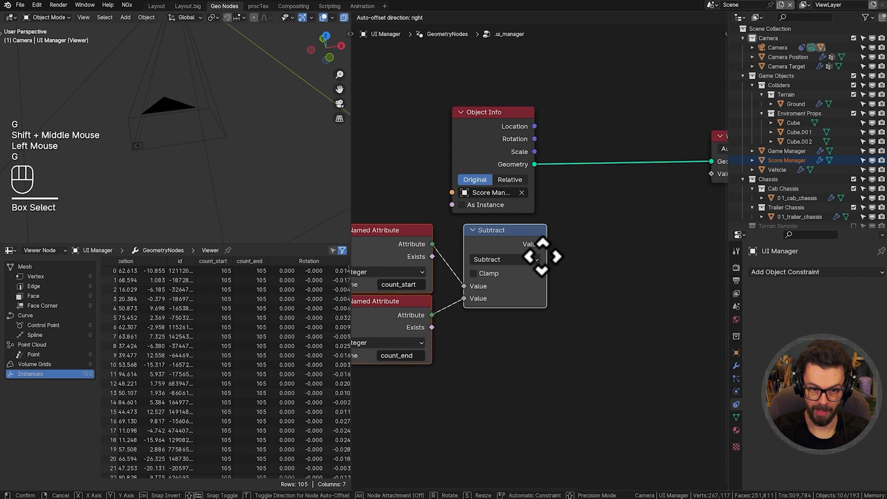
click(528, 259)
shift+middle_drag(561, 243, 596, 242)
middle_drag(596, 180, 560, 197)
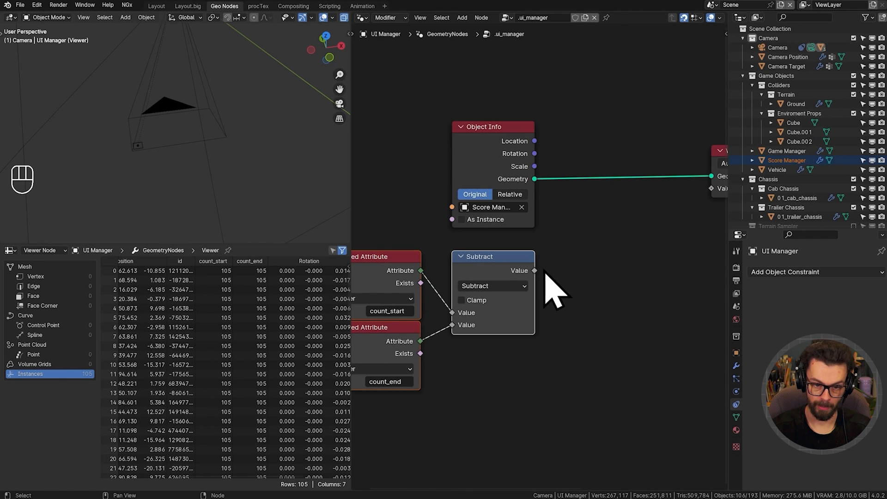
- Move the Viewer node farther right of Object Info to make room for more nodes
drag(536, 270, 596, 247)
middle_drag(616, 198, 543, 205)
middle_drag(604, 193, 570, 200)
drag(577, 139, 663, 197)
key(g)
- Add a Value to String node in the space between the Subtract and Viewer nodes
key(shift+a)
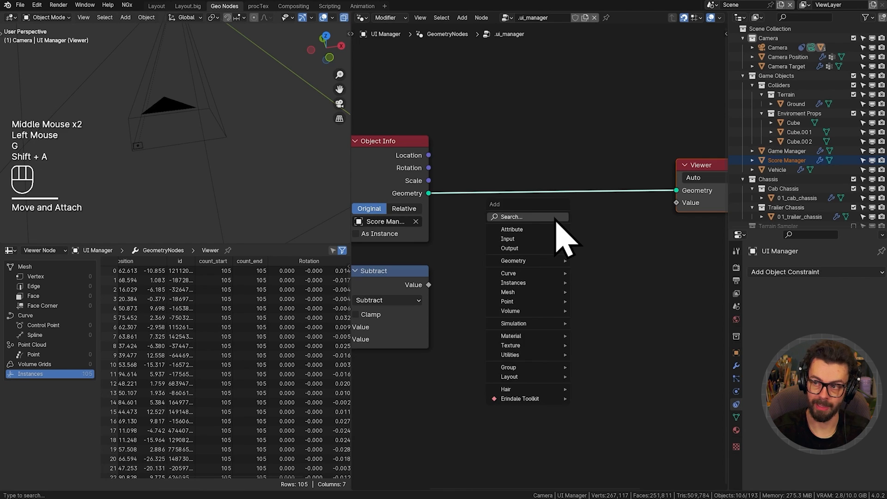
text(value to s)
key(Return)
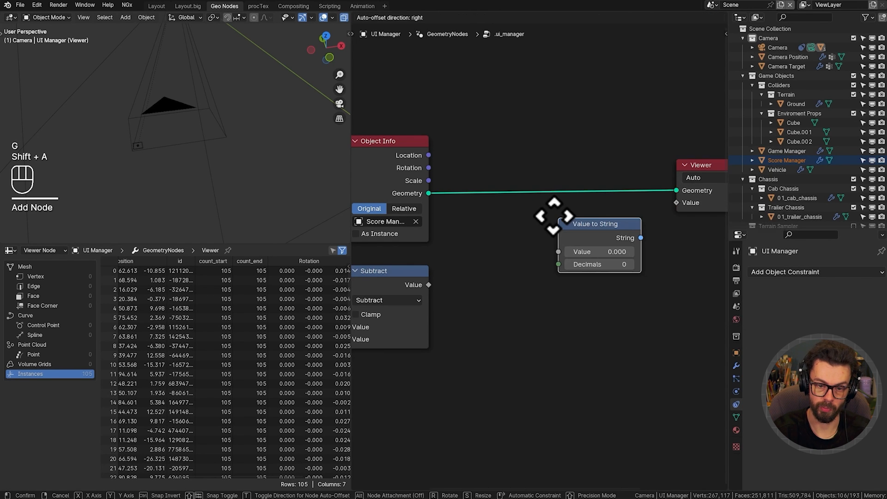
click(554, 216)
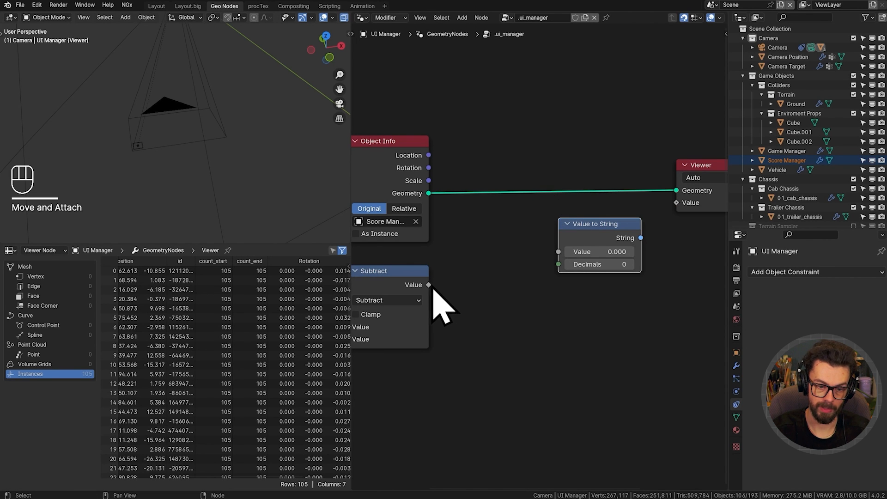
- Move the Value to String node right to beneath the Viewer, with its Decimals link from Subtract cut
drag(428, 285, 561, 265)
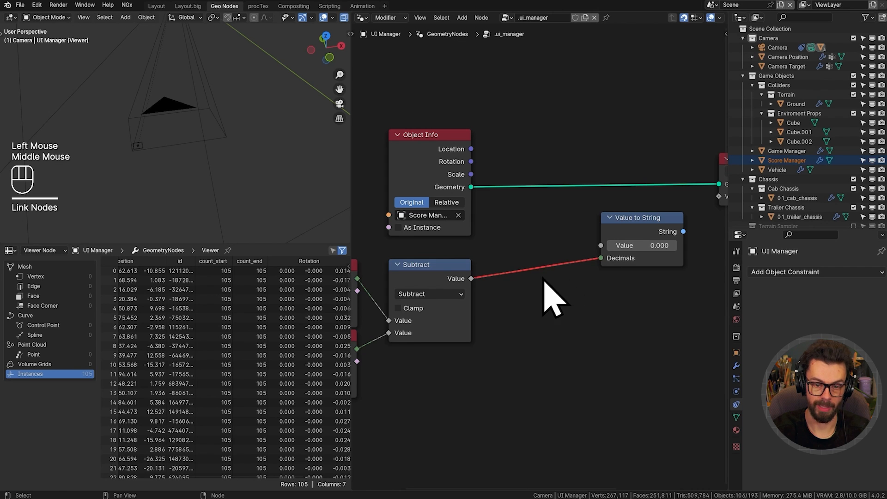
ctrl+right_drag(543, 278, 538, 231)
middle_drag(563, 218, 523, 228)
drag(527, 231, 579, 274)
key(g)
click(605, 265)
middle_drag(467, 219, 486, 221)
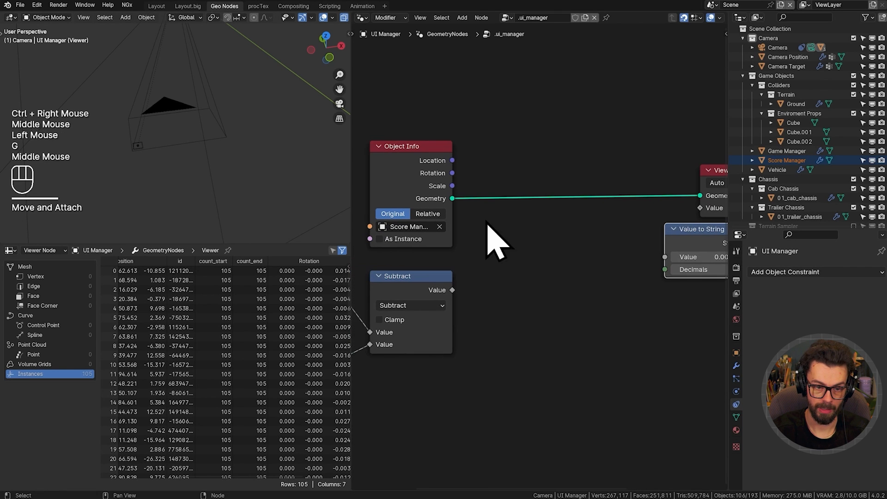
- Add an Attribute Statistic node fed by Object Info's Geometry and link Subtract's Value to its Attribute input
drag(452, 198, 509, 231)
key(Return)
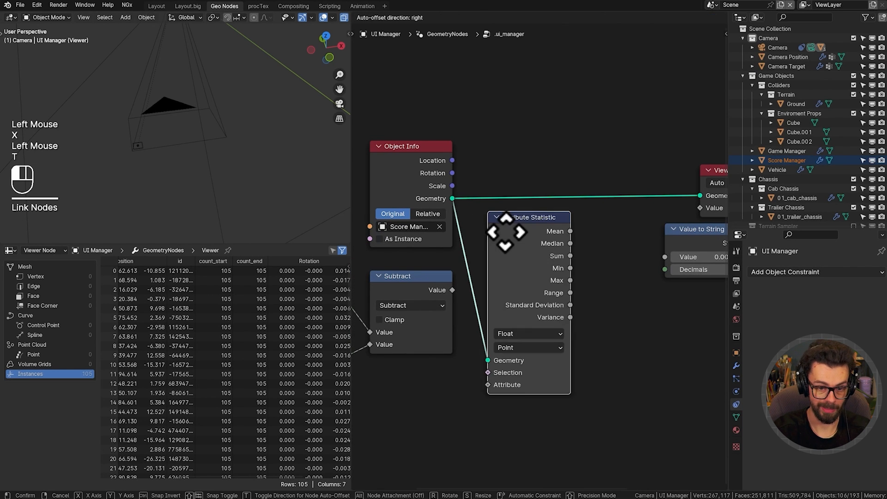
click(578, 175)
drag(452, 290, 559, 327)
- Link Attribute Statistic's Mean to Value to String's Value and hide Attribute Statistic's unused sockets, keeping the two nodes close together
drag(570, 265, 547, 277)
drag(617, 184, 665, 257)
key(ctrl+h)
drag(573, 173, 550, 227)
drag(701, 239, 653, 239)
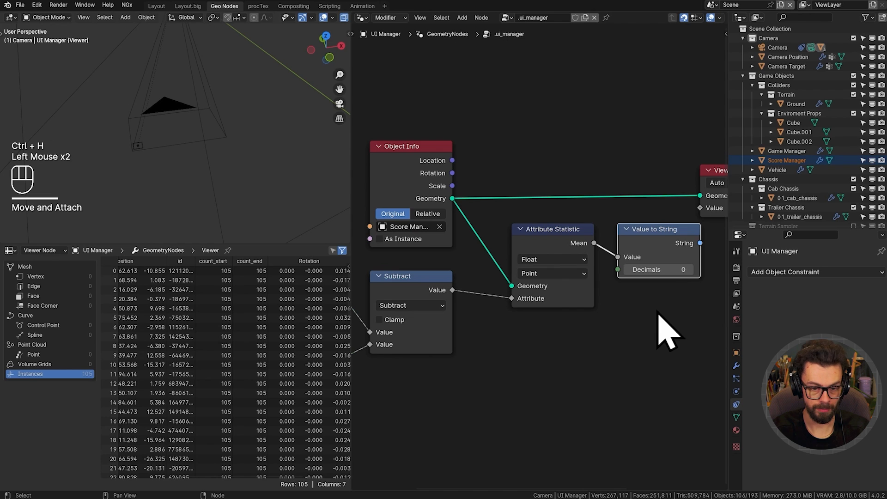
- Change the Attribute Statistic data type to Vector and reveal its hidden sockets
click(546, 262)
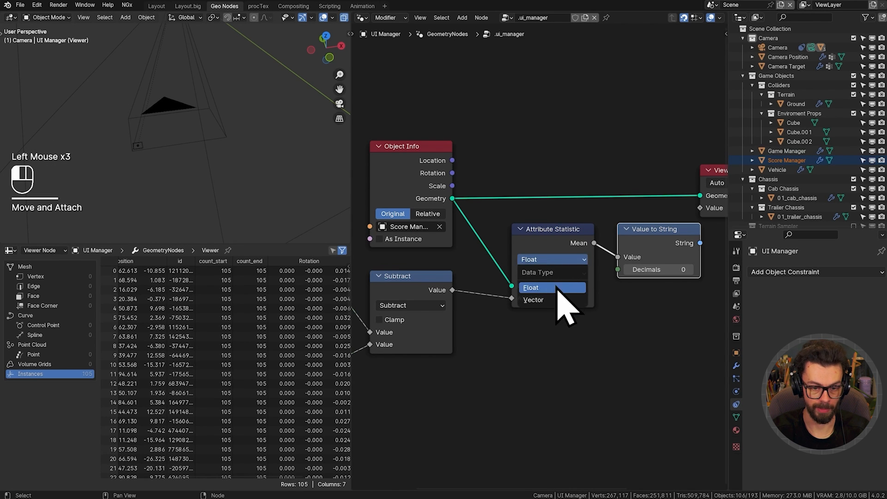
click(561, 294)
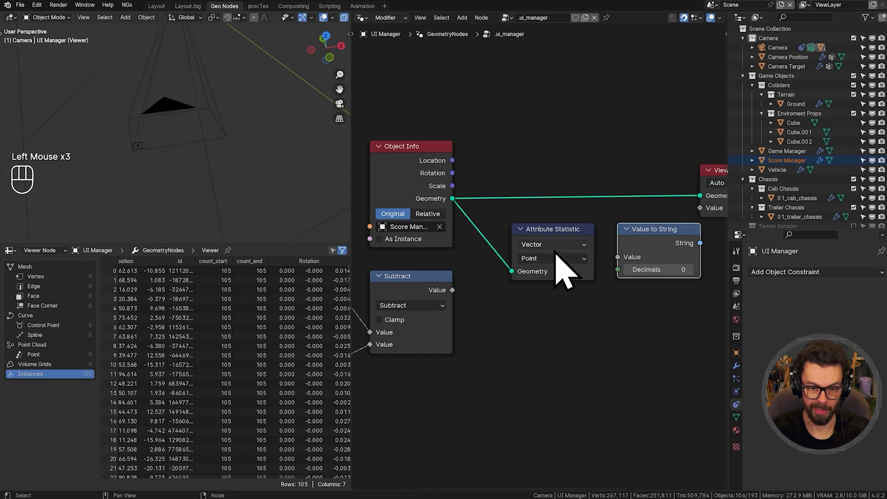
click(554, 228)
key(ctrl+h)
- Move the Subtract node and both Named Attribute nodes left, clearing the space beneath Object Info
middle_drag(423, 329, 594, 267)
drag(669, 333, 535, 232)
key(g)
middle_drag(481, 254, 559, 241)
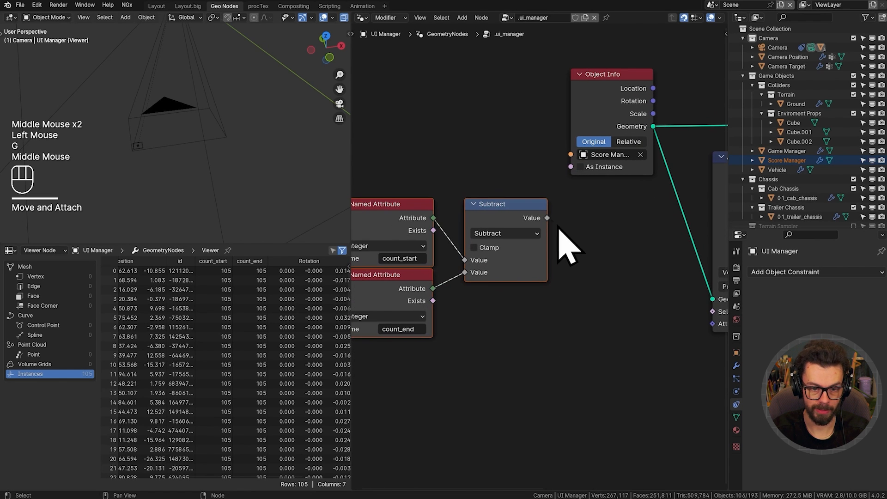
- Add a Combine XYZ node beneath Object Info with Subtract's Value linked to its X input
drag(550, 220, 588, 221)
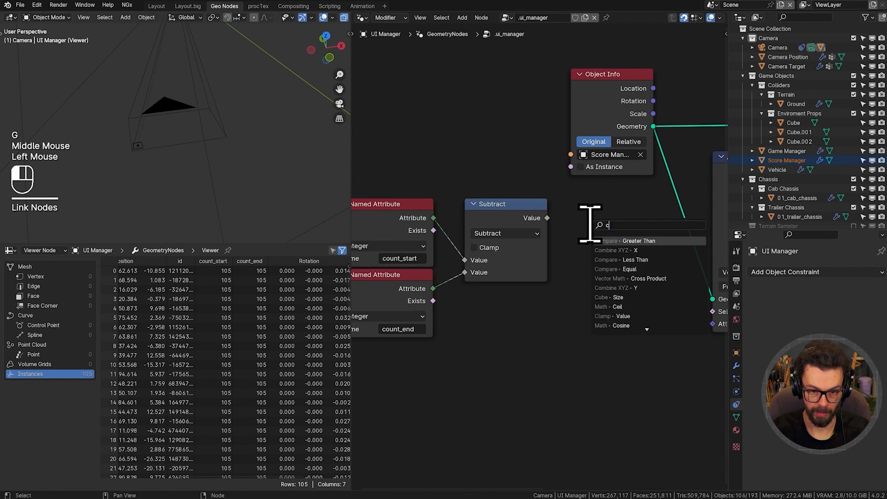
text(combine xyz)
key(Return)
click(568, 216)
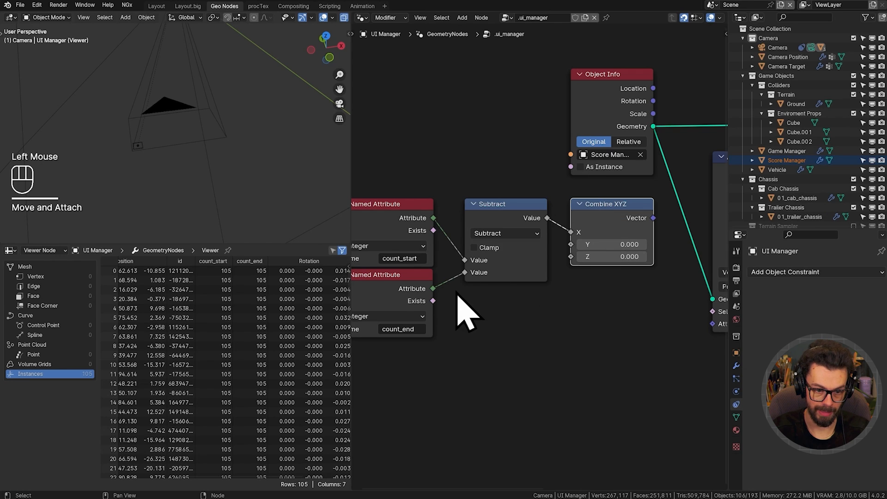
- Link the count_start Attribute to Combine XYZ's Y input and Combine XYZ's Vector to Attribute Statistic's Attribute input
middle_drag(434, 298, 459, 295)
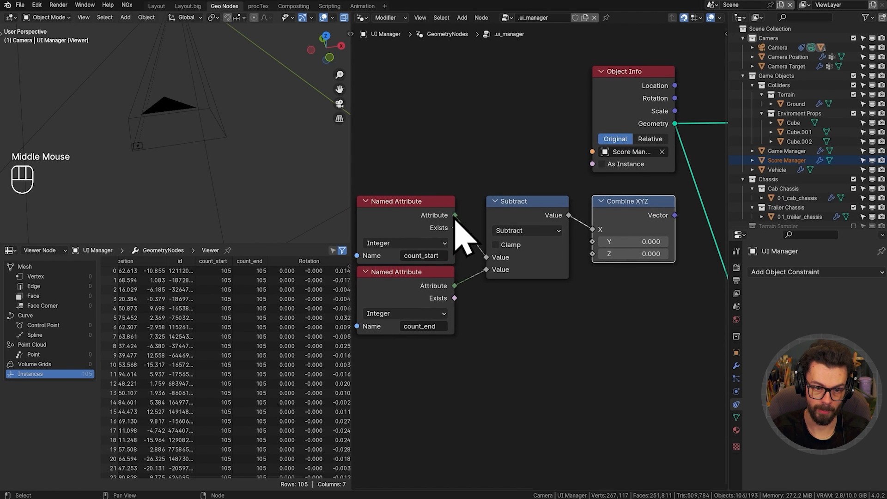
drag(454, 216, 594, 242)
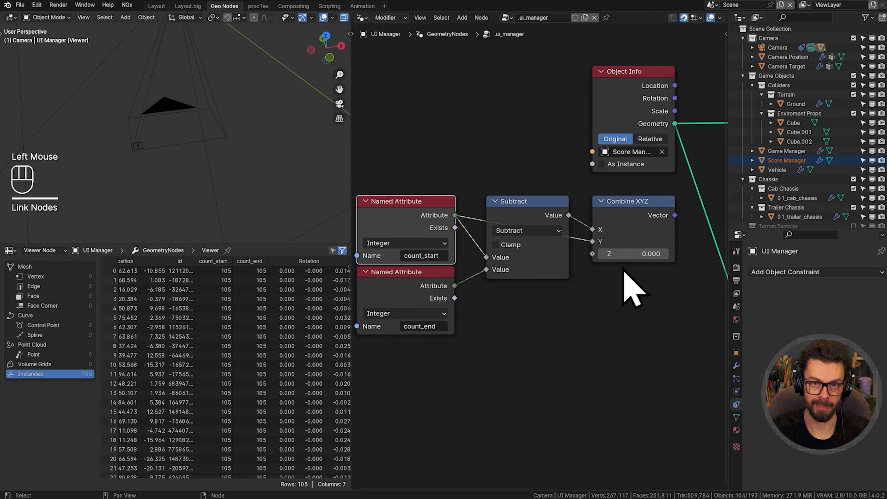
double_click(443, 189)
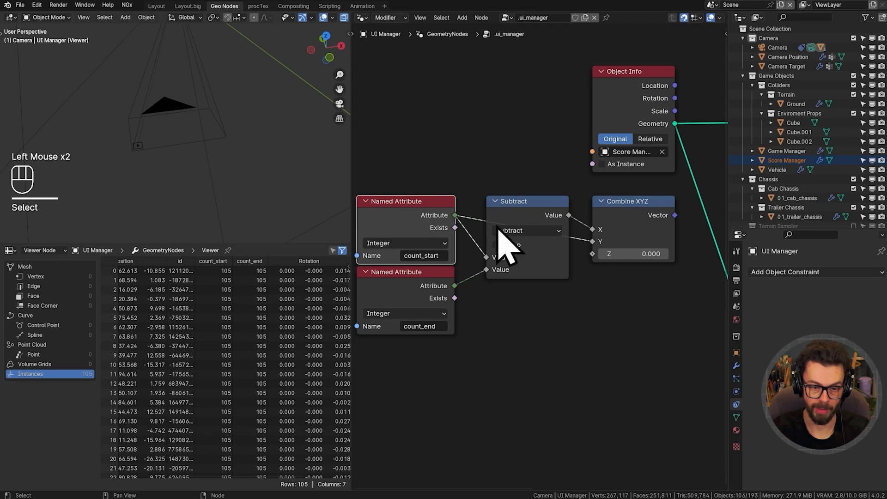
click(554, 204)
middle_drag(615, 222, 485, 227)
drag(531, 235, 599, 350)
- Move the Value to String and Viewer nodes right to make room beside Attribute Statistic
middle_drag(659, 209, 574, 228)
click(653, 214)
middle_drag(653, 214, 594, 228)
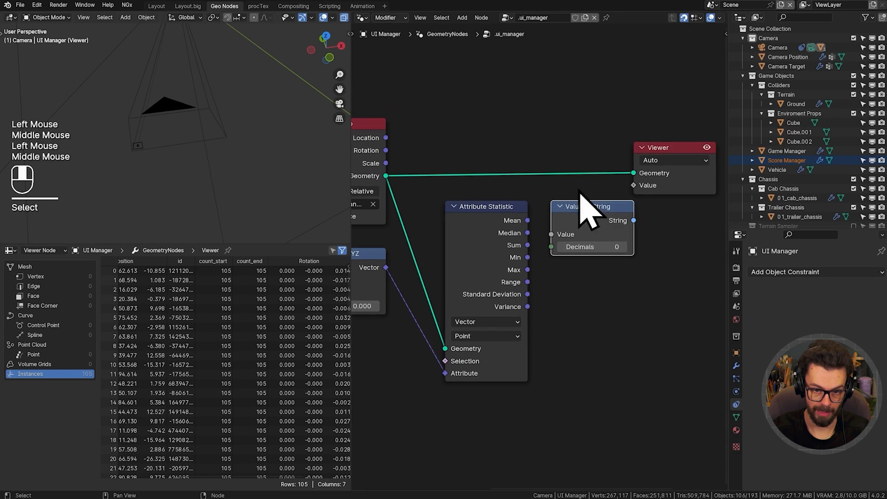
drag(552, 128, 703, 240)
key(g)
click(632, 222)
- Add a Separate XYZ node fed by Attribute Statistic's Mean and hide Attribute Statistic's unused sockets
drag(528, 221, 484, 222)
text(sex)
key(Return)
click(554, 224)
click(513, 240)
key(ctrl+h)
drag(602, 221, 590, 222)
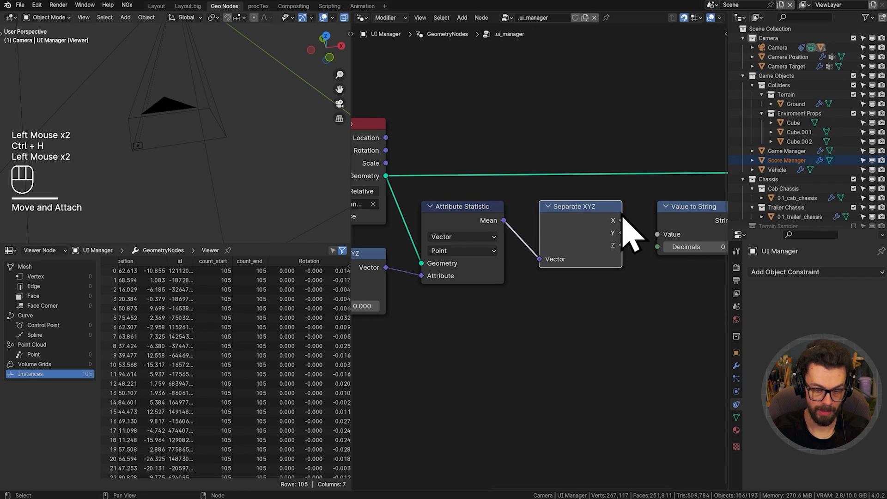
- Delete the Viewer node and move Group Output farther right of Value to String
shift+middle_drag(623, 215, 614, 192)
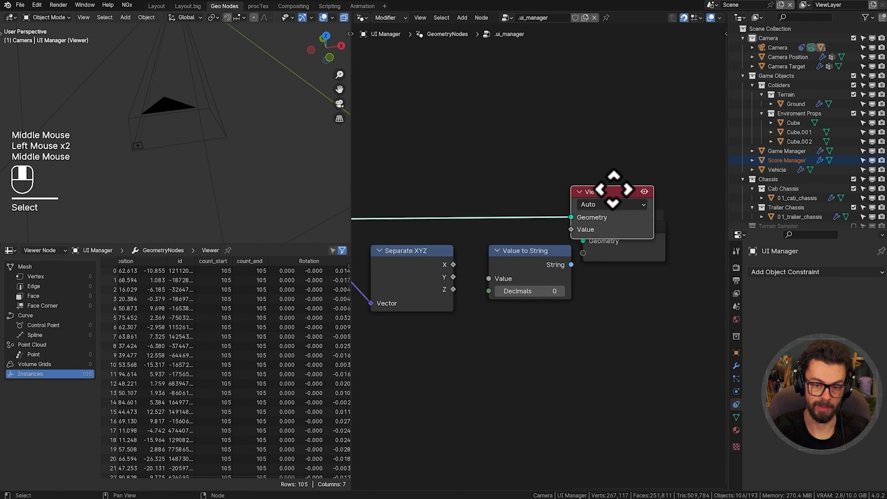
click(614, 223)
key(x)
shift+middle_drag(623, 234, 593, 229)
click(604, 242)
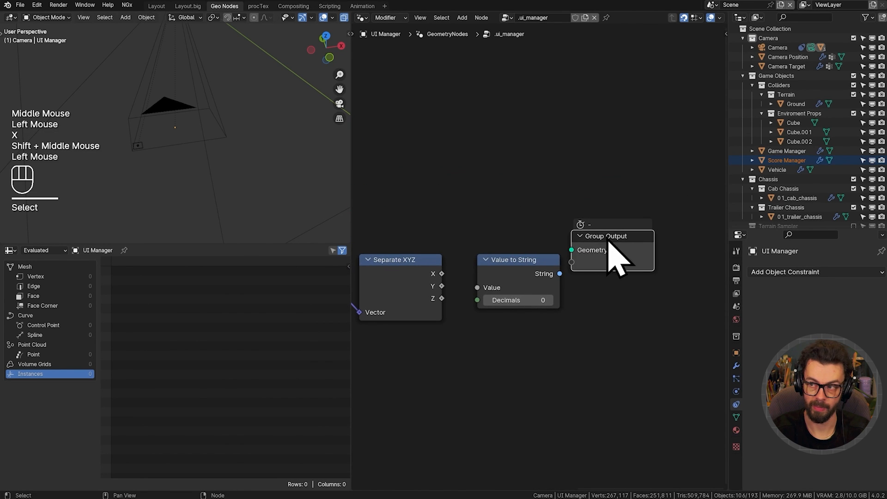
key(g)
click(544, 283)
middle_drag(545, 283, 554, 267)
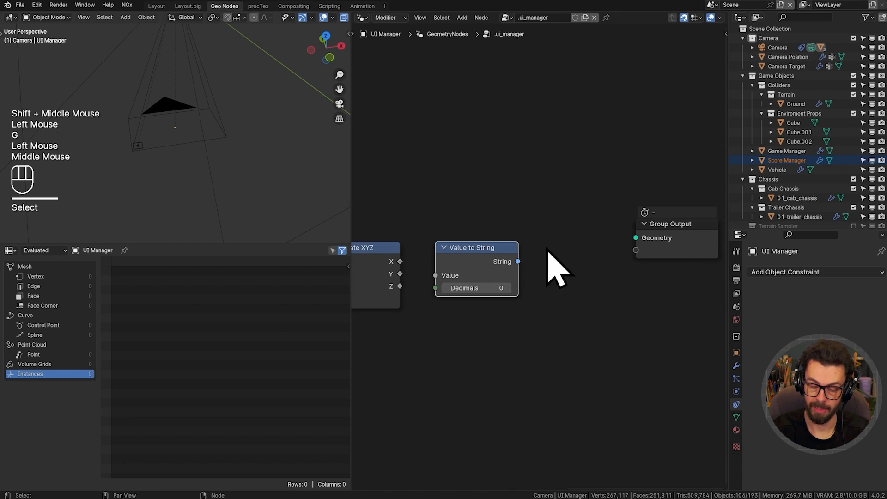
- Add a String to Curves node with Value to String's output linked to its String input
drag(517, 261, 567, 262)
text(string to)
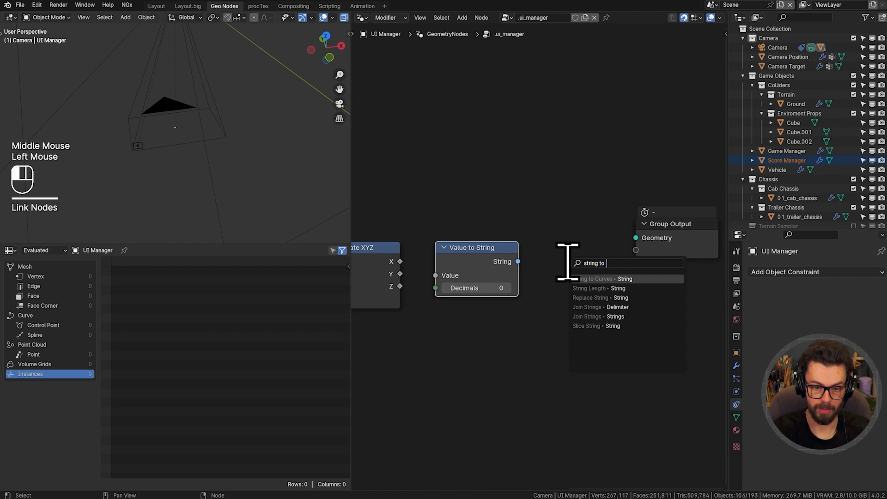
key(Return)
click(567, 251)
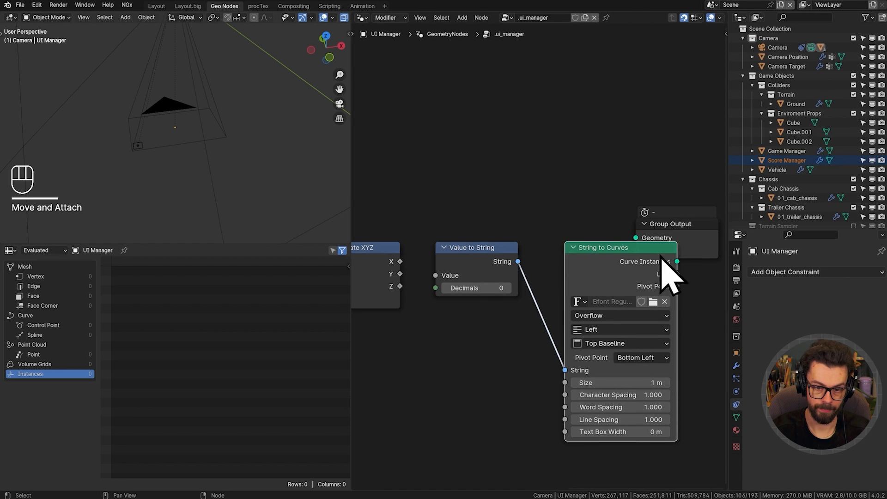
- Move Group Output to the right of String to Curves and link Curve Instances to its Geometry input
middle_drag(663, 253, 547, 249)
drag(581, 176, 621, 240)
key(g)
click(658, 241)
drag(562, 257, 652, 238)
key(g)
click(661, 262)
click(504, 259)
middle_drag(503, 296, 543, 256)
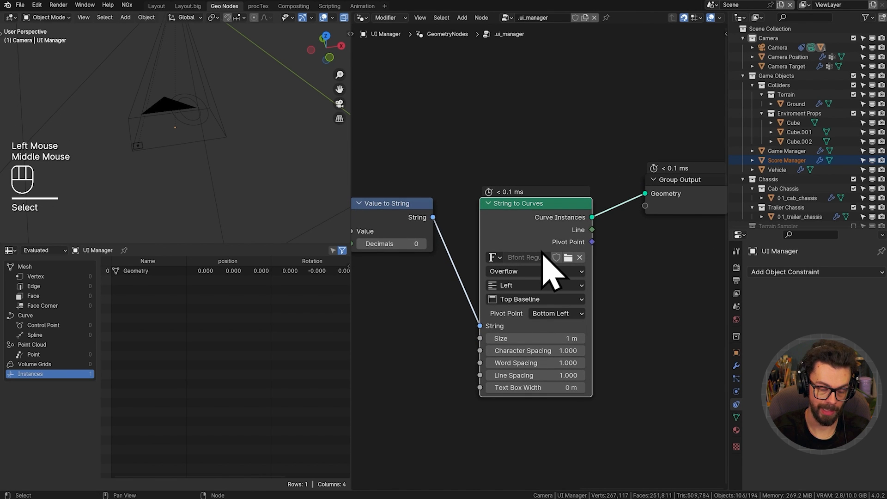
- Select the UI Manager object under Camera and isolate it in local view, seen from the top
middle_drag(236, 107, 223, 164)
key(KP_7)
key(KP_Divide)
key(KP_Divide)
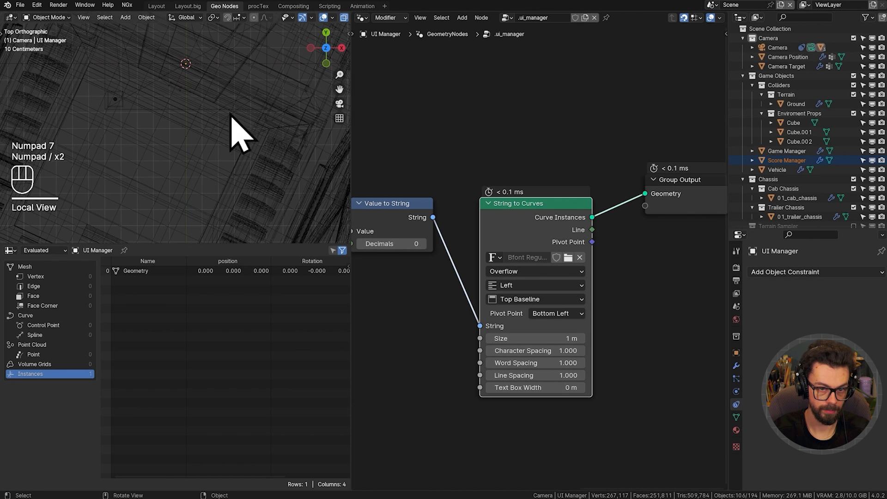
click(753, 48)
click(792, 86)
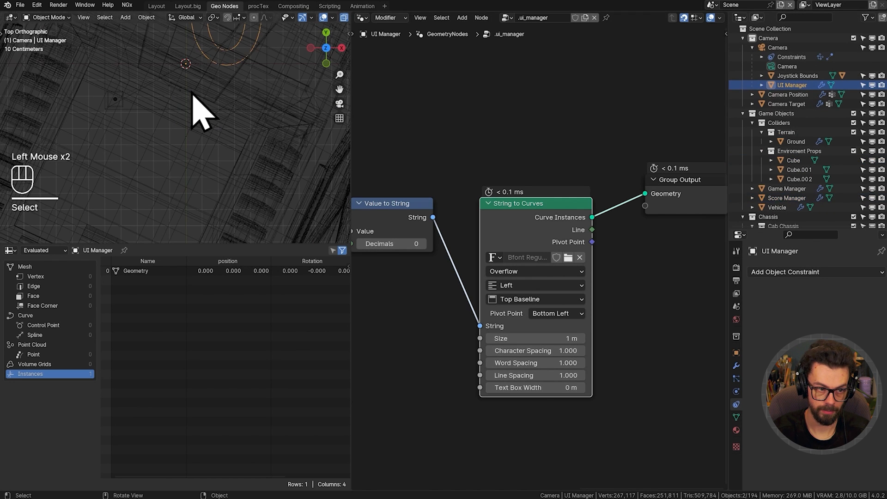
key(KP_Divide)
scroll(214, 97, down, 2)
shift+middle_drag(214, 98, 207, 145)
- Link Separate XYZ's Y output to the Value input of Value to String
shift+middle_drag(432, 216, 474, 202)
shift+middle_drag(429, 242, 521, 218)
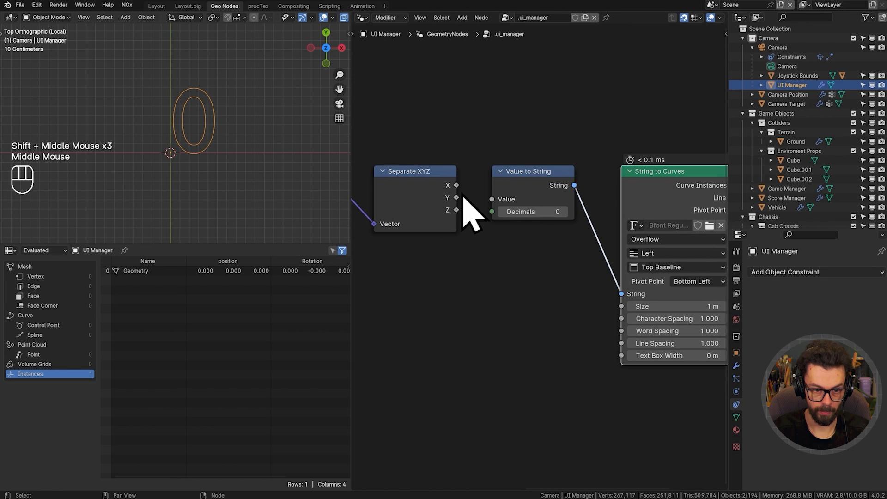
drag(456, 186, 491, 199)
- Set the Attribute Statistic domain to Instance
scroll(561, 204, down, 2)
middle_drag(560, 203, 637, 196)
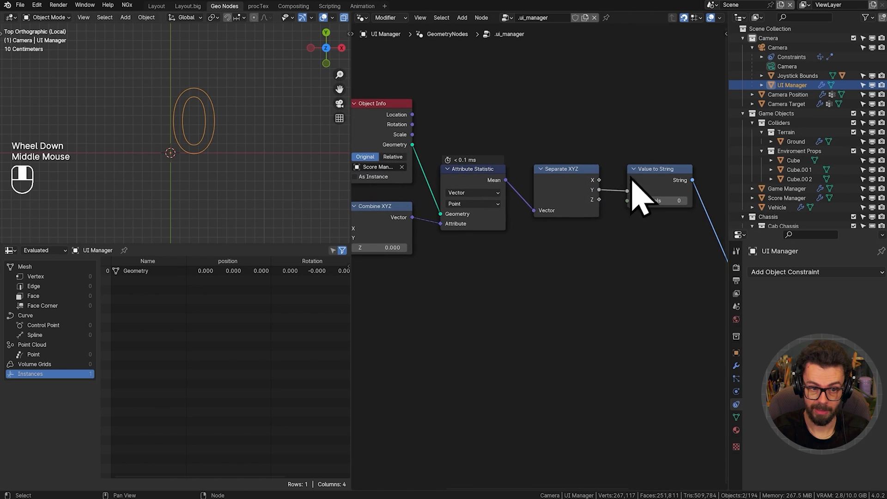
click(488, 204)
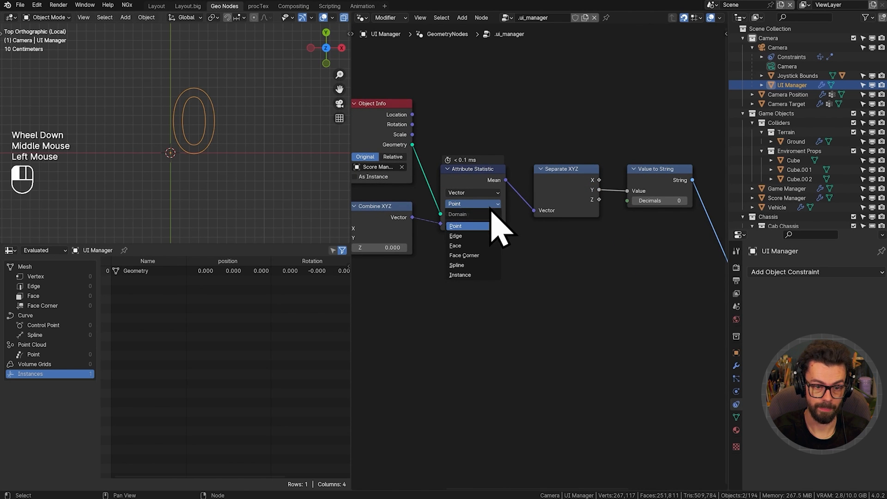
click(470, 276)
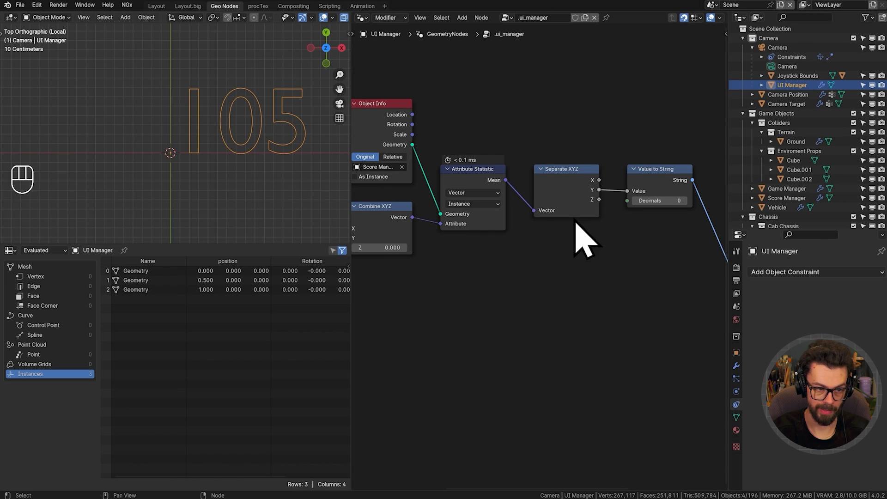
- Move the String to Curves node slightly left, closer to Value to String
middle_drag(405, 261, 426, 261)
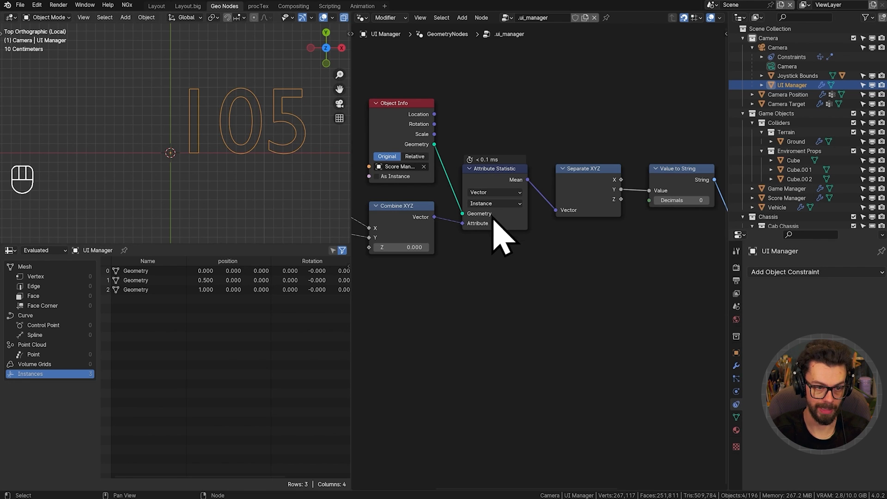
scroll(489, 208, up, 3)
middle_drag(482, 194, 437, 203)
scroll(503, 213, down, 2)
middle_drag(642, 197, 530, 204)
middle_drag(593, 184, 474, 184)
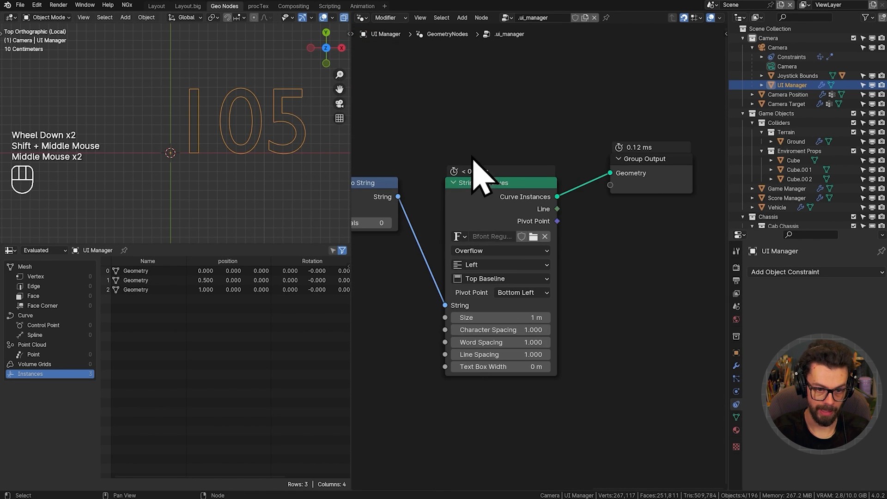
drag(472, 156, 534, 212)
key(g)
click(524, 218)
- Move Group Output farther right, level with String to Curves, leaving room for another node
middle_drag(615, 216, 528, 226)
drag(633, 142, 503, 174)
key(g)
click(641, 199)
middle_drag(540, 195, 551, 192)
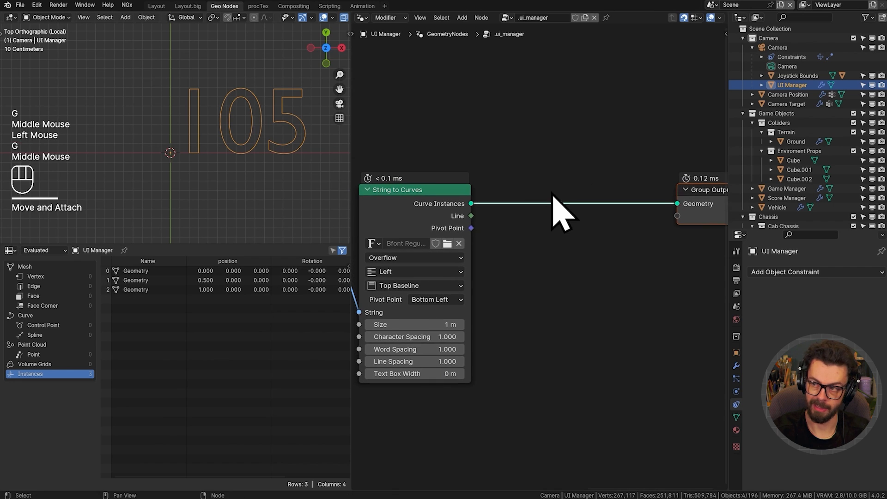
- Insert a Fill Curve node between String to Curves and Group Output
key(shift+a)
text(fill)
key(Return)
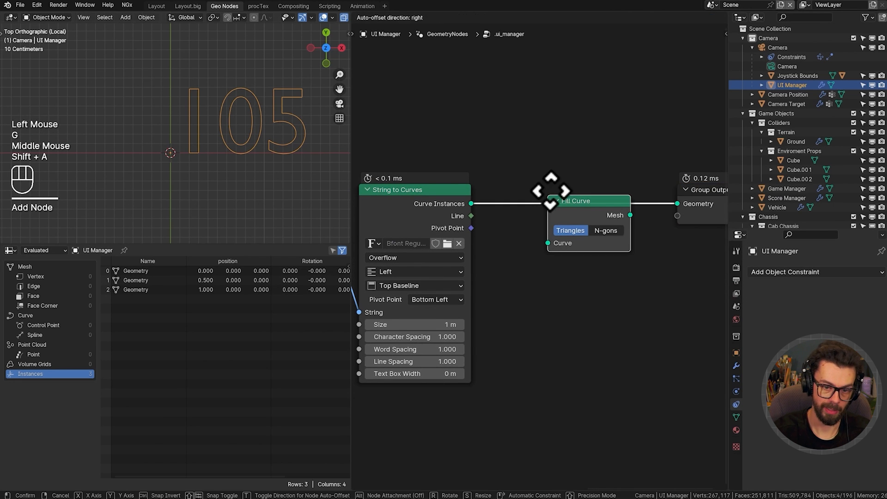
click(551, 191)
key(g)
click(544, 201)
- Switch the 3D viewport from wireframe to a shading mode that displays materials
key(z)
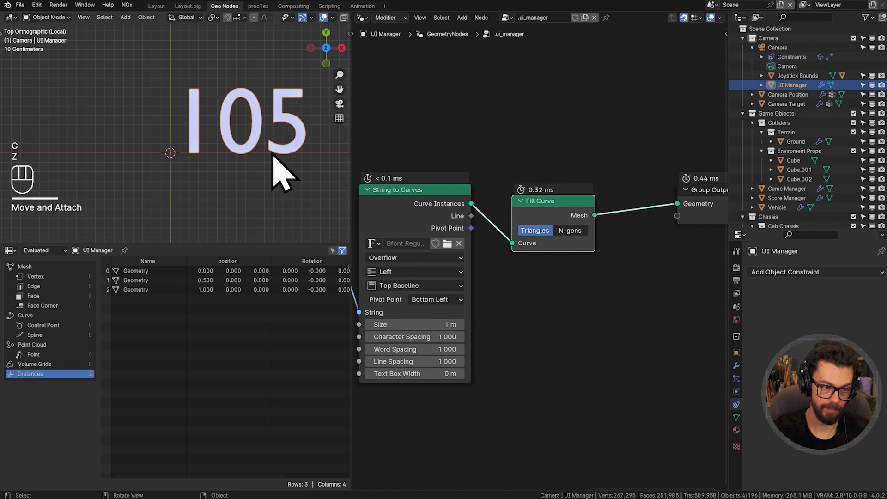
mouse_move(598, 187)
shift+middle_down()
mouse_move(492, 183)
mouse_move(526, 173)
shift+middle_up()
key(z)
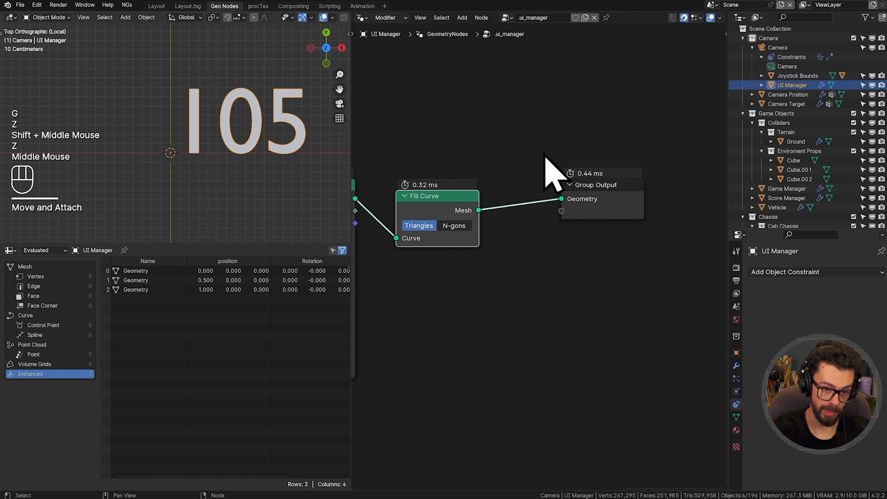
- Move Group Output right and insert a Set Material node between it and Fill Curve
click(571, 206)
key(g)
click(661, 220)
key(shift+a)
text(set)
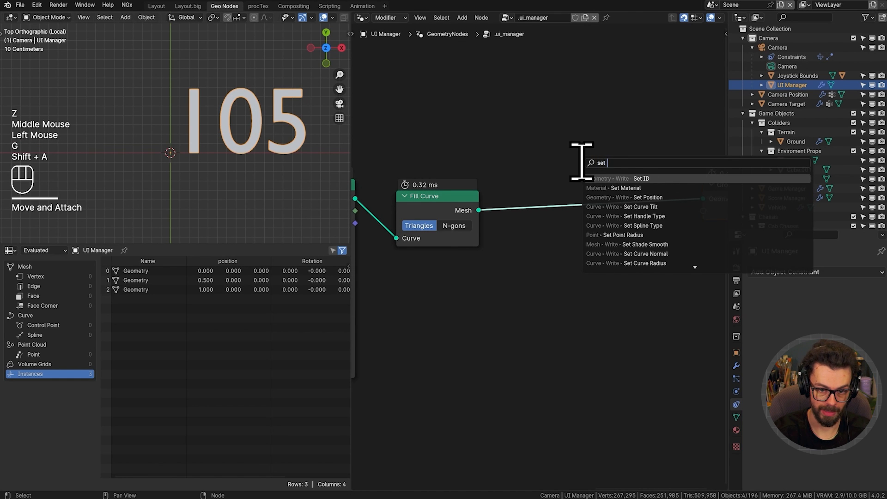
key(Down)
key(Return)
click(591, 178)
- Choose the UI material in the Set Material node
click(618, 225)
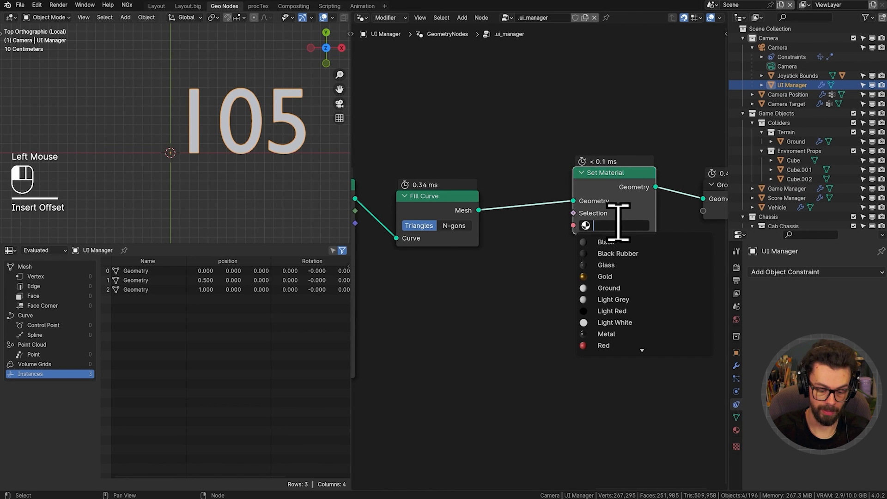
text(ui)
click(602, 242)
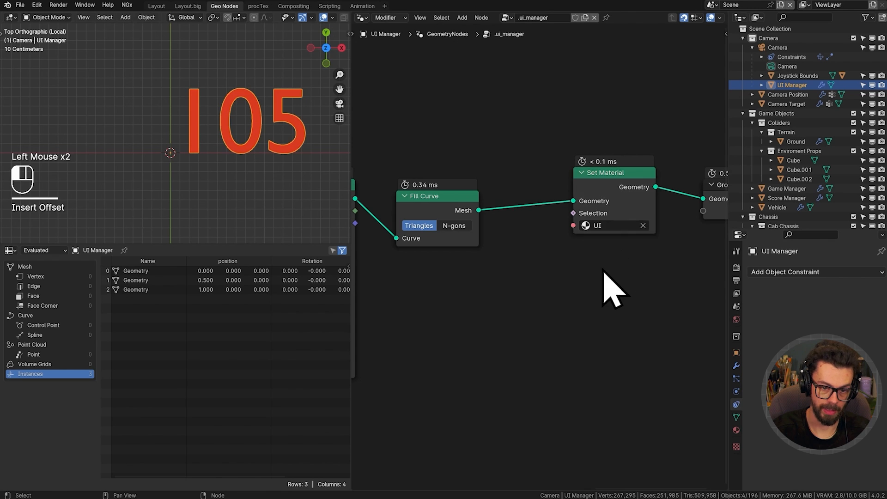
- Move Set Material next to Fill Curve and bring Group Output close behind it to tidy the chain
drag(608, 287, 732, 188)
key(g)
click(595, 197)
drag(589, 164, 684, 271)
key(g)
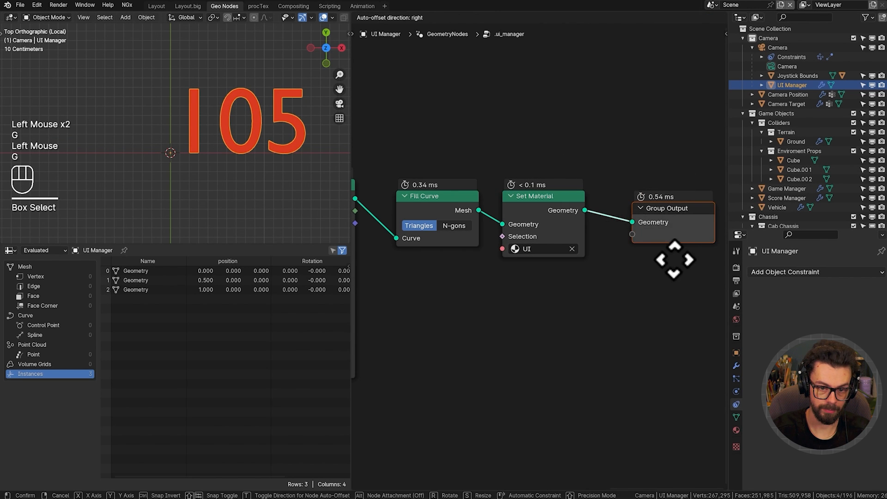
click(649, 249)
middle_drag(399, 238, 573, 238)
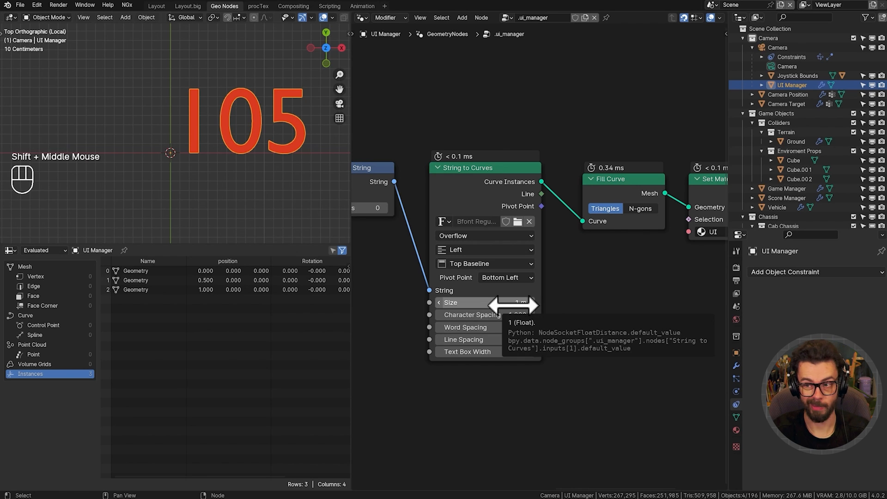
- Look through the camera and reduce the String to Curves size to 0.08 m
key(KP_0)
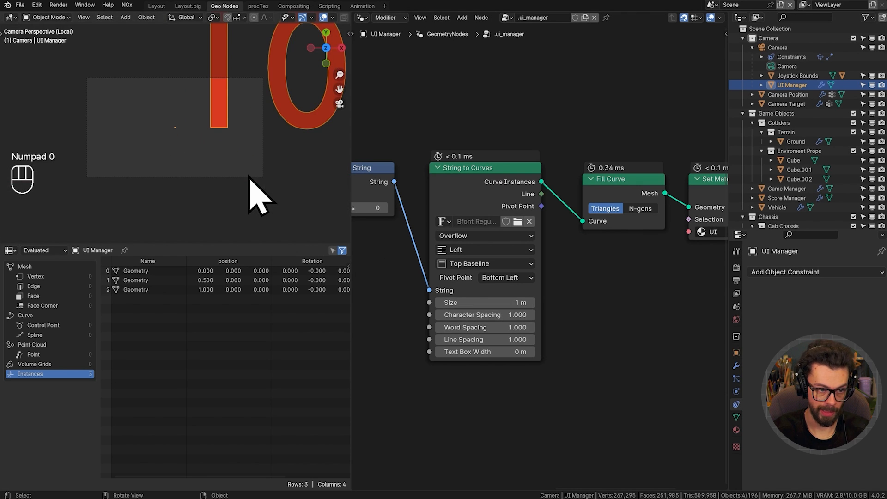
shift+drag(518, 302, 490, 302)
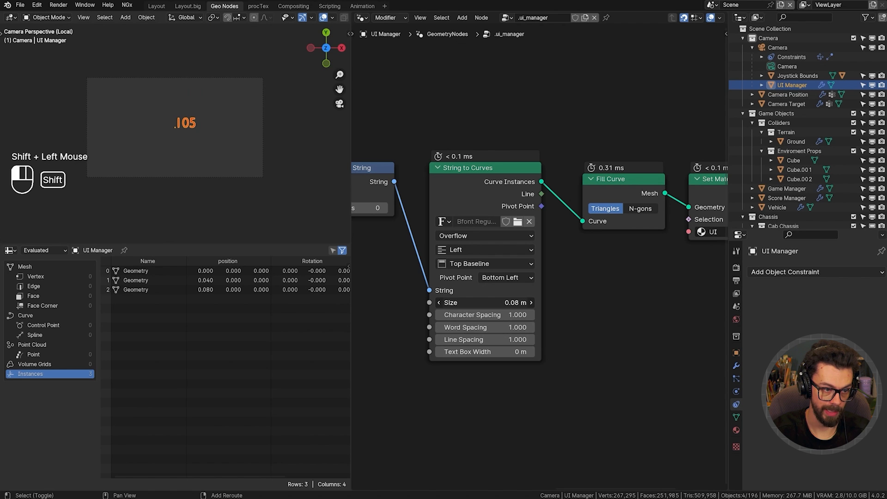
- Shift String to Curves, Fill Curve and Set Material together to the right, making room after Value to String
scroll(531, 268, down, 2)
shift+middle_drag(531, 231, 518, 204)
drag(491, 129, 803, 310)
shift+middle_drag(527, 234, 517, 235)
key(g)
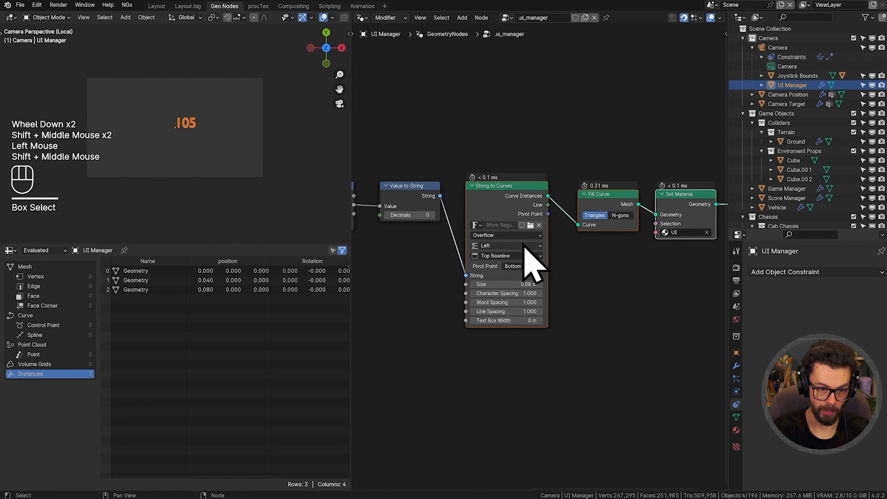
click(650, 235)
- Move Value to String away from Separate XYZ and cut the link between them
middle_drag(463, 218, 492, 218)
scroll(576, 214, up, 3)
shift+middle_drag(576, 214, 605, 196)
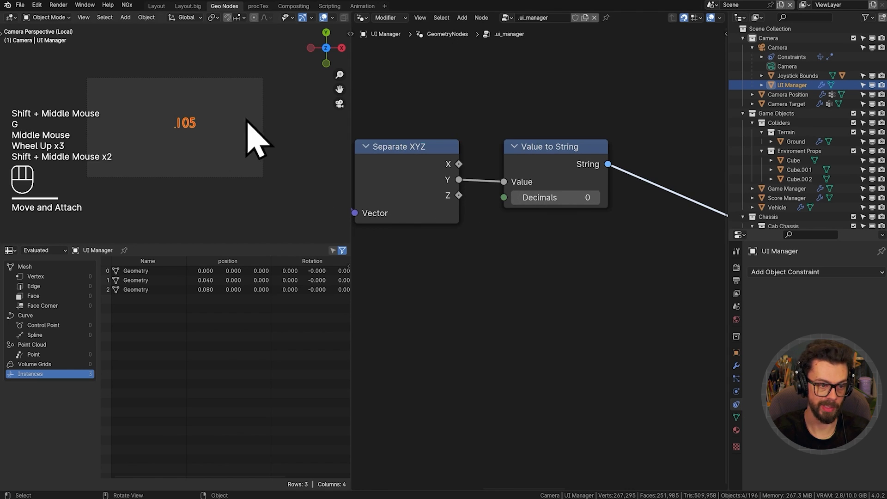
scroll(178, 137, up, 2)
shift+middle_drag(178, 138, 255, 110)
shift+middle_drag(578, 157, 552, 165)
drag(533, 169, 621, 170)
ctrl+right_drag(491, 173, 480, 218)
- Lower Value to String, place a duplicate above it and feed the duplicate's Value from Separate XYZ's X output
middle_drag(452, 179, 450, 185)
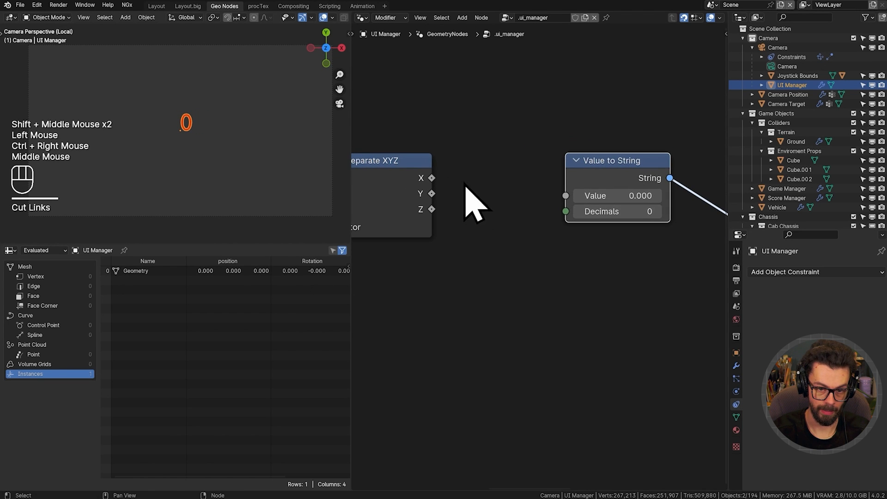
drag(595, 165, 536, 249)
key(shift+d)
click(463, 179)
drag(432, 178, 506, 181)
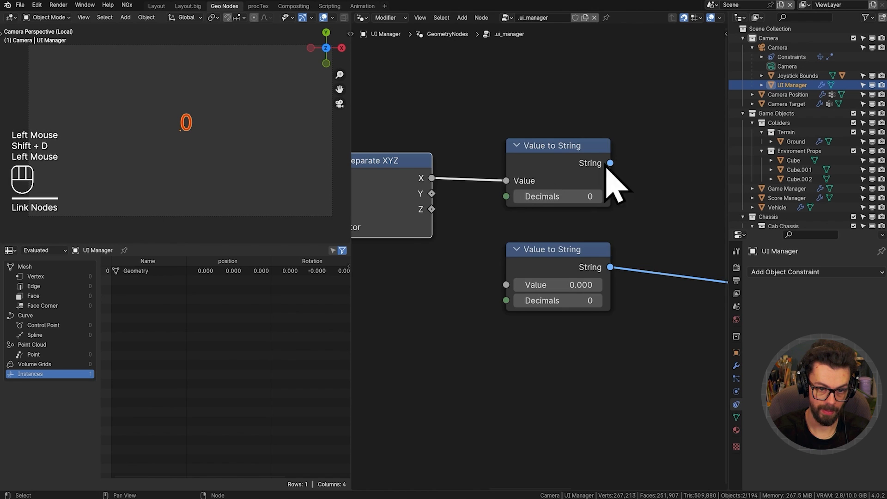
- Add a Join Strings node and link both Value to String outputs into its Strings input
middle_drag(607, 167, 530, 173)
scroll(590, 169, down, 1)
key(shift+a)
text(joi)
key(Return)
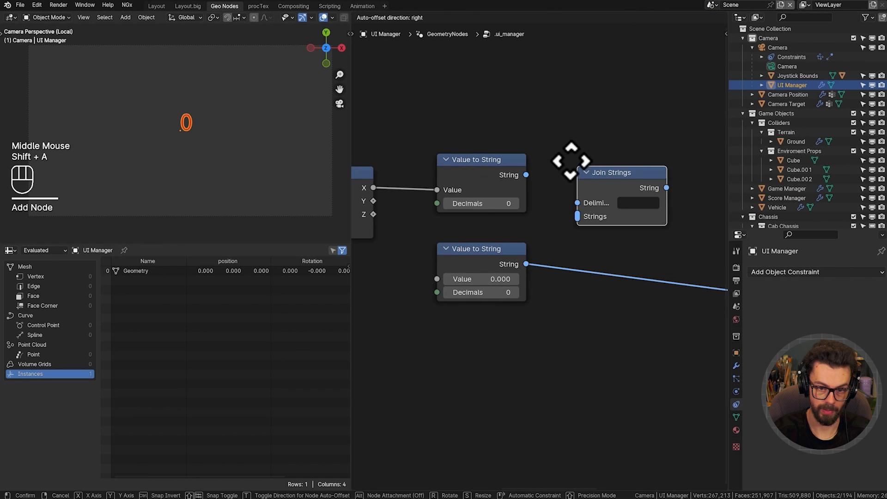
click(572, 164)
drag(525, 175, 582, 217)
drag(526, 263, 588, 234)
- Link Join Strings to the String input of String to Curves, and Separate XYZ's Y to the lower Value to String
middle_drag(588, 234, 515, 208)
drag(498, 185, 575, 287)
middle_drag(525, 273, 536, 245)
drag(431, 184, 505, 291)
middle_drag(569, 245, 547, 248)
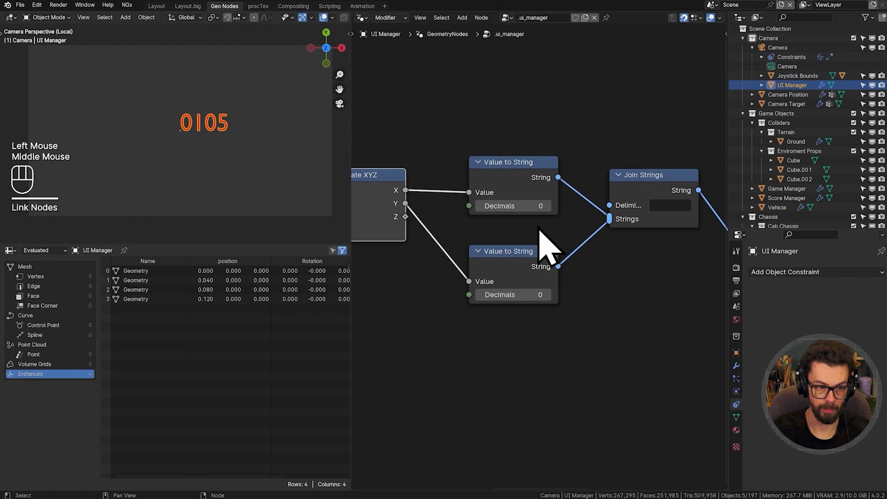
- Add a String node between the two Value to String nodes, moving the lower one down to make room
key(shift+a)
click(567, 211)
text(string)
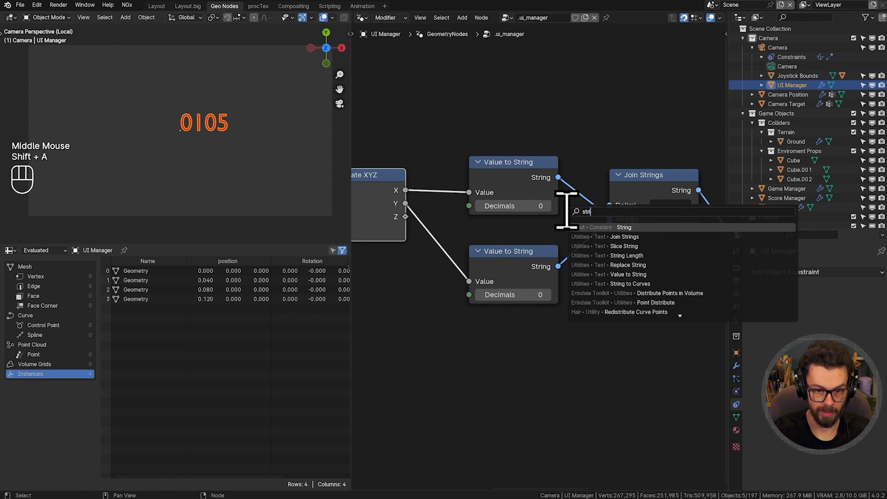
key(Return)
click(469, 215)
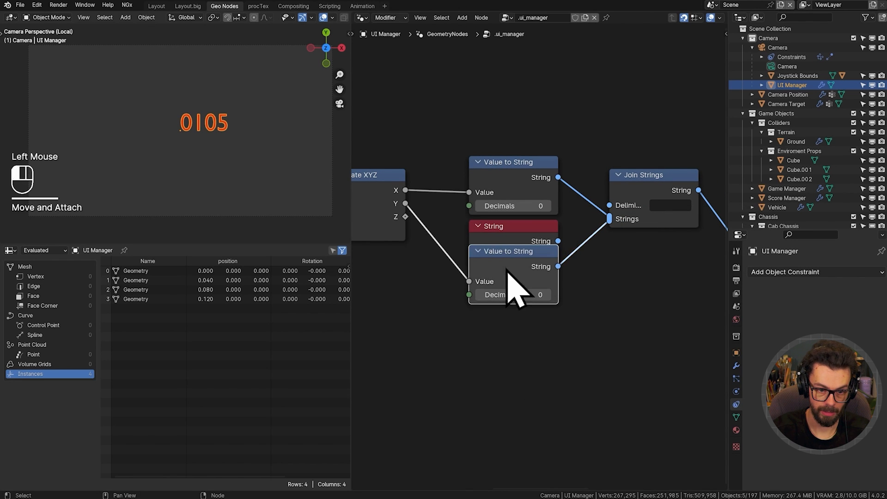
click(511, 286)
key(g)
click(505, 297)
- Link the String node into Join Strings between the two values and set its text to a slash with surrounding spaces
drag(558, 241, 610, 221)
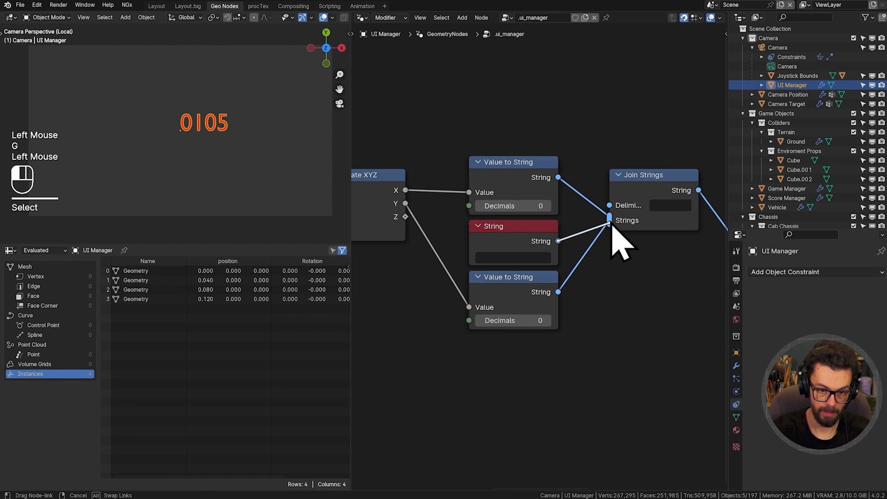
double_click(525, 257)
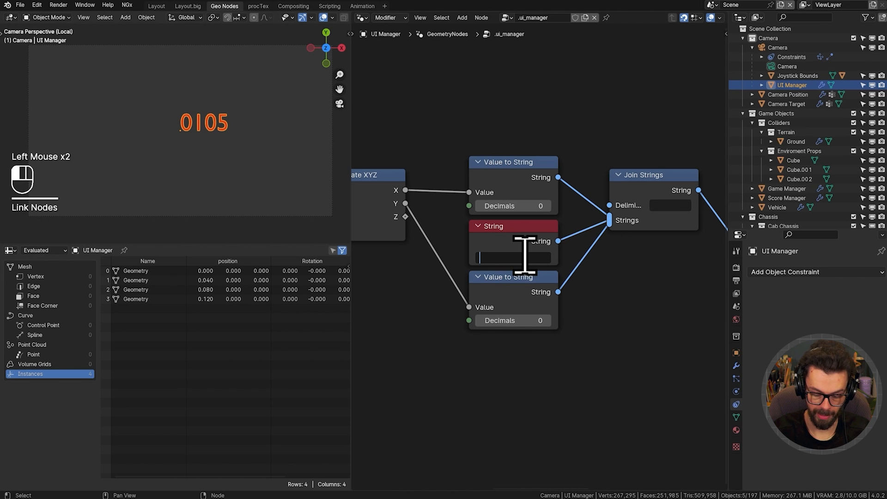
key(Return)
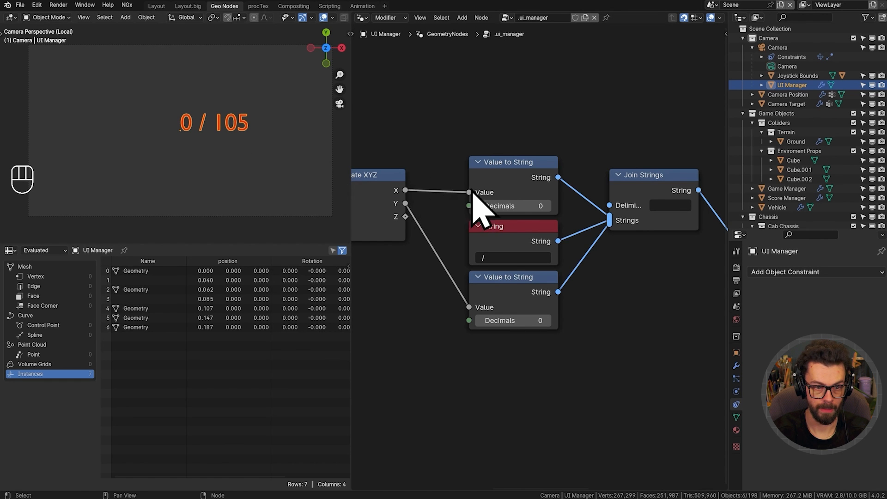
- Set the String to Curves size to 0.05 m
scroll(476, 198, down, 2)
shift+middle_drag(475, 198, 520, 254)
scroll(531, 278, up, 2)
shift+click(544, 298)
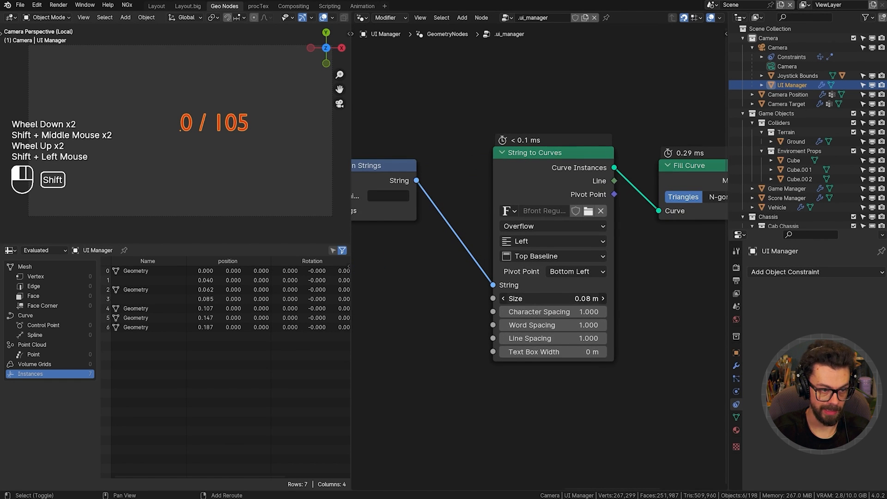
click(547, 298)
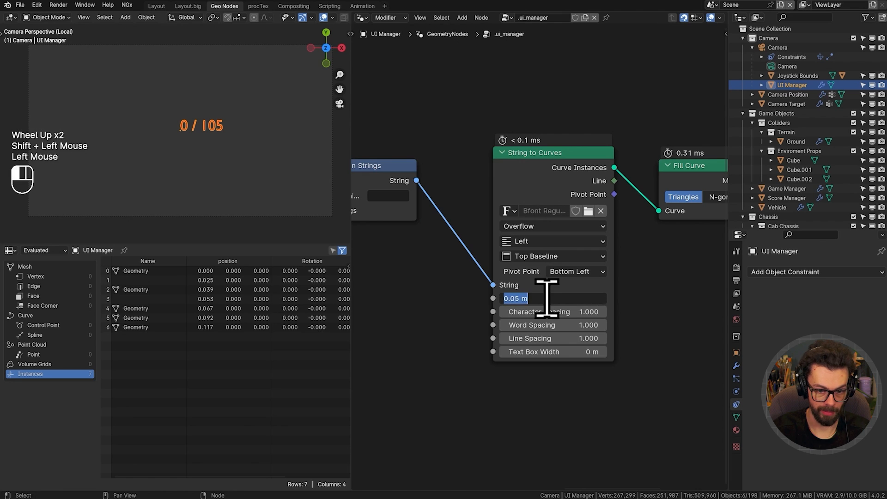
text(0.5)
key(Return)
double_click(543, 298)
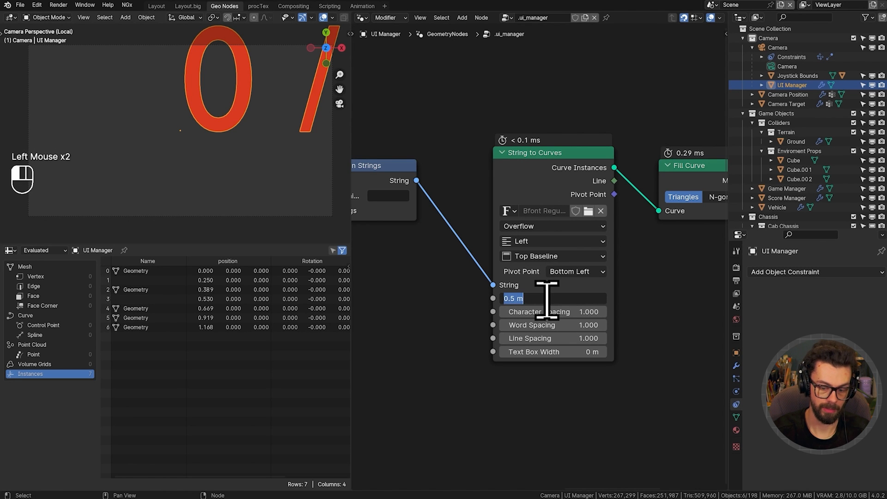
text(0.05)
key(Return)
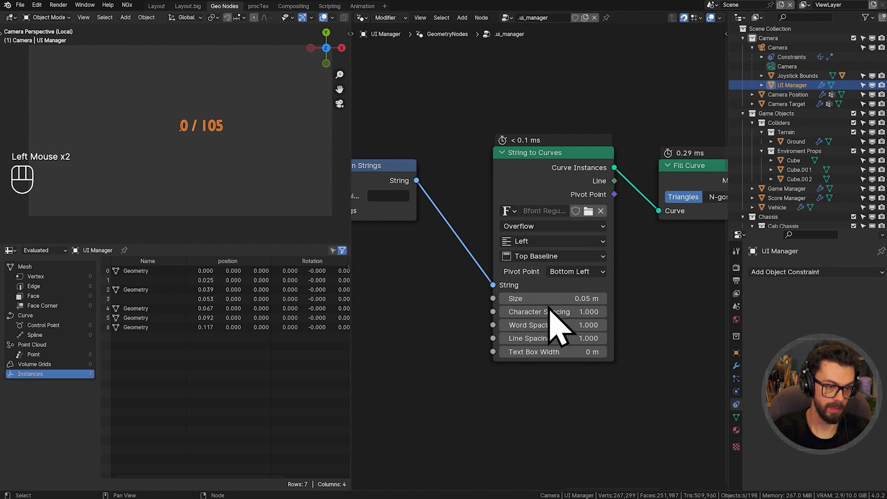
- Move String to Curves close behind Join Strings to tidy the chain
scroll(577, 286, down, 1)
scroll(572, 270, down, 2)
shift+middle_drag(571, 270, 547, 190)
scroll(588, 277, down, 2)
click(545, 184)
drag(545, 183, 556, 217)
key(g)
click(510, 261)
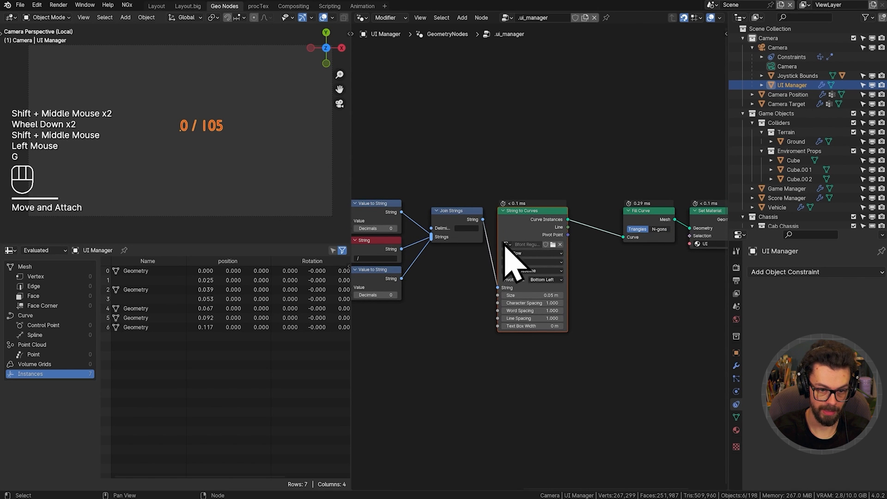
- Maximize the node editor, frame all nodes up to String to Curves and label the frame COLLECTABLES
key(ctrl+space)
shift+middle_drag(356, 272, 551, 254)
drag(41, 110, 648, 411)
key(ctrl+j)
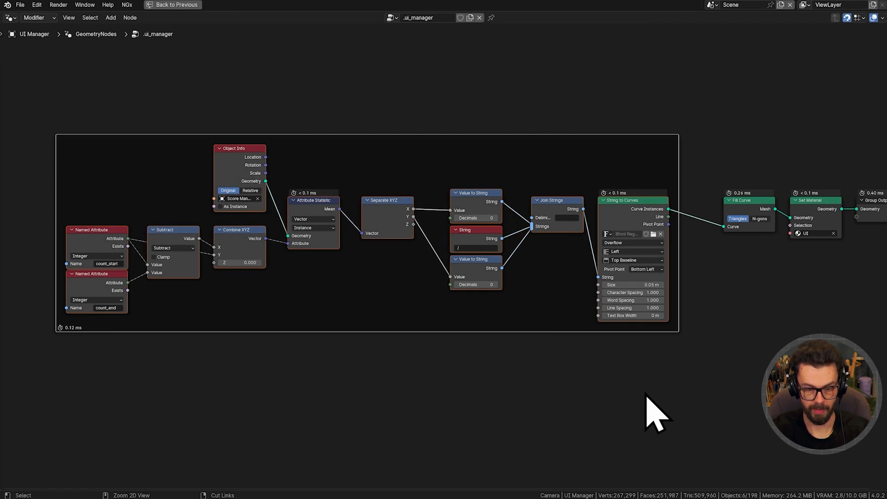
key(F2)
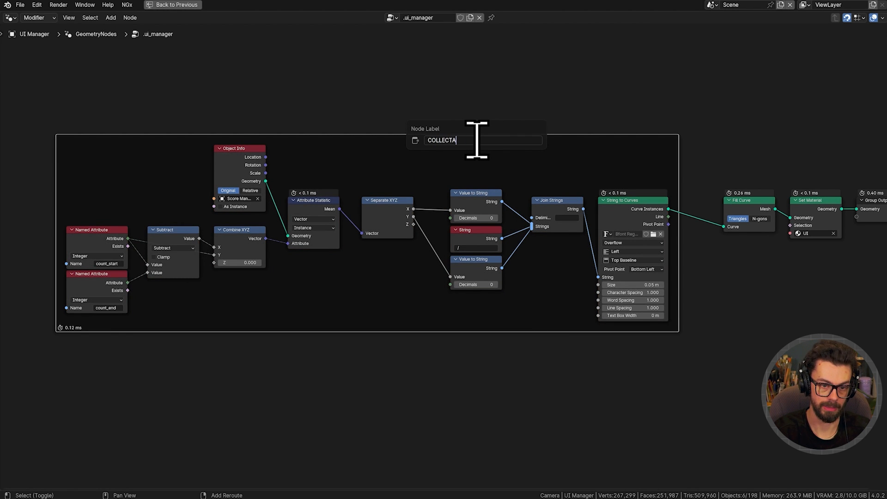
key(Return)
- Move the COLLECTABLES frame up and to the left, clear of Fill Curve, keeping the node editor maximized
key(g)
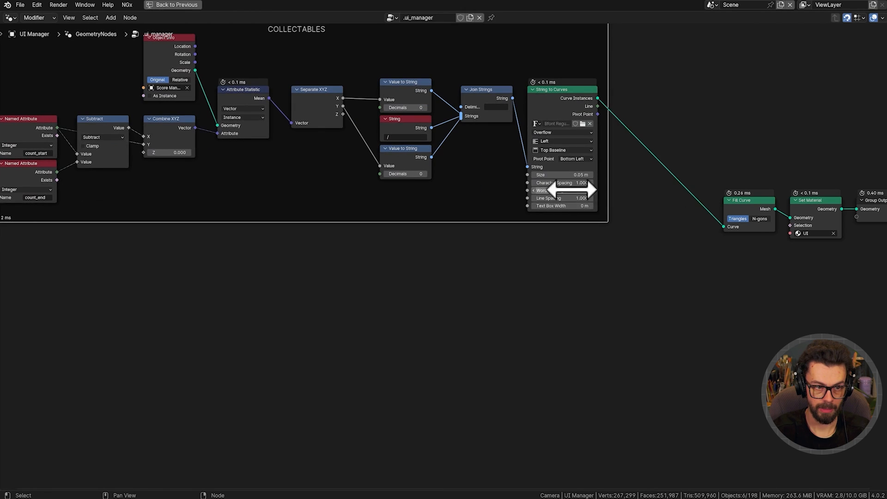
key(ctrl+space)
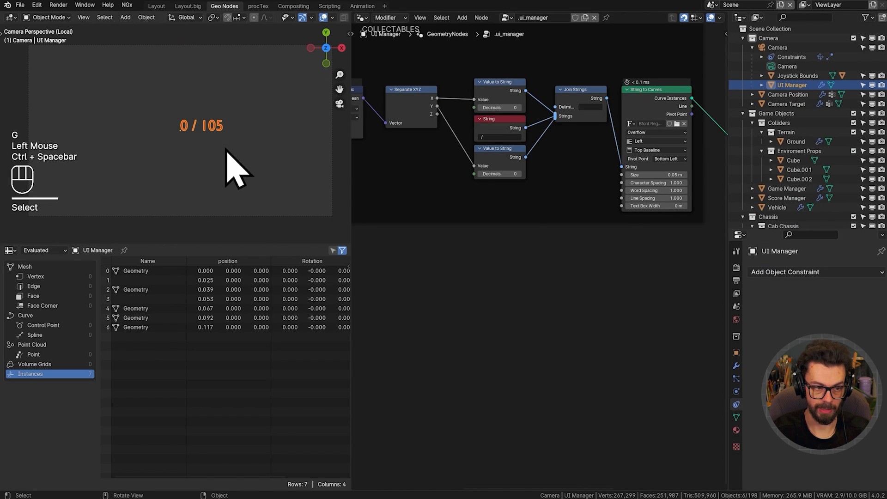
key(ctrl+space)
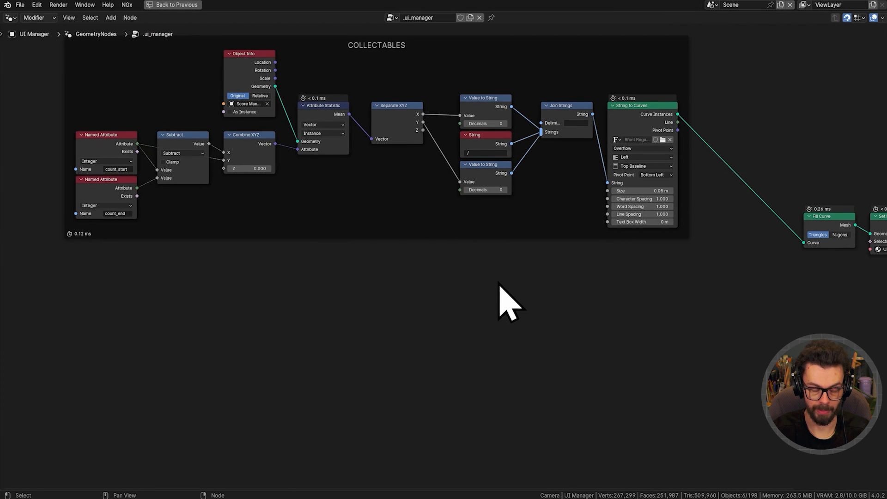
- Add a Scene Time node in the empty area below the COLLECTABLES frame
middle_drag(500, 285, 480, 286)
key(shift+a)
click(480, 284)
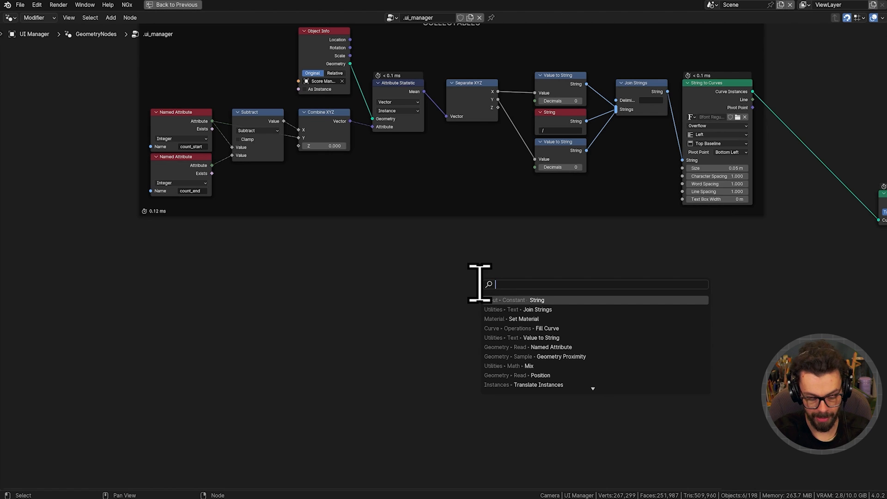
text(scene)
key(Return)
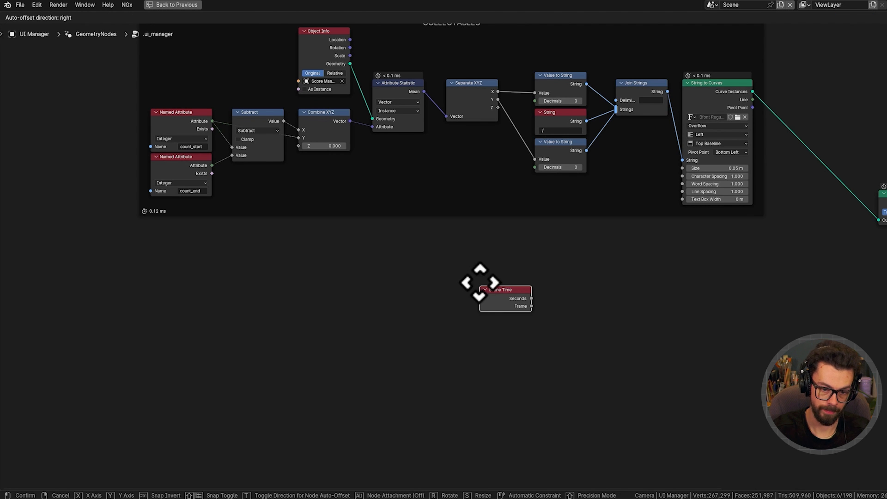
click(265, 300)
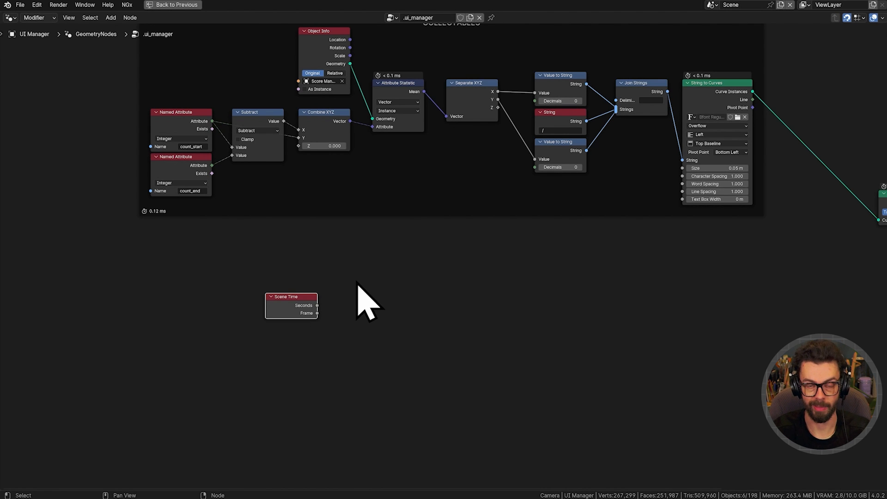
scroll(357, 303, up, 6)
middle_drag(330, 316, 445, 248)
drag(313, 269, 427, 283)
scroll(397, 308, up, 2)
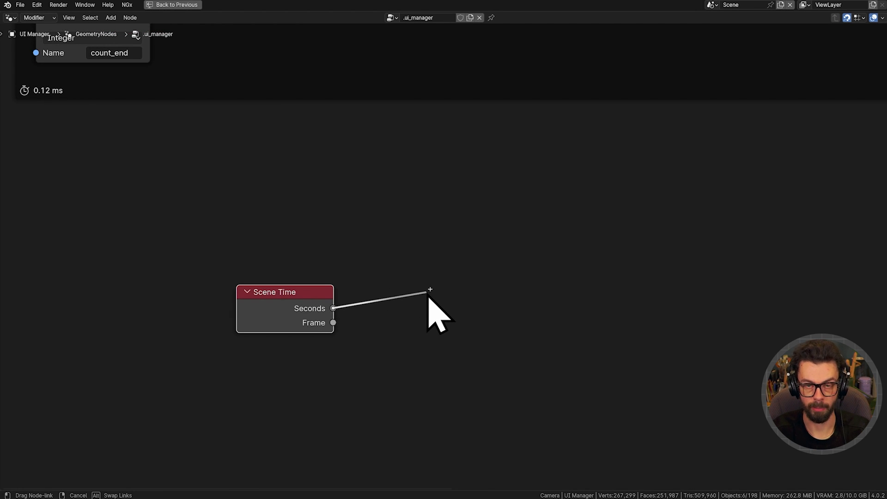
drag(428, 294, 425, 293)
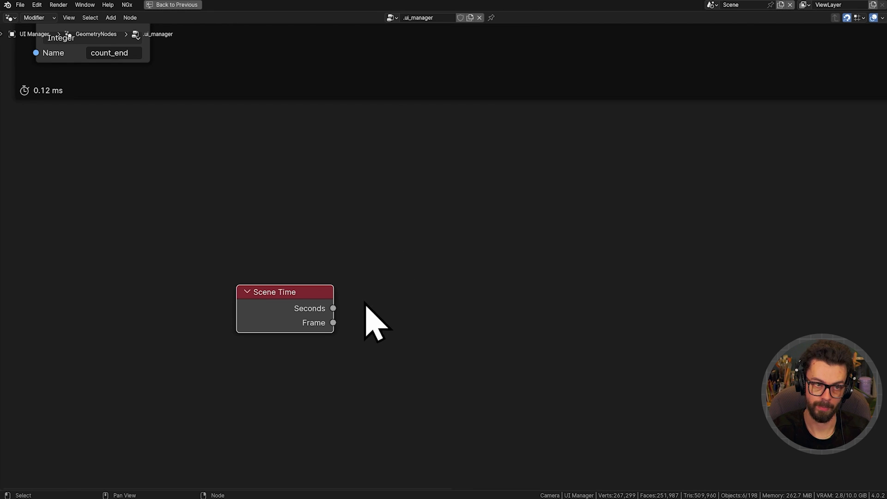
mouse_move(335, 319)
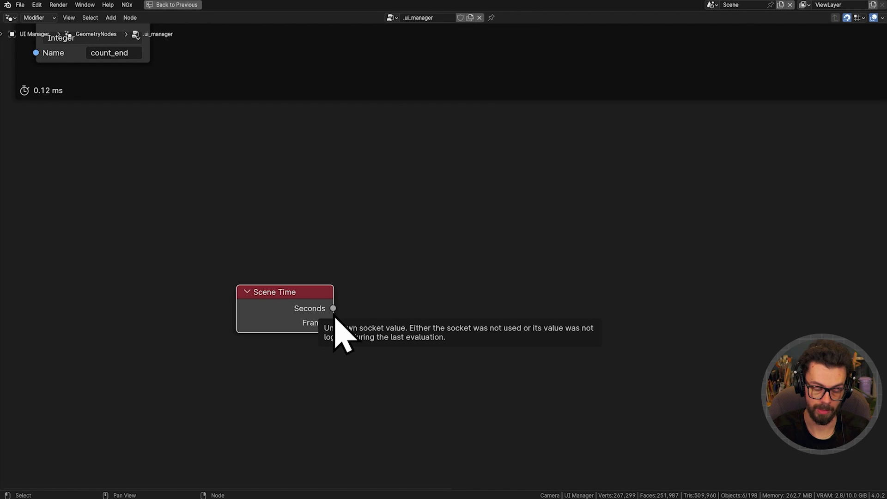
middle_drag(367, 321, 388, 272)
- Add a Value to String node fed by Scene Time's Seconds output and place it beside Scene Time
drag(354, 260, 581, 234)
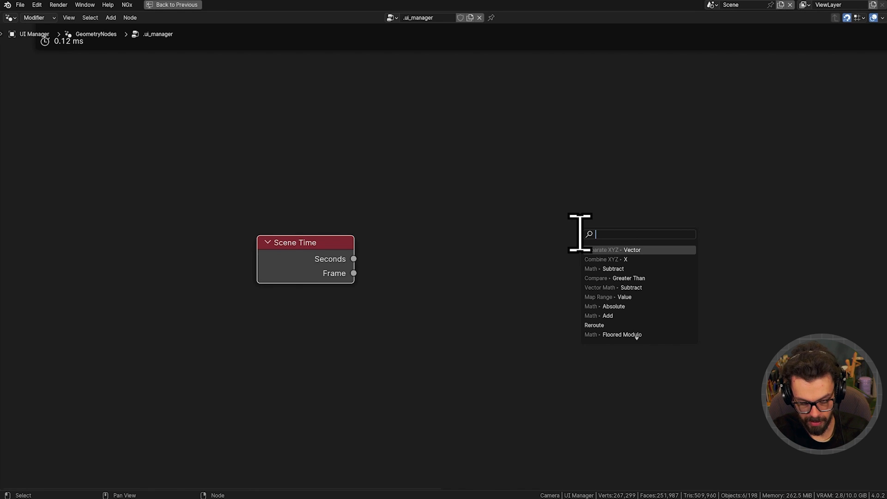
text(value to s)
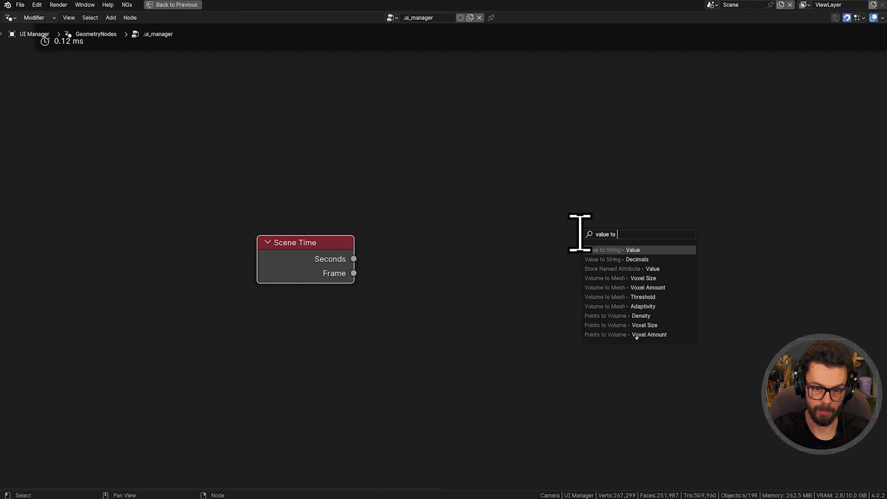
key(Return)
click(420, 246)
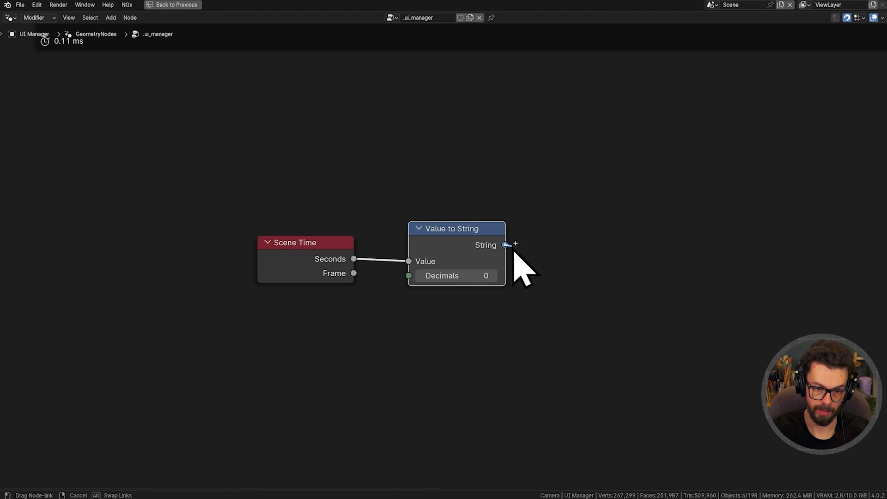
- Add a String to Curves node fed by the new Value to String's output
drag(513, 250, 646, 242)
text(string to)
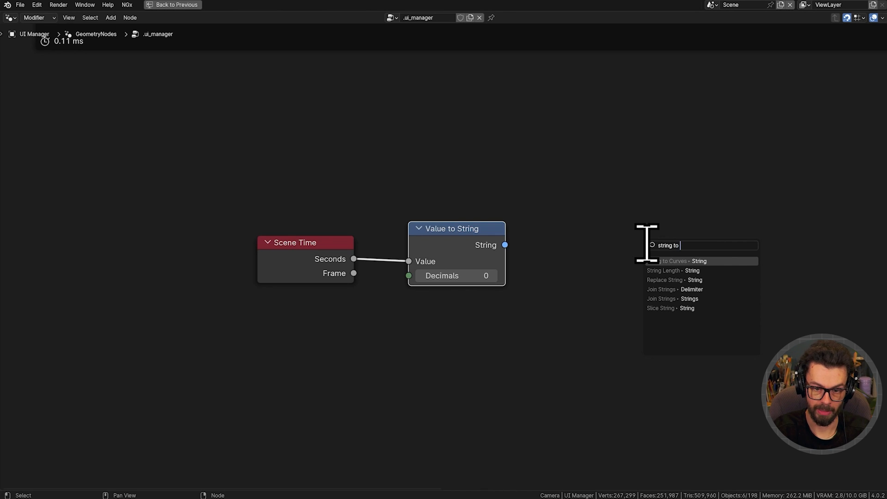
key(Return)
click(634, 234)
- Link the new String to Curves node's Curve Instances to Fill Curve and restore the multi-editor layout
scroll(630, 267, down, 4)
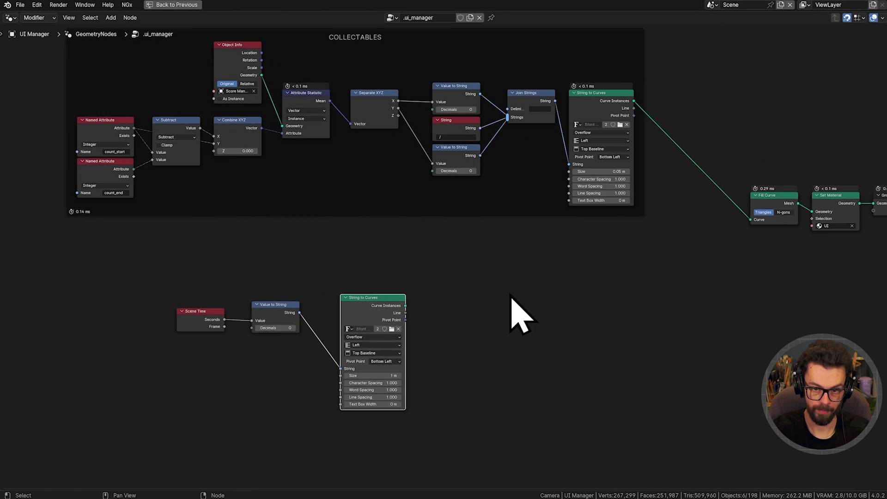
scroll(518, 318, down, 1)
drag(408, 301, 728, 222)
key(ctrl+space)
middle_drag(492, 273, 558, 267)
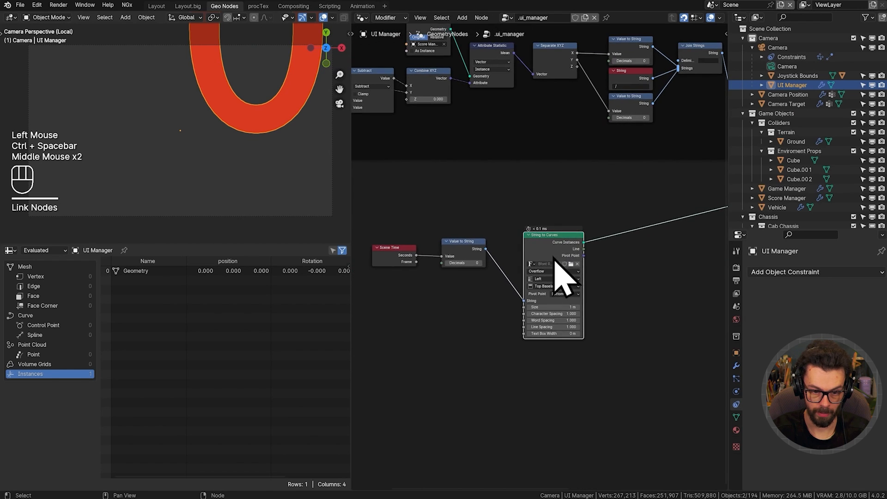
- Copy the 0.05 m size from the COLLECTABLES String to Curves node to the timer's String to Curves node
middle_drag(636, 294, 547, 312)
key(ctrl+c)
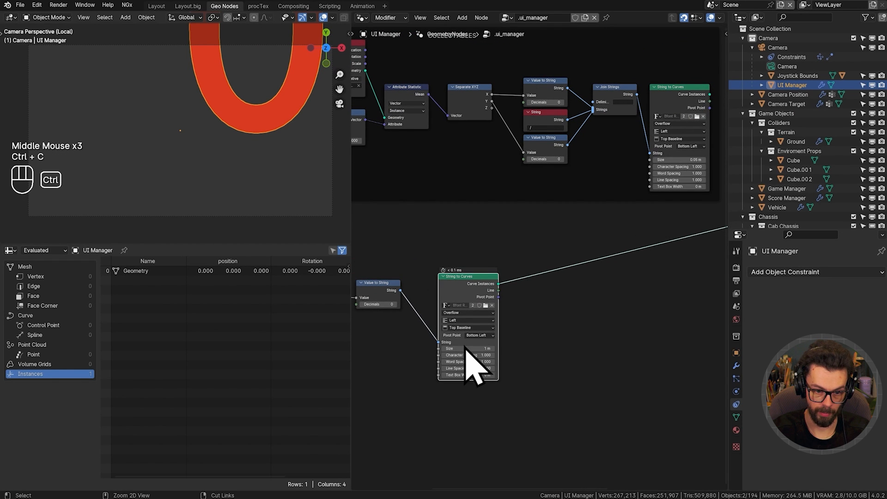
key(ctrl+v)
middle_drag(442, 321, 458, 300)
scroll(188, 134, up, 5)
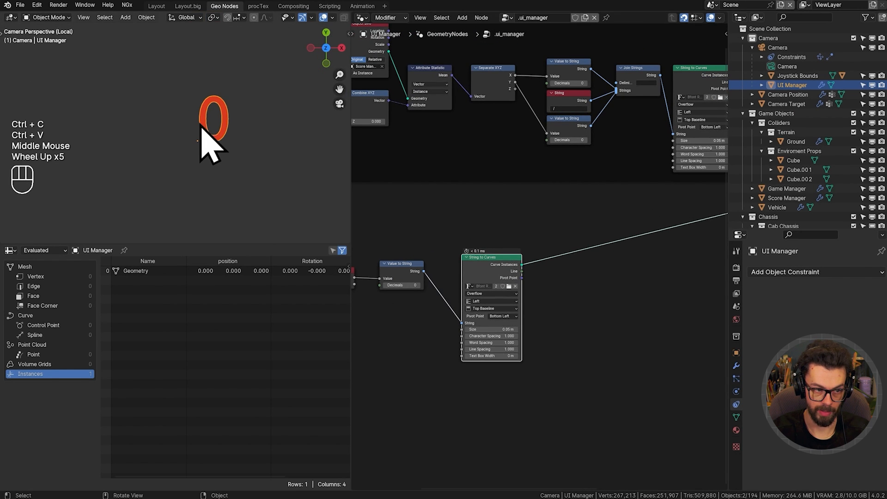
middle_drag(449, 254, 455, 251)
scroll(580, 259, up, 2)
middle_drag(582, 263, 571, 242)
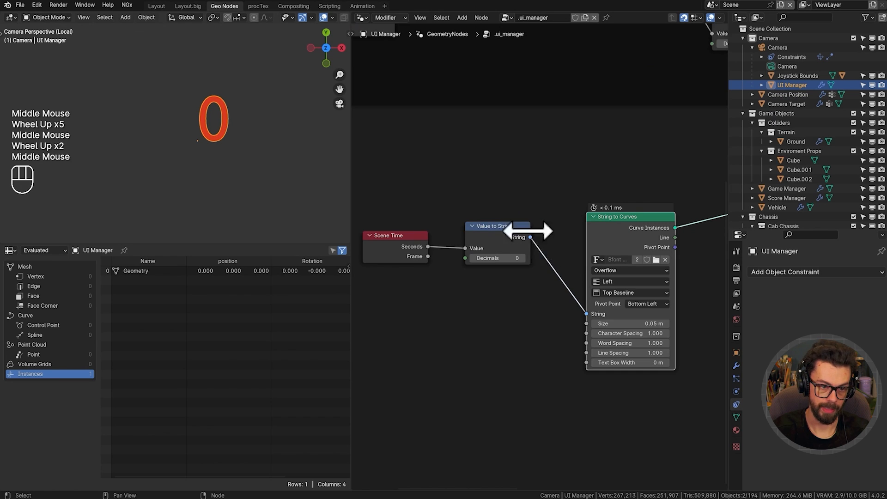
- Widen the node editor over the 3D viewport and split off a Timeline editor below the node tree
drag(351, 208, 239, 184)
shift+middle_drag(205, 175, 125, 165)
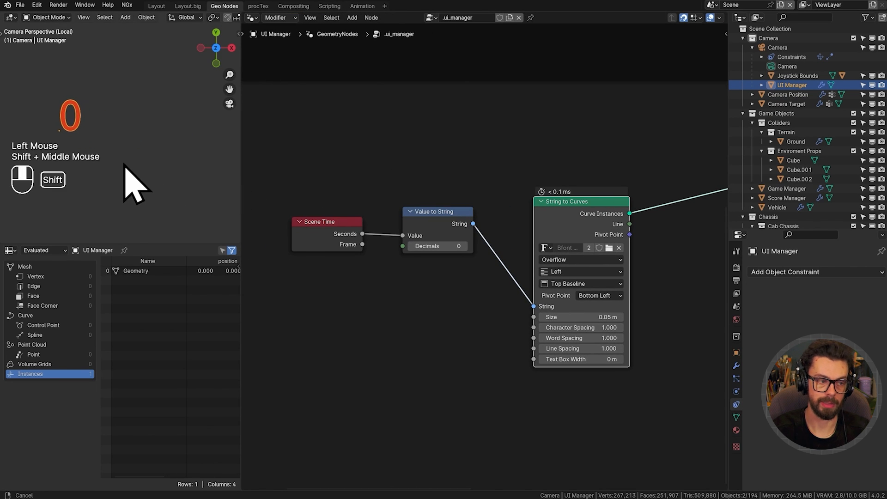
scroll(395, 228, up, 2)
middle_drag(498, 231, 519, 237)
shift+middle_drag(454, 200, 478, 178)
drag(414, 131, 462, 217)
drag(243, 488, 253, 378)
click(252, 382)
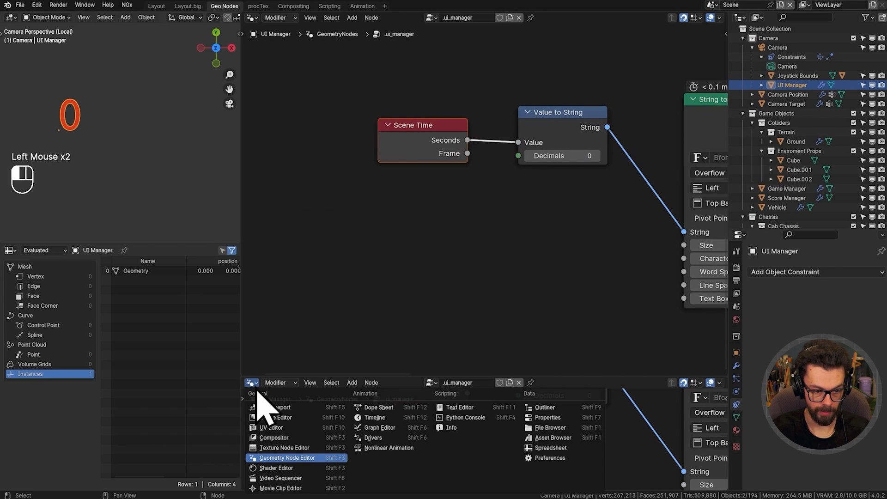
click(378, 417)
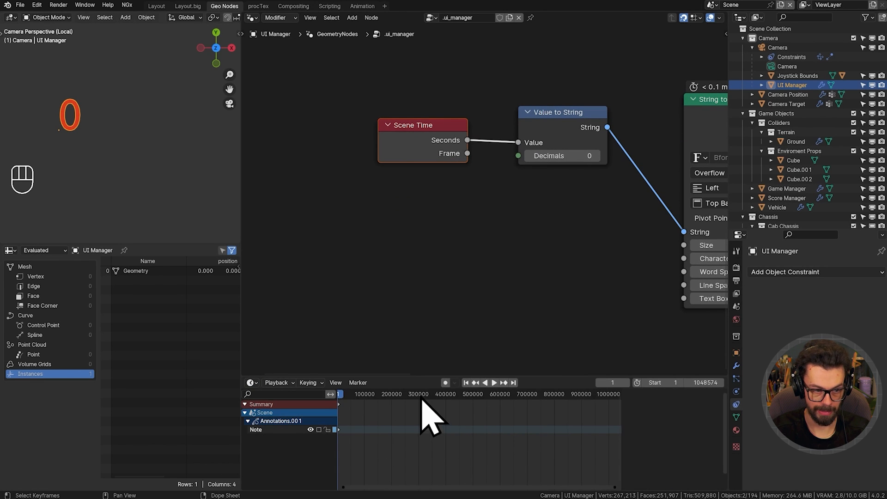
- Scrub the timeline and briefly play the animation to check the seconds count in the camera view
drag(426, 397, 424, 396)
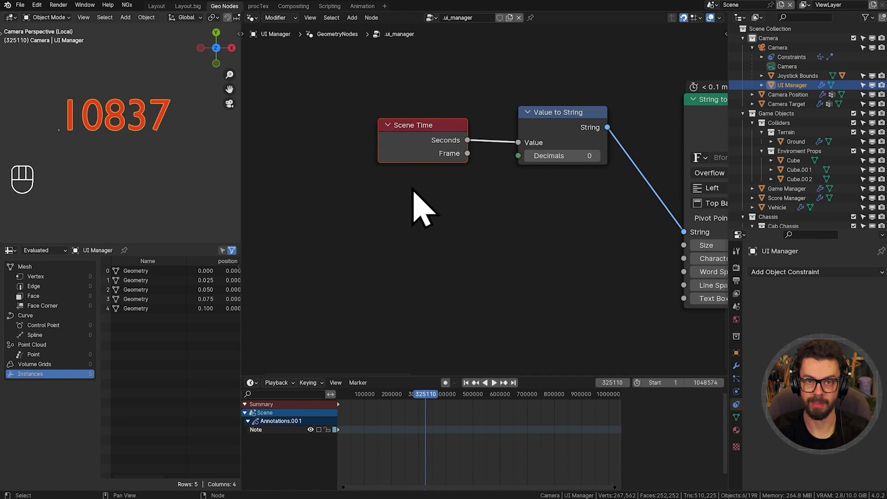
key(shift+space)
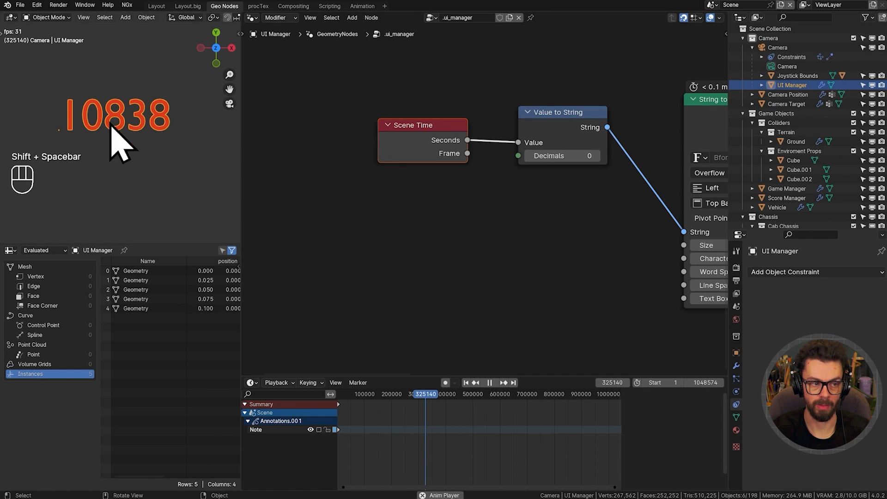
key(shift+space)
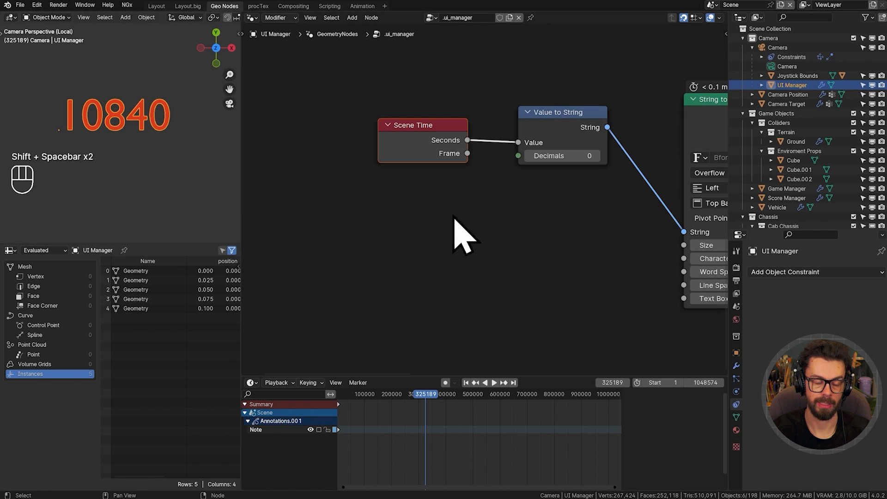
- Move Scene Time well away from Value to String and cut the link between them
shift+middle_drag(455, 224, 463, 198)
drag(463, 198, 481, 151)
shift+middle_drag(487, 148, 569, 156)
key(g)
click(325, 165)
middle_drag(393, 165, 405, 170)
ctrl+right_drag(444, 127, 412, 188)
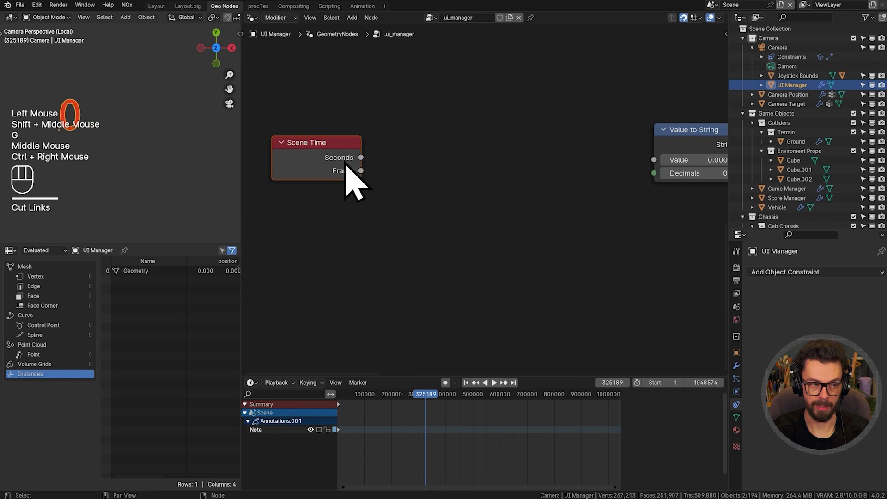
- Add a Divide math node fed by Scene Time's Seconds output and set its divisor to 60
scroll(381, 168, up, 1)
middle_drag(365, 162, 348, 158)
drag(347, 157, 400, 166)
text(d)
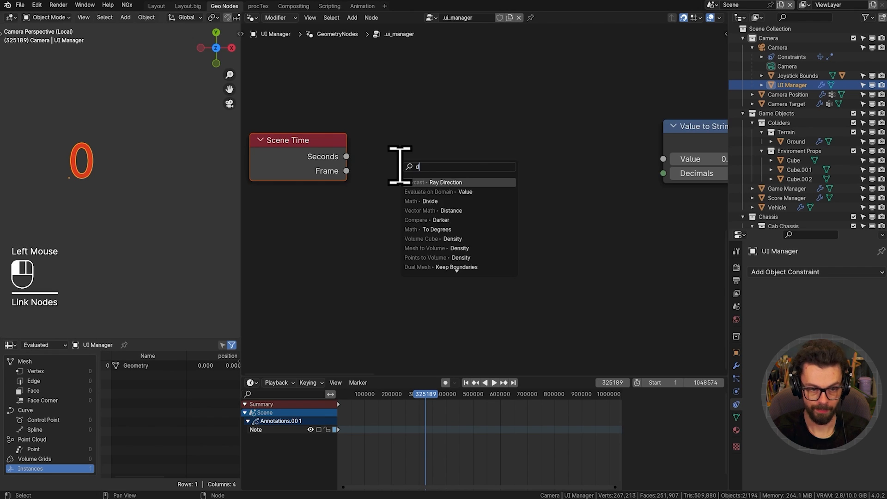
text(iv)
key(Return)
click(400, 166)
click(400, 166)
click(430, 234)
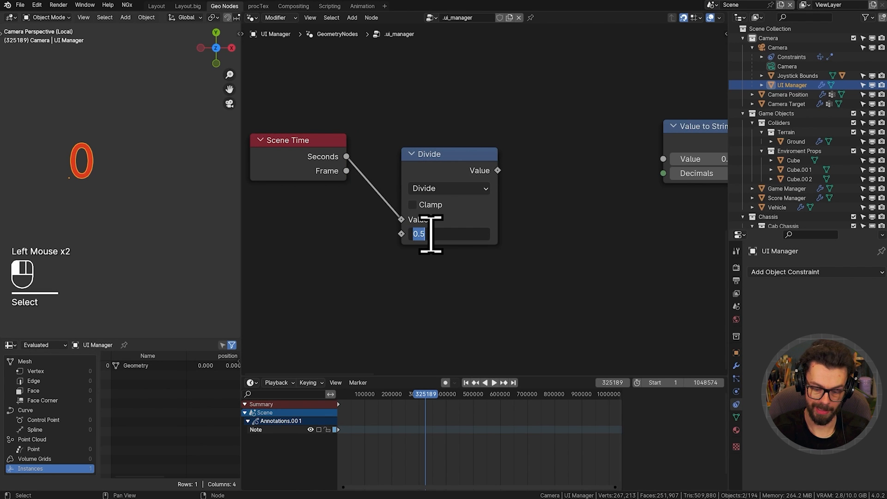
text(60)
key(Return)
- Duplicate the Divide node beside the original and feed the copy's first value from the original's output
click(455, 192)
key(shift+d)
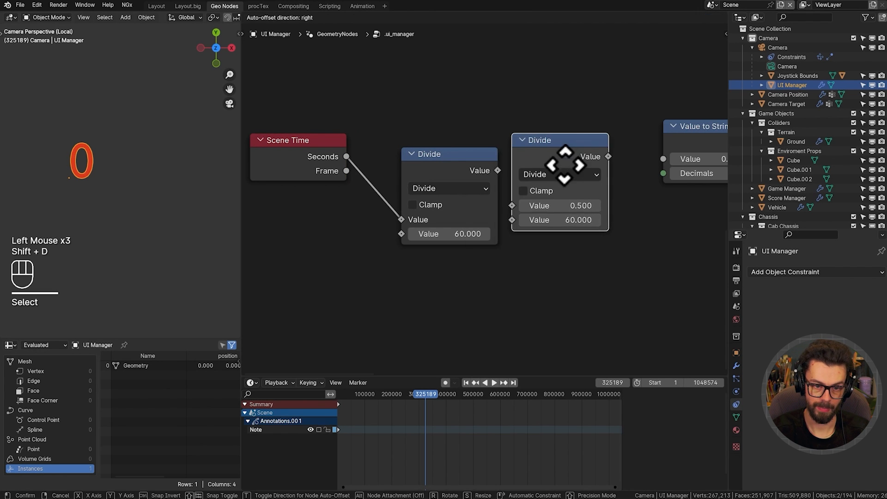
click(566, 162)
drag(498, 171, 512, 206)
- Change the second Divide node to Floor and link its output to the Value input of Value to String
click(558, 175)
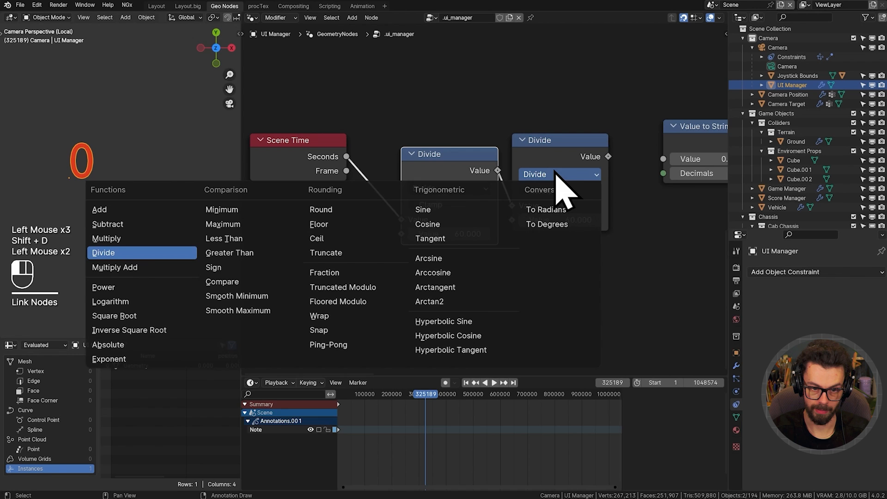
click(309, 235)
drag(558, 161, 657, 160)
click(471, 144)
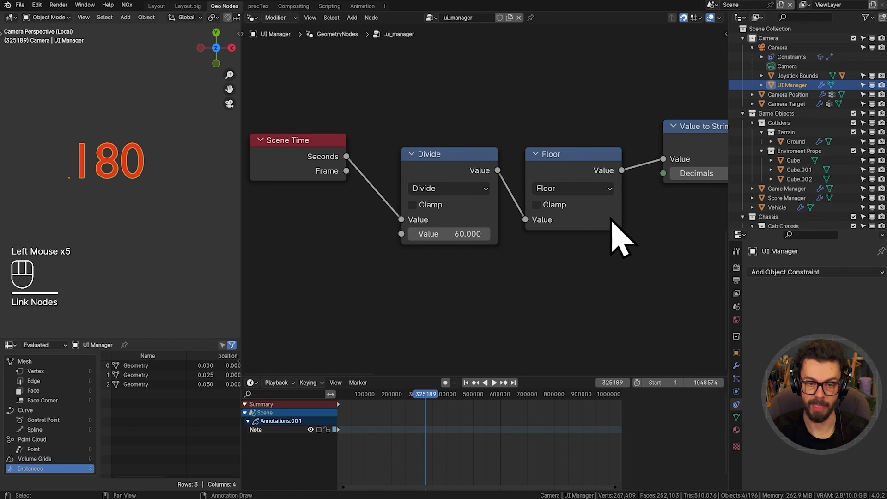
drag(438, 112, 456, 129)
- Scrub the timeline and set the current frame to 30*60, stepping around it to check the minute count
middle_drag(387, 417, 476, 406)
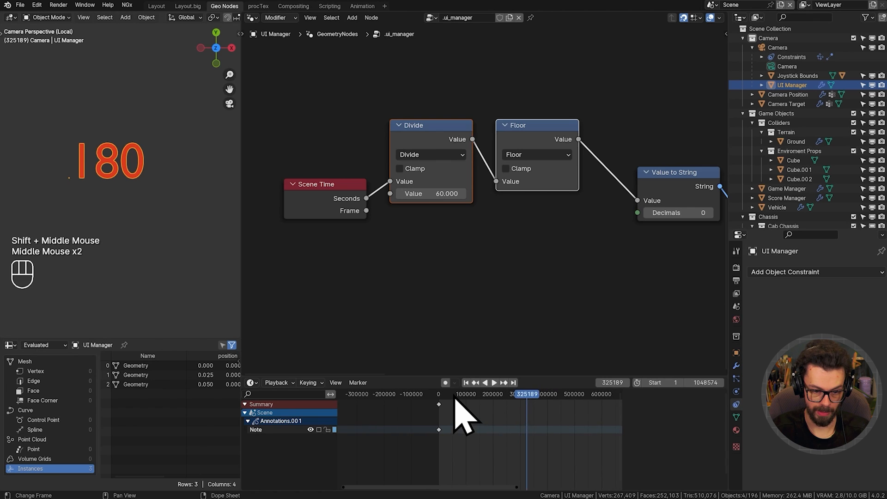
drag(454, 397, 446, 396)
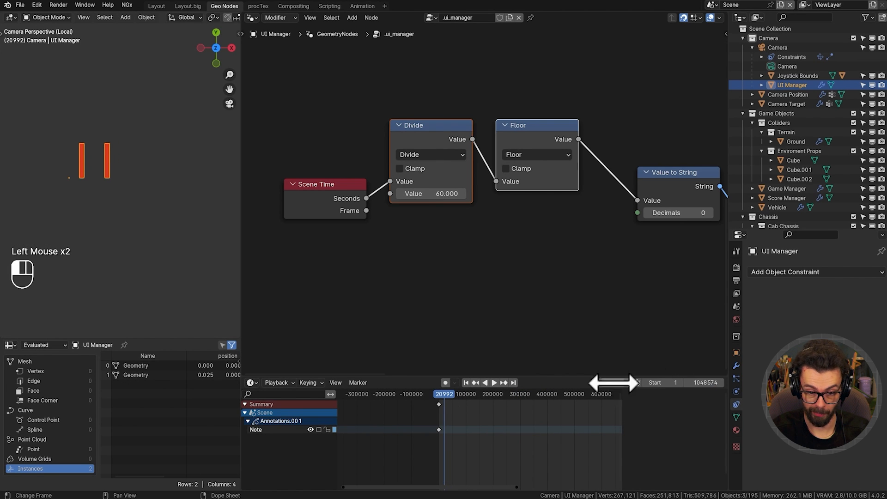
text(30*)
text(60)
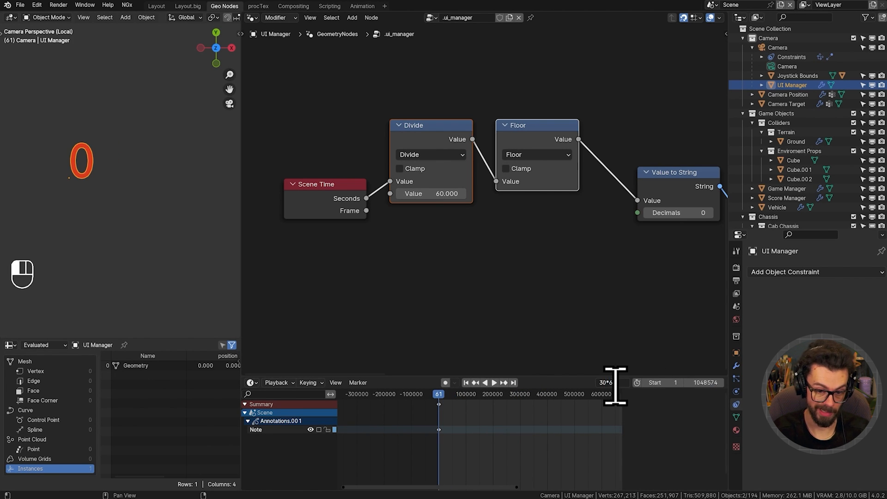
key(Return)
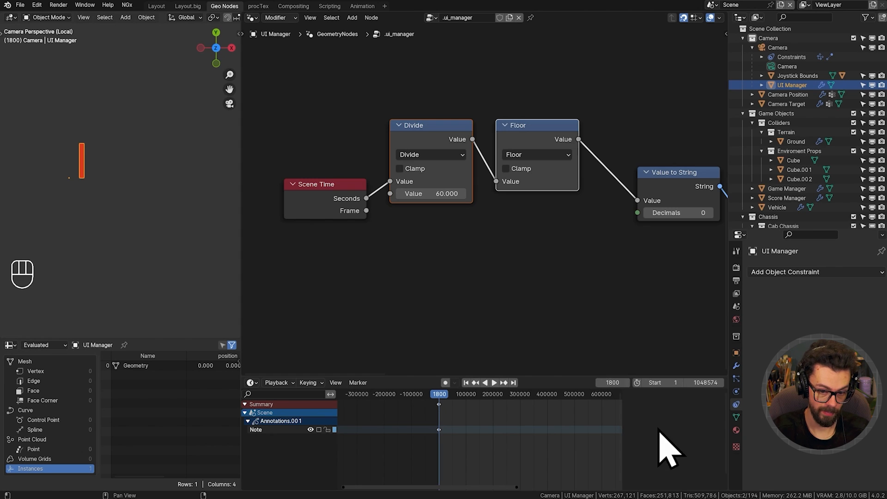
click(599, 383)
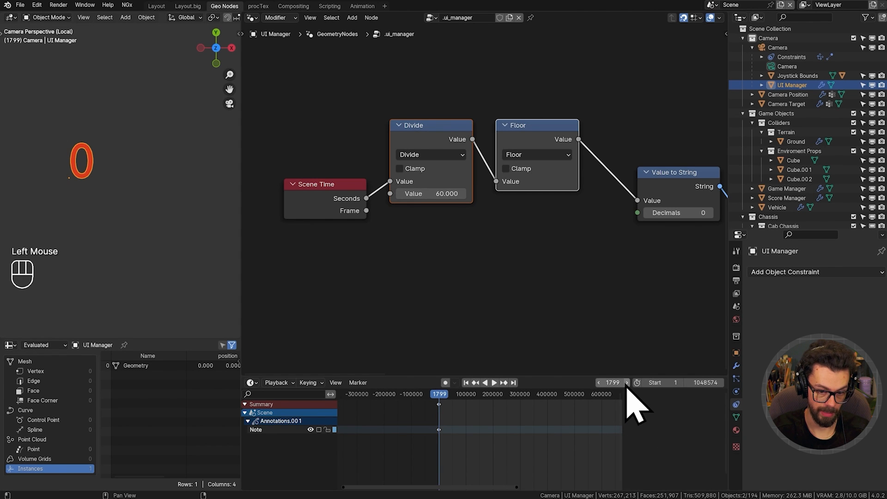
click(627, 386)
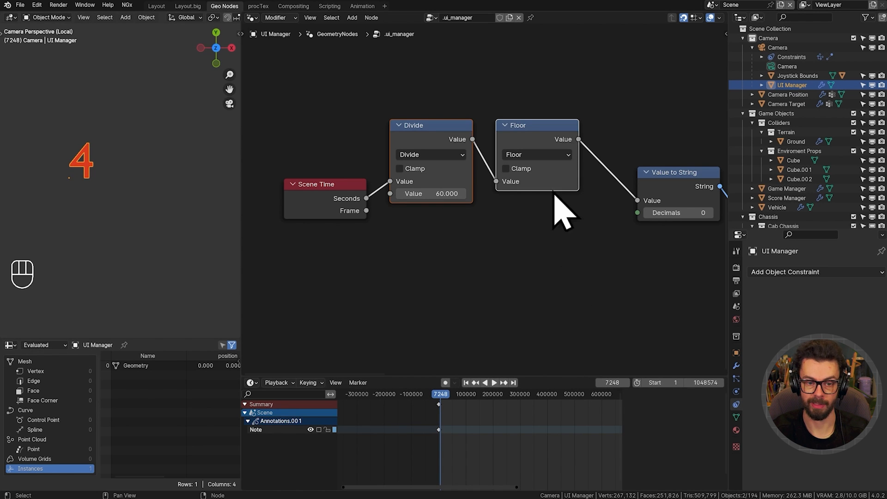
- Move Value to String right beside Floor and place Scene Time lower, ahead of the Divide node
middle_drag(531, 198, 459, 214)
click(595, 217)
key(g)
click(555, 183)
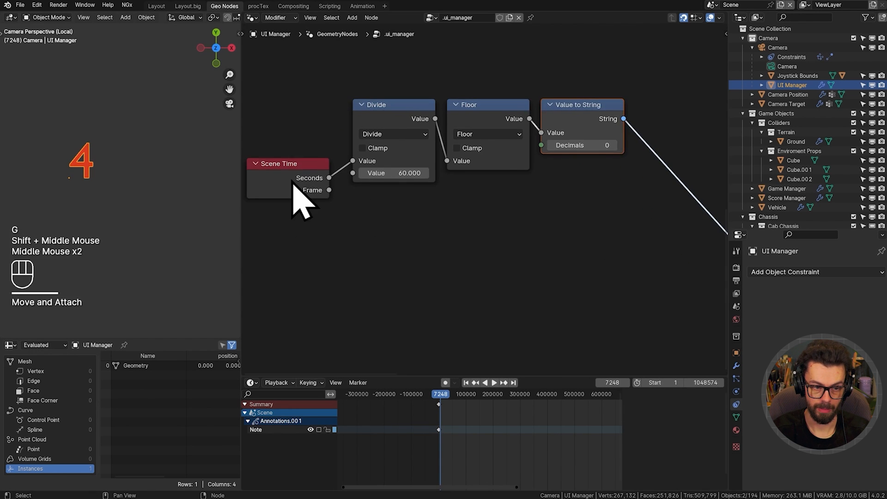
click(294, 183)
middle_drag(347, 194, 385, 189)
key(g)
click(363, 224)
- Duplicate the Divide node with its Seconds link below the original and change the copy to Floored Modulo
click(430, 92)
click(429, 105)
key(shift+ctrl+d)
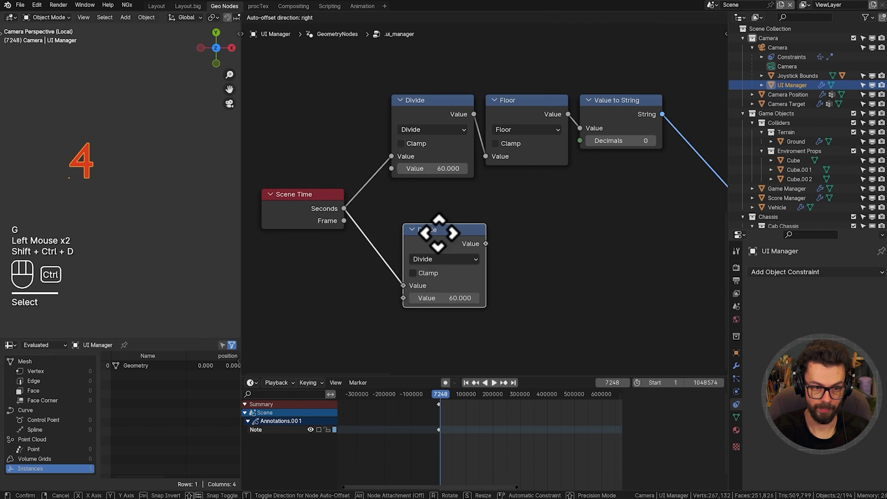
click(431, 223)
click(432, 248)
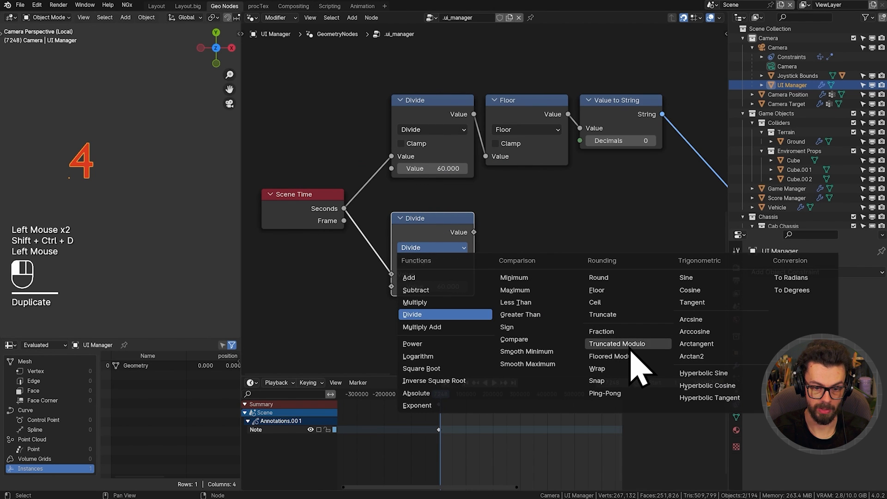
click(615, 356)
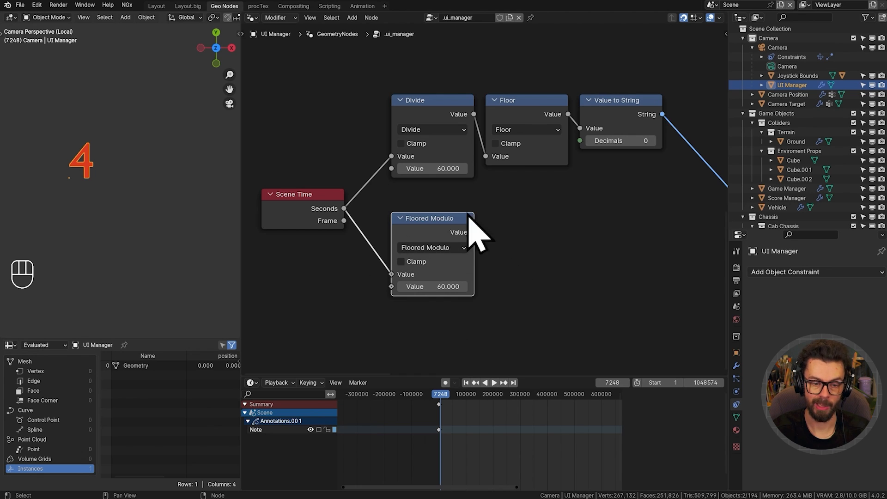
- Duplicate Value to String below the original, feed it from Floored Modulo and link it to String to Curves' String input
middle_drag(489, 307, 439, 282)
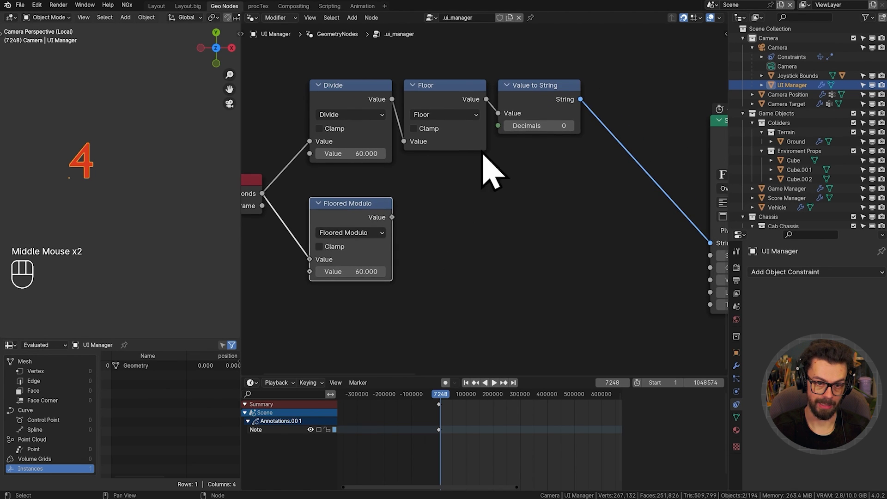
click(528, 104)
key(shift+d)
click(541, 223)
drag(392, 217, 511, 231)
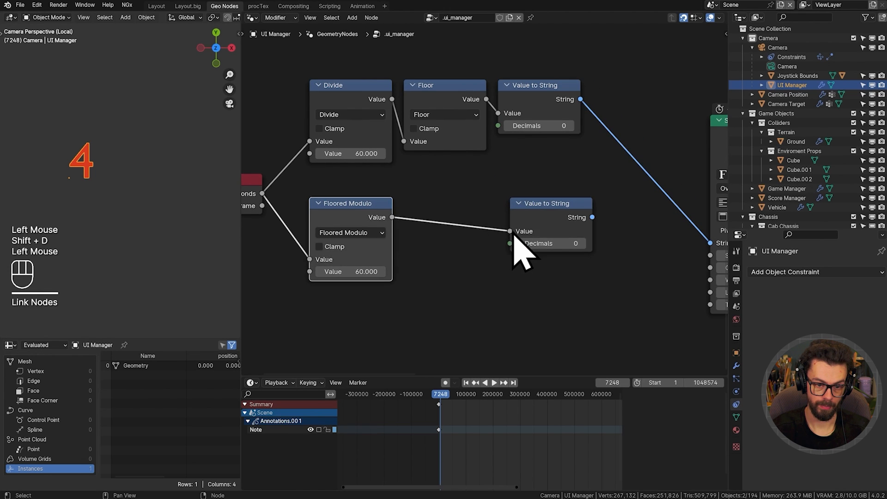
middle_drag(515, 234, 449, 235)
drag(527, 219, 646, 244)
middle_drag(421, 231, 492, 231)
- Play and scrub the timeline to check the seconds display, and switch the Floored Modulo node to Truncated Modulo
key(shift+space)
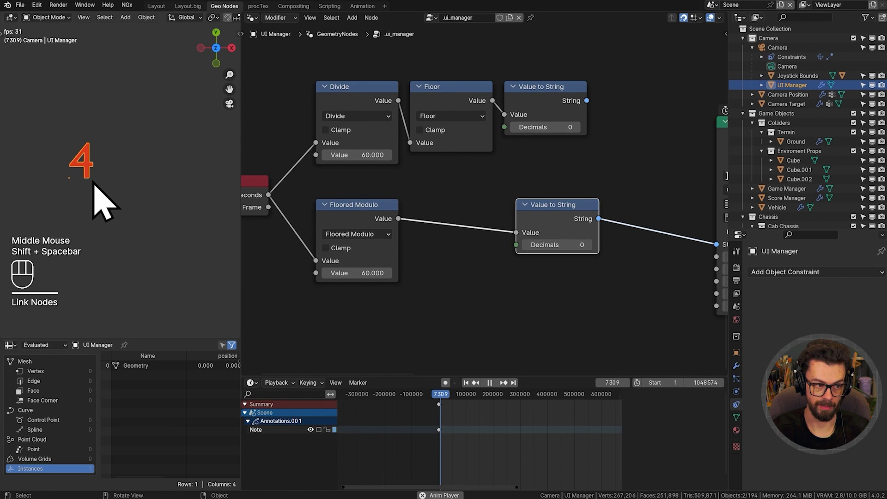
click(446, 403)
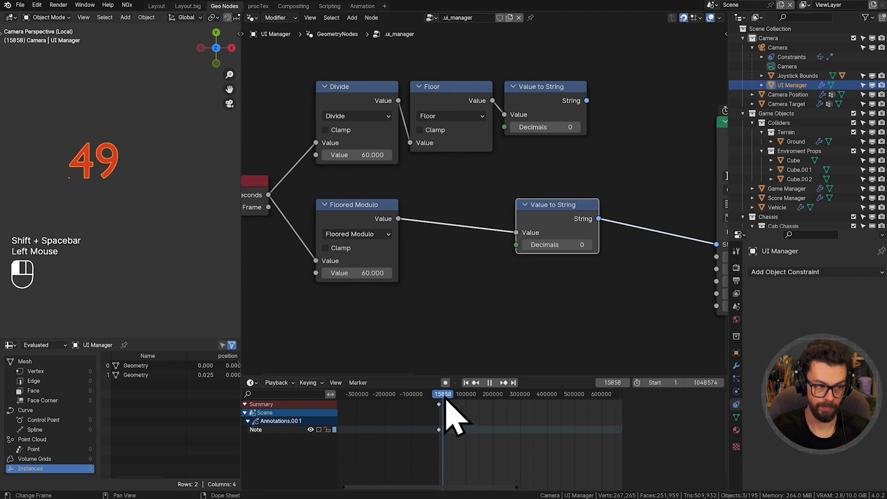
drag(448, 401, 452, 402)
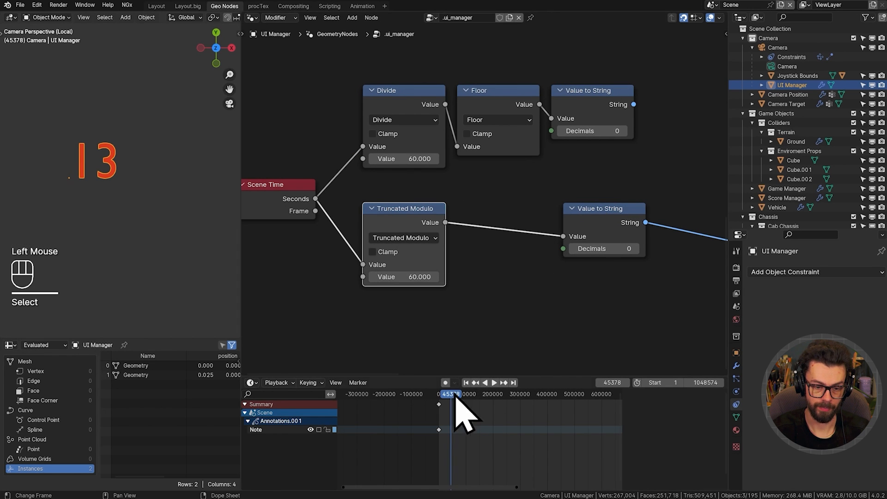
- Align the lower Value to String under the upper one and try to mix the two nodes
middle_drag(551, 243, 480, 249)
scroll(480, 247, down, 1)
drag(521, 213, 510, 213)
ctrl+shift+right_drag(518, 156, 556, 210)
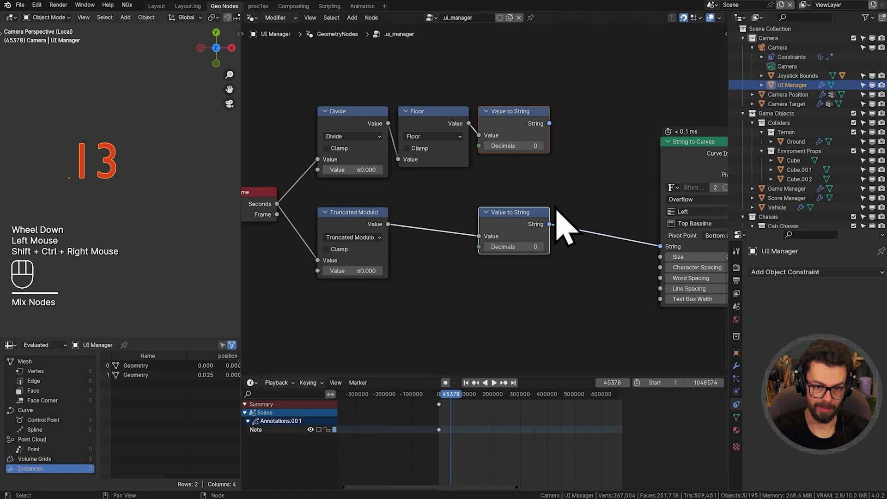
- Add a Join Strings node fed by the upper Value to String and link its output to String to Curves' String input
drag(549, 123, 599, 172)
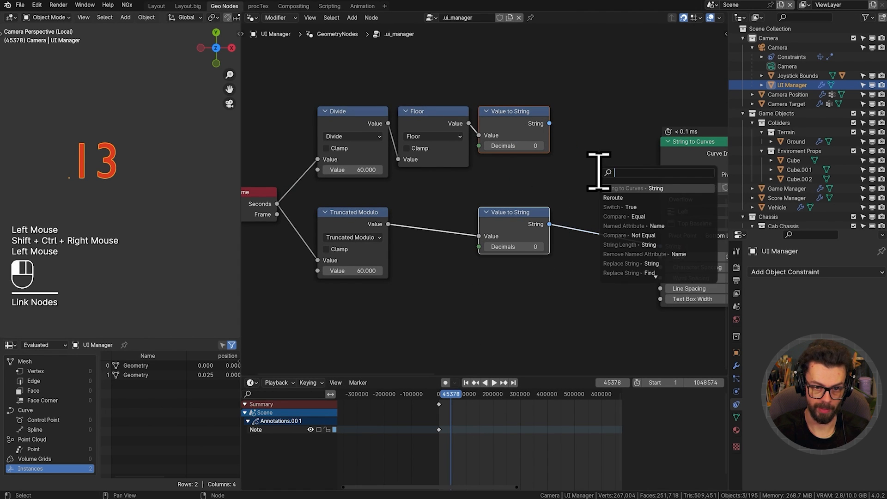
text(jo)
click(663, 199)
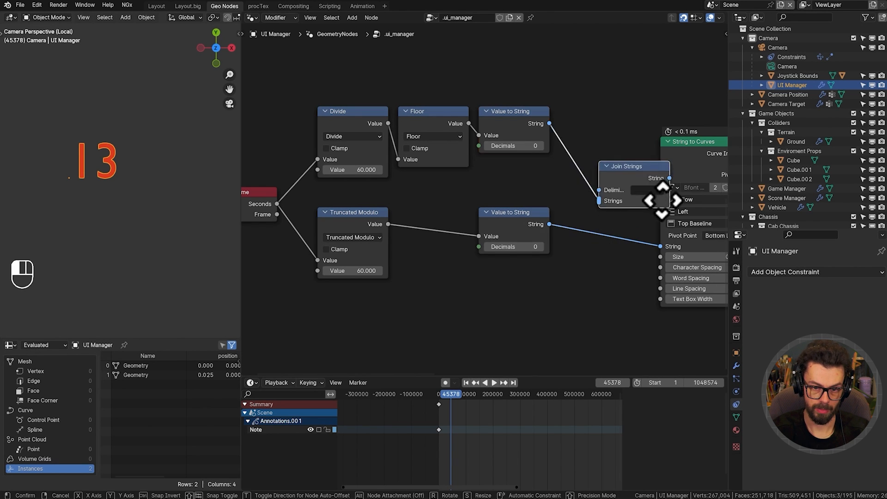
click(620, 176)
click(568, 141)
click(571, 141)
key(g)
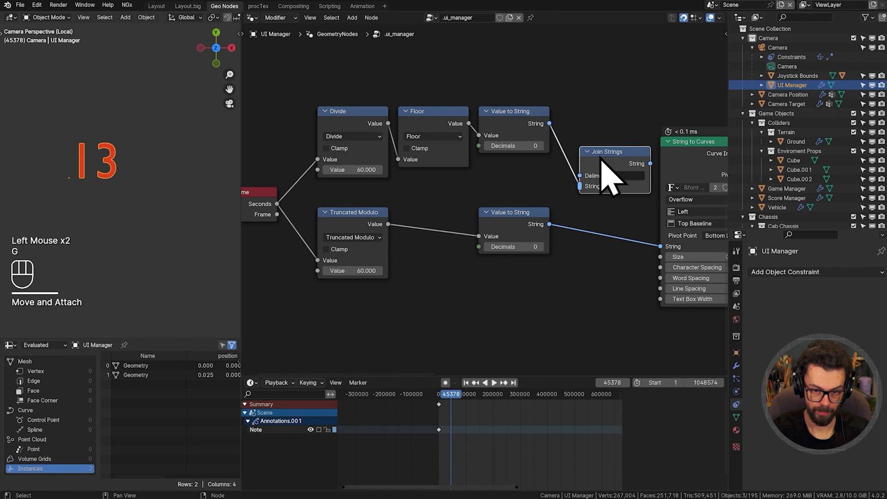
drag(652, 164, 661, 246)
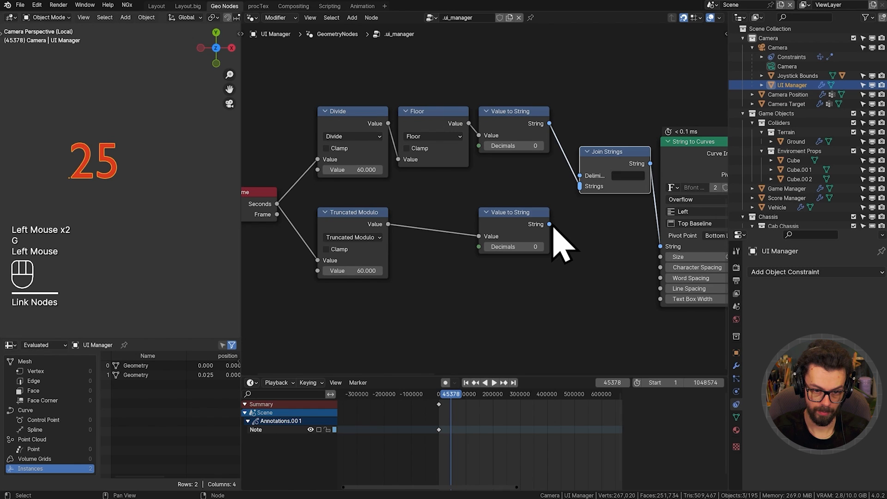
- Link the lower Value to String to Join Strings' Strings input and scrub the timeline to frame 127 to check the display
drag(550, 224, 580, 187)
scroll(511, 209, up, 2)
middle_drag(511, 209, 511, 216)
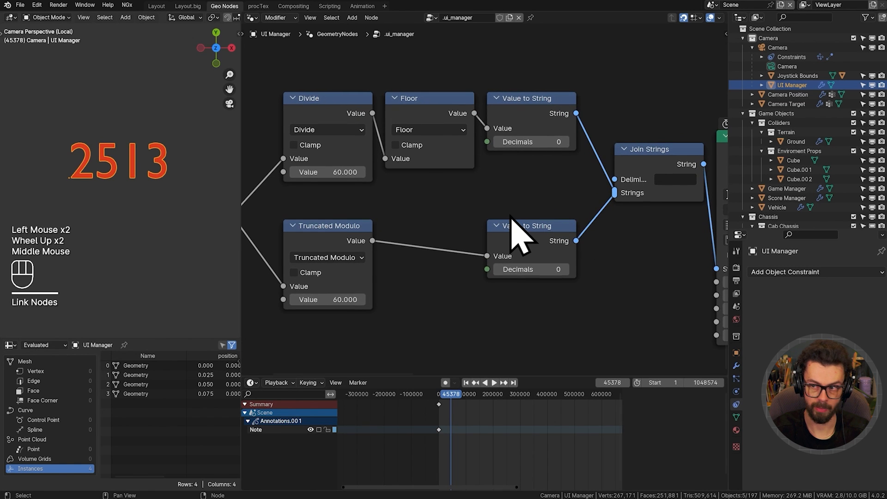
mouse_move(449, 416)
mouse_down()
mouse_move(454, 406)
mouse_move(441, 404)
mouse_up()
middle_drag(461, 264, 462, 265)
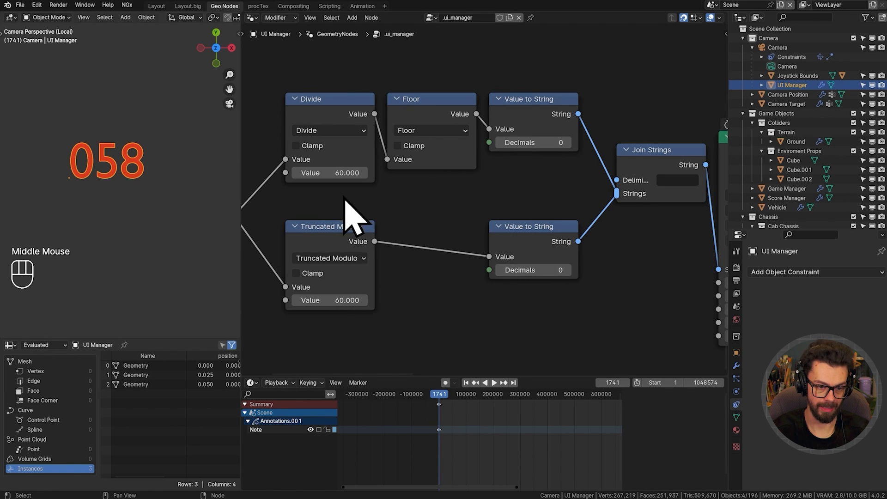
drag(347, 199, 562, 307)
shift+middle_drag(563, 306, 550, 228)
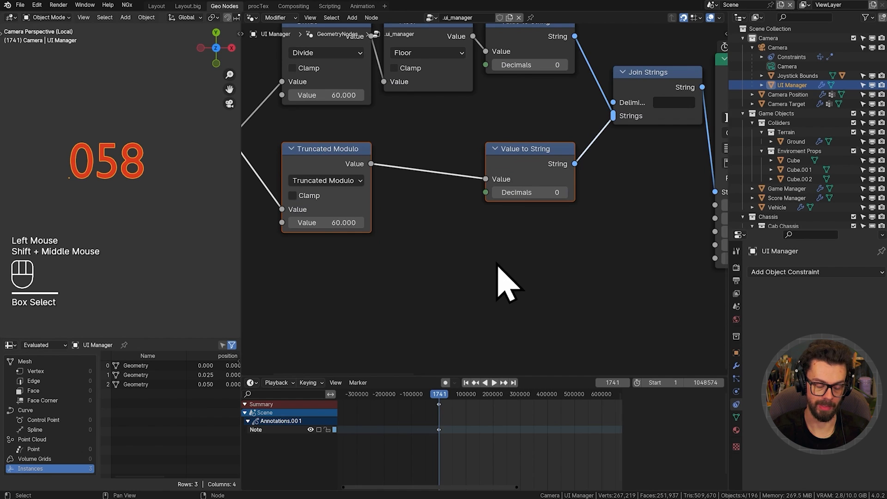
shift+middle_drag(498, 265, 501, 260)
drag(605, 383, 629, 396)
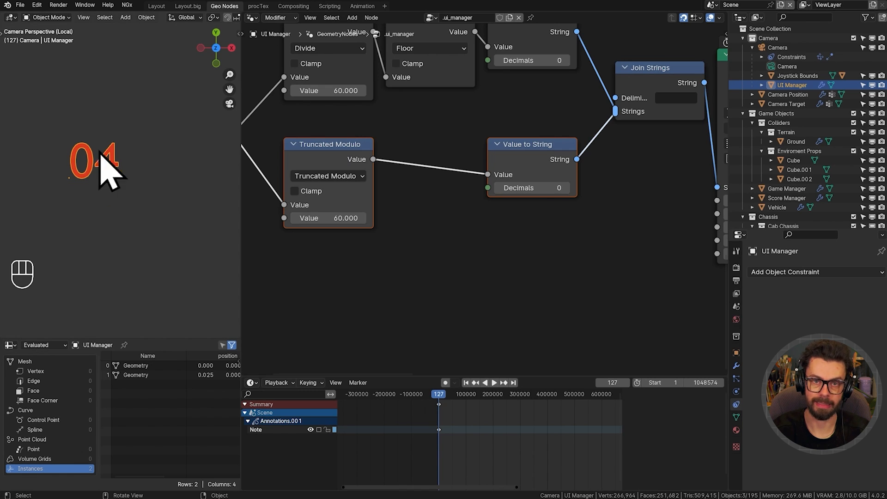
- Move Truncated Modulo and the lower Value to String down and place the two nodes side by side
middle_drag(504, 244, 511, 238)
click(525, 158)
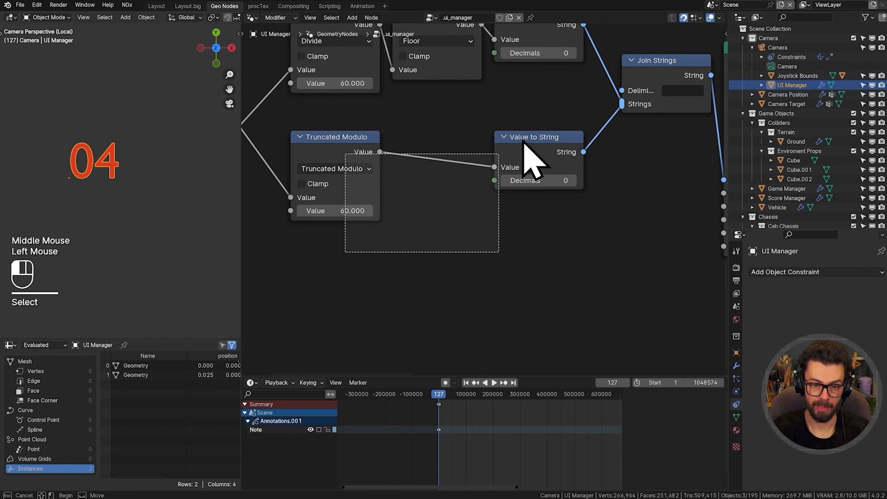
key(g)
click(432, 194)
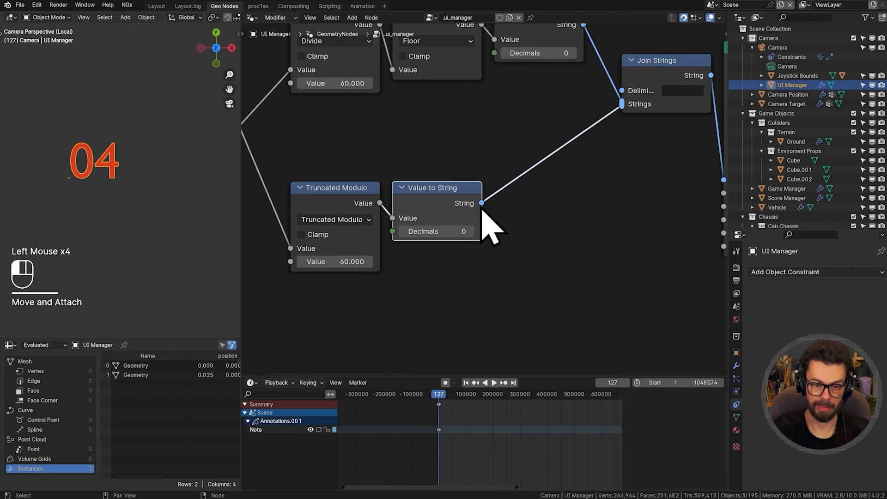
- Add a String Length node fed by the lower Value to String and place it directly above that node
drag(482, 203, 560, 224)
text(string len)
key(Return)
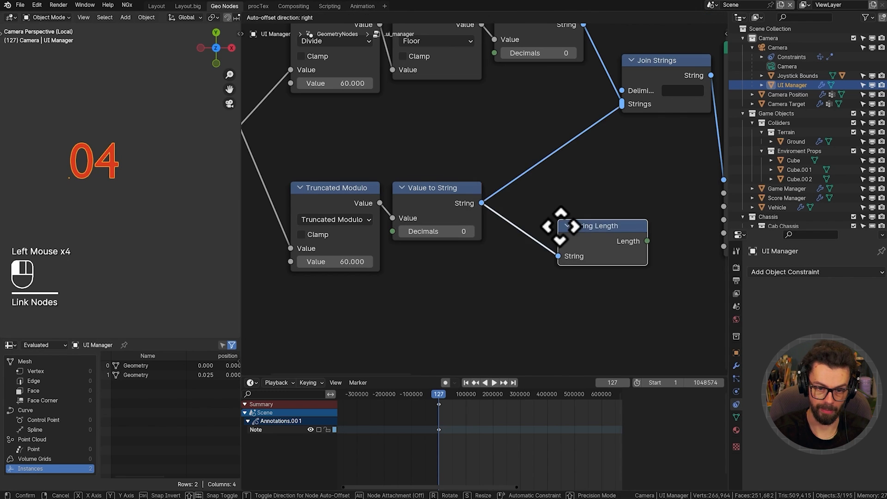
click(500, 227)
key(g)
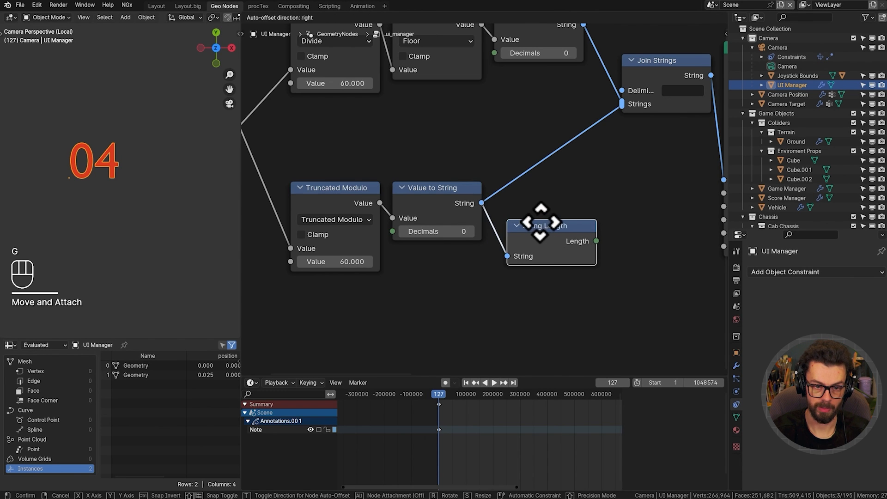
click(436, 125)
- Add an integer Equal comparison fed by String Length's Length output, with B set to 1
drag(482, 140, 500, 142)
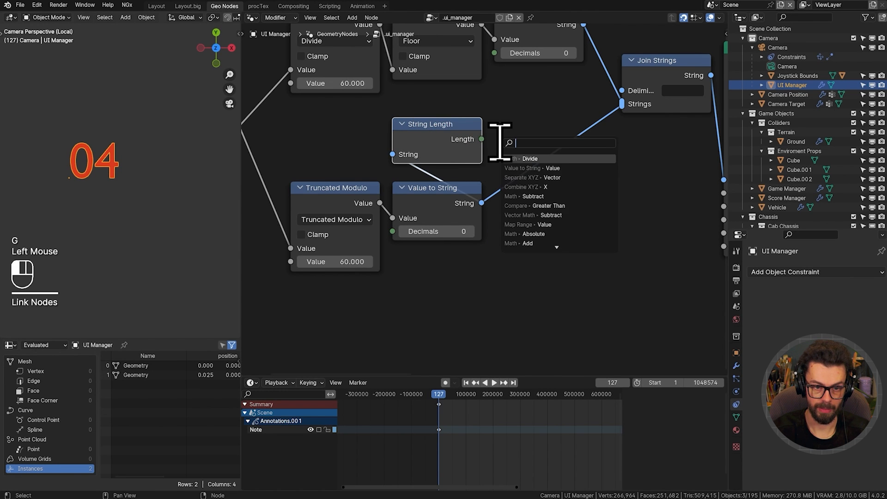
text(equ)
key(Return)
click(509, 130)
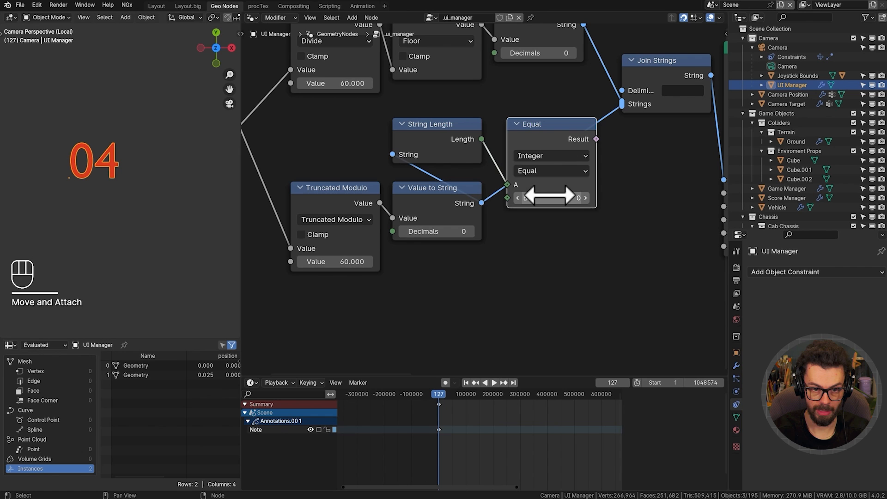
click(585, 197)
- Move the Join Strings and String to Curves nodes farther right to make room after the Equal node
scroll(622, 207, down, 2)
shift+middle_drag(622, 207, 474, 215)
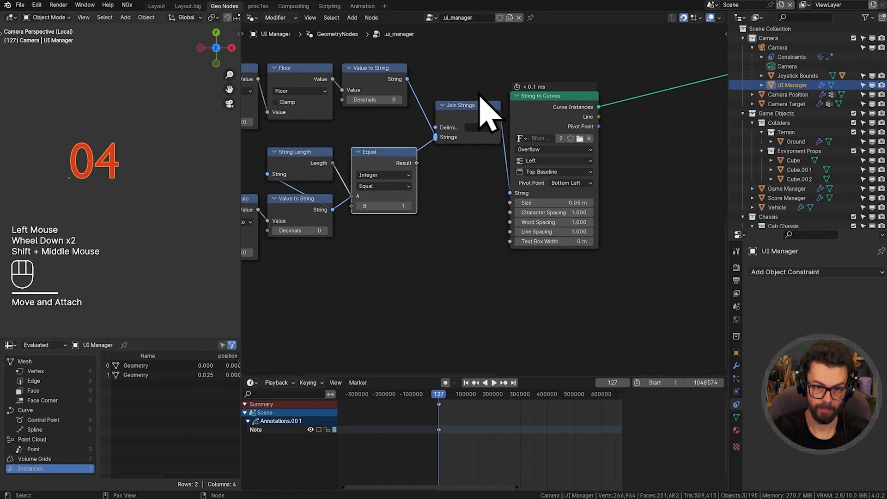
drag(527, 44, 446, 123)
key(g)
click(573, 194)
- Add a String-type Switch driven by Equal's Result and link its output into Join Strings between the minutes and seconds strings
shift+middle_drag(430, 172, 482, 181)
scroll(480, 181, up, 2)
drag(471, 171, 493, 179)
text(sw)
key(Return)
click(495, 176)
click(522, 187)
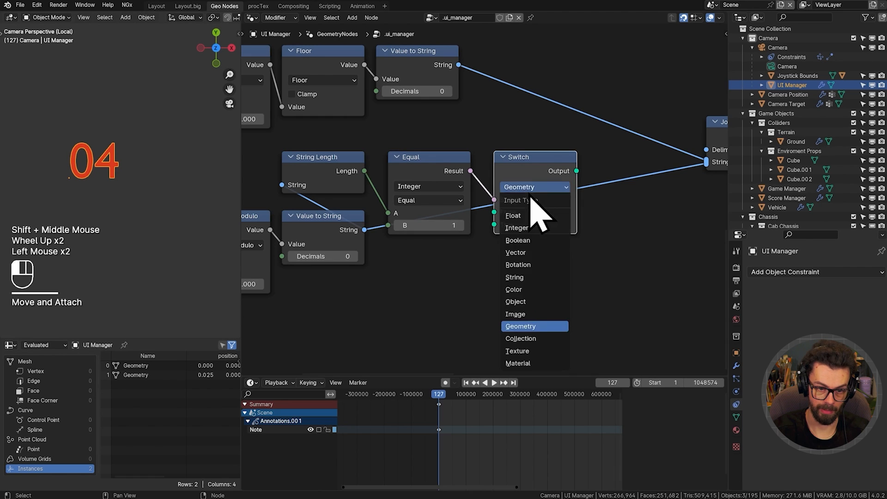
click(535, 277)
drag(470, 171, 495, 202)
middle_drag(586, 186, 528, 192)
drag(519, 177, 650, 171)
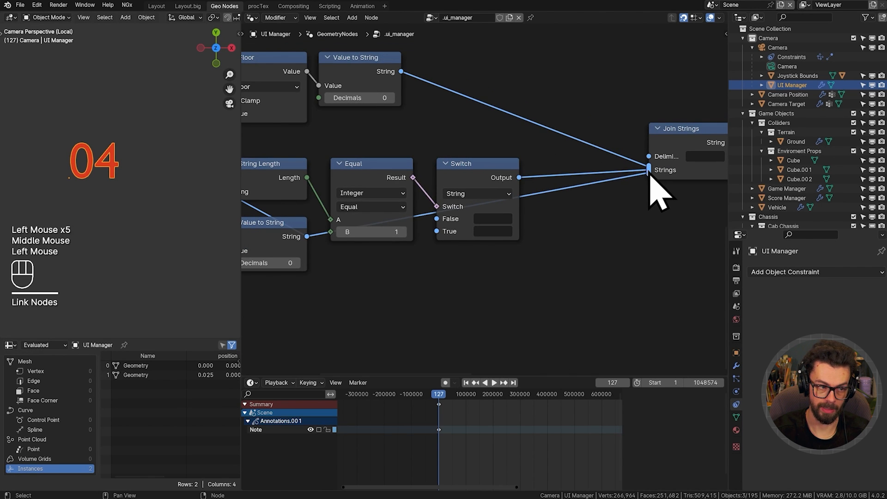
- Set the Switch node's False value to ":" and its True value to ":0"
middle_drag(482, 190, 565, 195)
click(570, 221)
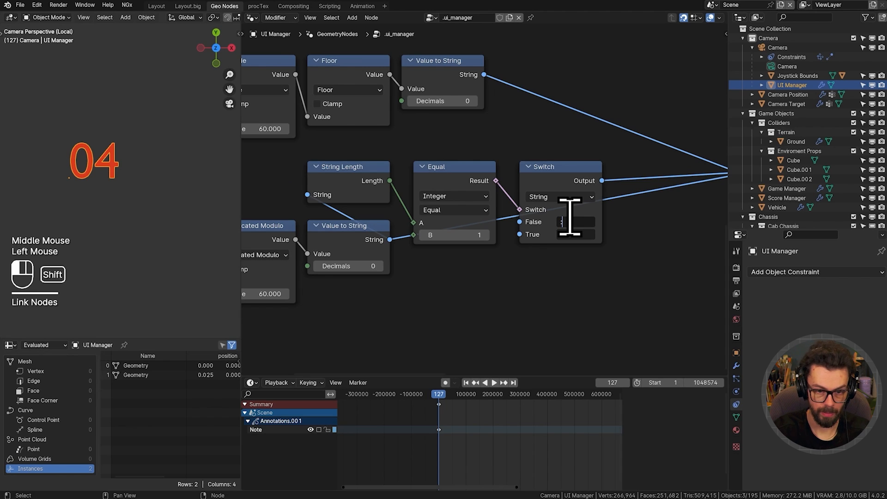
text(:)
key(Return)
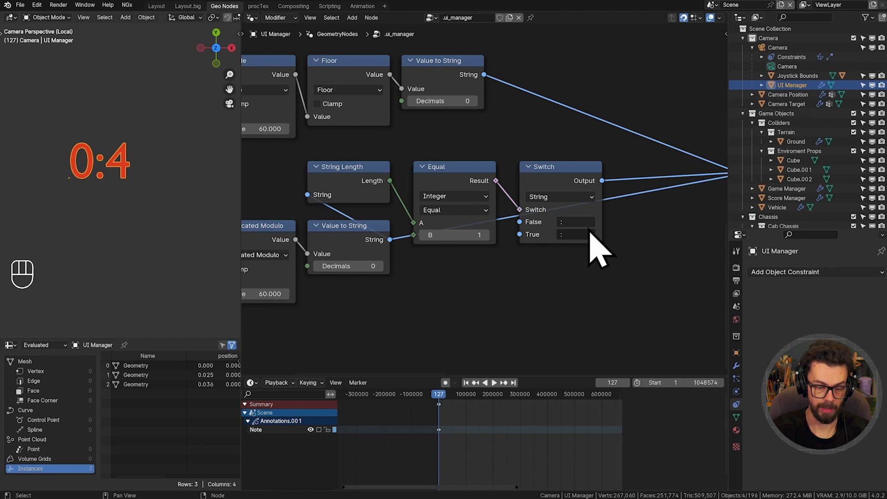
click(577, 234)
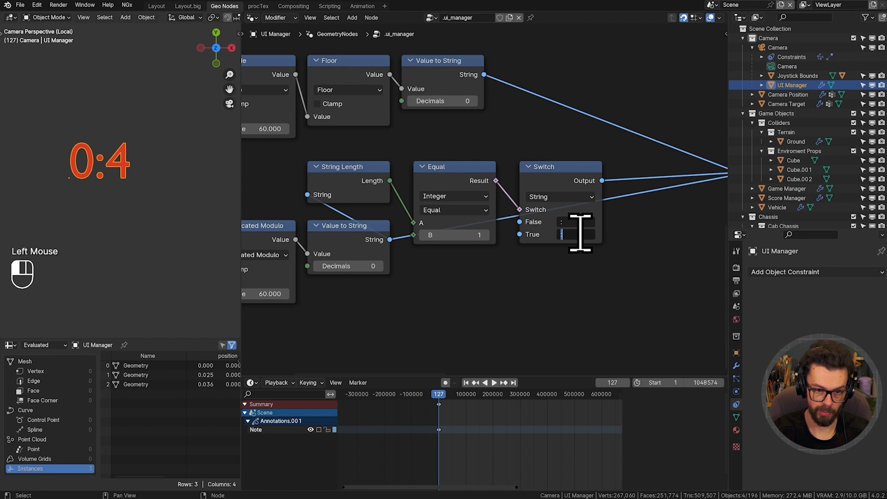
text(:0)
key(Return)
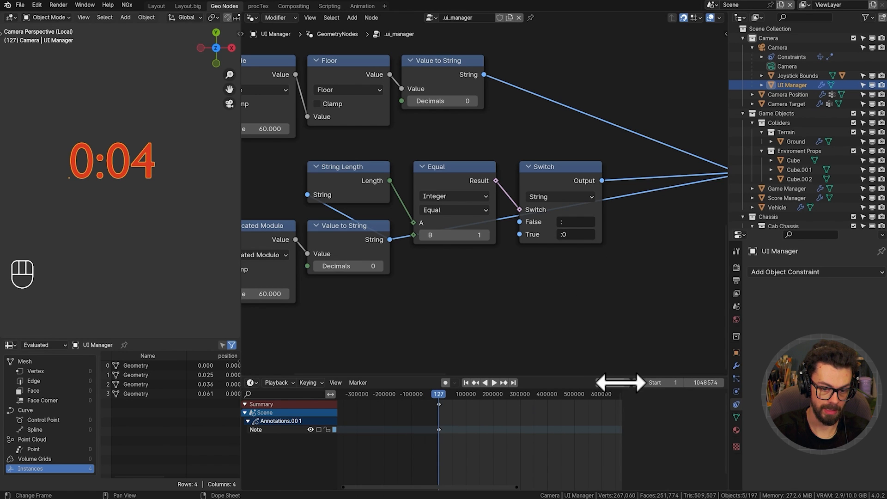
- Scrub the timeline through frames 375, 2231 and 3600 to check the minutes-and-seconds display
shift+drag(614, 382, 622, 382)
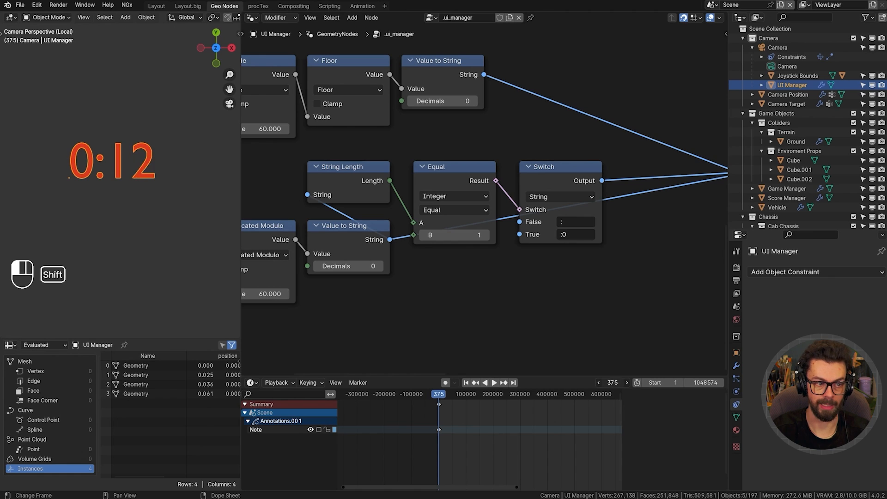
shift+drag(612, 383, 618, 382)
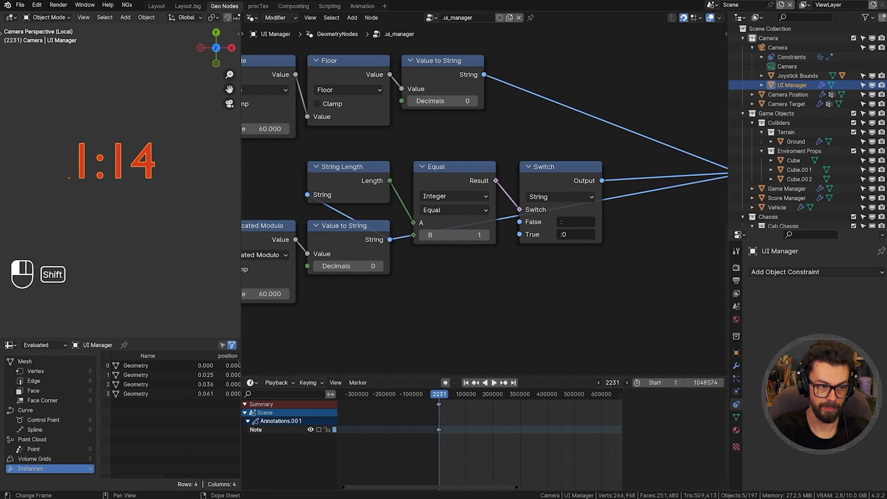
mouse_move(612, 382)
shift+mouse_down()
mouse_move(604, 383)
mouse_move(619, 383)
shift+mouse_up()
- Move the Join Strings node right beside the Switch node
scroll(535, 267, down, 2)
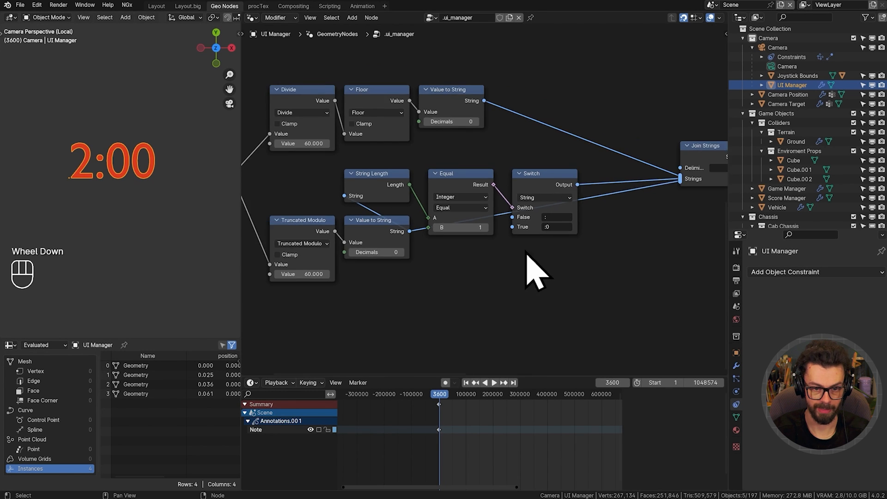
middle_drag(534, 267, 461, 251)
click(559, 188)
key(g)
middle_drag(476, 207, 531, 220)
scroll(530, 200, up, 2)
click(531, 220)
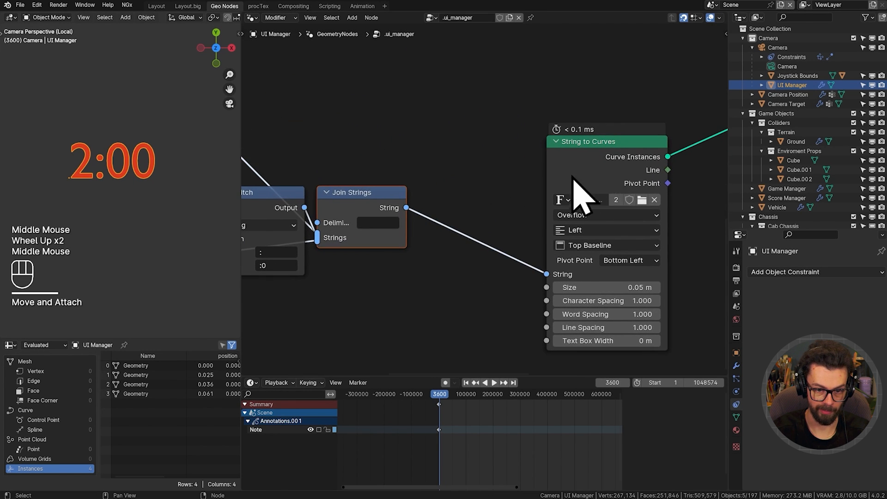
- Set the timer's String to Curves alignment to Right and move that node closer to Join Strings
click(599, 231)
click(596, 293)
scroll(111, 189, down, 2)
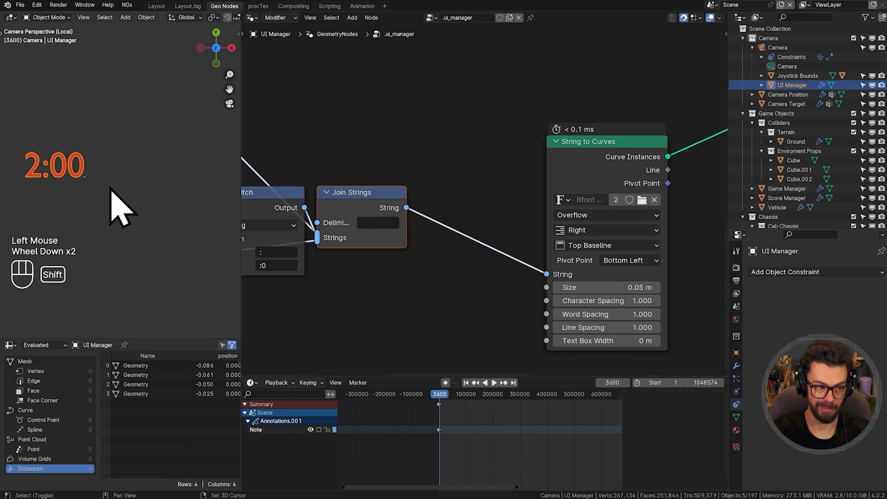
shift+middle_drag(111, 188, 137, 199)
drag(594, 171, 551, 133)
scroll(481, 158, down, 2)
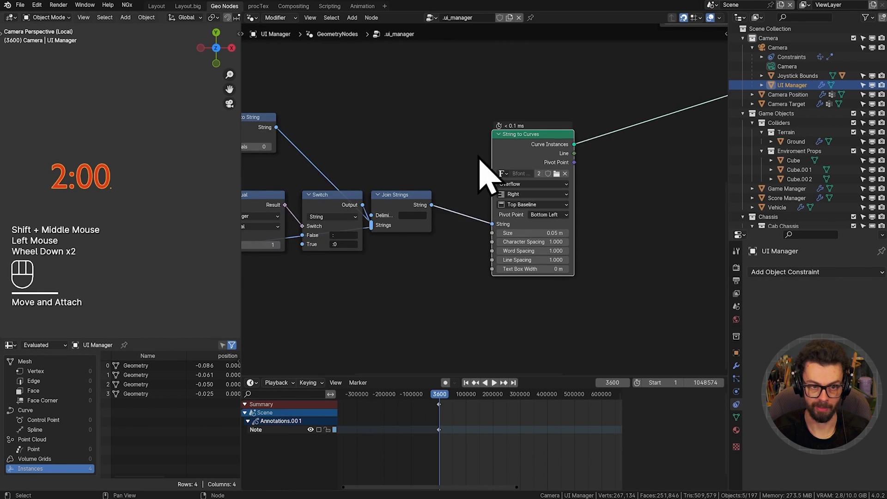
- Group all timer nodes from Scene Time to String to Curves in a frame labelled TIMER
scroll(479, 158, down, 2)
middle_drag(479, 158, 567, 186)
scroll(558, 190, down, 1)
drag(288, 161, 633, 266)
key(ctrl+j)
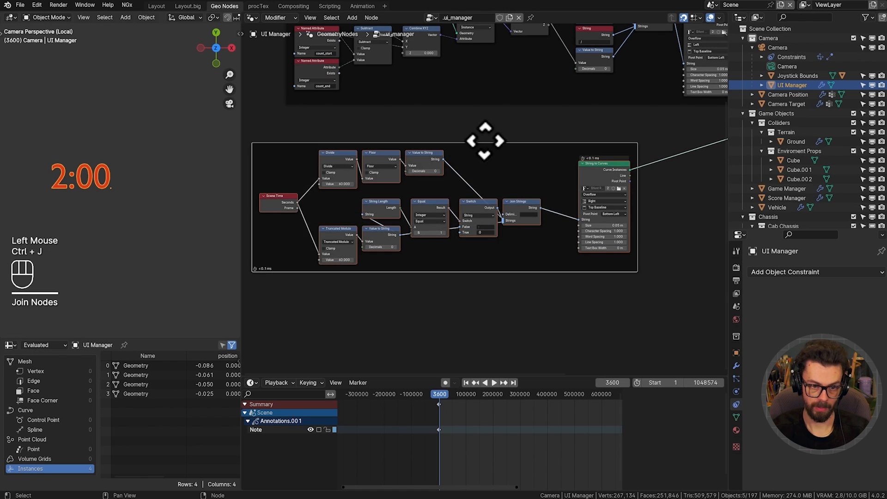
drag(483, 145, 564, 139)
key(F2)
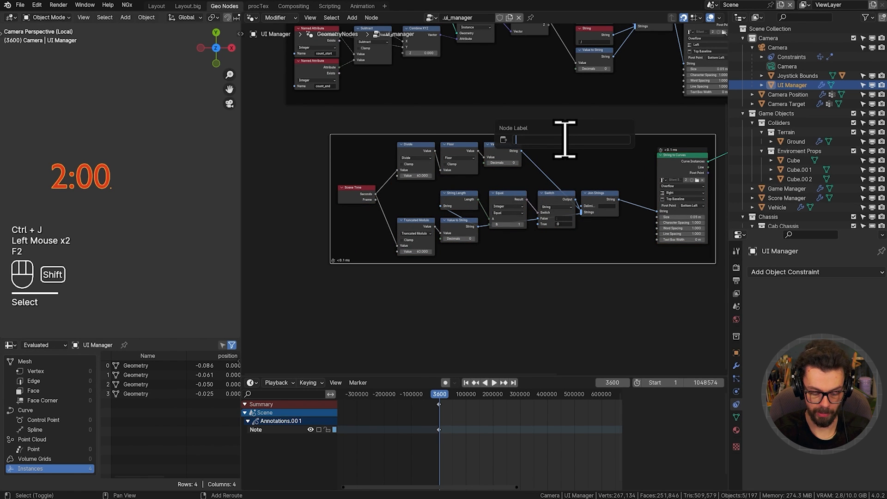
text(TIMER)
key(Return)
- Position the TIMER frame under the collectables frame and move Fill Curve, Set Material and Group Output farther right
key(g)
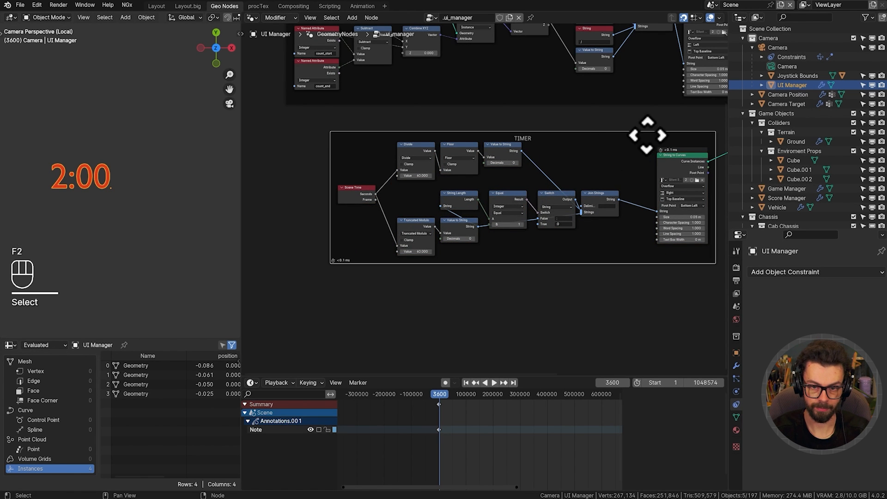
middle_drag(644, 135, 524, 242)
click(526, 241)
shift+middle_drag(584, 184, 550, 197)
drag(529, 163, 676, 231)
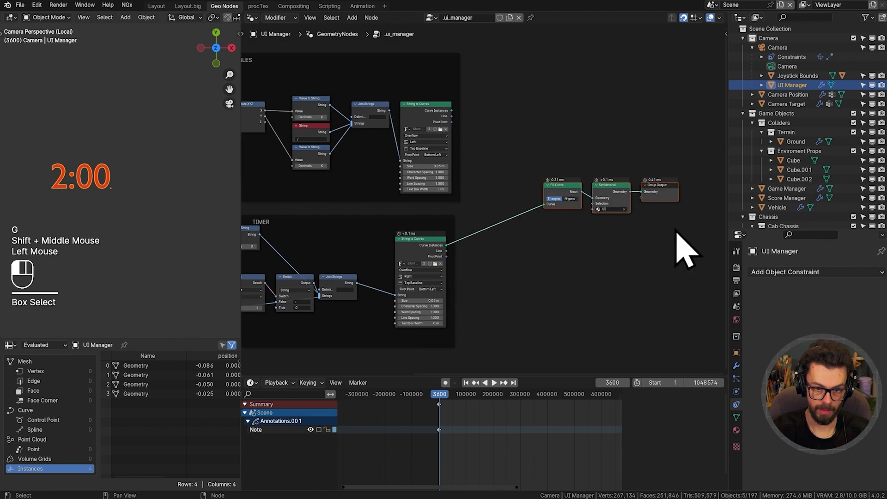
key(g)
click(519, 195)
- Insert a Transform Geometry node after the timer's String to Curves and add a duplicate fed by the collectables' String to Curves
scroll(517, 195, up, 2)
key(q)
click(489, 219)
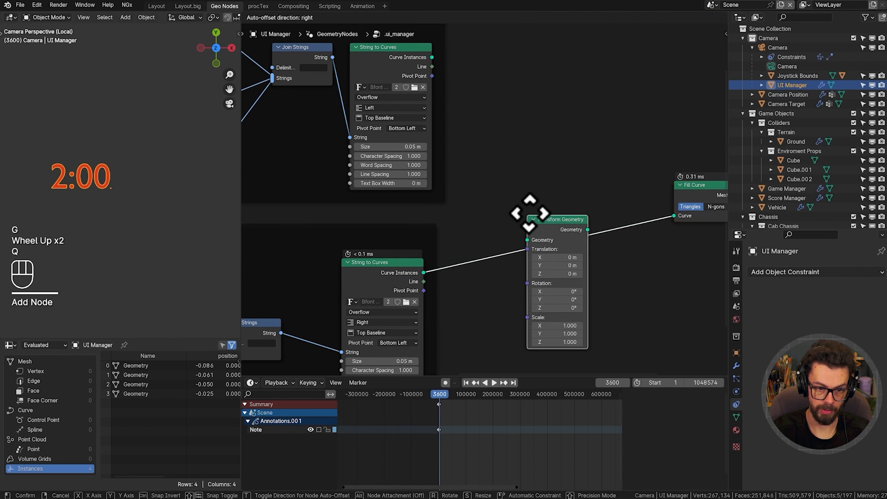
click(558, 219)
key(shift+d)
mouse_move(402, 65)
alt+right_down()
mouse_move(560, 95)
mouse_move(519, 74)
alt+right_up()
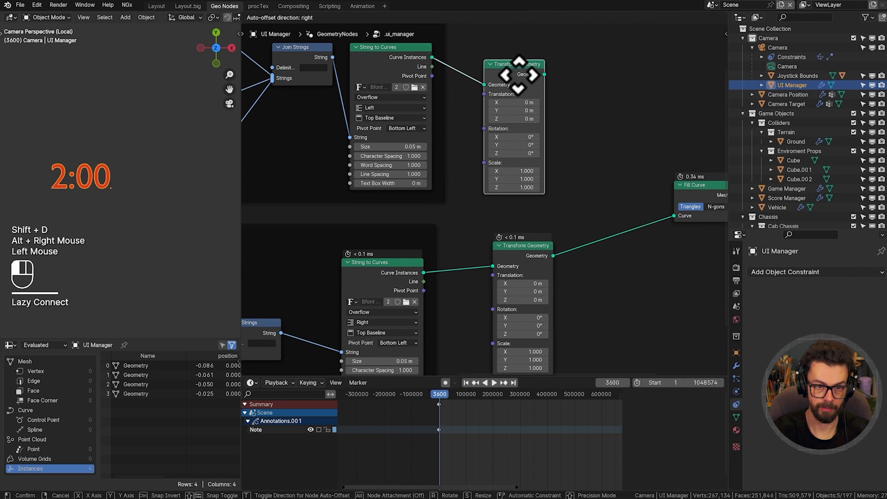
click(519, 73)
- Combine both Transform Geometry outputs with a Join Geometry node feeding Fill Curve, and center it between the two branches
middle_drag(534, 139, 526, 120)
ctrl+shift+right_drag(517, 98, 527, 250)
drag(593, 104, 639, 200)
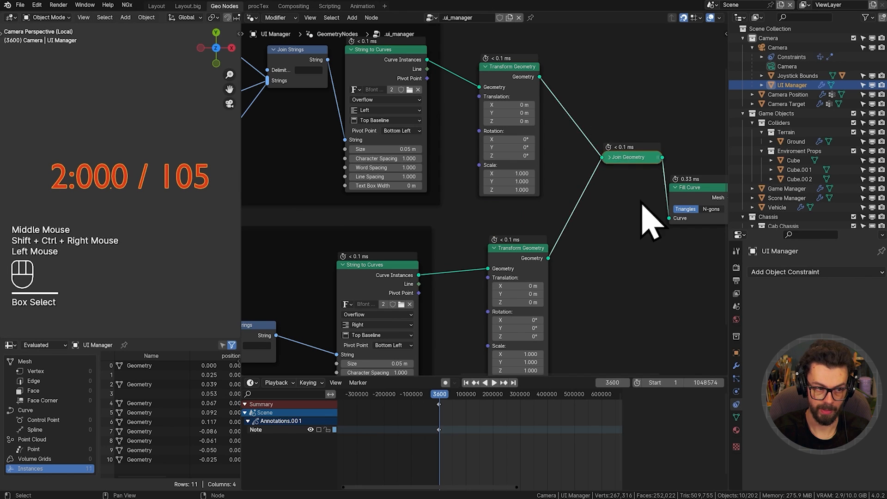
key(g)
middle_drag(605, 207, 518, 207)
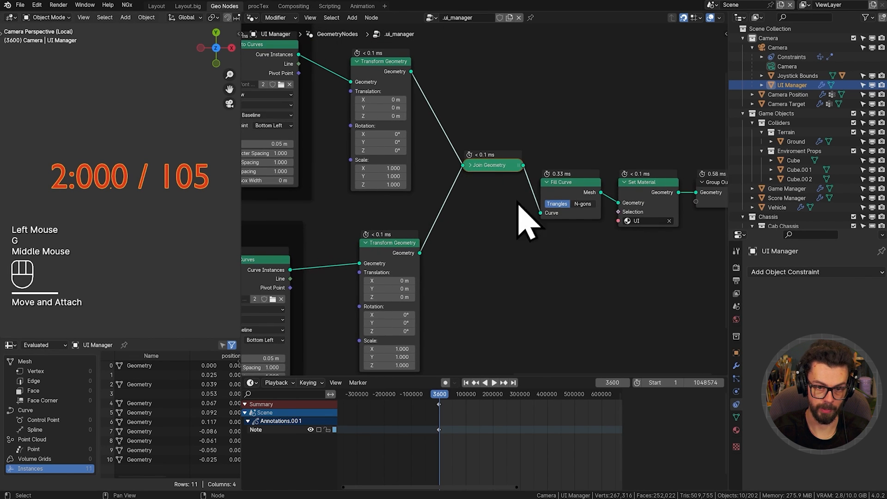
- Set the collectables' Transform Geometry translation to X -0.47 m and Y 0.22 m, putting the score in the camera frame's upper-left corner
middle_drag(601, 183, 580, 180)
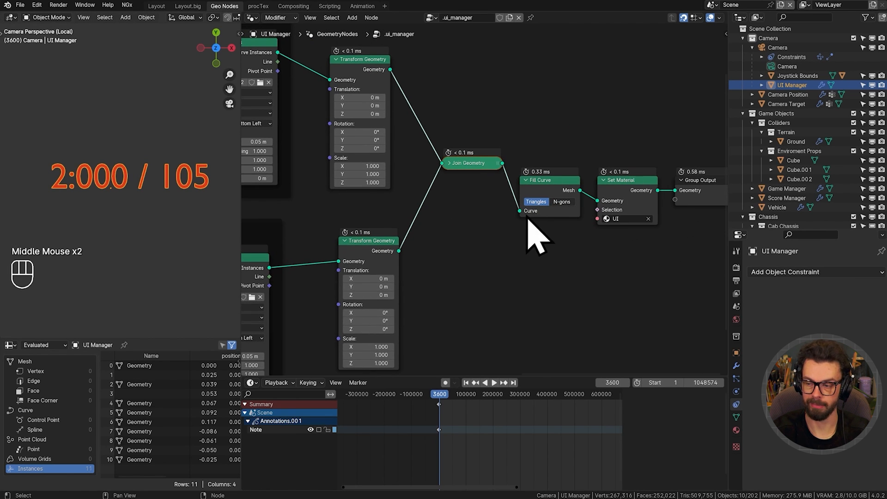
middle_drag(428, 173, 569, 247)
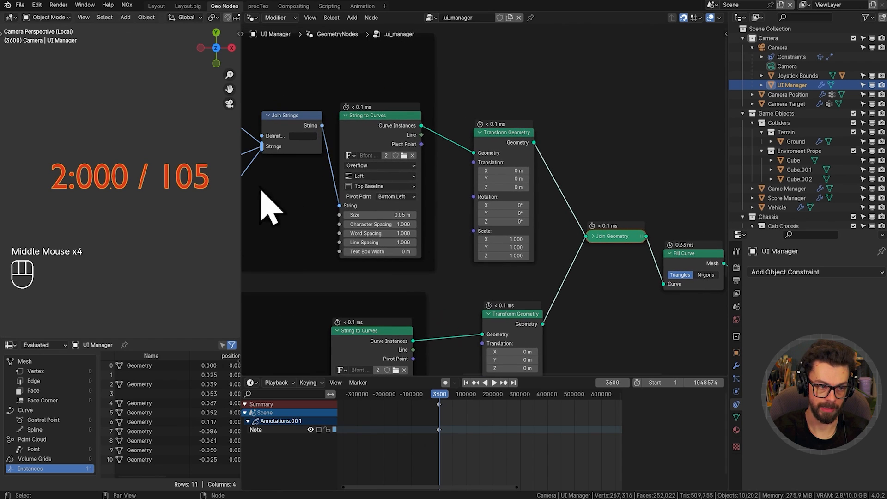
scroll(141, 189, down, 5)
scroll(140, 190, up, 2)
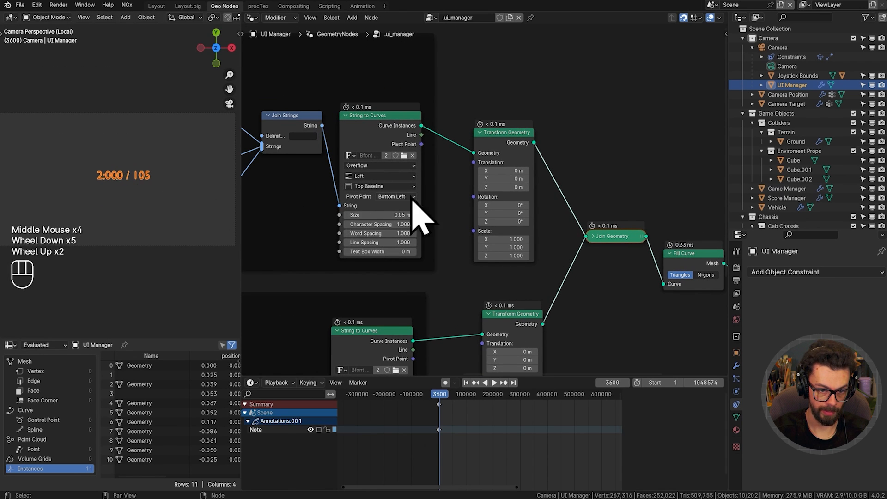
middle_drag(513, 185, 570, 208)
scroll(554, 215, up, 2)
shift+drag(578, 173, 545, 173)
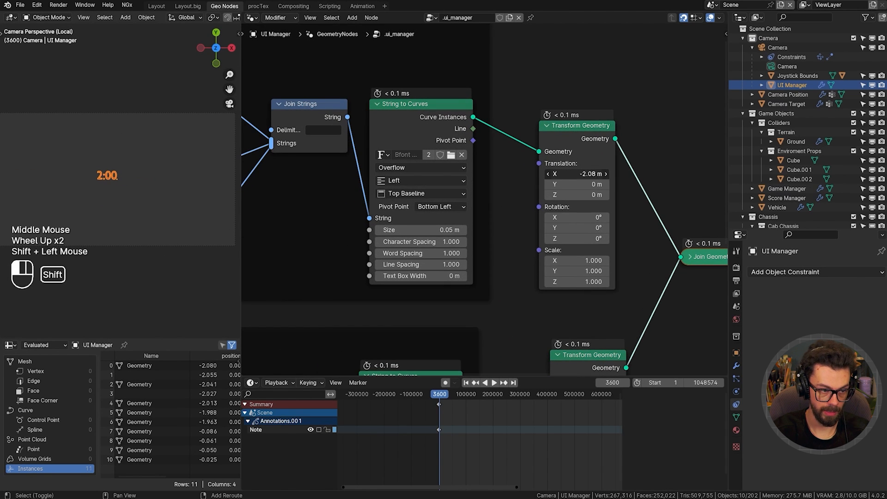
shift+middle_drag(95, 176, 141, 189)
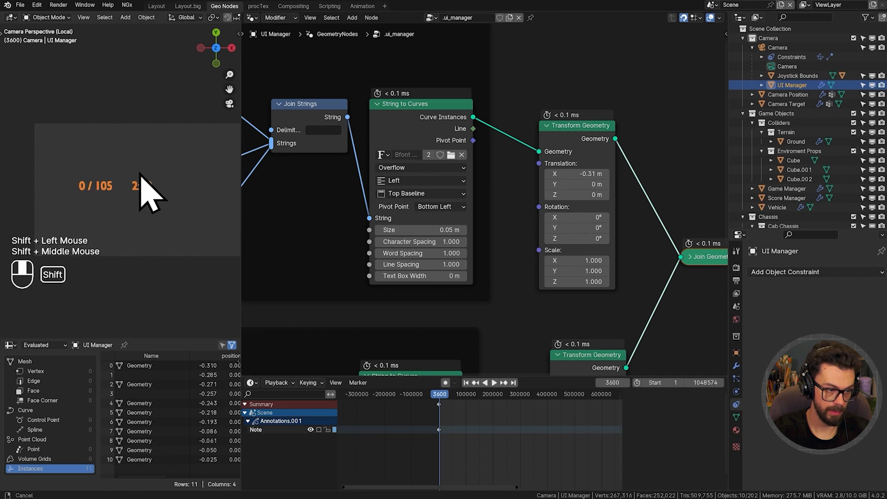
shift+drag(556, 174, 550, 174)
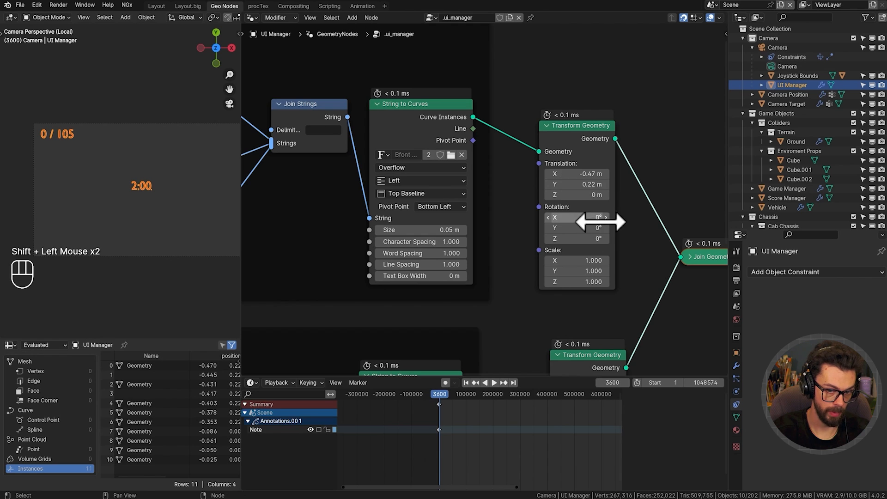
- Copy the collectables' translation to the timer's Transform Geometry node and set its X to 0.47 m
key(ctrl+c)
middle_drag(647, 259, 608, 150)
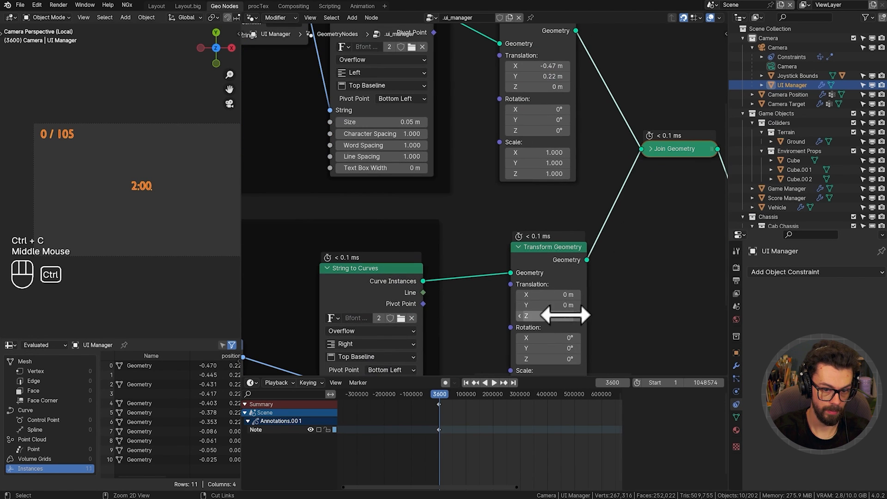
key(ctrl+v)
shift+middle_drag(189, 184, 175, 207)
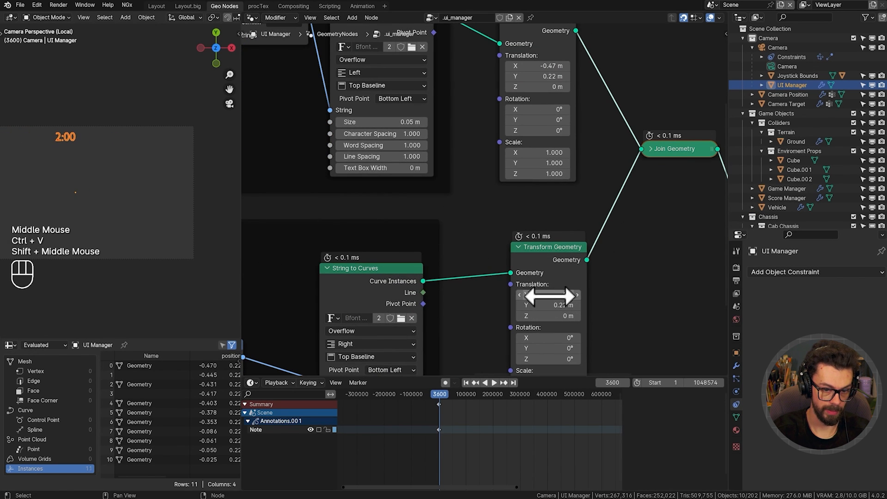
shift+drag(548, 294, 566, 295)
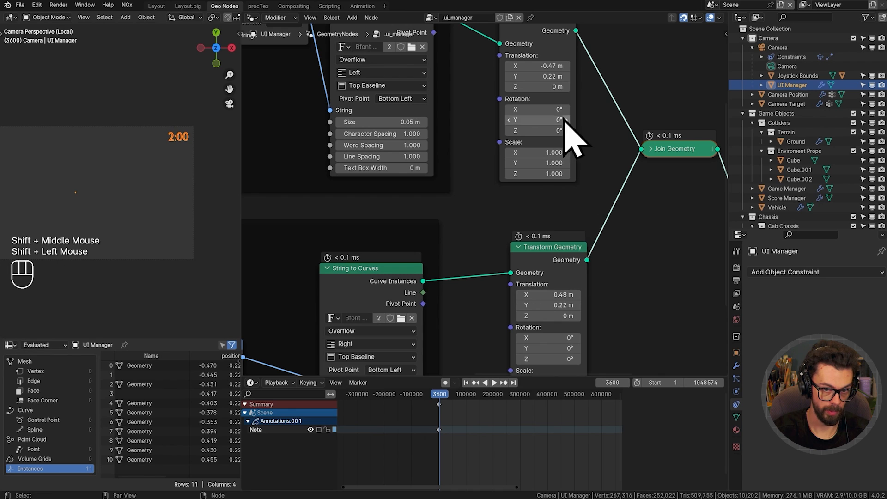
click(567, 295)
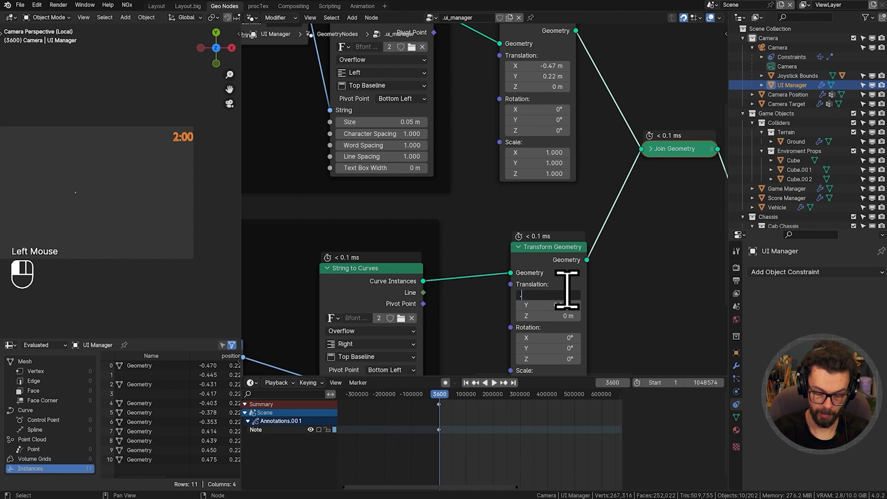
text(.47)
key(Return)
scroll(119, 174, down, 2)
shift+middle_drag(130, 182, 139, 188)
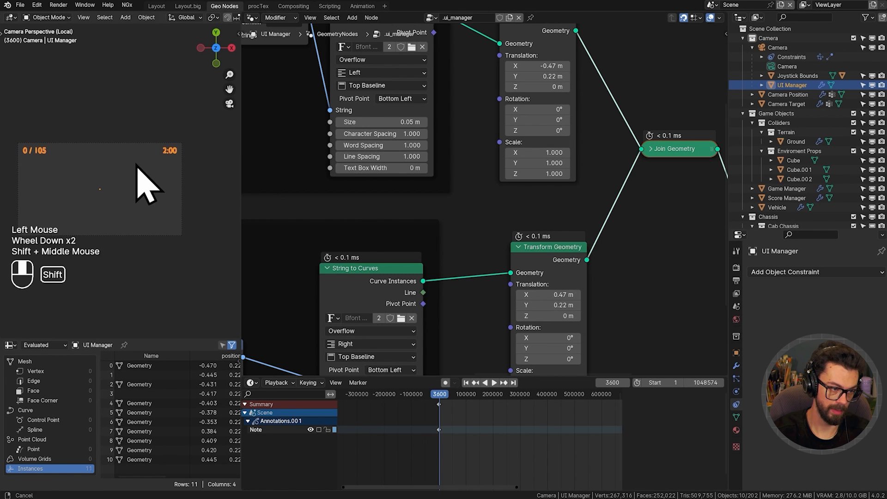
- Save the file, leave local view and deselect the UI Manager
key(ctrl+s)
middle_drag(651, 199, 489, 198)
scroll(469, 192, down, 2)
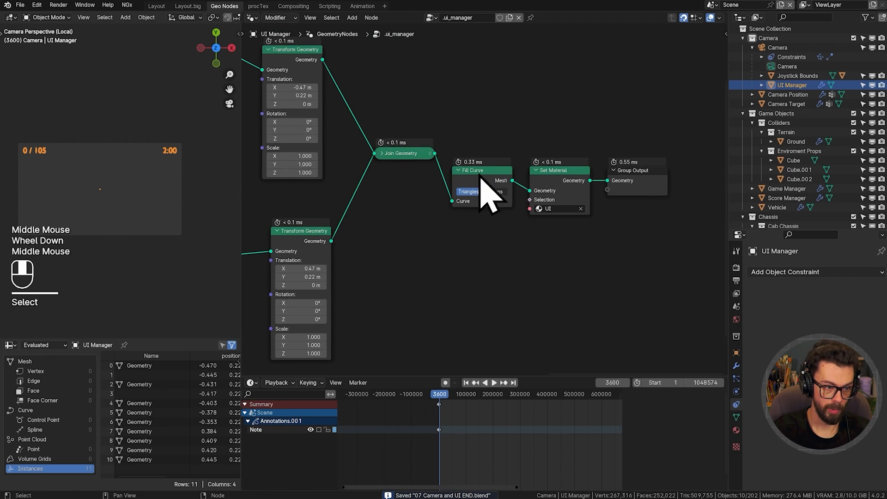
key(ctrl+s)
key(KP_Divide)
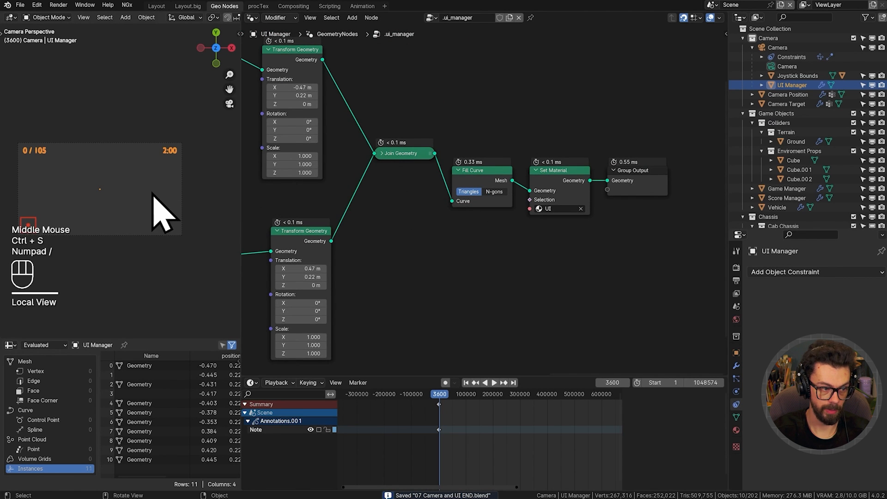
click(101, 182)
key(ctrl+s)
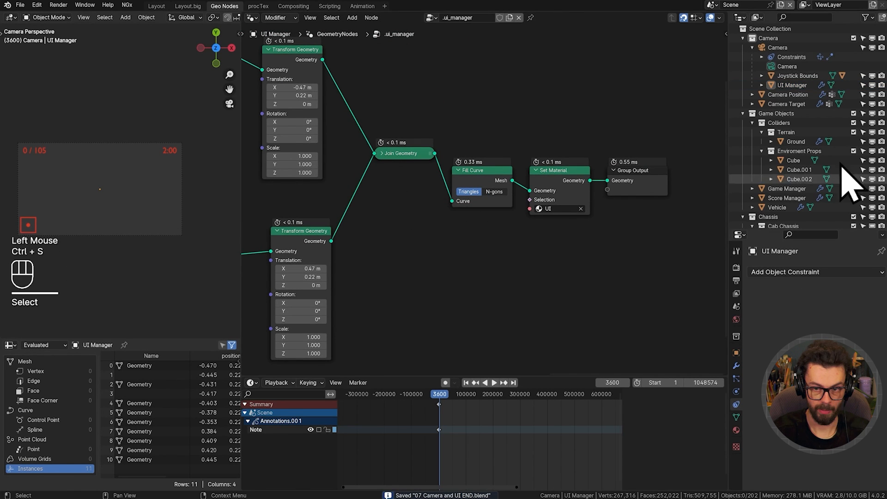
- Enable the Camera's Copy Location and Track To constraints and start playback
click(785, 48)
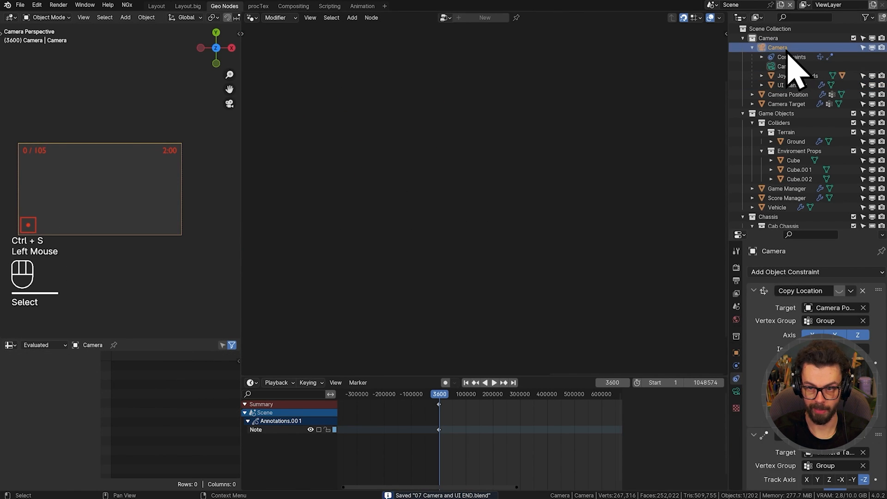
click(838, 290)
click(839, 435)
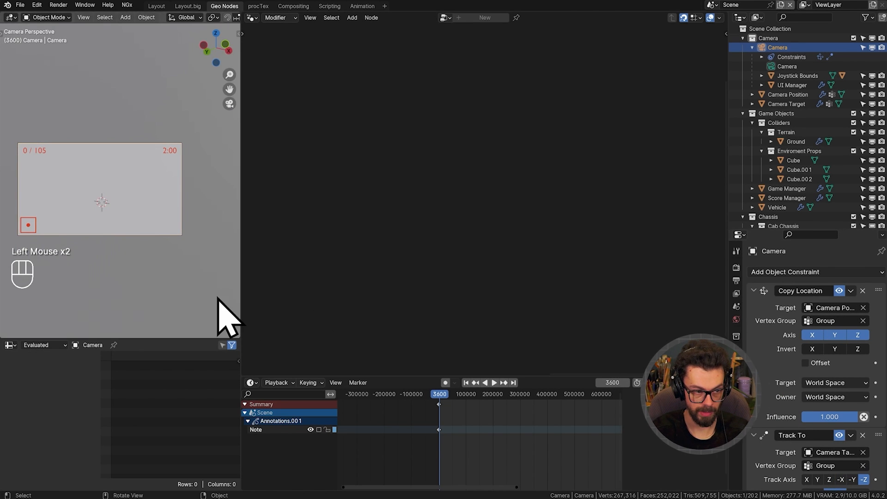
key(space)
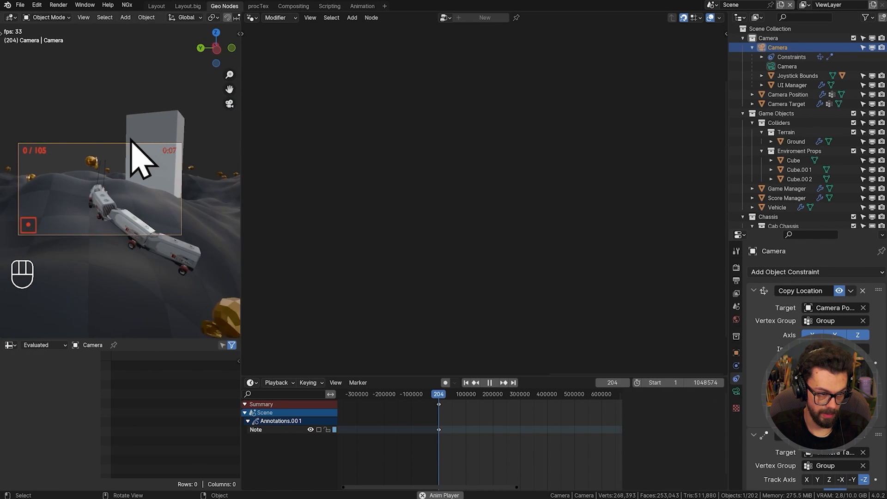
- Widen the 3D viewport and fit the whole camera frame in it
scroll(139, 148, up, 2)
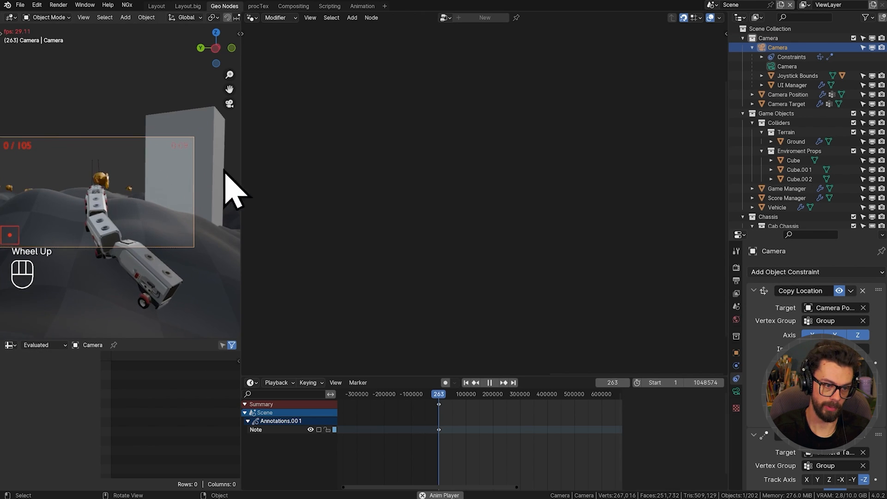
drag(238, 149, 403, 162)
shift+middle_drag(247, 194, 288, 176)
scroll(232, 198, up, 1)
shift+middle_drag(234, 199, 247, 190)
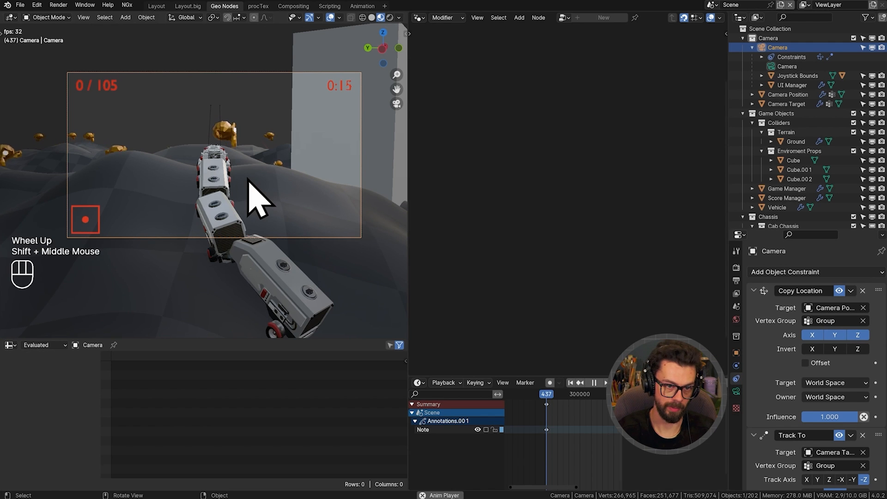
- Switch the viewport to rendered shading and enable Ambient Occlusion and Bloom in the EEVEE render settings
click(737, 268)
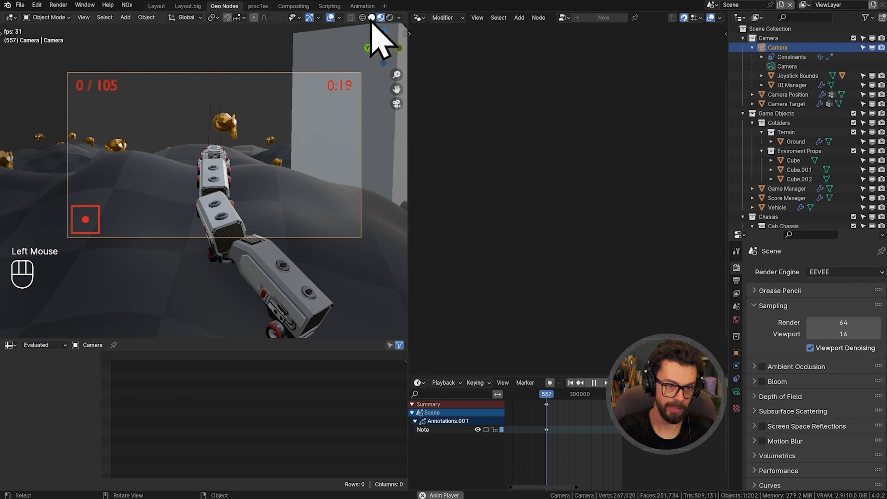
click(390, 18)
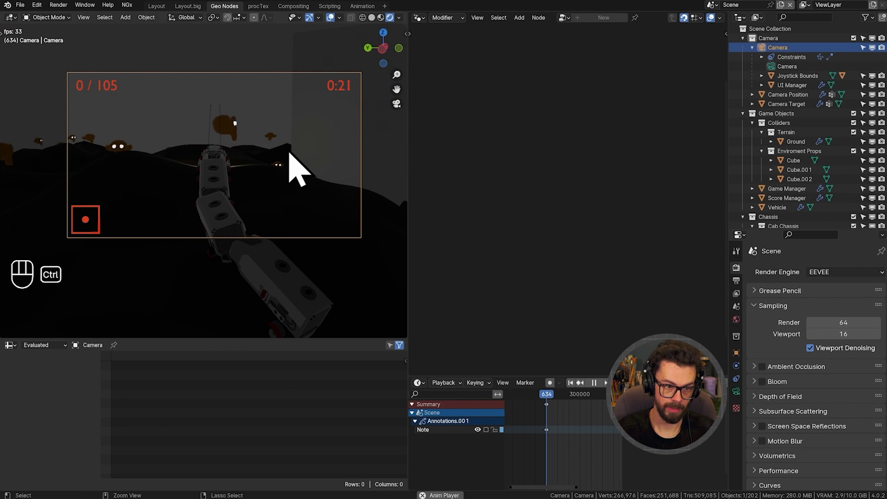
key(ctrl+s)
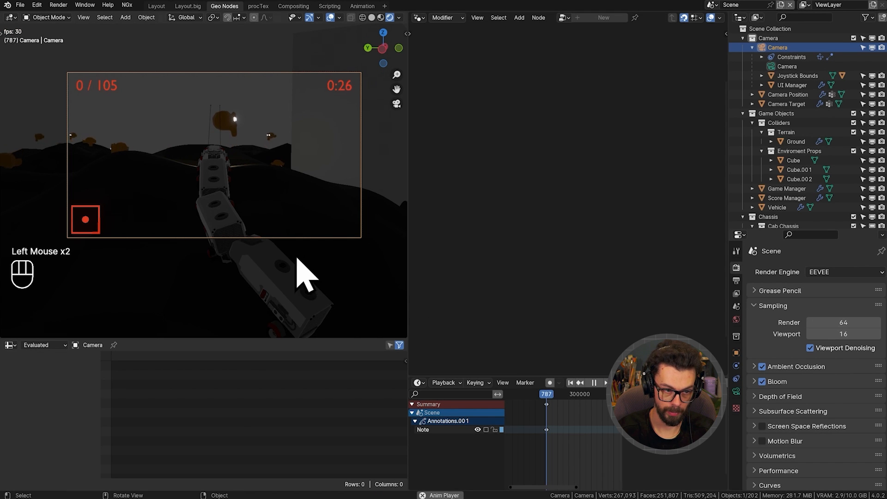
- Slightly raise the Bloom intensity and collapse the Bloom settings
middle_drag(268, 220, 297, 244)
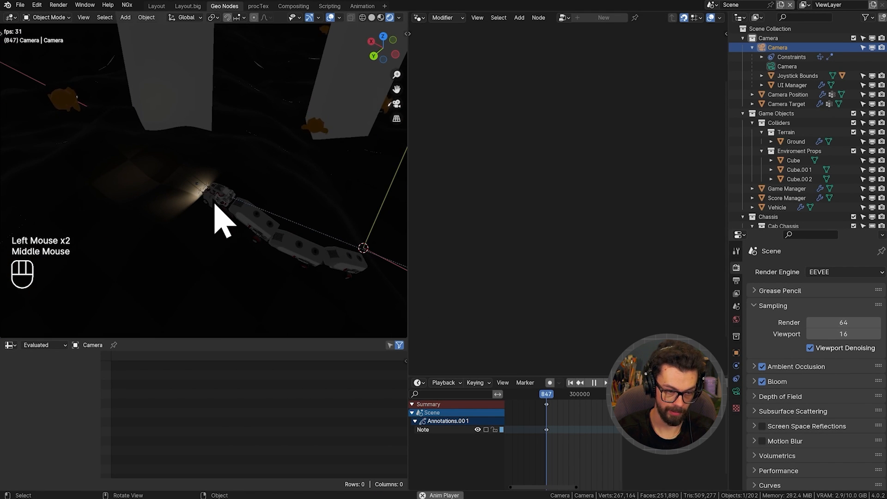
key(KP_0)
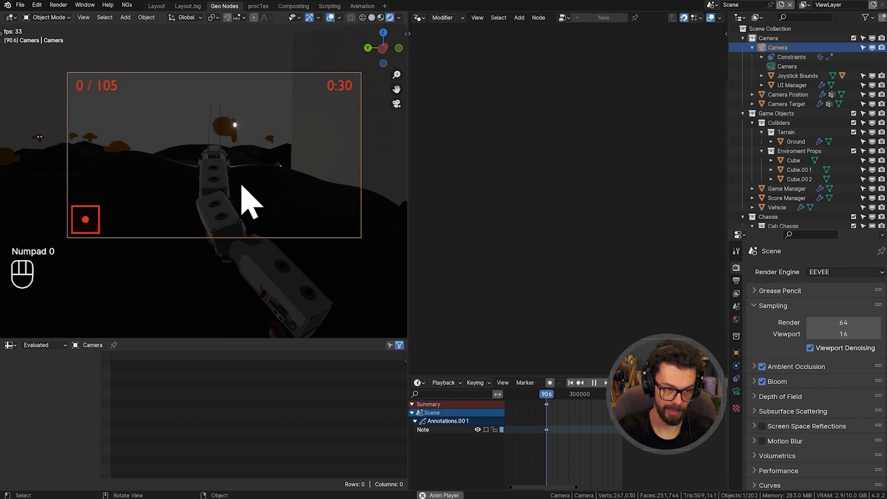
click(758, 382)
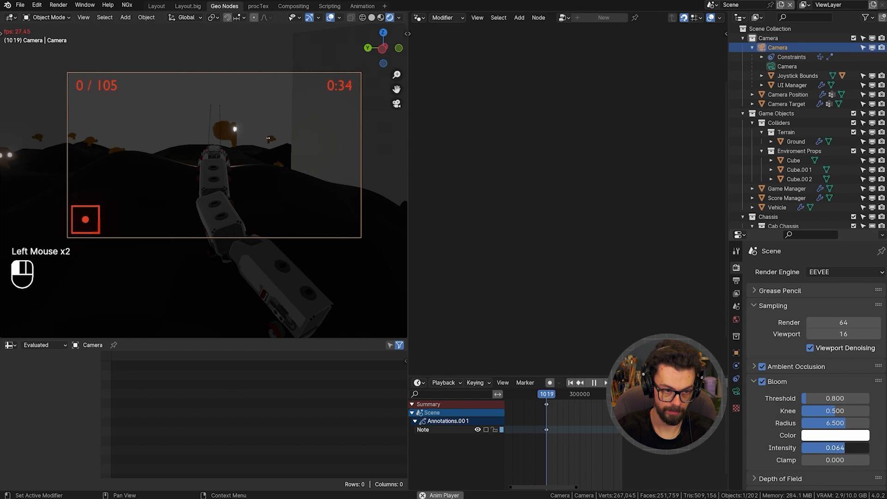
click(761, 381)
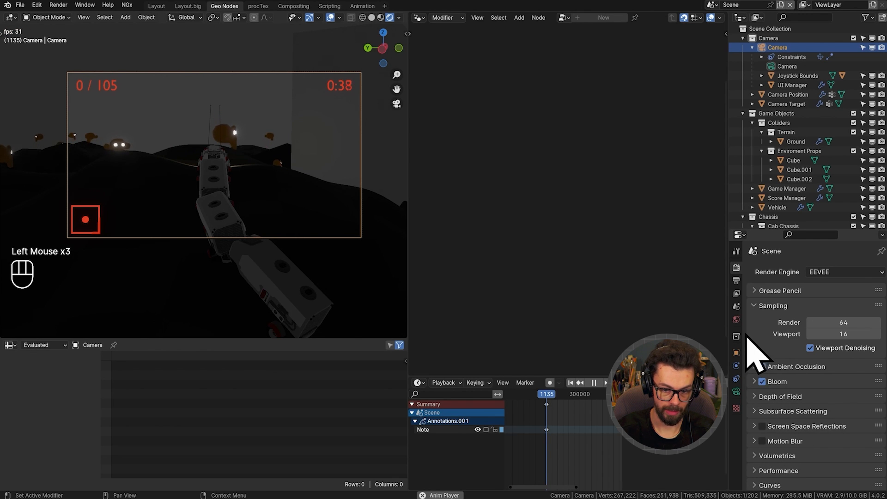
- Change the World background color to a dark blue with about hue 0.623, saturation 0.540 and value 0.062
click(736, 320)
click(837, 347)
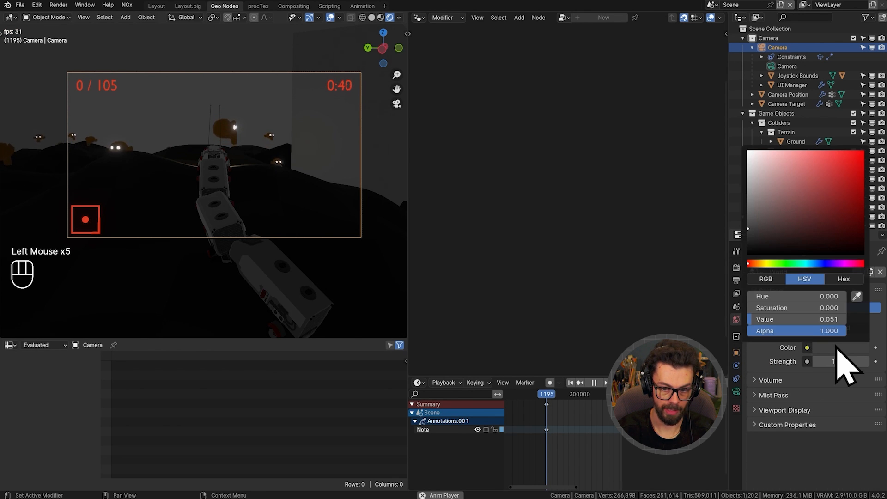
drag(805, 264, 819, 264)
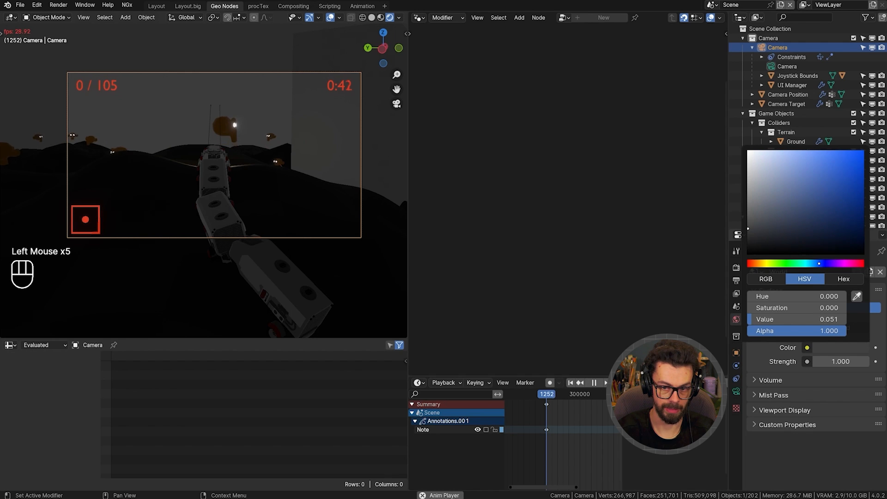
drag(787, 225, 792, 226)
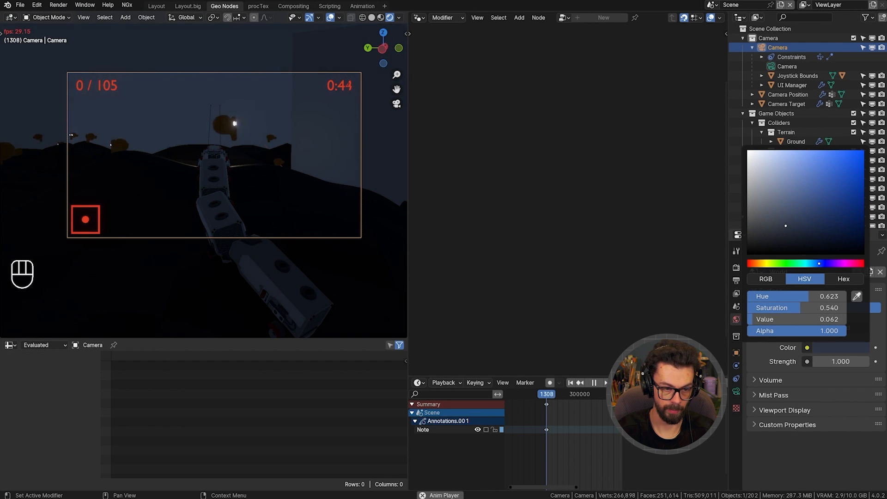
- Create a new collection under Scene Collection and place it between the Camera and Game Objects collections
click(766, 38)
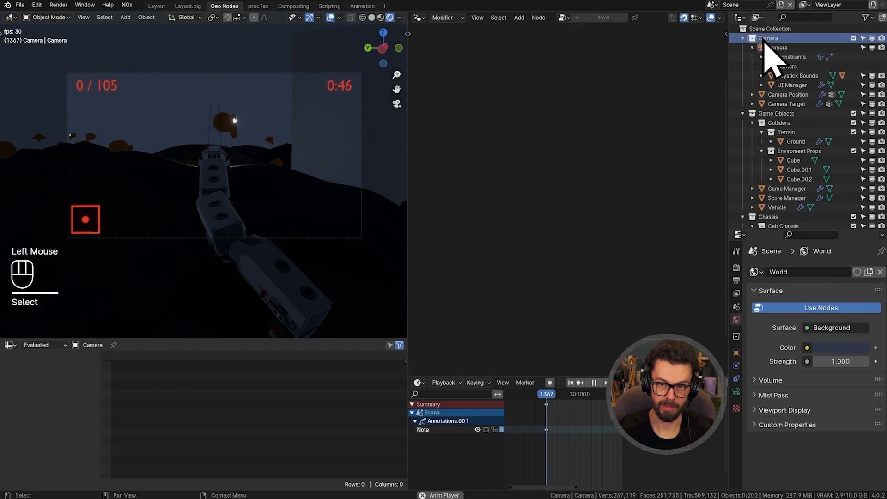
click(773, 29)
key(c)
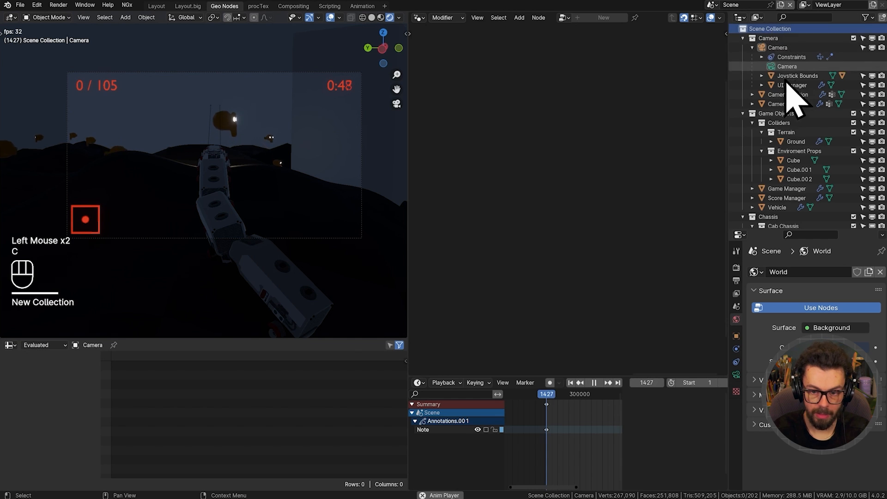
scroll(788, 116, down, 2)
scroll(772, 221, down, 1)
drag(773, 218, 803, 34)
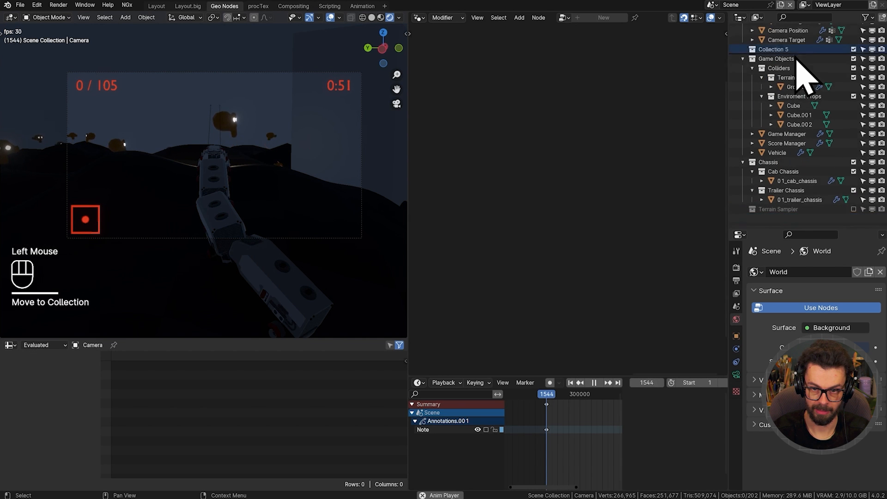
- Rename the new collection as Light
scroll(802, 89, up, 3)
double_click(791, 104)
double_click(780, 113)
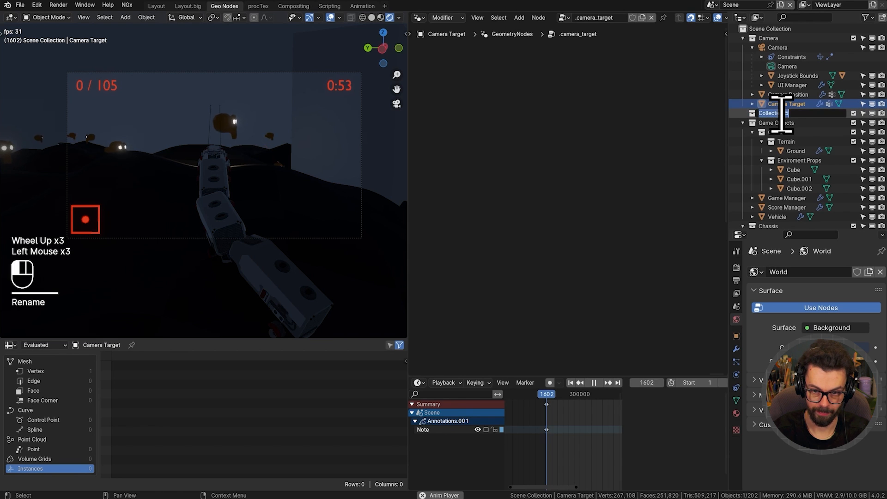
text(Light)
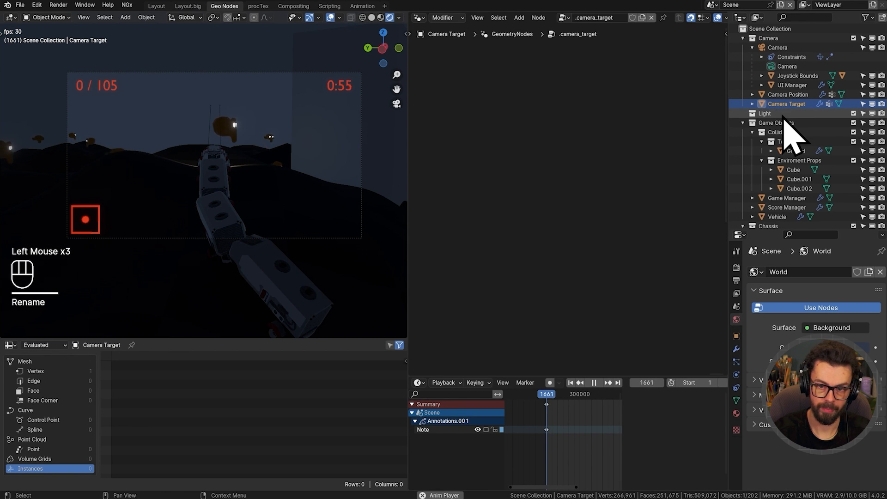
- Add a Sun light to the Light collection
click(204, 293)
key(shift+a)
mouse_move(181, 300)
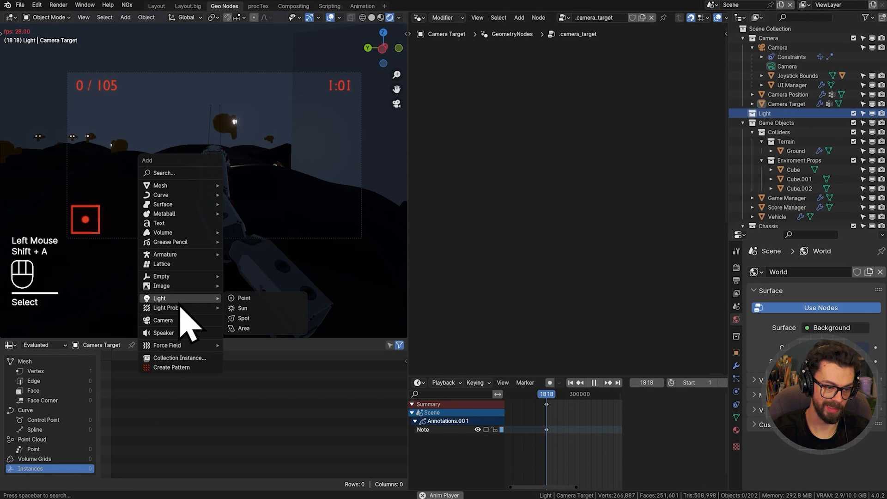
click(252, 308)
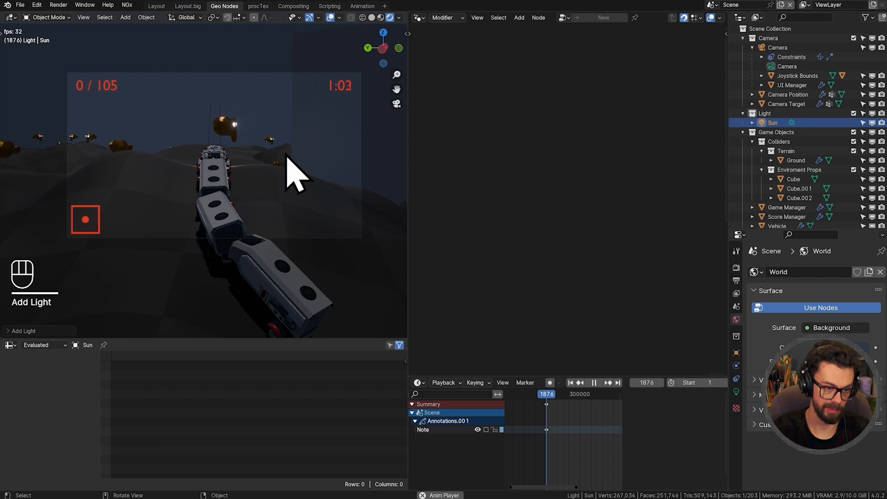
- Rotate the sun freely so it lights the terrain from the side, and raise its strength to 34
key(r)
key(r)
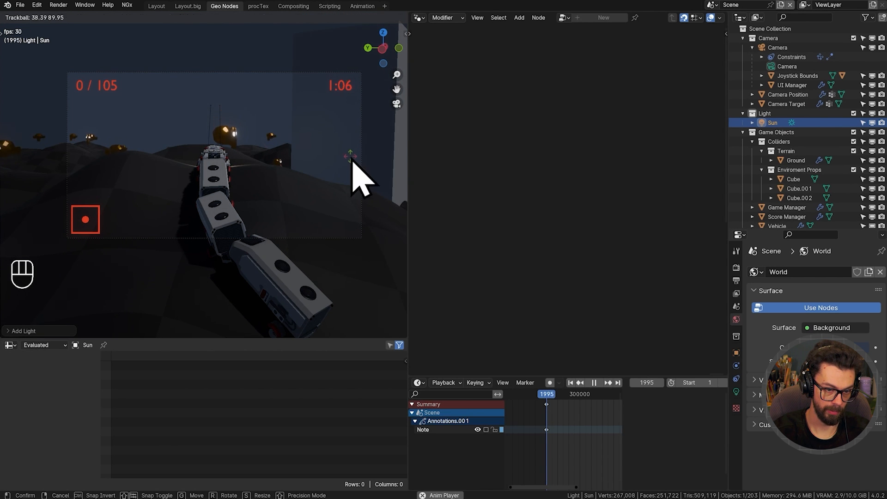
click(333, 155)
right_click(333, 155)
click(333, 154)
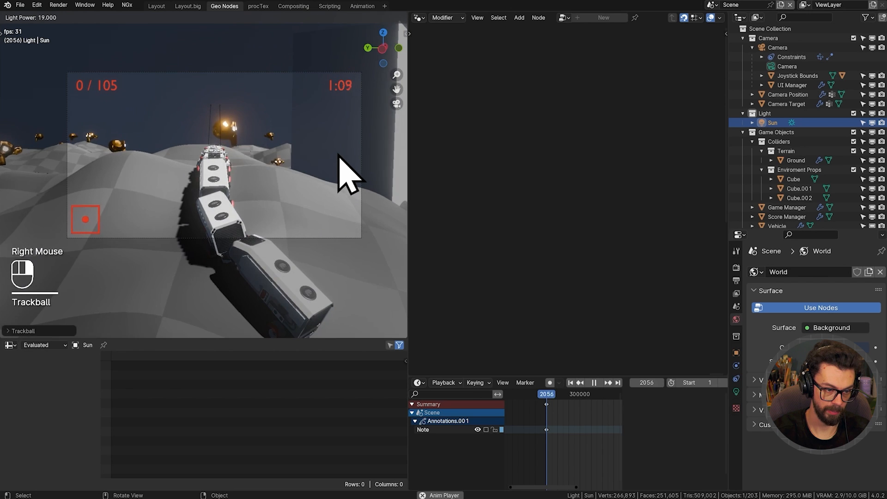
click(341, 156)
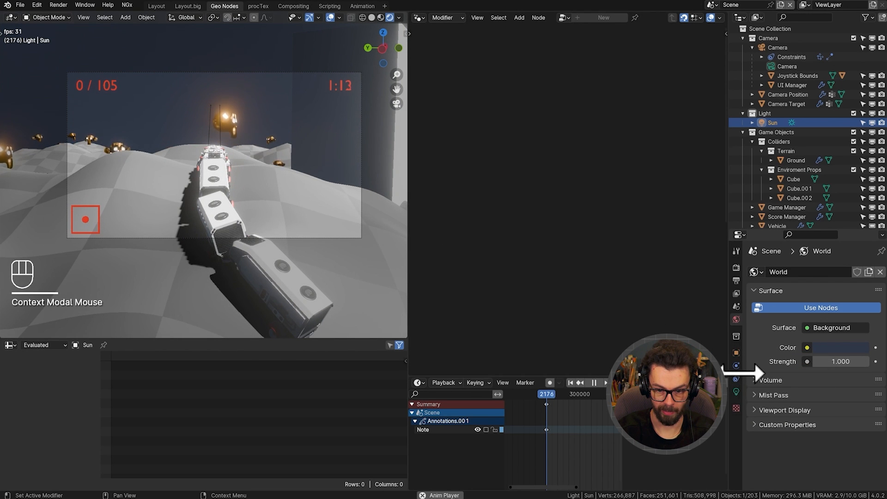
- Change the Sun light's color to a pale peach tone
click(736, 391)
click(820, 336)
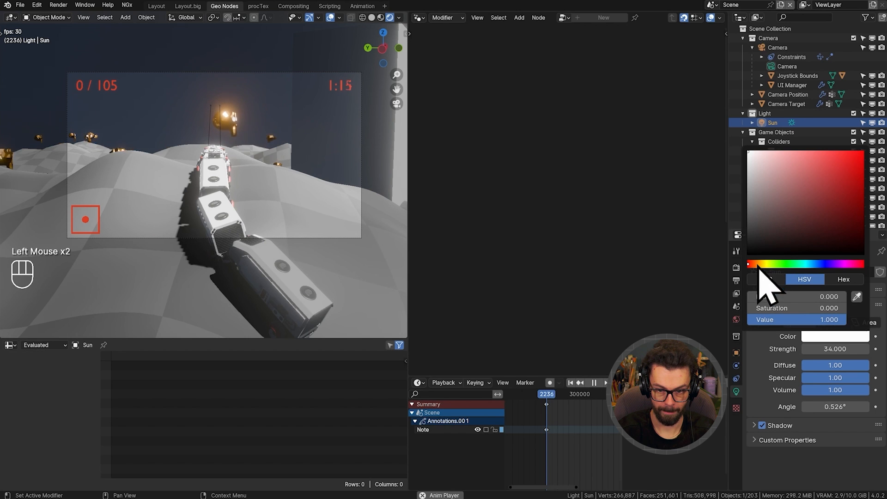
drag(758, 266, 764, 264)
drag(765, 162, 769, 154)
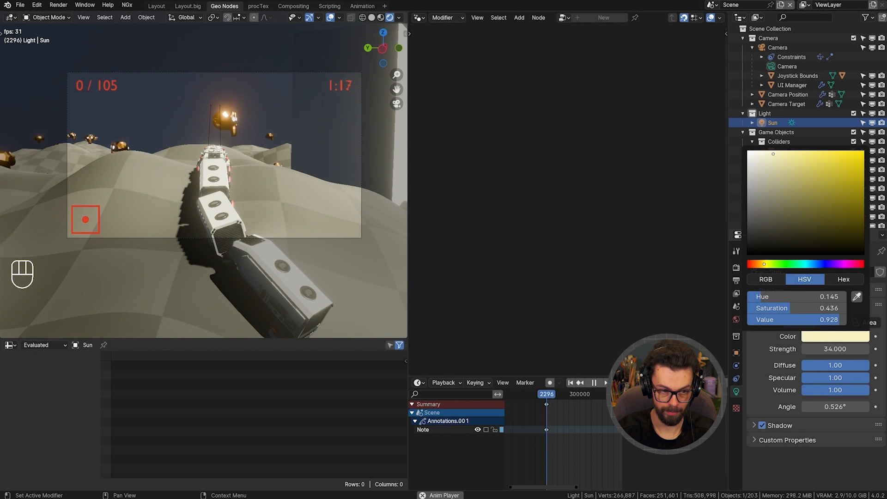
drag(763, 264, 756, 263)
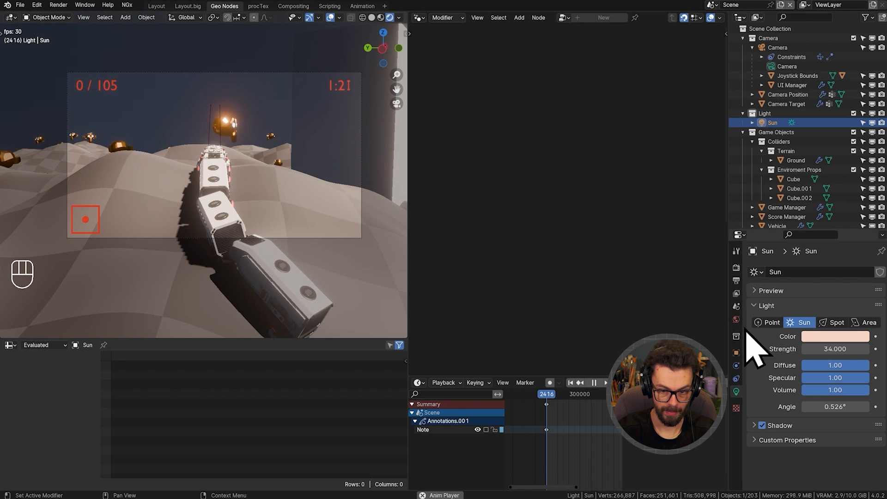
- Shift the World background color's hue from blue toward a dark violet
click(737, 319)
click(827, 347)
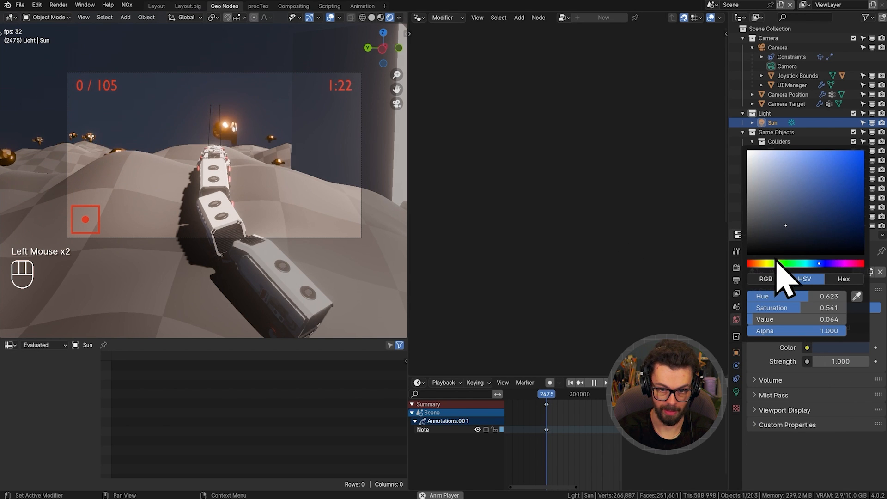
drag(821, 270, 834, 263)
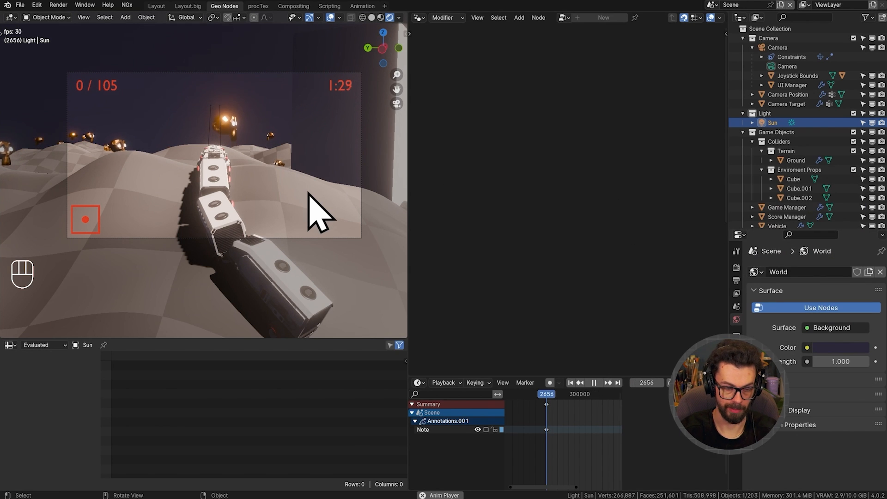
- Start controller monitoring with the XInput Reader in the 3D viewport and hide the sidebar to drive the vehicle
key(n)
key(n)
key(n)
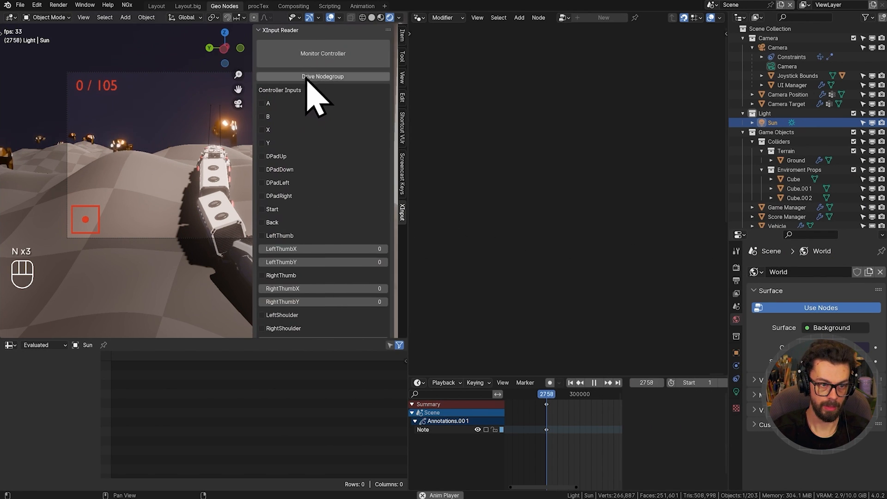
click(308, 61)
key(n)
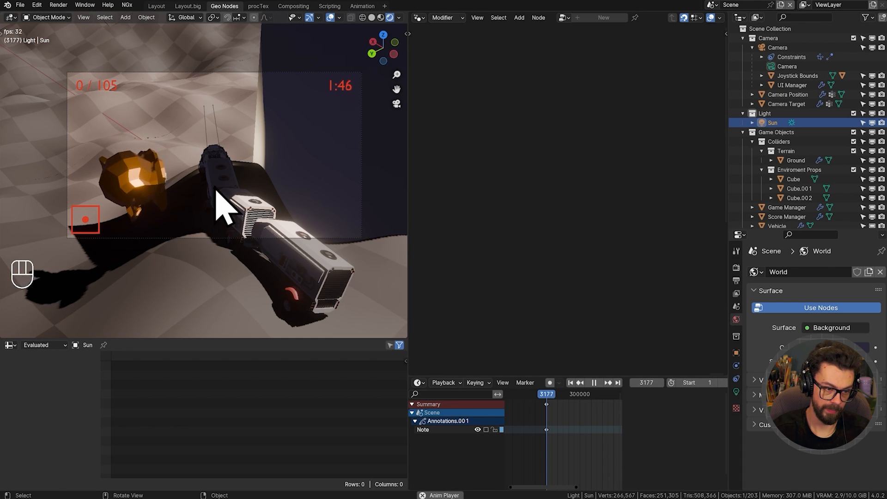
- Set the camera's Passepartout opacity to 1.000 in its viewport display settings
click(788, 47)
click(736, 391)
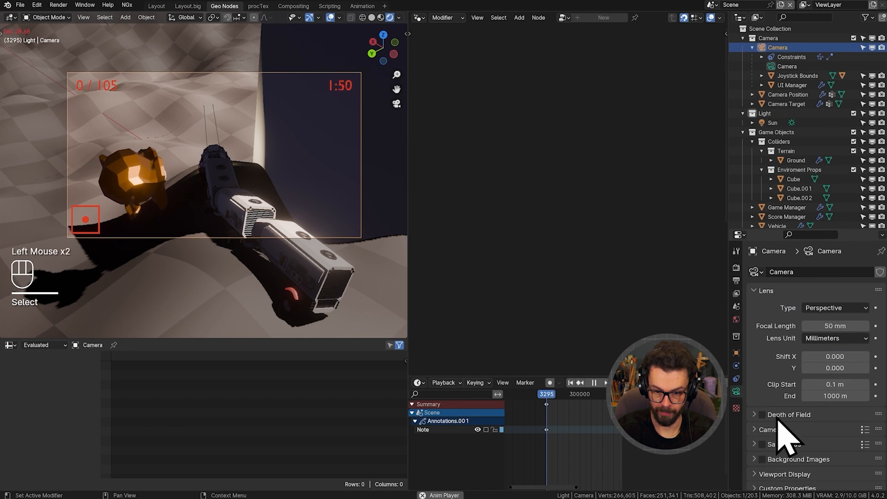
scroll(781, 436, down, 5)
click(776, 469)
scroll(799, 432, down, 5)
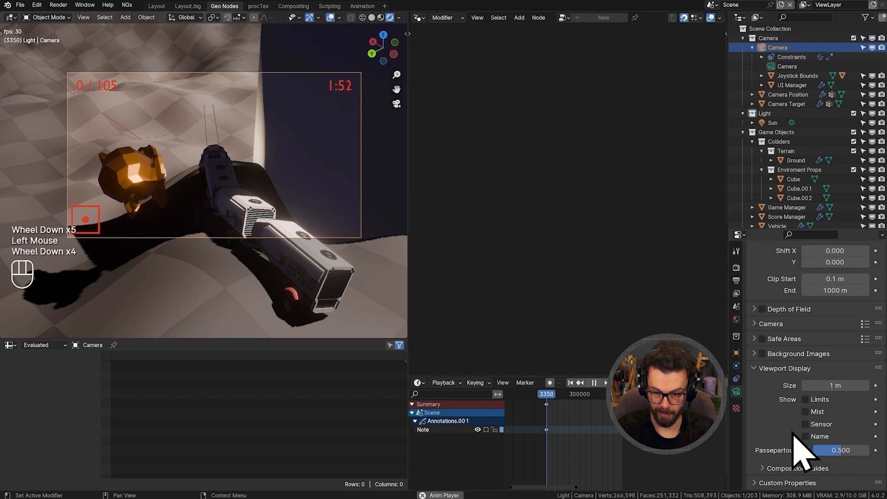
drag(828, 452, 868, 451)
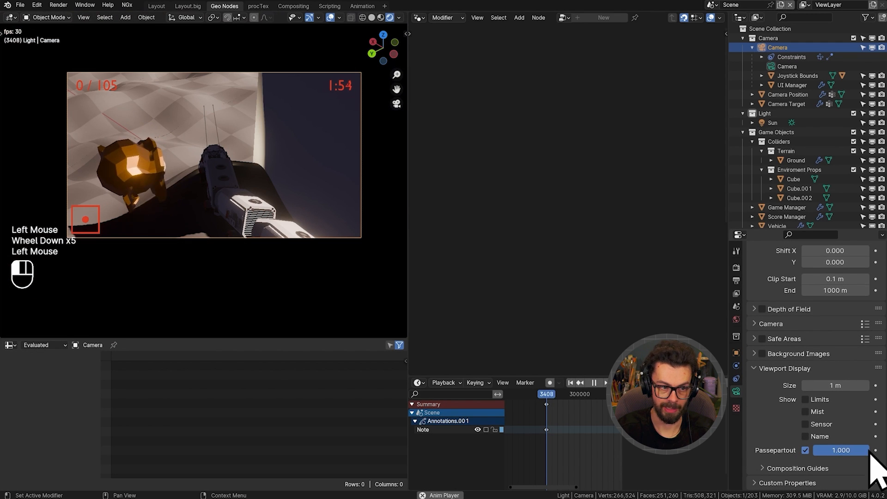
- Enlarge the 3D viewport over the spreadsheet and set the viewport shading's Compositor option to Camera
drag(327, 339, 317, 429)
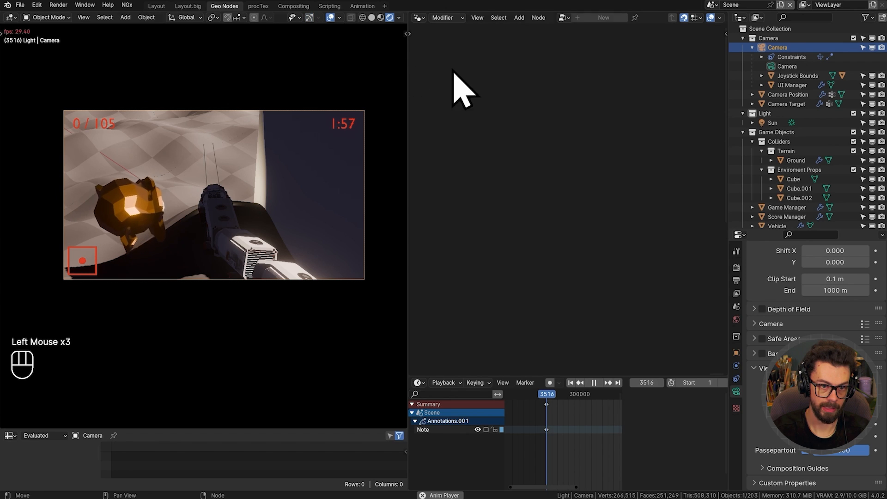
click(398, 18)
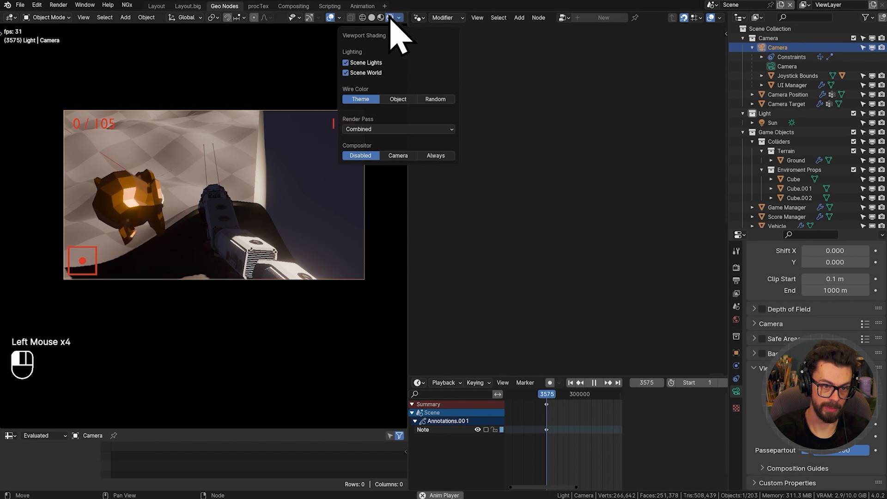
click(400, 19)
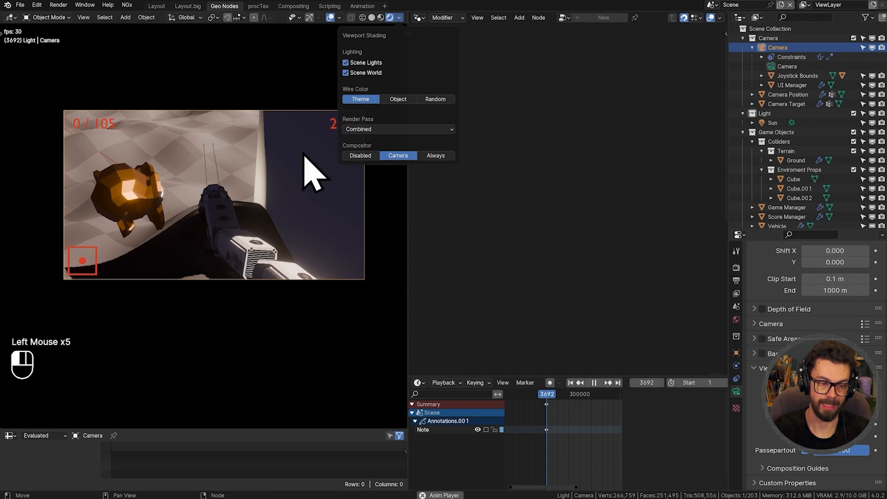
- Switch the geometry node editor to the Compositor, enable Use Nodes and frame the default nodes
click(421, 19)
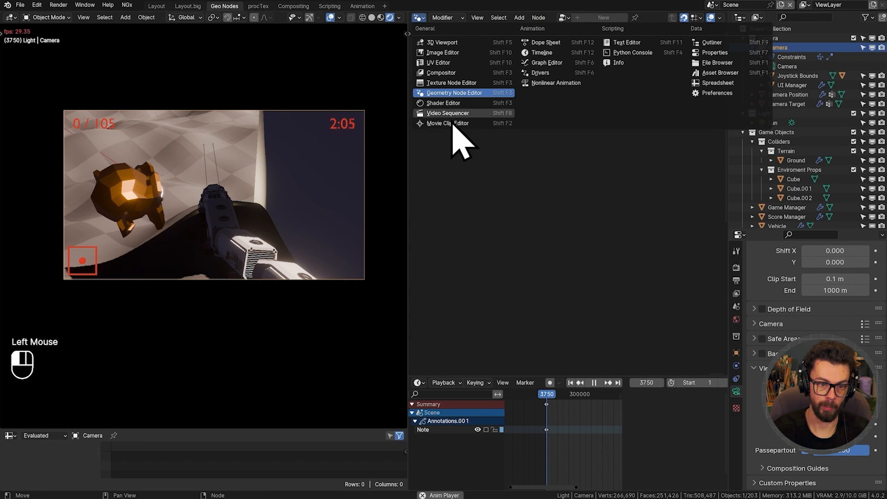
click(450, 73)
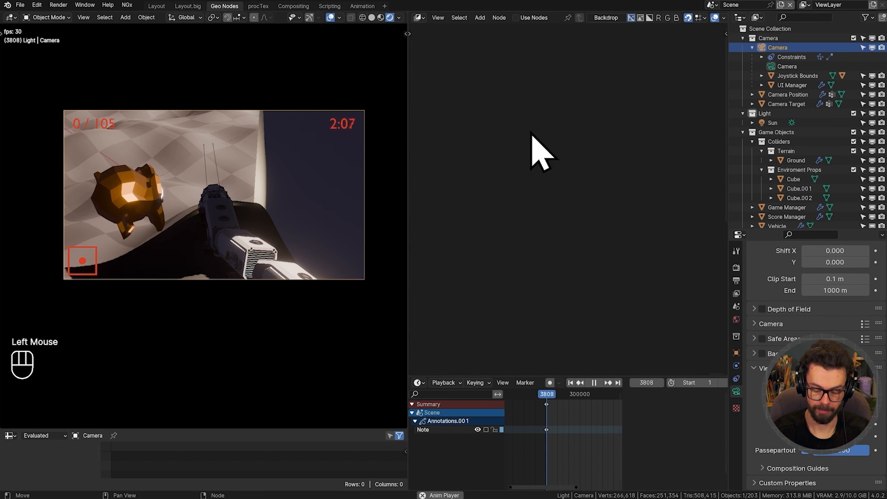
click(516, 17)
key(a)
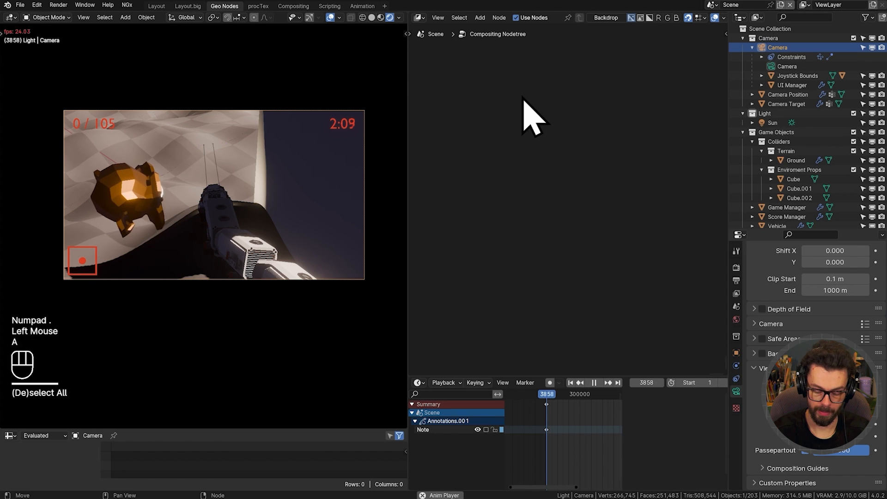
key(KP_Decimal)
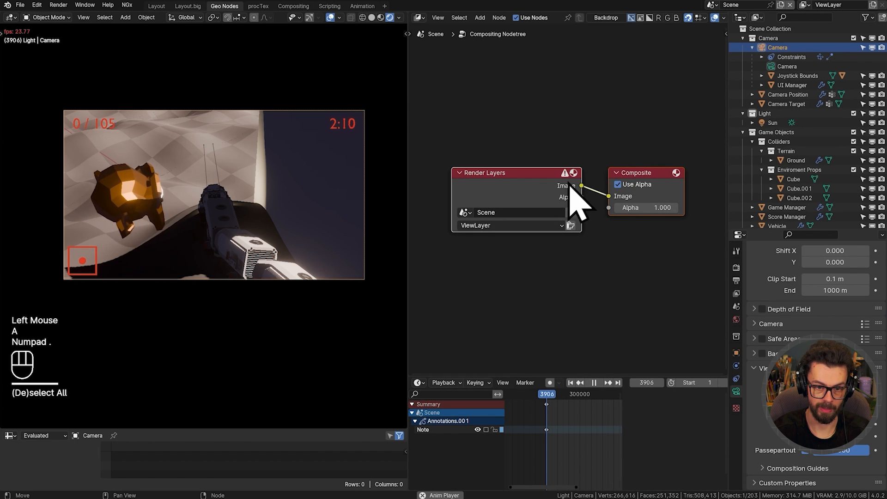
scroll(566, 178, down, 2)
middle_drag(566, 178, 560, 172)
- Stop the animation playback and spread the Render Layers and Composite nodes farther apart
key(shift+space)
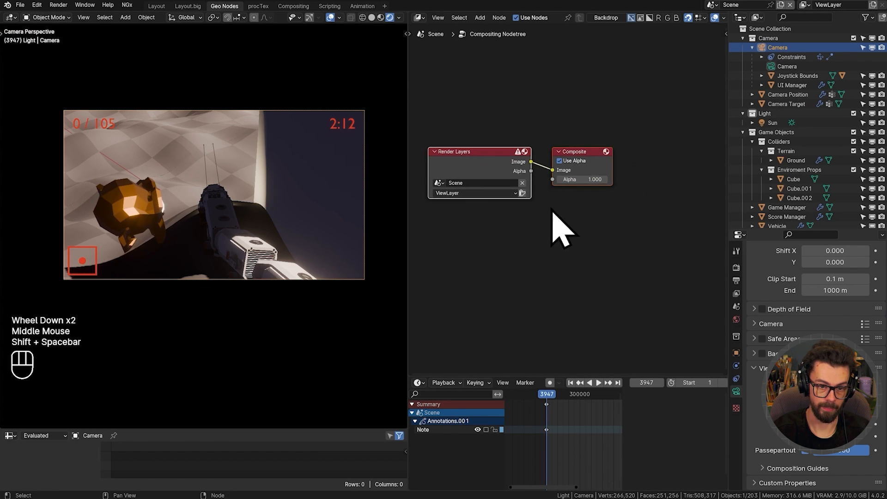
drag(471, 99, 640, 261)
key(s)
click(662, 249)
middle_drag(542, 224, 561, 201)
- Create a new texture of type Blend with Linear progression and Vertical orientation
click(736, 408)
click(797, 290)
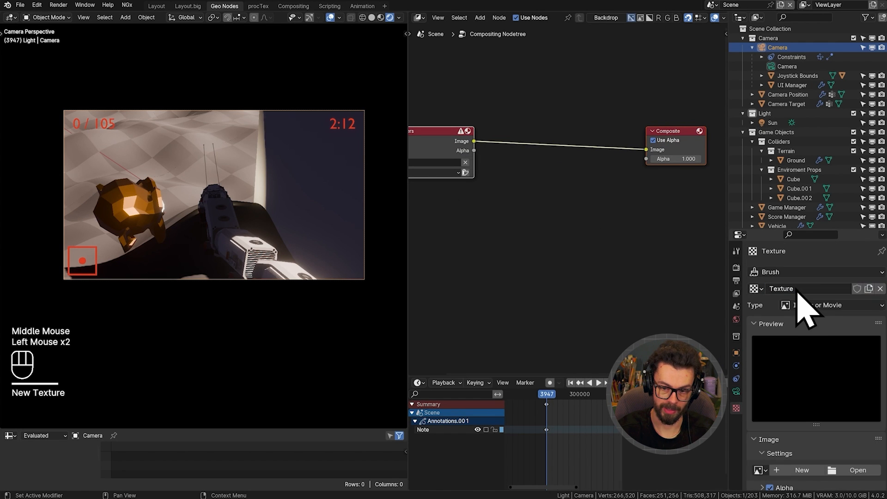
click(813, 305)
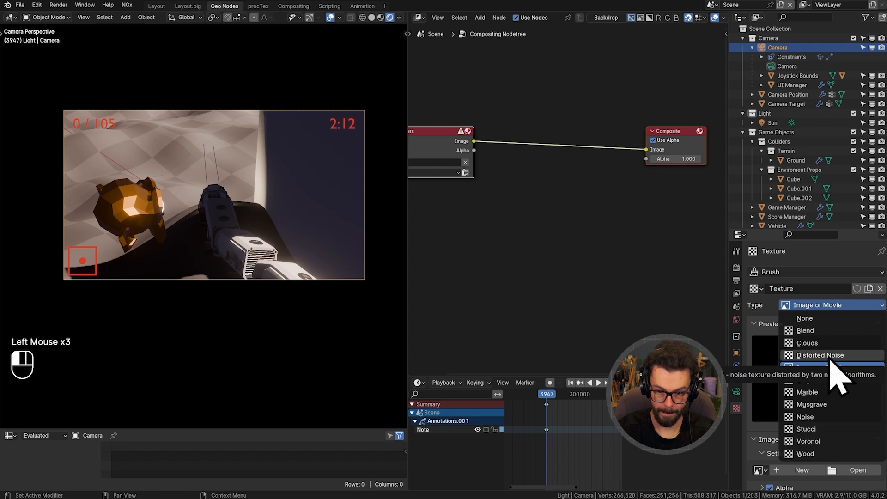
click(834, 330)
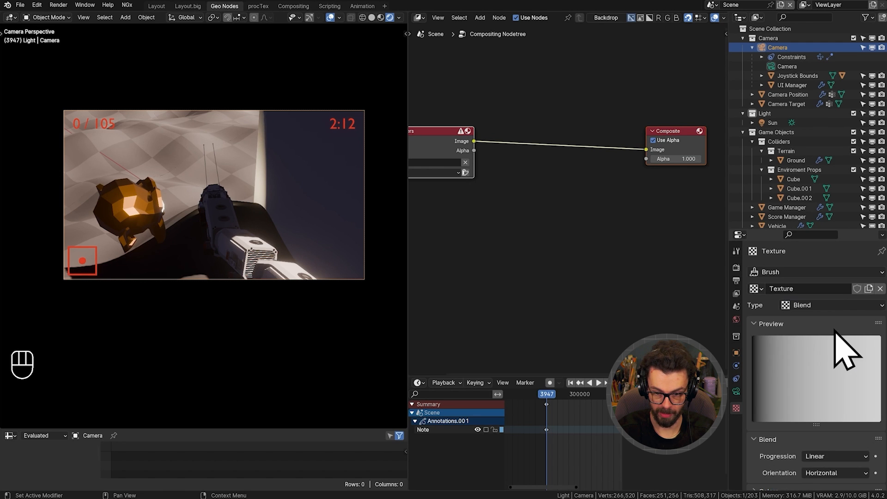
scroll(802, 397, down, 2)
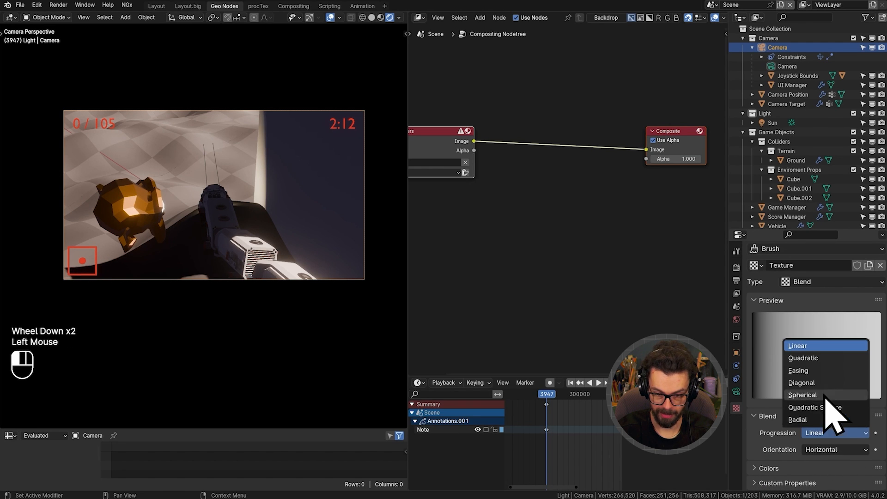
click(811, 451)
click(825, 476)
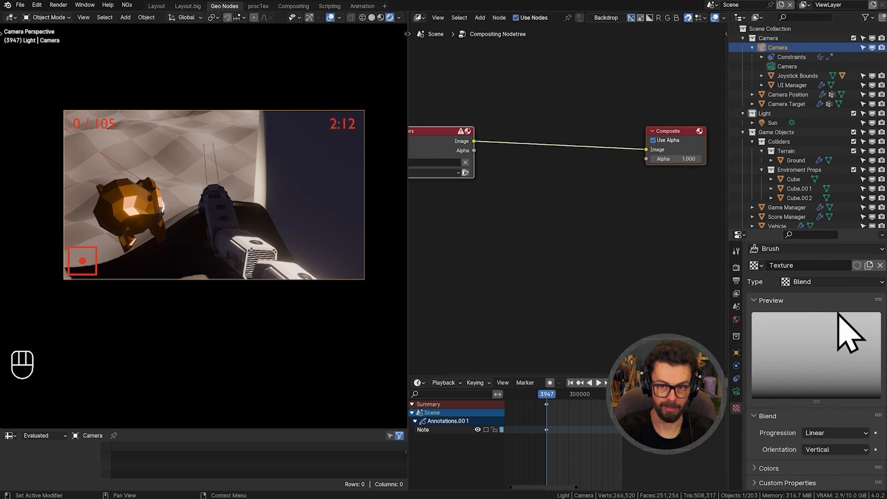
- Rename the new texture as gradient
click(799, 265)
key(BackSpace)
text(gradi)
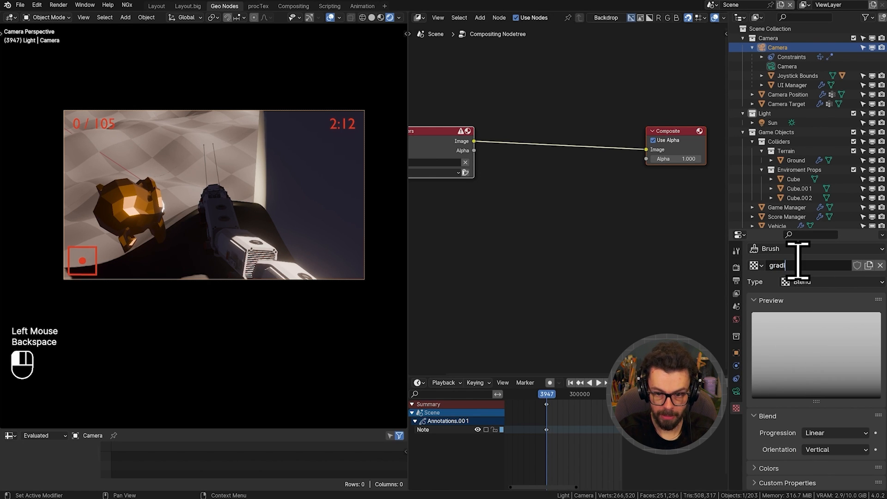
text(ent)
key(Return)
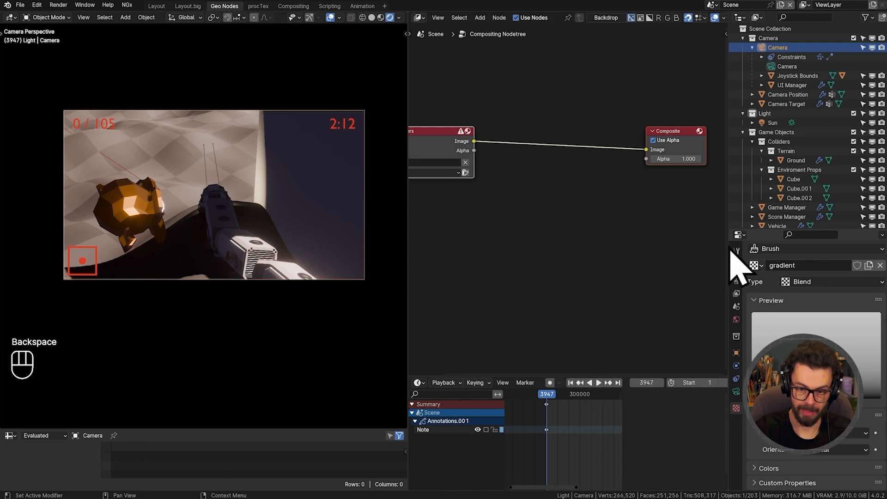
- Add a Texture input node to the compositor and assign the gradient texture to it
click(514, 175)
key(shift+a)
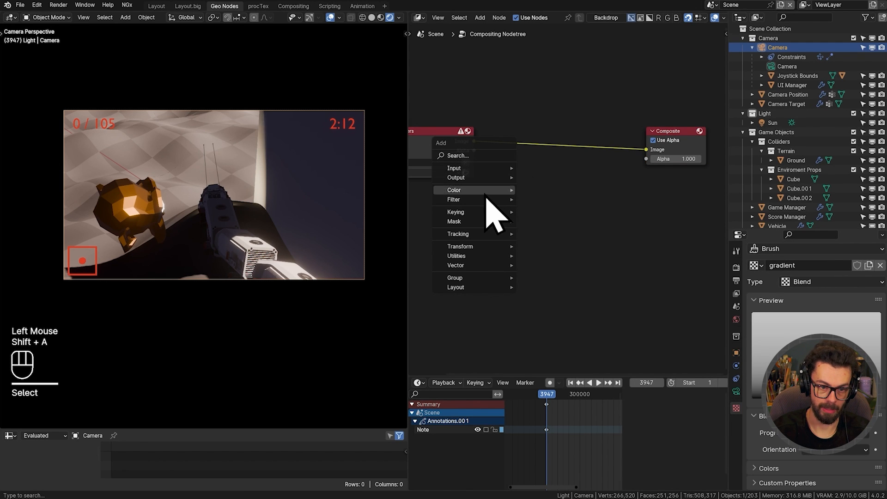
mouse_move(471, 170)
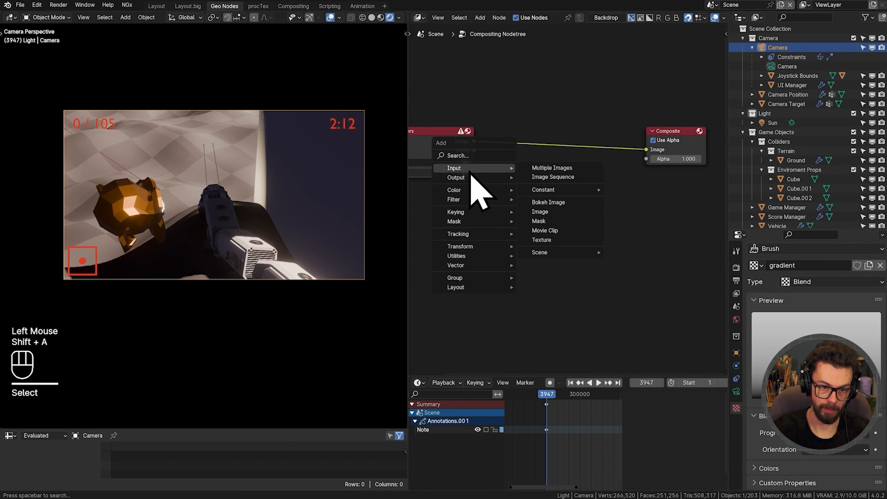
click(565, 240)
click(531, 230)
click(525, 245)
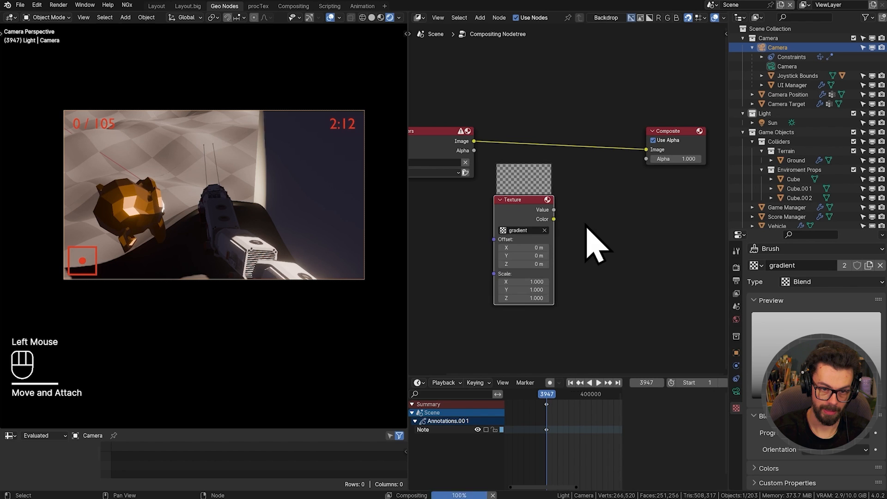
- Place the Texture node below the Render Layers node and widen the compositor area
scroll(552, 236, up, 2)
middle_drag(552, 236, 598, 217)
drag(598, 217, 479, 249)
middle_drag(558, 217, 561, 196)
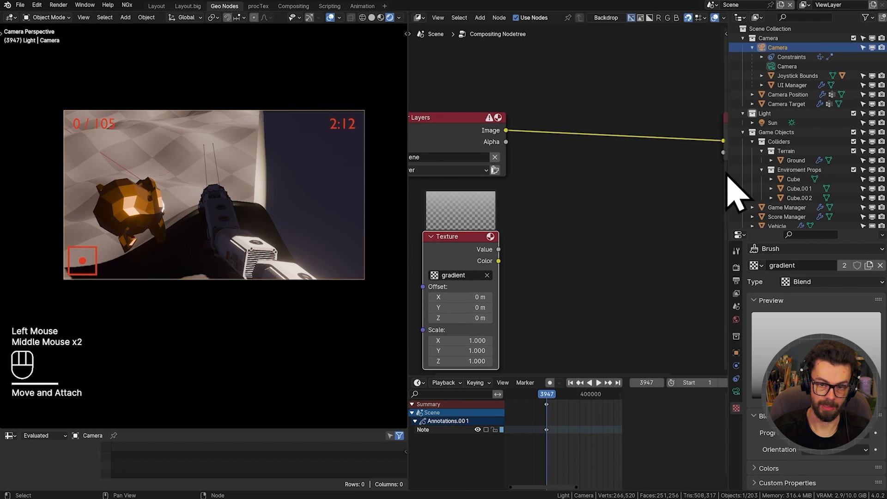
drag(729, 171, 787, 174)
middle_drag(637, 183, 640, 182)
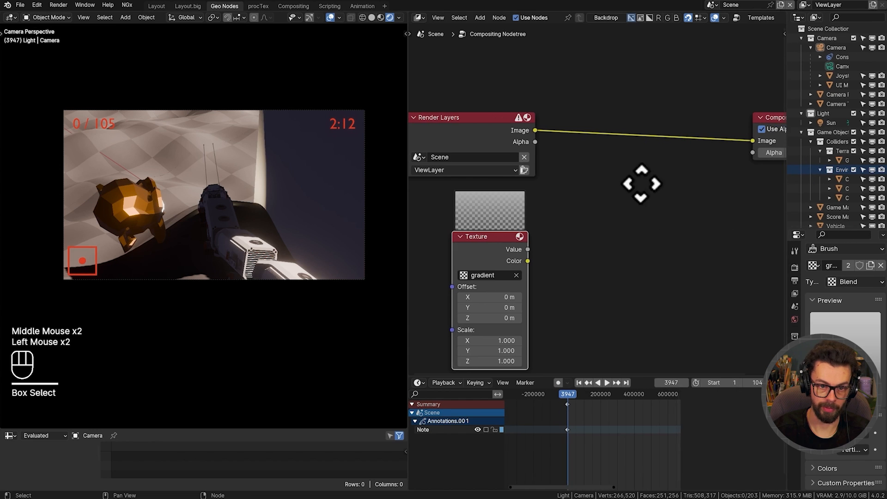
- Insert a Mix Color node between Render Layers and Composite and connect the gradient texture's Color output to its second Image input
key(x)
key(shift+a)
text(mix)
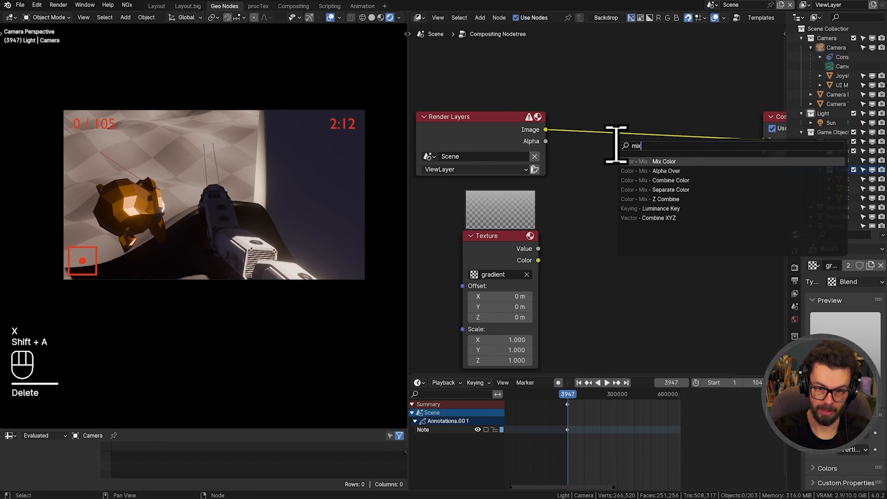
key(Return)
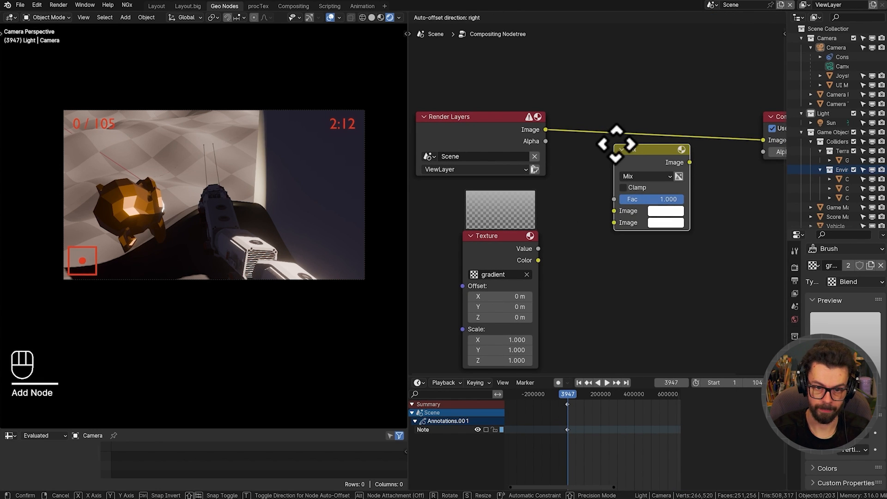
click(616, 111)
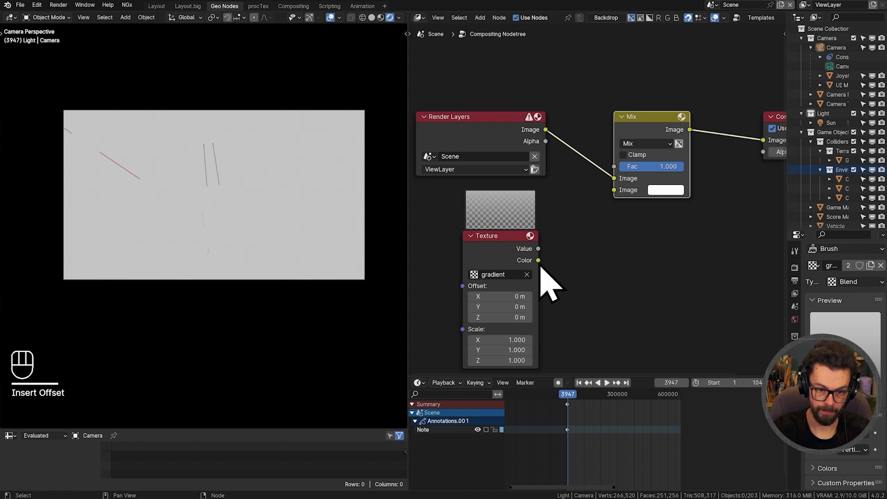
drag(538, 261, 600, 217)
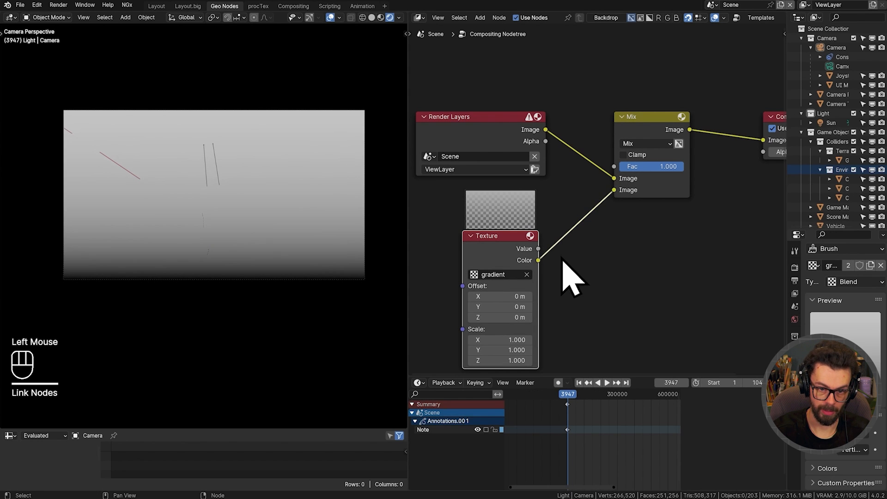
- Try the Overlay blending mode on the mix node with its factor lowered to about 0.8
click(659, 144)
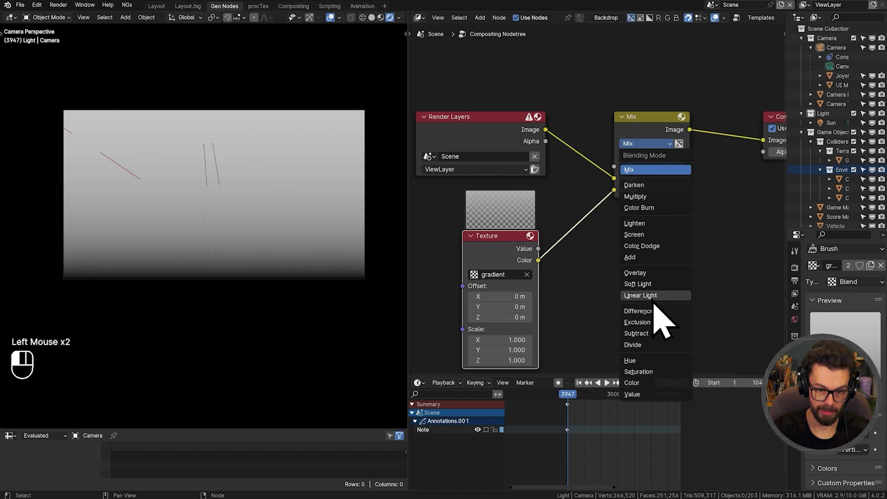
click(653, 273)
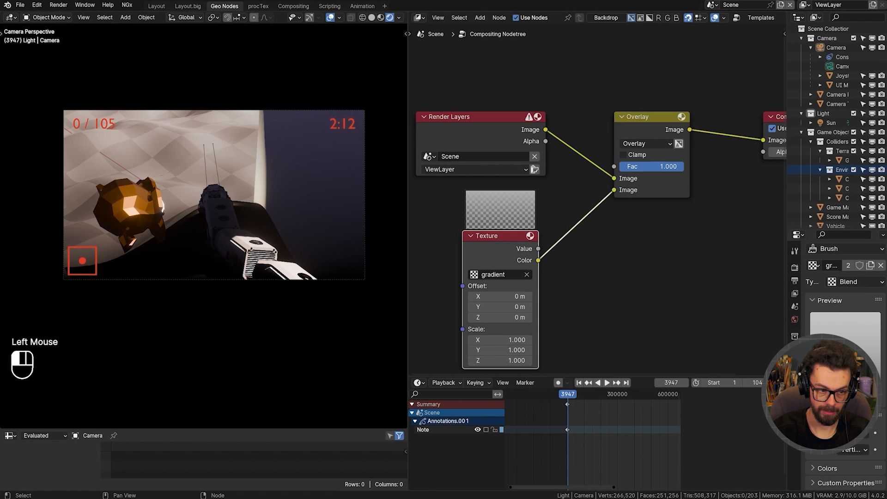
drag(668, 167, 658, 166)
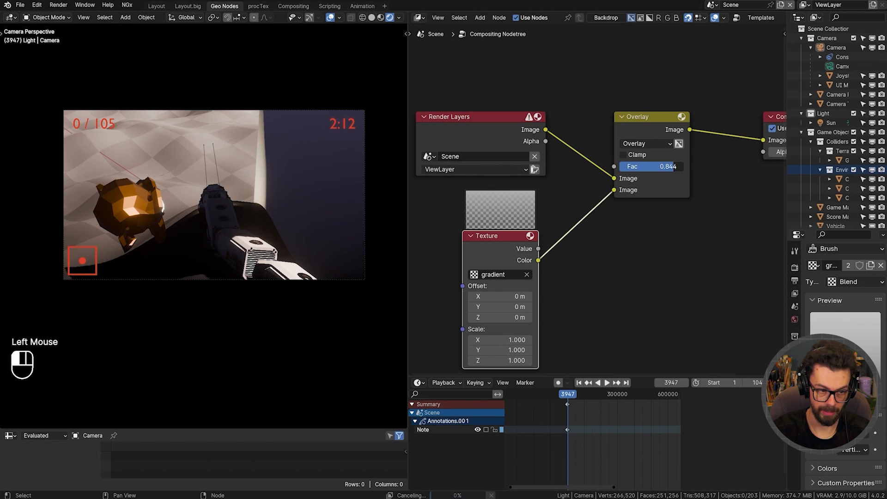
- Set the mix node to Linear Light with a factor of 0.012 and move it closer to Render Layers
click(660, 146)
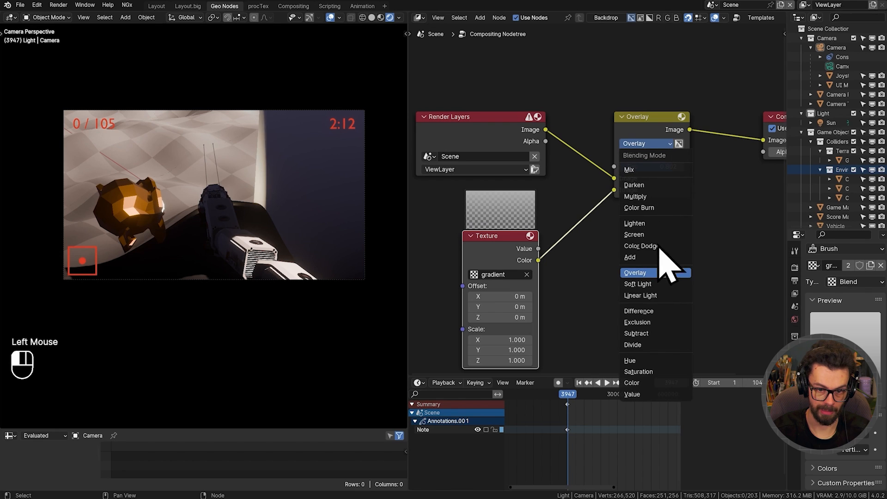
click(662, 295)
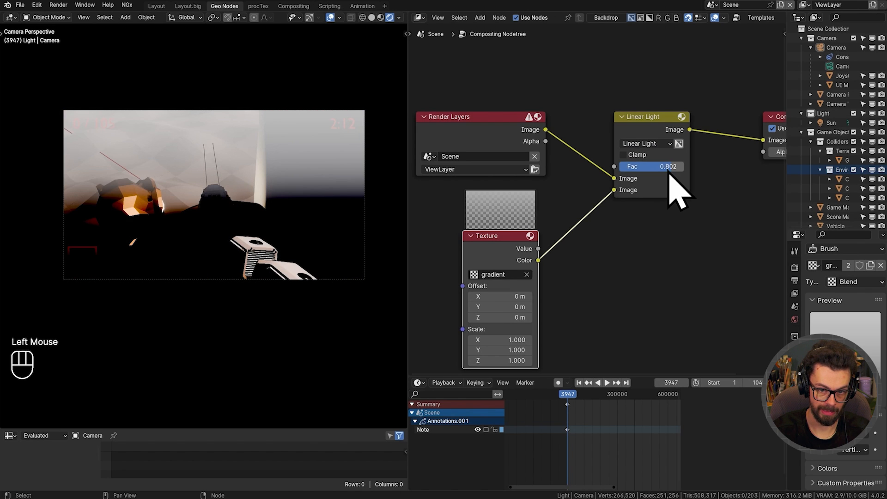
drag(668, 171, 634, 171)
drag(647, 119, 614, 120)
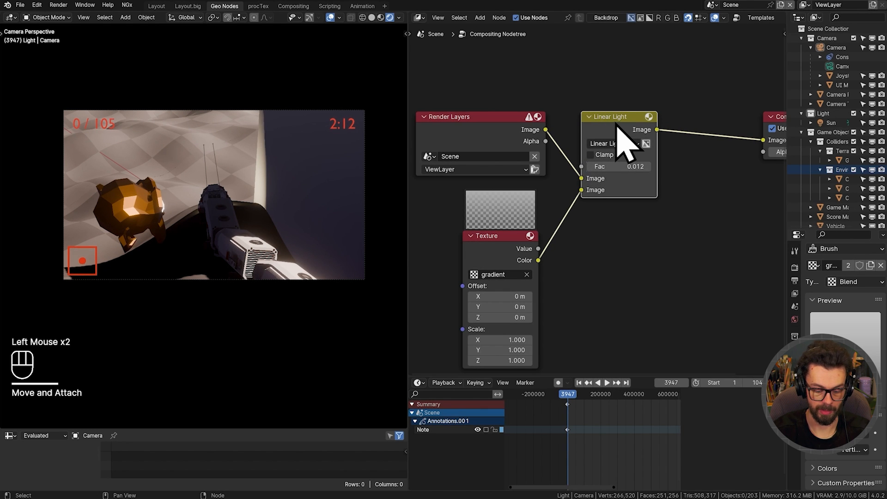
- Mute and unmute the Linear Light node to compare the render with and without the gradient
key(m)
key(m)
key(m)
key(m)
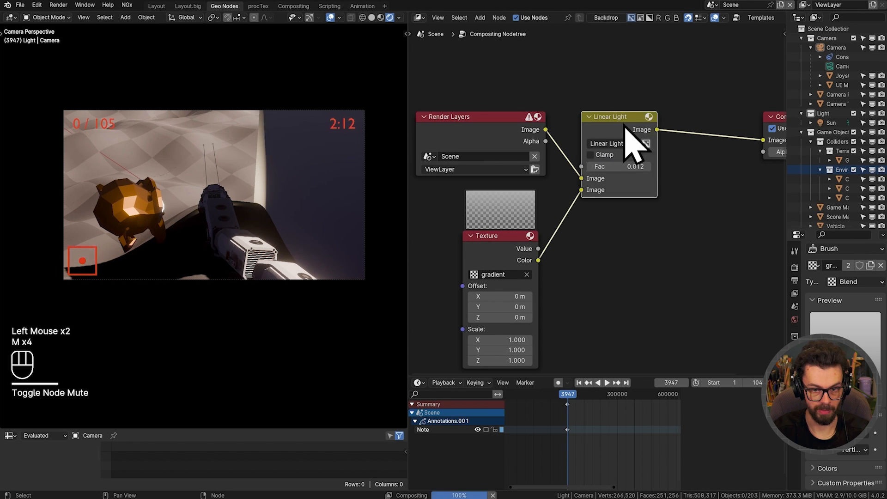
middle_drag(685, 143, 604, 153)
key(shift+a)
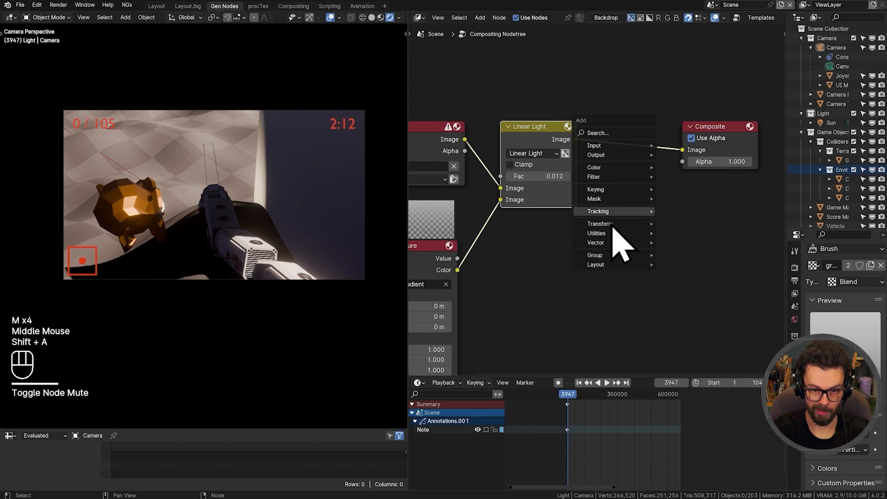
mouse_move(612, 224)
click(694, 326)
click(673, 277)
key(x)
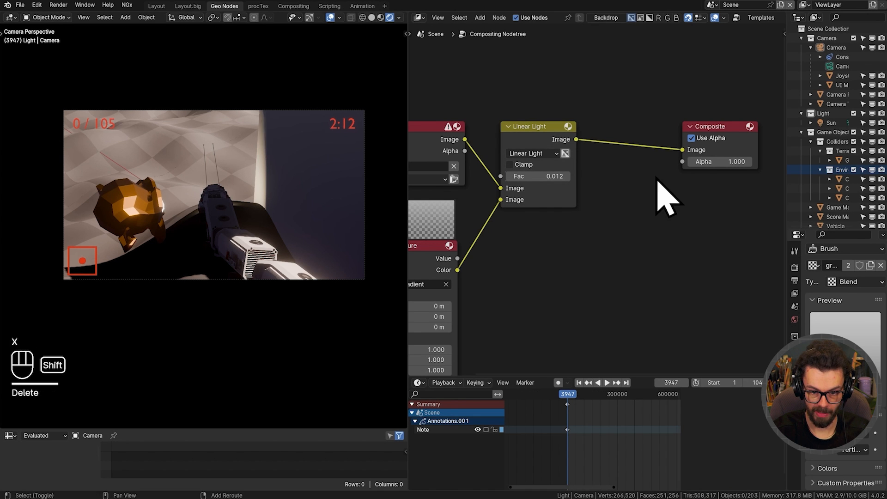
- Insert a Lens Distortion node between the Linear Light node and Composite, with space on both sides
key(shift+a)
mouse_move(657, 179)
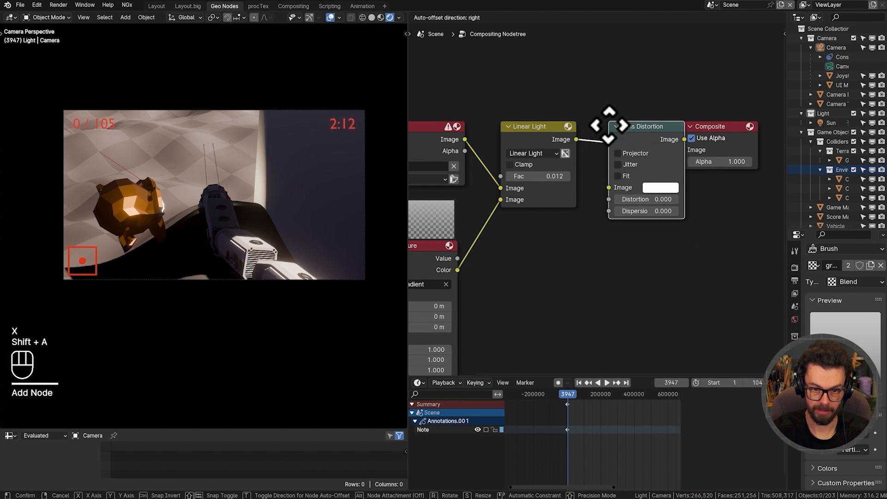
click(686, 162)
middle_drag(687, 162, 620, 188)
scroll(620, 188, up, 2)
key(g)
click(586, 240)
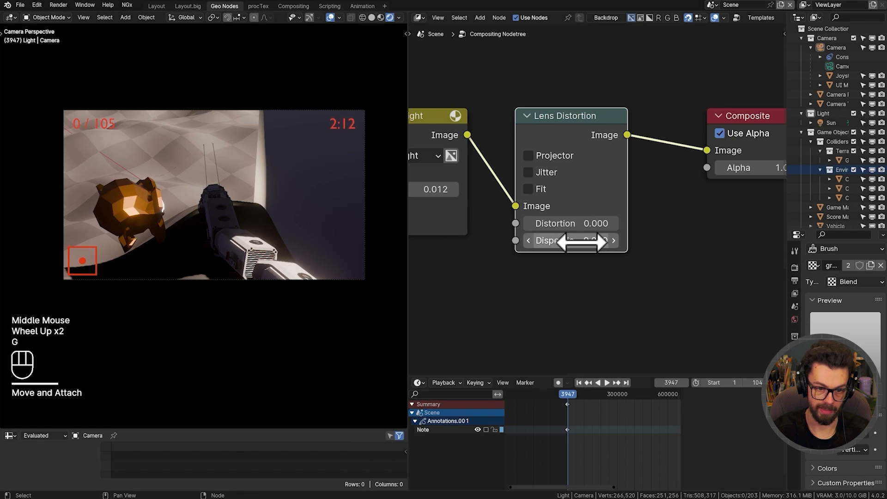
- Enable Projector on the Lens Distortion node, set Dispersion to 0.160 and widen the node
drag(586, 240, 619, 240)
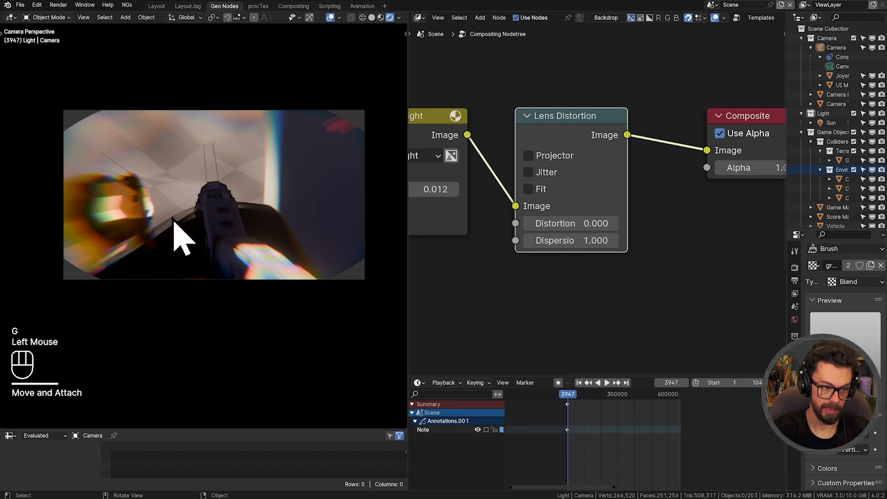
click(553, 157)
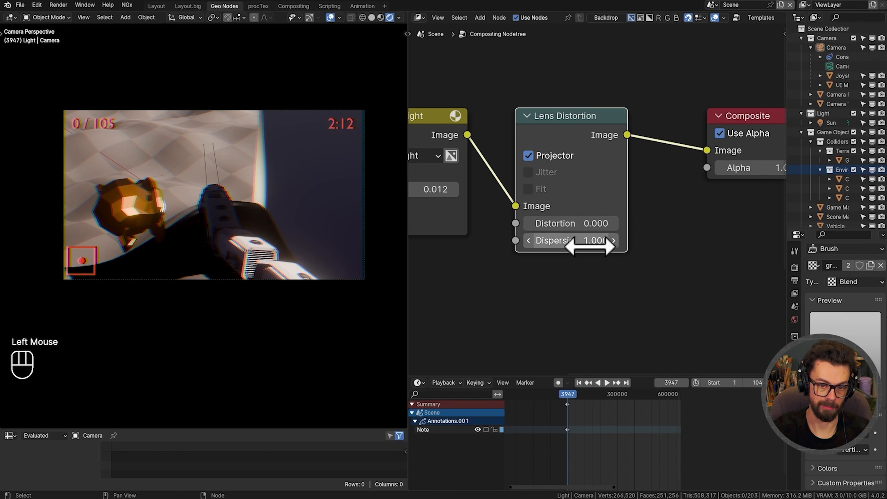
drag(627, 188, 661, 188)
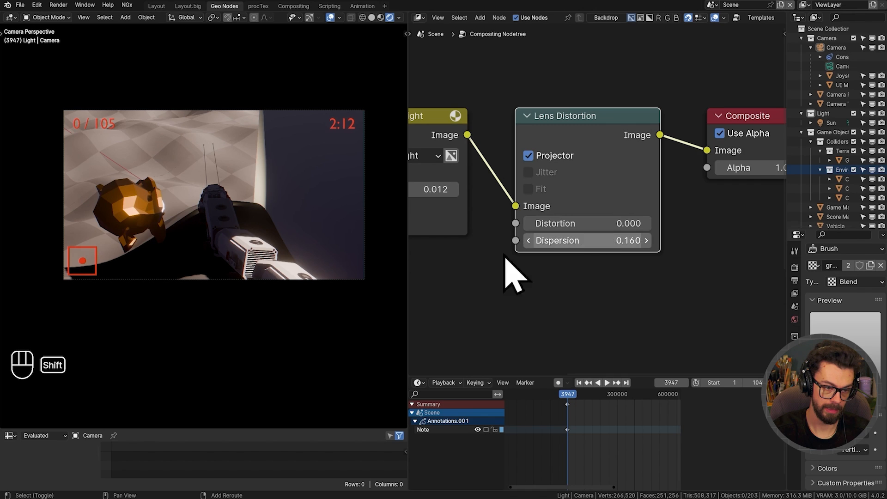
- Play the game in the maximized camera view to check the compositor effects, and restore the editor layout
key(ctrl+space)
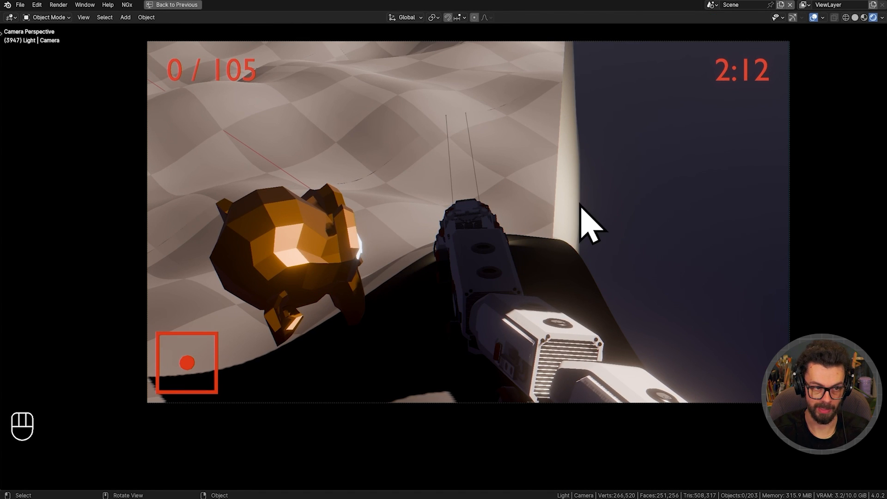
key(shift+space)
ctrl+middle_drag(575, 198, 610, 193)
key(n)
key(n)
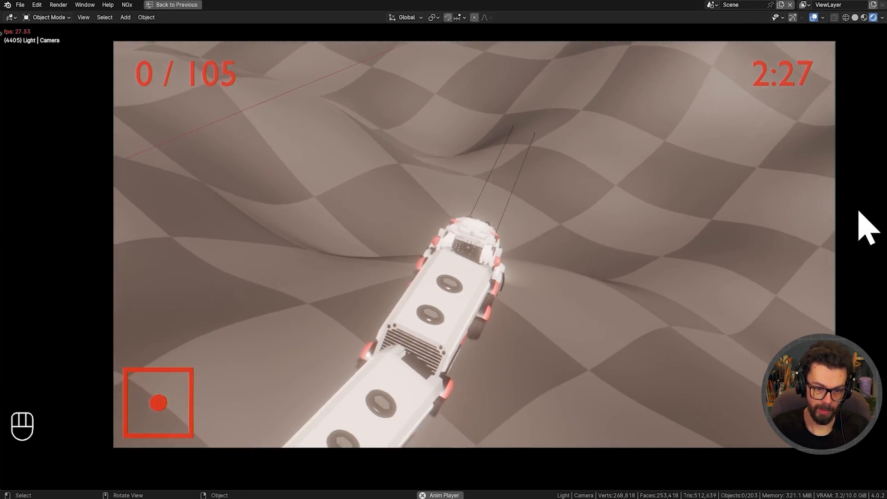
key(ctrl+space)
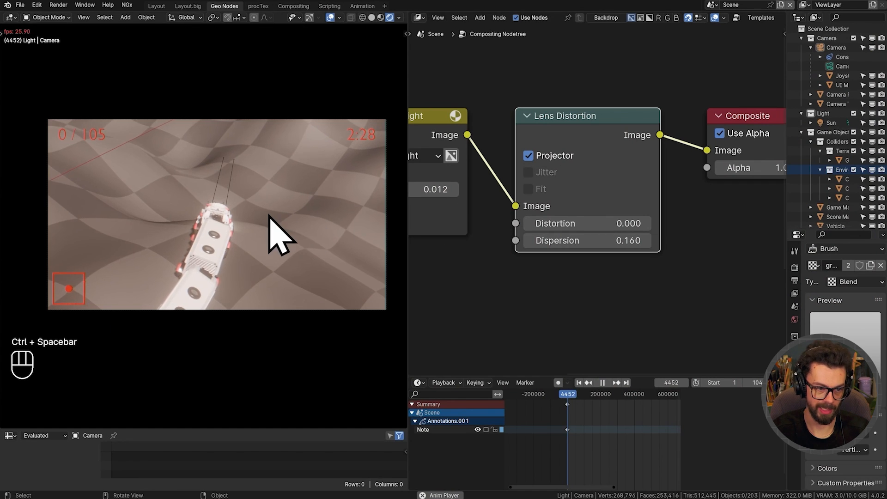
- Show the render properties in an enlarged properties editor and expand the Shadows settings
click(794, 267)
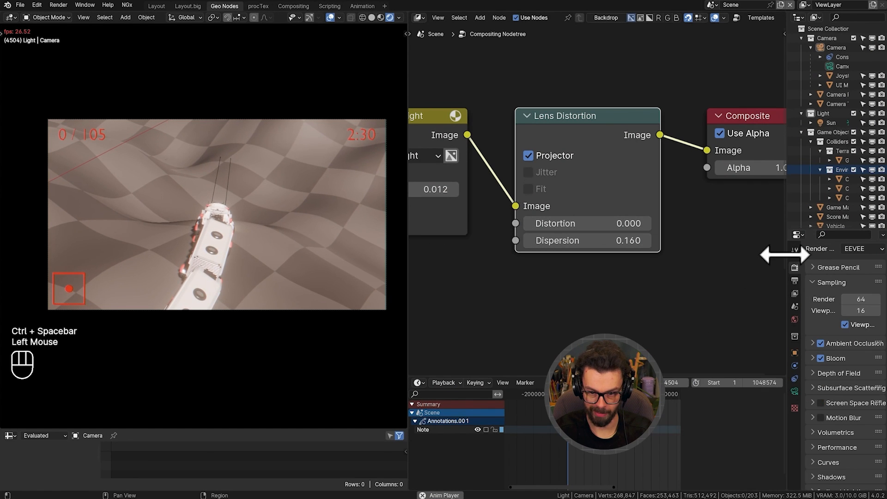
drag(784, 255, 661, 256)
click(720, 226)
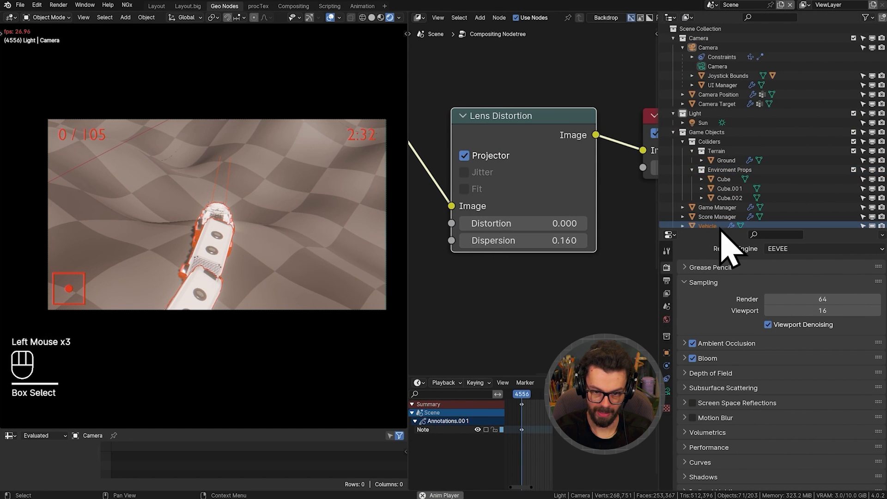
drag(723, 230, 725, 75)
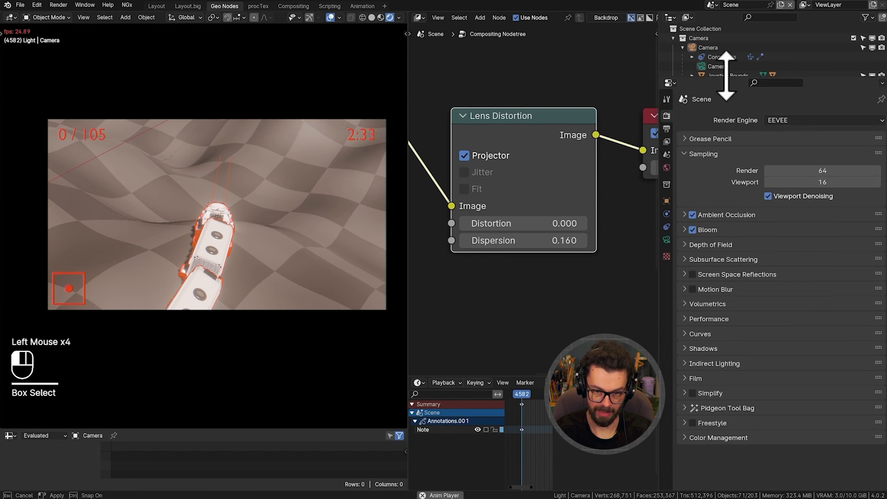
click(685, 350)
- Set both the shadow Cube Size and Cascade Size to 2048 px while viewing the vehicle's shadows up close
middle_drag(306, 218, 273, 240)
scroll(229, 202, up, 4)
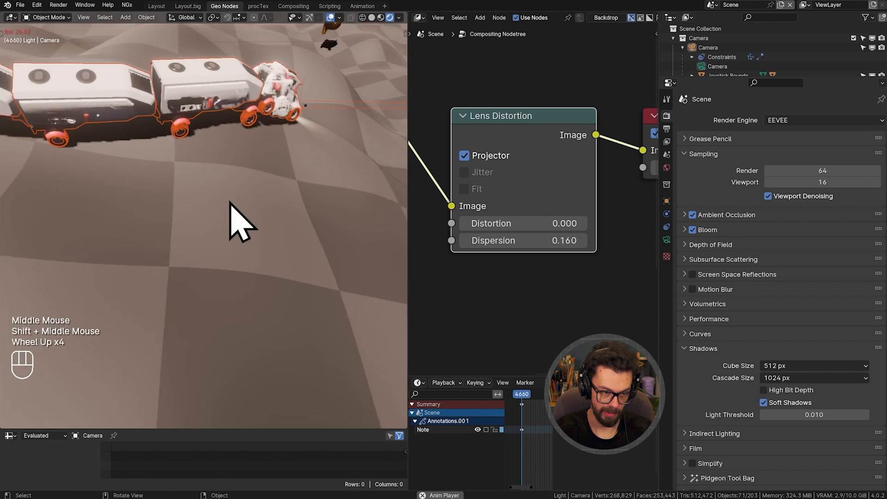
shift+middle_drag(230, 203, 184, 178)
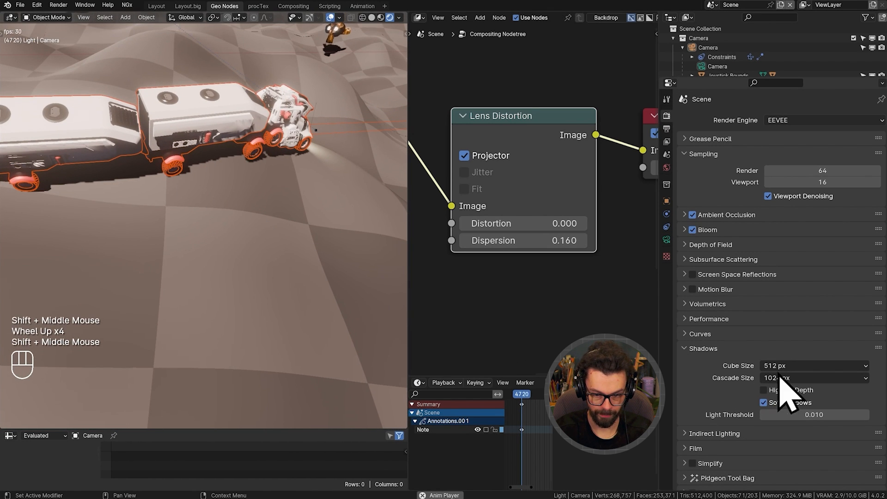
click(813, 366)
click(790, 450)
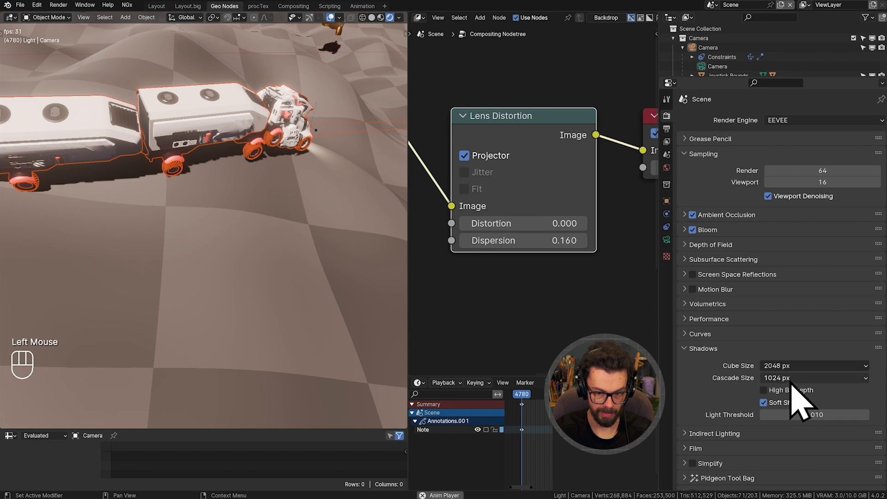
click(791, 381)
click(786, 457)
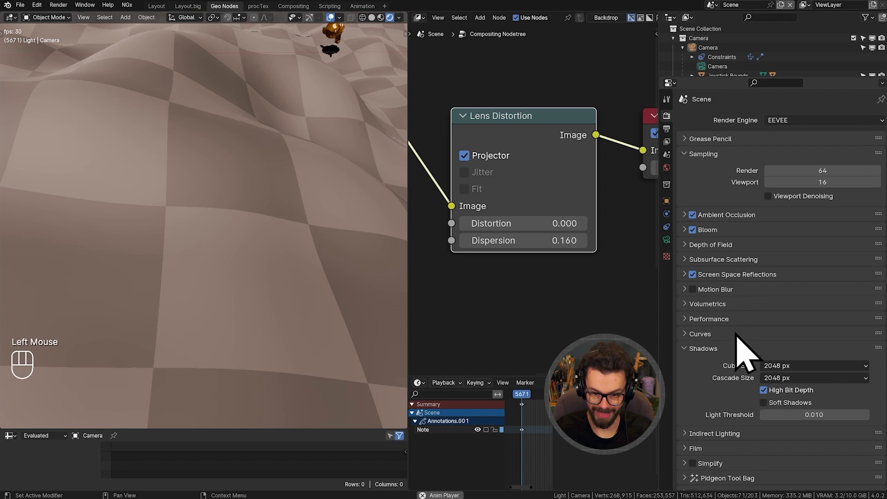
- Expand the Indirect Lighting settings in the render properties to view the baking options
scroll(735, 348, down, 2)
click(741, 410)
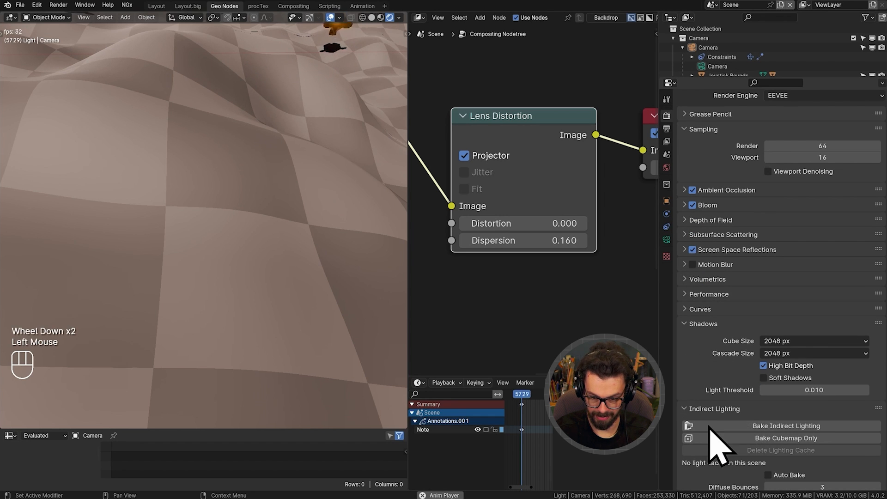
scroll(786, 422, down, 2)
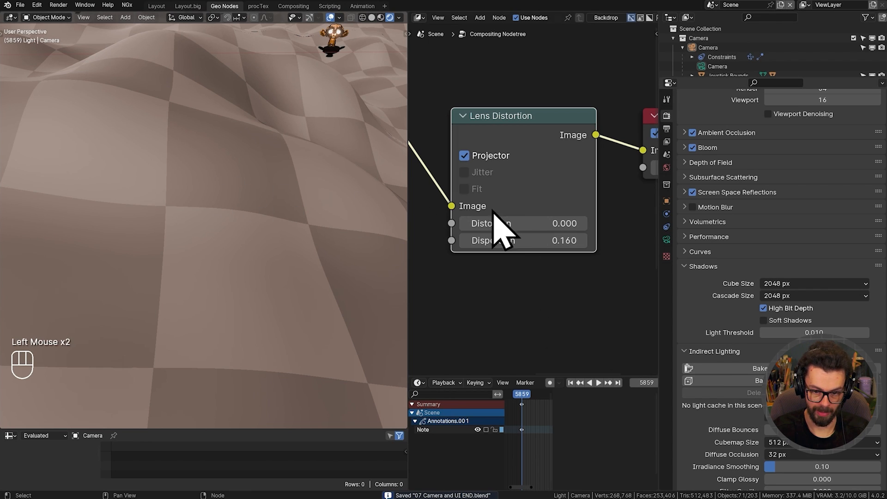
- Return to the camera view and maximize the 3D viewport
key(KP_0)
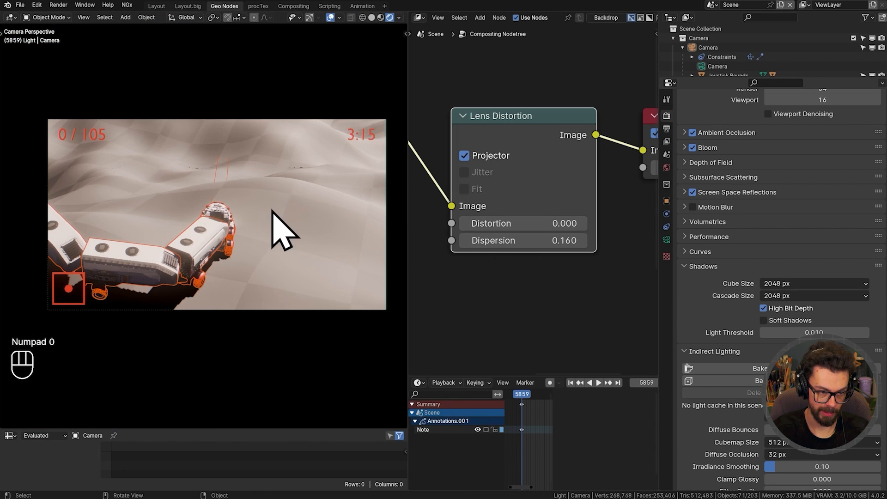
key(a)
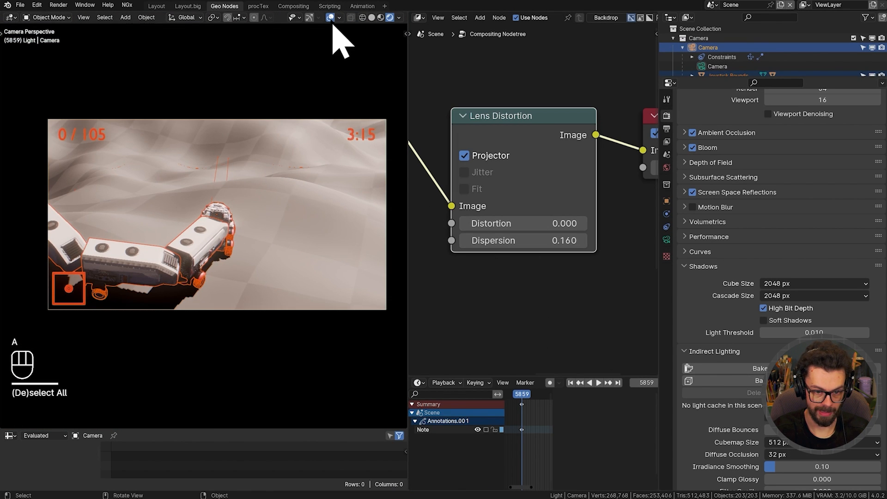
click(311, 144)
key(ctrl+space)
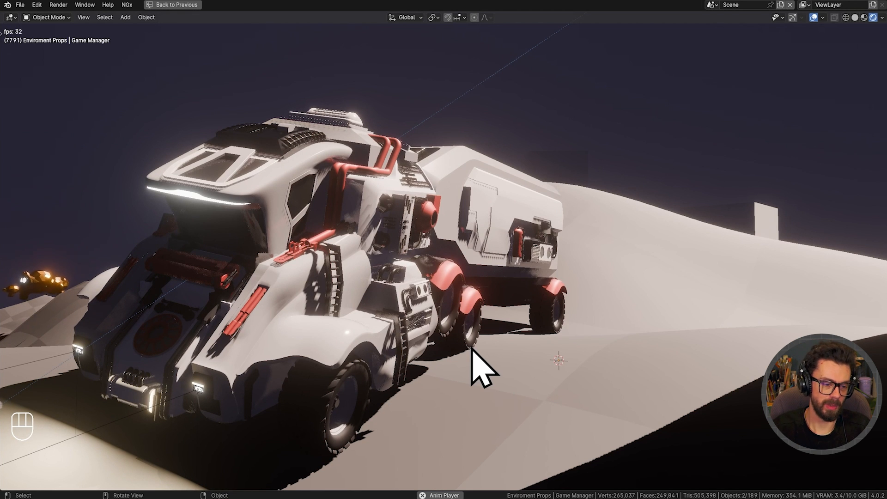
- Examine the vehicle's lighting and shadows from several angles in the maximized viewport while running and pausing the game
mouse_move(371, 344)
middle_down()
mouse_move(379, 344)
mouse_move(358, 341)
middle_up()
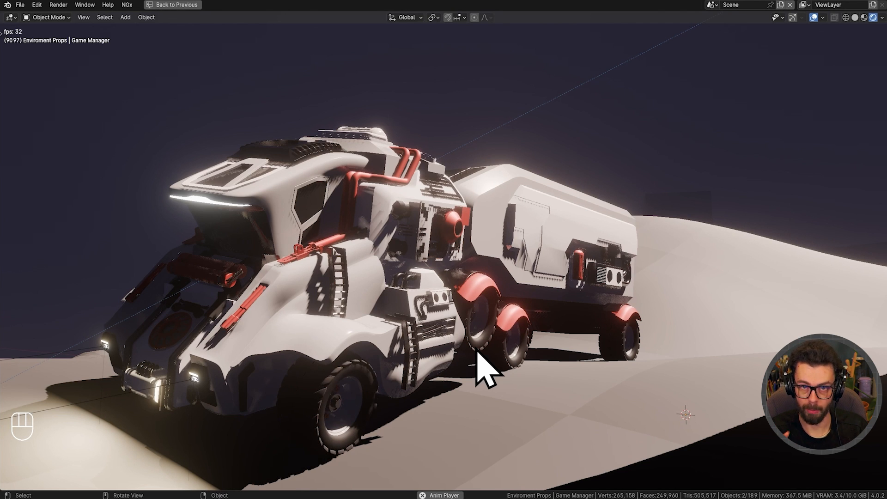
click(445, 493)
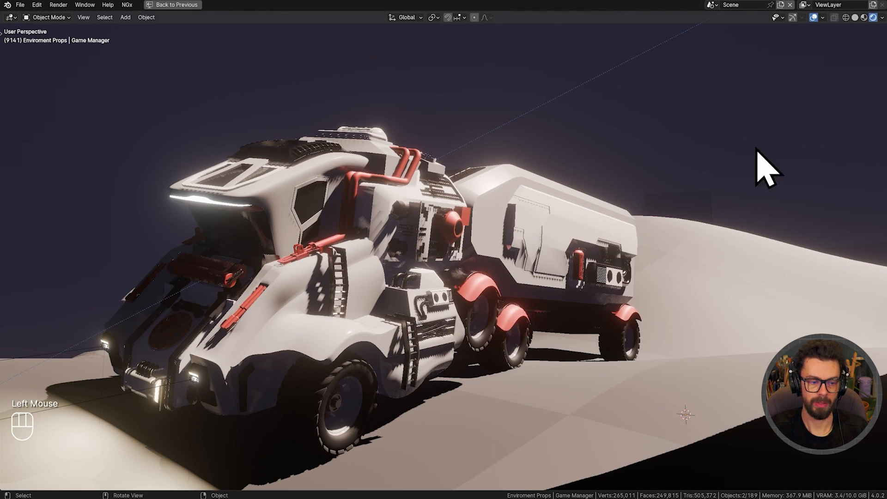
shift+middle_drag(757, 152, 647, 200)
key(shift+space)
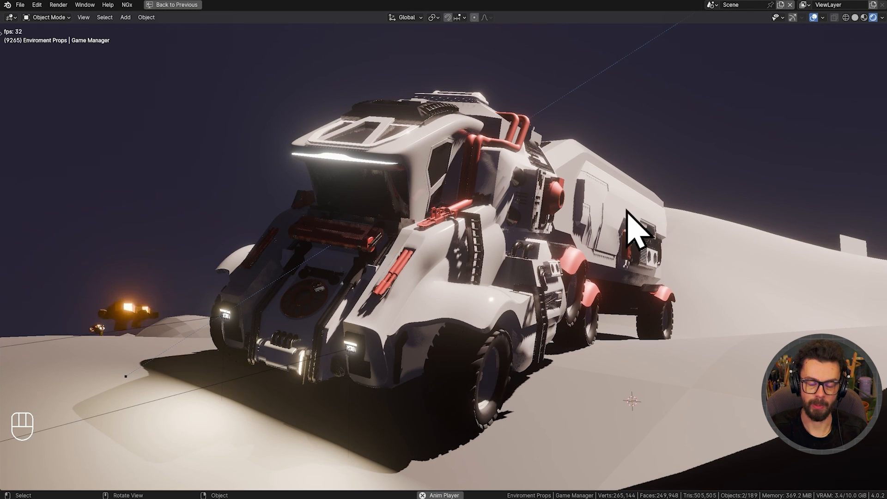
click(433, 496)
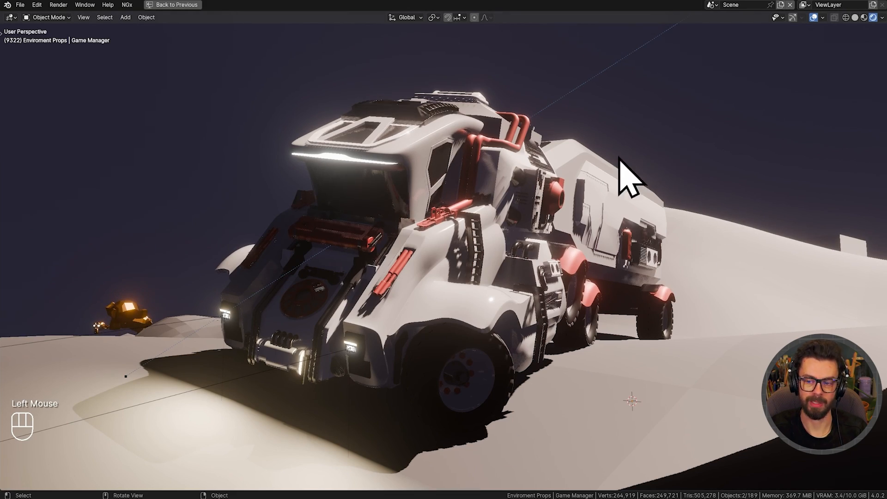
middle_drag(619, 157, 586, 172)
middle_drag(475, 152, 449, 147)
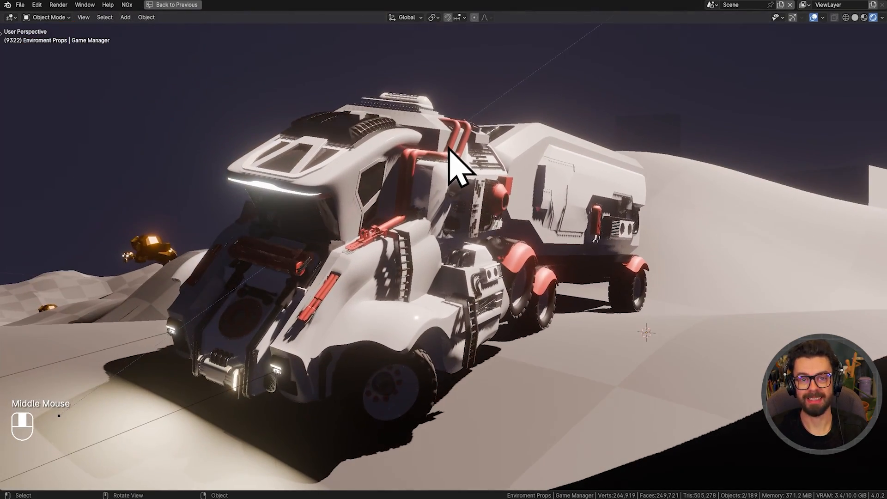